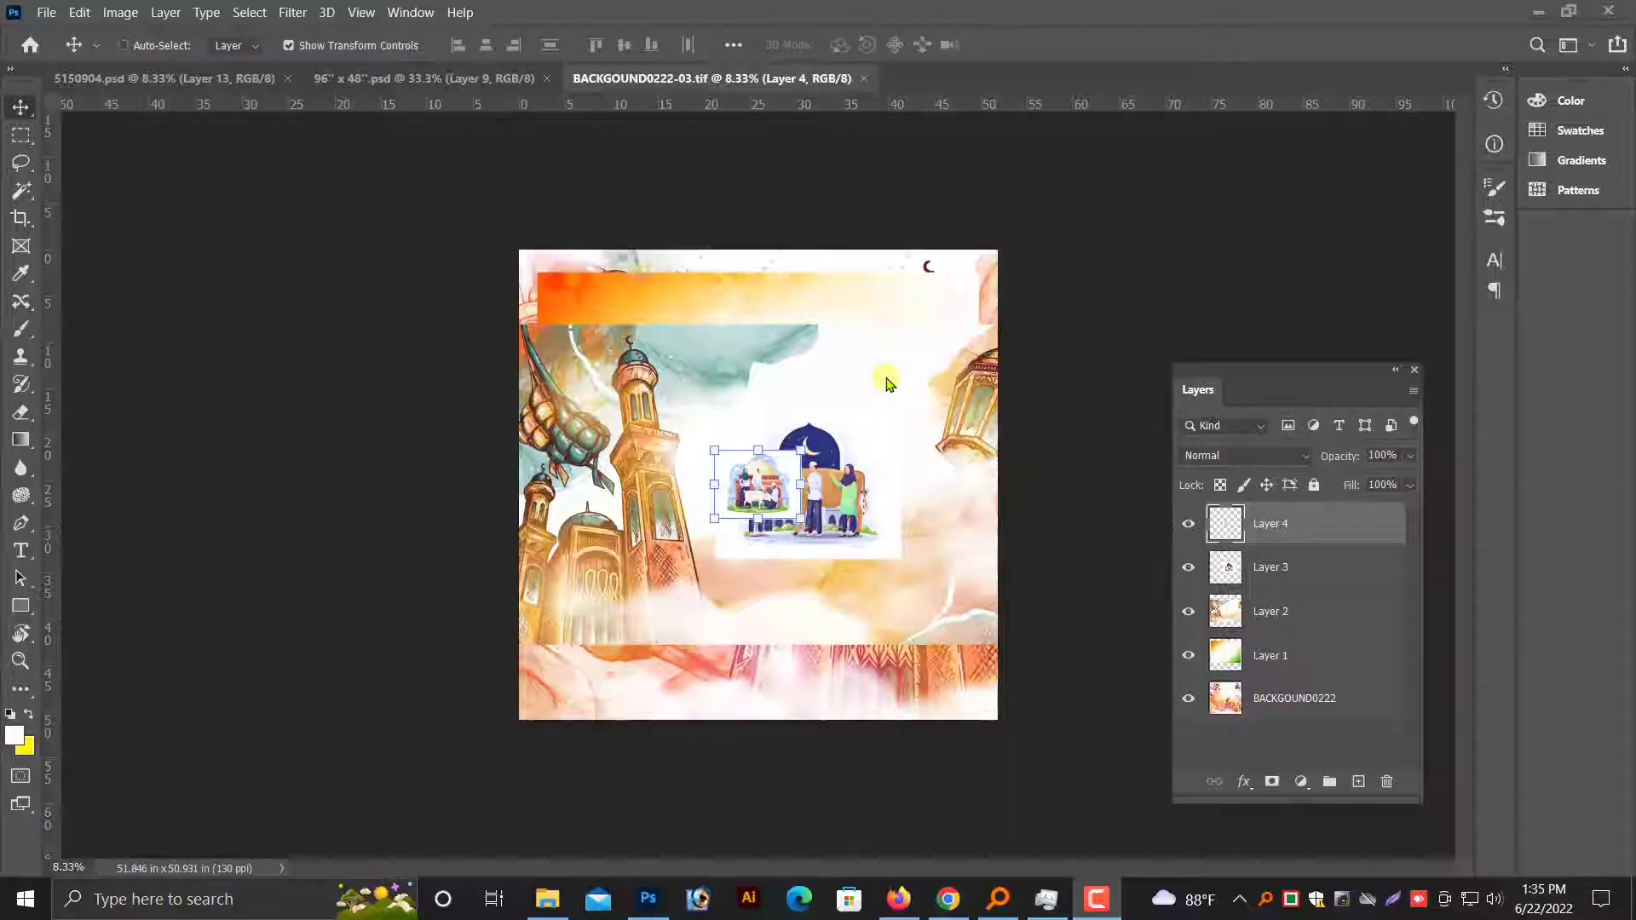
Start a new document sized 96 × 36 inches at 72 ppi with a black background.
click(44, 12)
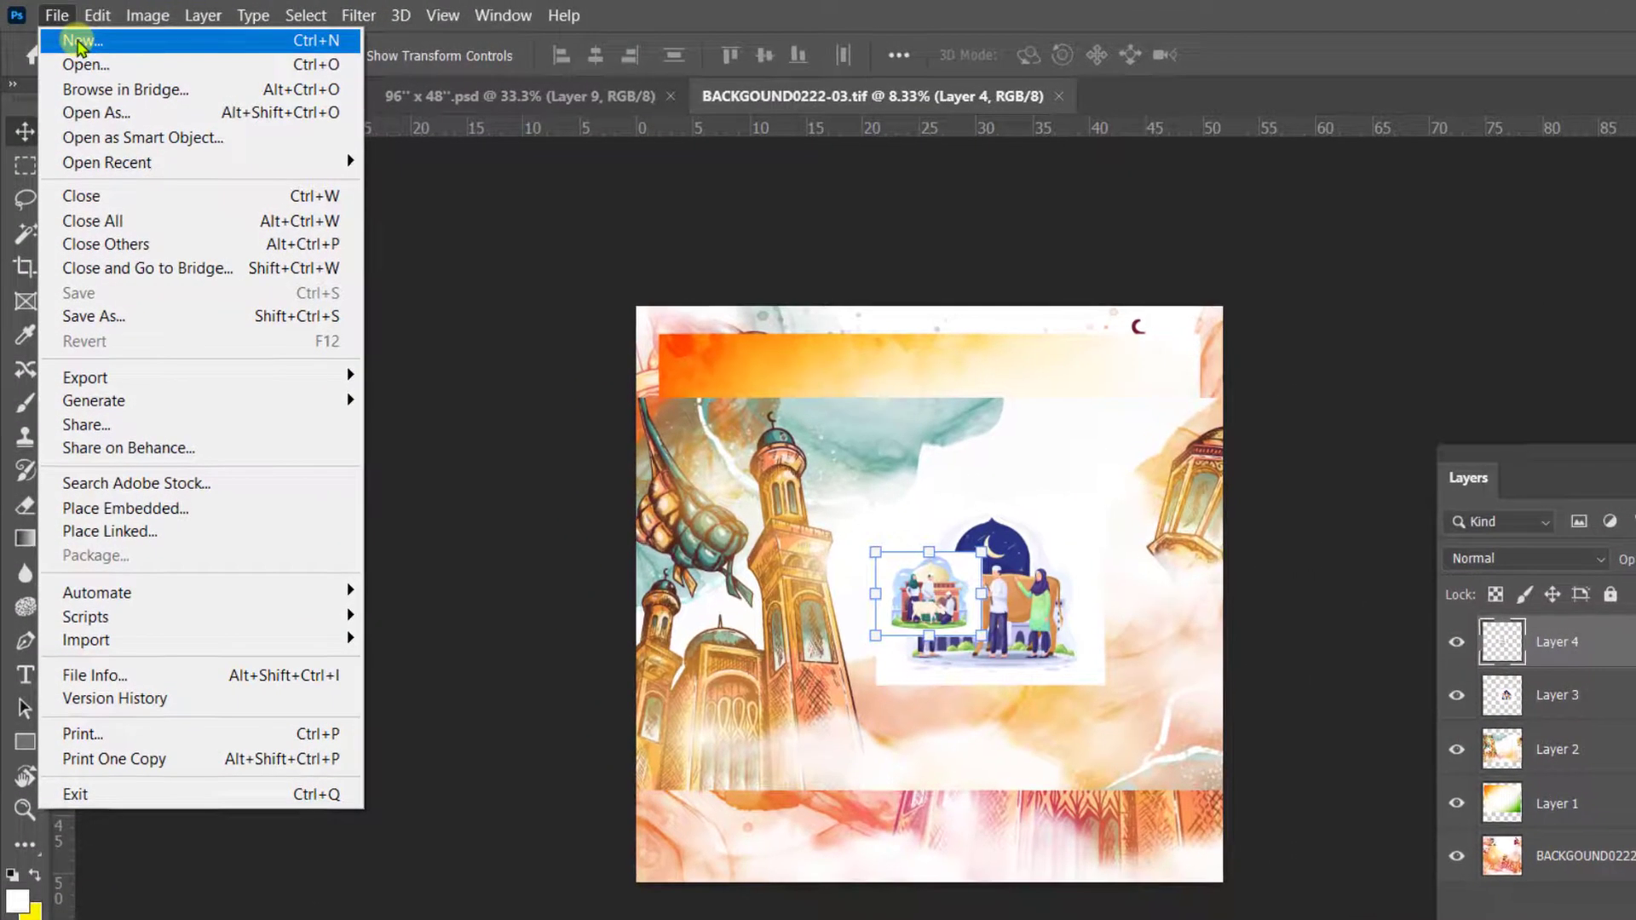
click(85, 40)
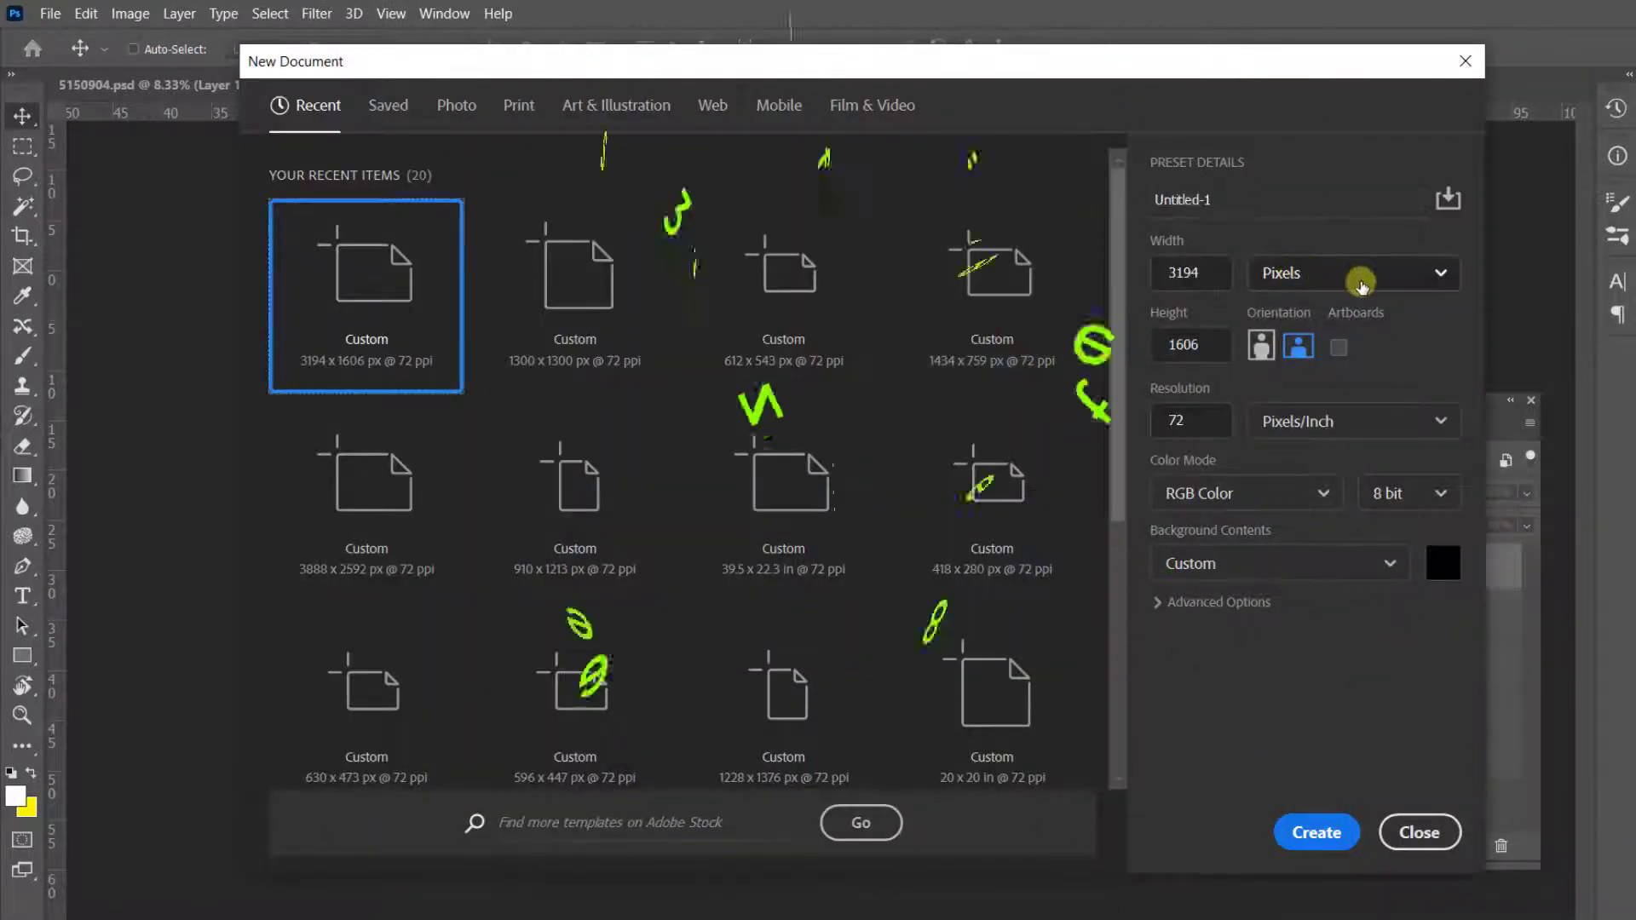
click(1361, 274)
click(1389, 352)
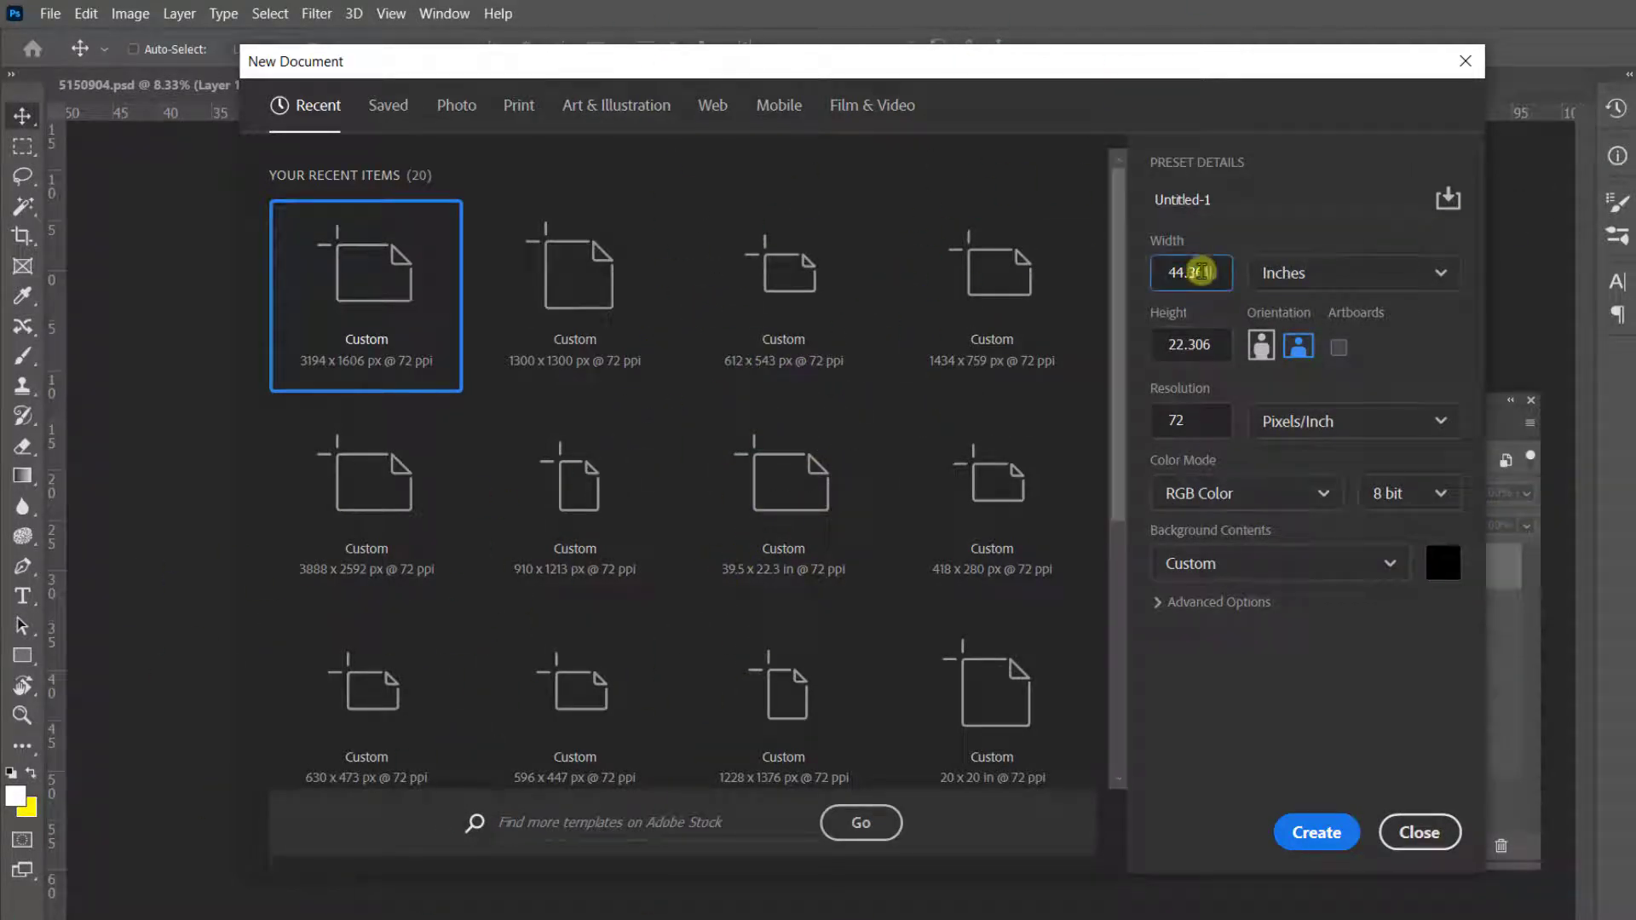
key(Tab)
text(36)
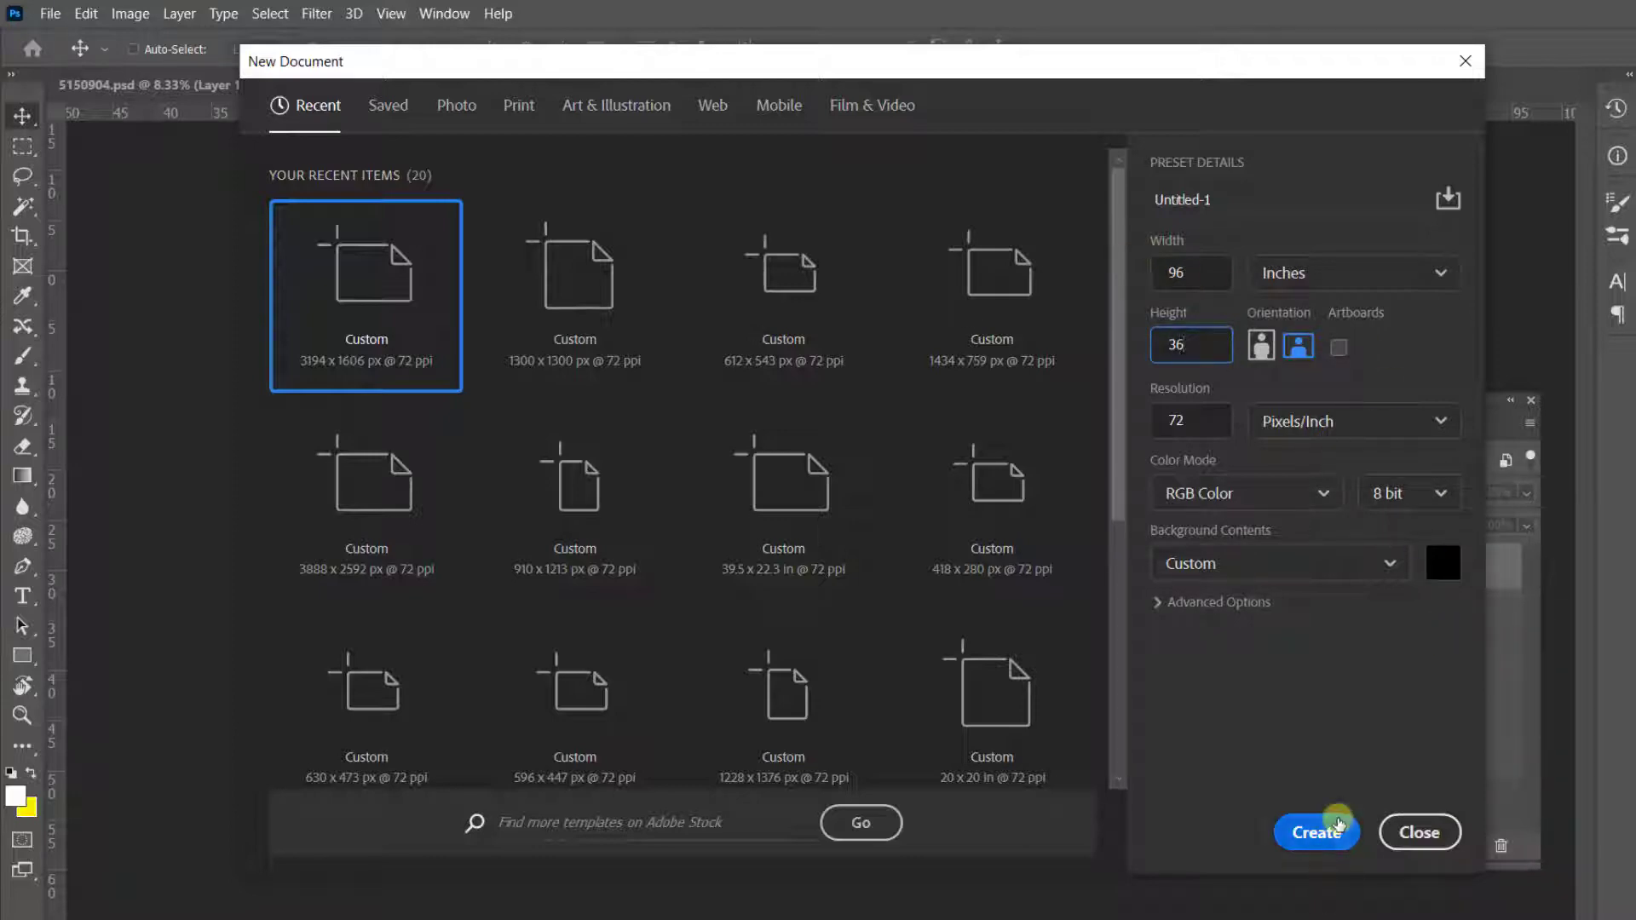
click(1338, 825)
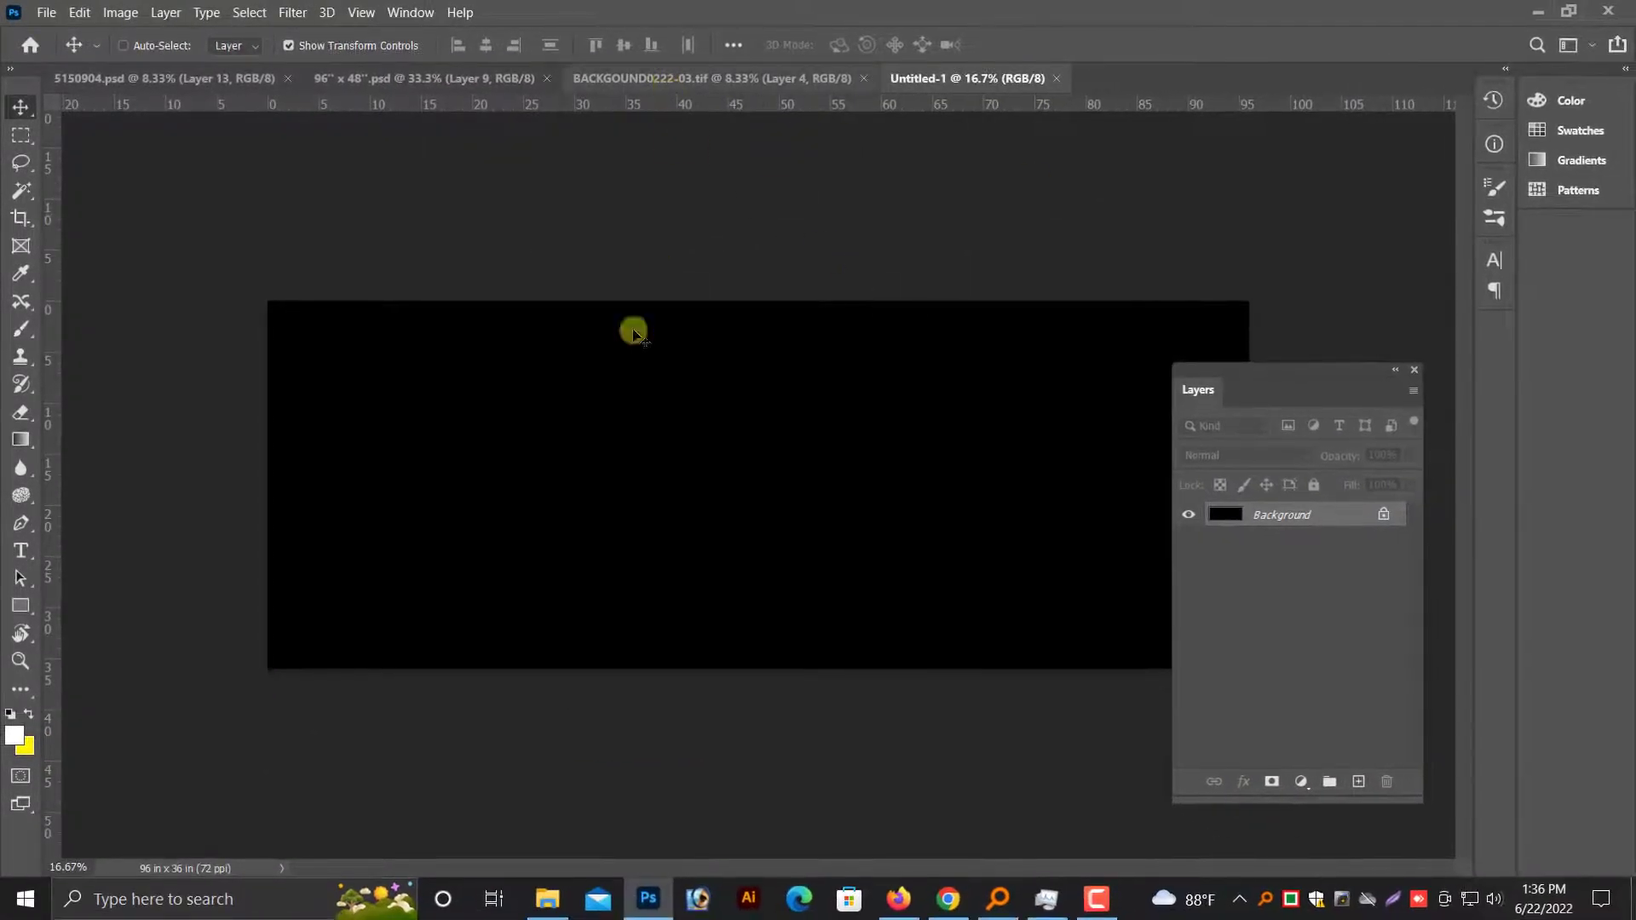
Convert the locked black Background into Layer 0 and fill it with white.
double_click(1275, 512)
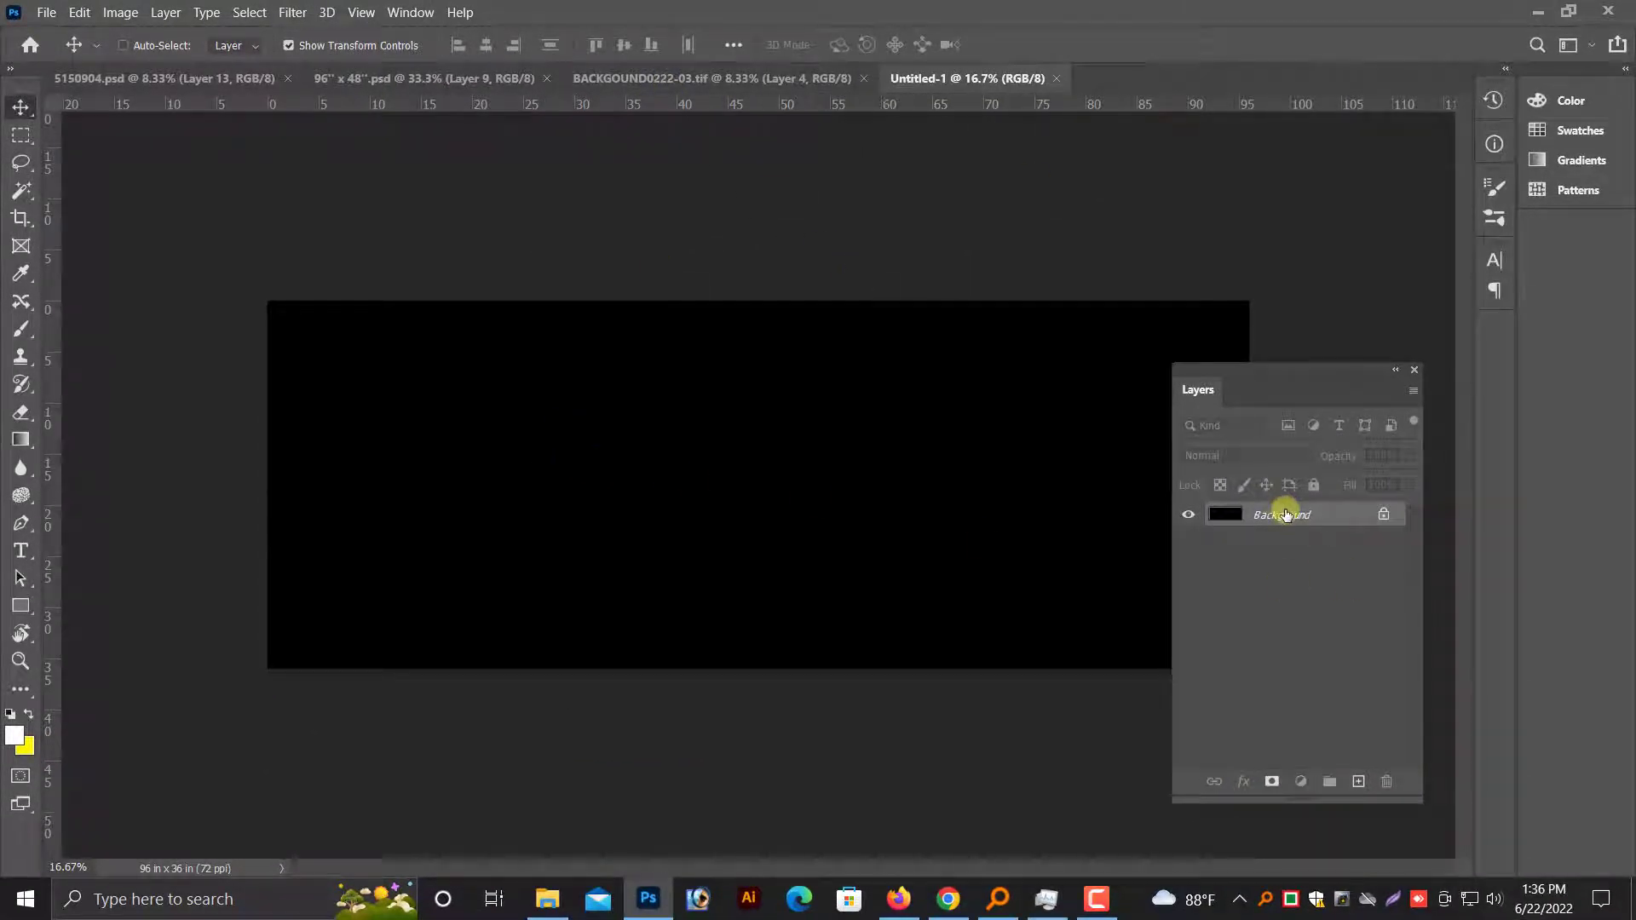
key(Return)
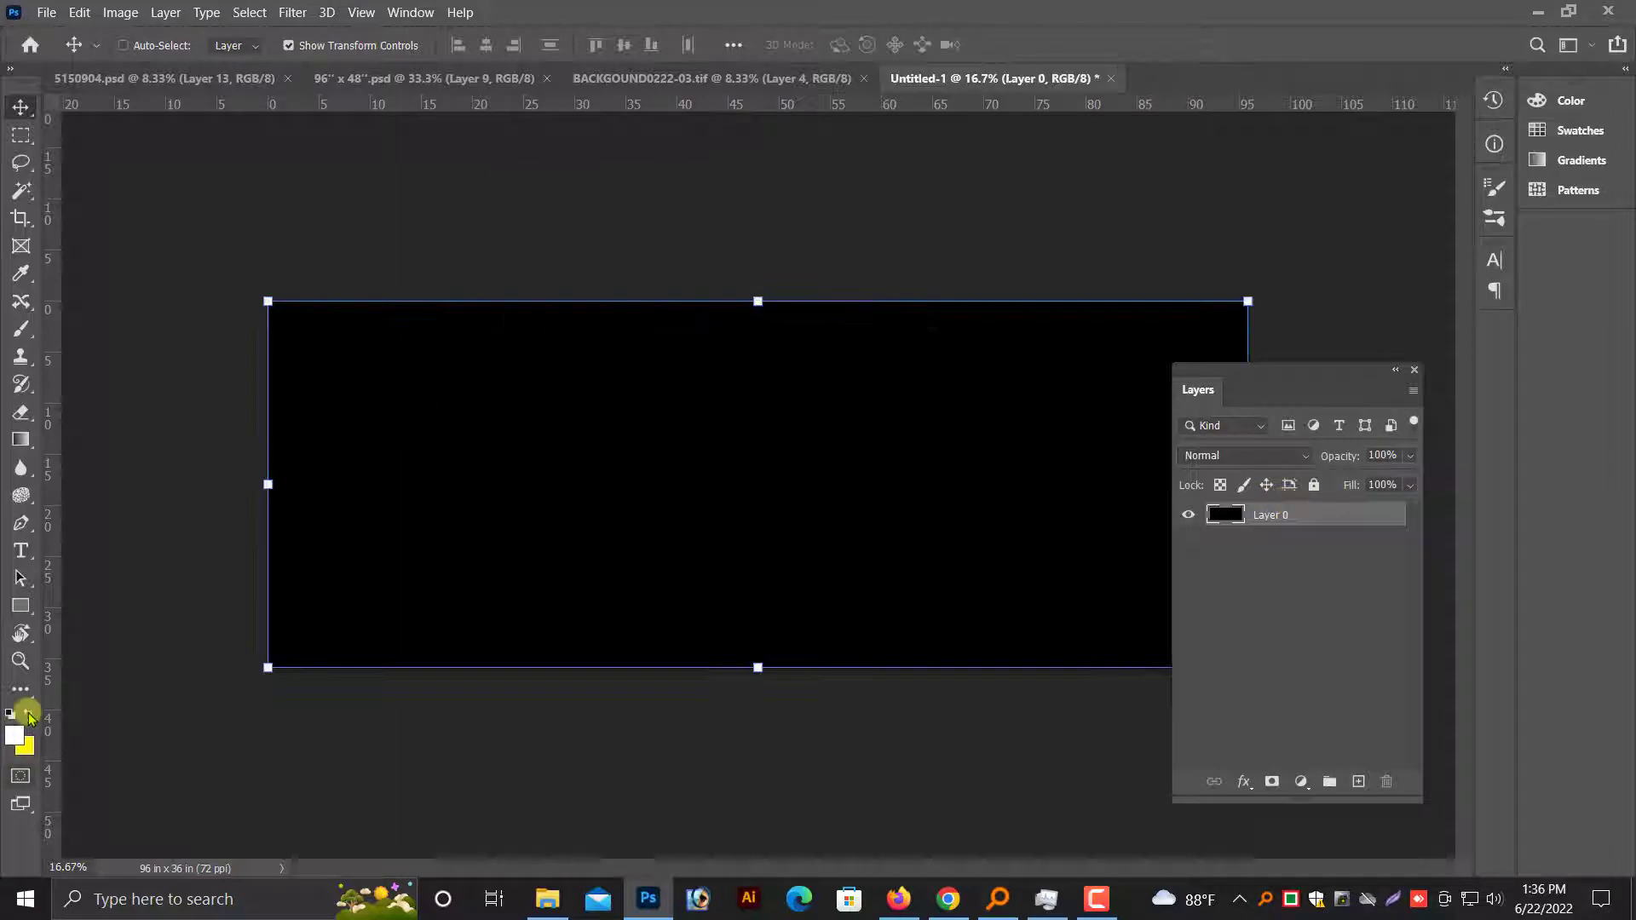
click(28, 714)
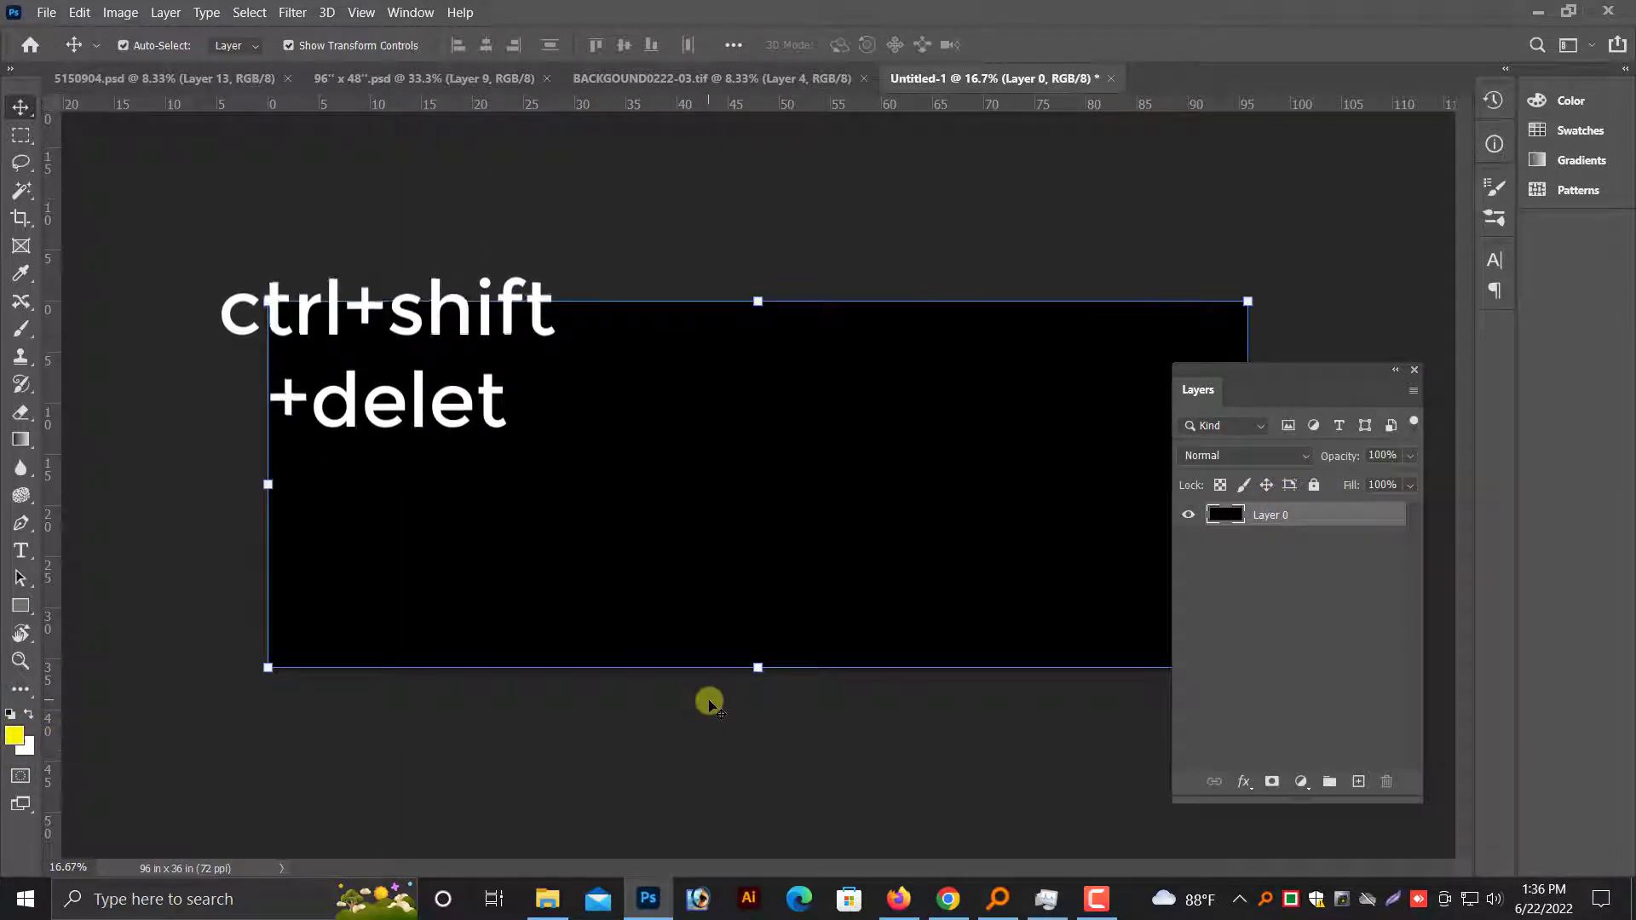
key(ctrl+shift+Delete)
Bring the mosque artwork into Untitled-1, scale it to about 57% at the left edge, and duplicate it rightward.
click(673, 78)
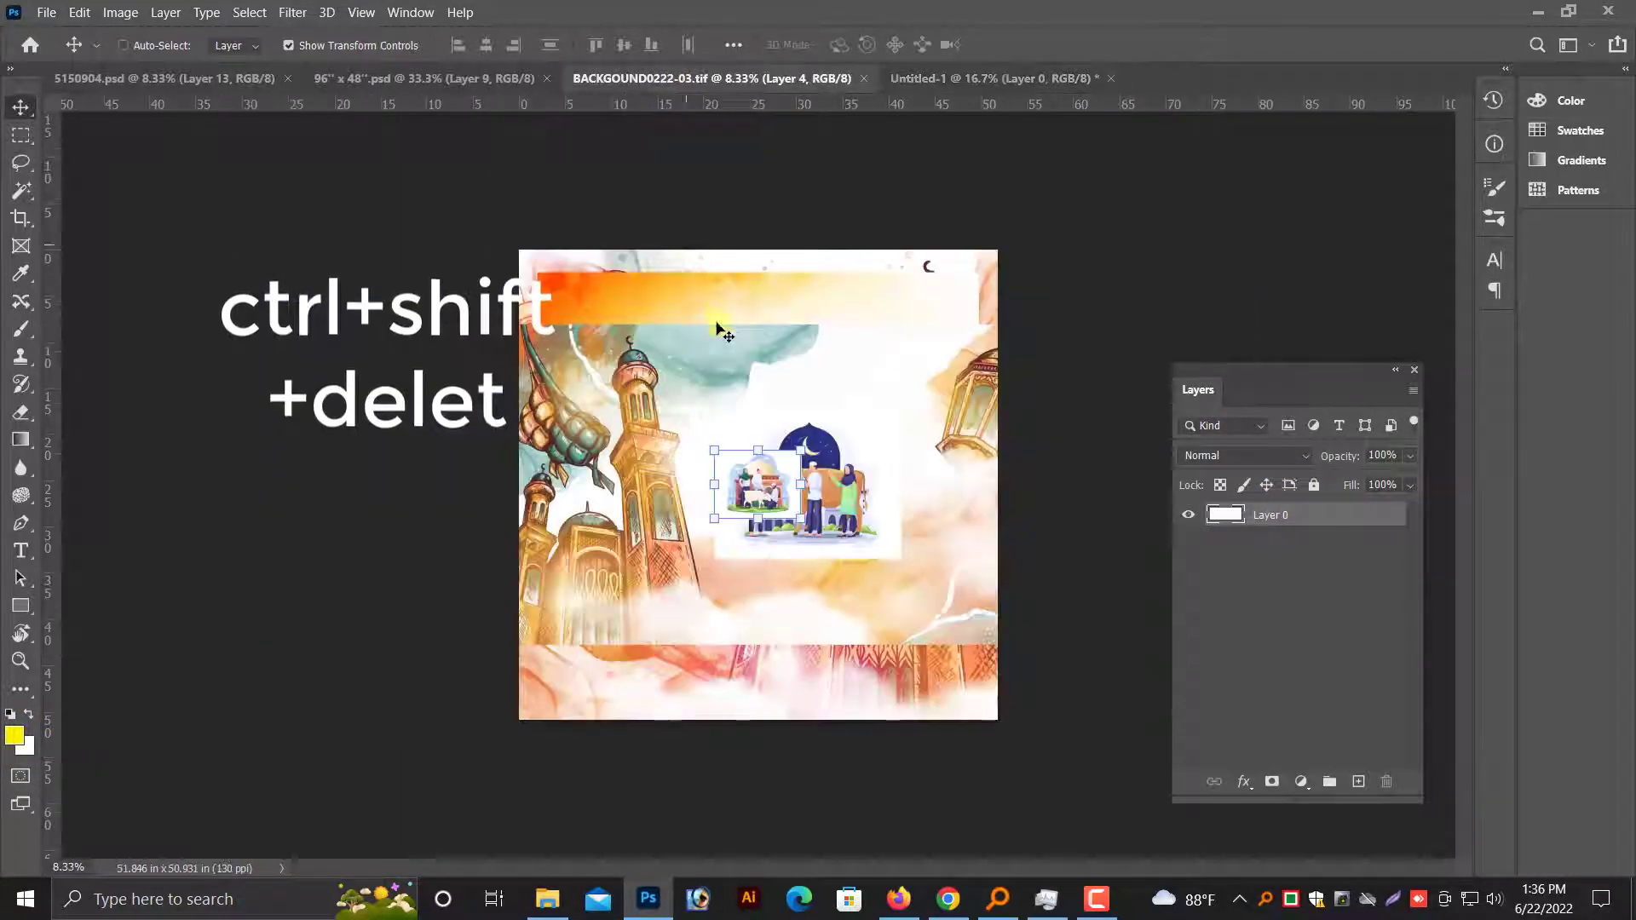
mouse_move(708, 259)
mouse_down()
mouse_move(909, 82)
mouse_move(416, 527)
mouse_up()
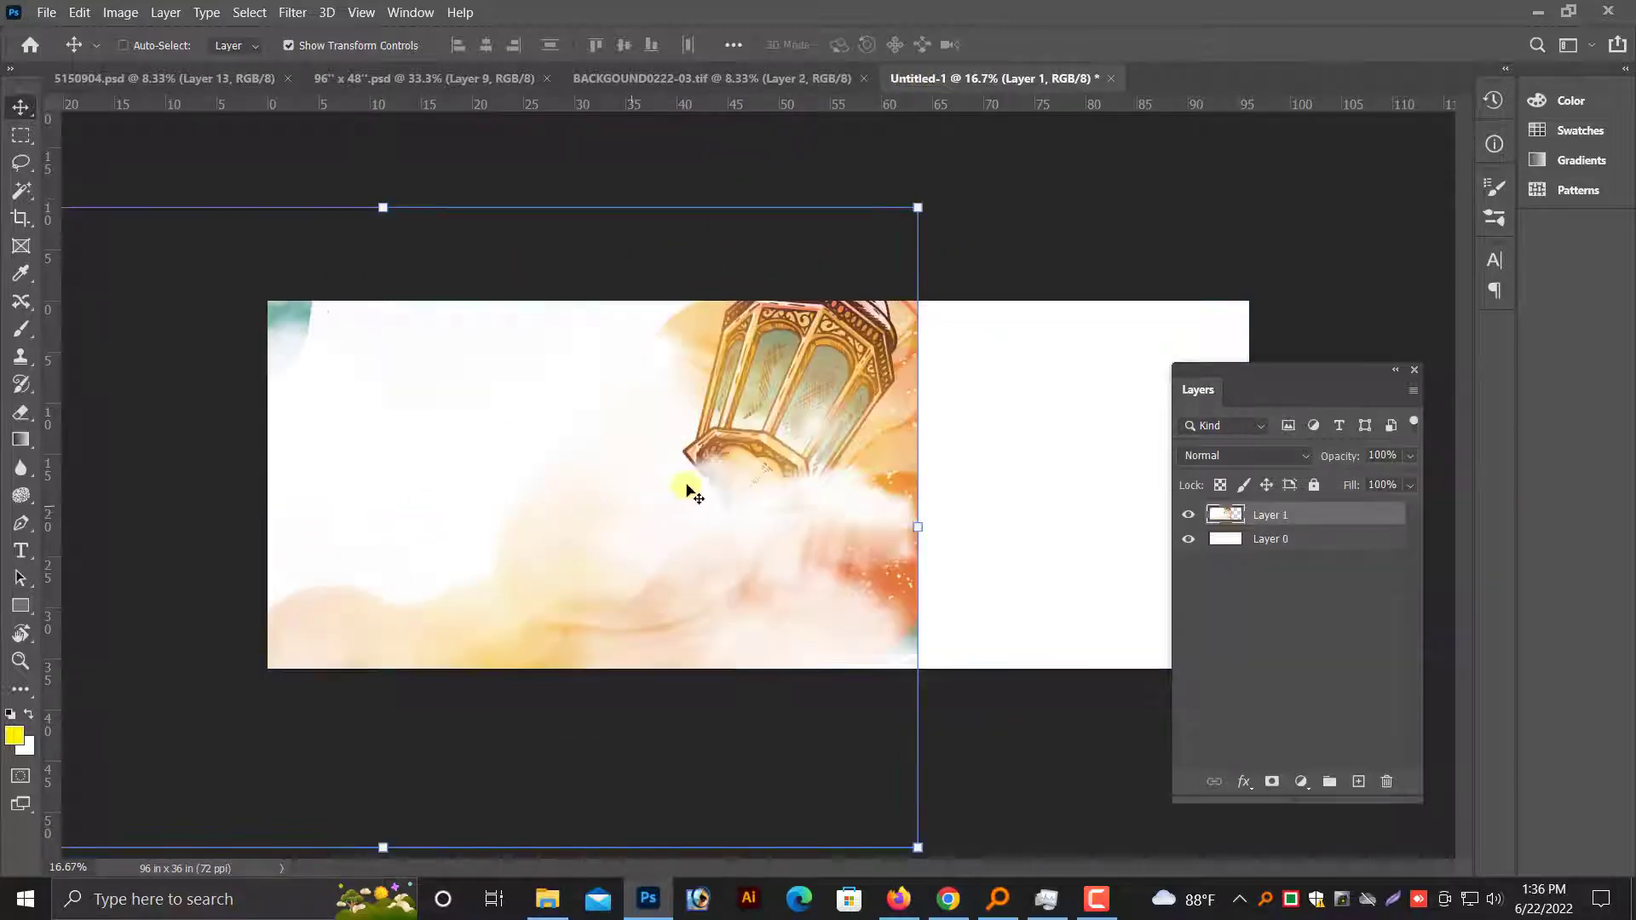
drag(686, 488, 996, 461)
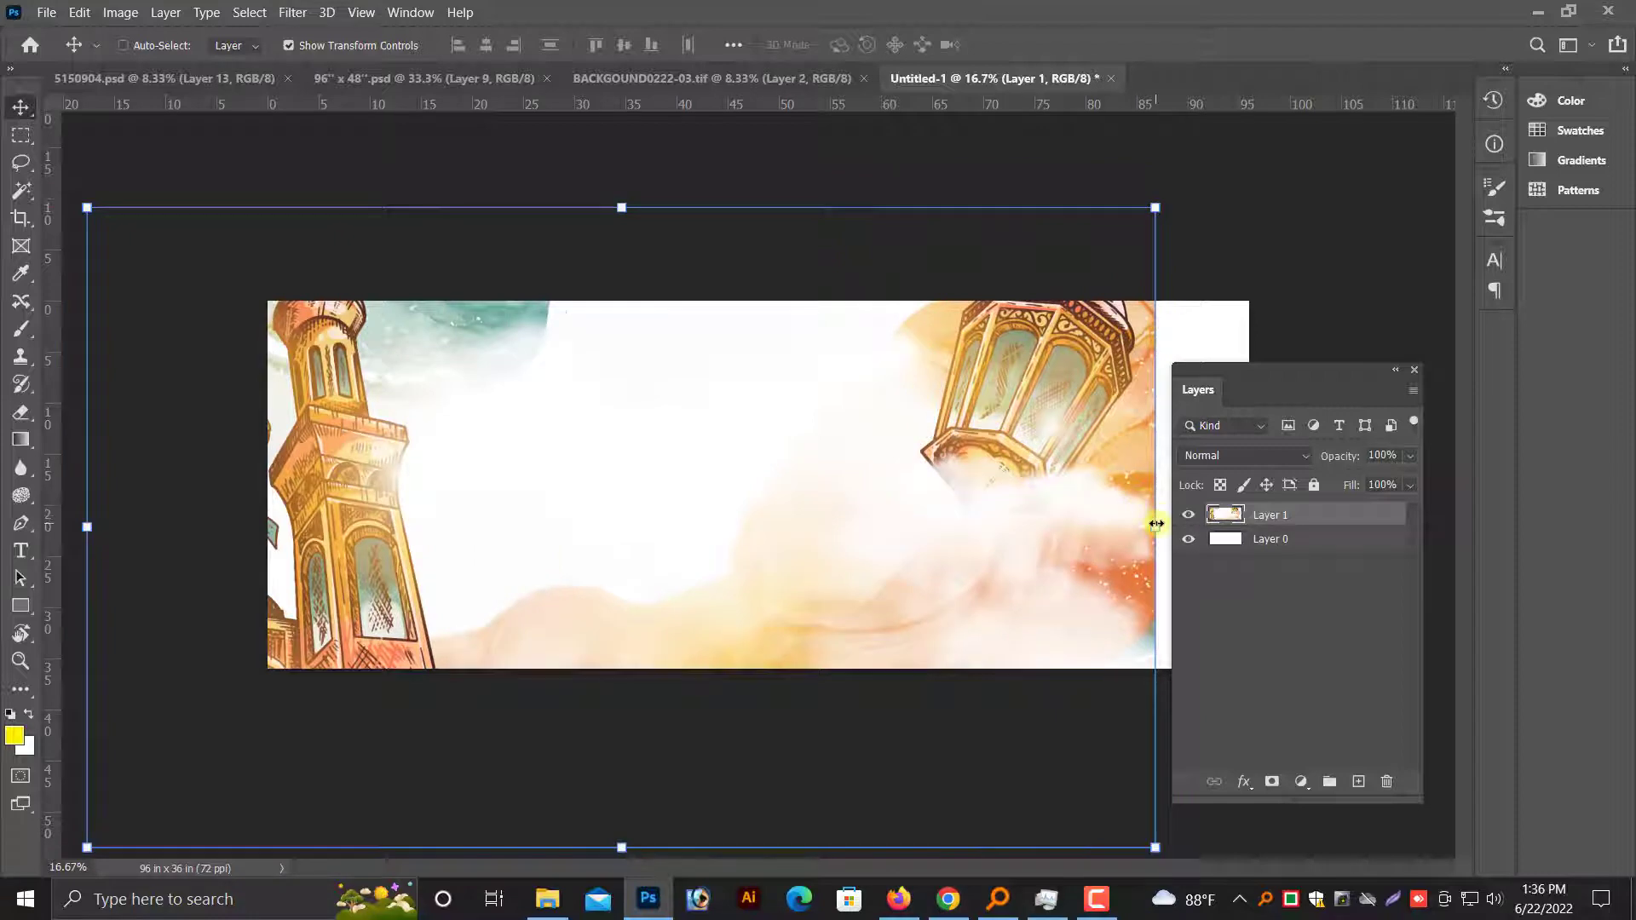
mouse_move(1155, 527)
mouse_down()
mouse_move(905, 522)
mouse_move(1028, 452)
mouse_move(1000, 414)
mouse_up()
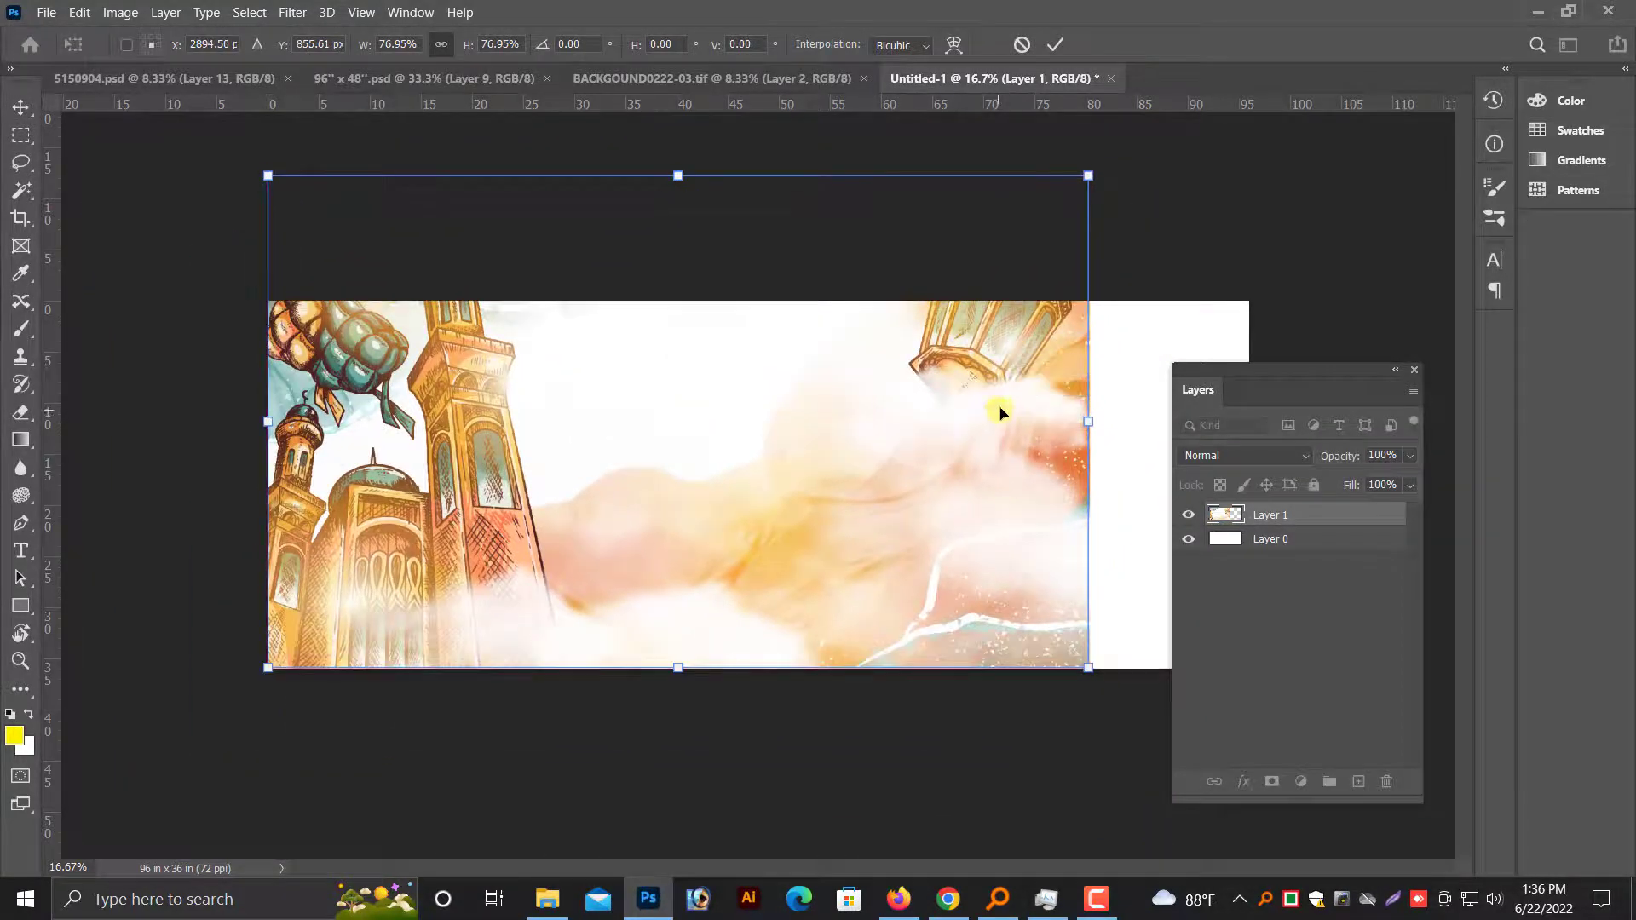
drag(1090, 178, 899, 333)
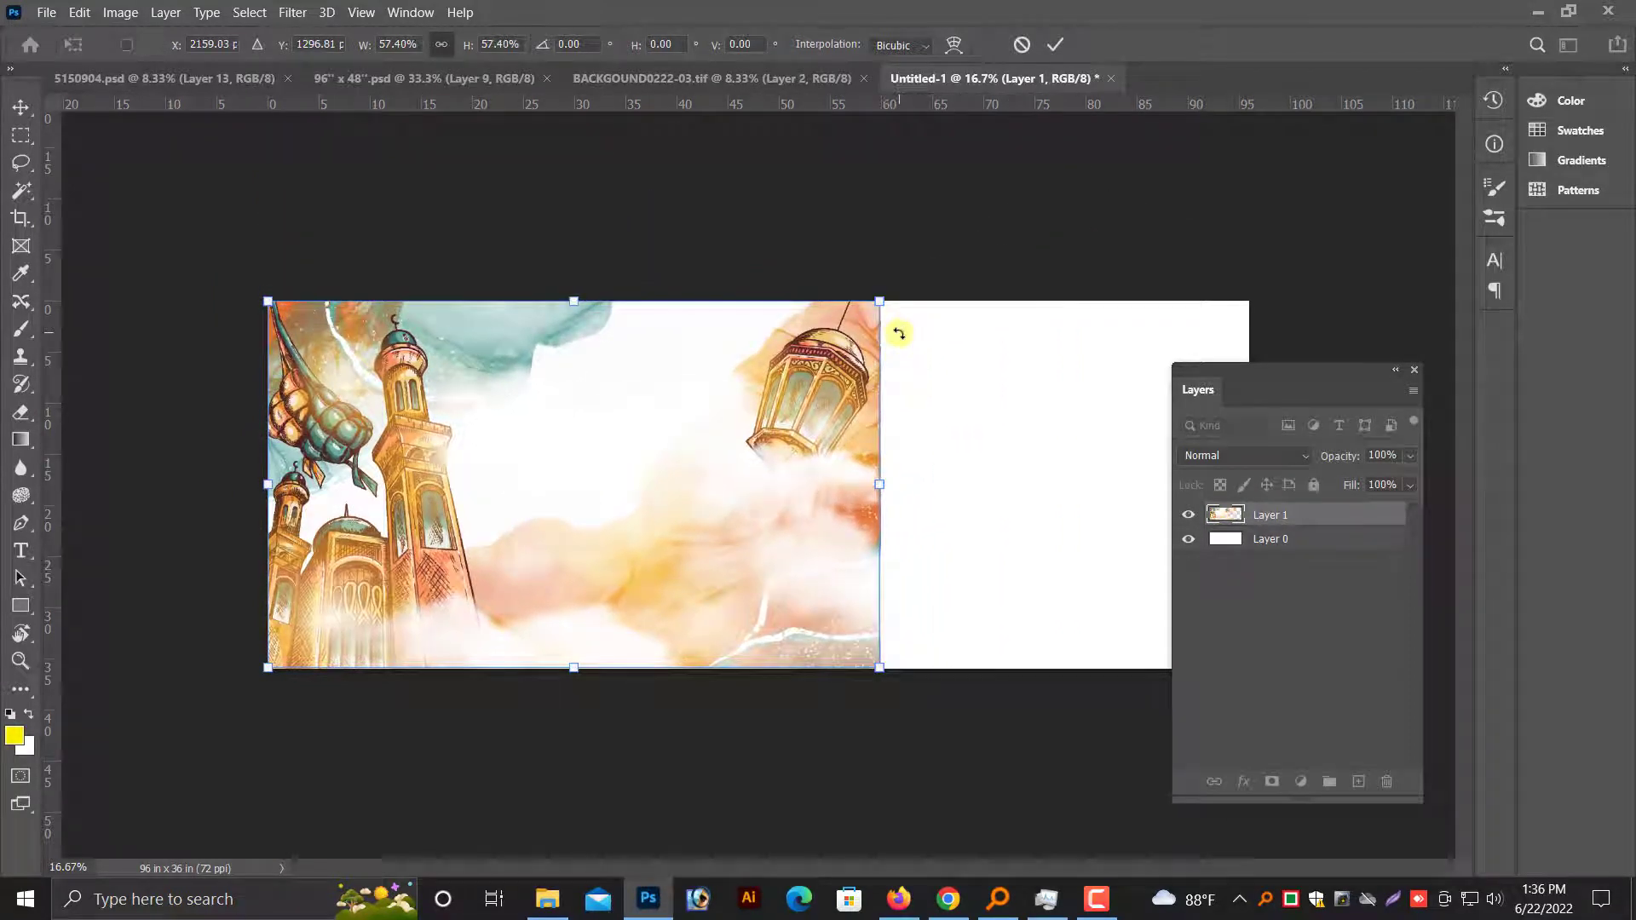
key(Return)
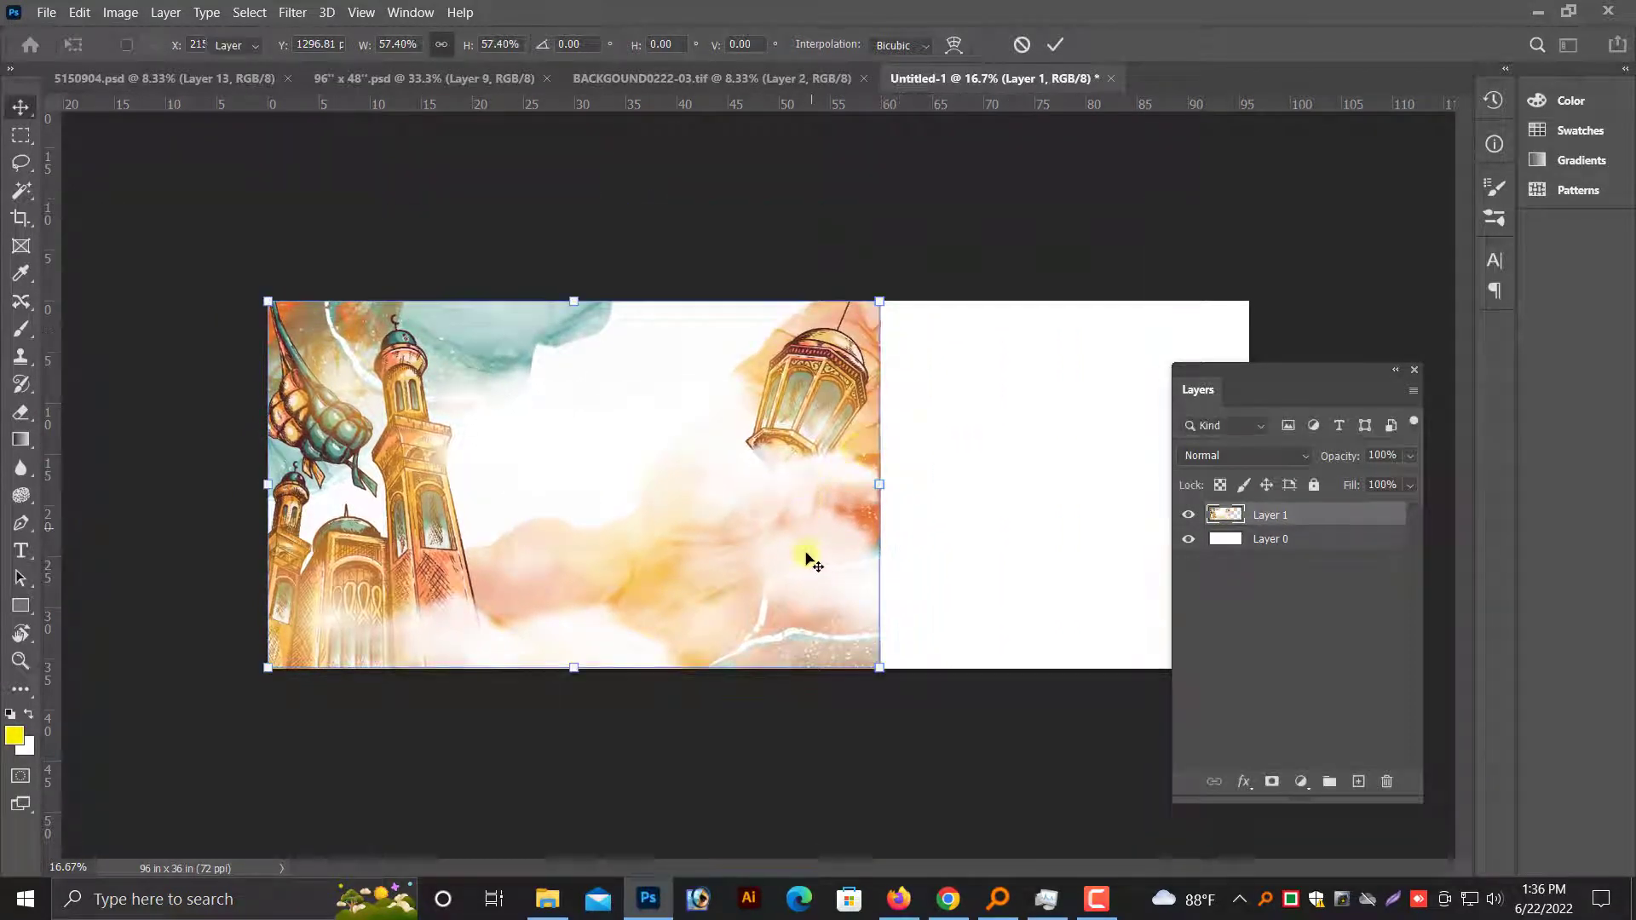
mouse_move(728, 559)
mouse_down()
mouse_move(1092, 559)
mouse_move(1093, 510)
mouse_up()
Select Layer 1 and erase its lantern and middle clouds with a large eraser.
right_click(681, 554)
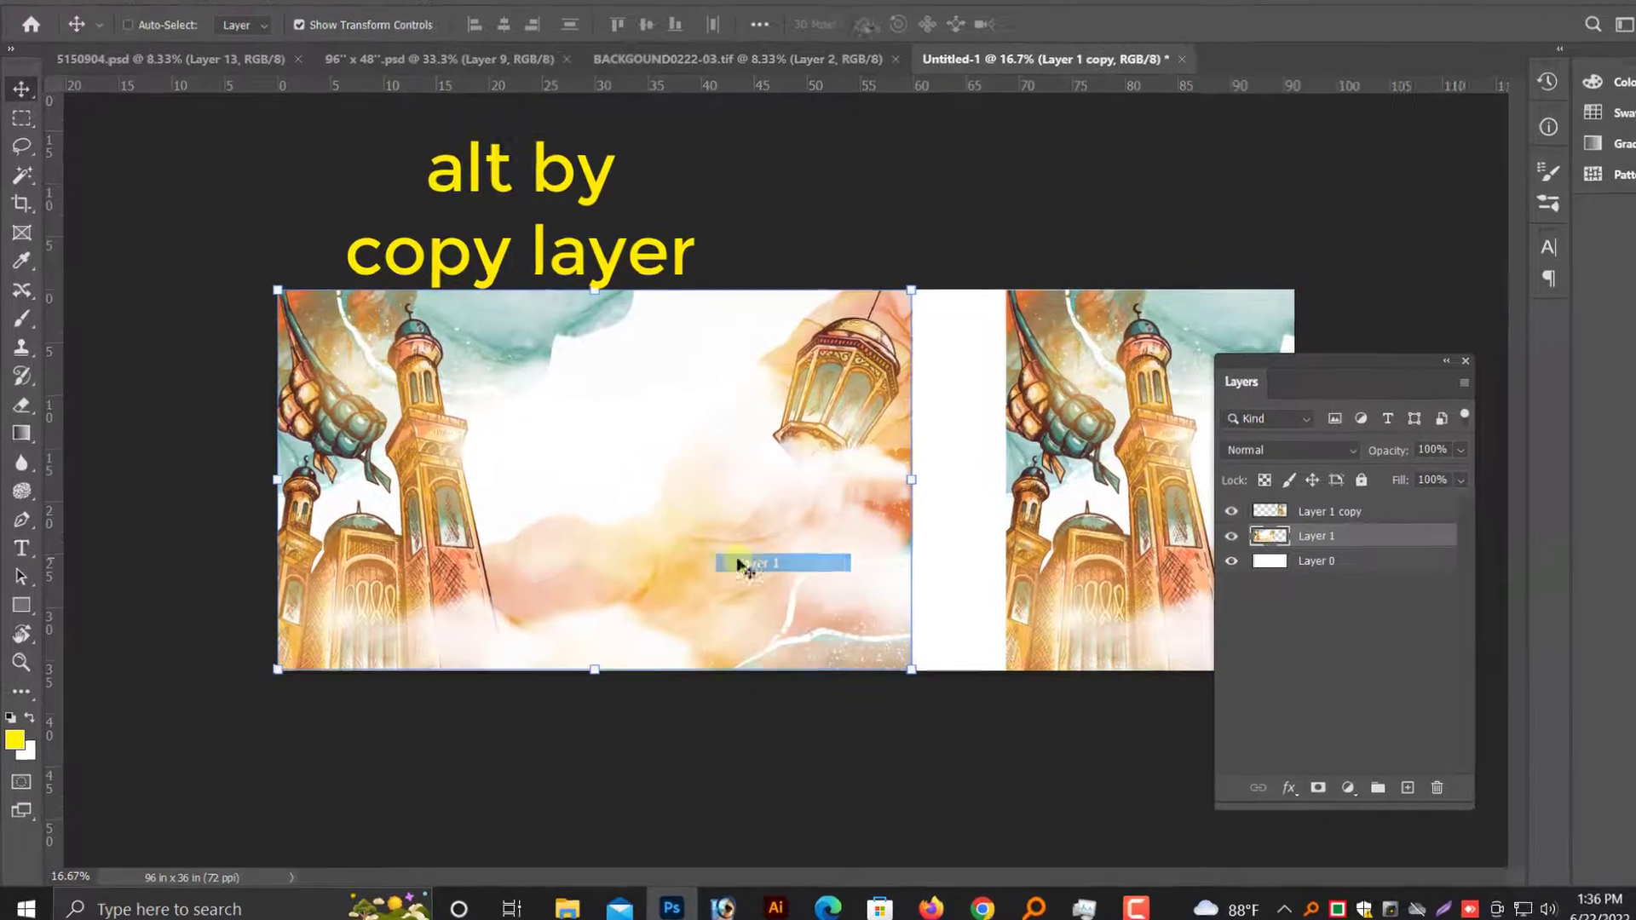
click(725, 560)
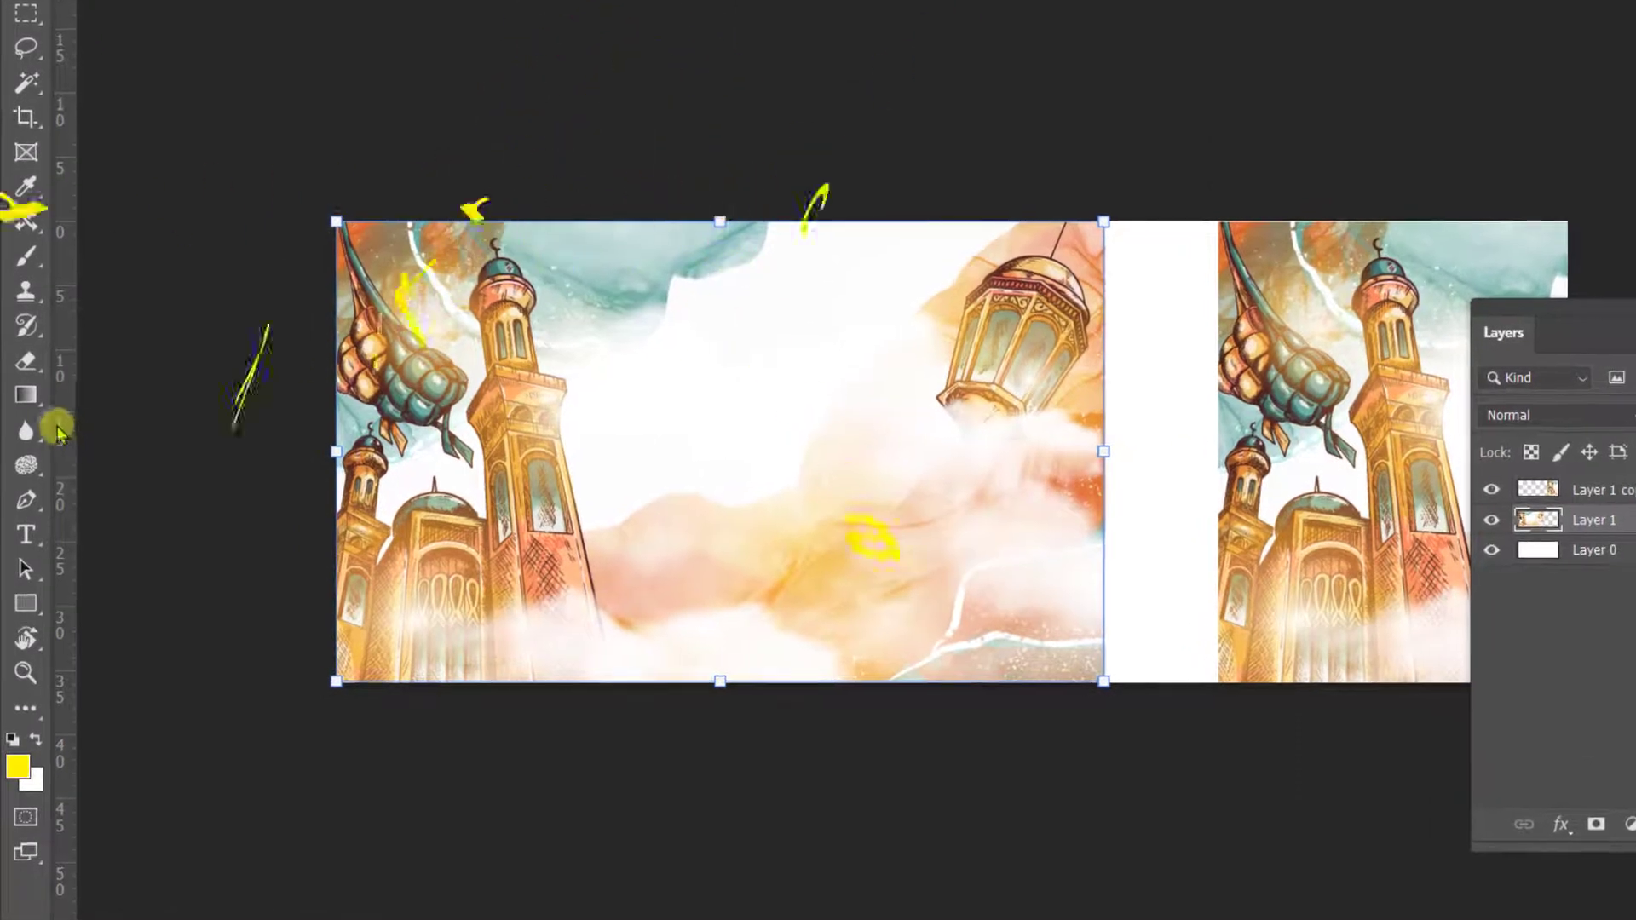
click(26, 364)
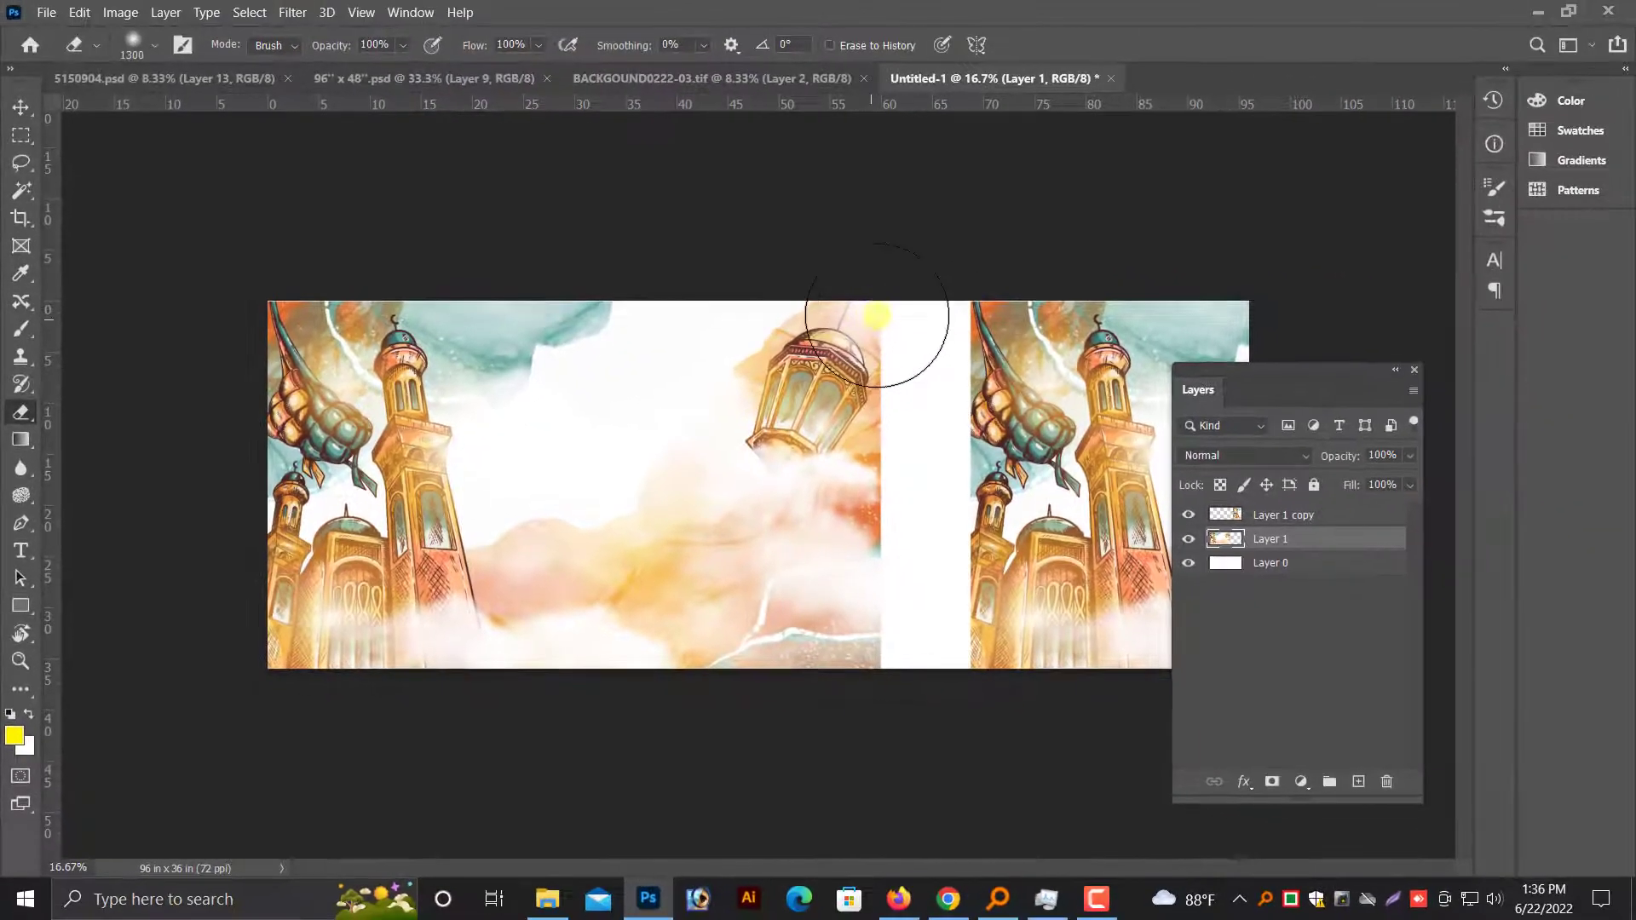
mouse_move(876, 315)
mouse_down()
mouse_move(807, 482)
mouse_move(989, 190)
mouse_move(855, 687)
mouse_move(613, 522)
mouse_move(595, 661)
mouse_move(583, 541)
mouse_move(595, 687)
mouse_move(621, 610)
mouse_up()
key(])
key(])
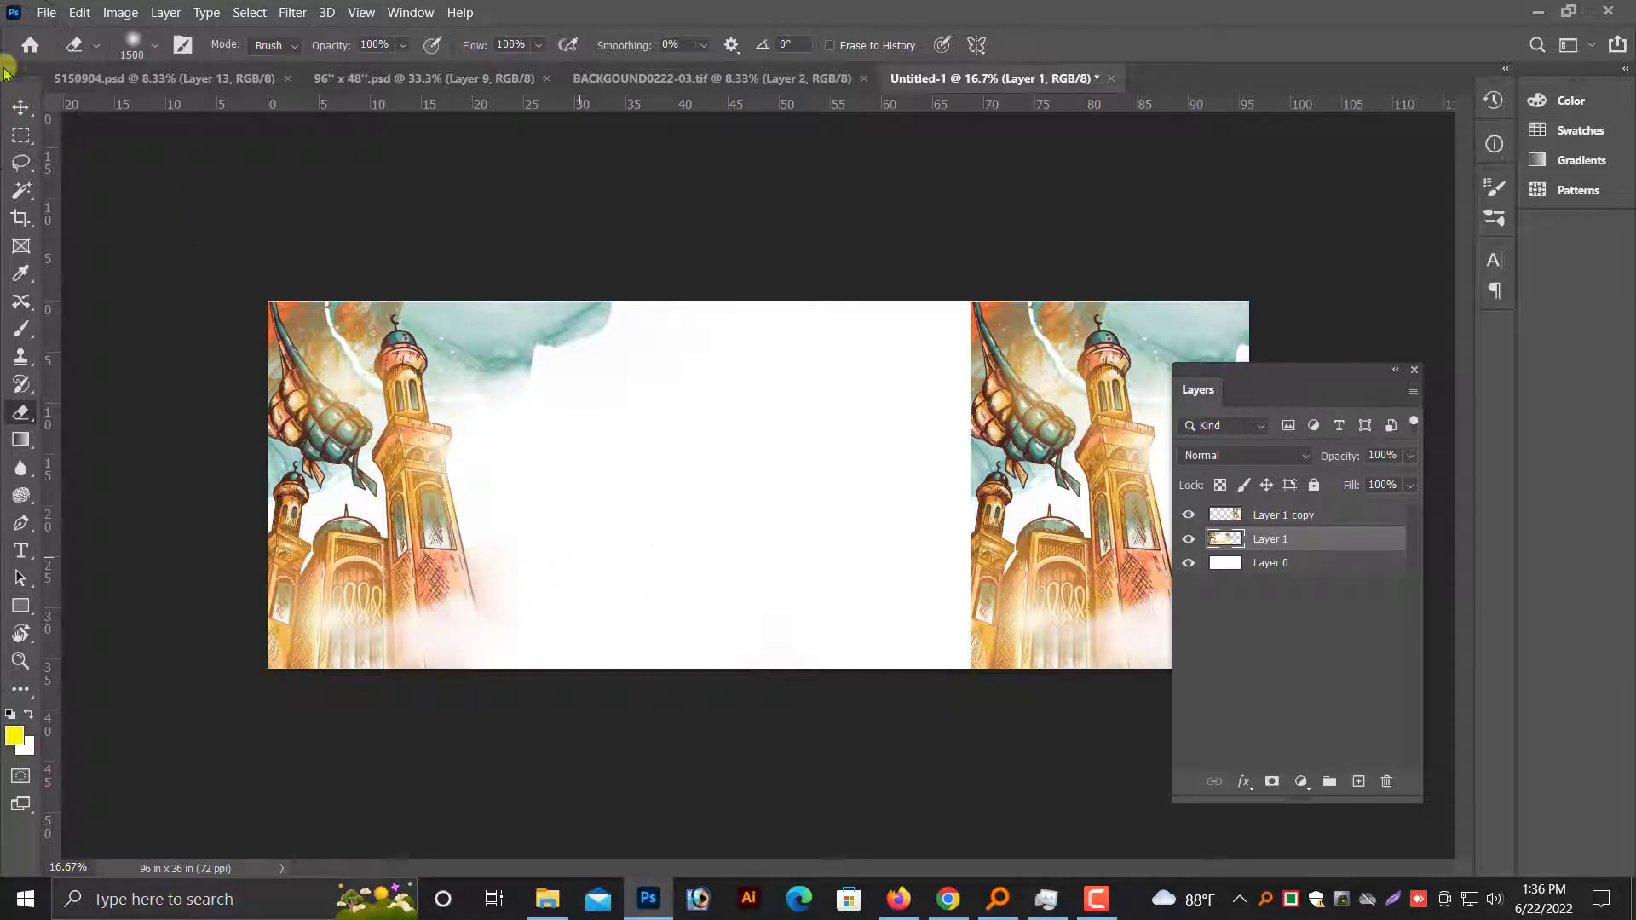
click(18, 105)
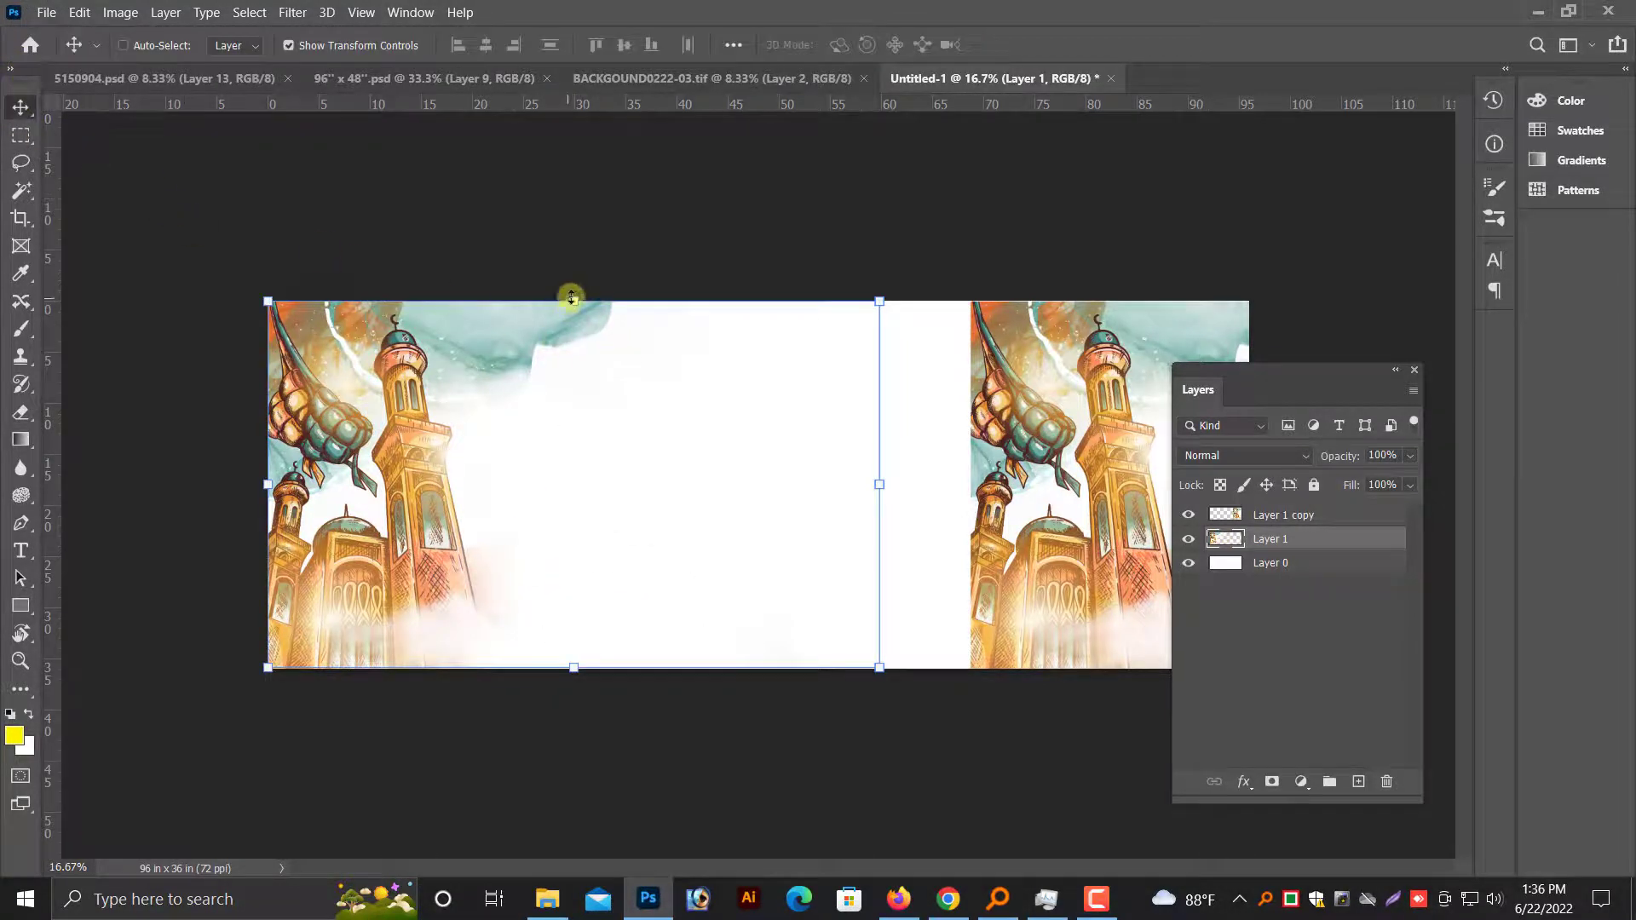
Move Layer 1 copy flush with the banner's right edge, nudging it with Shift+Right.
drag(570, 297, 572, 291)
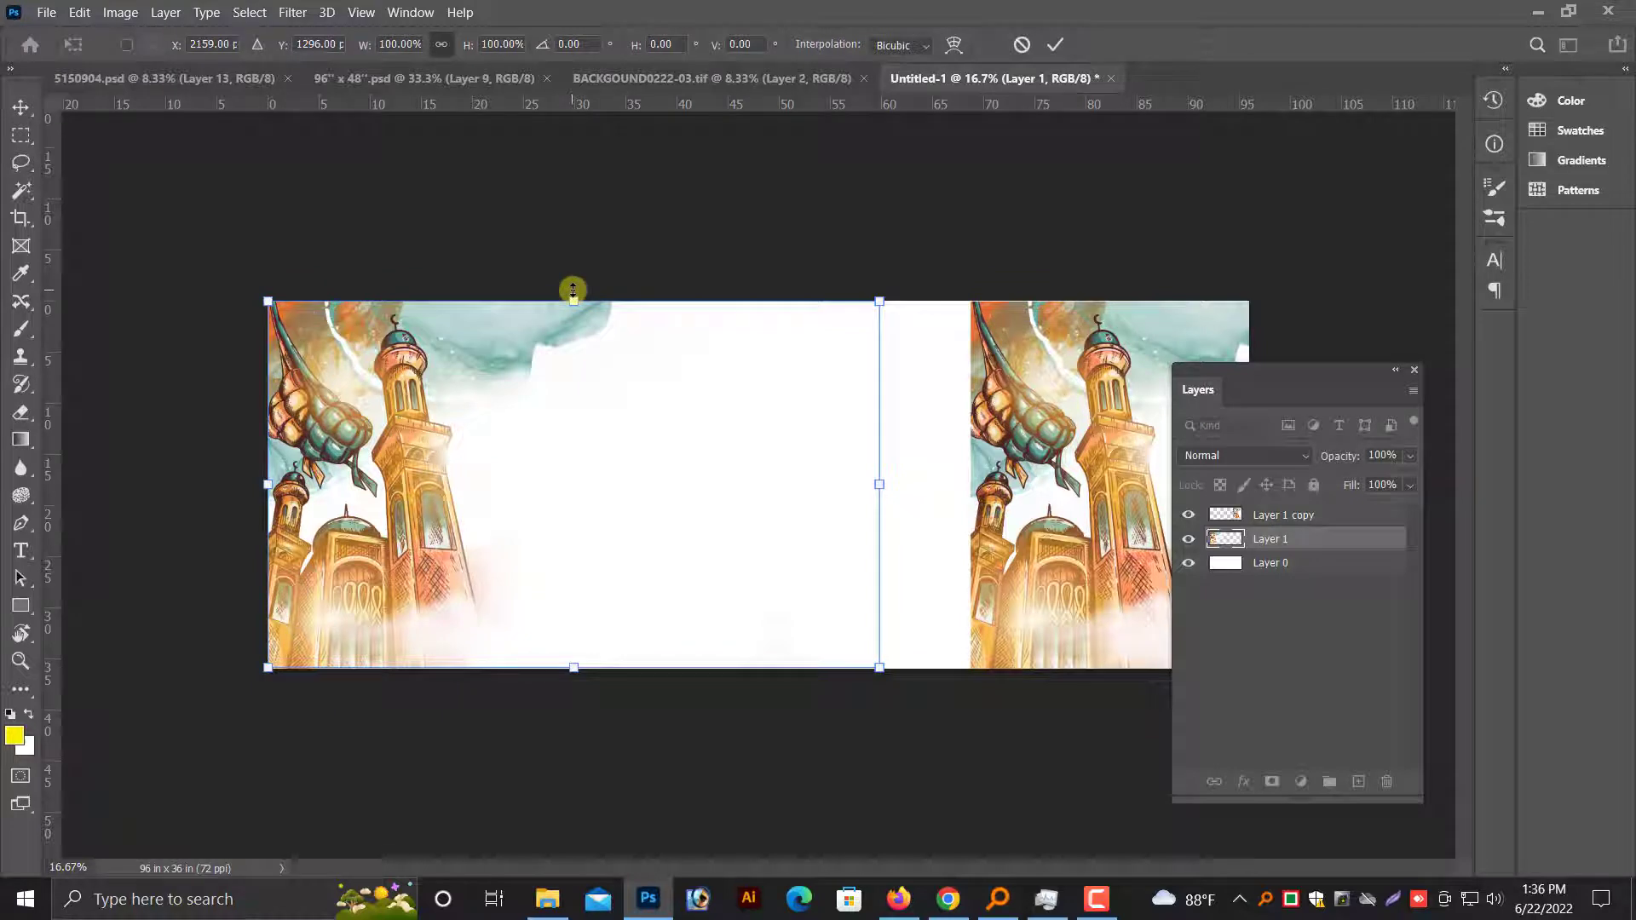
key(Return)
ctrl+click(1078, 501)
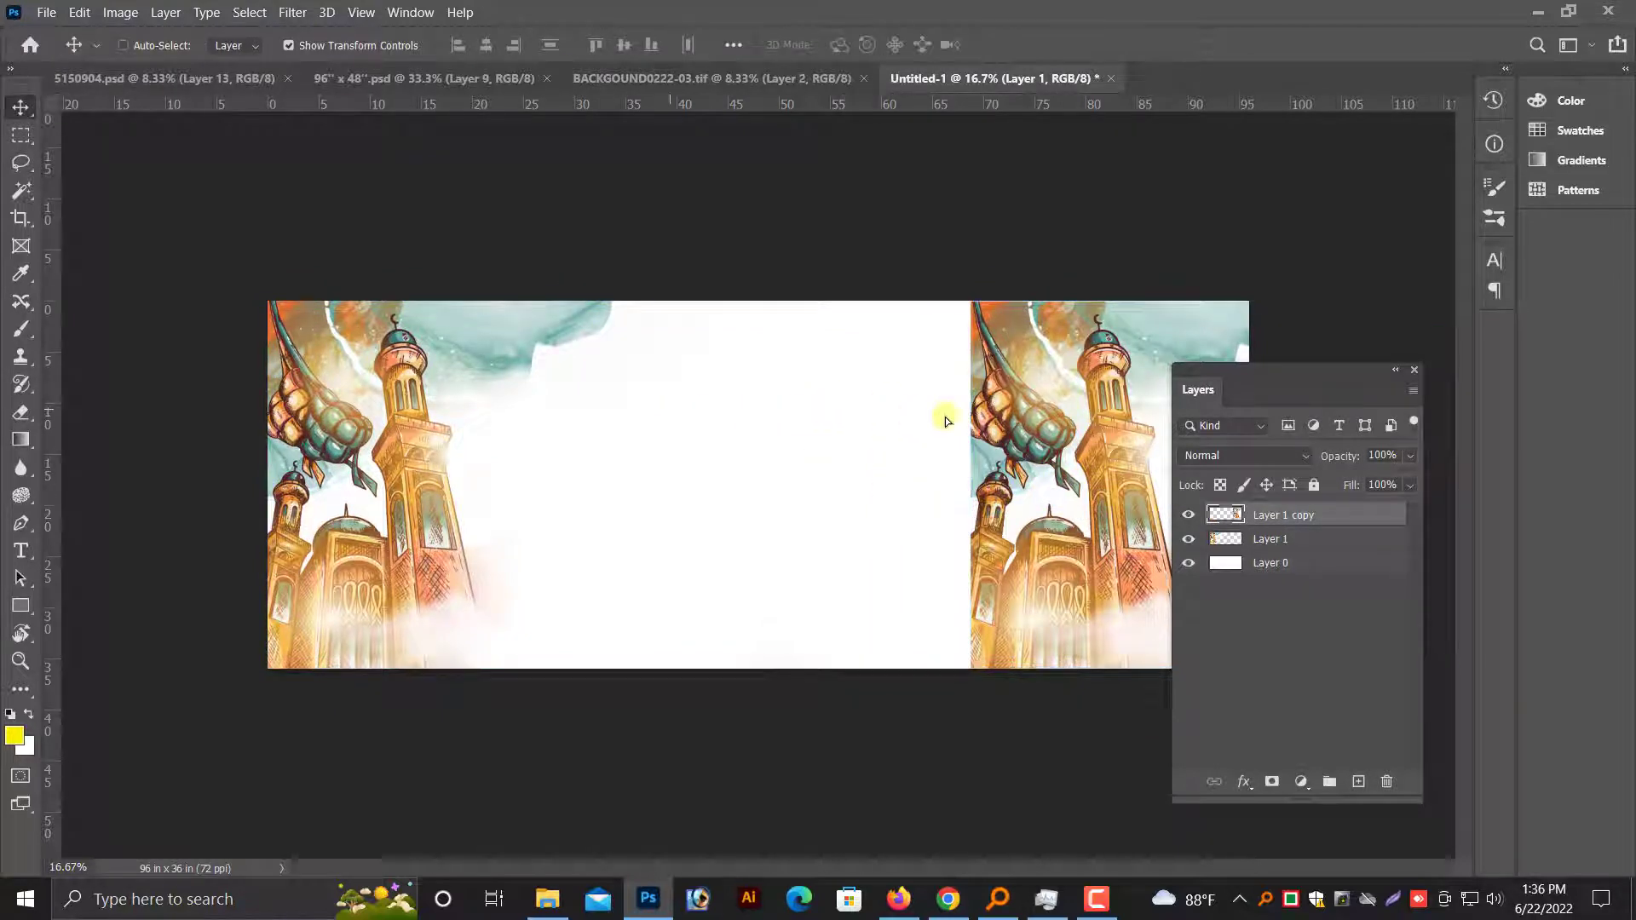
mouse_move(942, 418)
mouse_down()
mouse_move(1293, 377)
mouse_move(1509, 411)
mouse_up()
key(ctrl+h)
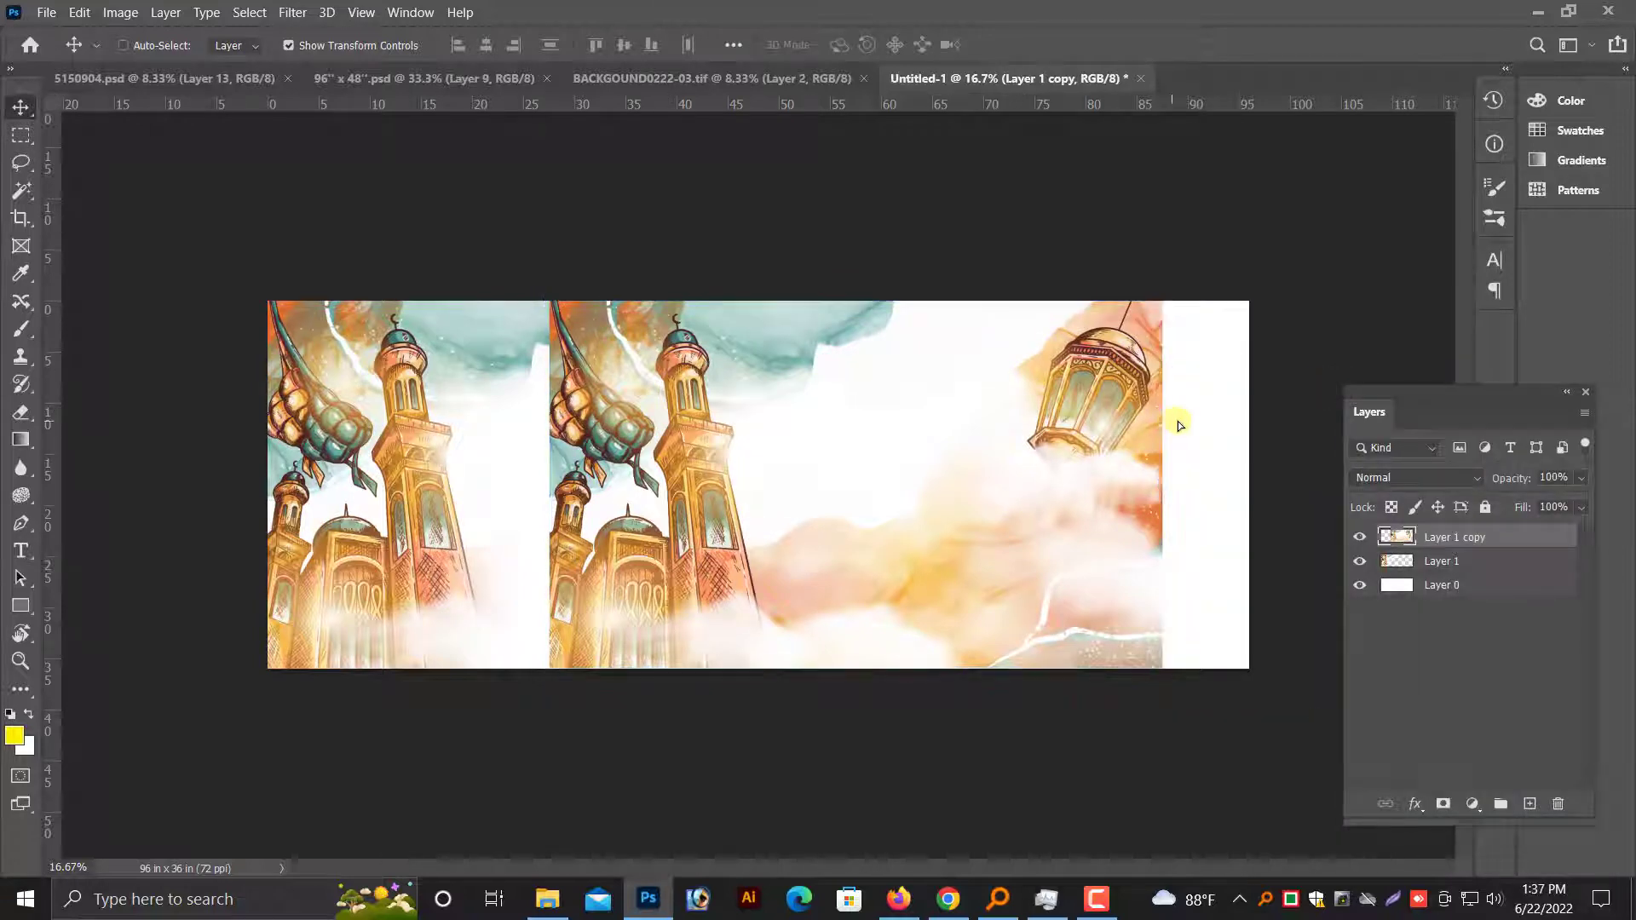
drag(1089, 424, 1164, 425)
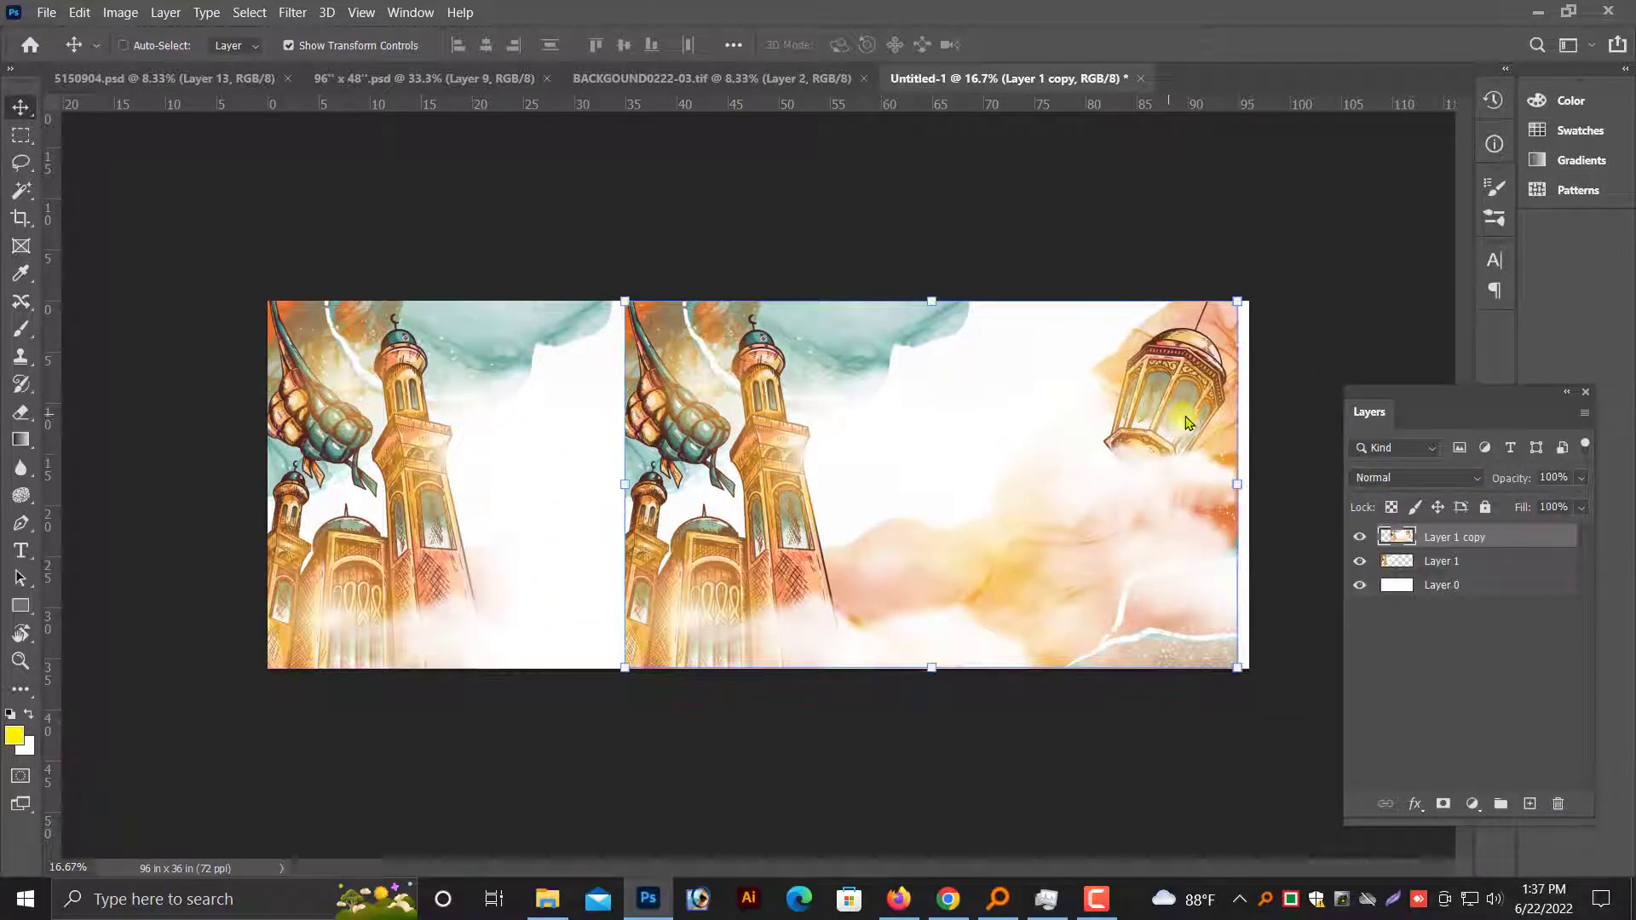
key(shift+Right)
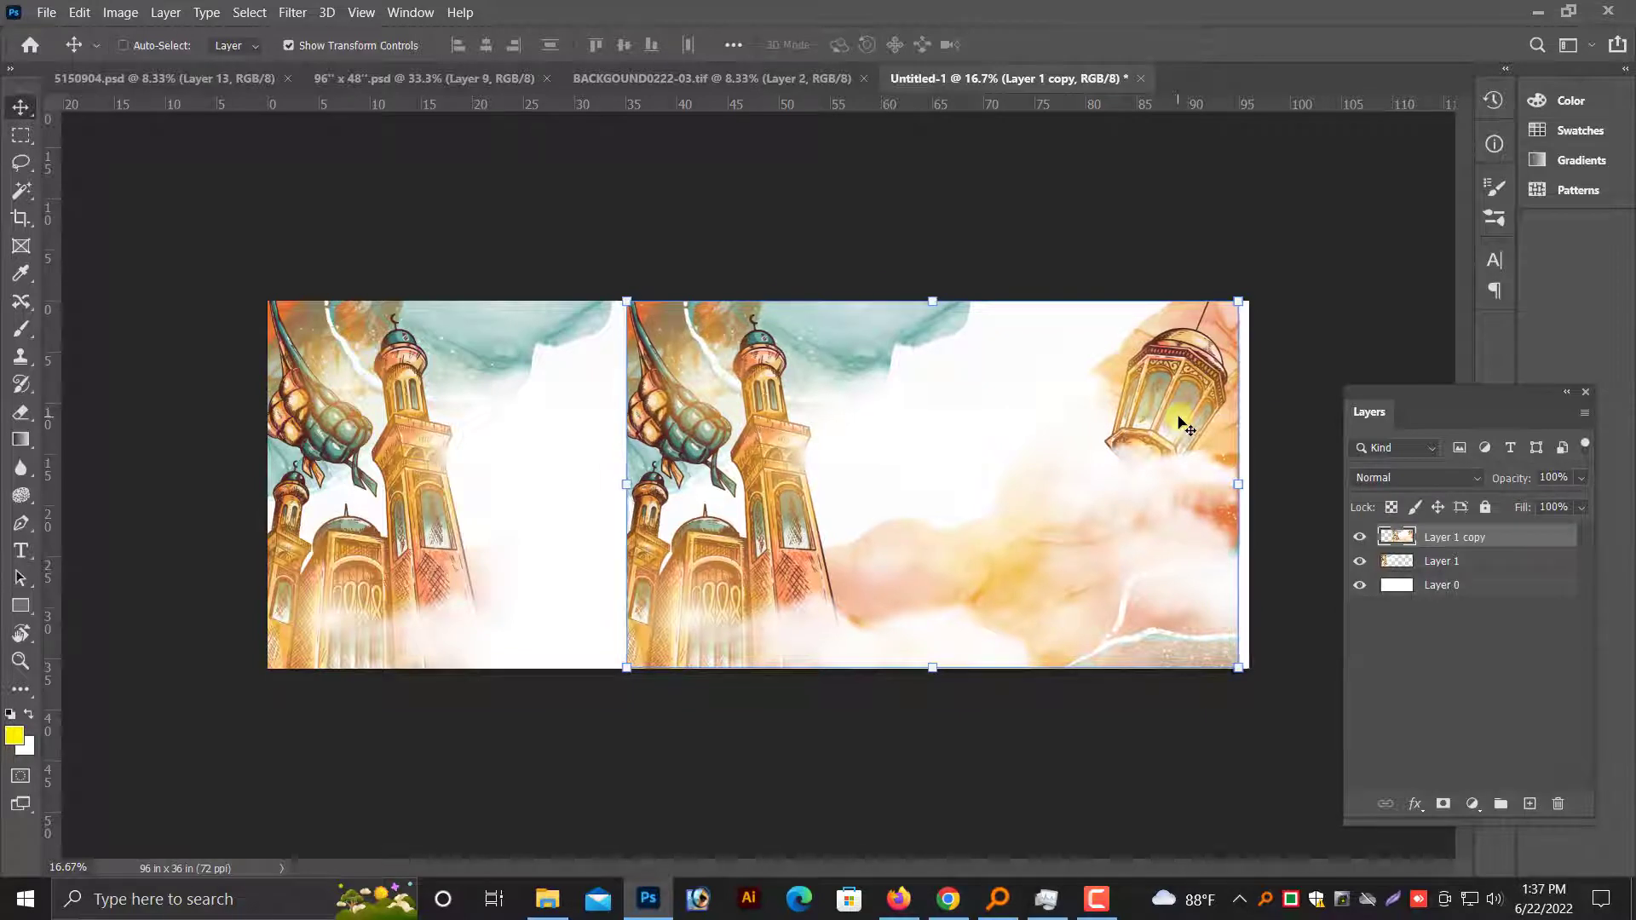
key(shift+Right)
key(shift+Right)
key(shift+Right)
key(shift+Right)
key(shift+Right)
key(shift+Right)
key(shift+Right)
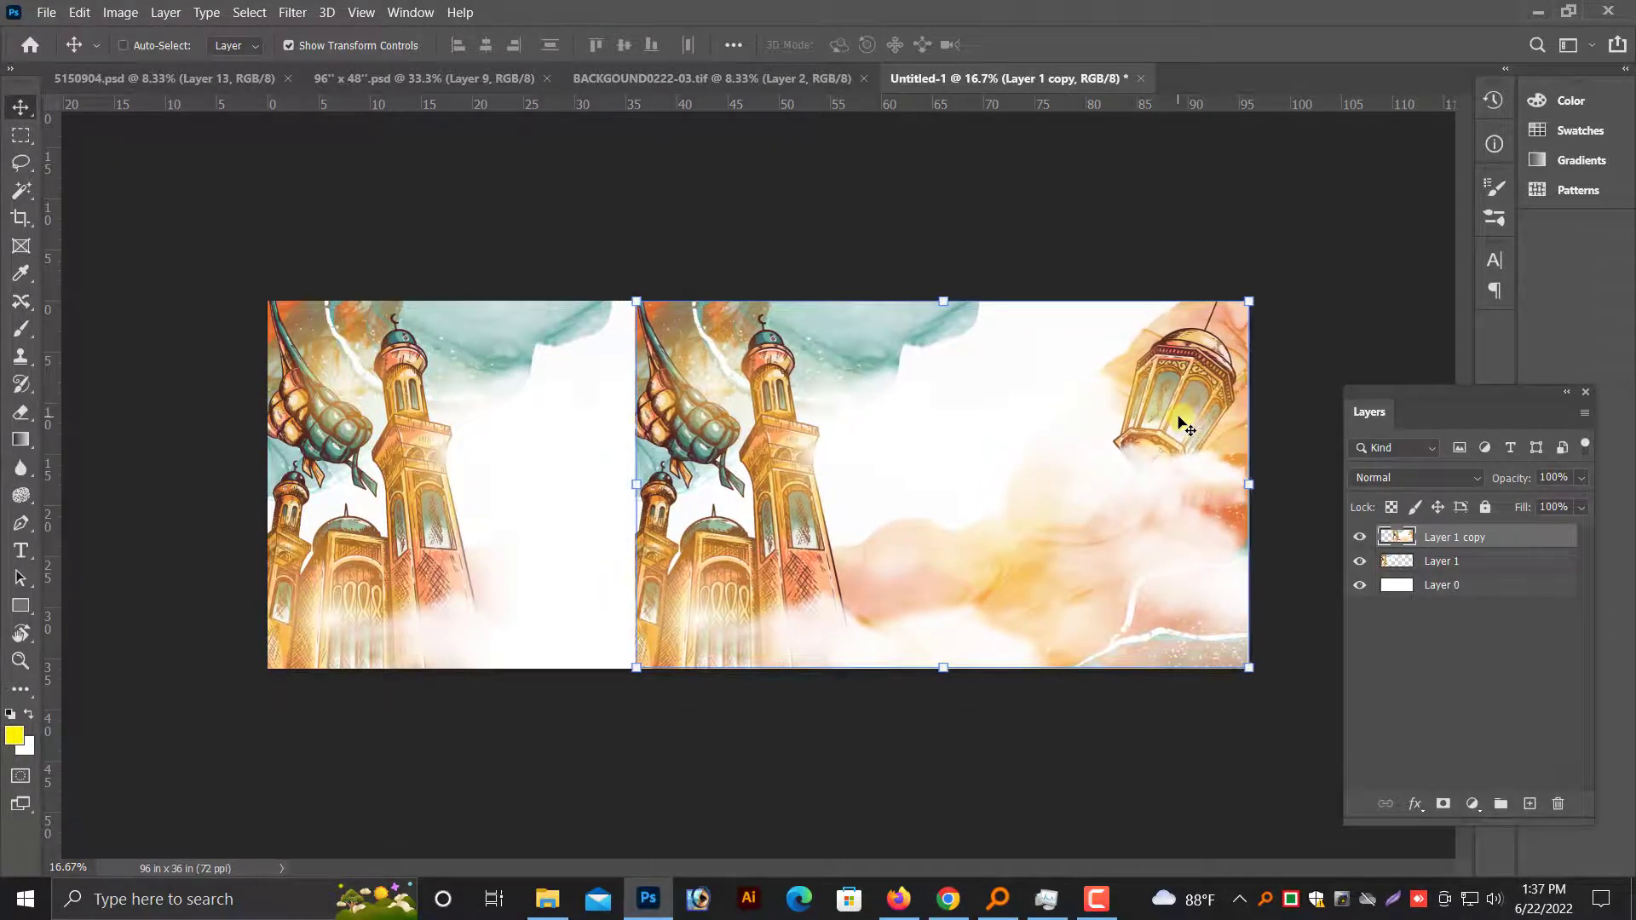
key(shift+Right)
key(shift+Right)
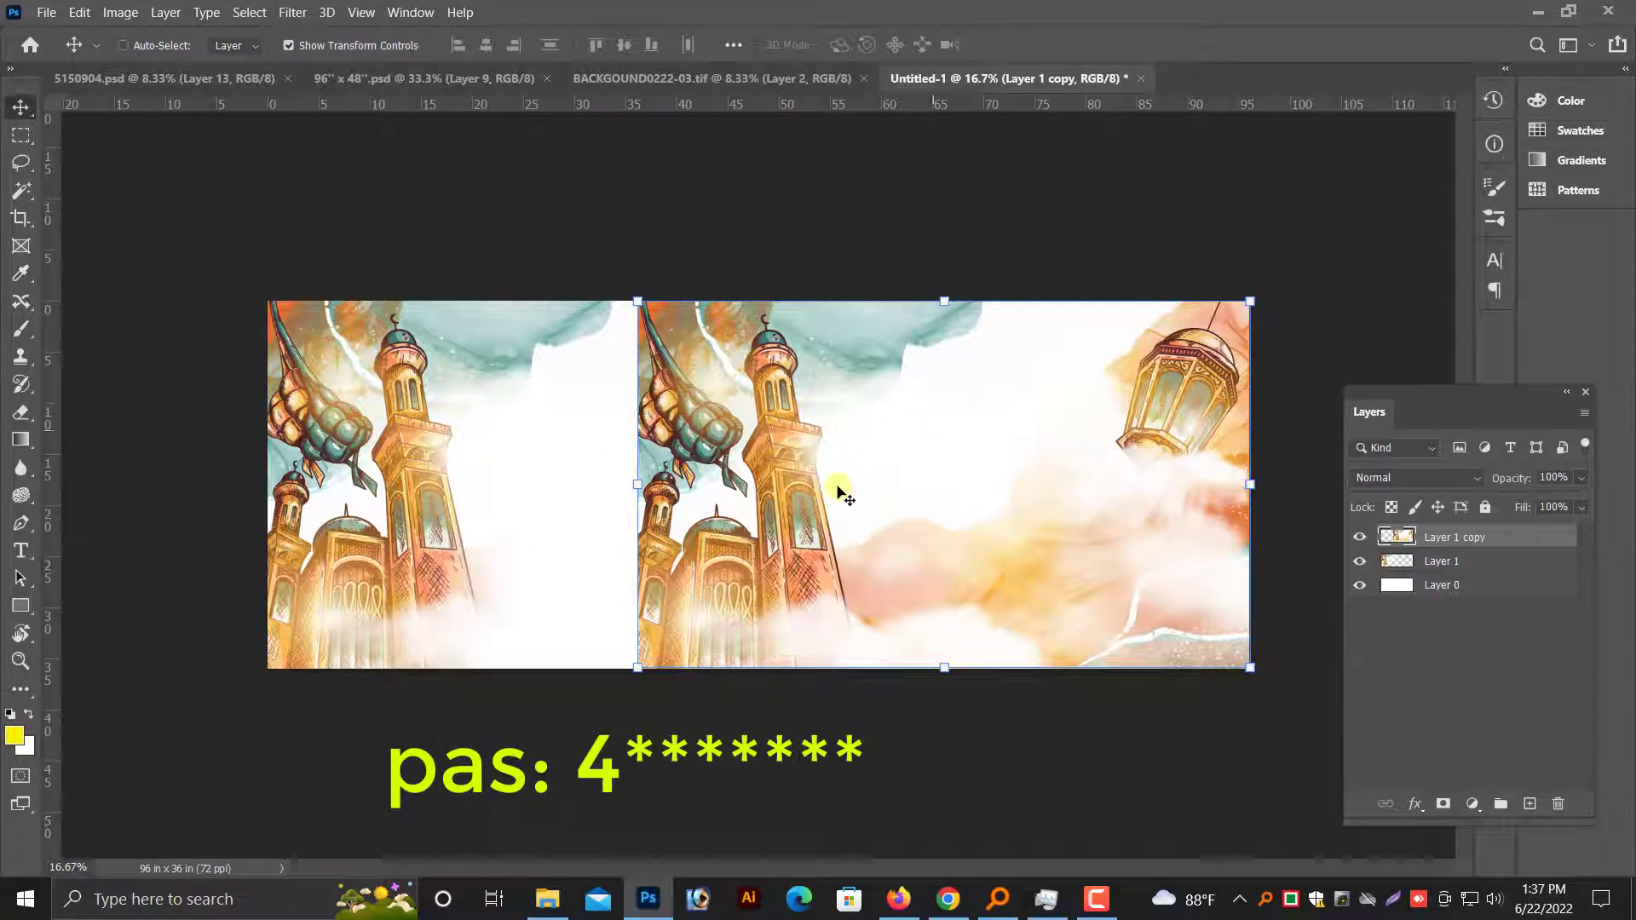
key(shift+Right)
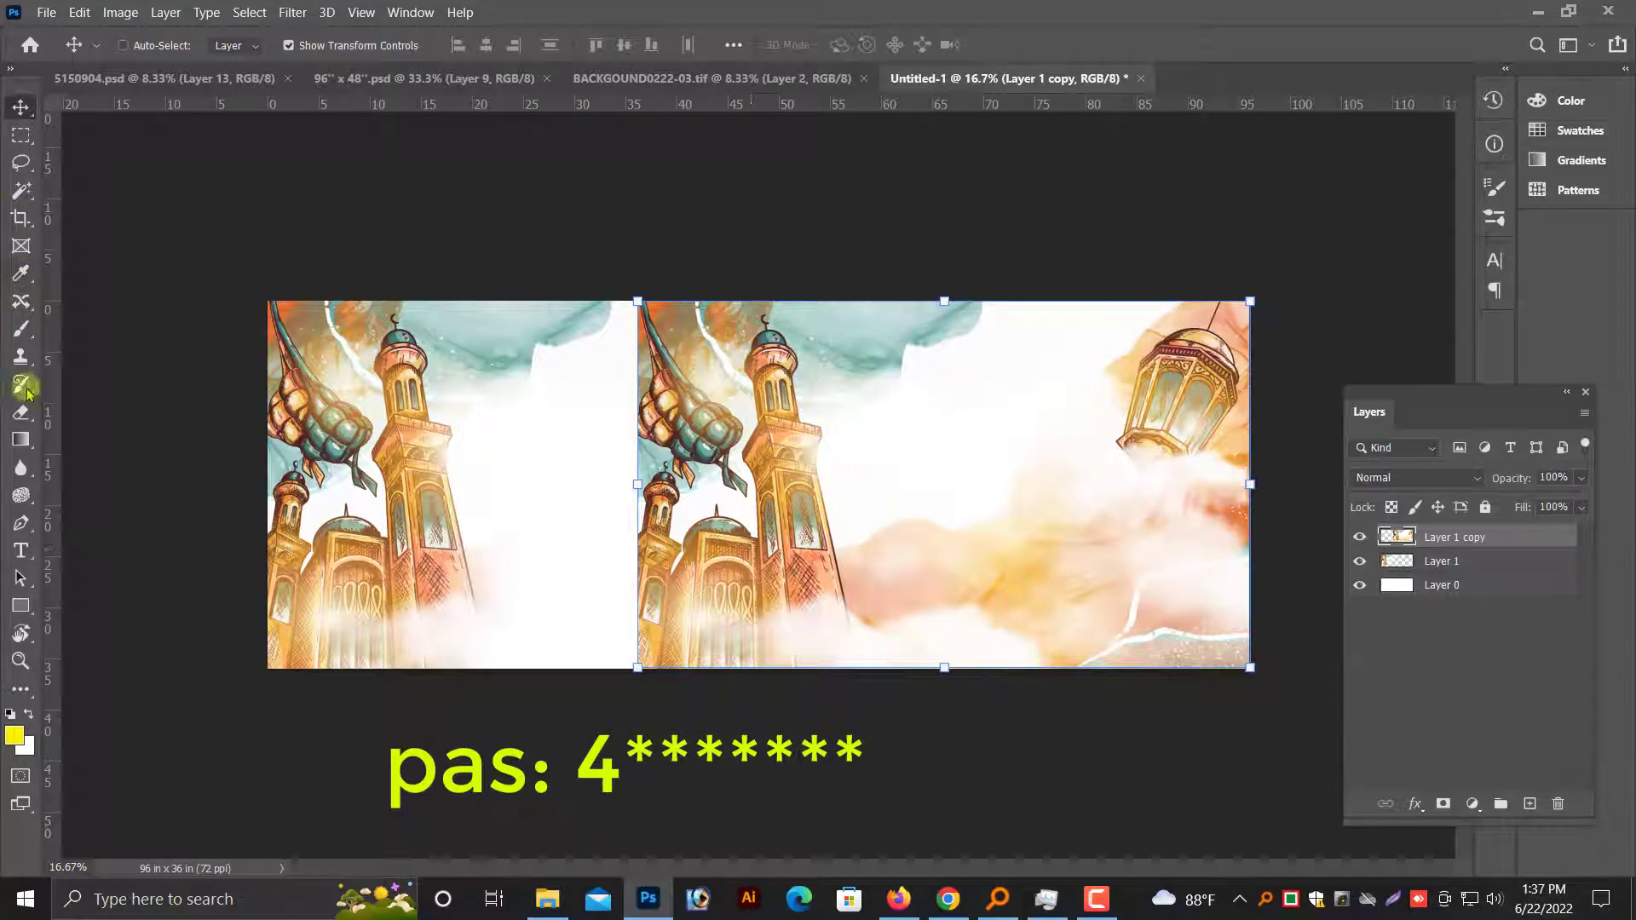
Erase the mosque and tower from Layer 1 copy, leaving only its lantern and clouds.
click(20, 412)
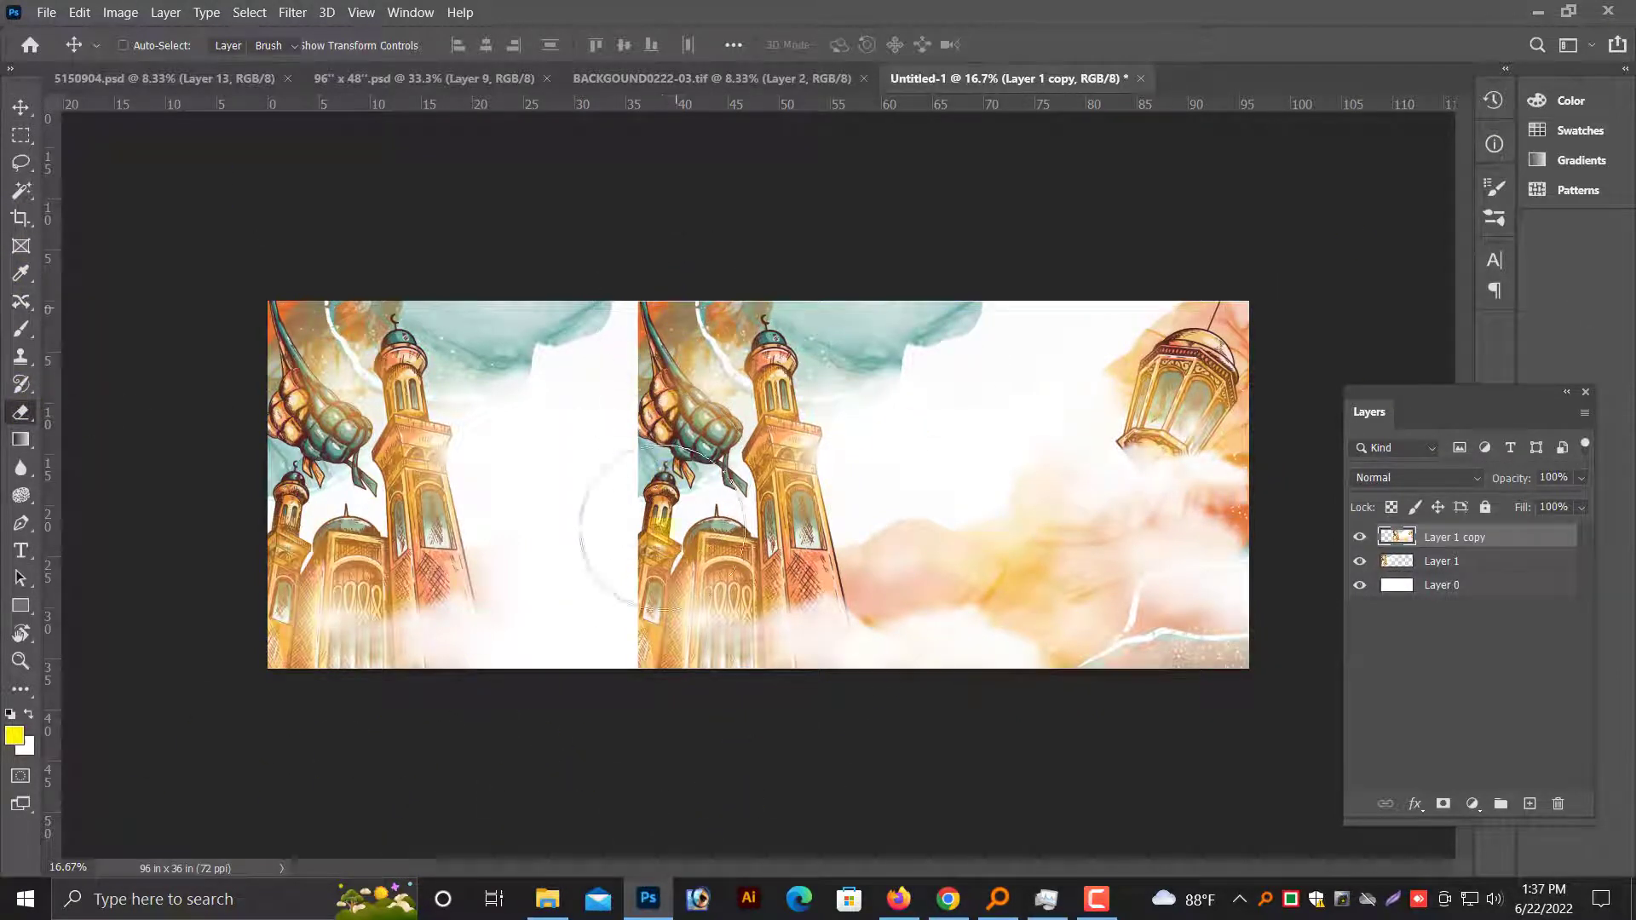
mouse_move(794, 299)
mouse_down()
mouse_move(979, 281)
mouse_move(731, 519)
mouse_move(834, 439)
mouse_move(722, 747)
mouse_move(932, 500)
mouse_move(840, 585)
mouse_move(887, 719)
mouse_up()
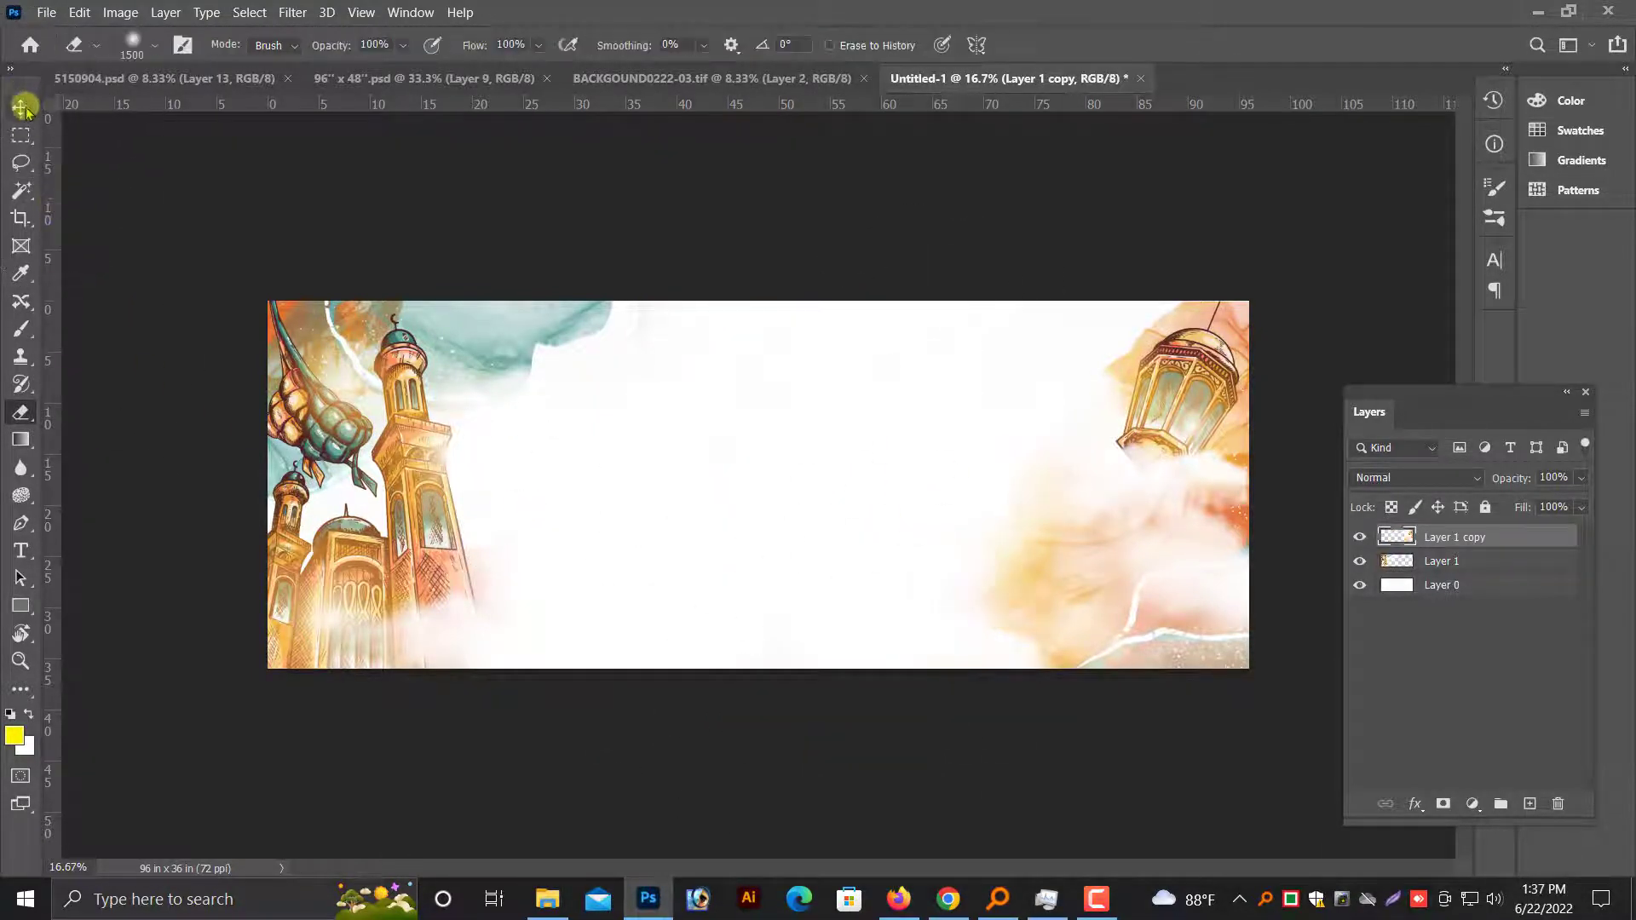
key(ctrl)
Bring the watercolour texture into Untitled-1 as Layer 2, just above Layer 0, shifted right.
key(v)
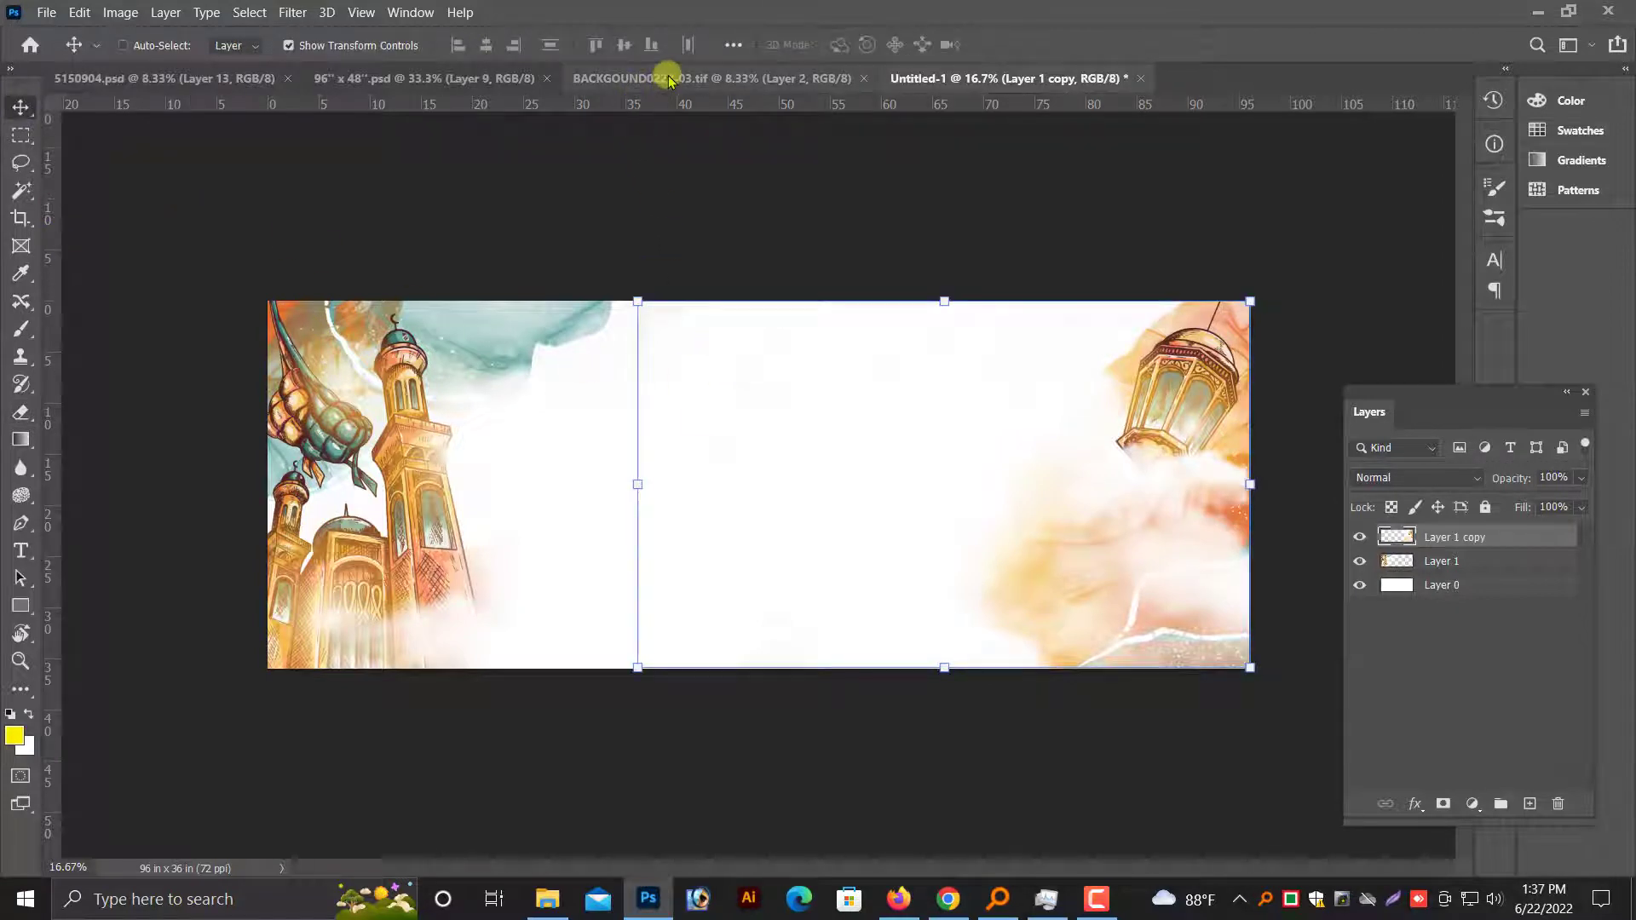
click(669, 80)
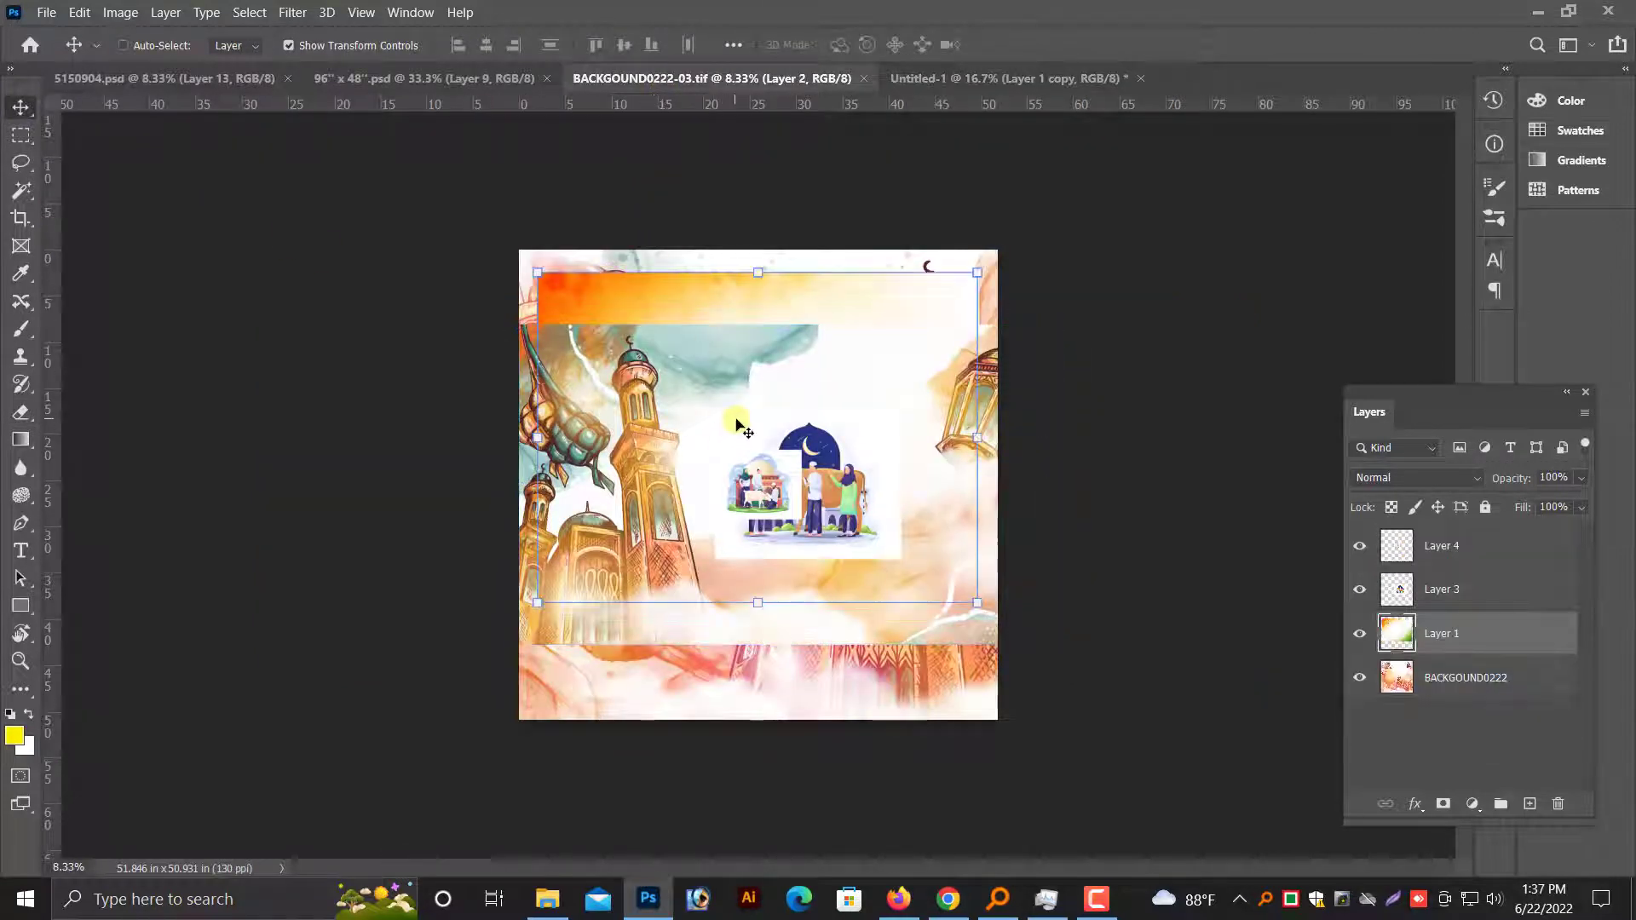
drag(627, 340, 929, 79)
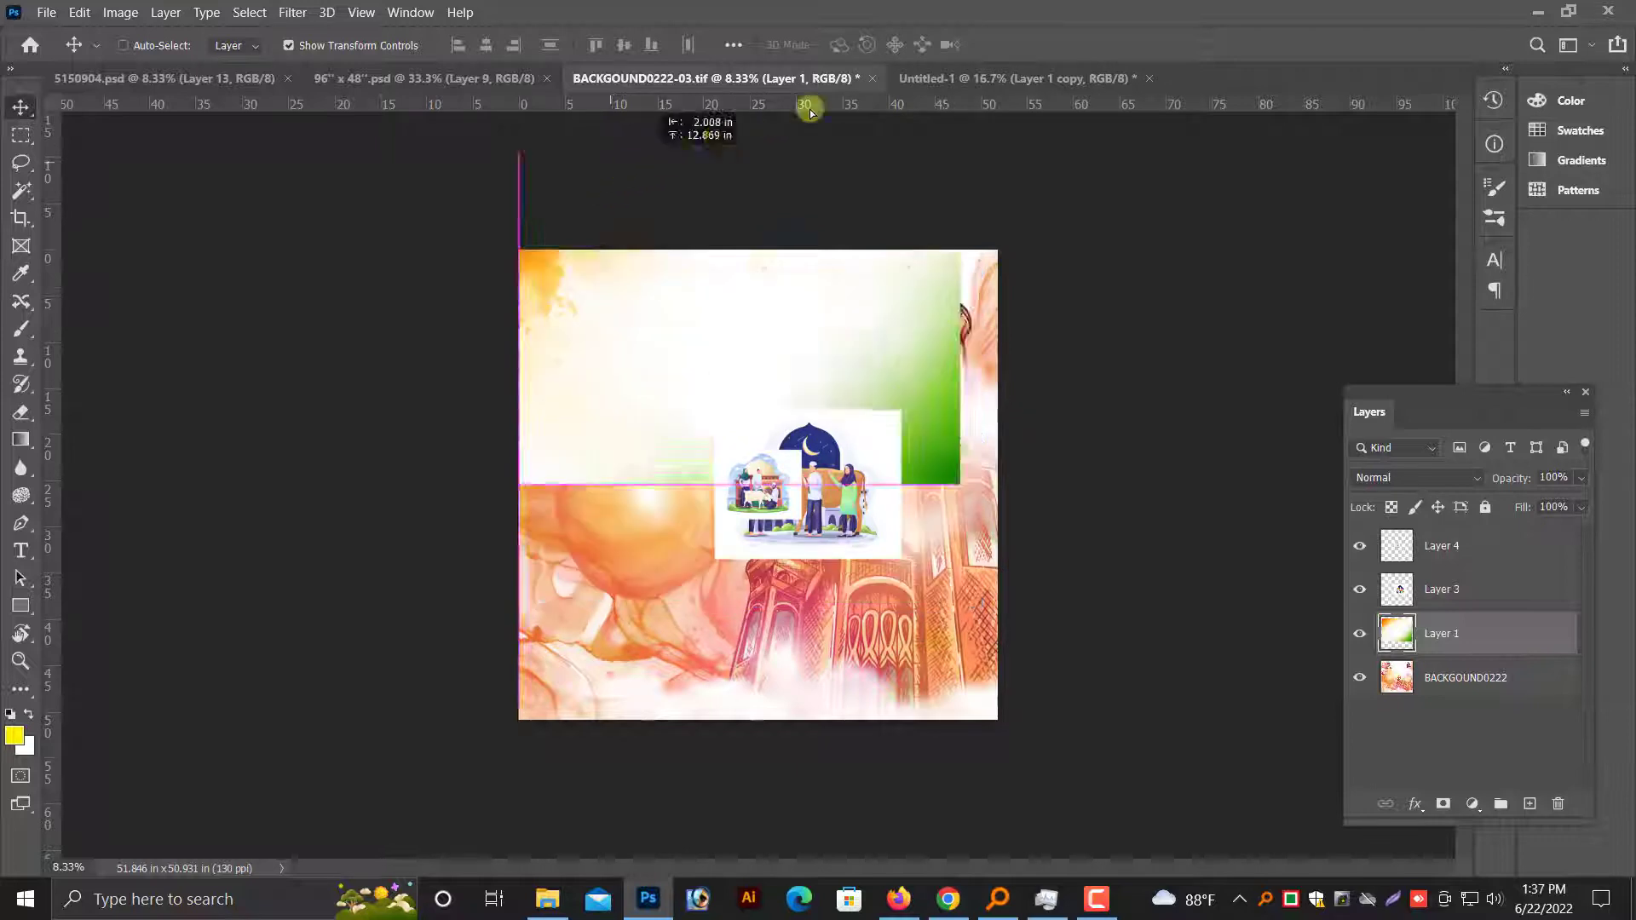
drag(785, 457, 783, 449)
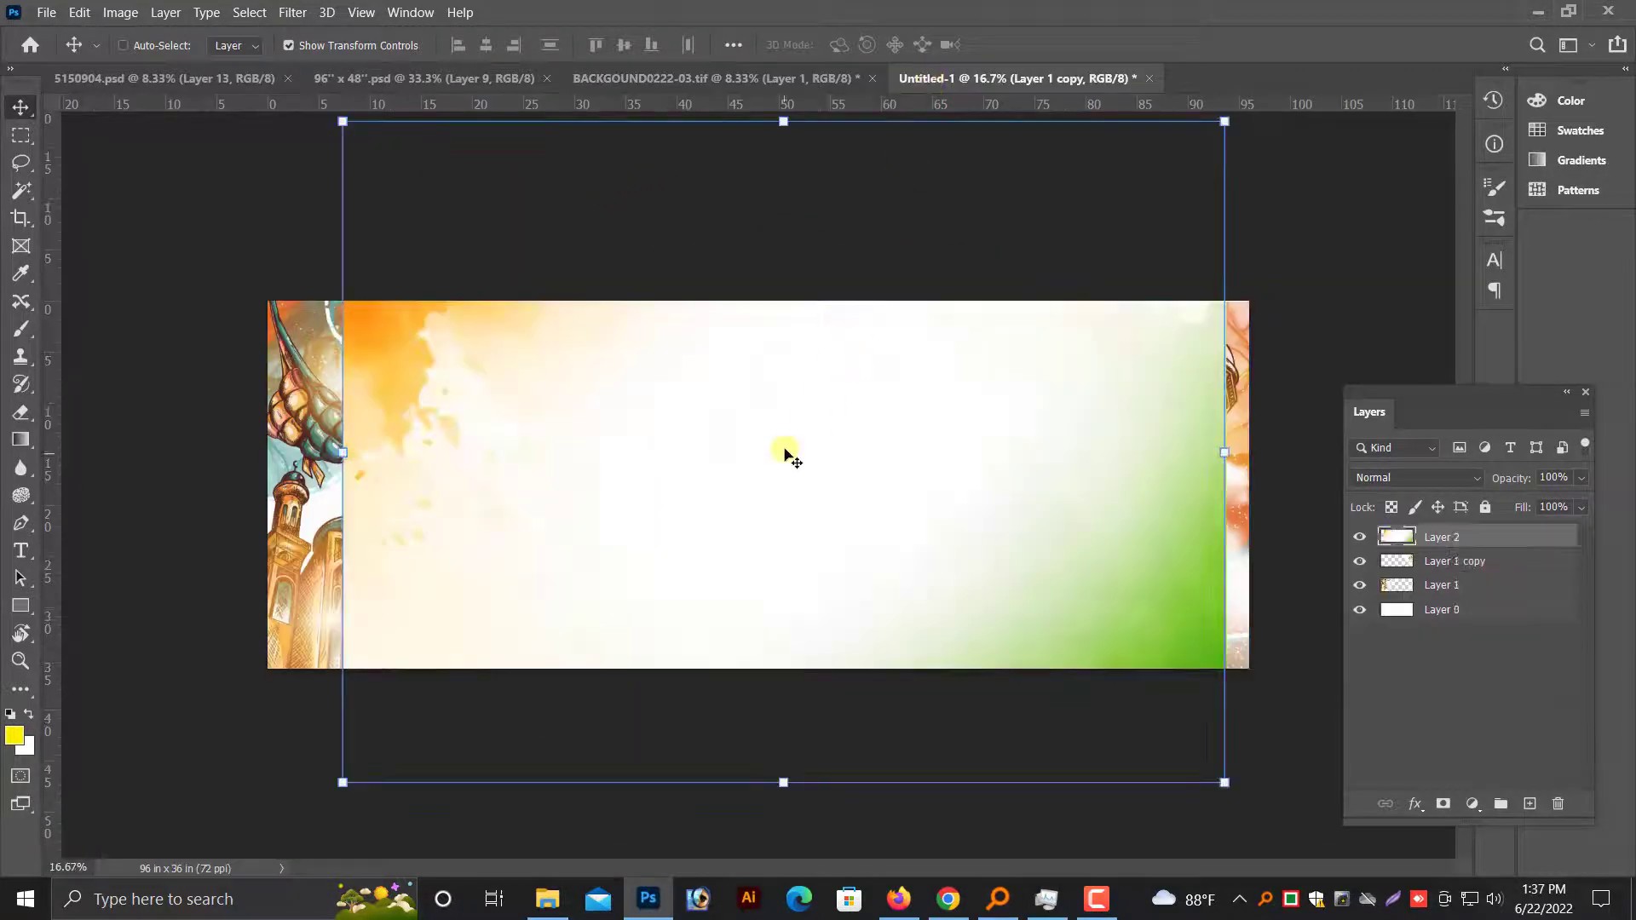
drag(1085, 420, 1054, 487)
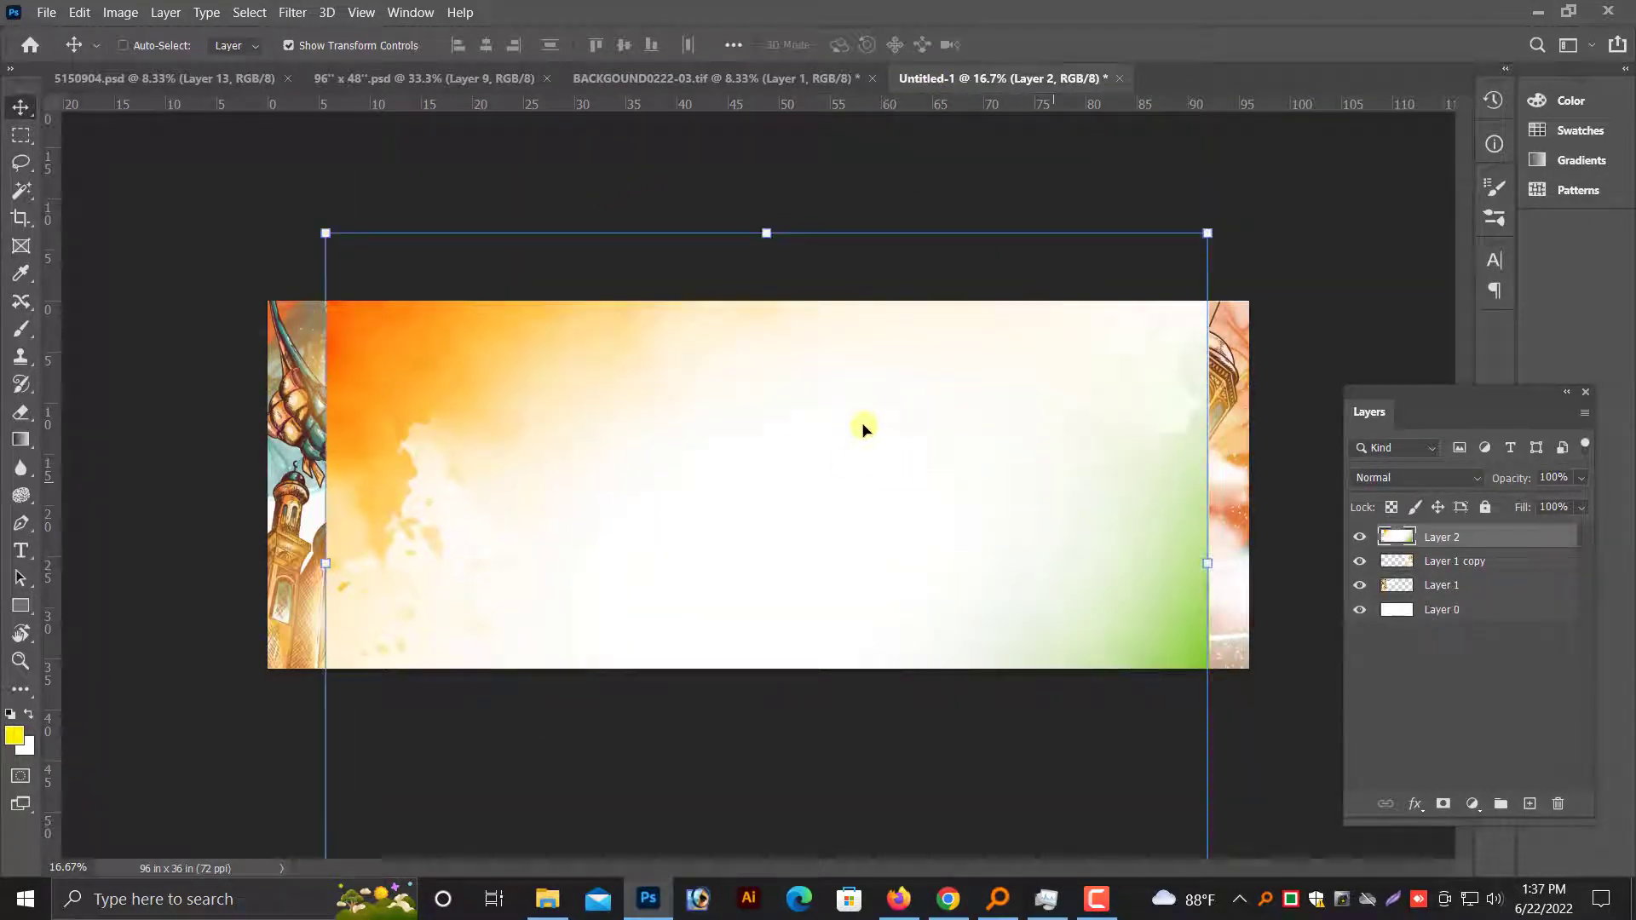
mouse_move(865, 427)
mouse_down()
mouse_move(877, 519)
mouse_move(878, 486)
mouse_up()
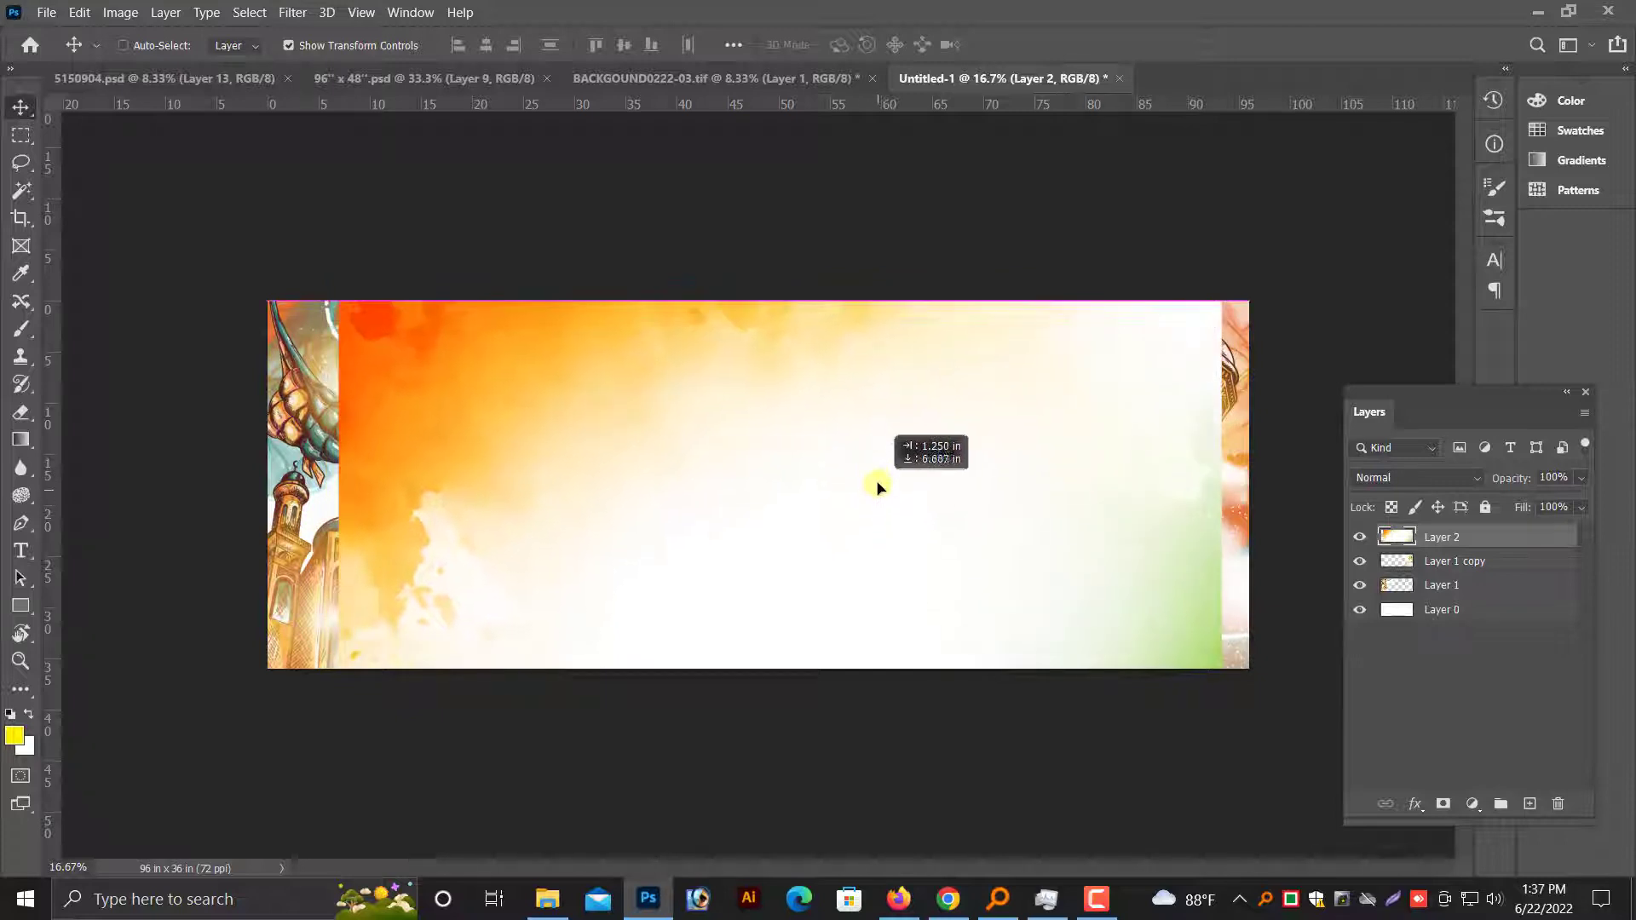
key(ctrl+shift+bracketleft)
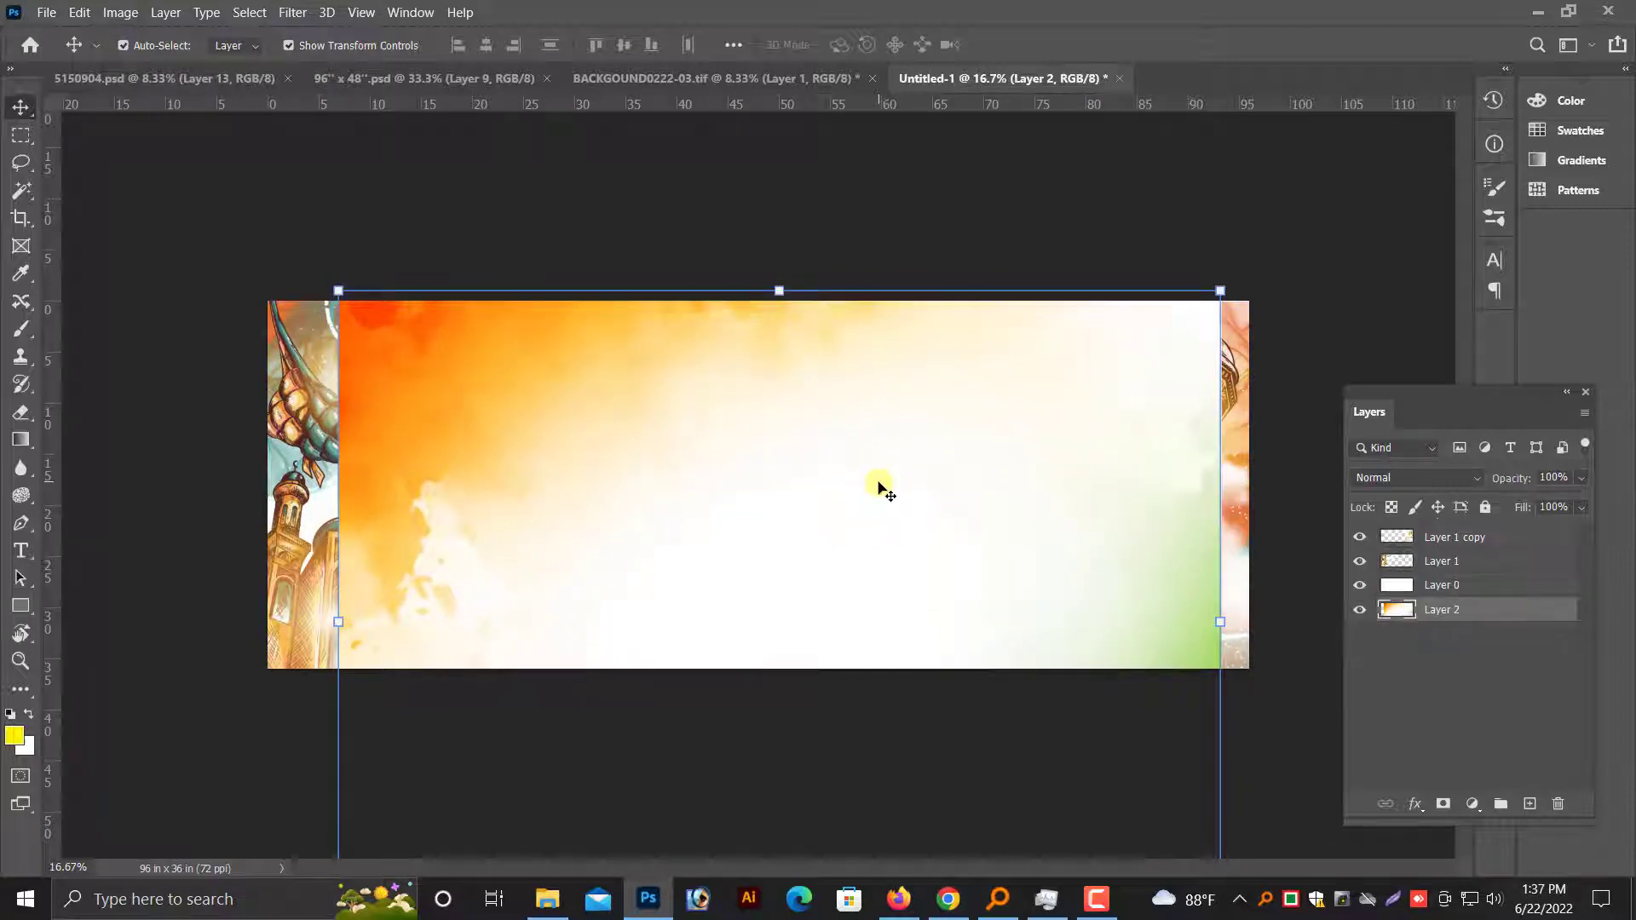
key(ctrl+bracketright)
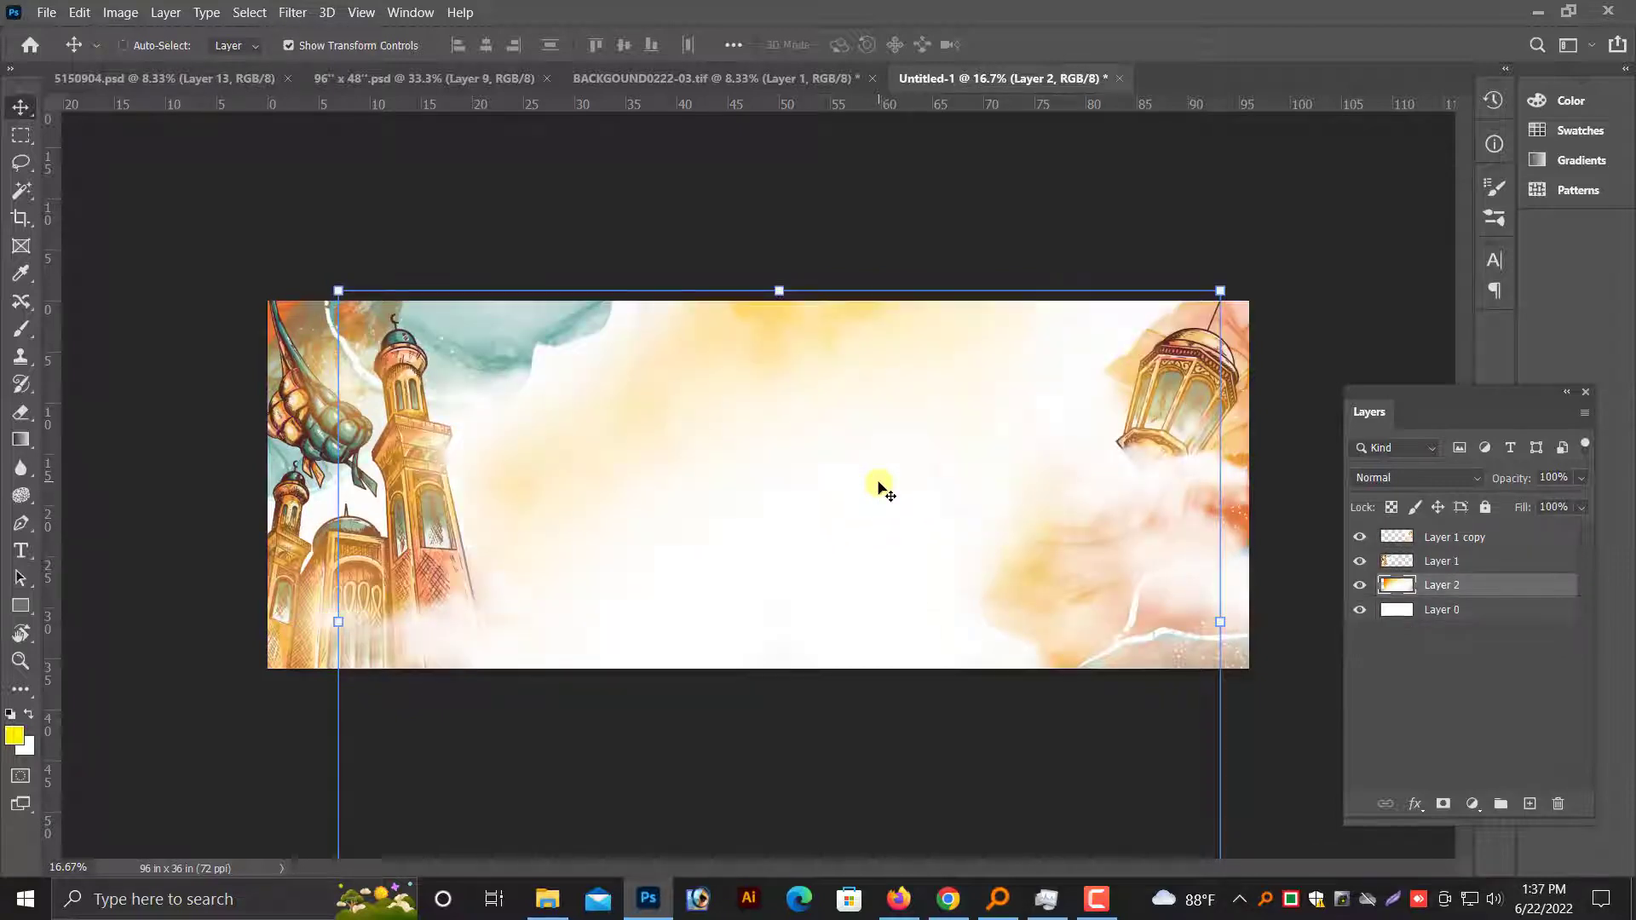
mouse_move(784, 366)
mouse_down()
mouse_move(916, 362)
mouse_move(743, 364)
mouse_up()
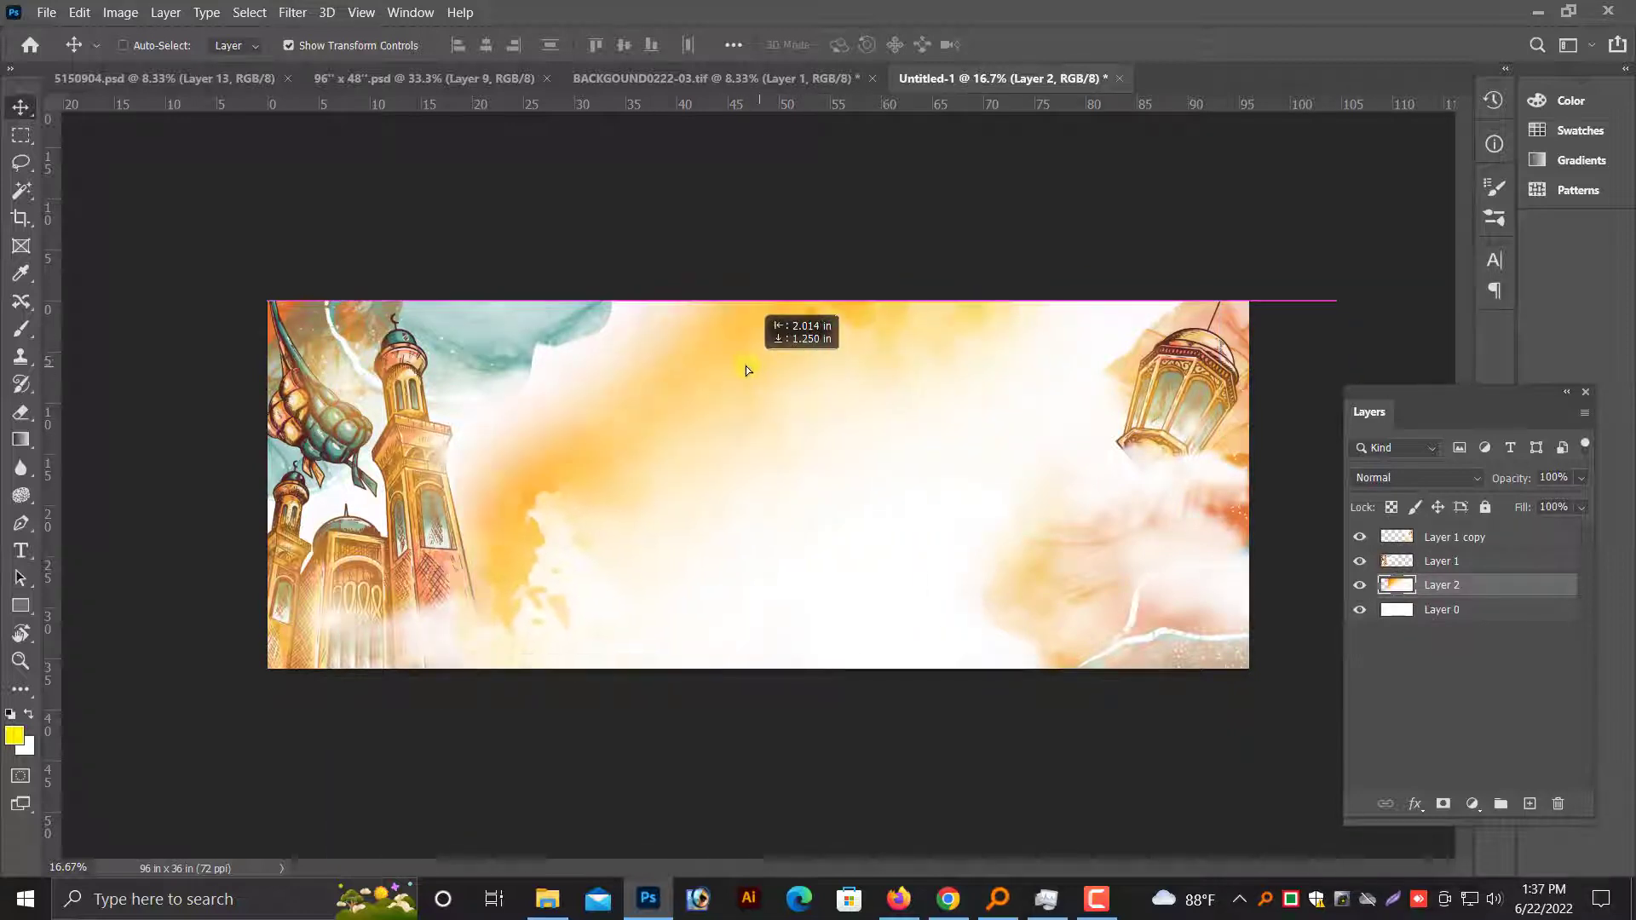
key(ctrl+minus)
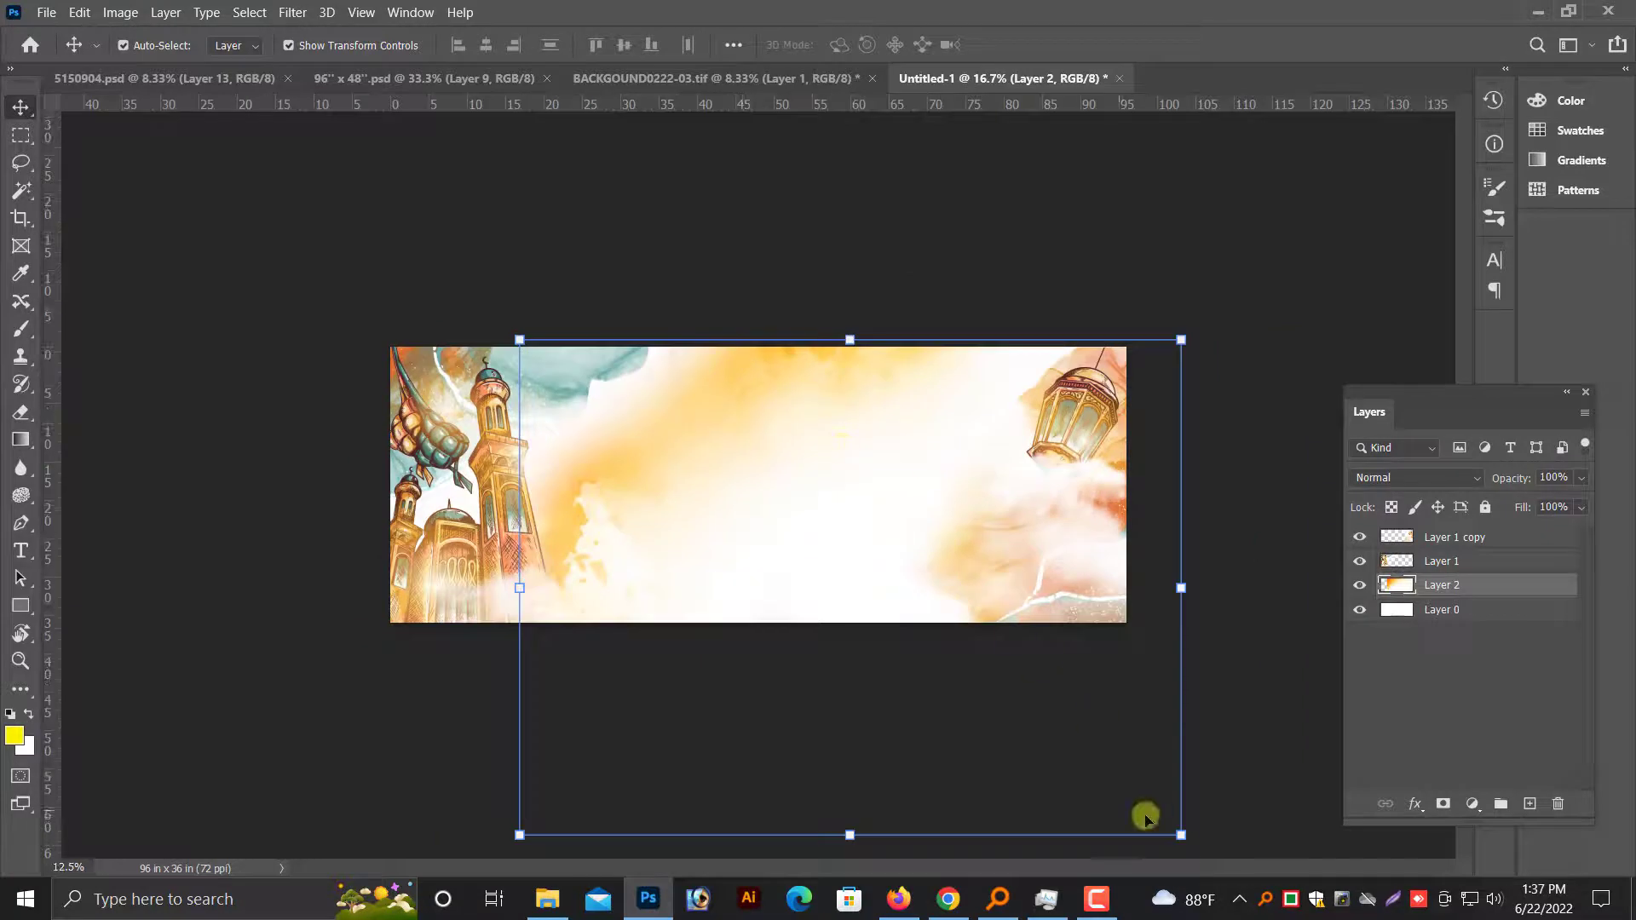
Undo a trial resize of Layer 2 and reorder it just below Layer 1.
drag(1181, 837, 1101, 727)
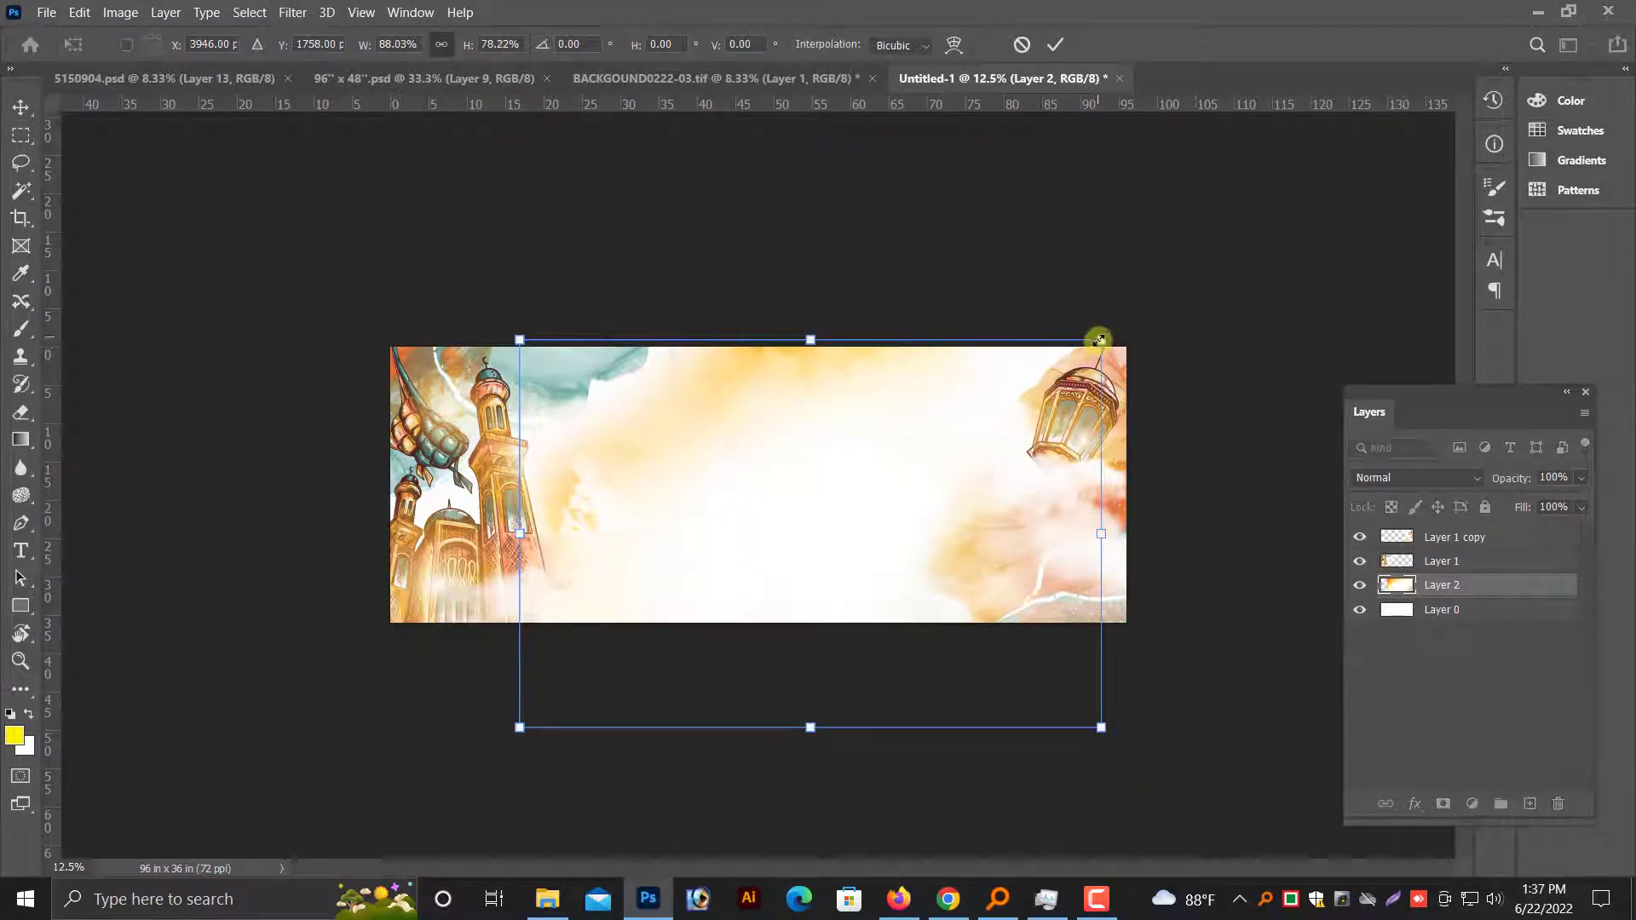
drag(1100, 339, 1100, 346)
key(ctrl+z)
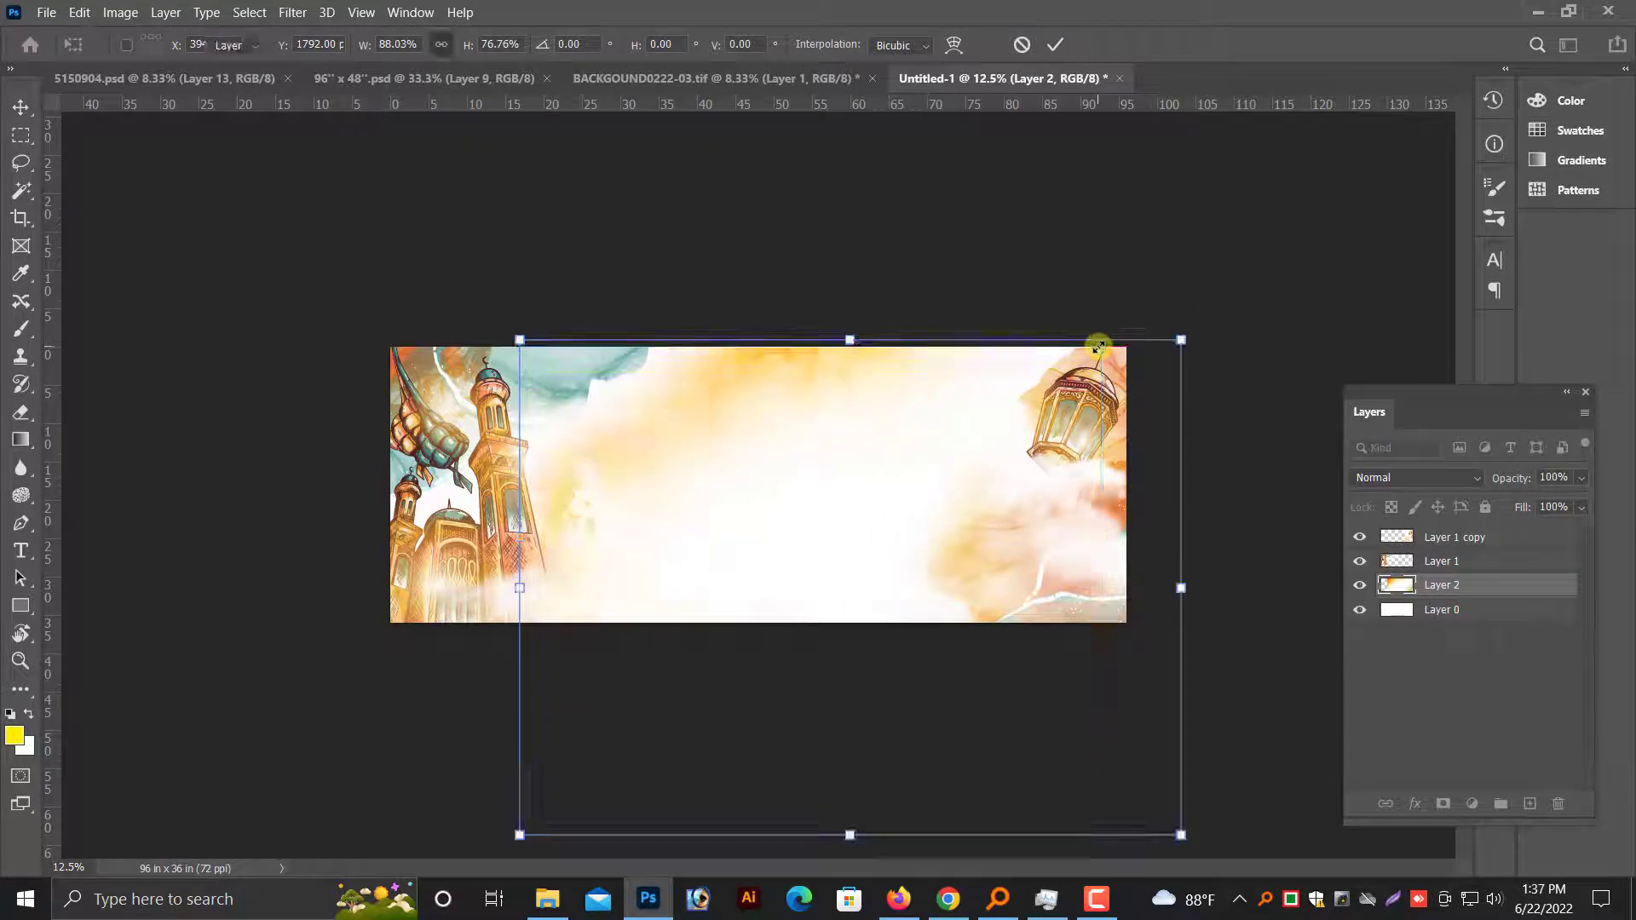
key(ctrl+plus)
key(Return)
key(ctrl+shift+bracketright)
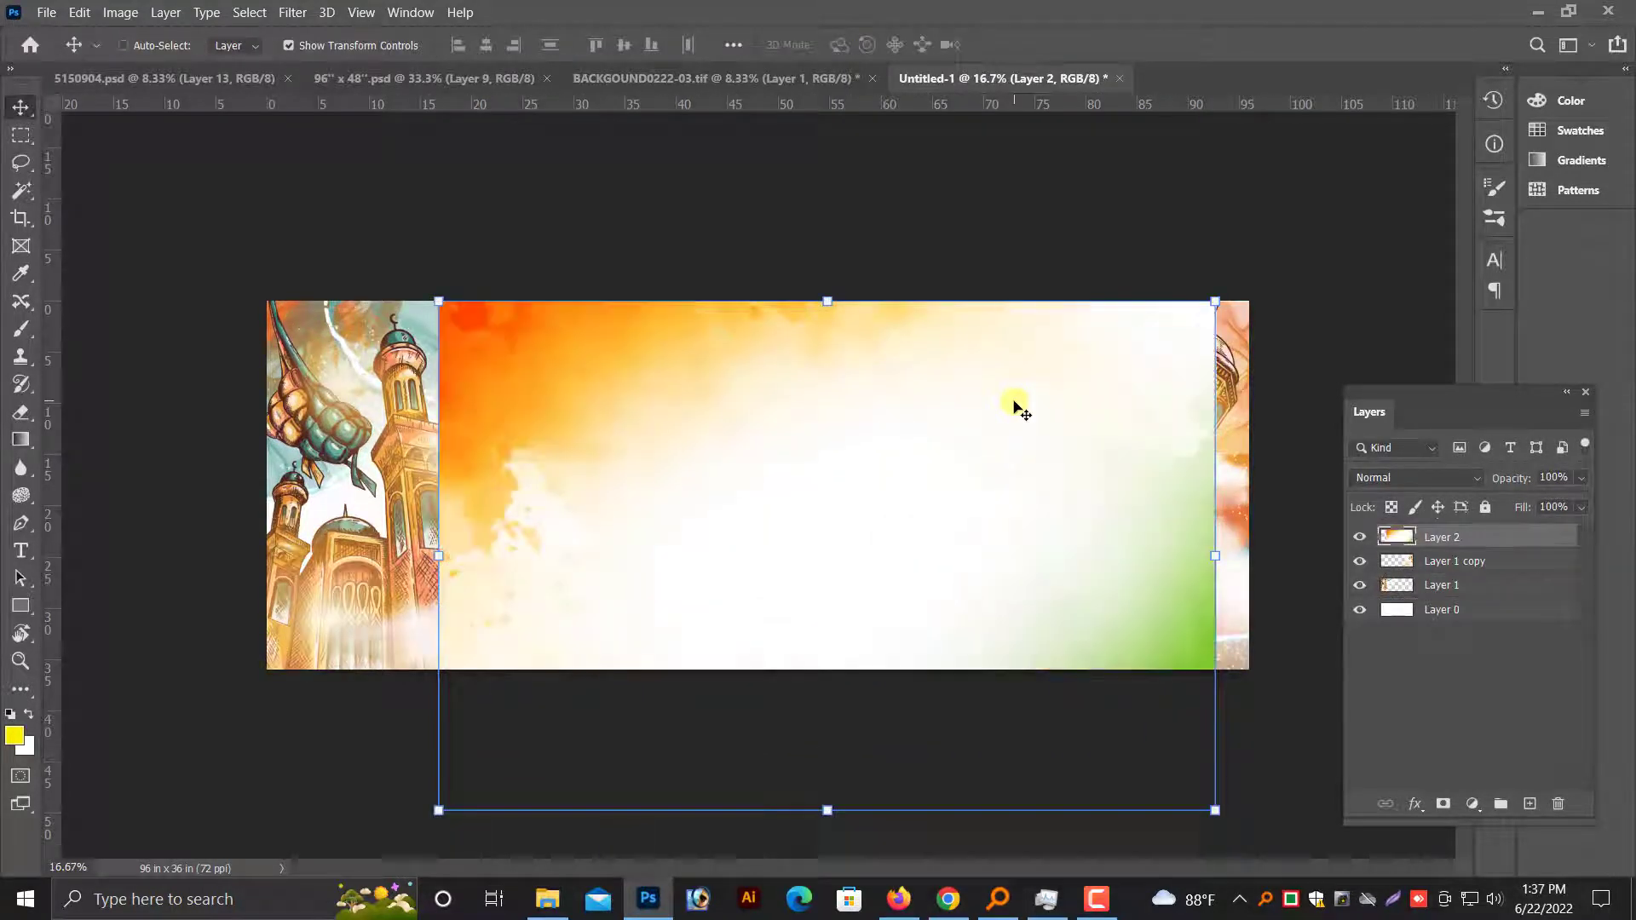
key(ctrl)
key(ctrl+bracketleft)
key(ctrl+bracketleft)
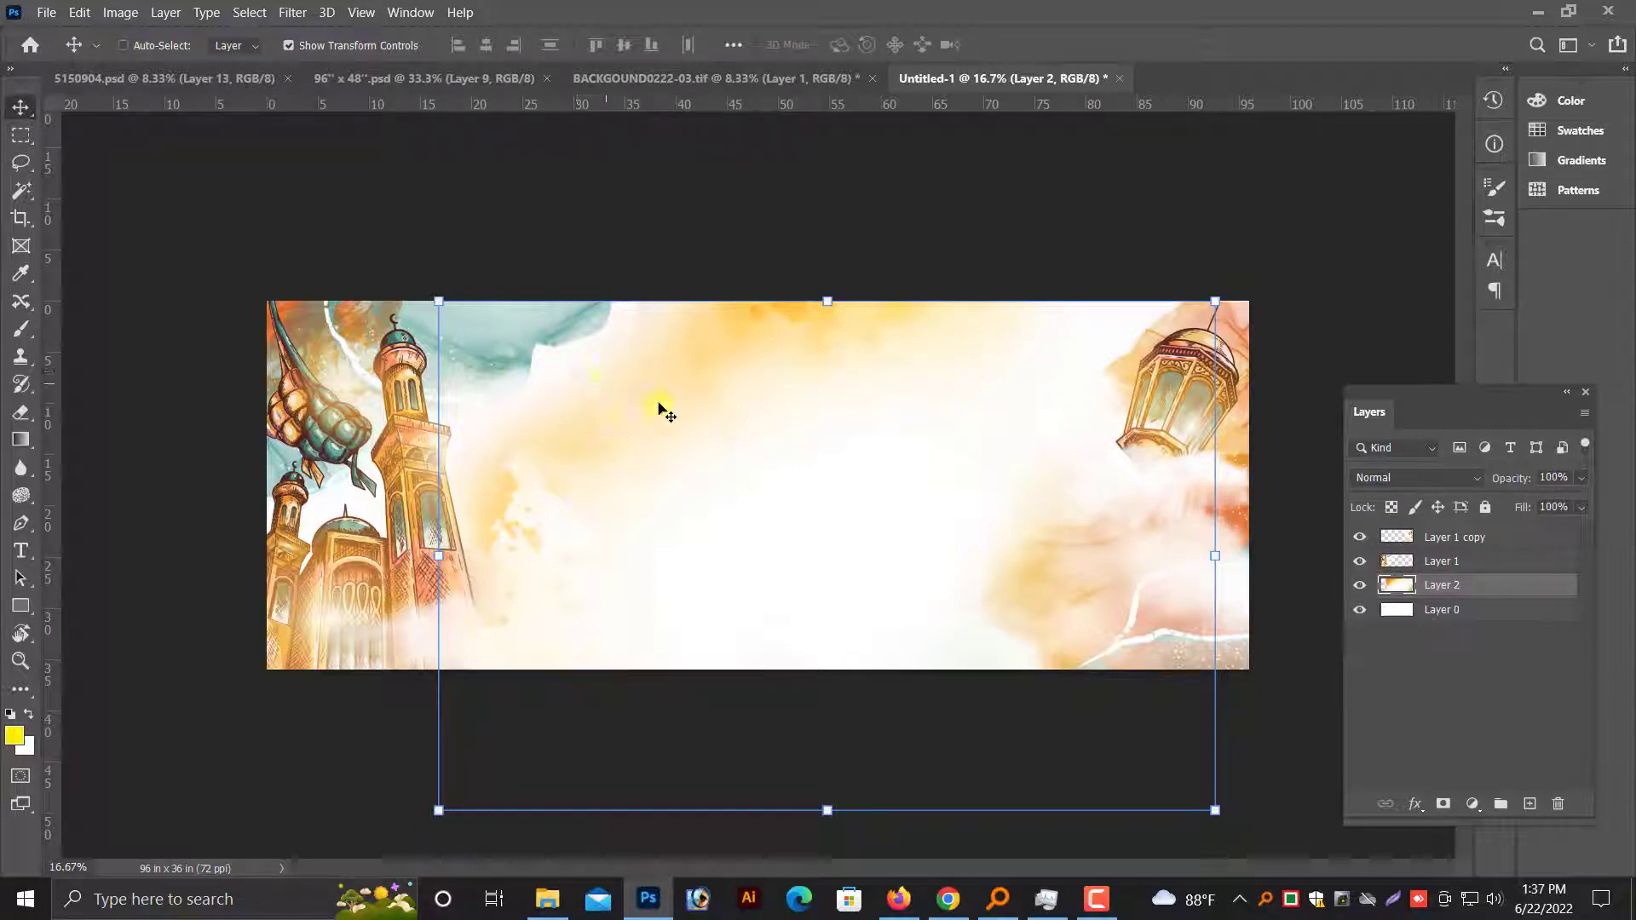
Shift Layer 2 about 120 px right and stretch its left edge toward the mosque towers.
drag(701, 348, 800, 344)
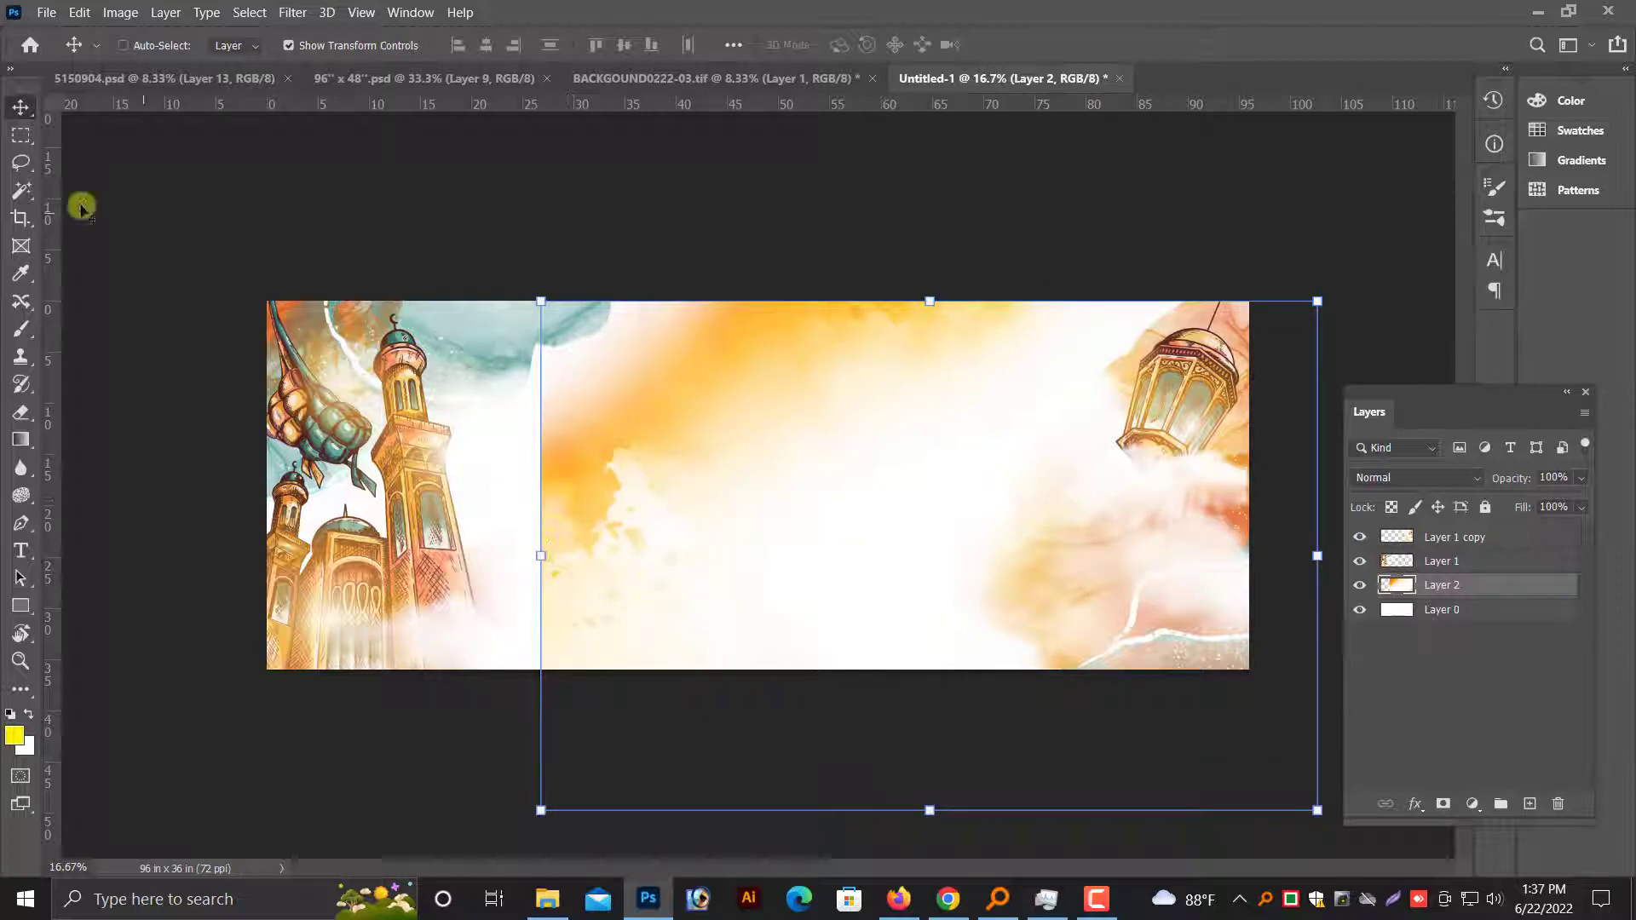
drag(508, 560, 486, 562)
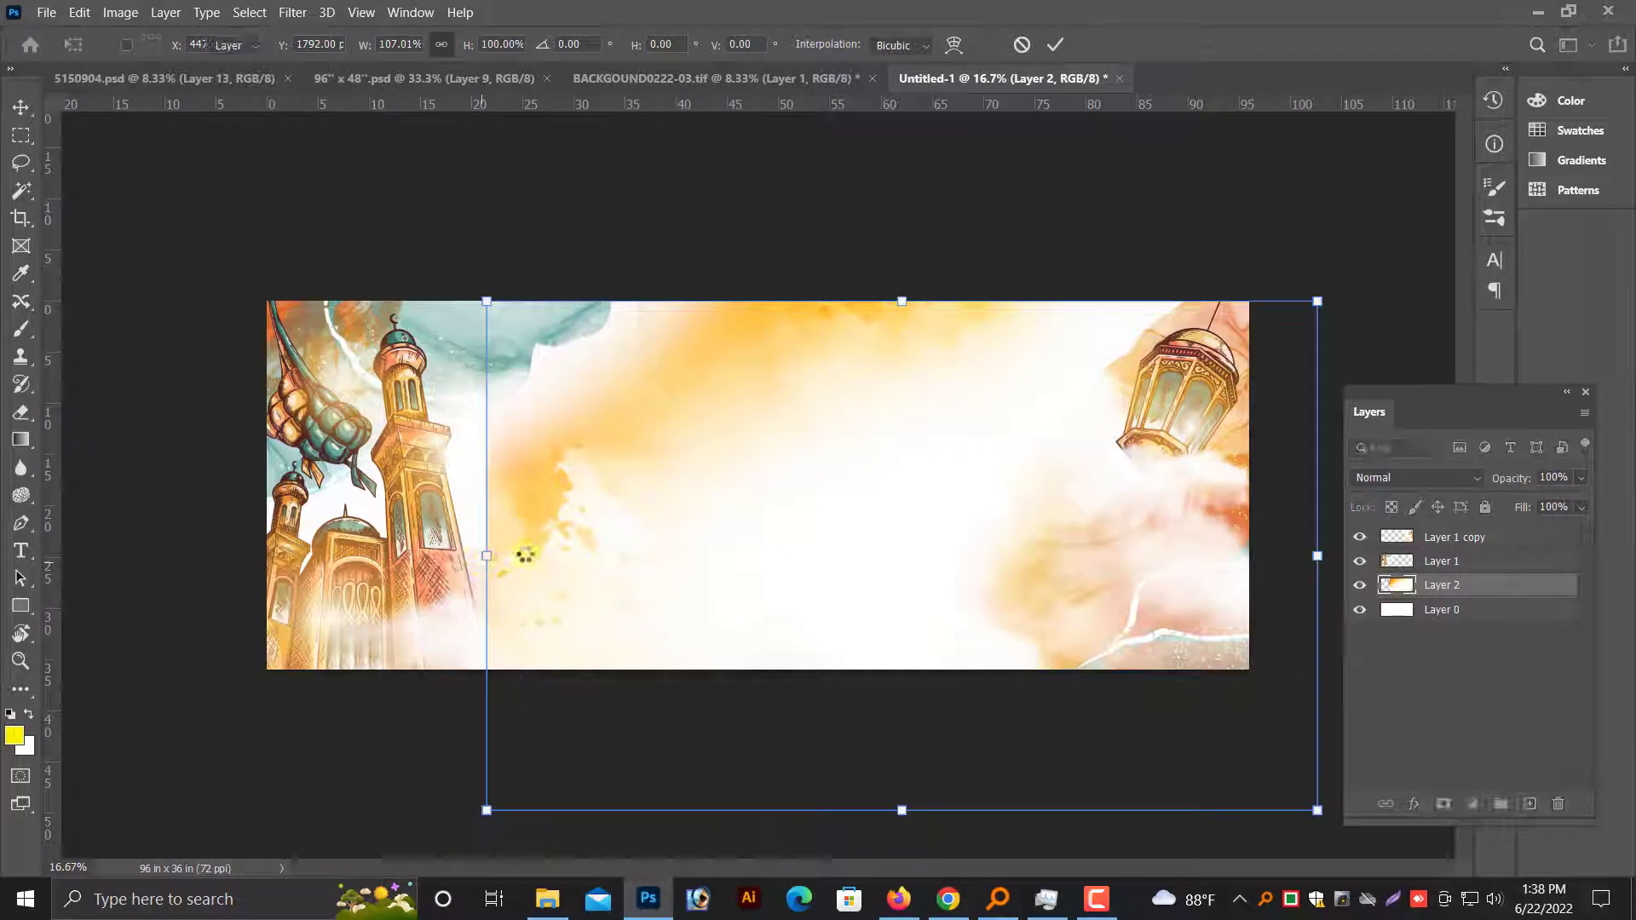
click(77, 422)
click(20, 415)
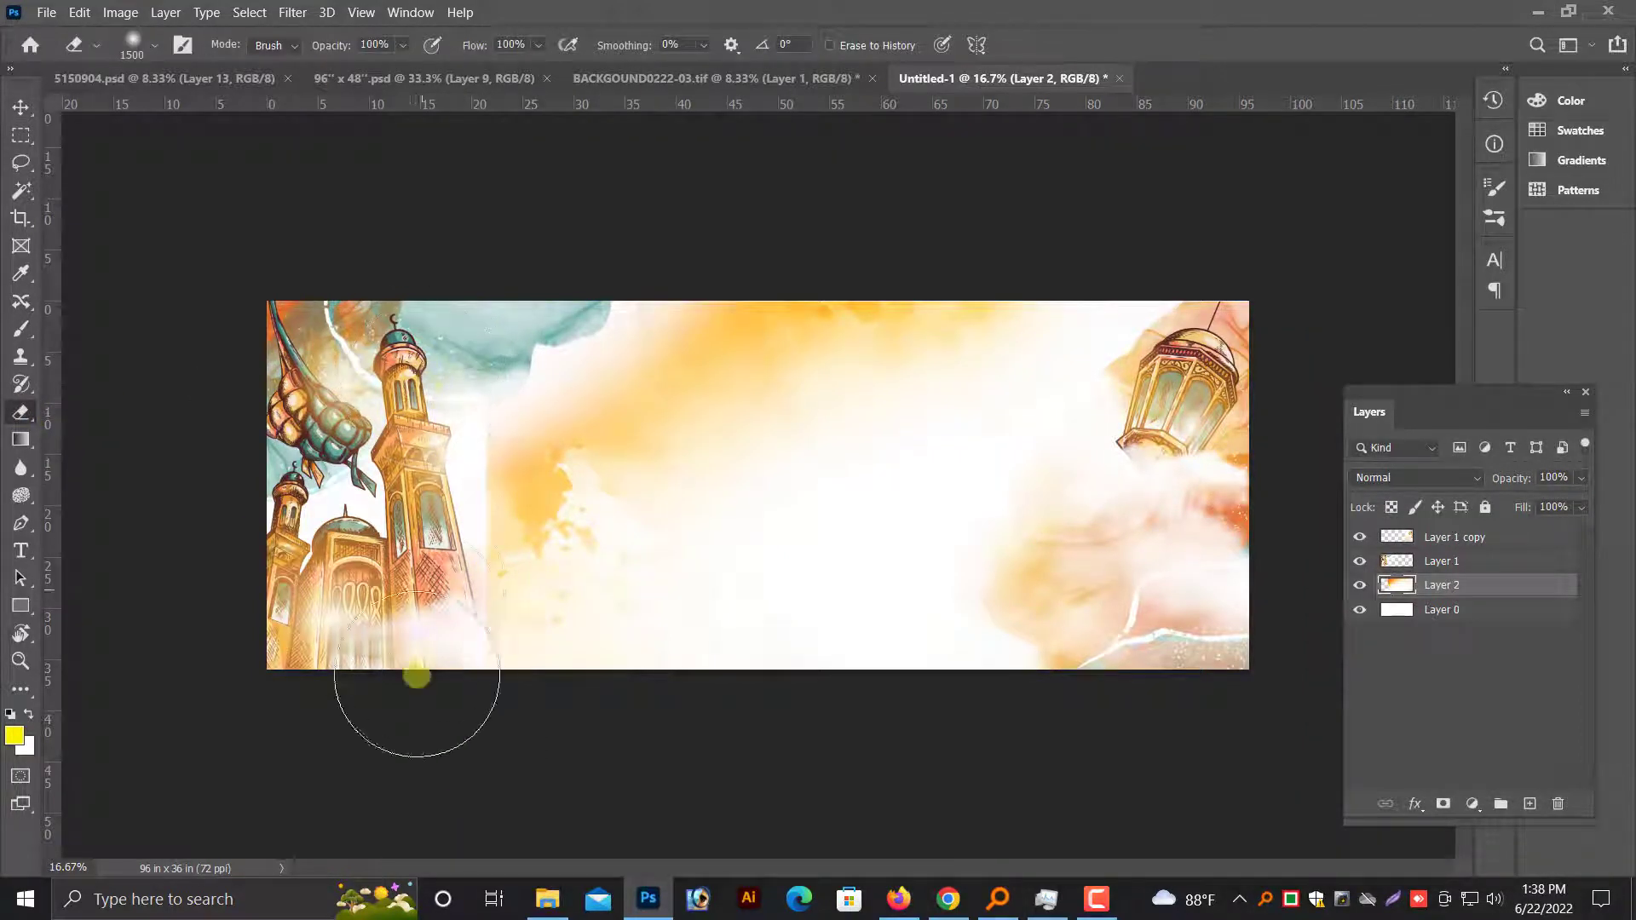
Erase the texture's hard left seam, then crop the canvas to the 96 × 36 in banner and deselect.
click(447, 508)
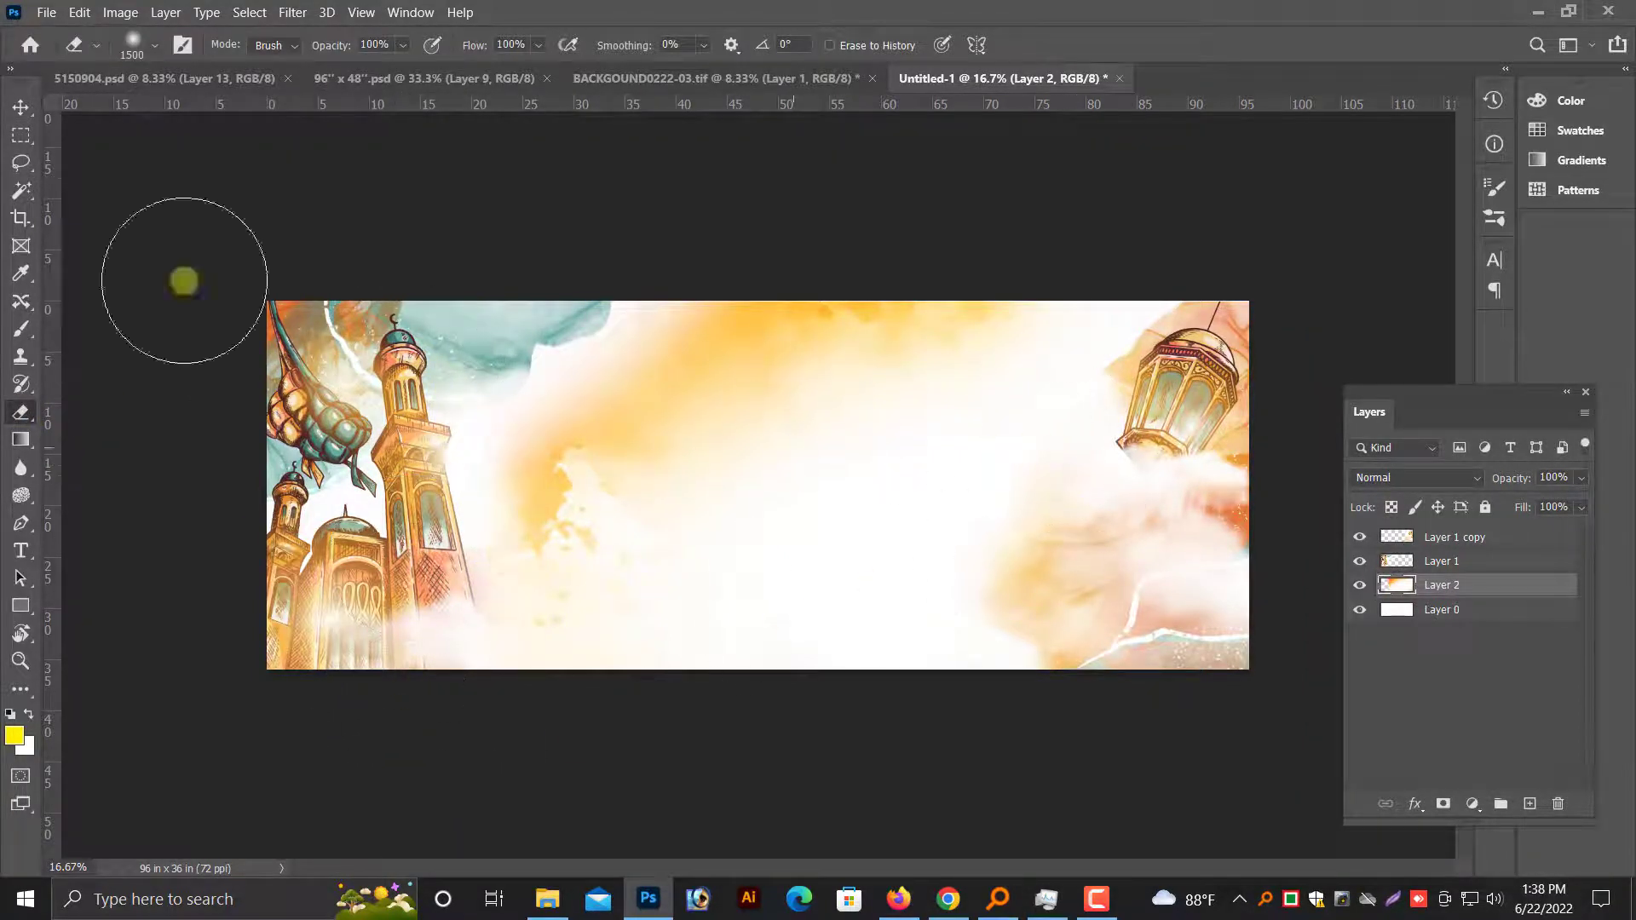
click(20, 106)
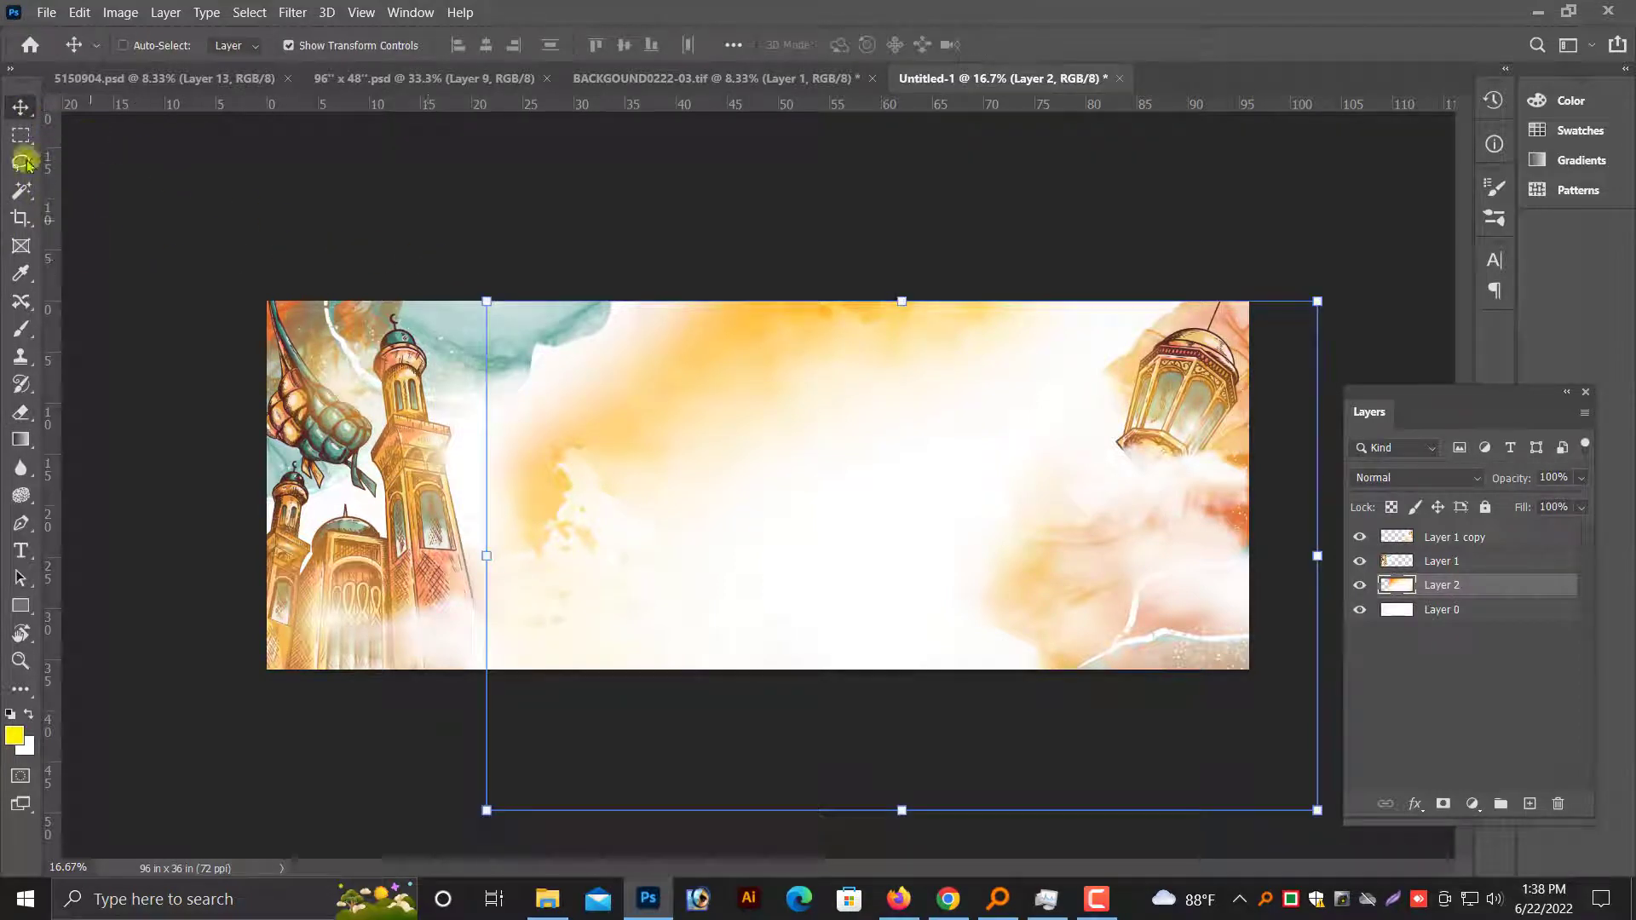
click(21, 136)
drag(240, 279, 1316, 778)
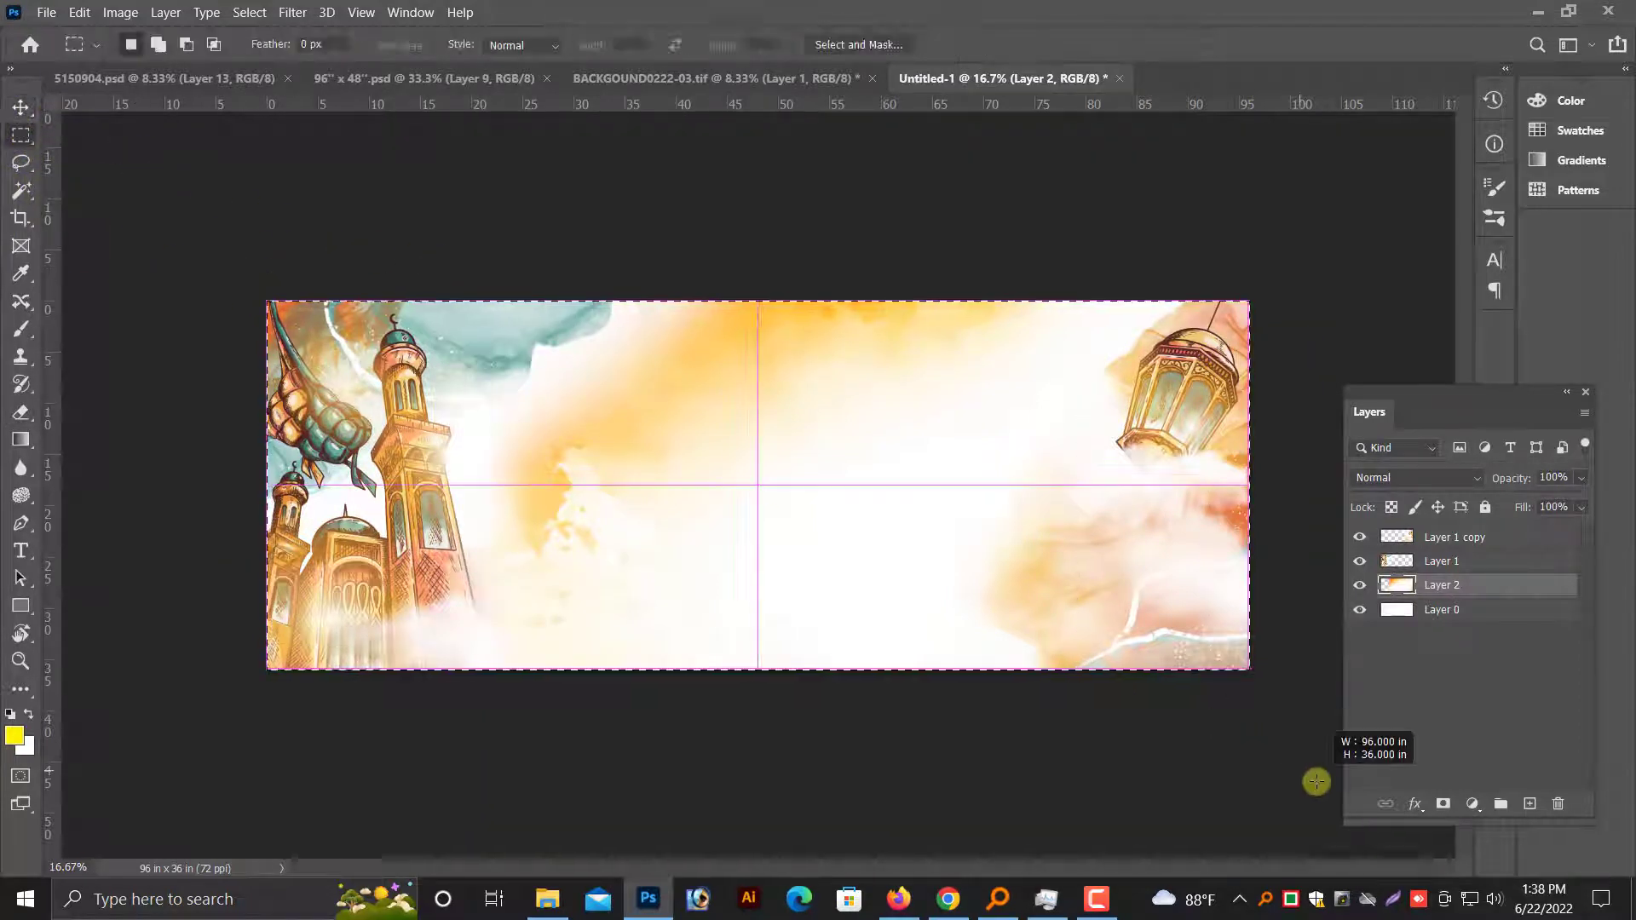
click(121, 12)
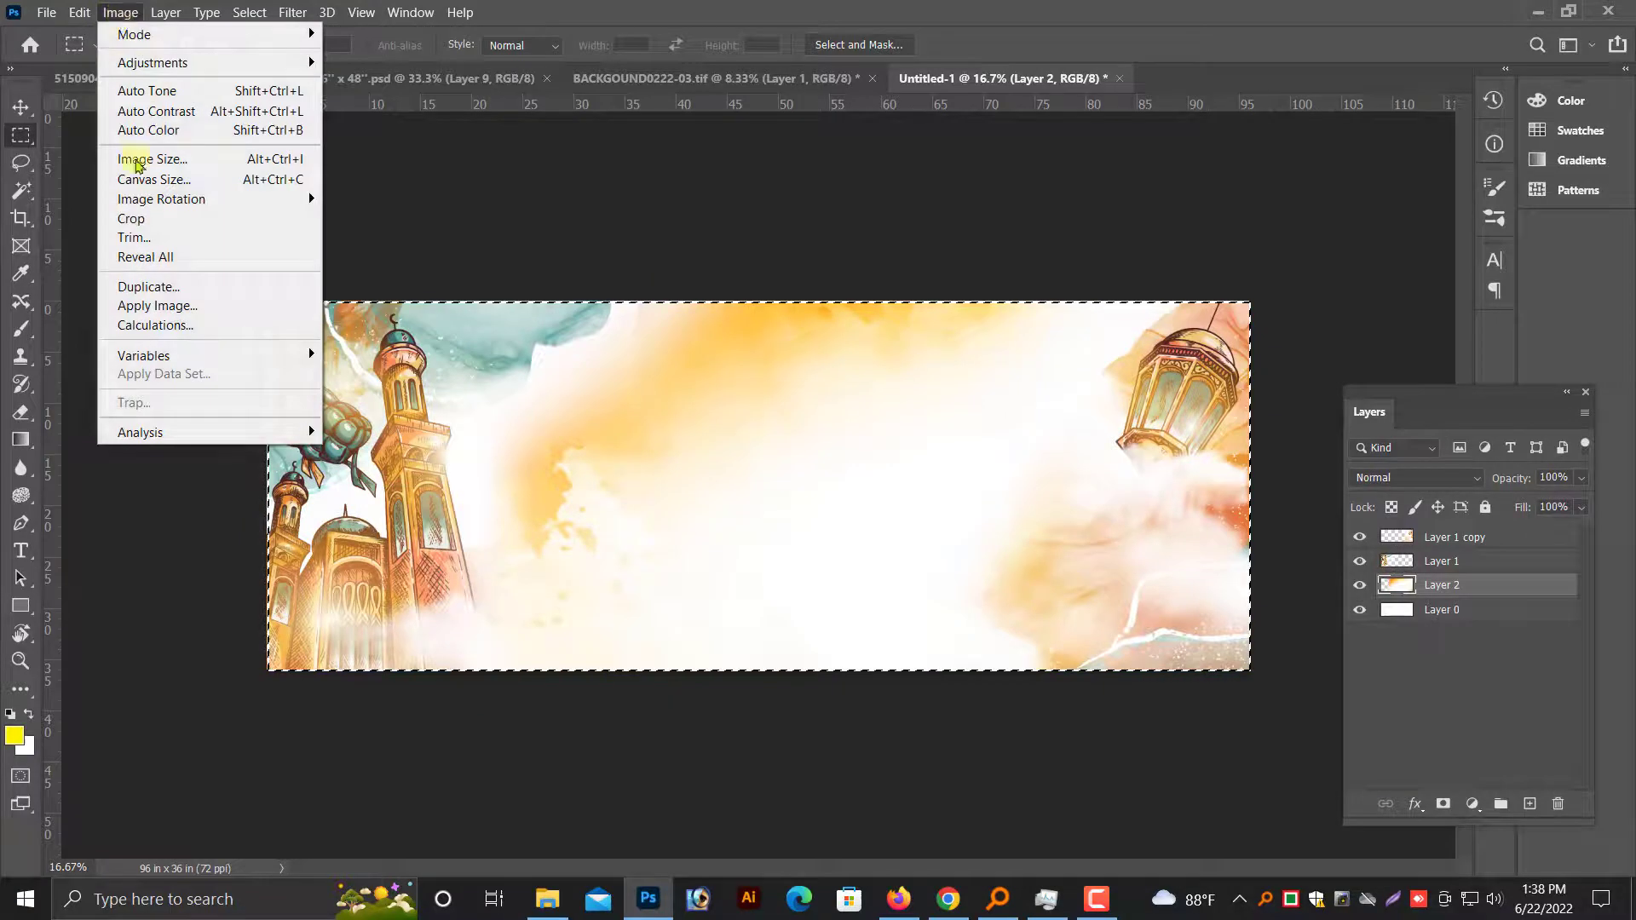
click(315, 220)
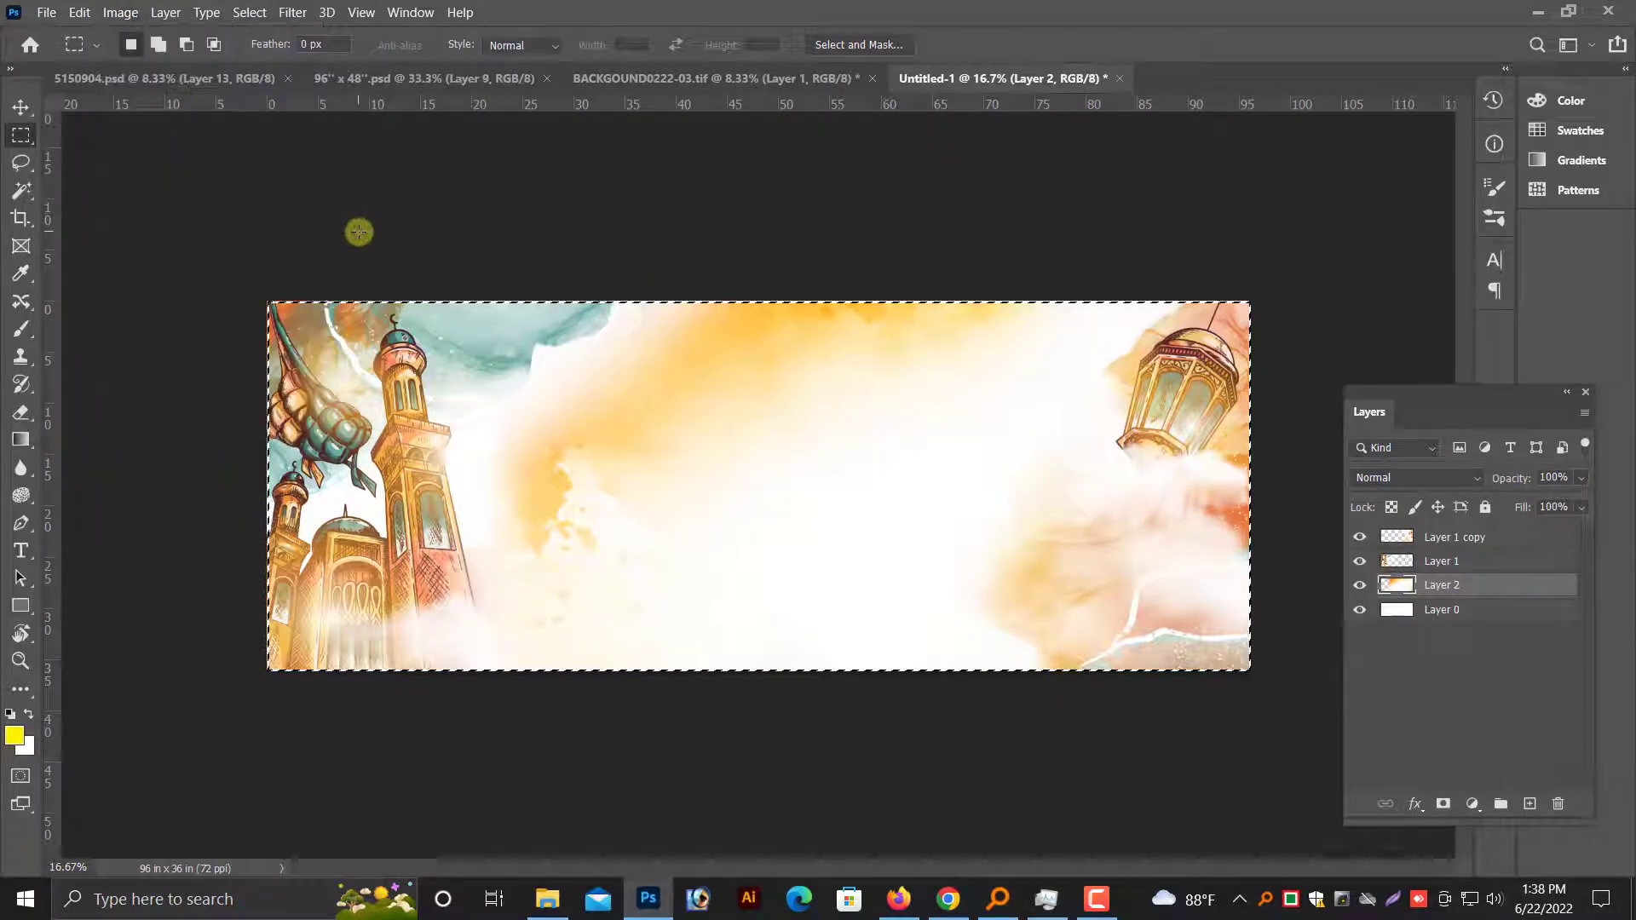
click(355, 238)
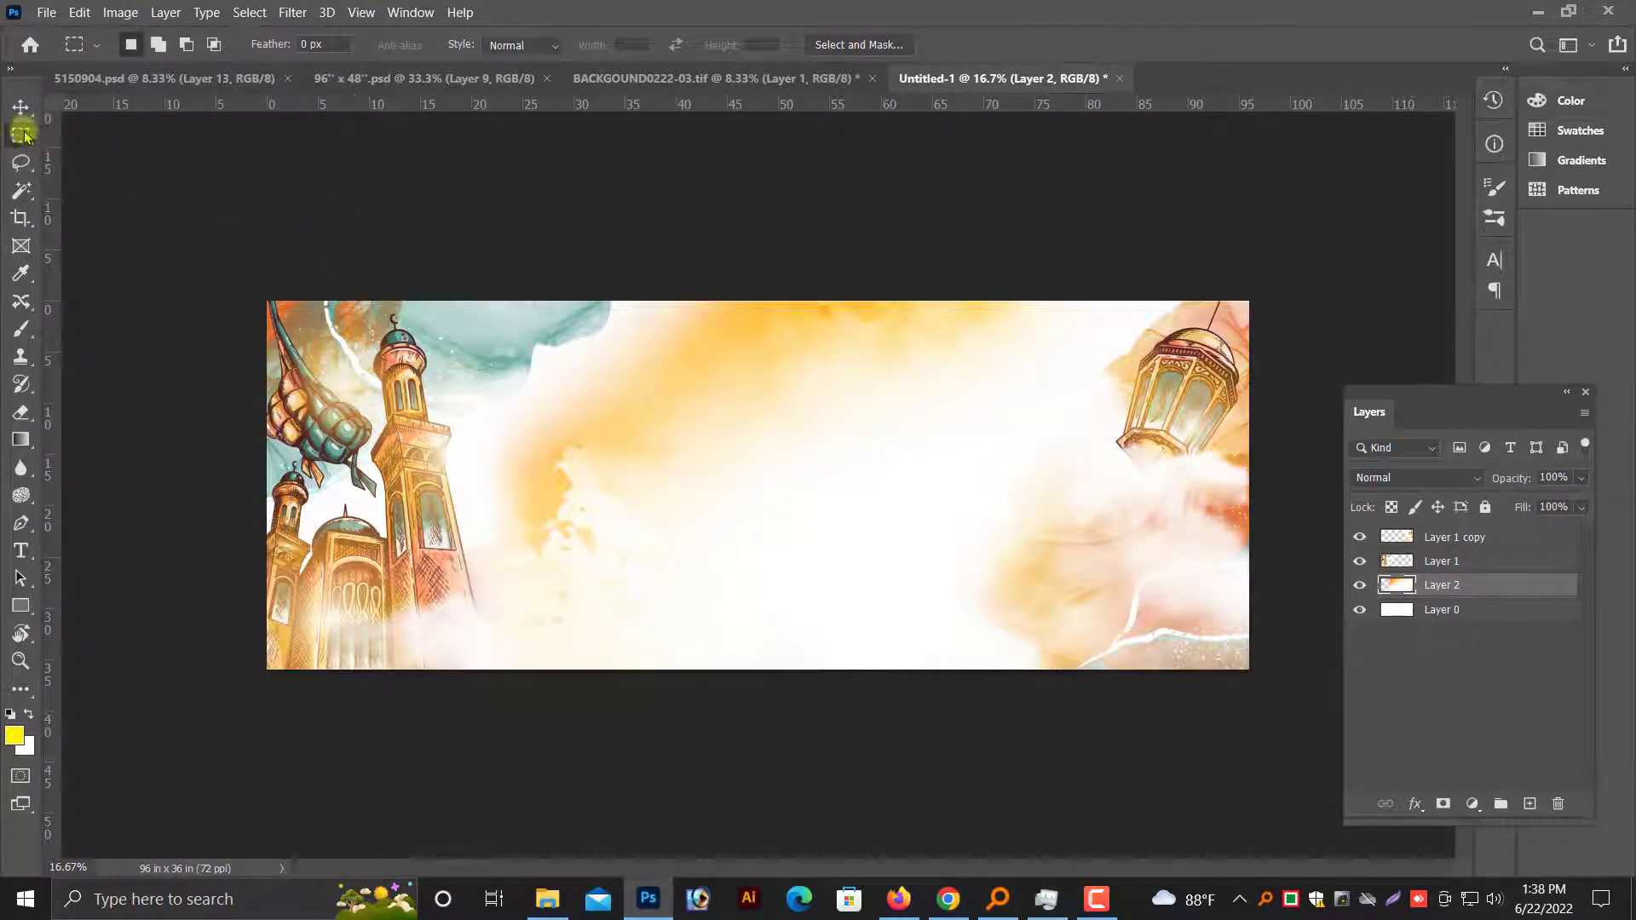
click(20, 106)
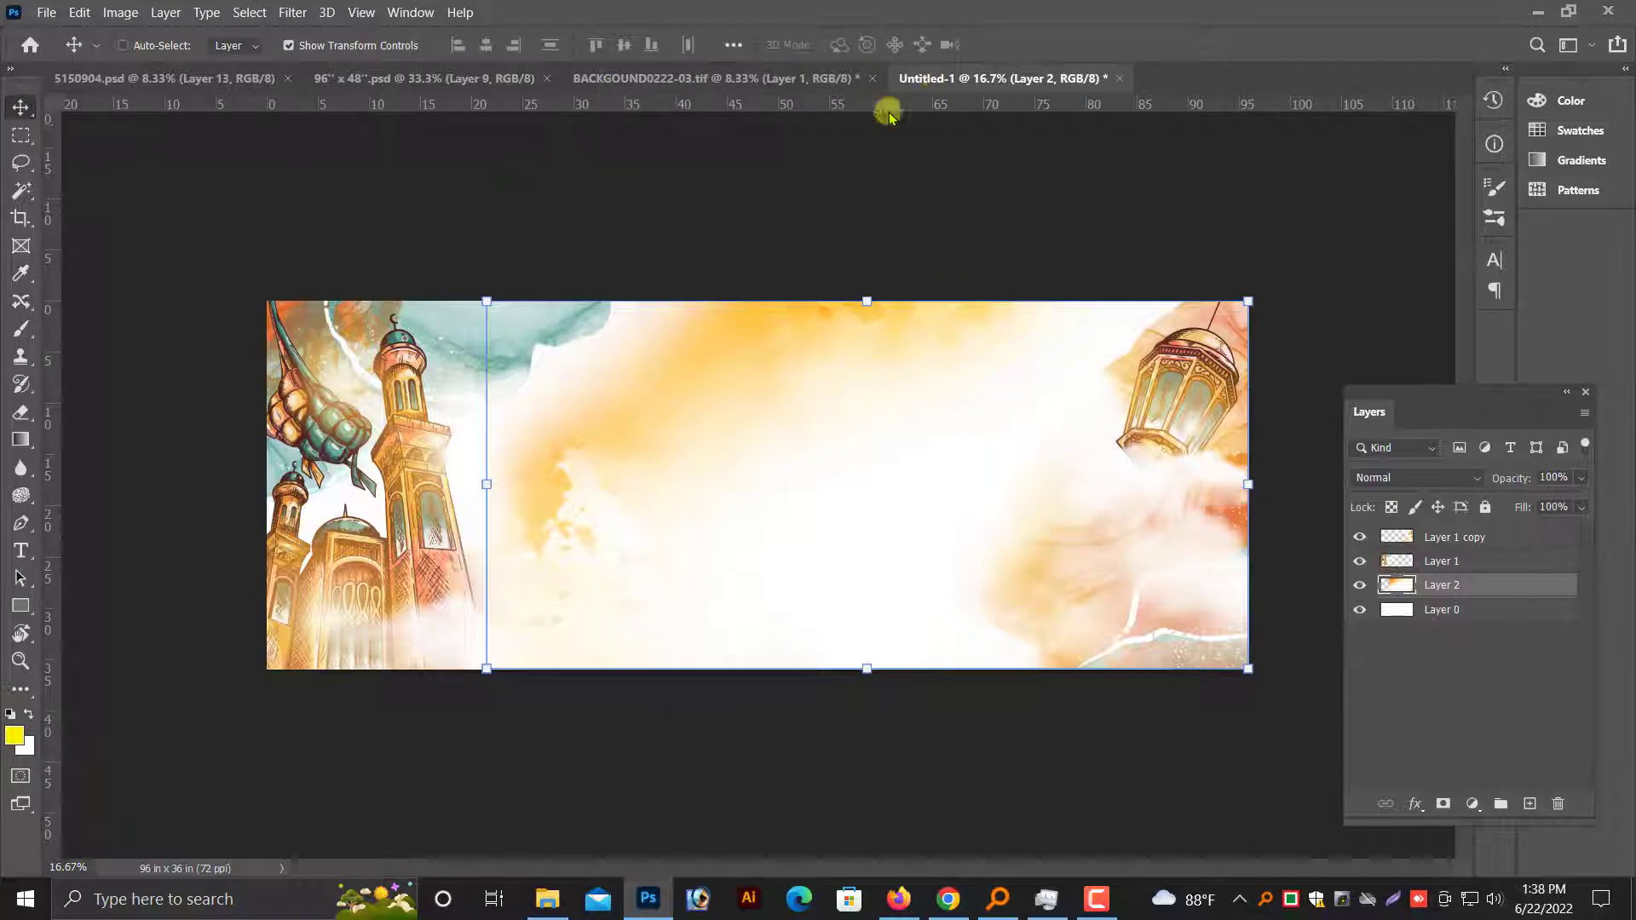
Bring the Eid family-with-sheep illustration into the banner as Layer 3 at the top of the stack.
click(767, 78)
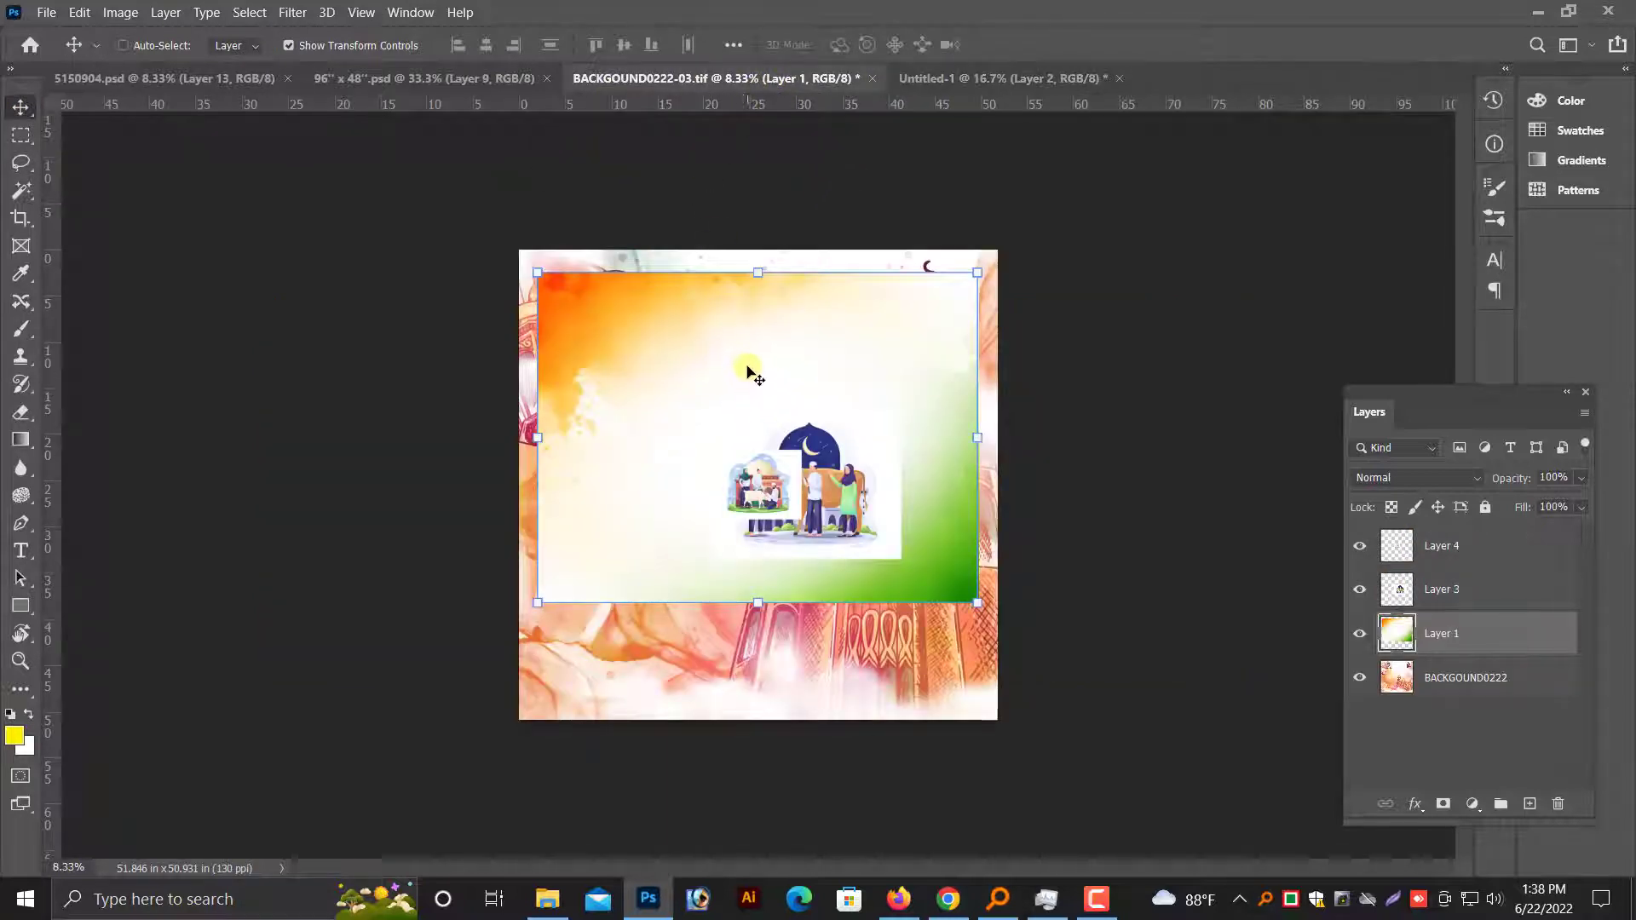
mouse_move(668, 325)
mouse_down()
mouse_move(799, 514)
mouse_move(986, 91)
mouse_move(771, 486)
mouse_move(980, 392)
mouse_up()
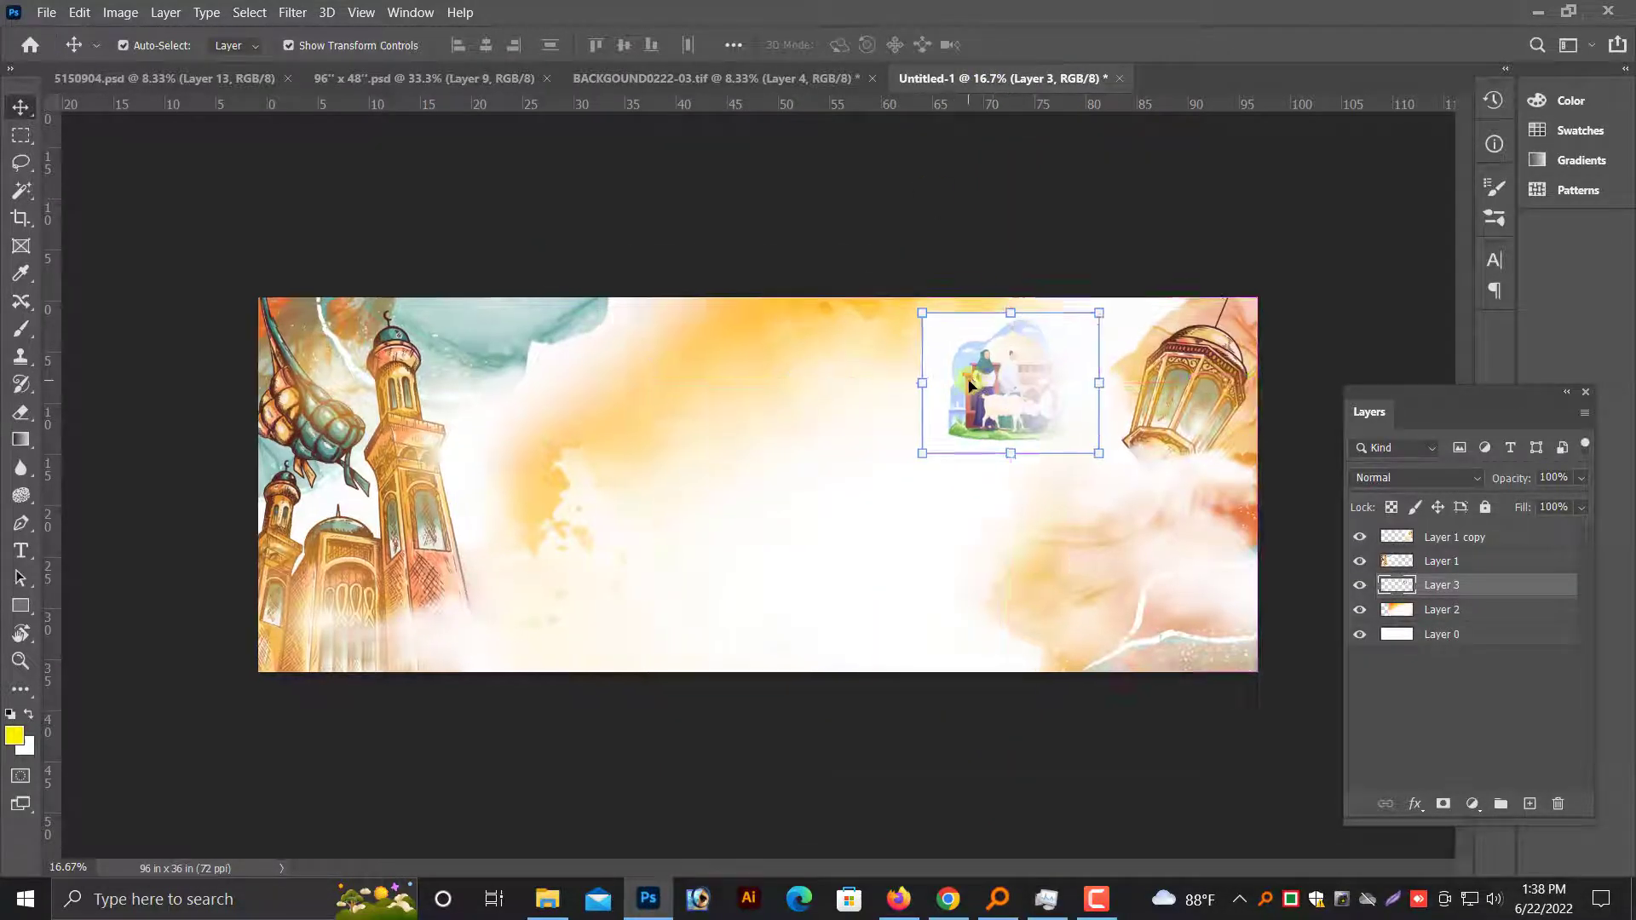
key(ctrl+plus)
key(ctrl+shift+bracketright)
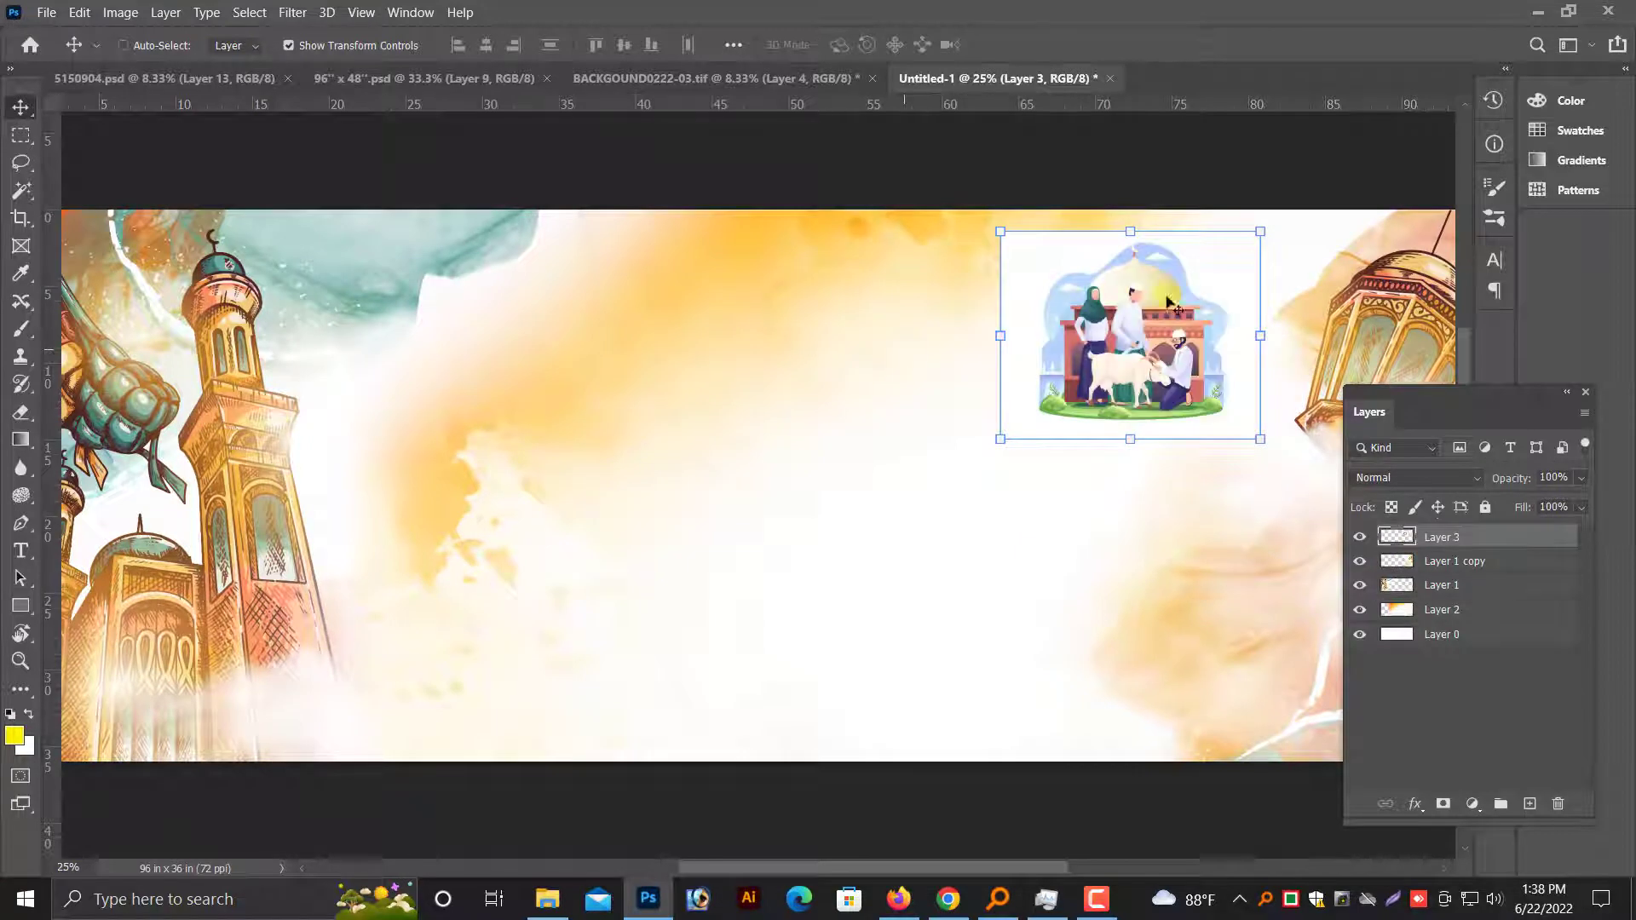
drag(1150, 327, 1056, 330)
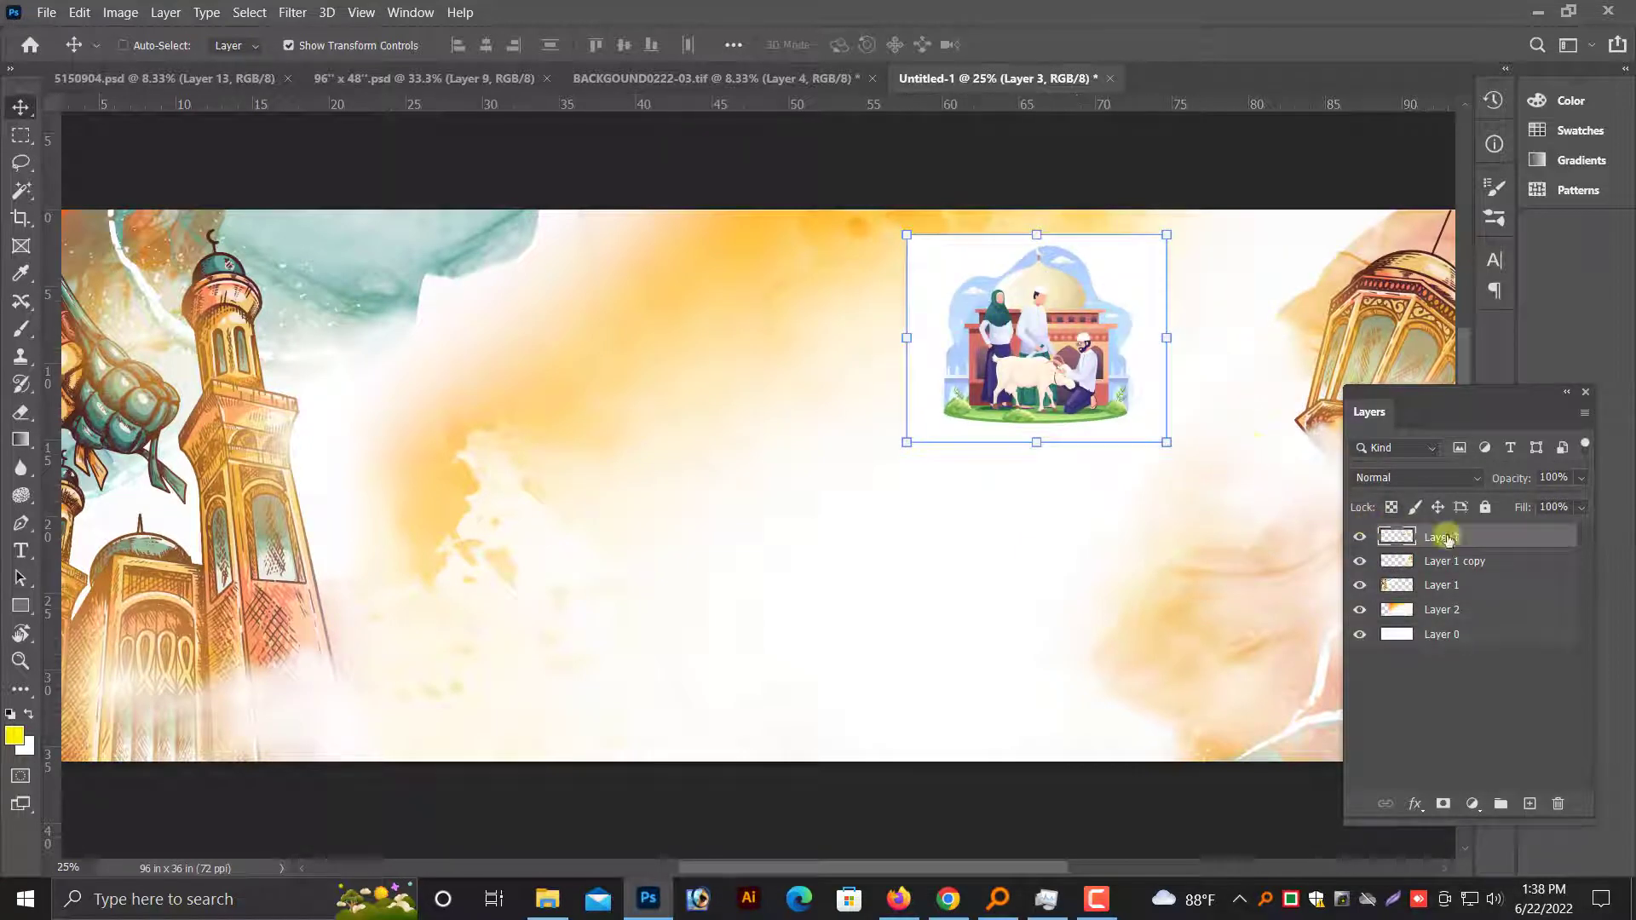
Set Layer 3 to Multiply, shrink it to 87.3%, and position it beside the lantern.
click(1438, 479)
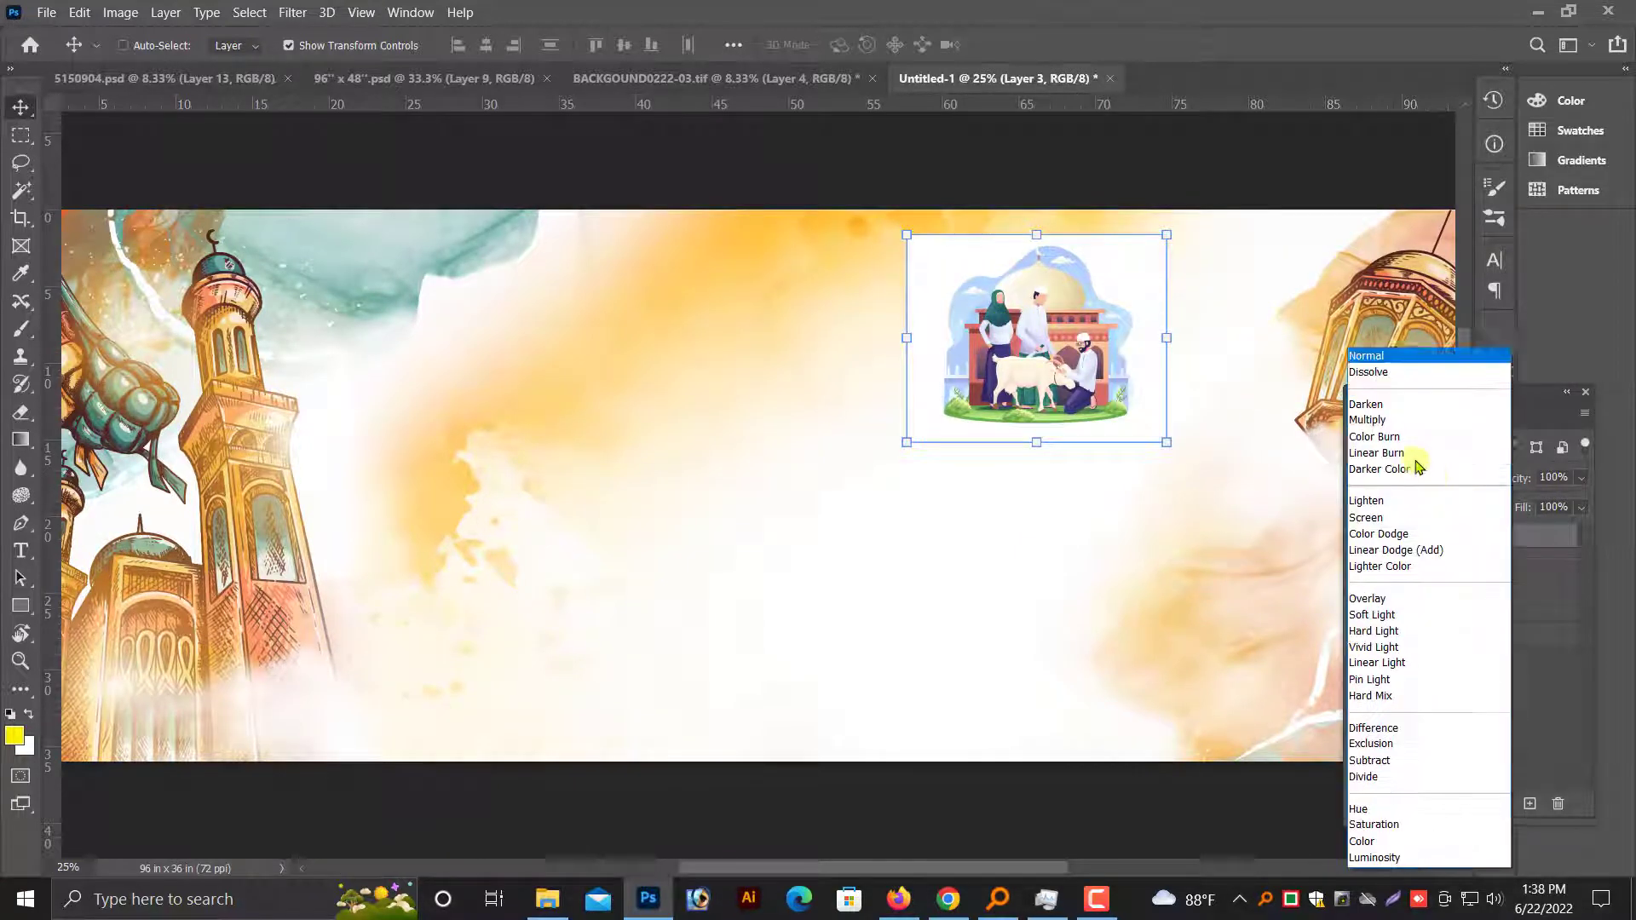
click(1369, 422)
drag(1077, 416, 1220, 390)
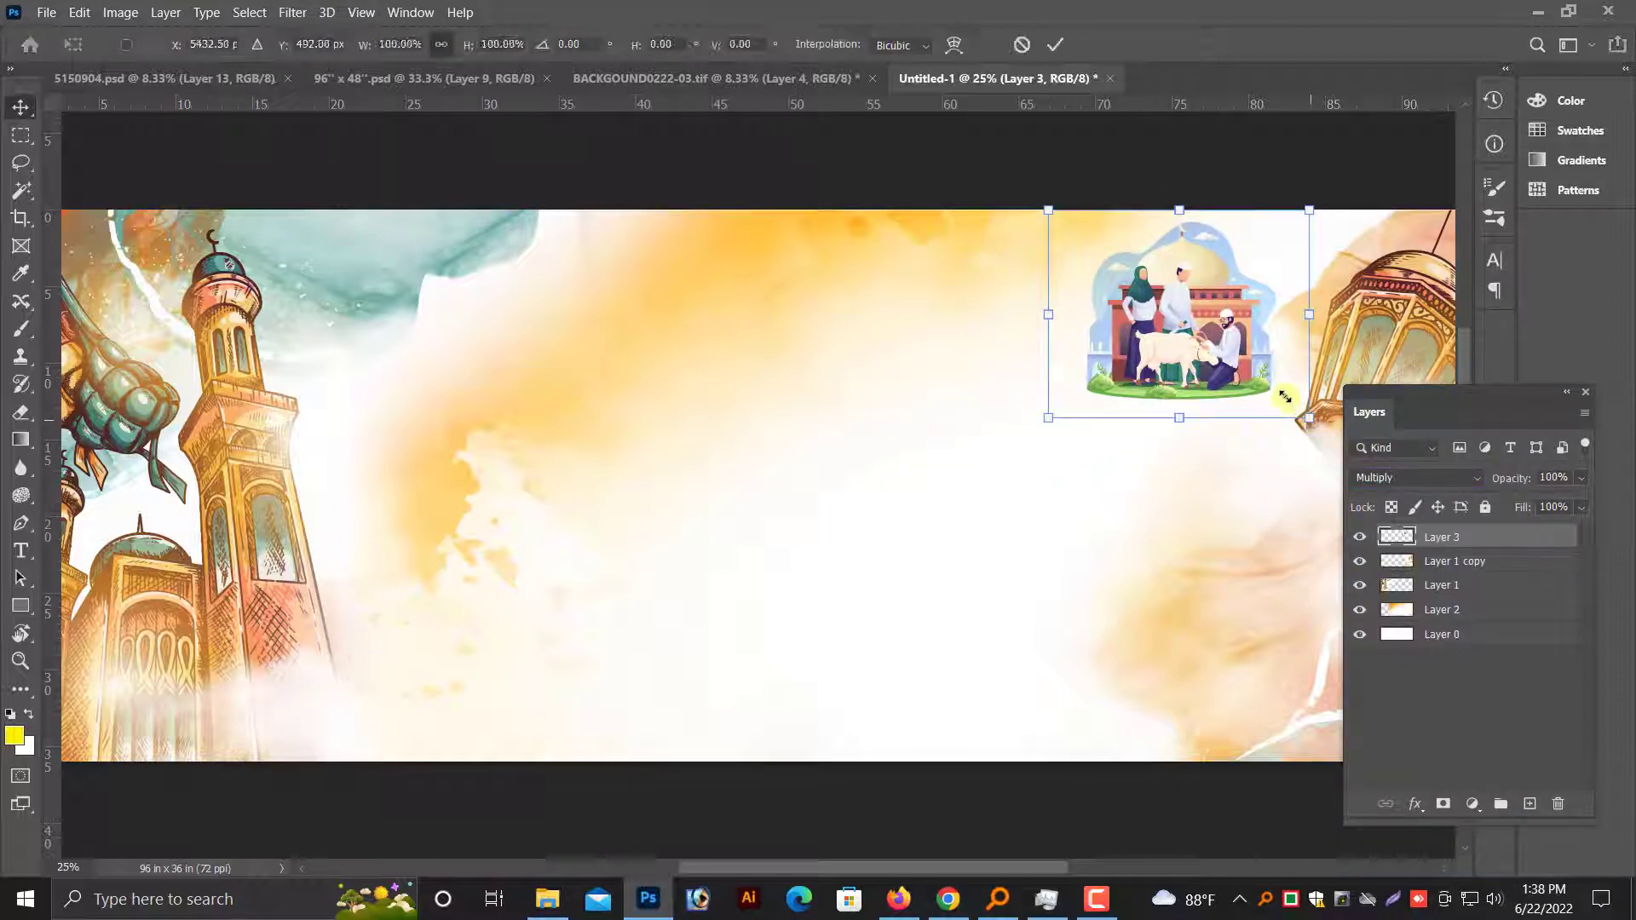
drag(1309, 419, 1276, 391)
drag(1203, 317, 1211, 317)
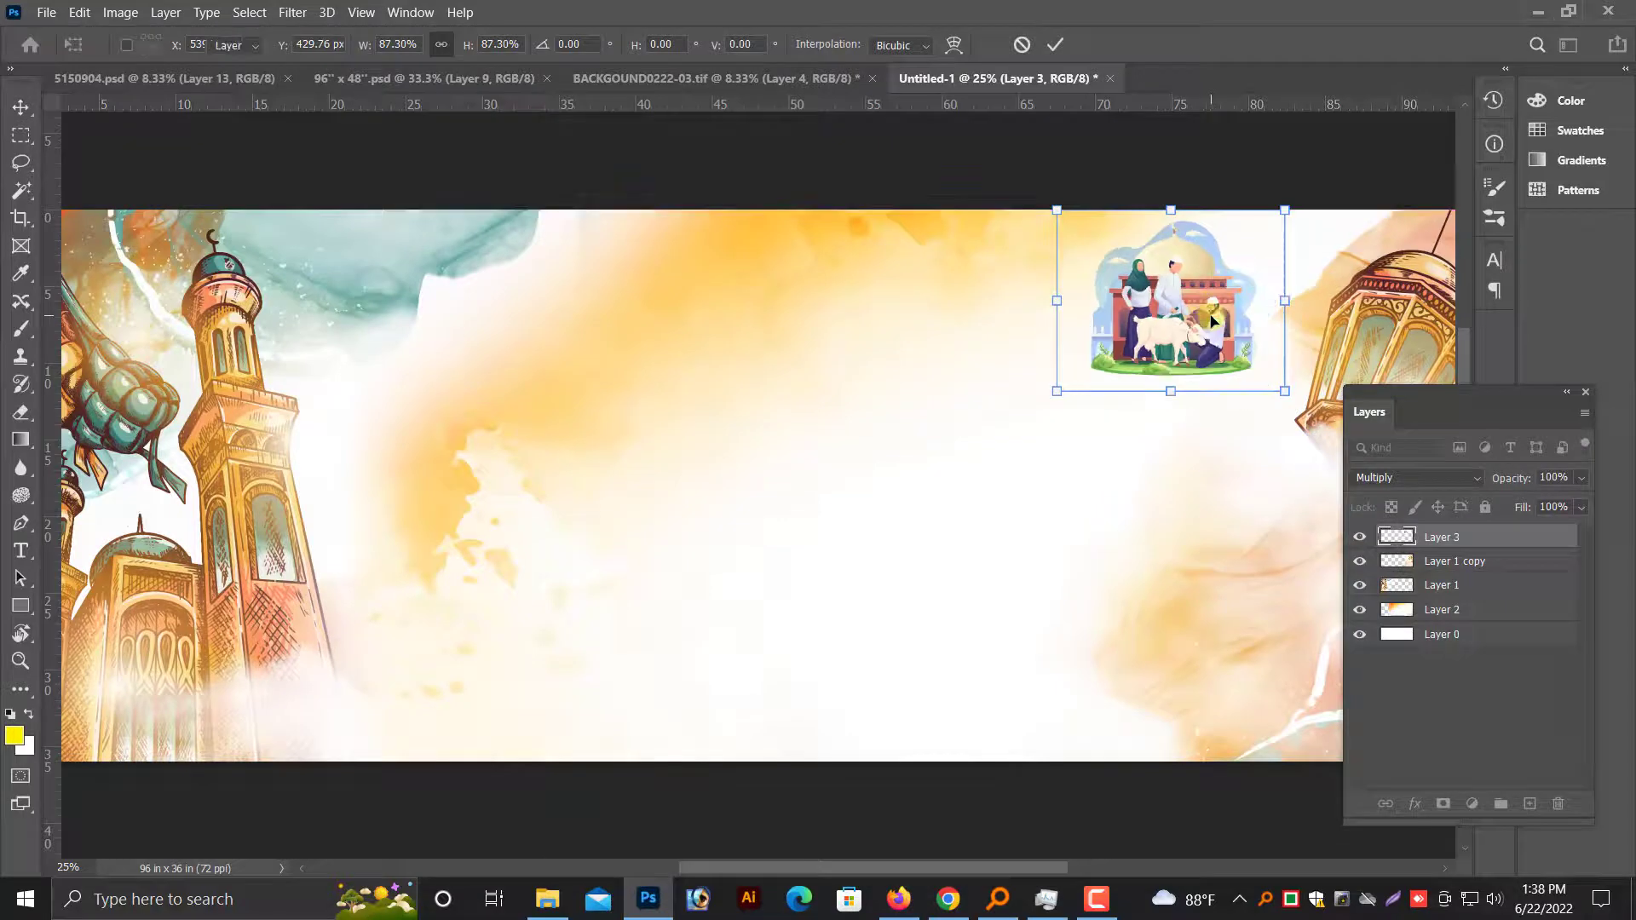
click(1029, 390)
key(ctrl+minus)
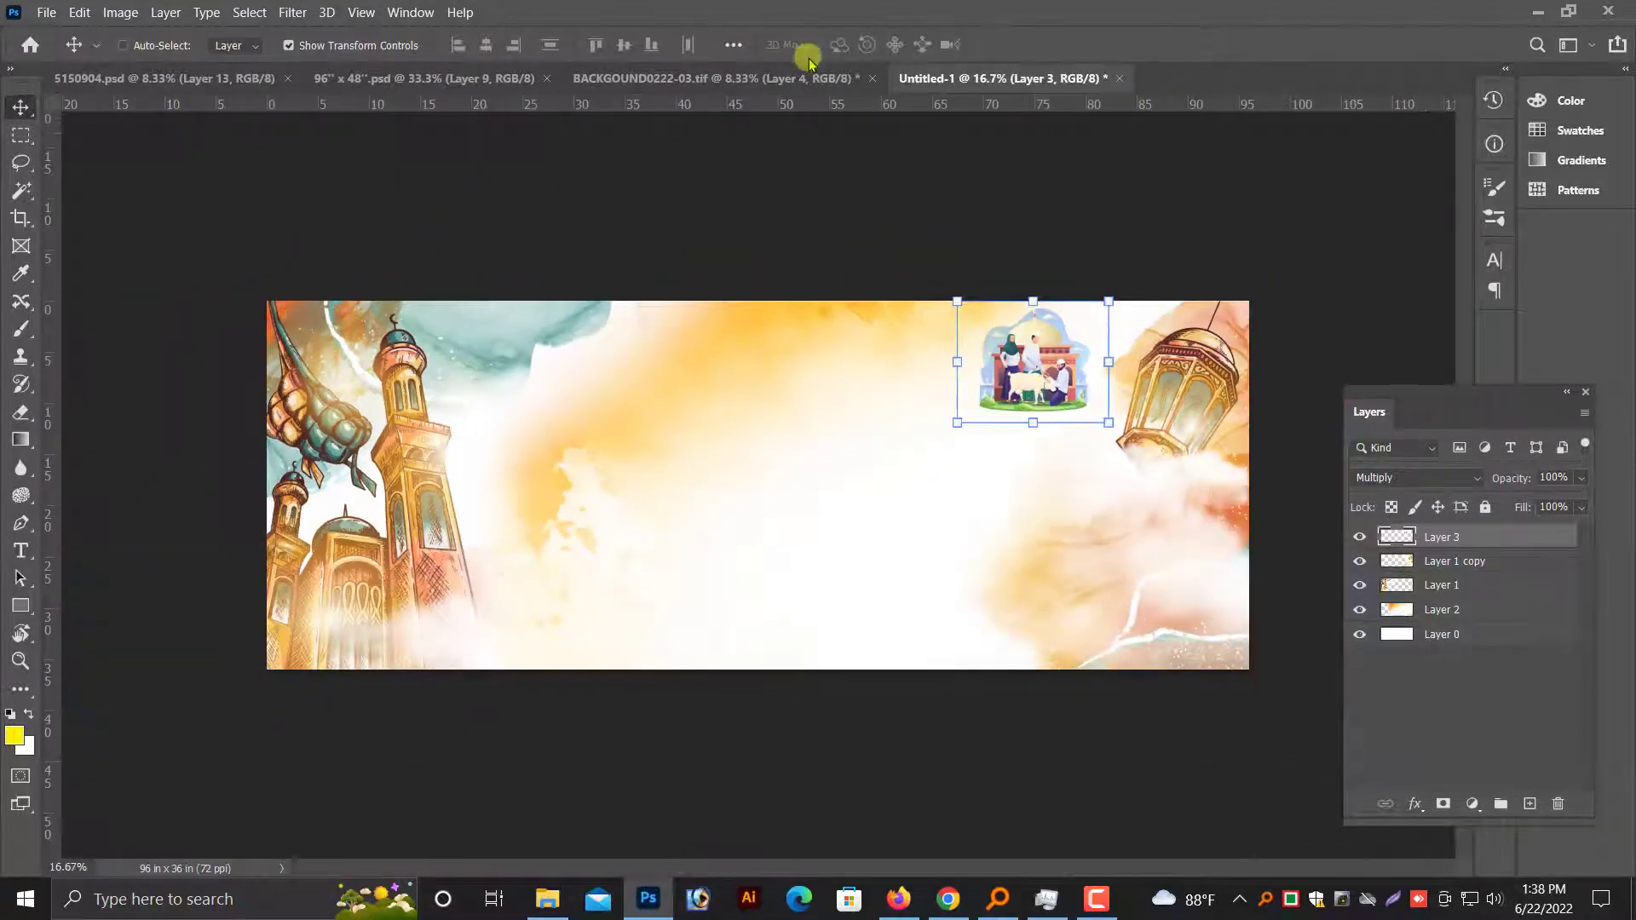
click(385, 85)
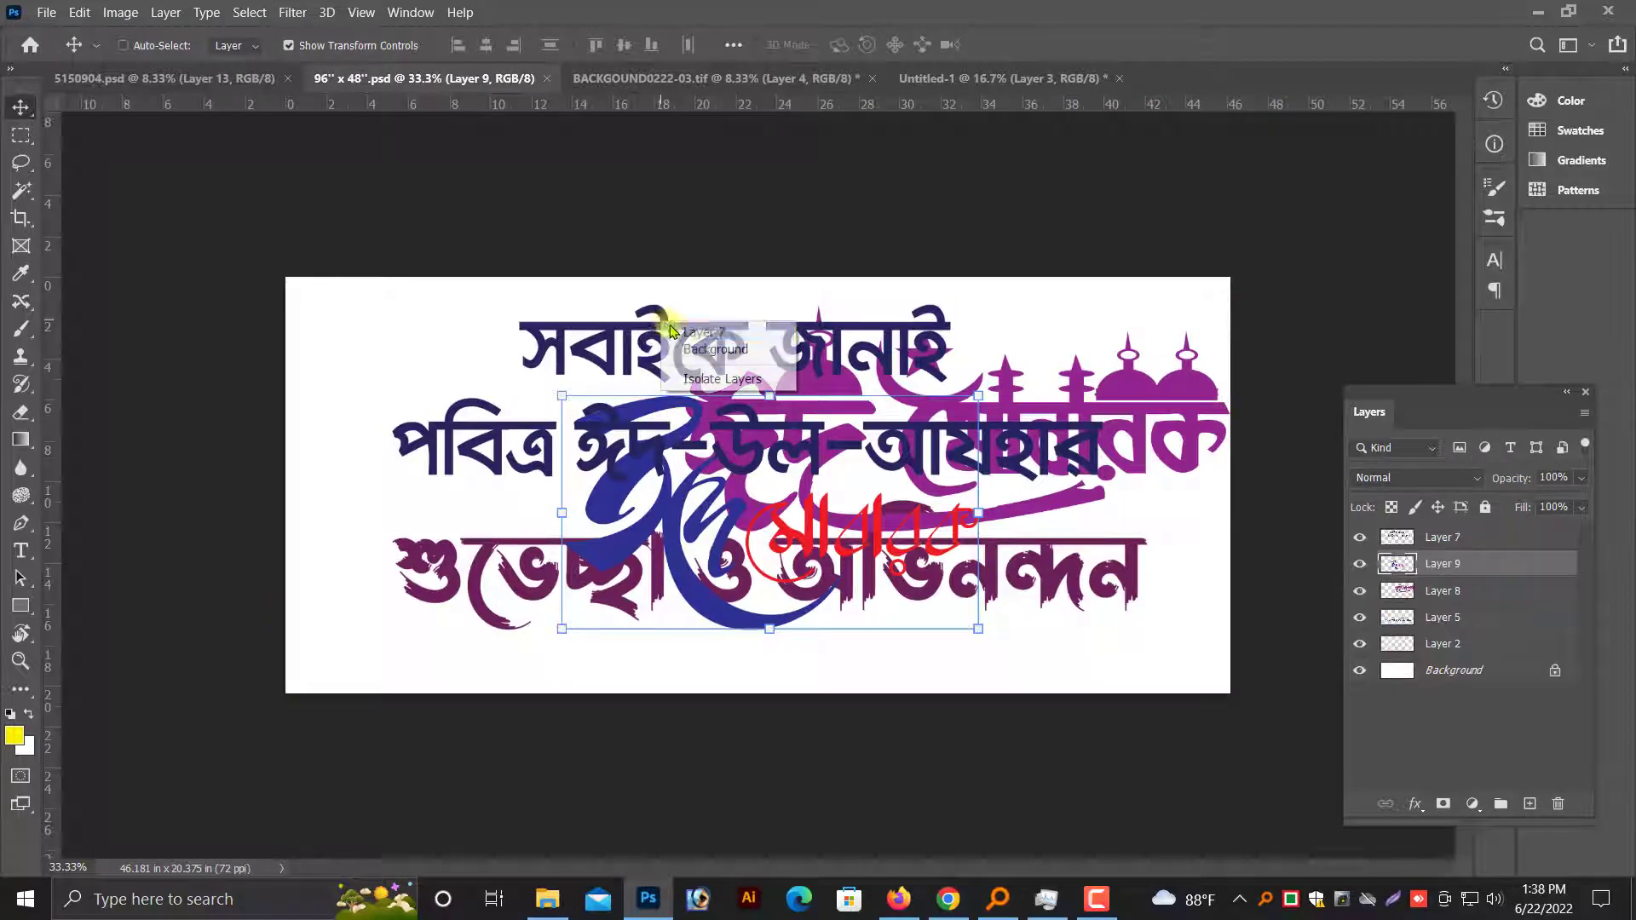
Copy the three Bengali greeting lines into Untitled-1 and enlarge them to about 107%.
ctrl+click(667, 334)
click(449, 588)
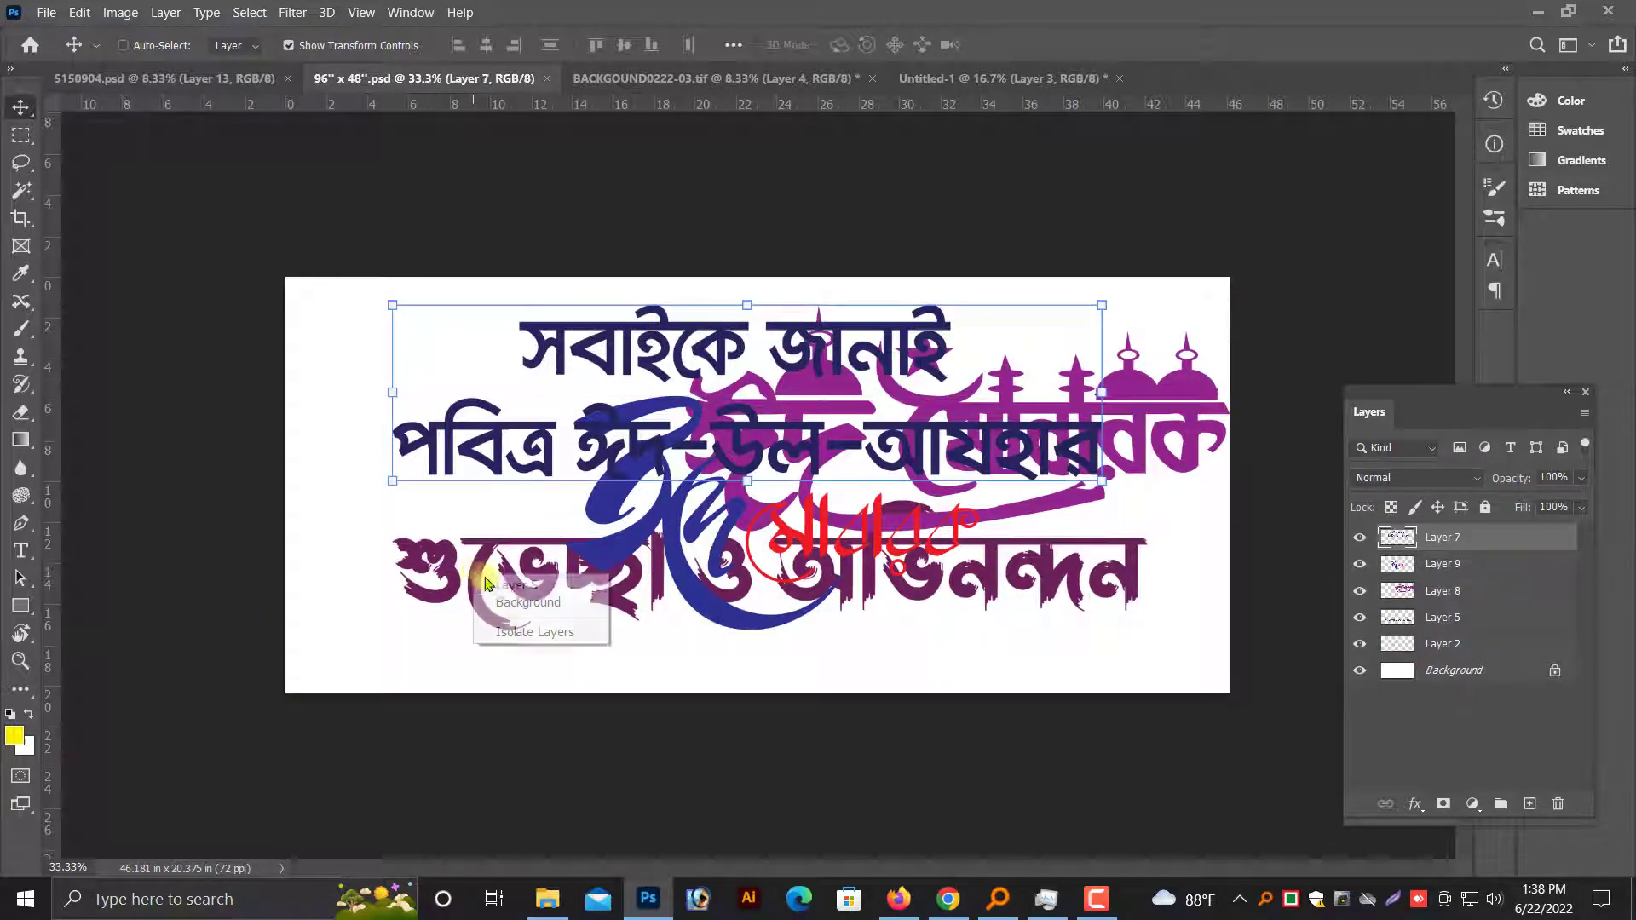
ctrl+shift+click(481, 576)
mouse_move(503, 460)
mouse_down()
mouse_move(902, 88)
mouse_move(729, 412)
mouse_move(812, 434)
mouse_up()
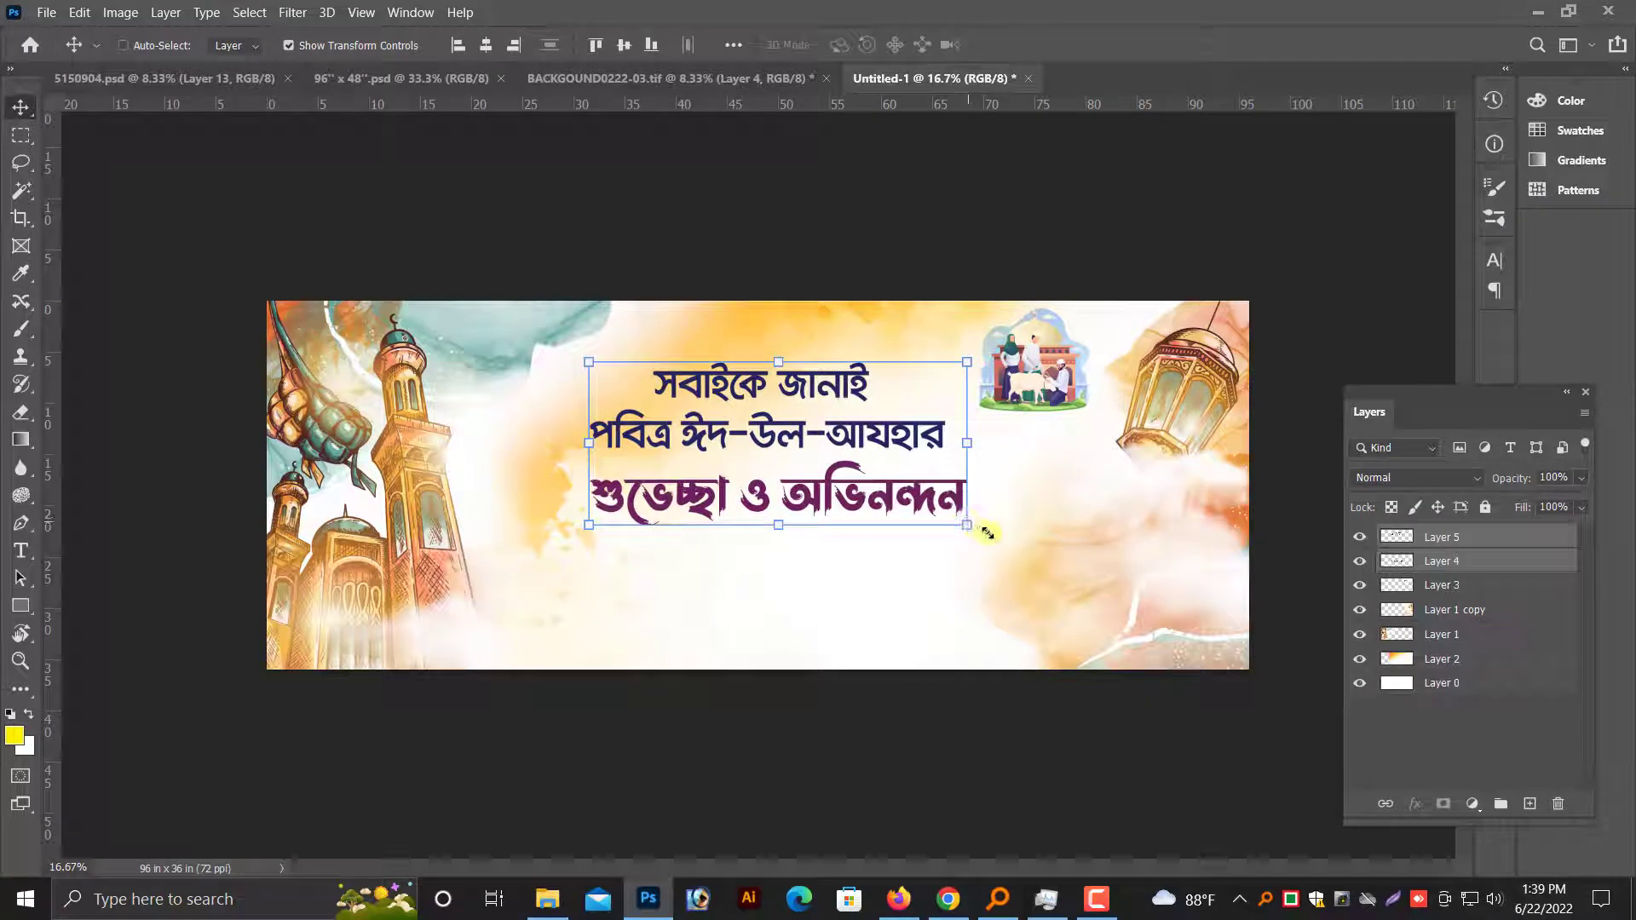
drag(967, 521, 993, 535)
drag(859, 441, 846, 421)
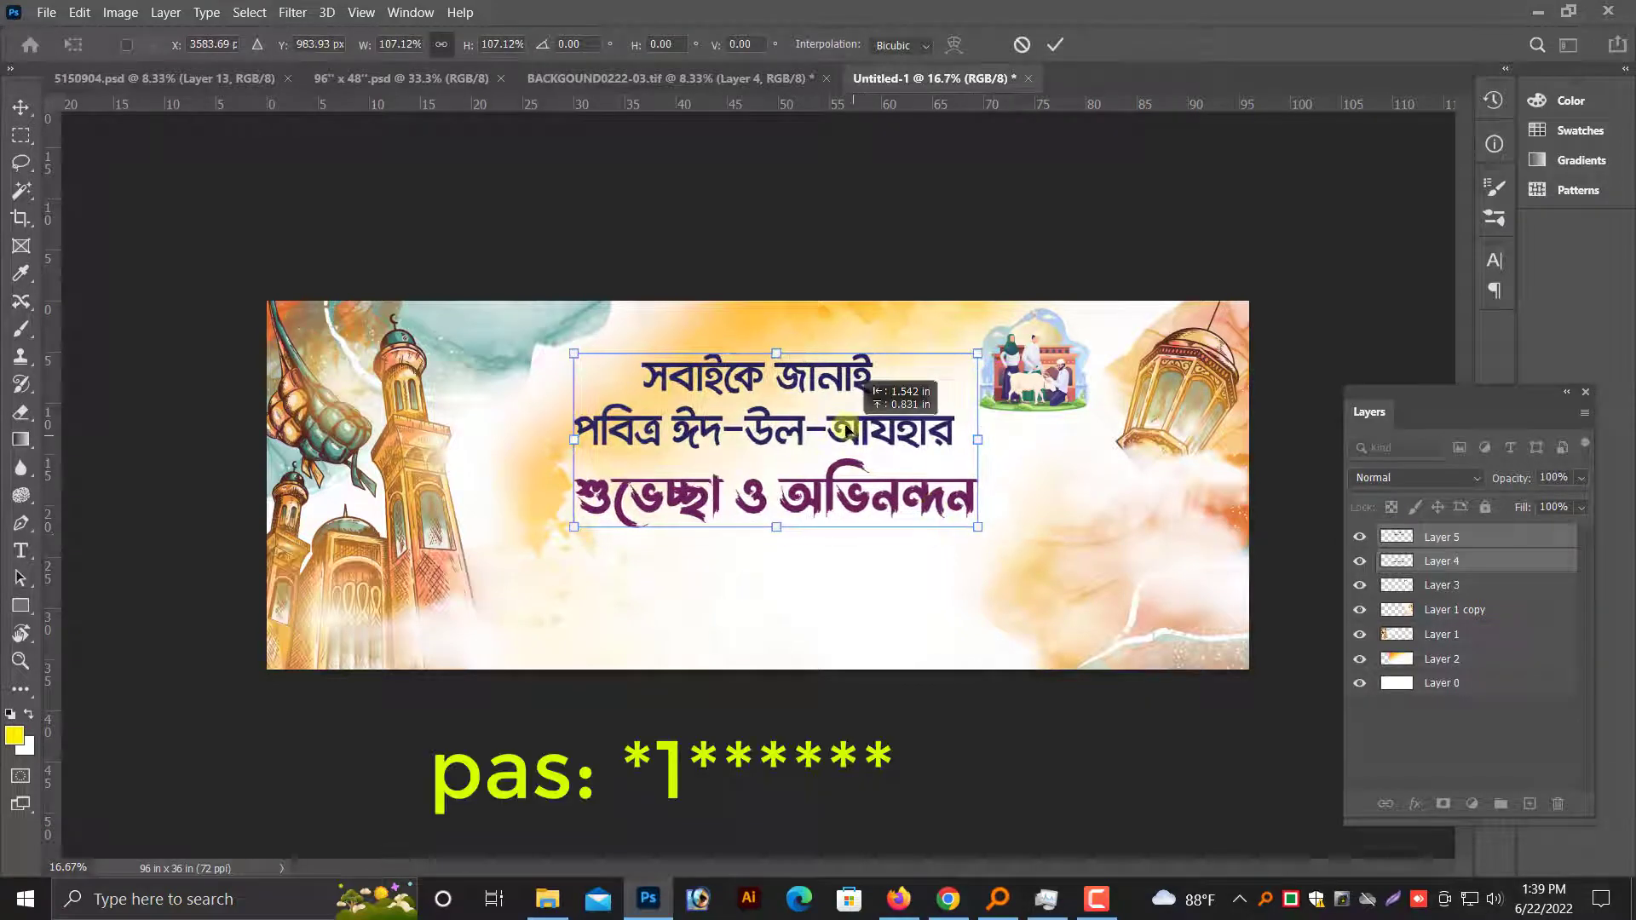
key(Return)
Select the top two greeting lines' layer on the canvas and open its layer options.
key(ctrl+plus)
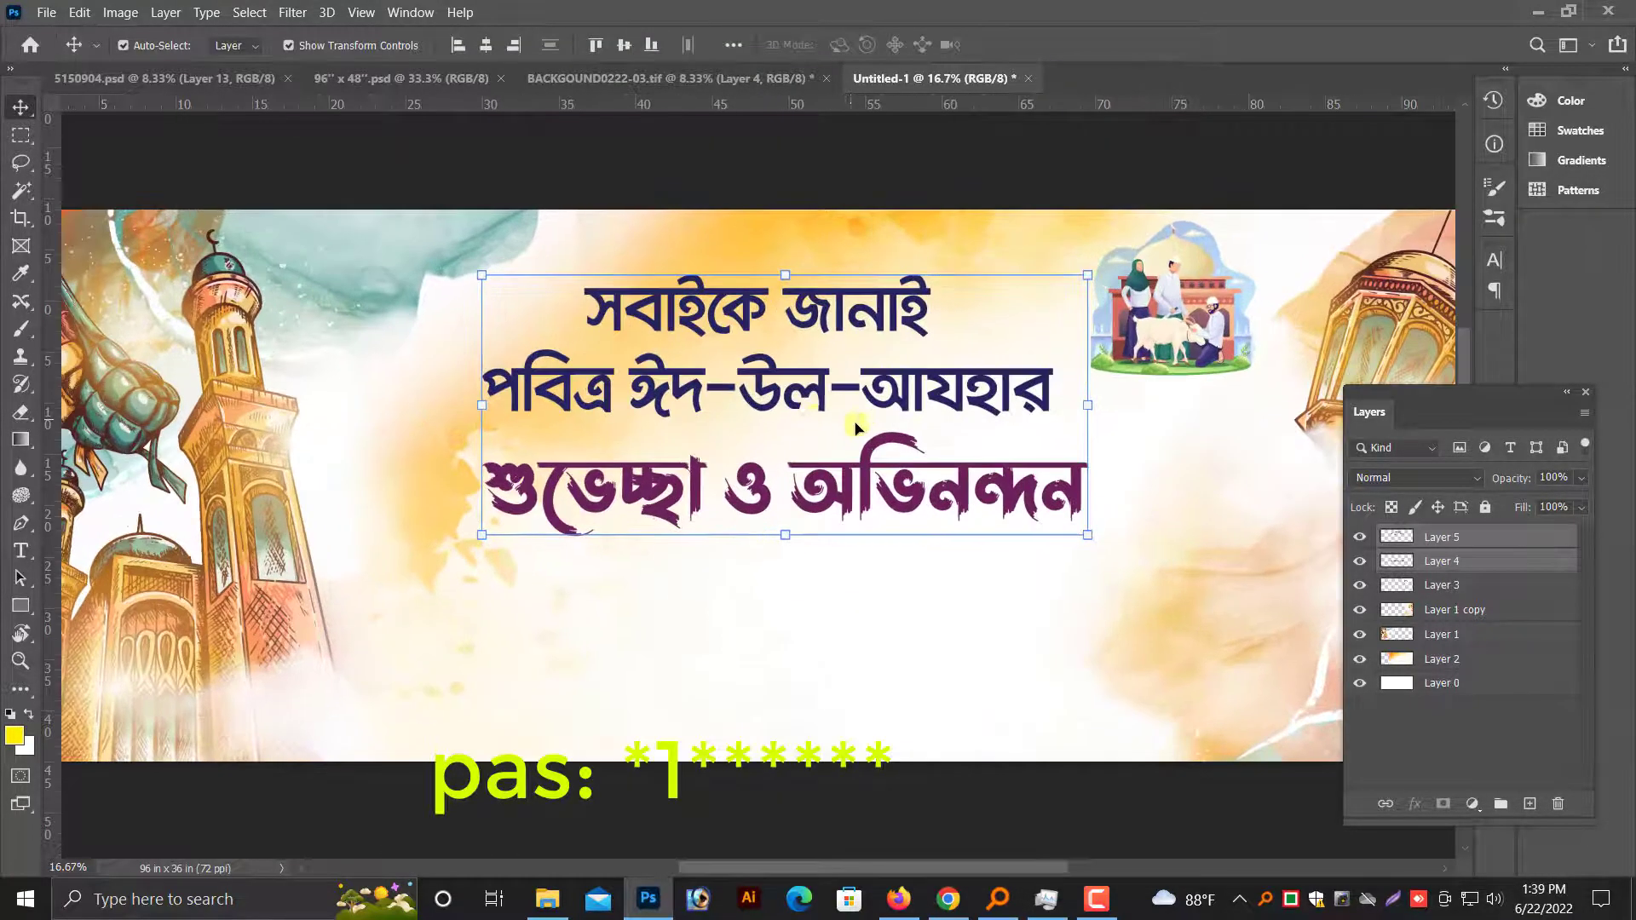
right_click(811, 394)
click(831, 315)
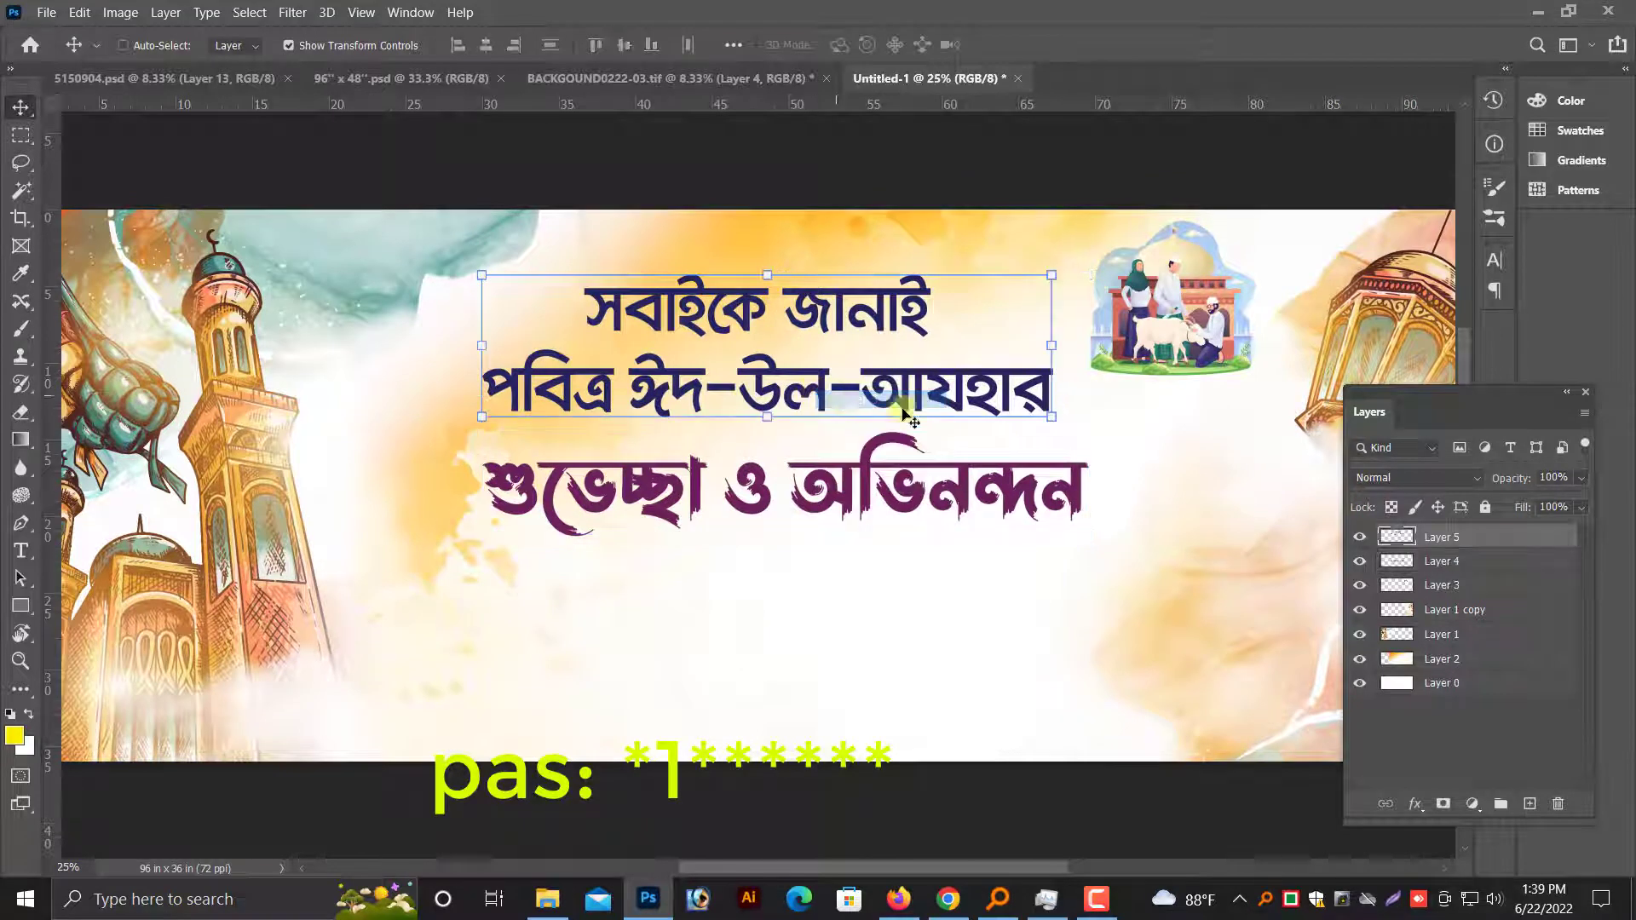
right_click(1435, 537)
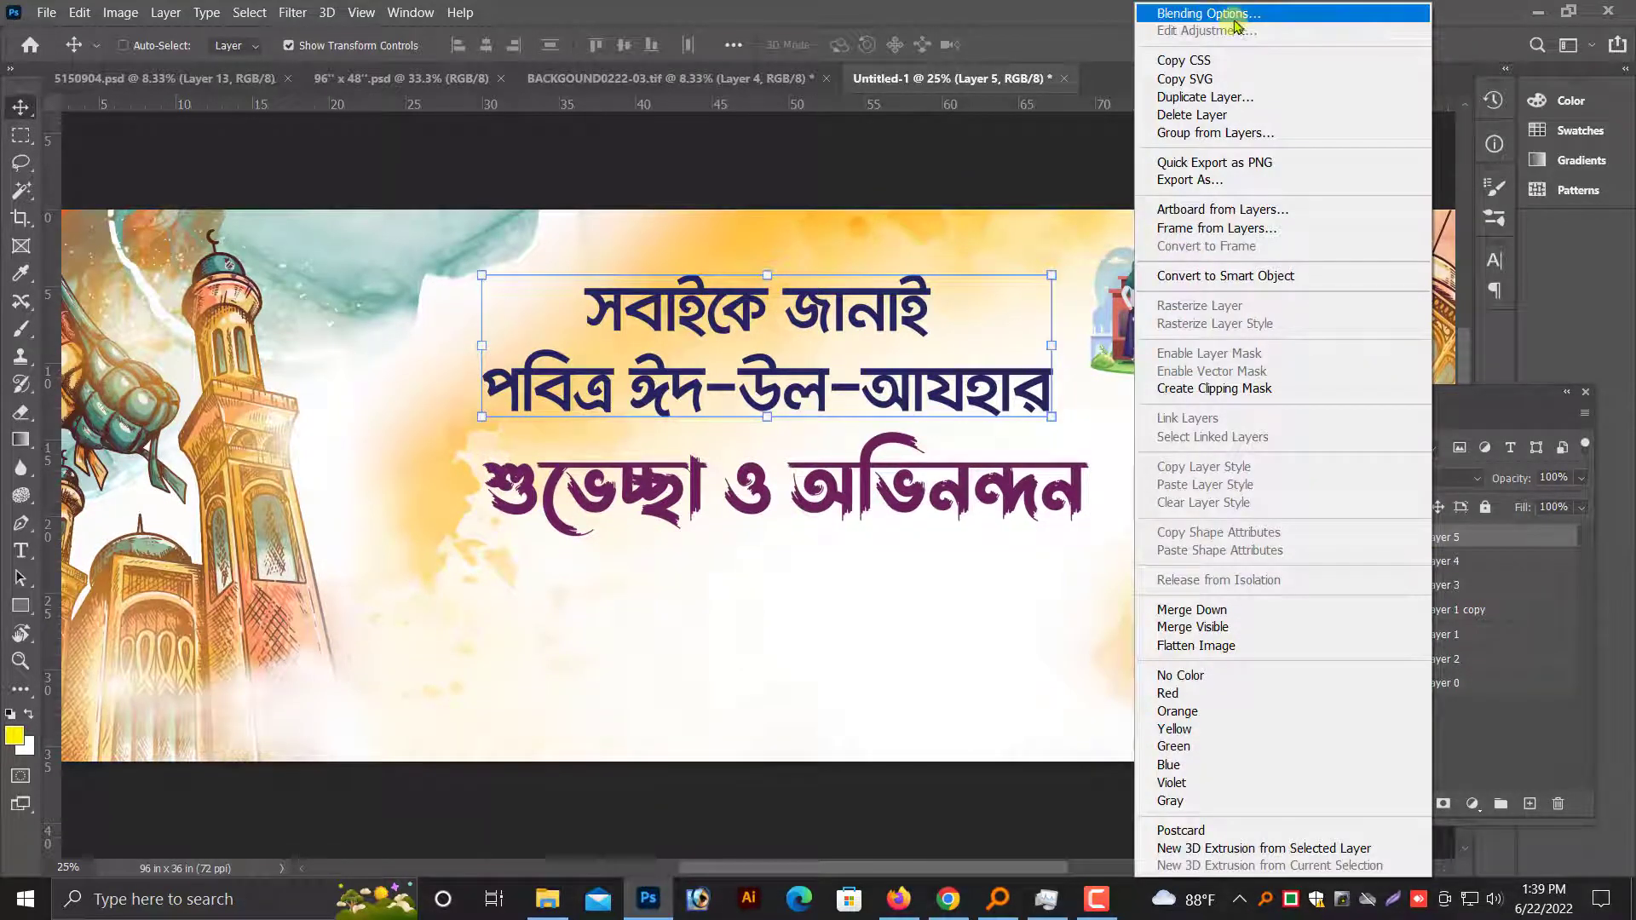
Give the top greeting lines on Layer 5 a drop shadow and a 13 px yellow stroke.
key(Escape)
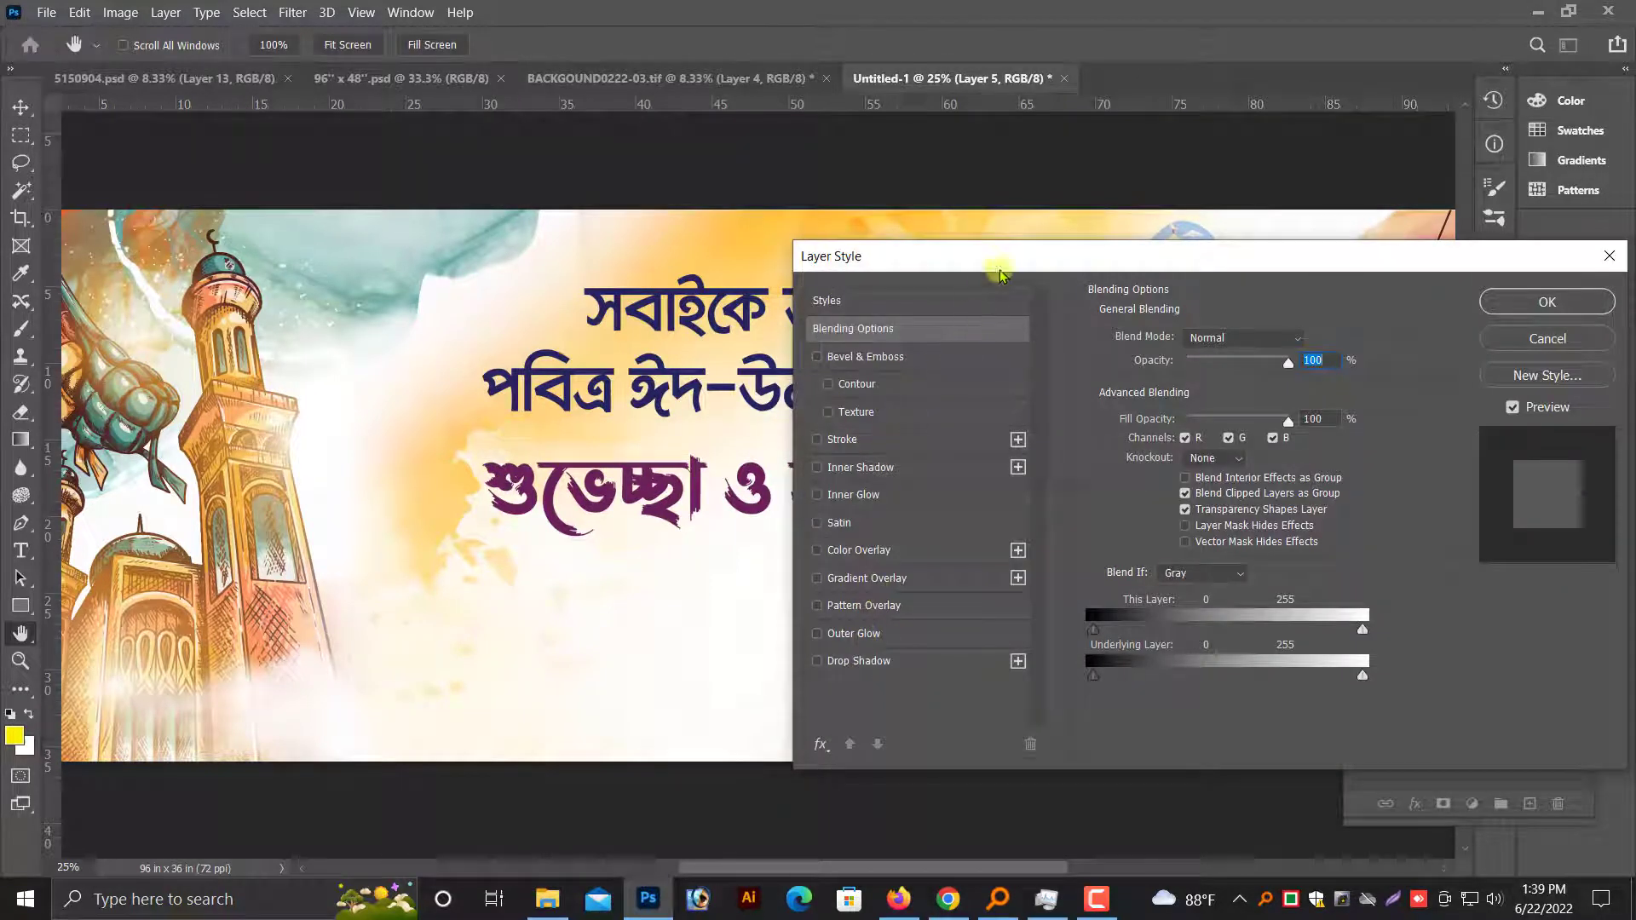
drag(1009, 255, 1097, 264)
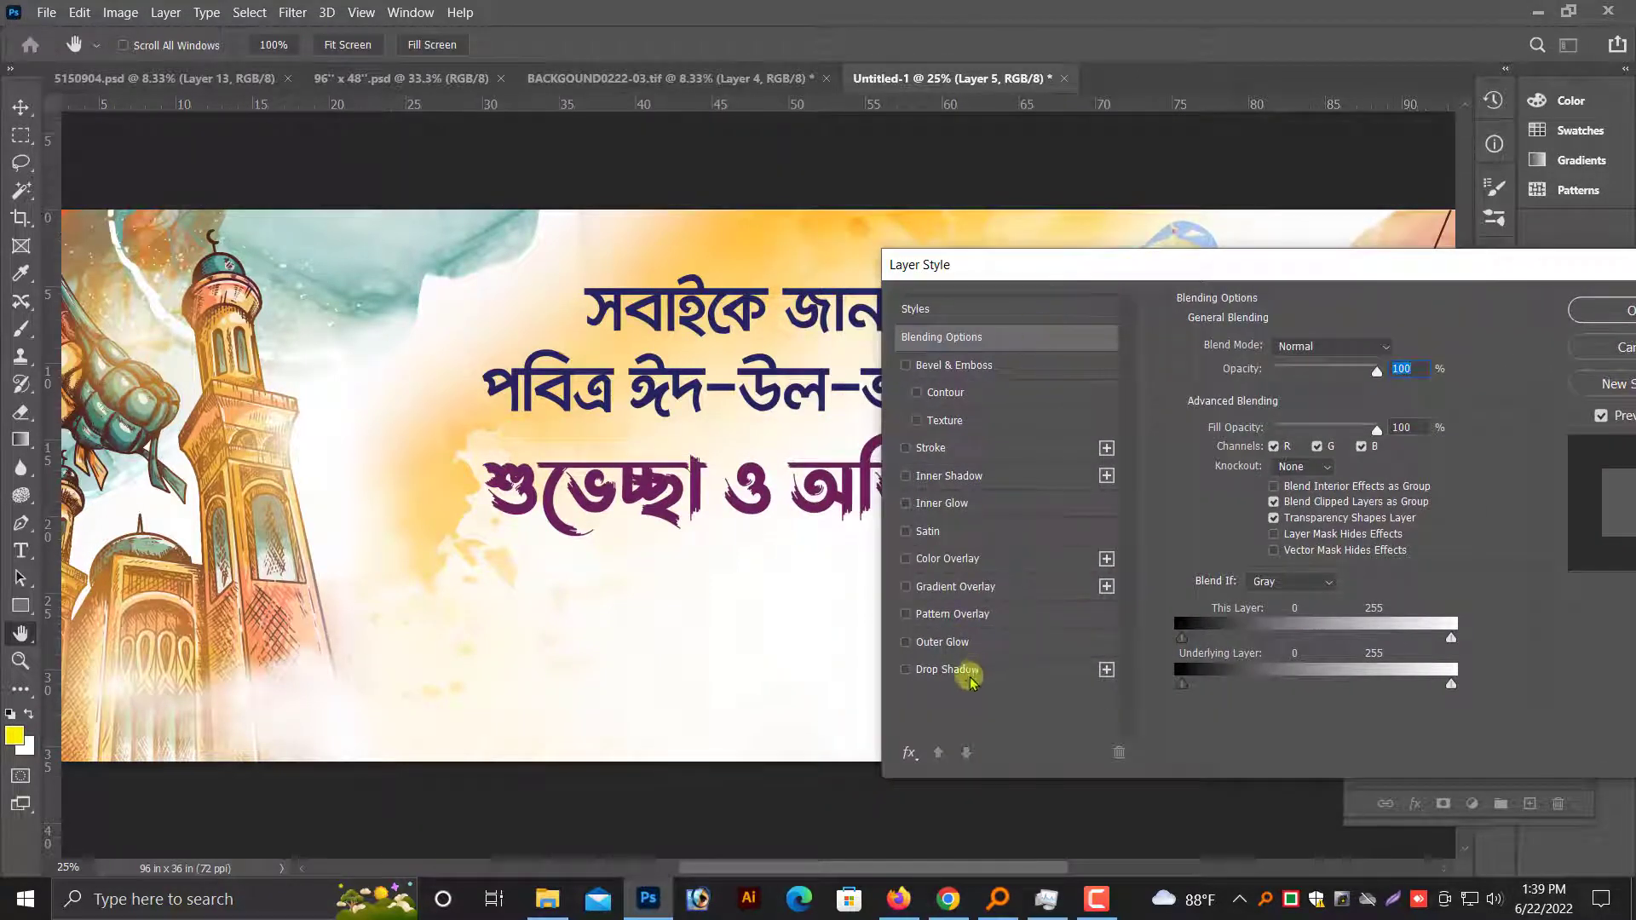
click(947, 670)
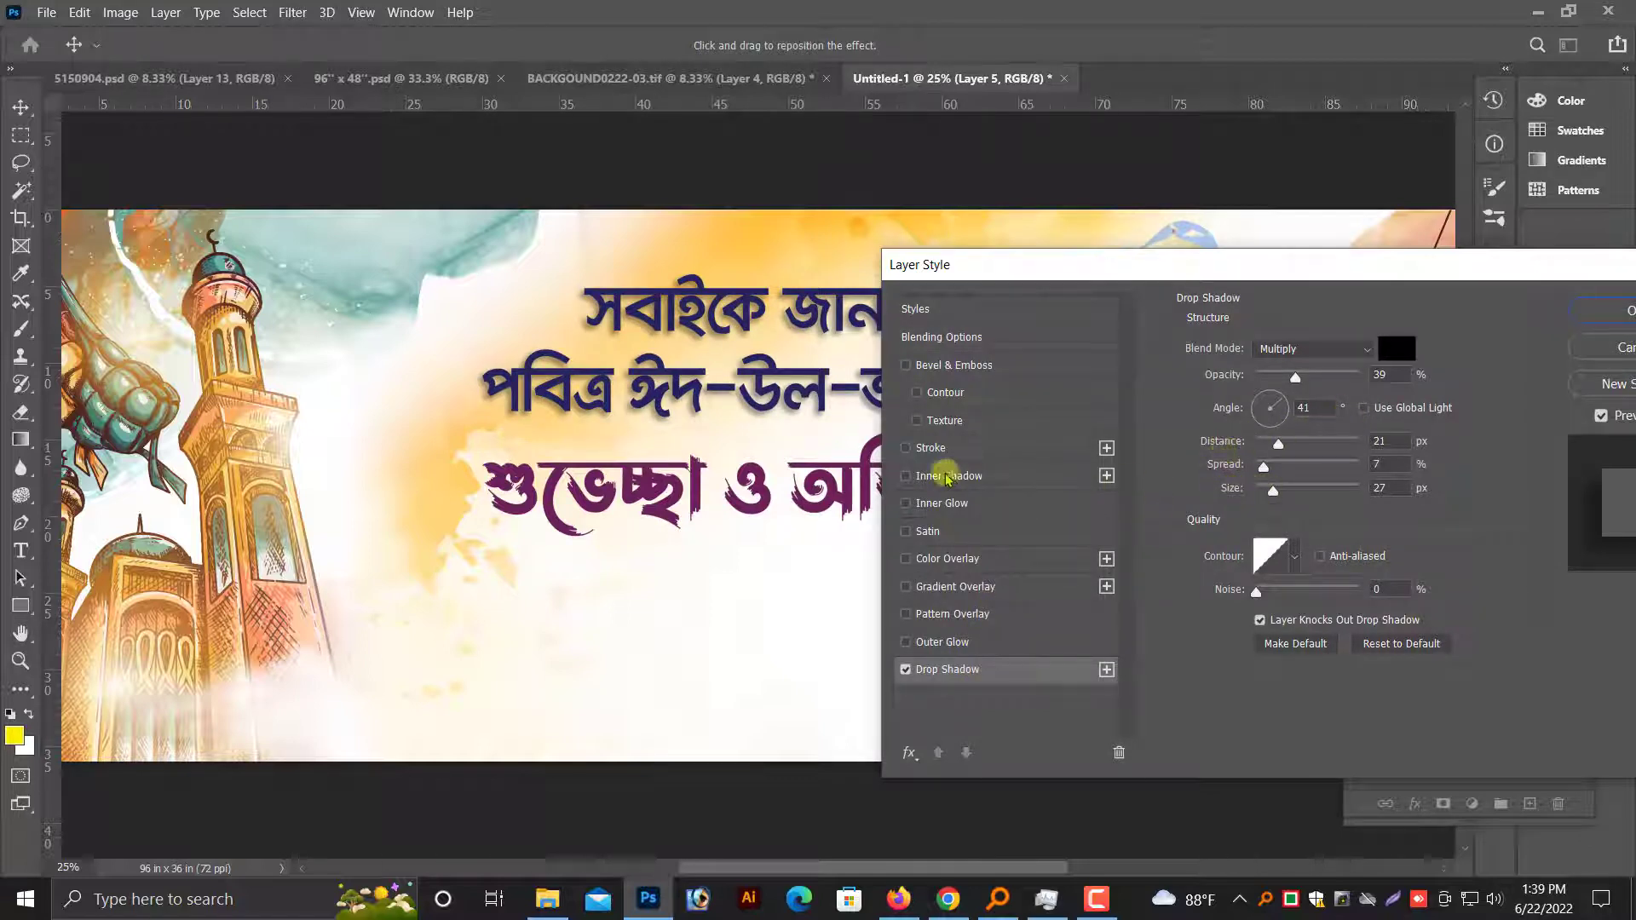
click(937, 449)
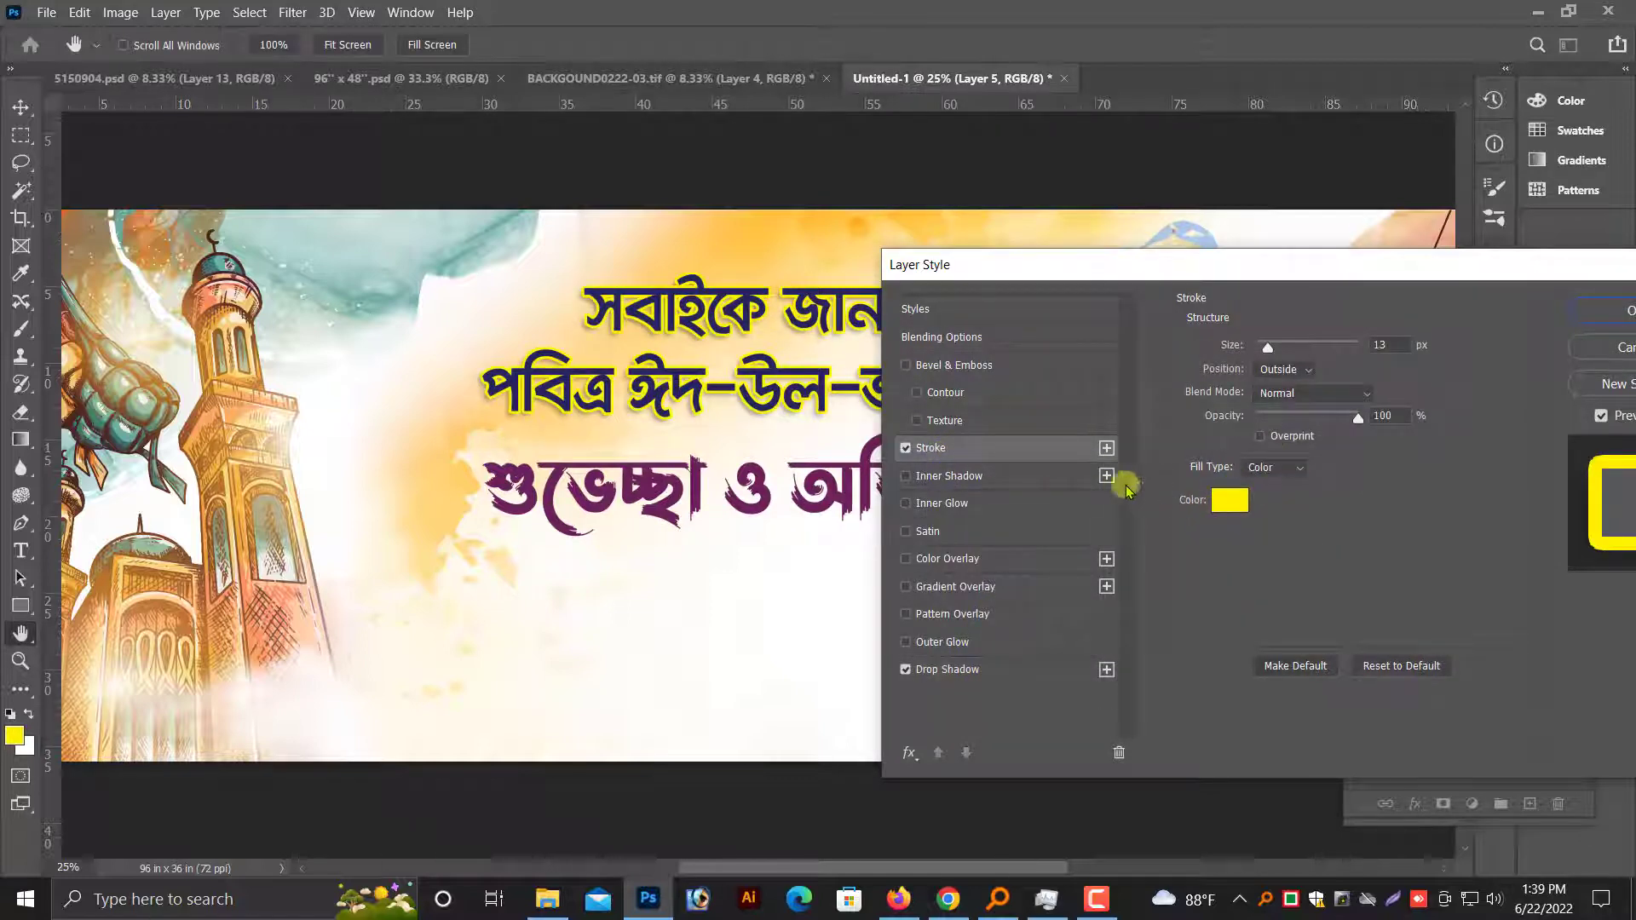
drag(1534, 266, 1422, 266)
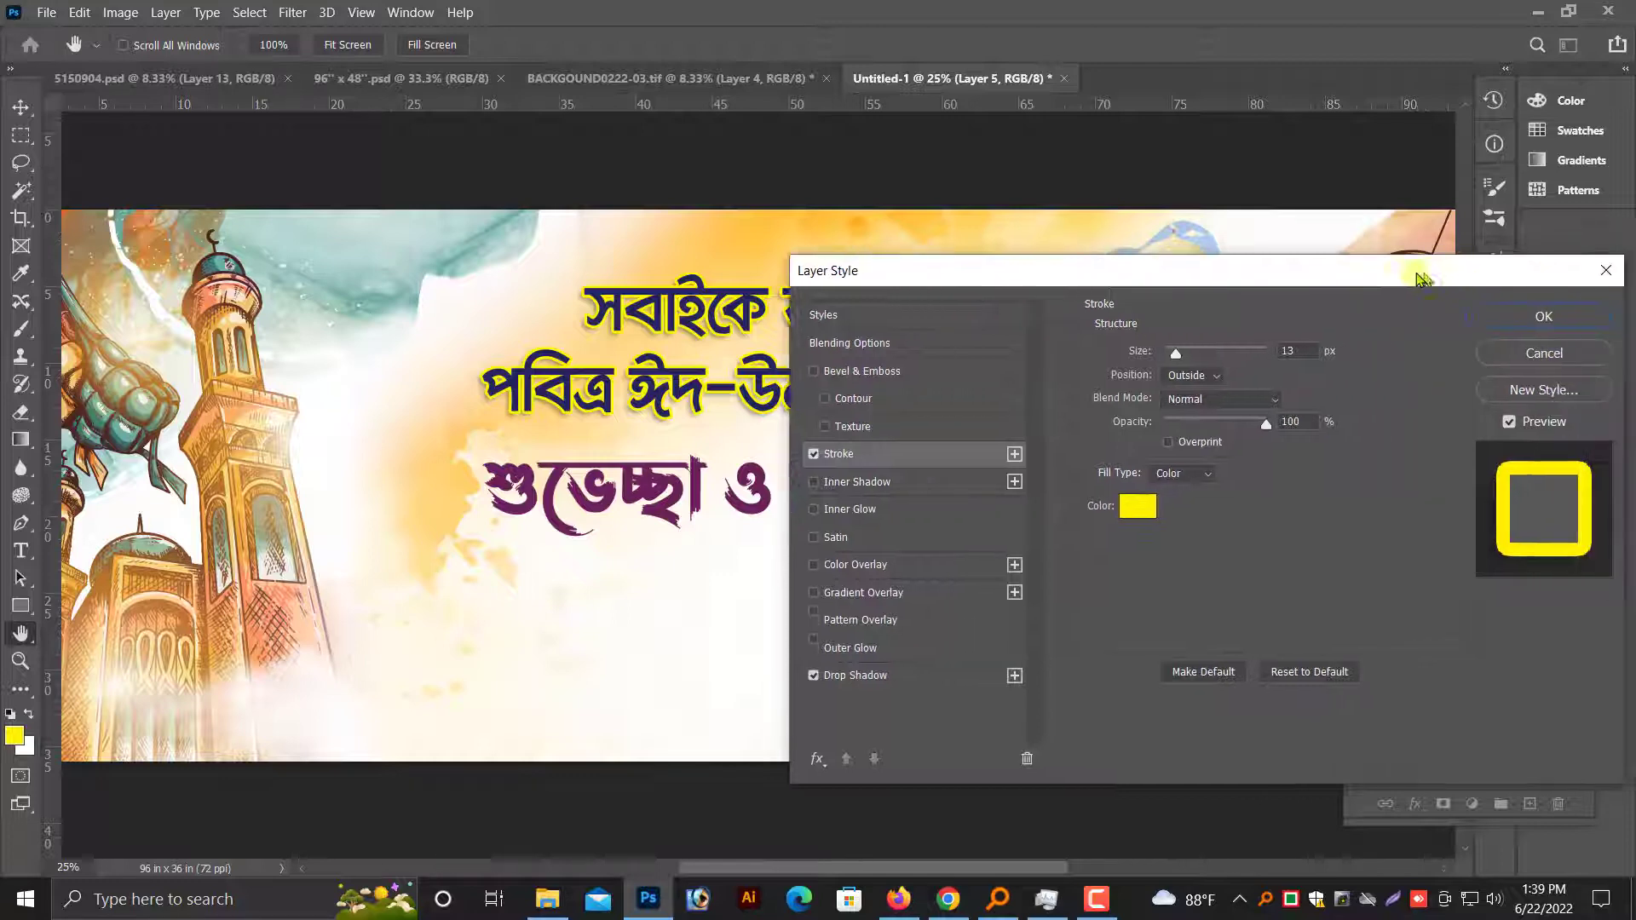
click(1500, 313)
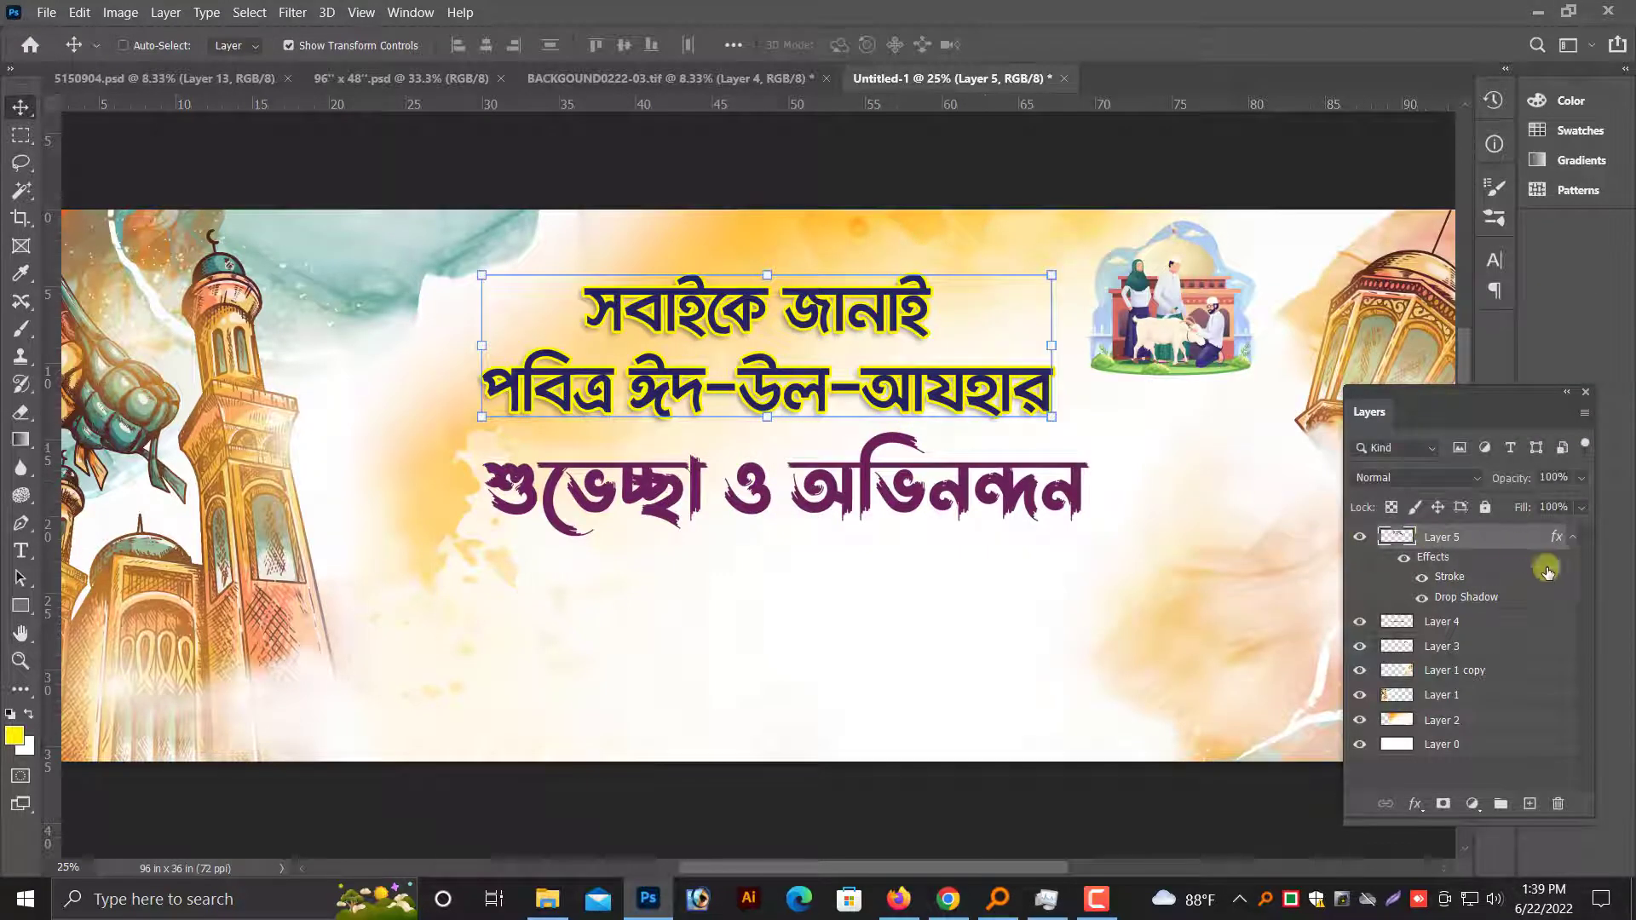
Copy Layer 5's style onto Layer 4's bottom text line and nudge that line down.
right_click(1472, 543)
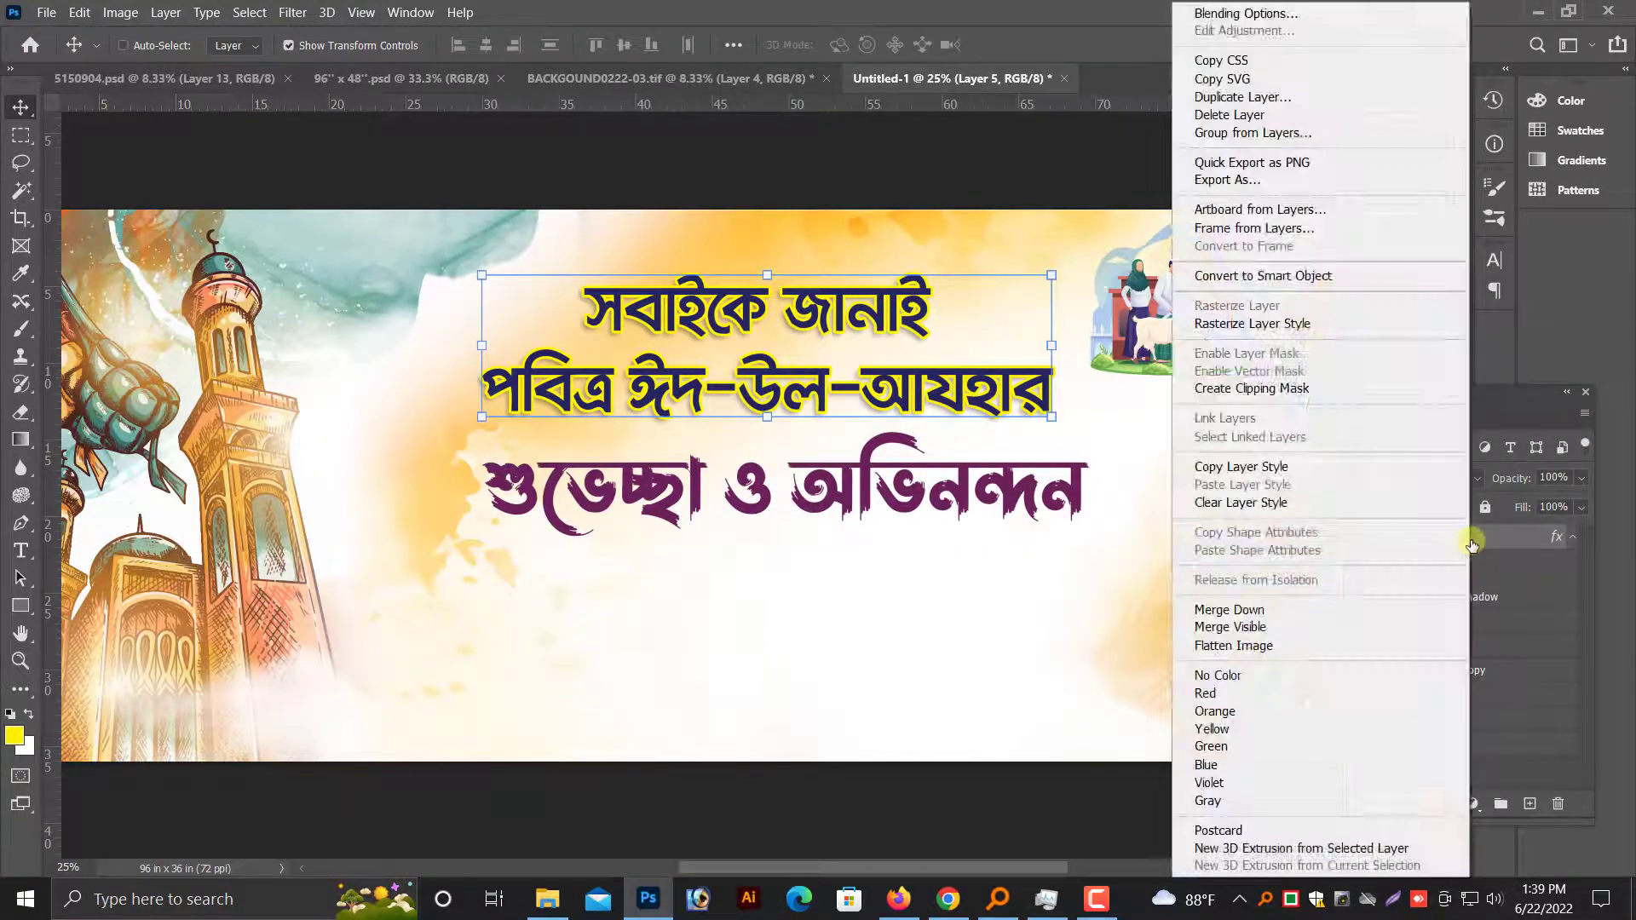
click(1281, 466)
right_click(944, 495)
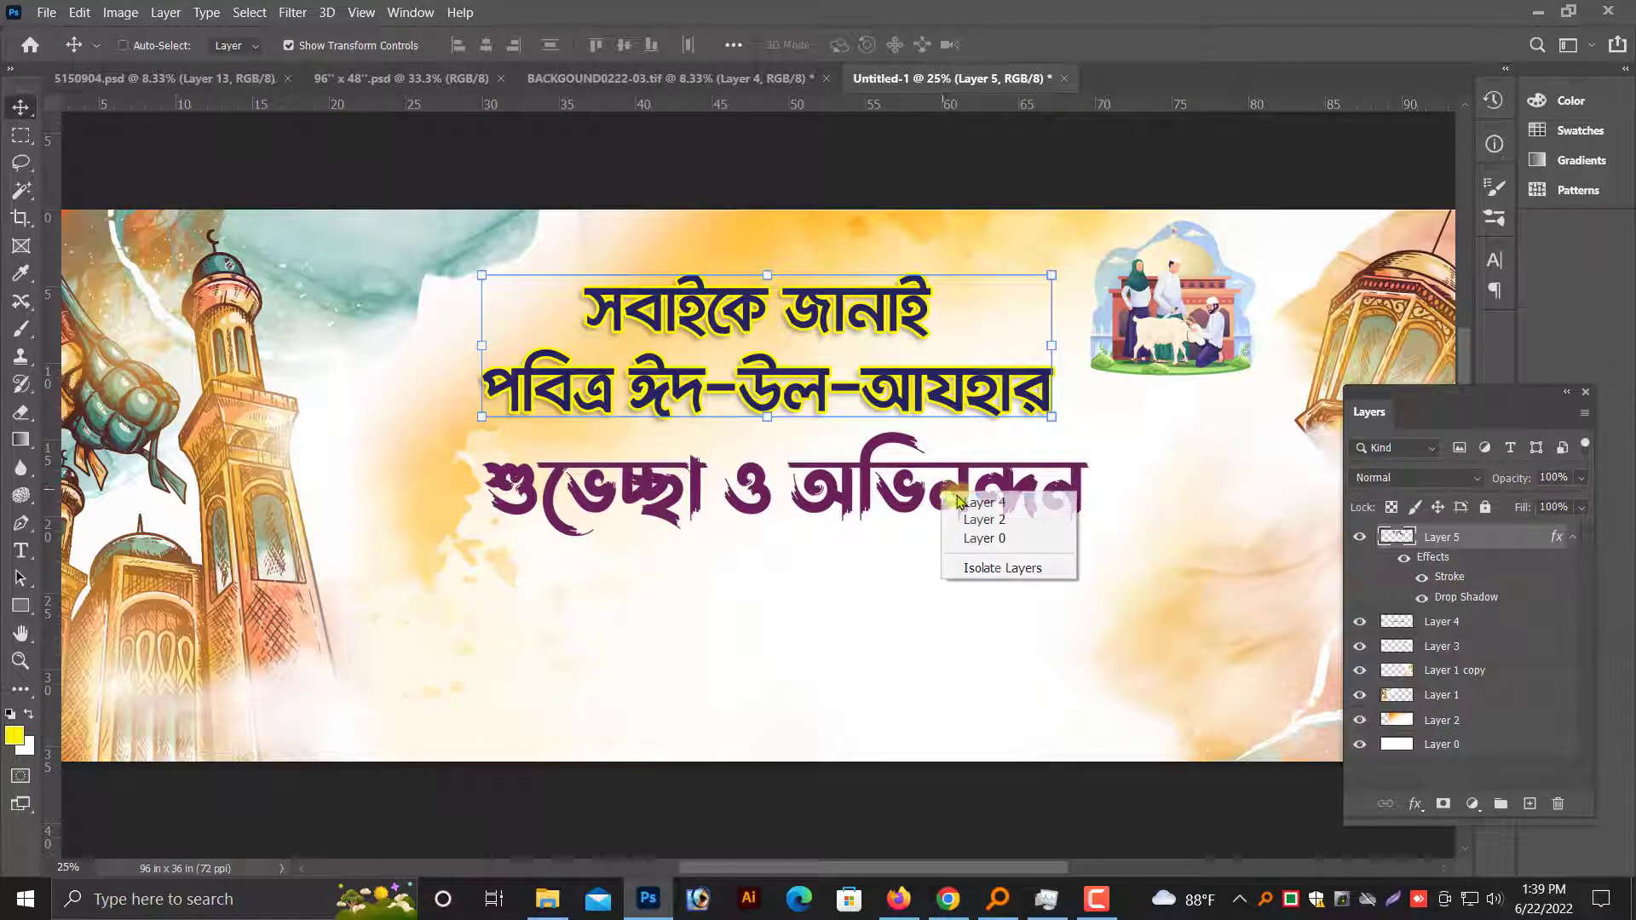
click(972, 522)
right_click(1472, 625)
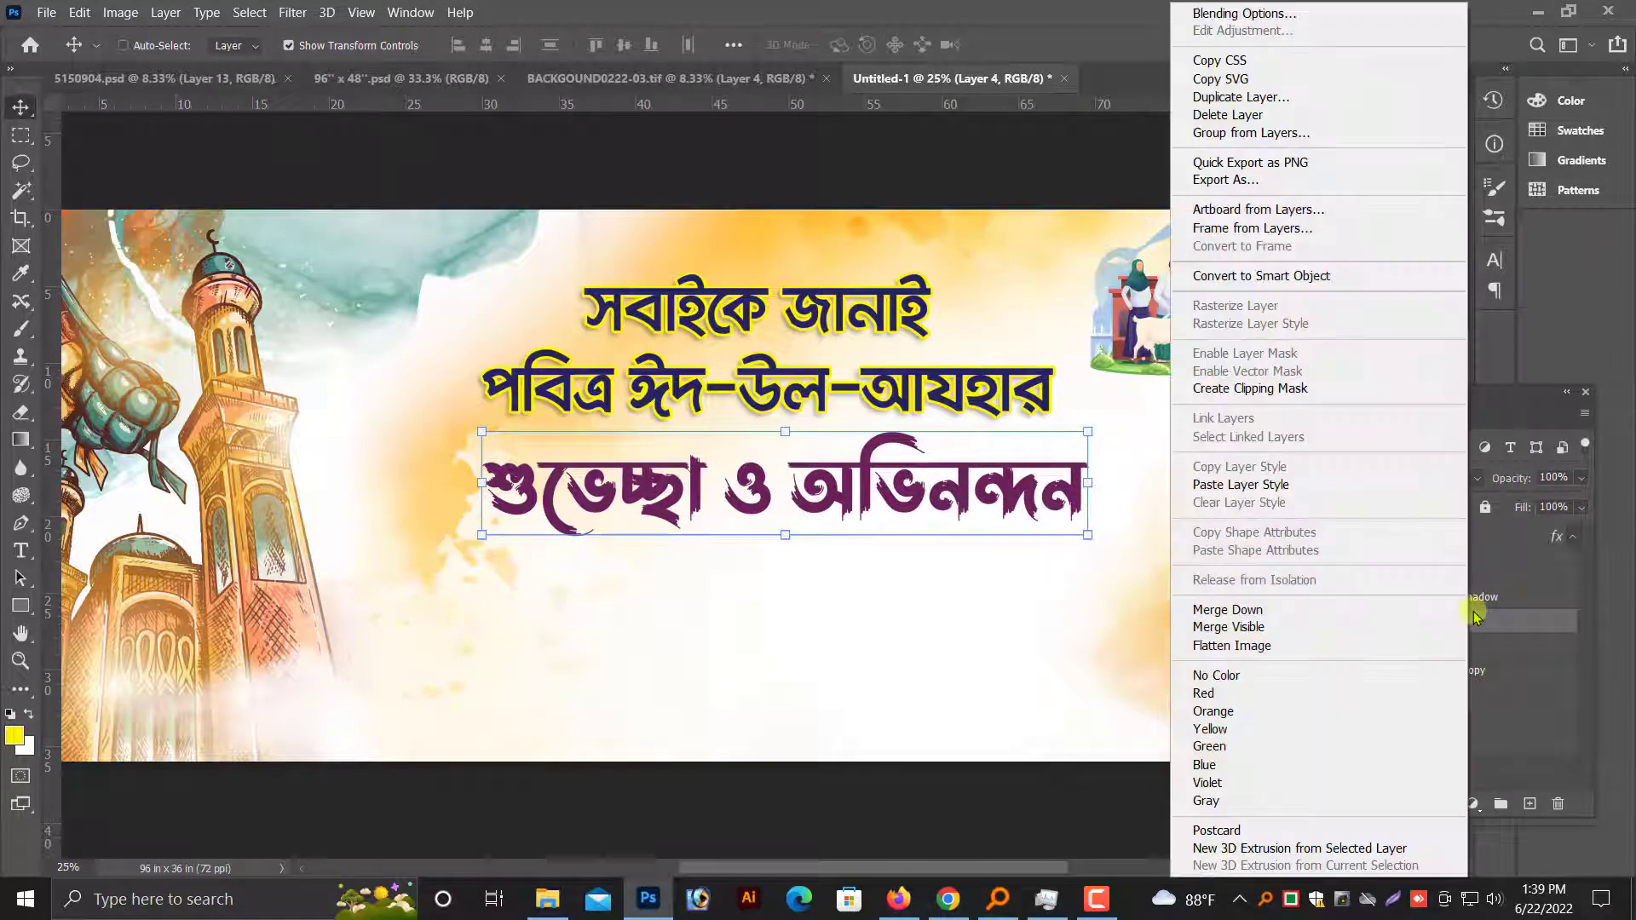
click(1230, 486)
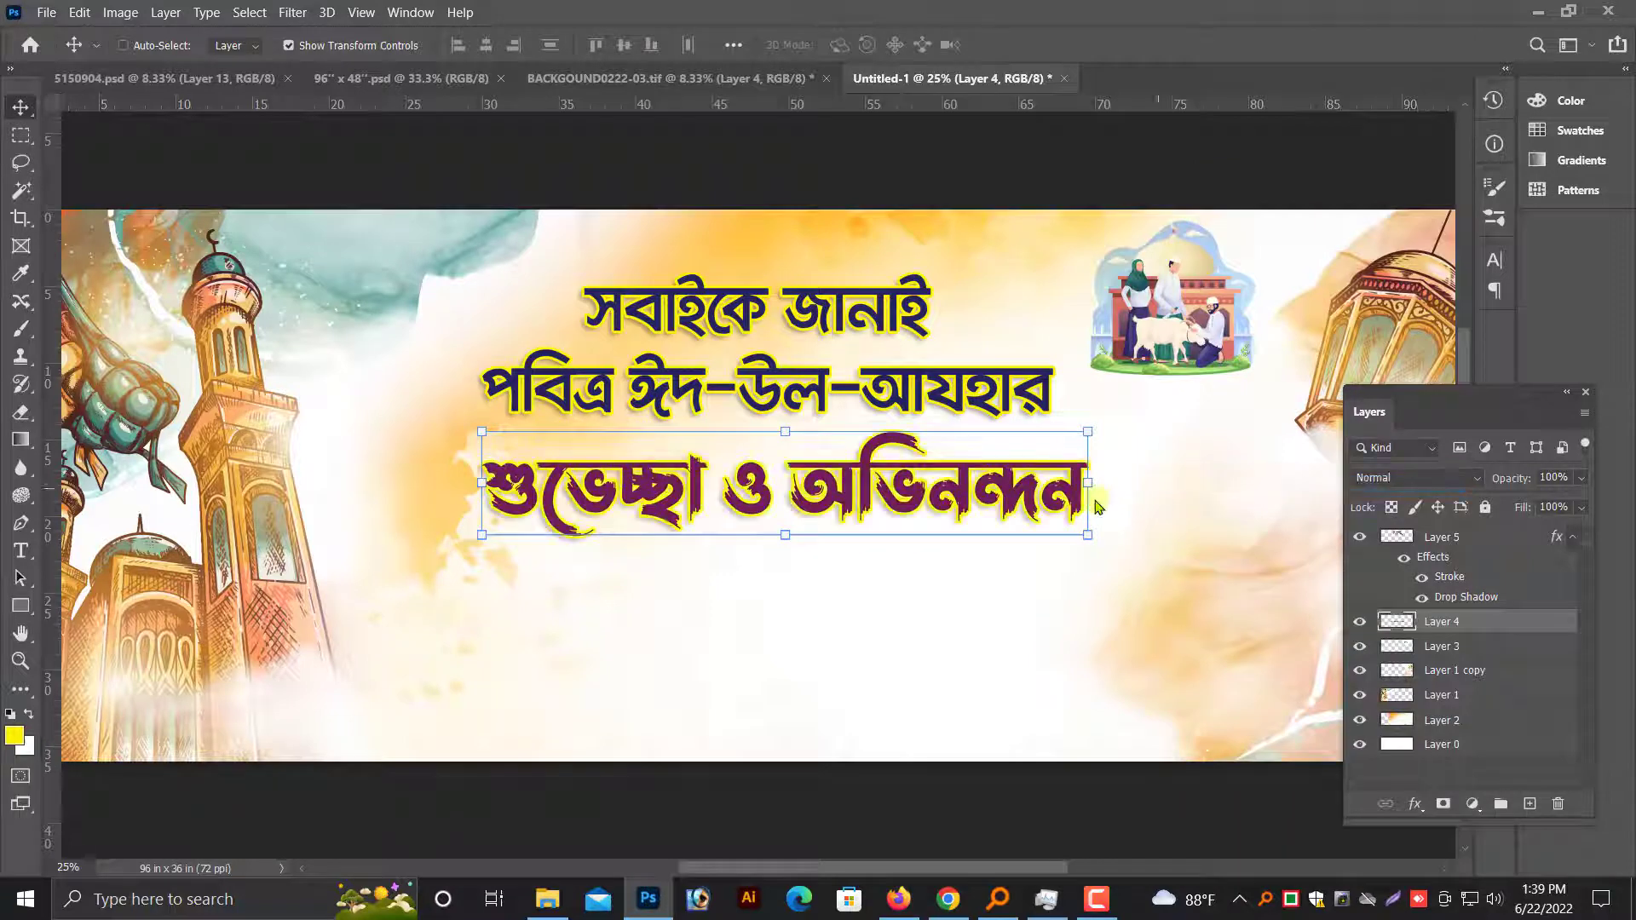
key(shift+Down)
key(ctrl)
key(ctrl+minus)
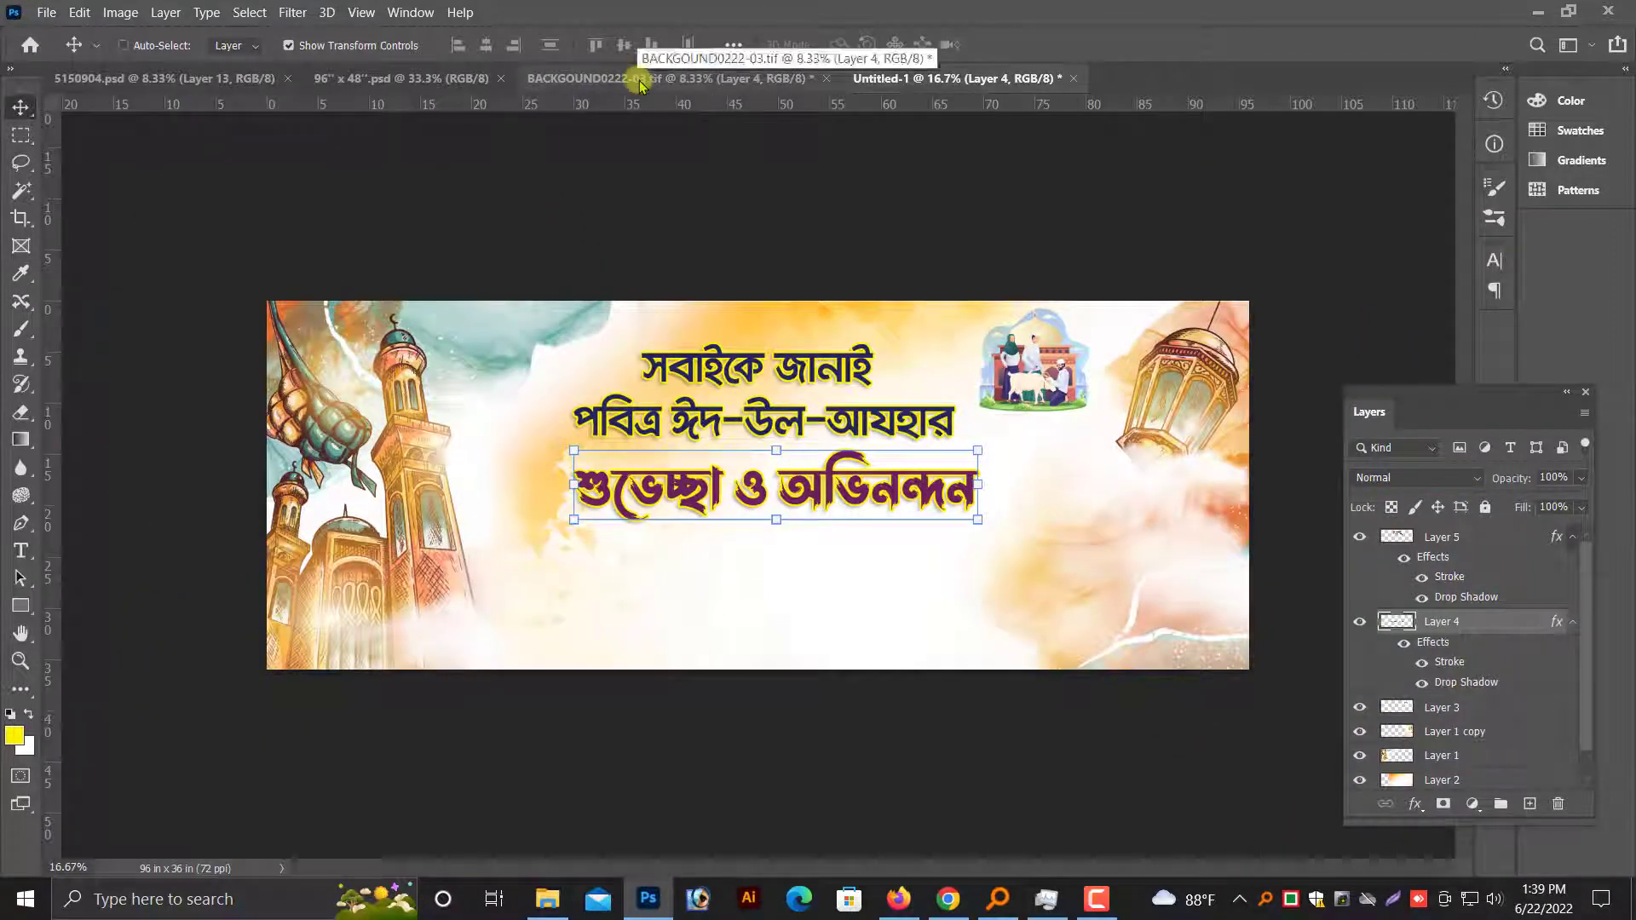
In the 96 x 48 file, delete the copied greeting and drag the purple Eid Mubarak artwork into Untitled-1.
click(394, 77)
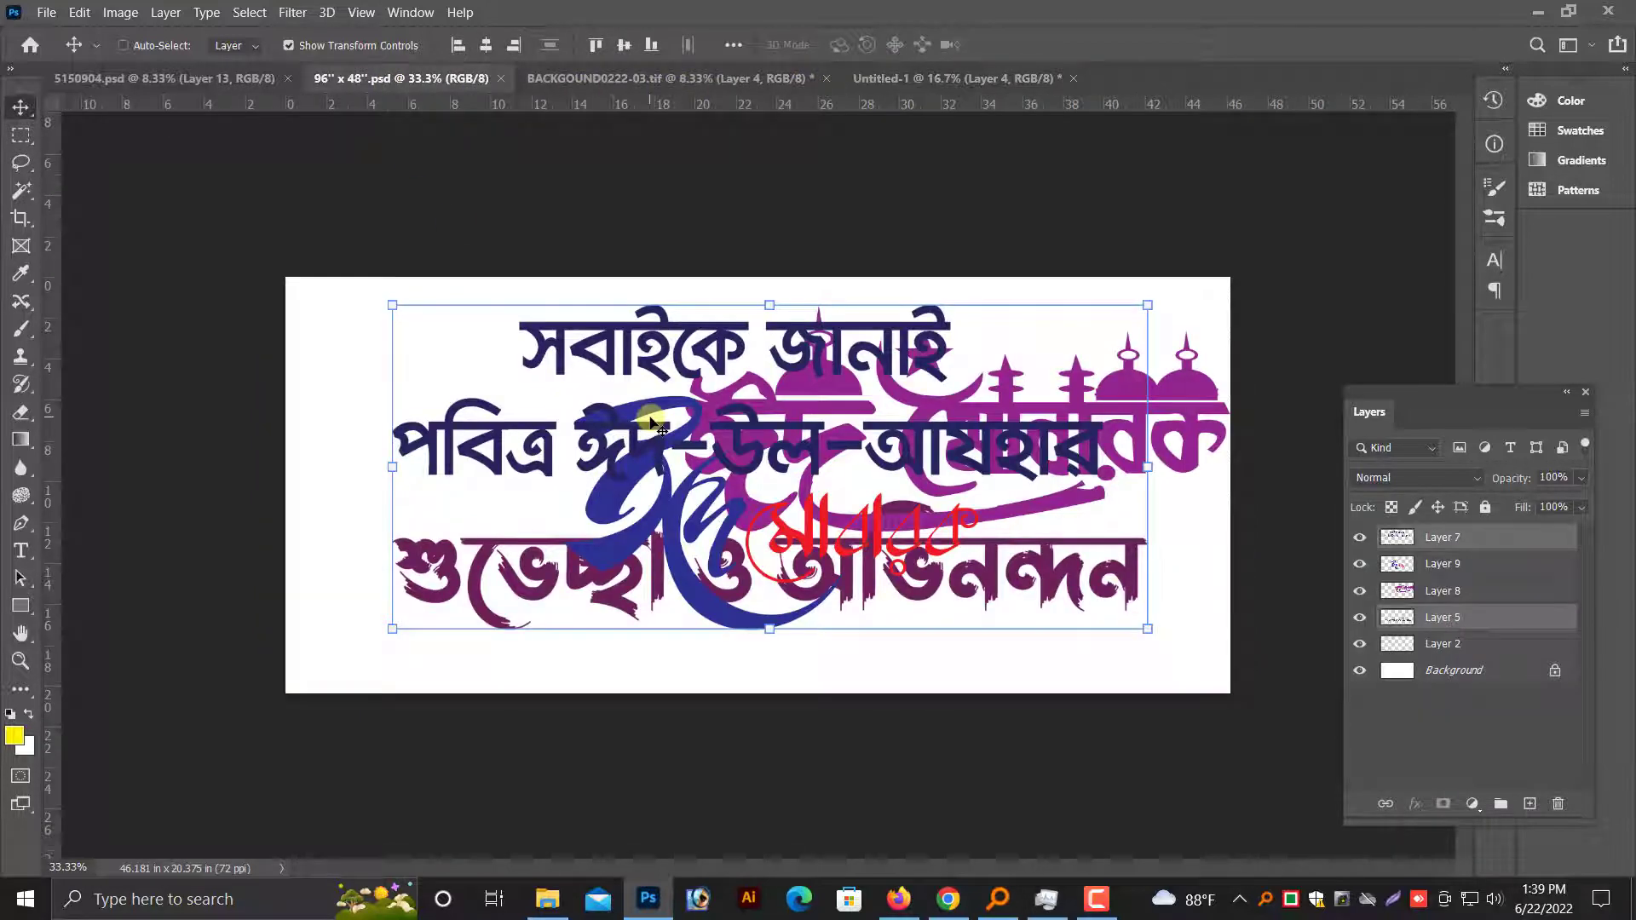
key(Delete)
right_click(815, 375)
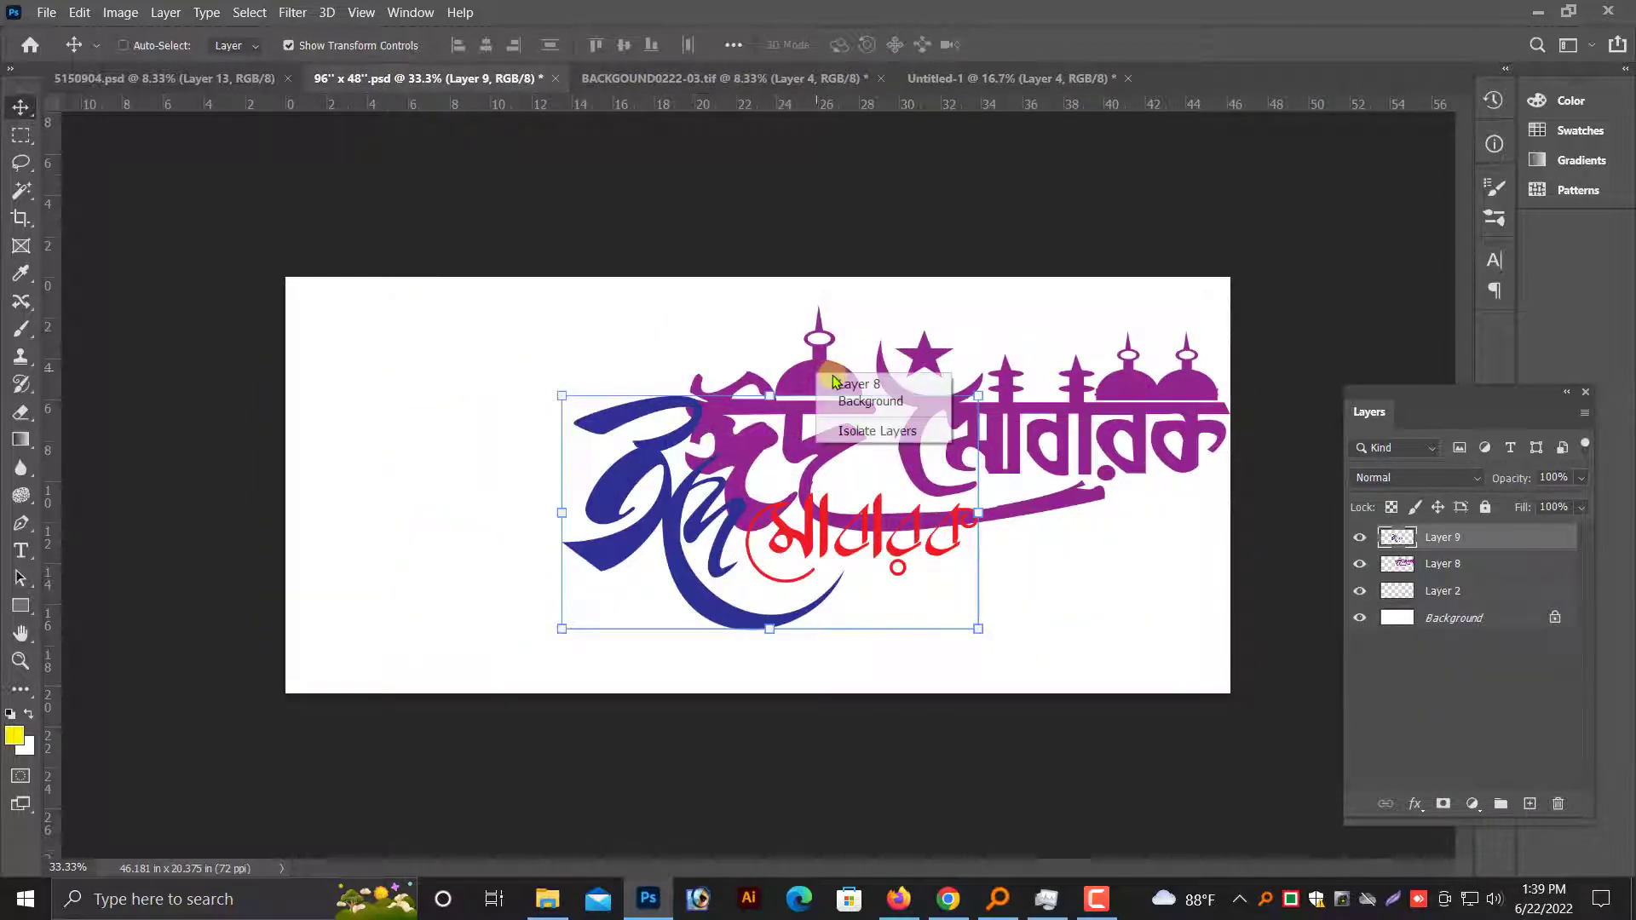
click(828, 378)
mouse_move(820, 370)
mouse_down()
mouse_move(919, 93)
mouse_move(692, 566)
mouse_move(738, 585)
mouse_up()
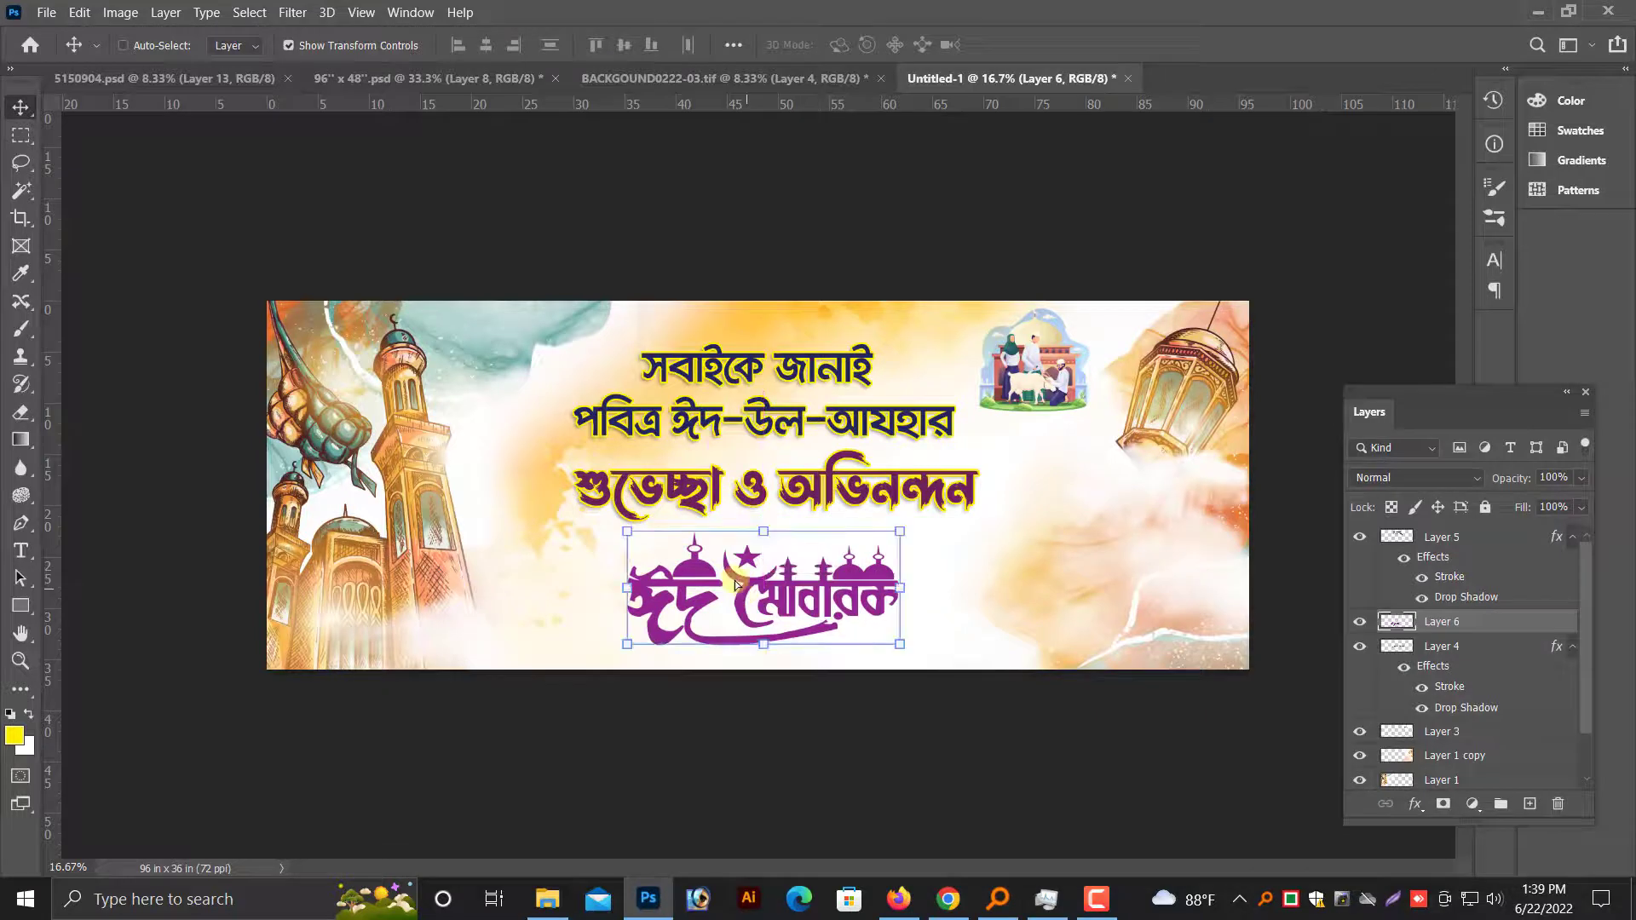
Position the Eid Mubarak artwork beneath the greeting text.
scroll(738, 584, up, 1)
drag(749, 658, 748, 641)
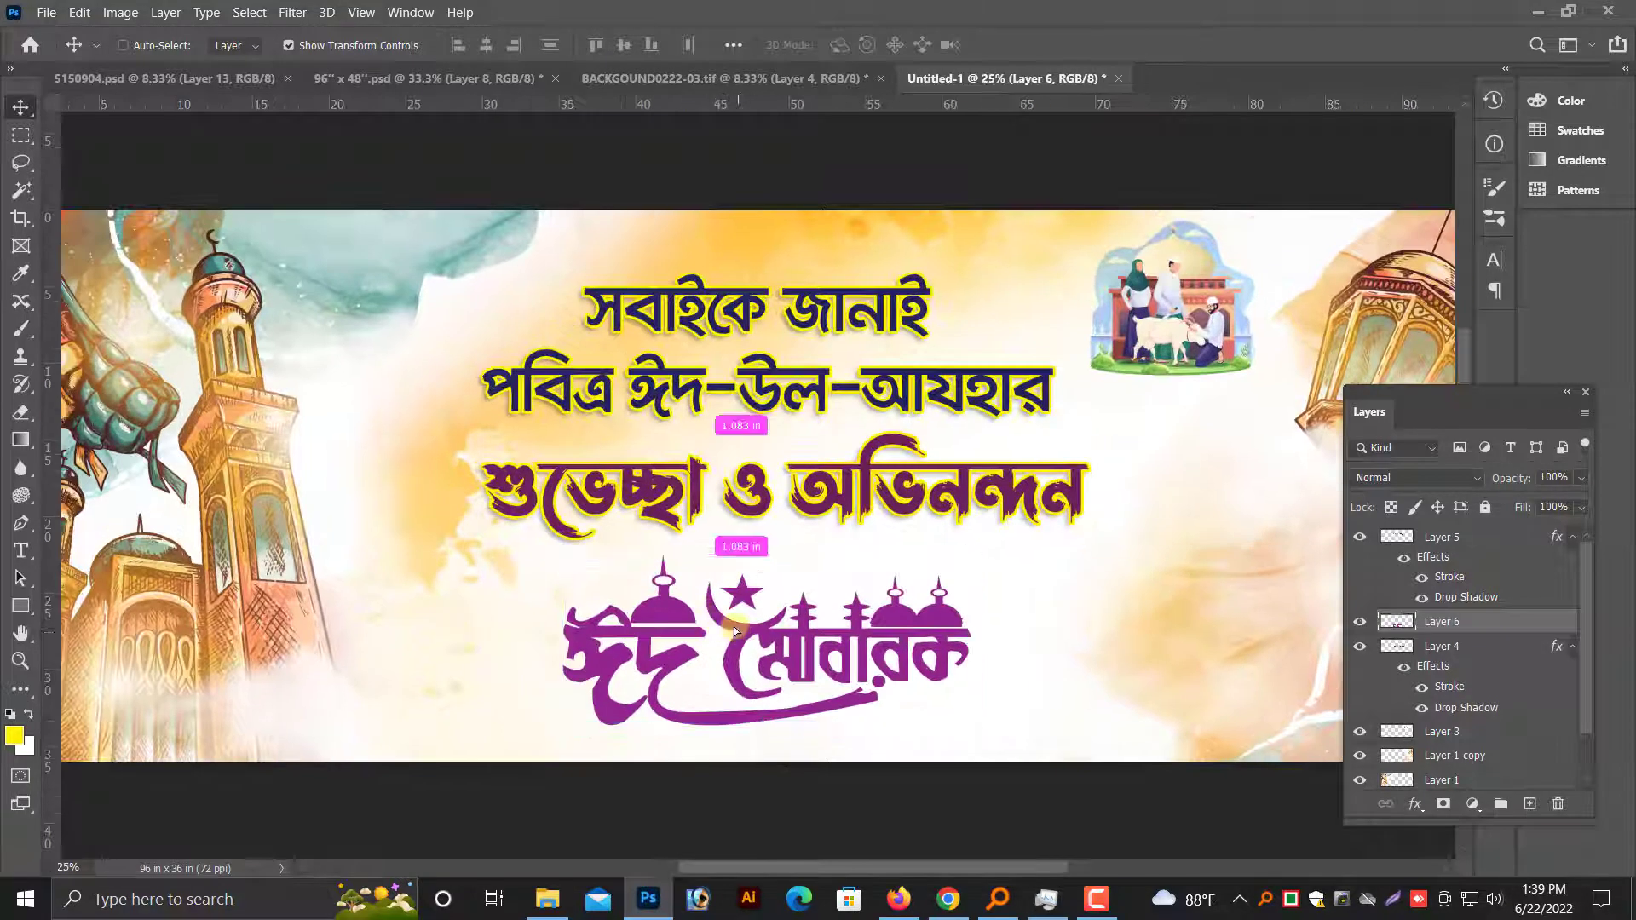
drag(935, 607, 959, 608)
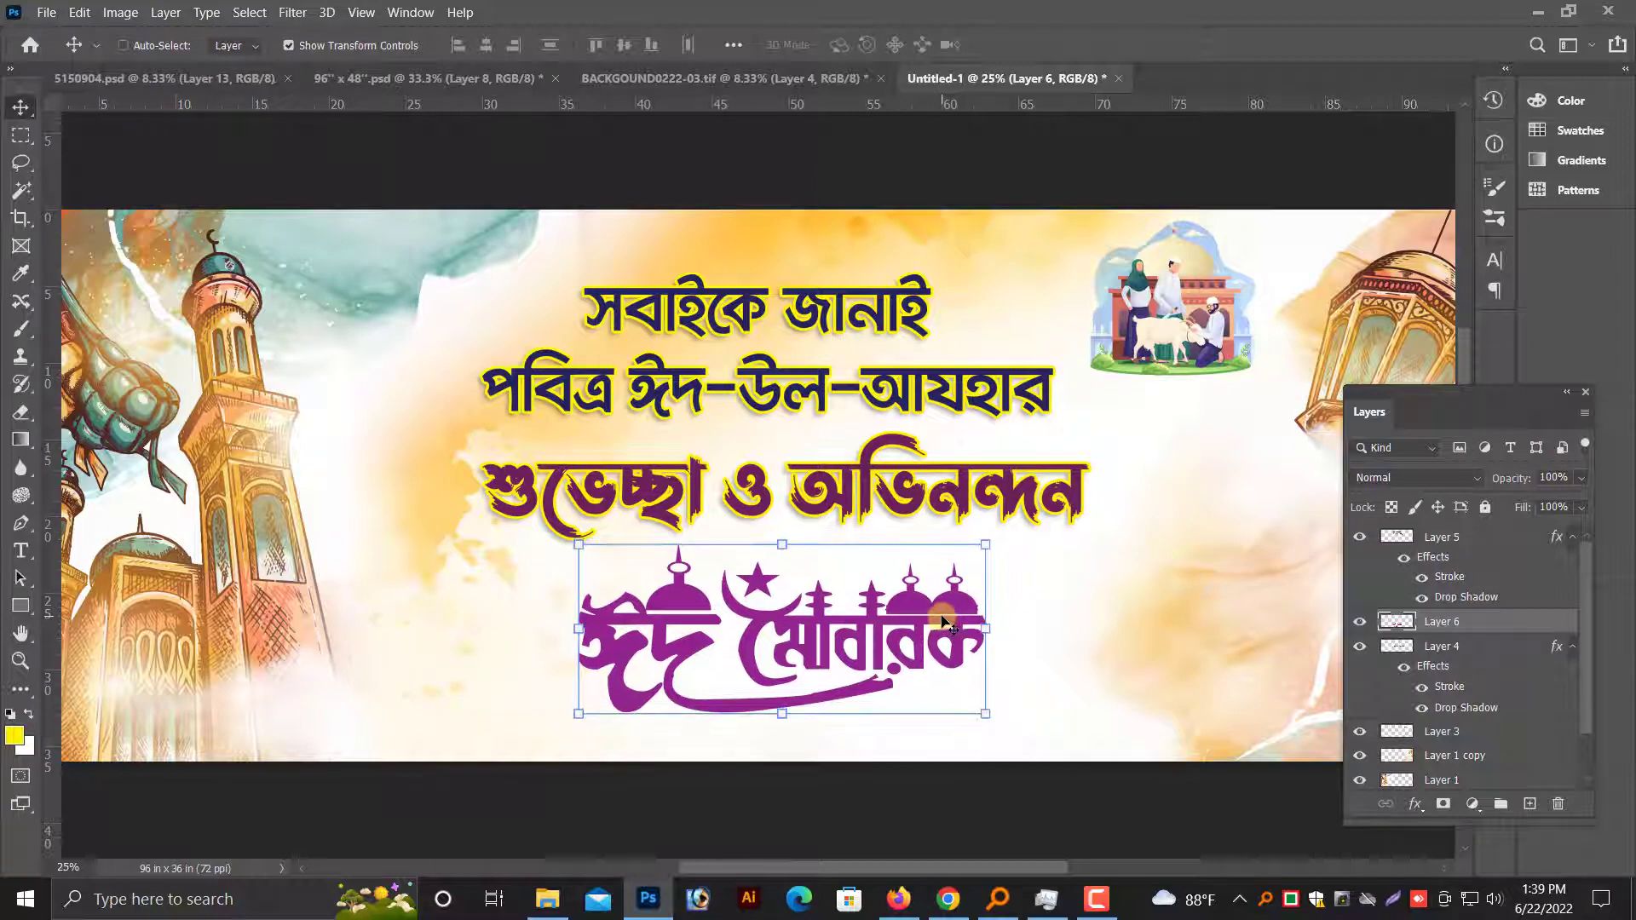
scroll(949, 627, down, 1)
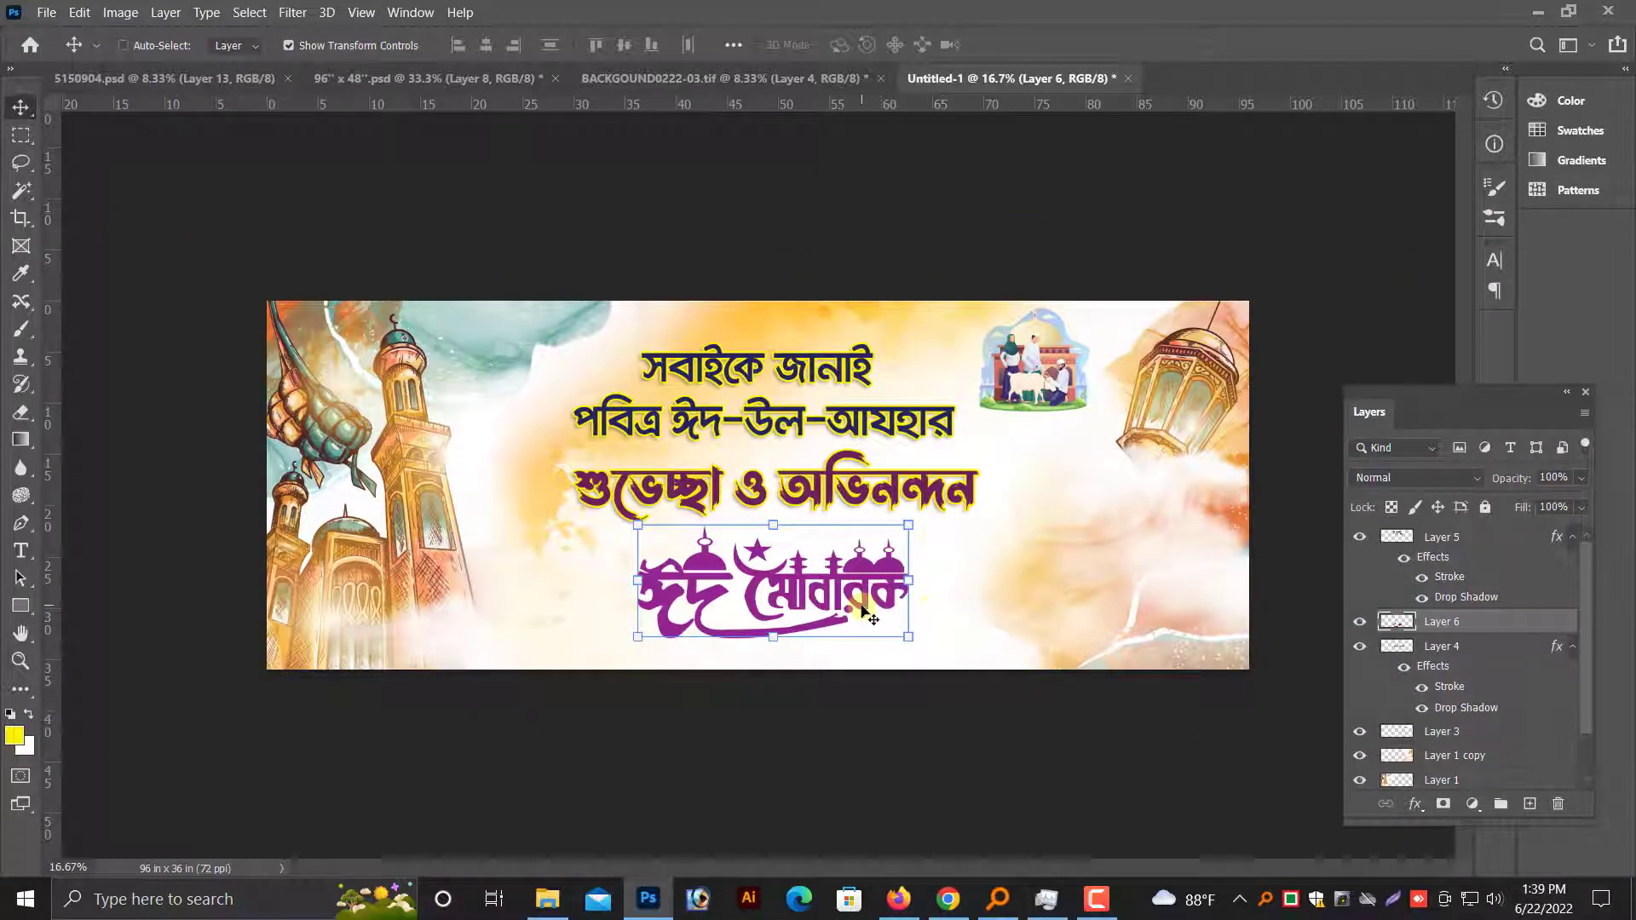
drag(871, 612, 865, 613)
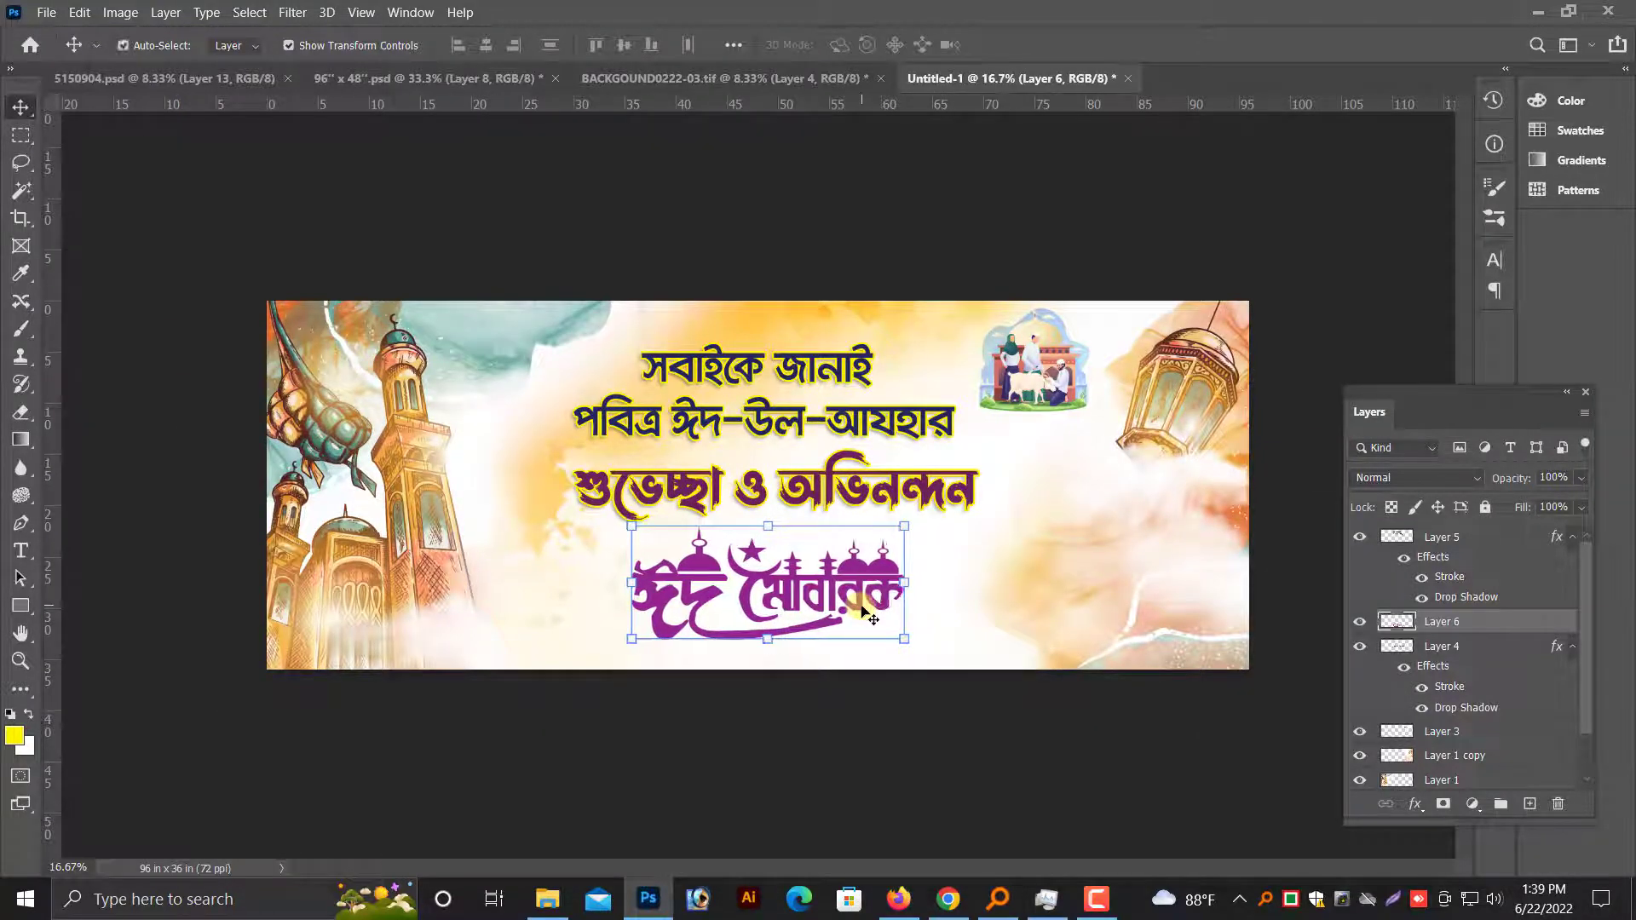
scroll(863, 611, up, 1)
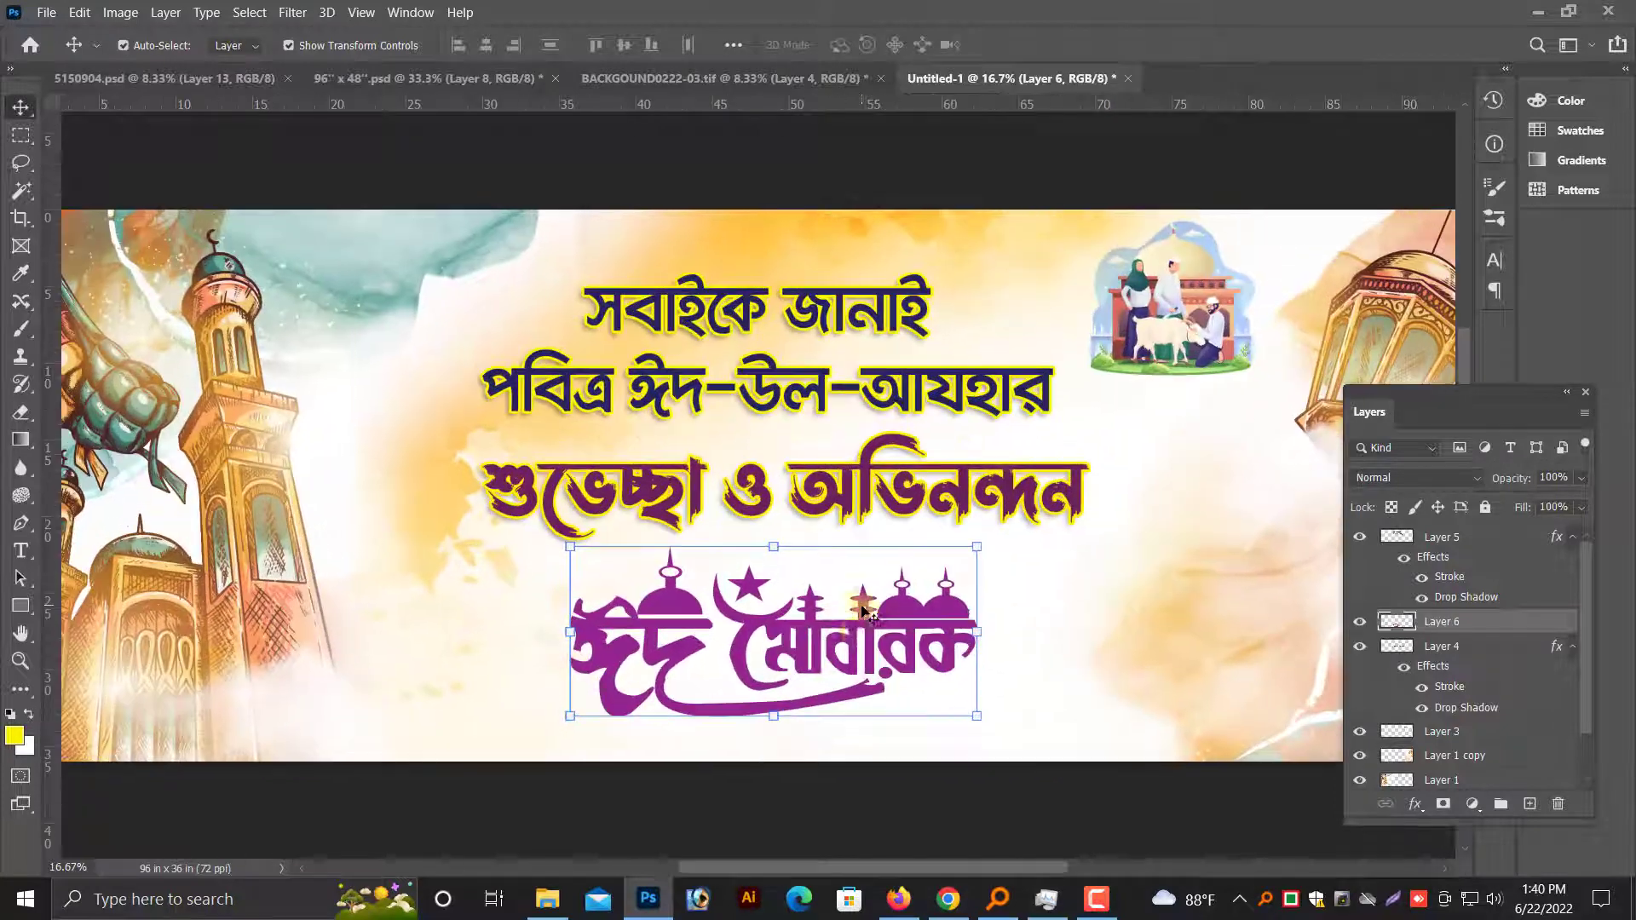
Enlarge the top-right family illustration on Layer 3 to about 113%.
click(1176, 341)
drag(1284, 395, 1313, 413)
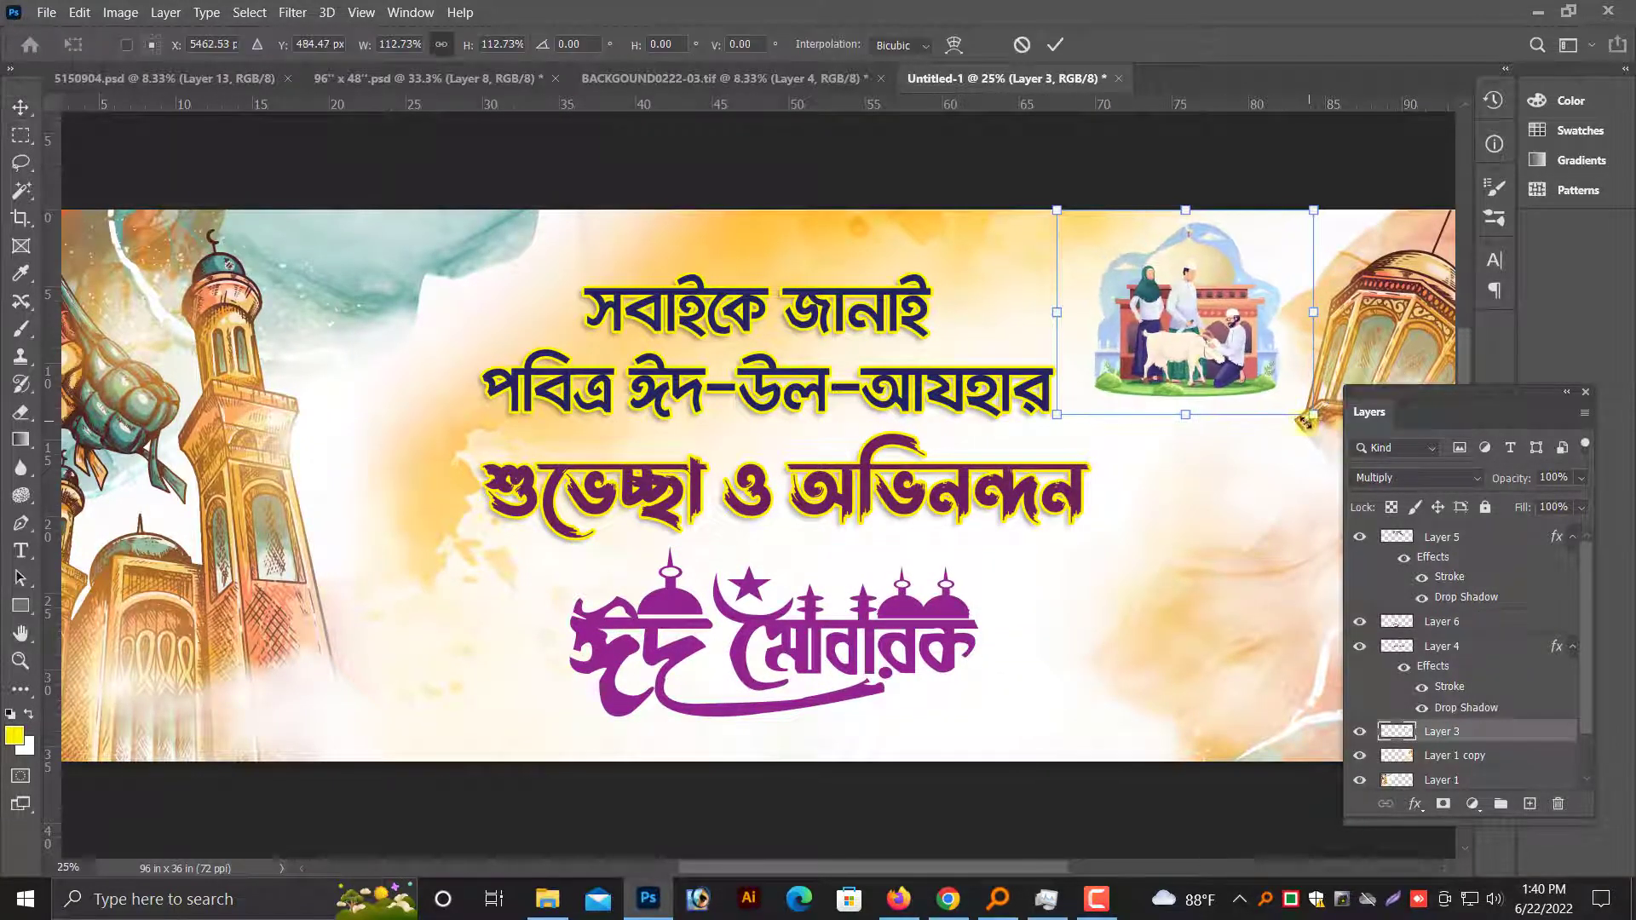
drag(1210, 352, 1206, 354)
key(Return)
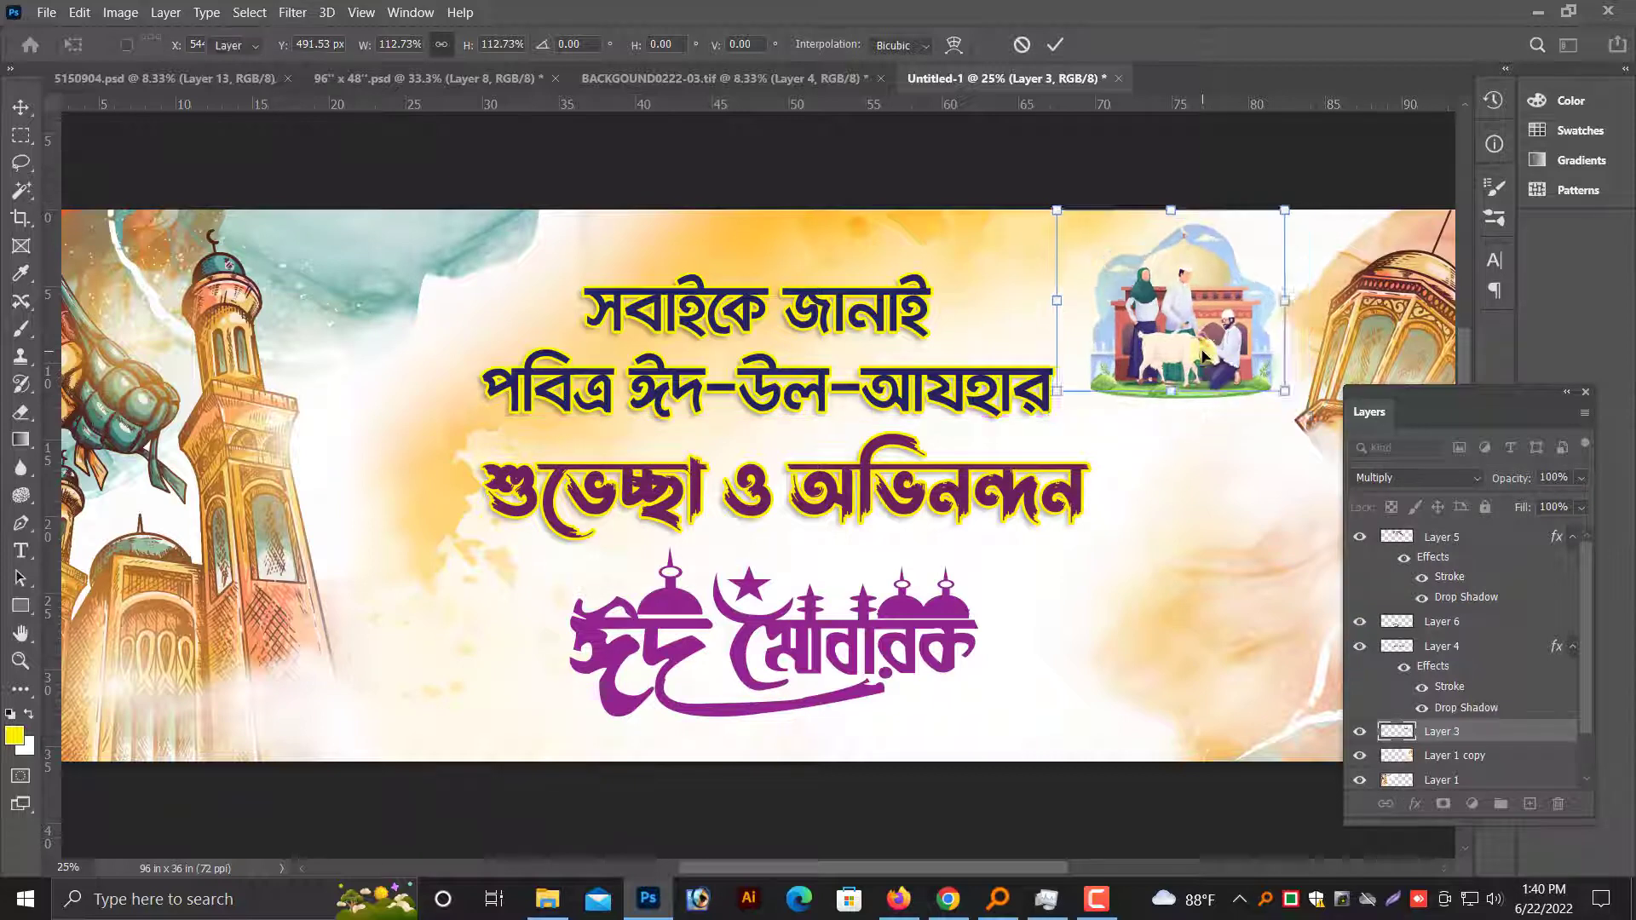
Nudge the Eid Mubarak layer slightly left and down.
right_click(809, 626)
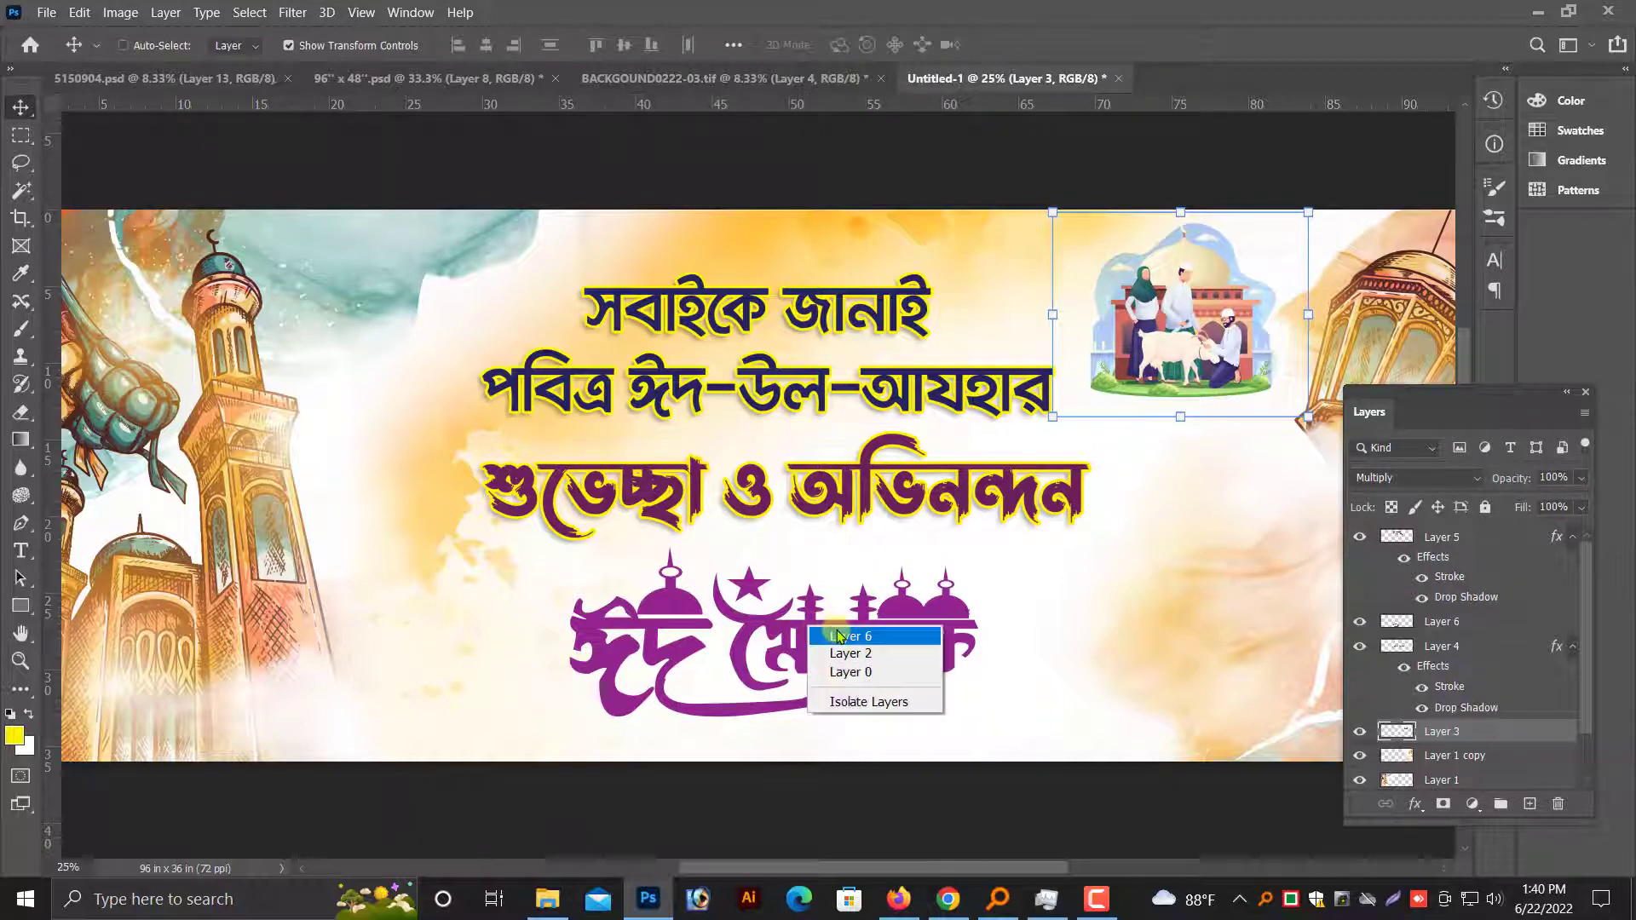
click(847, 631)
drag(794, 641, 778, 647)
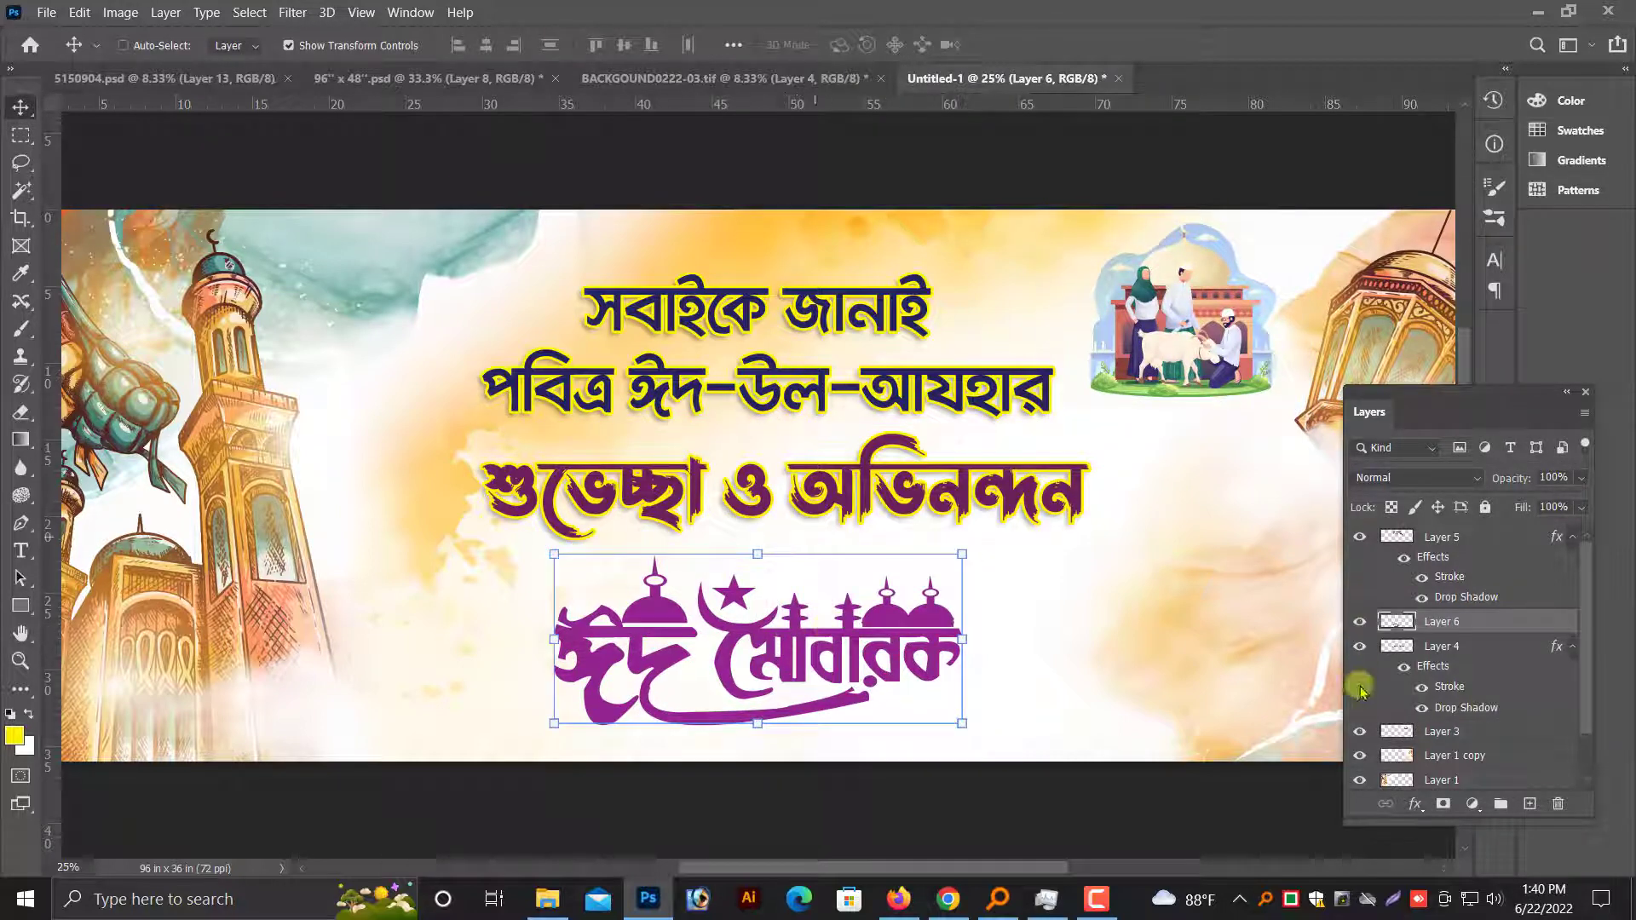
right_click(1445, 626)
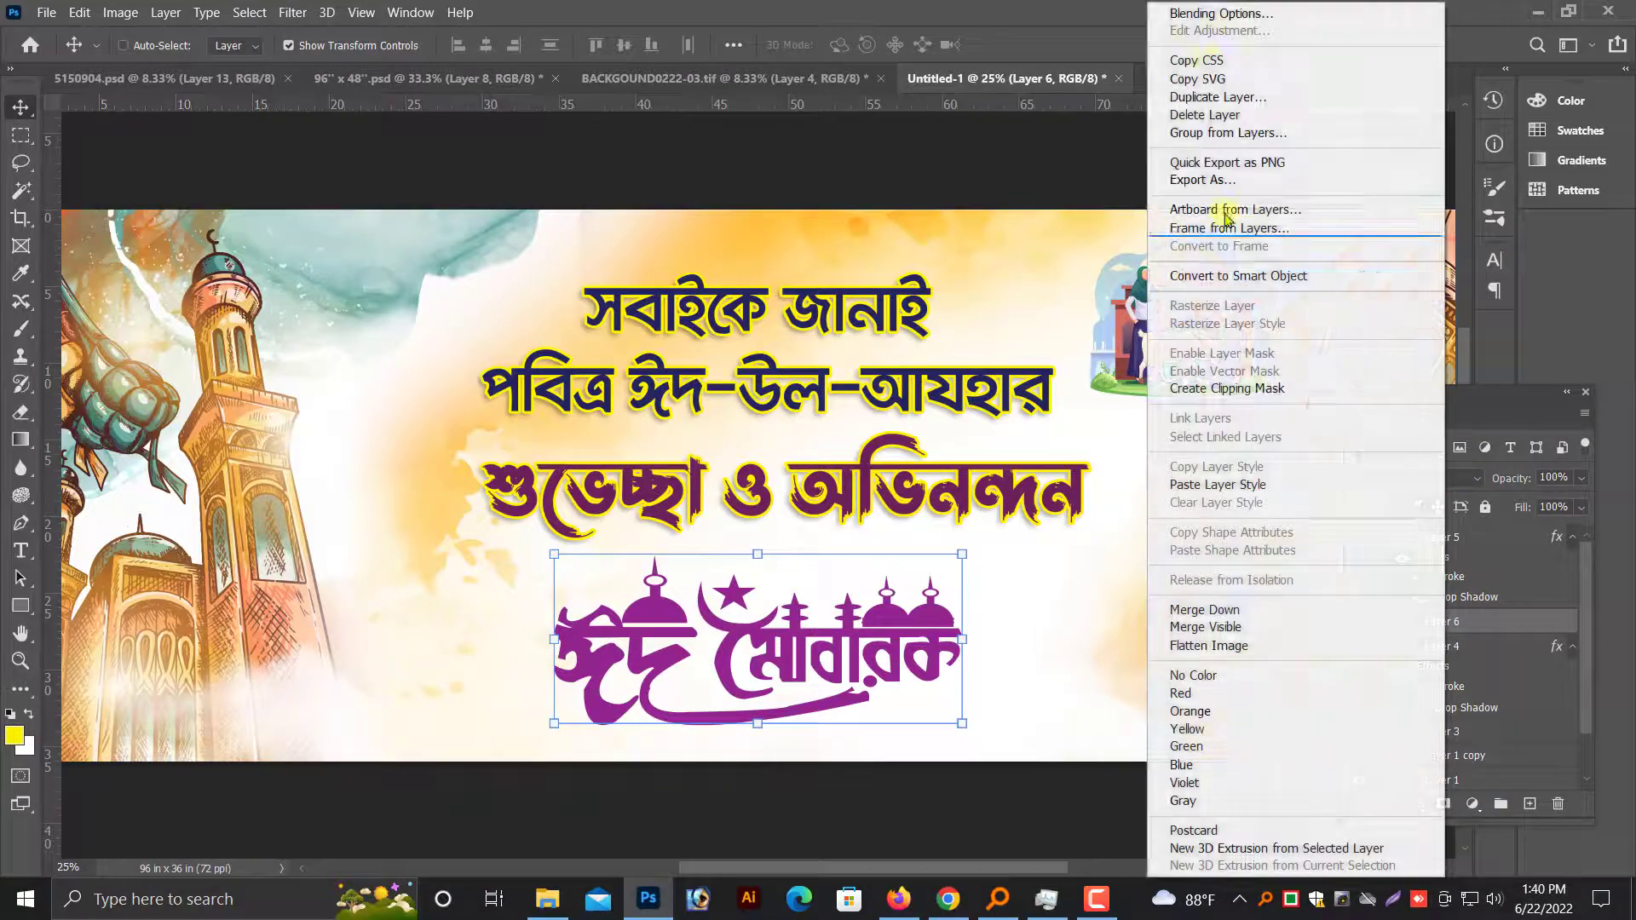
Add a gradient overlay to the Eid Mubarak calligraphy with a dark blue left stop.
click(1235, 15)
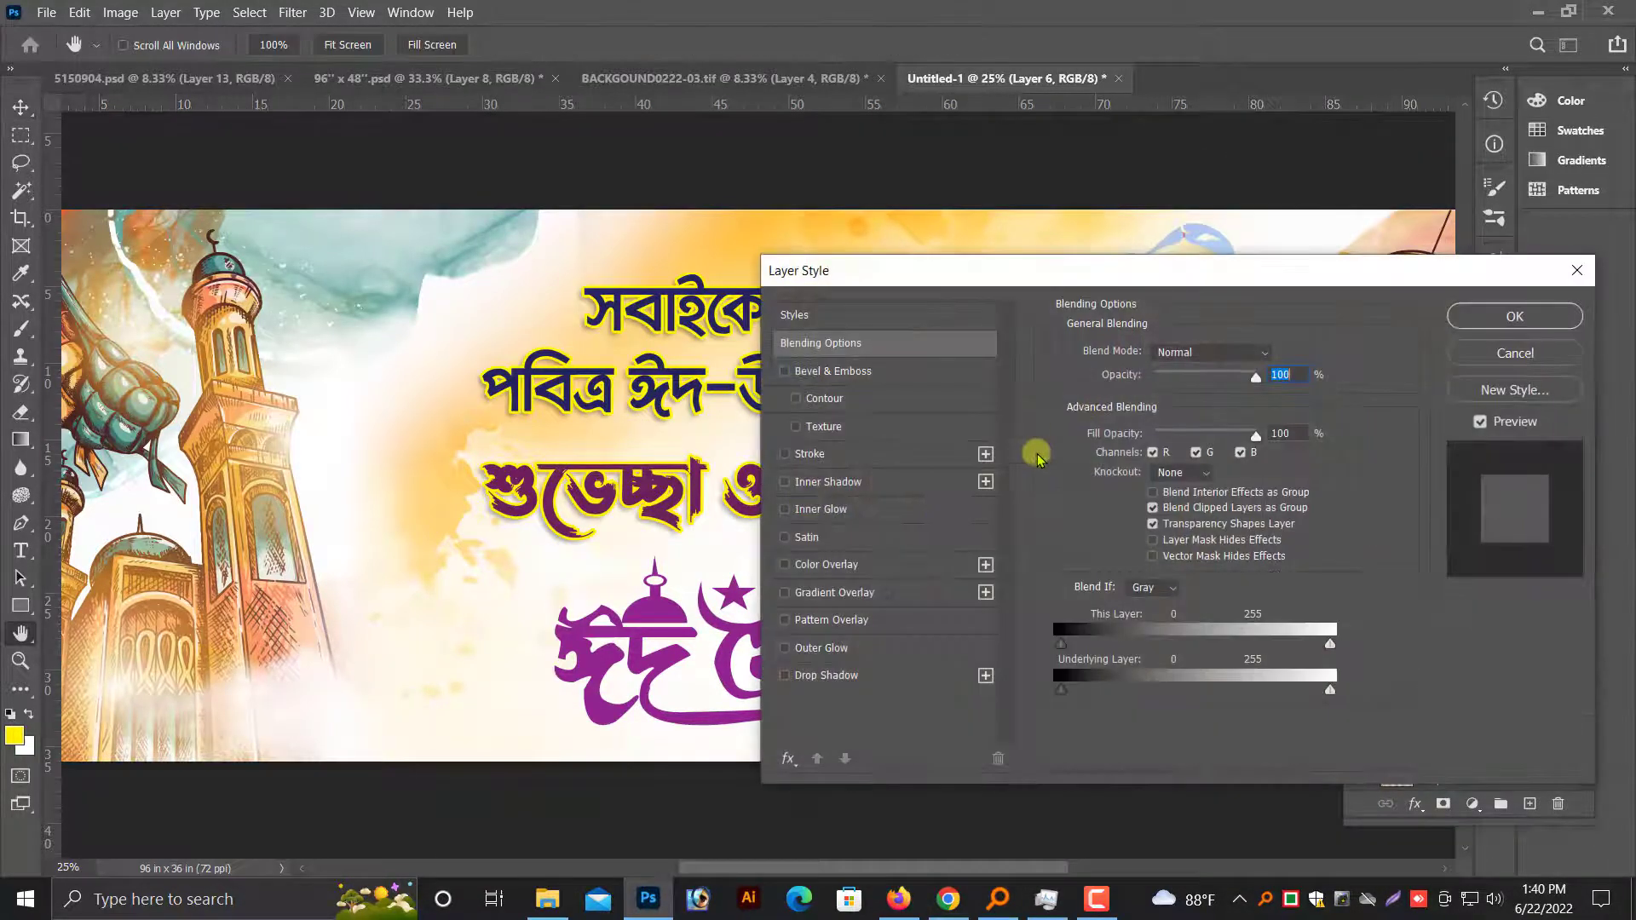
click(856, 595)
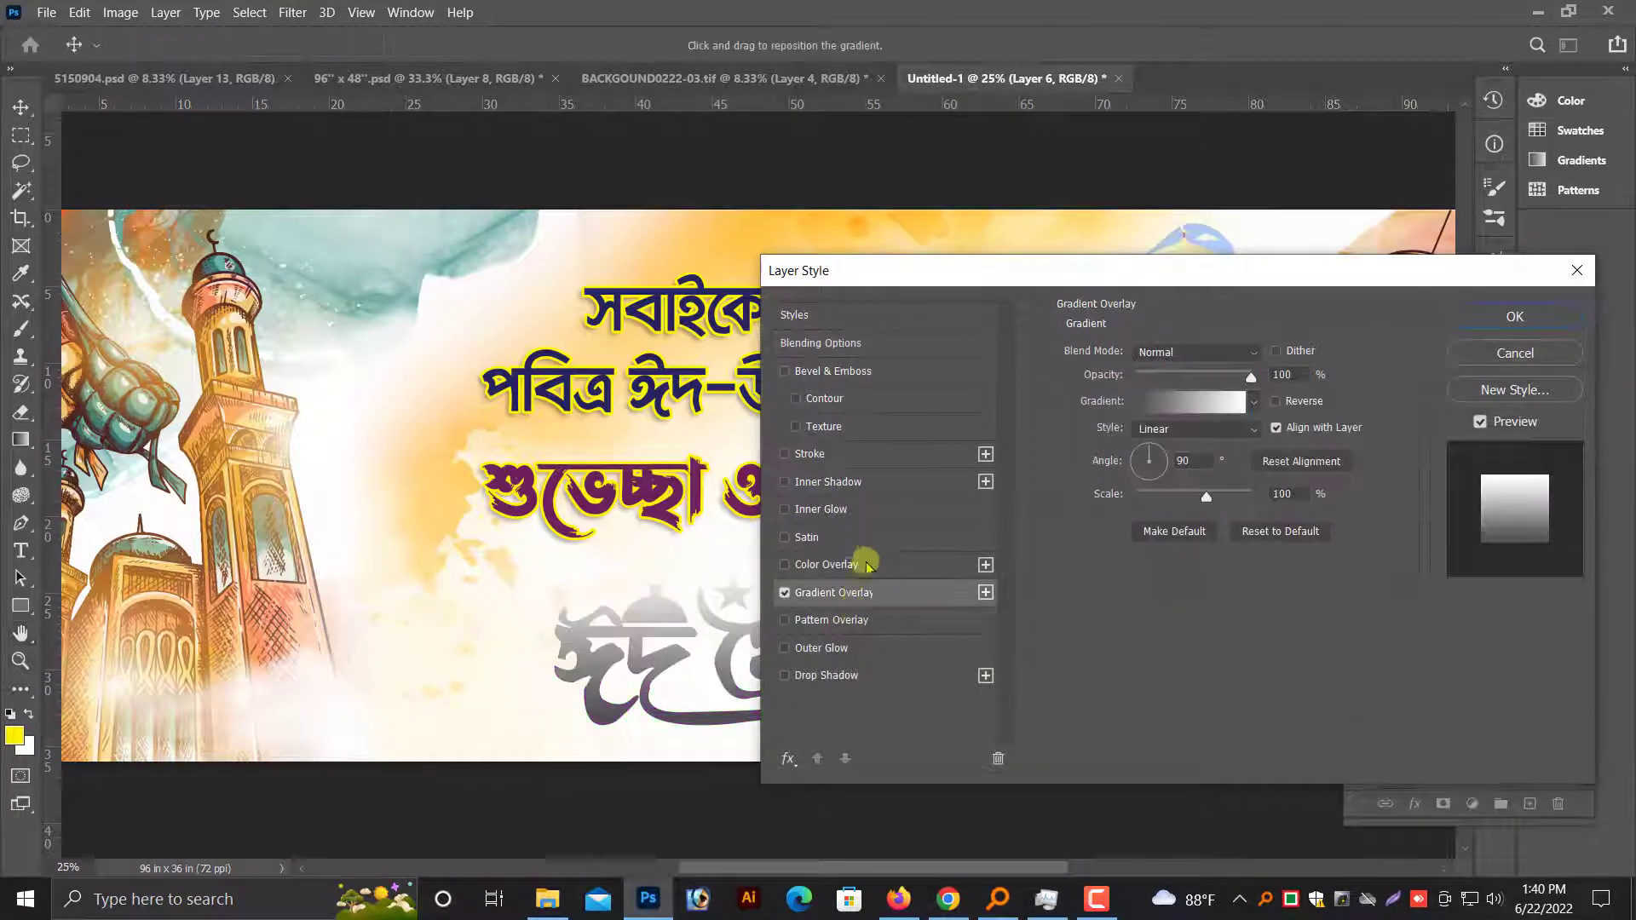
click(1177, 404)
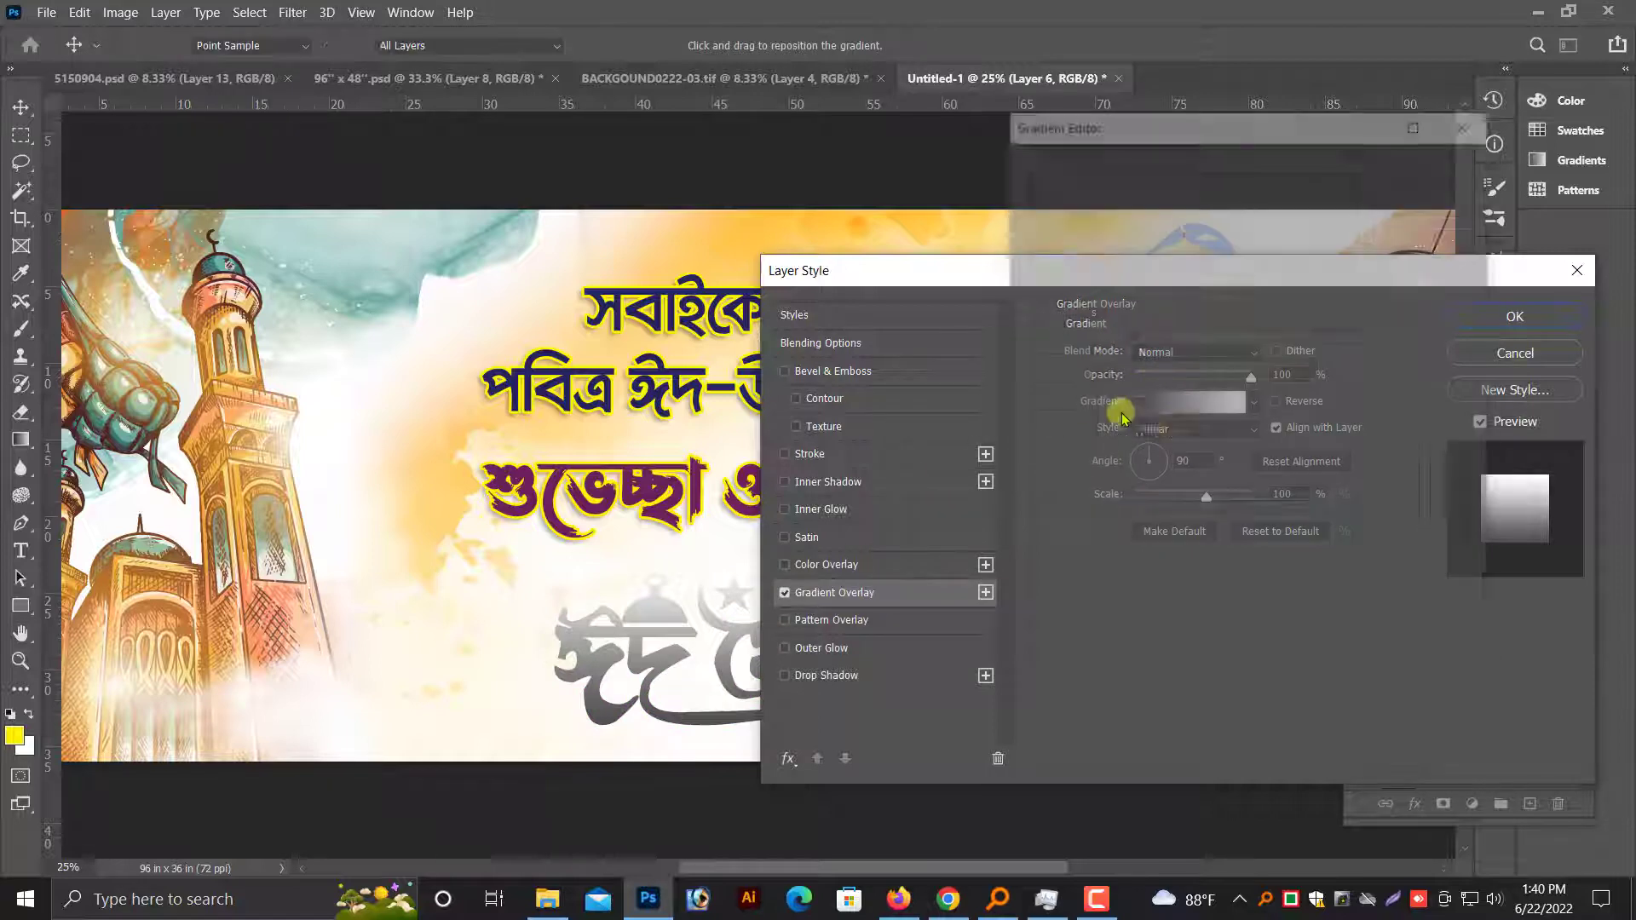
click(1032, 513)
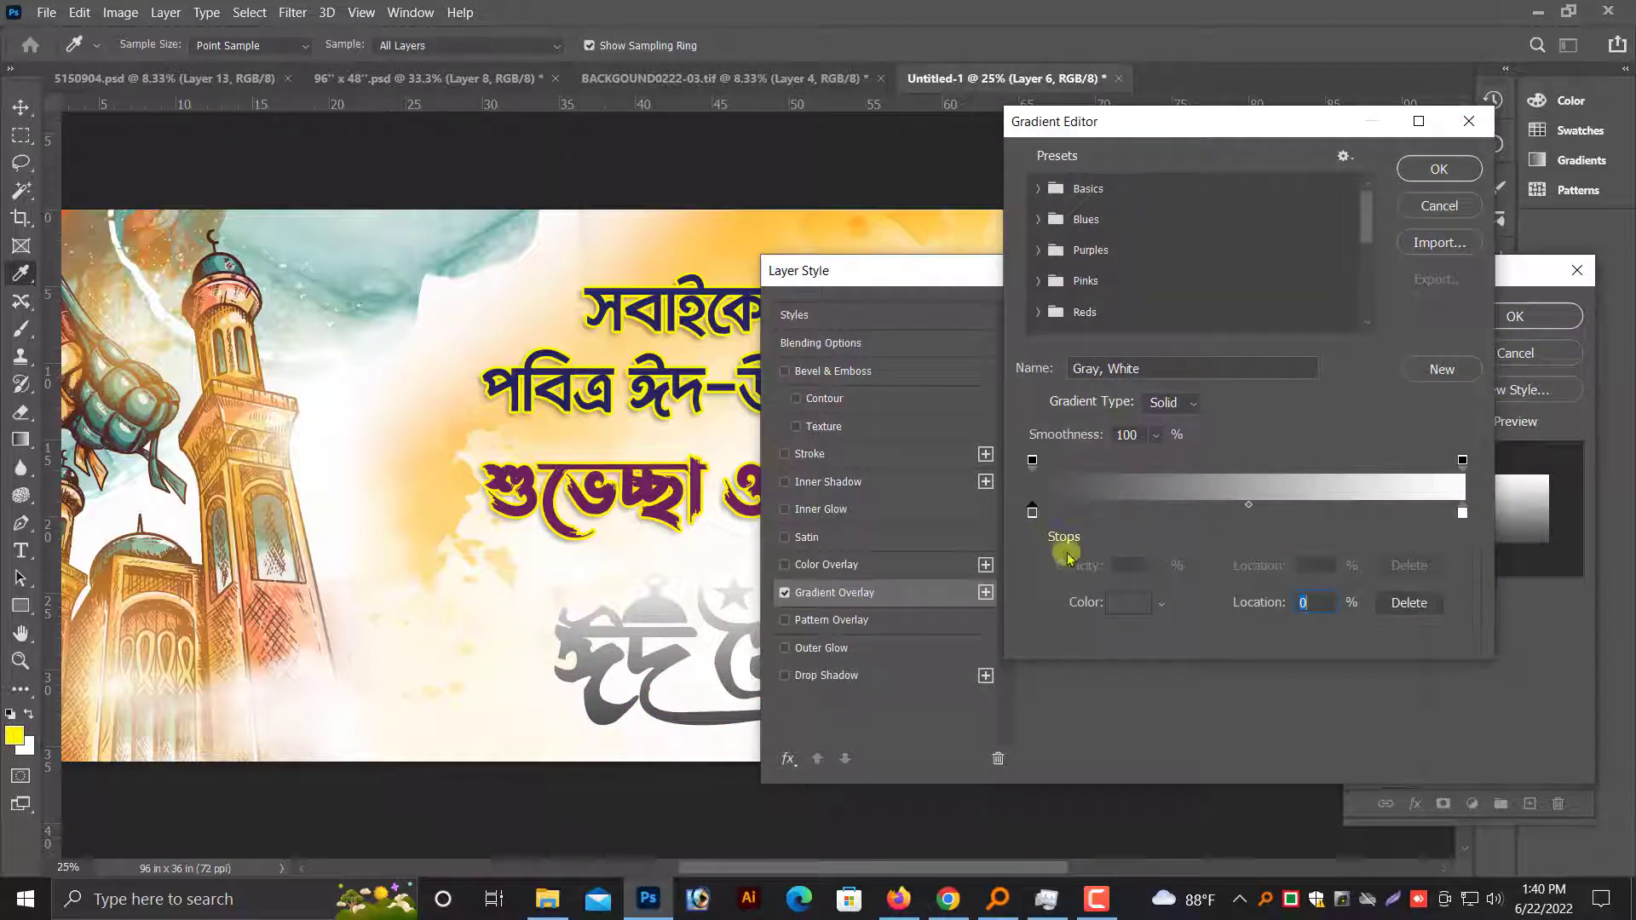
click(1129, 603)
drag(1023, 464, 1205, 307)
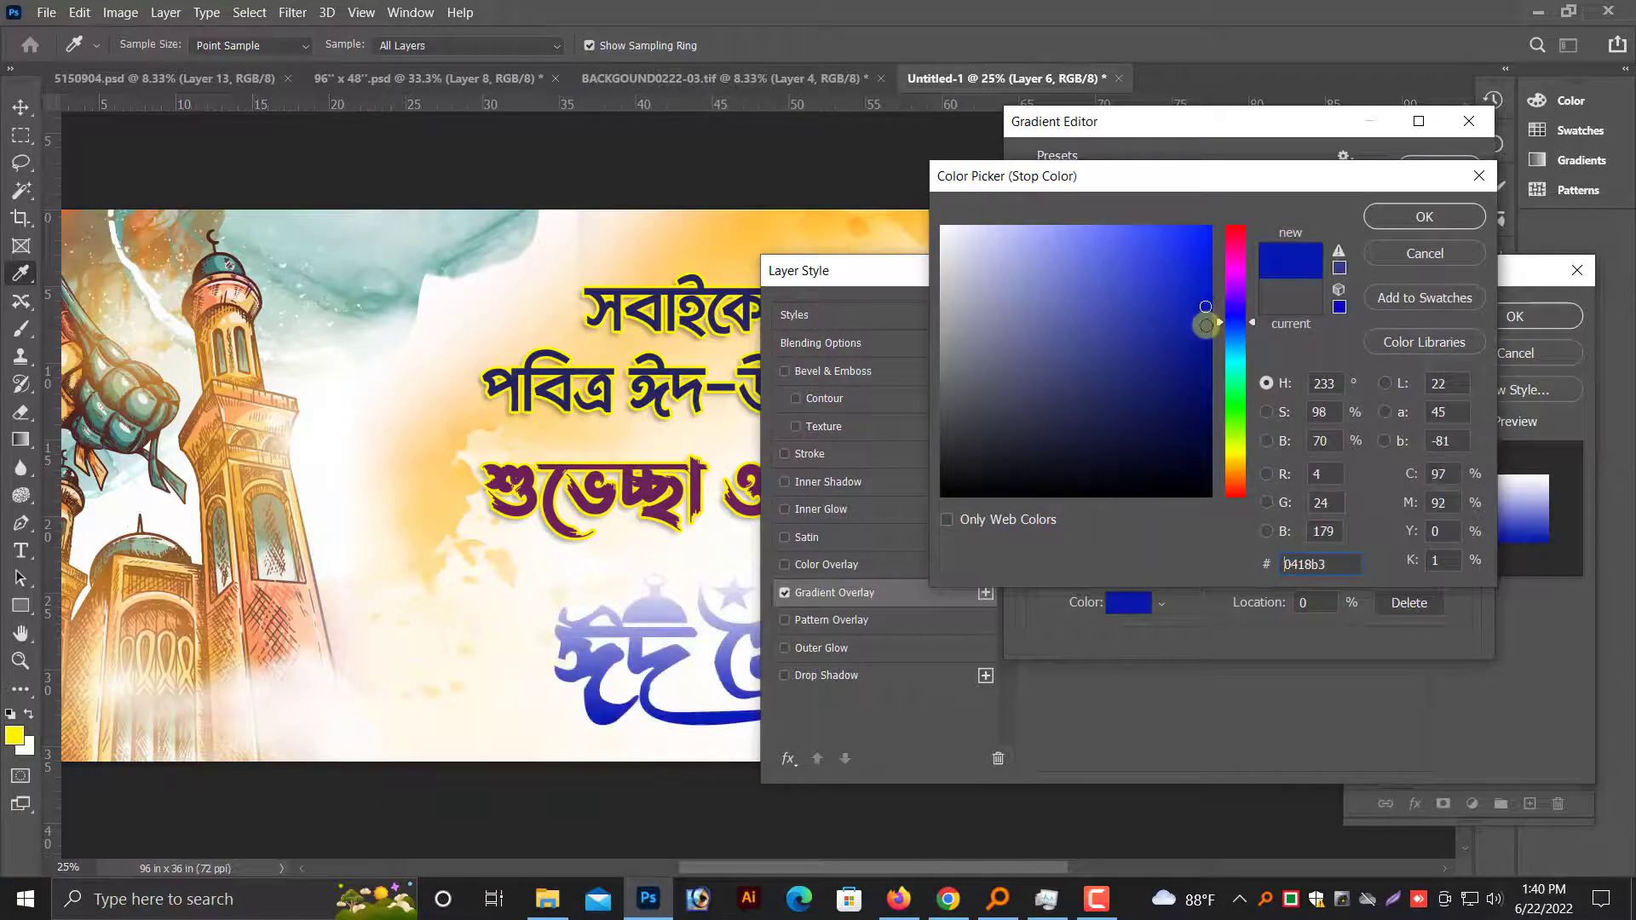
click(1207, 347)
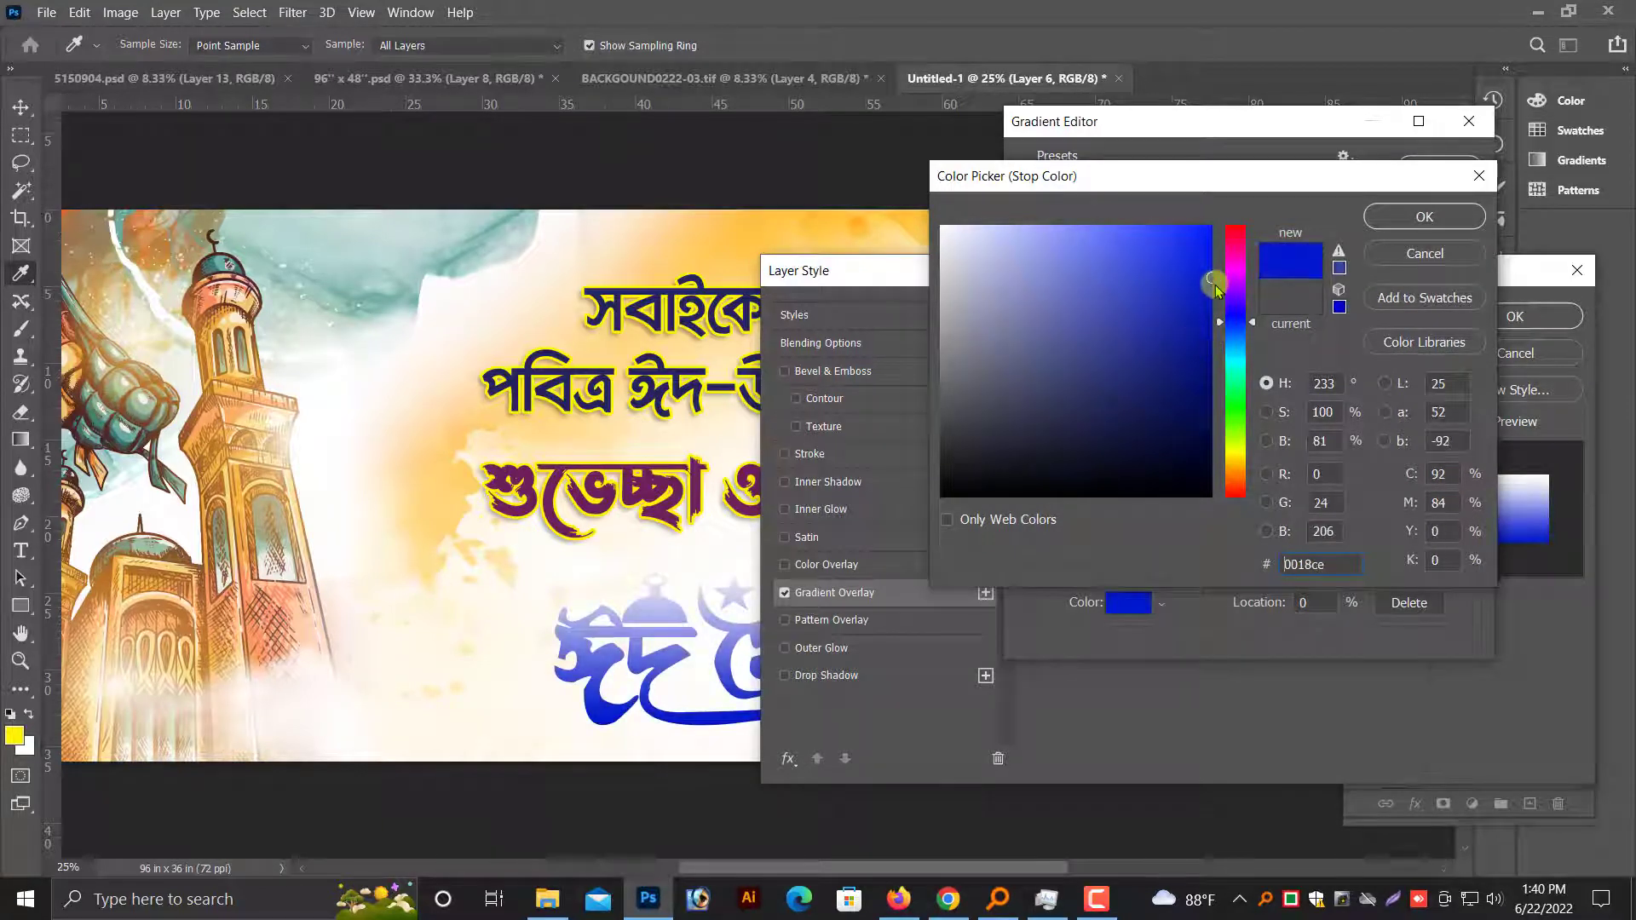
click(1425, 217)
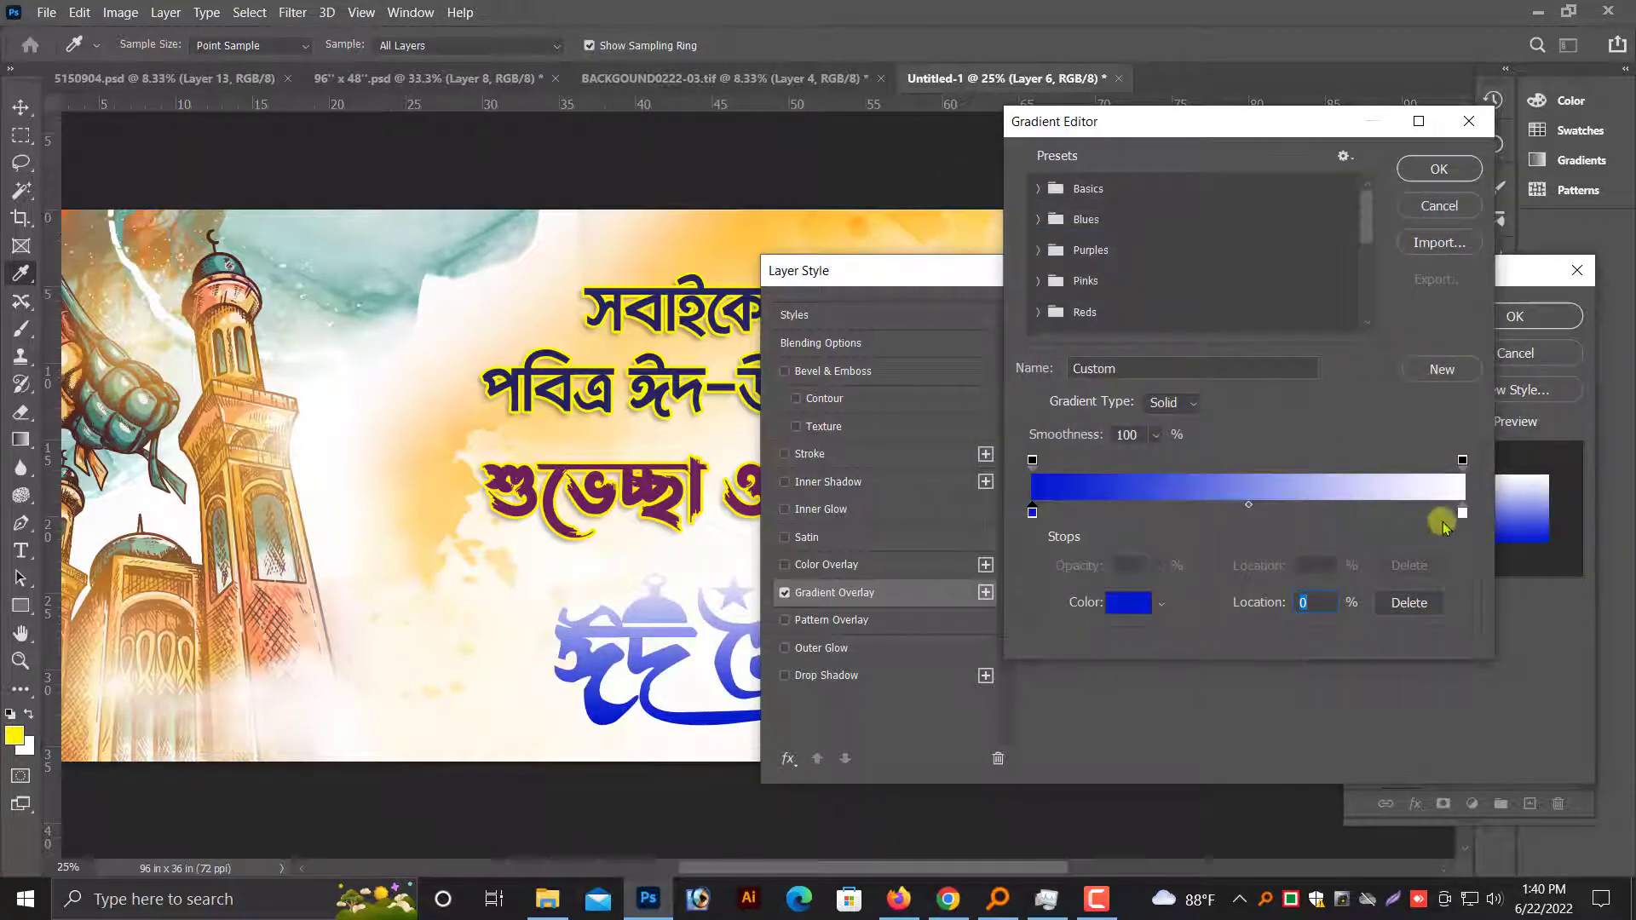
Set the gradient's right stop to bright blue #0095f4 and accept the gradient.
click(1462, 513)
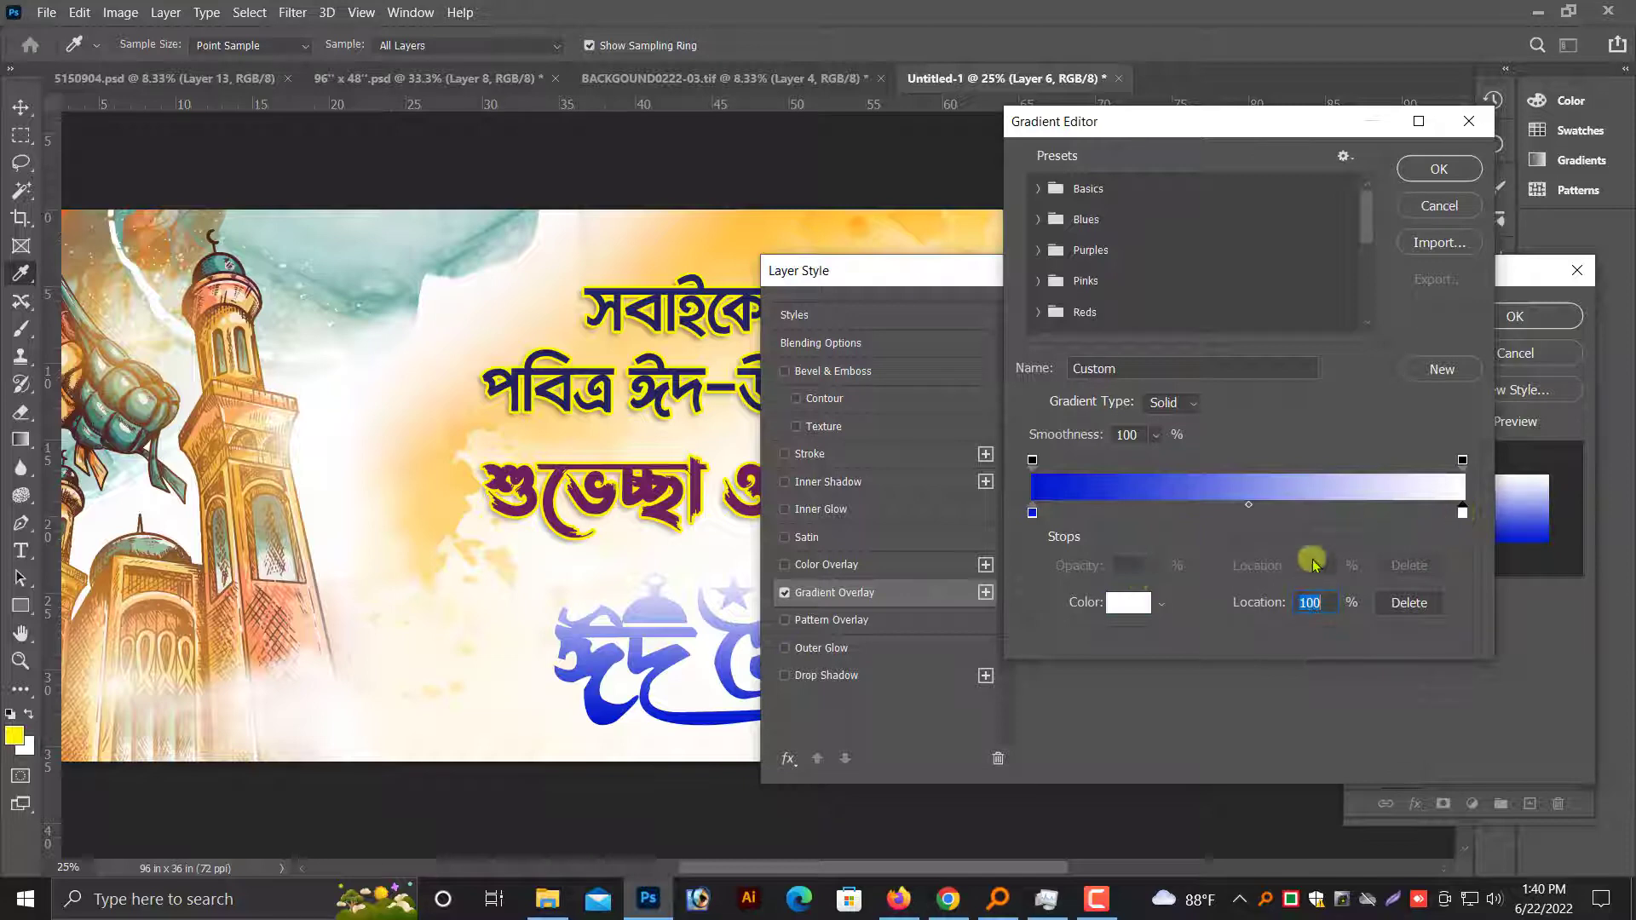
click(1126, 603)
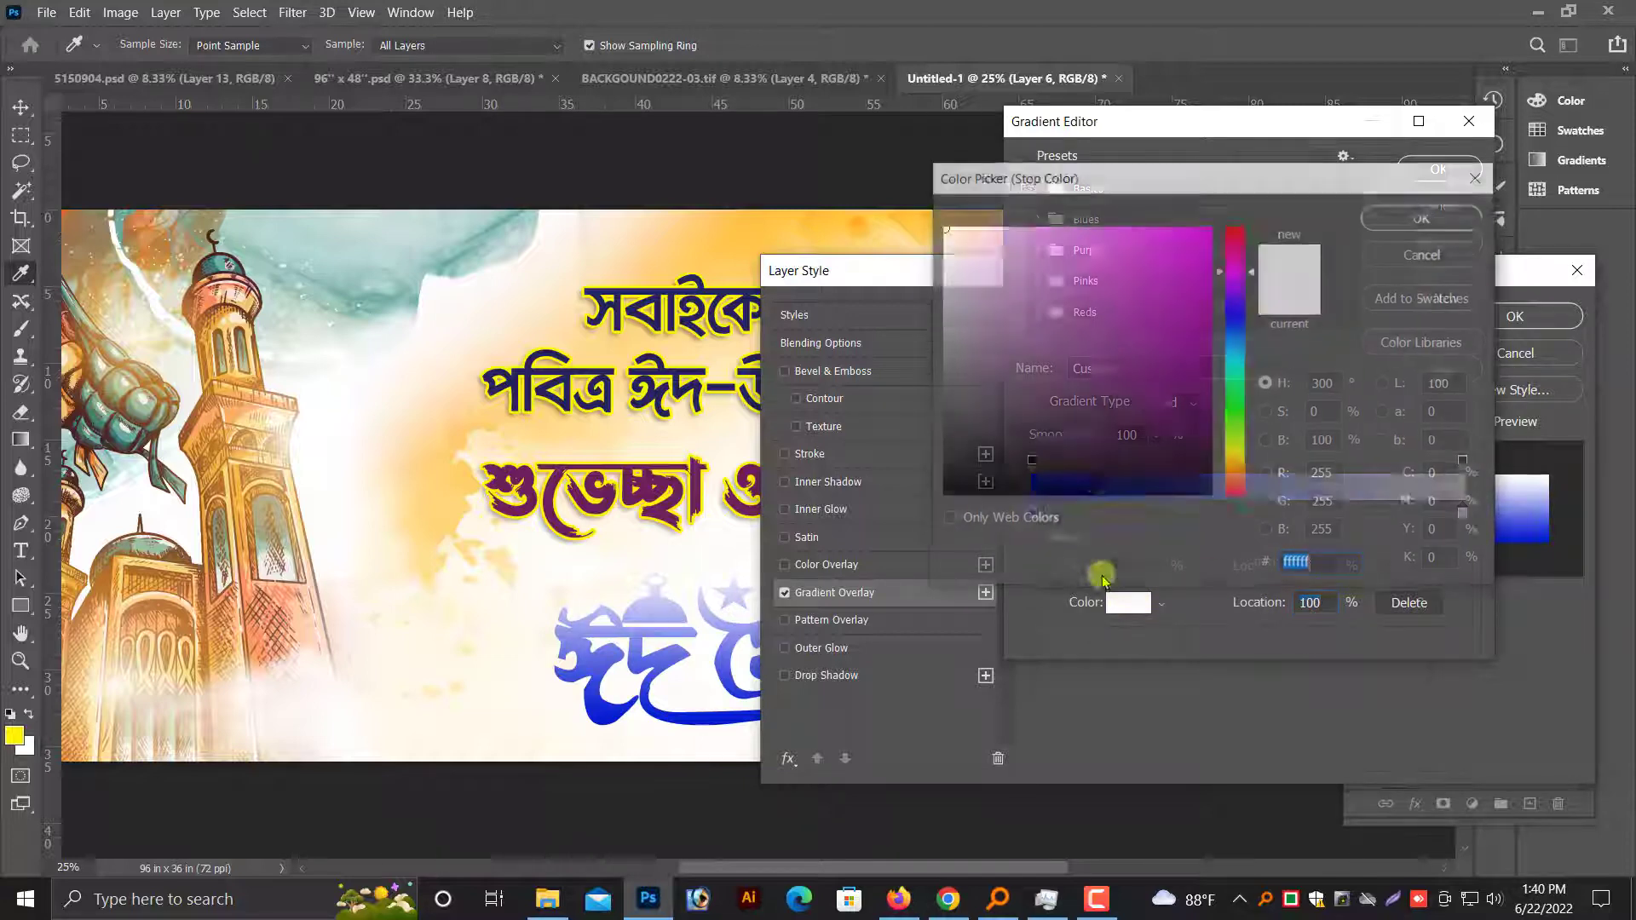
click(1234, 345)
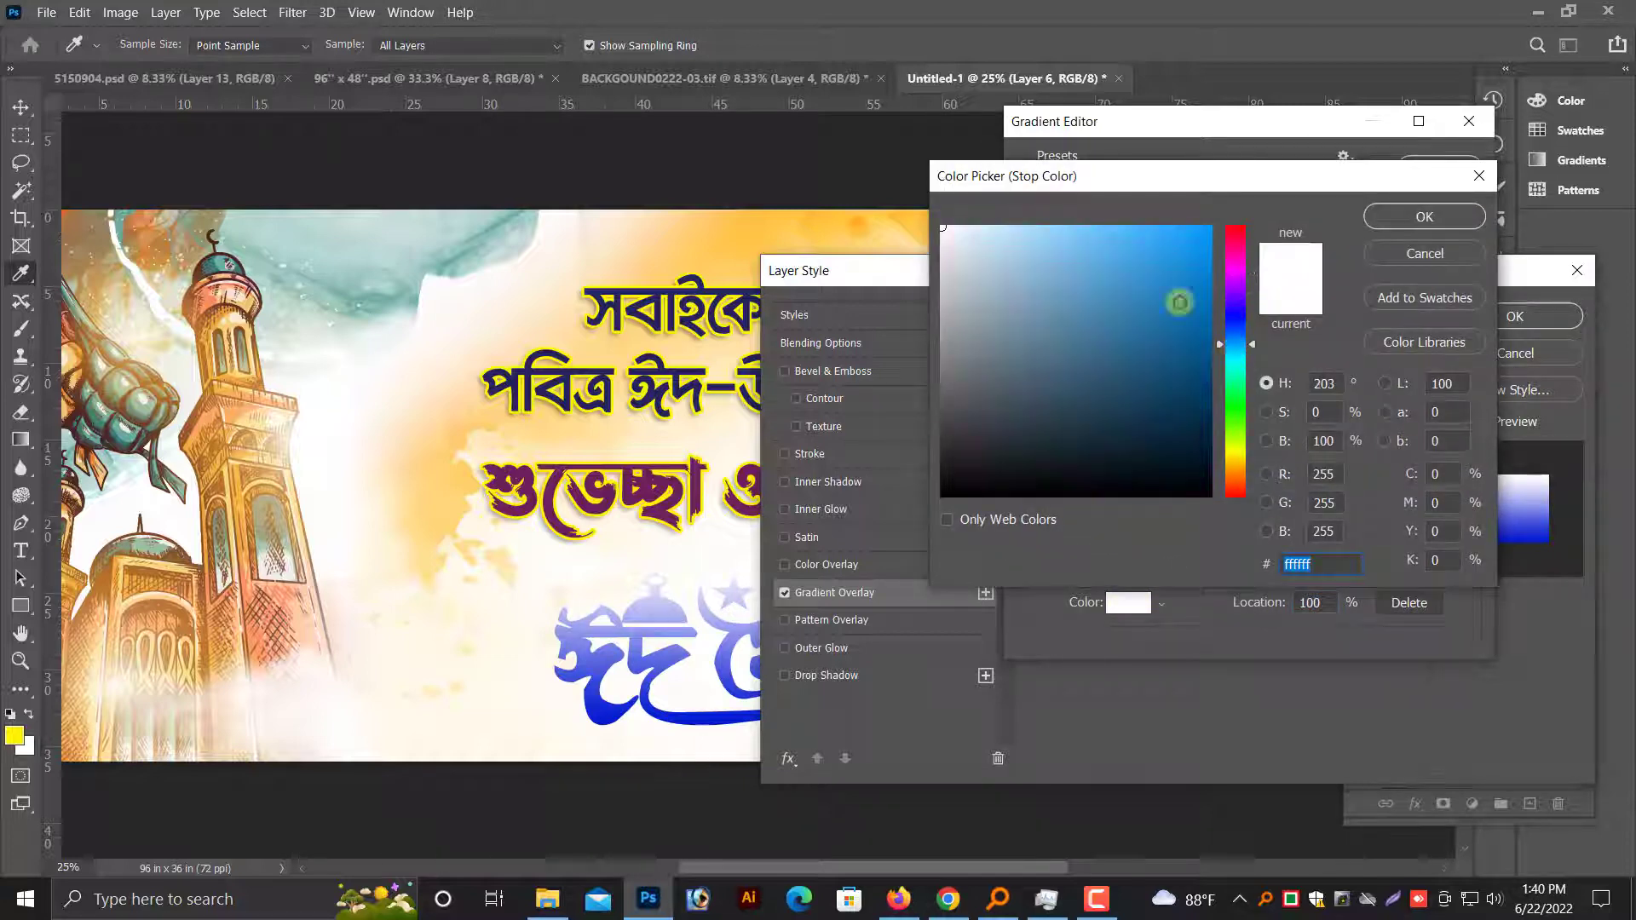
click(1210, 237)
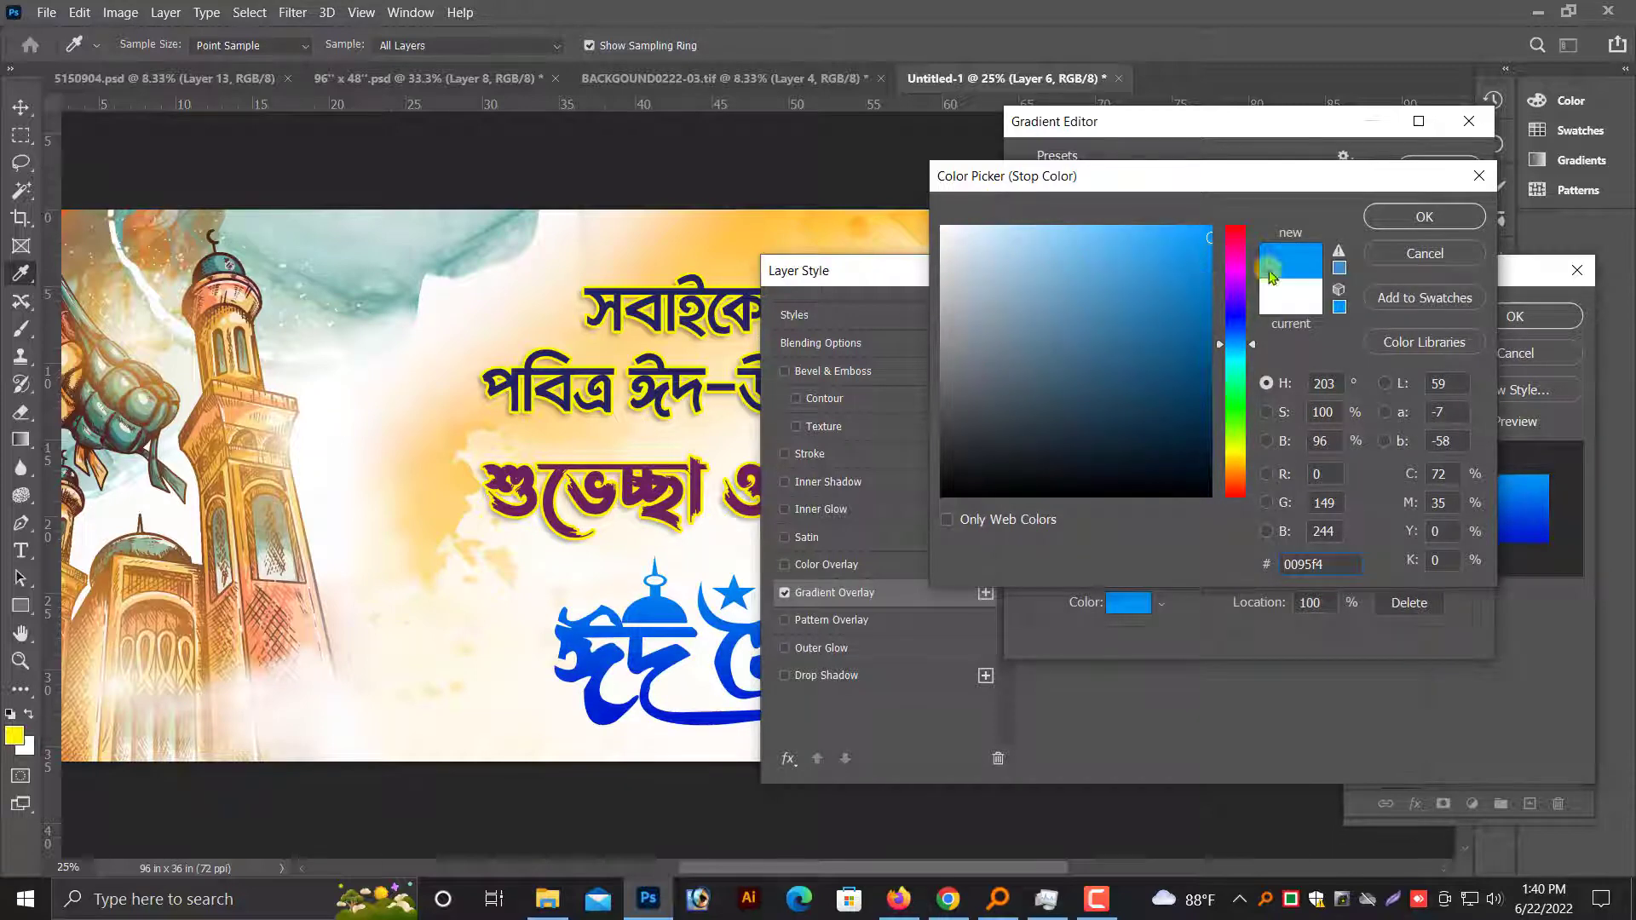
click(1398, 215)
click(1431, 184)
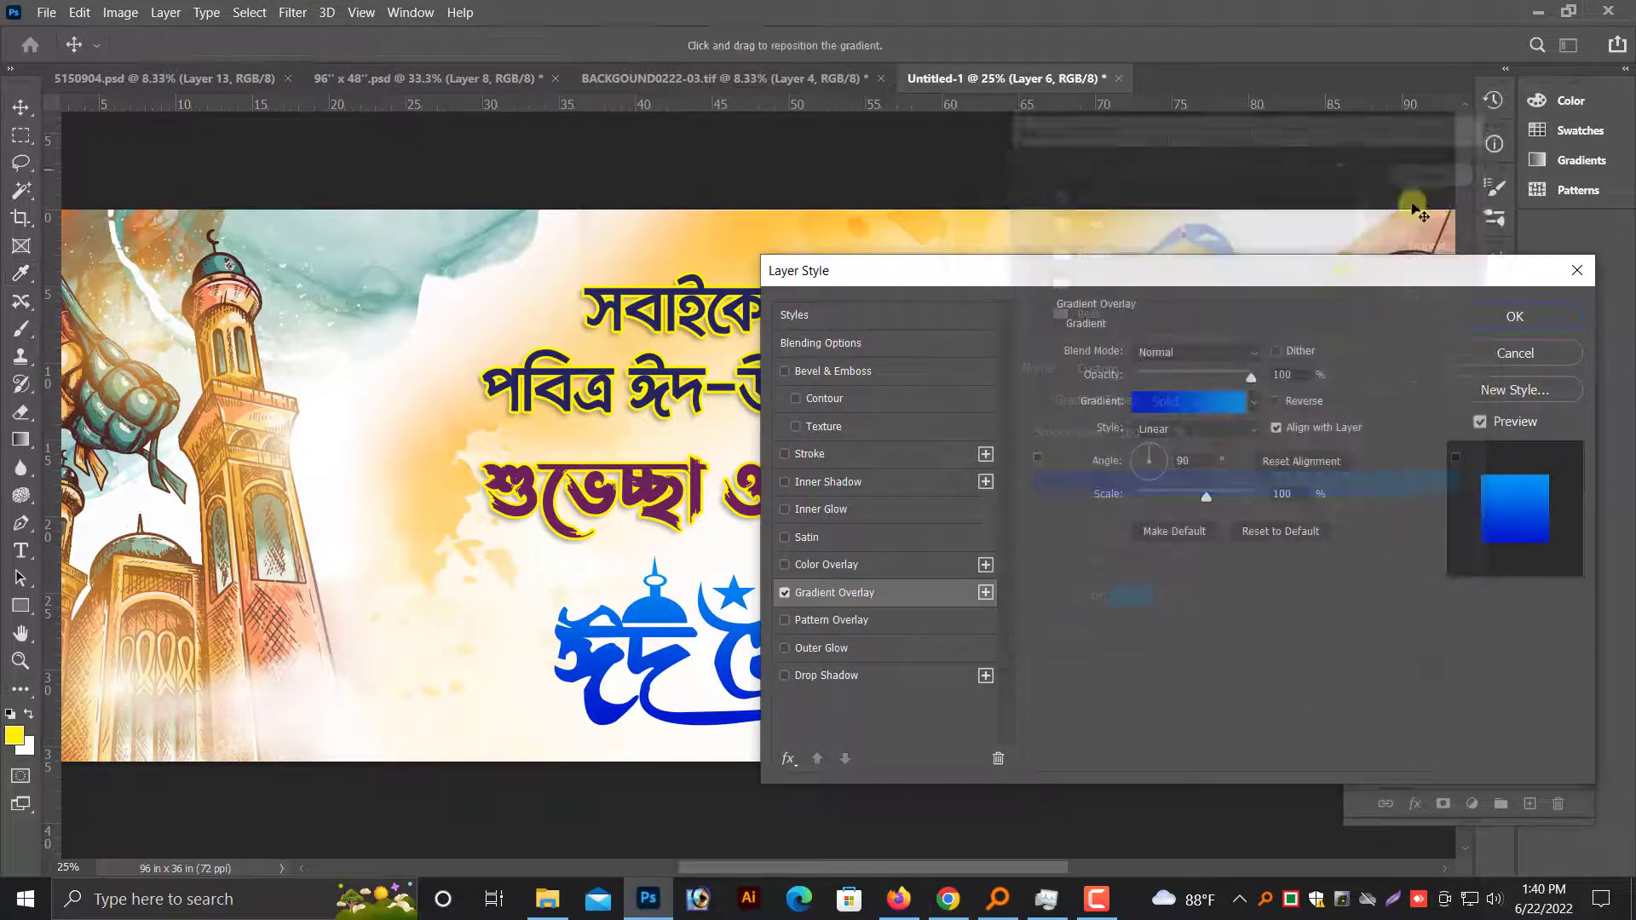
Apply the gradient overlay to Layer 6, then undo an accidental purple style paste.
click(1467, 321)
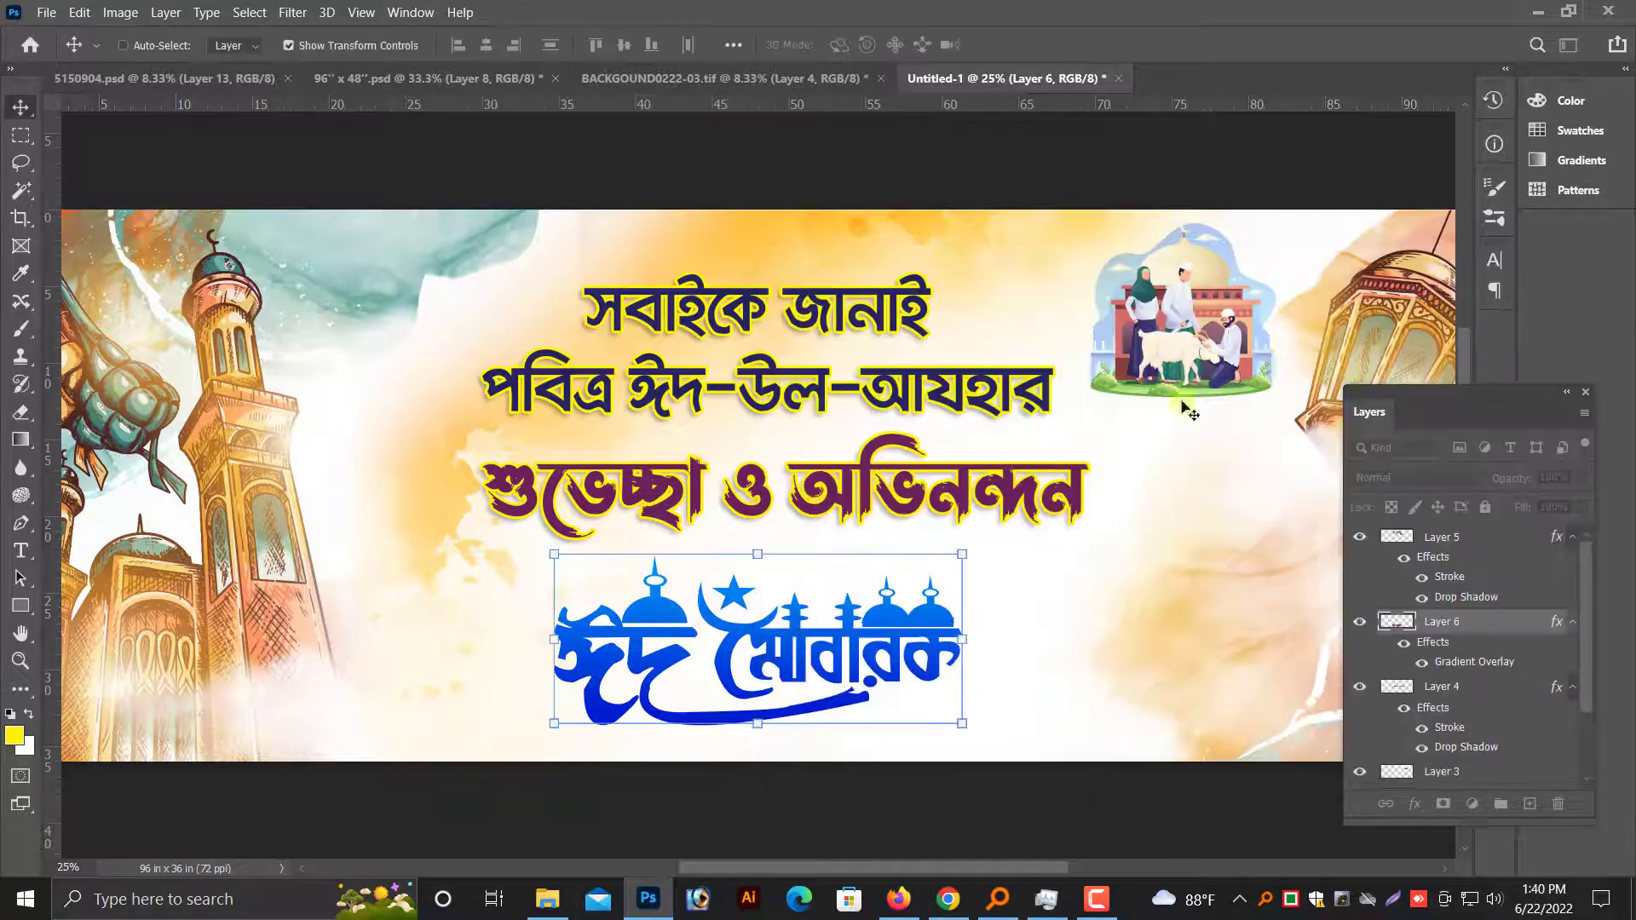
click(1441, 622)
right_click(1443, 628)
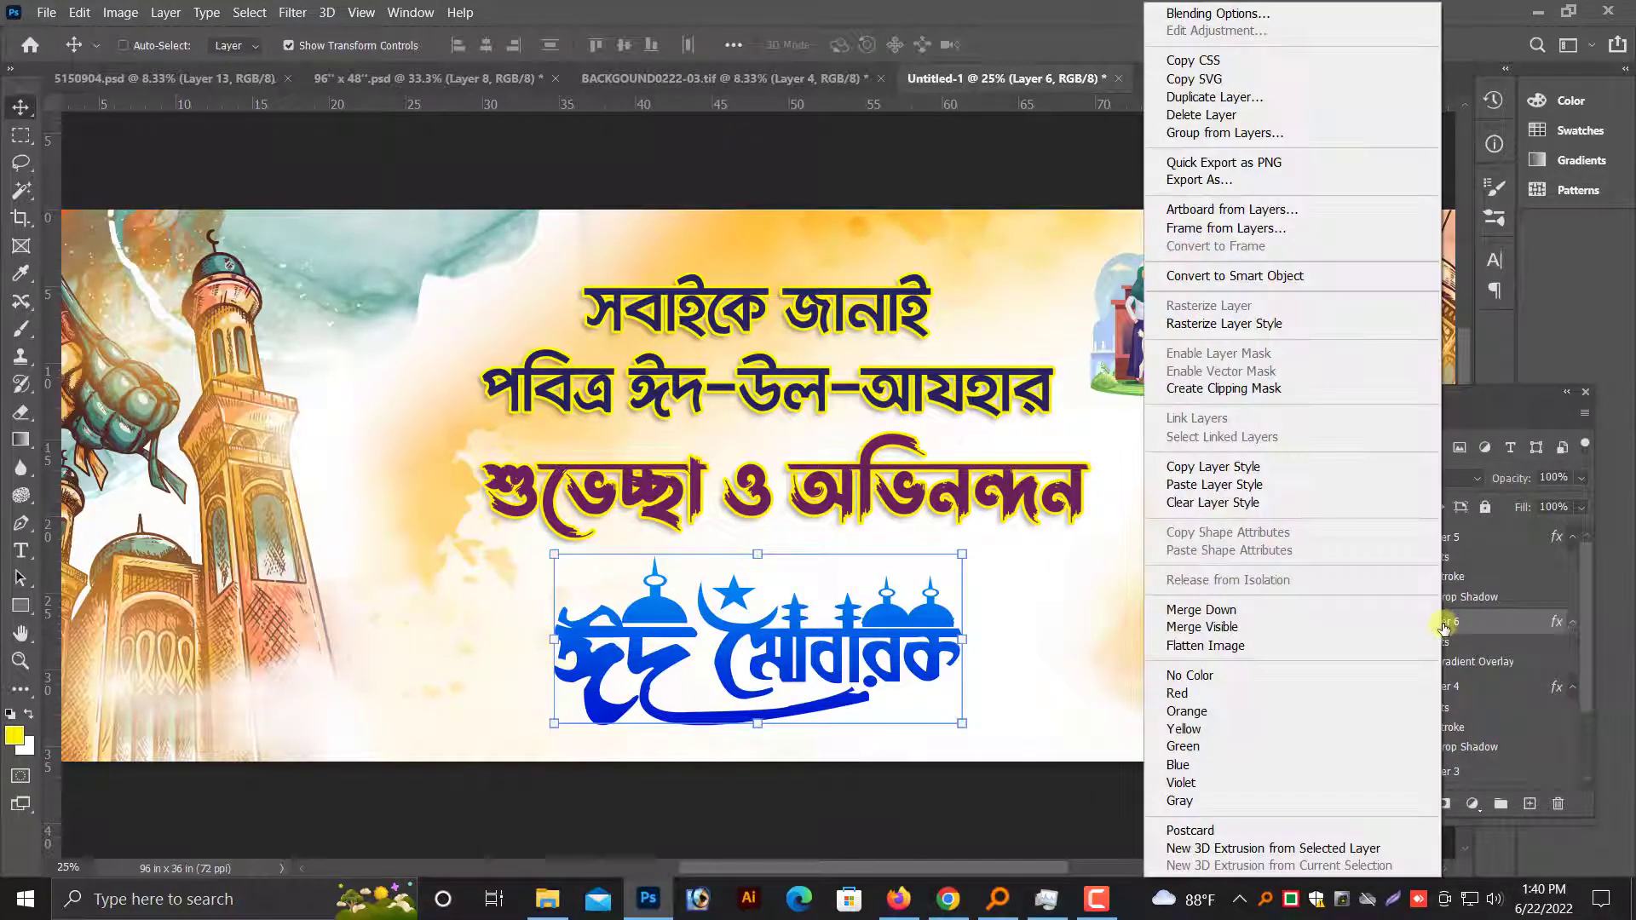
click(1184, 484)
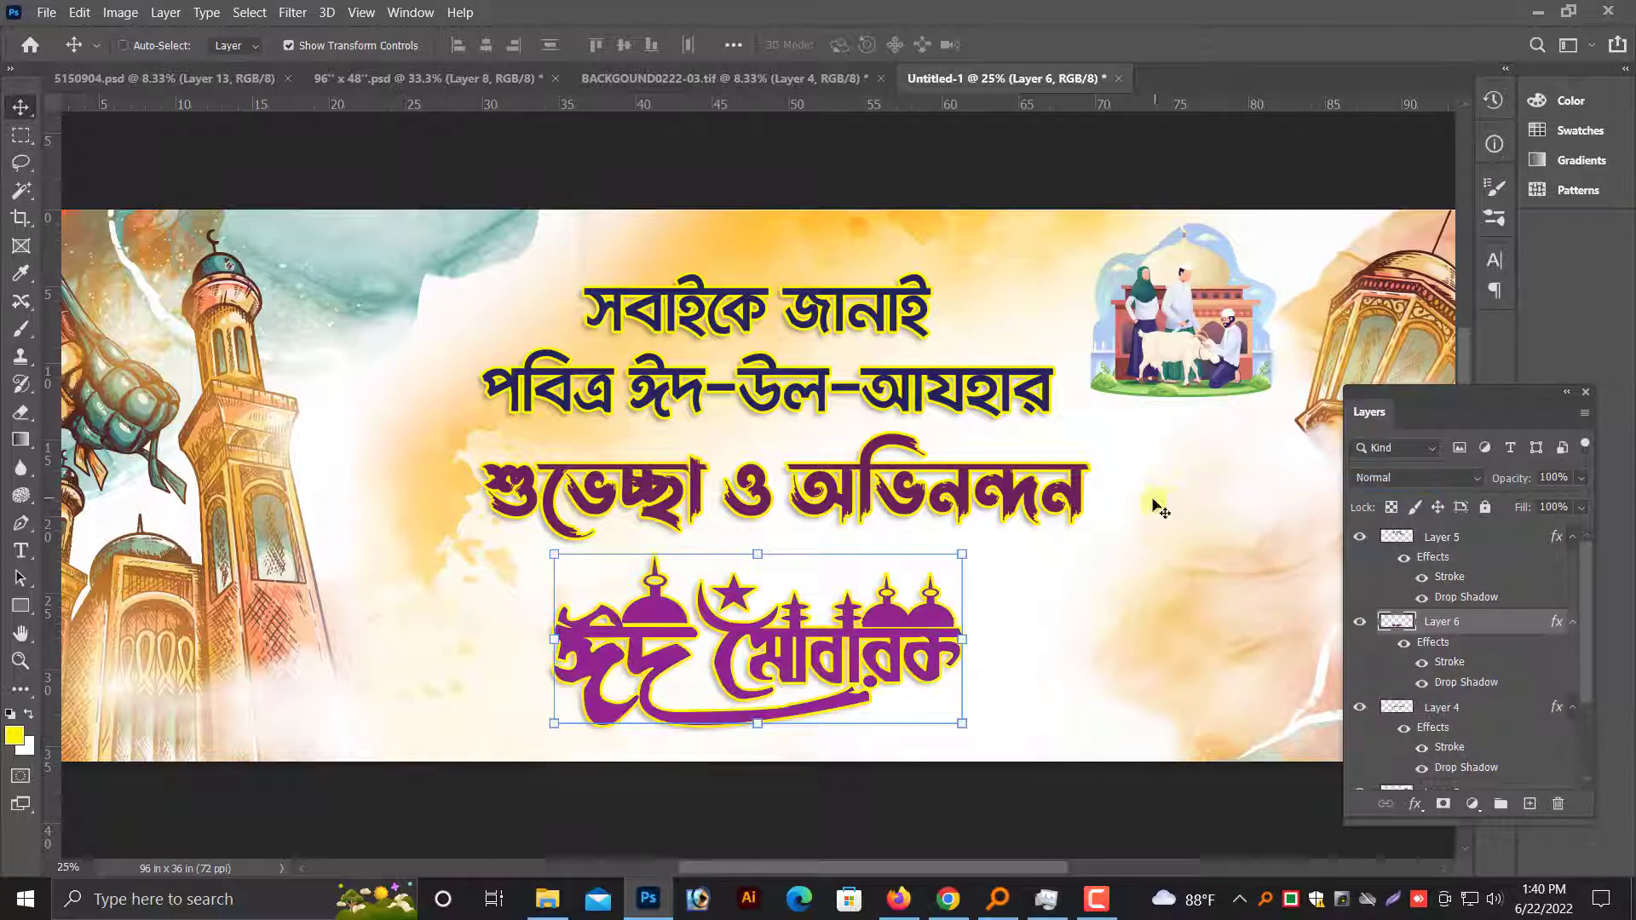
key(ctrl+z)
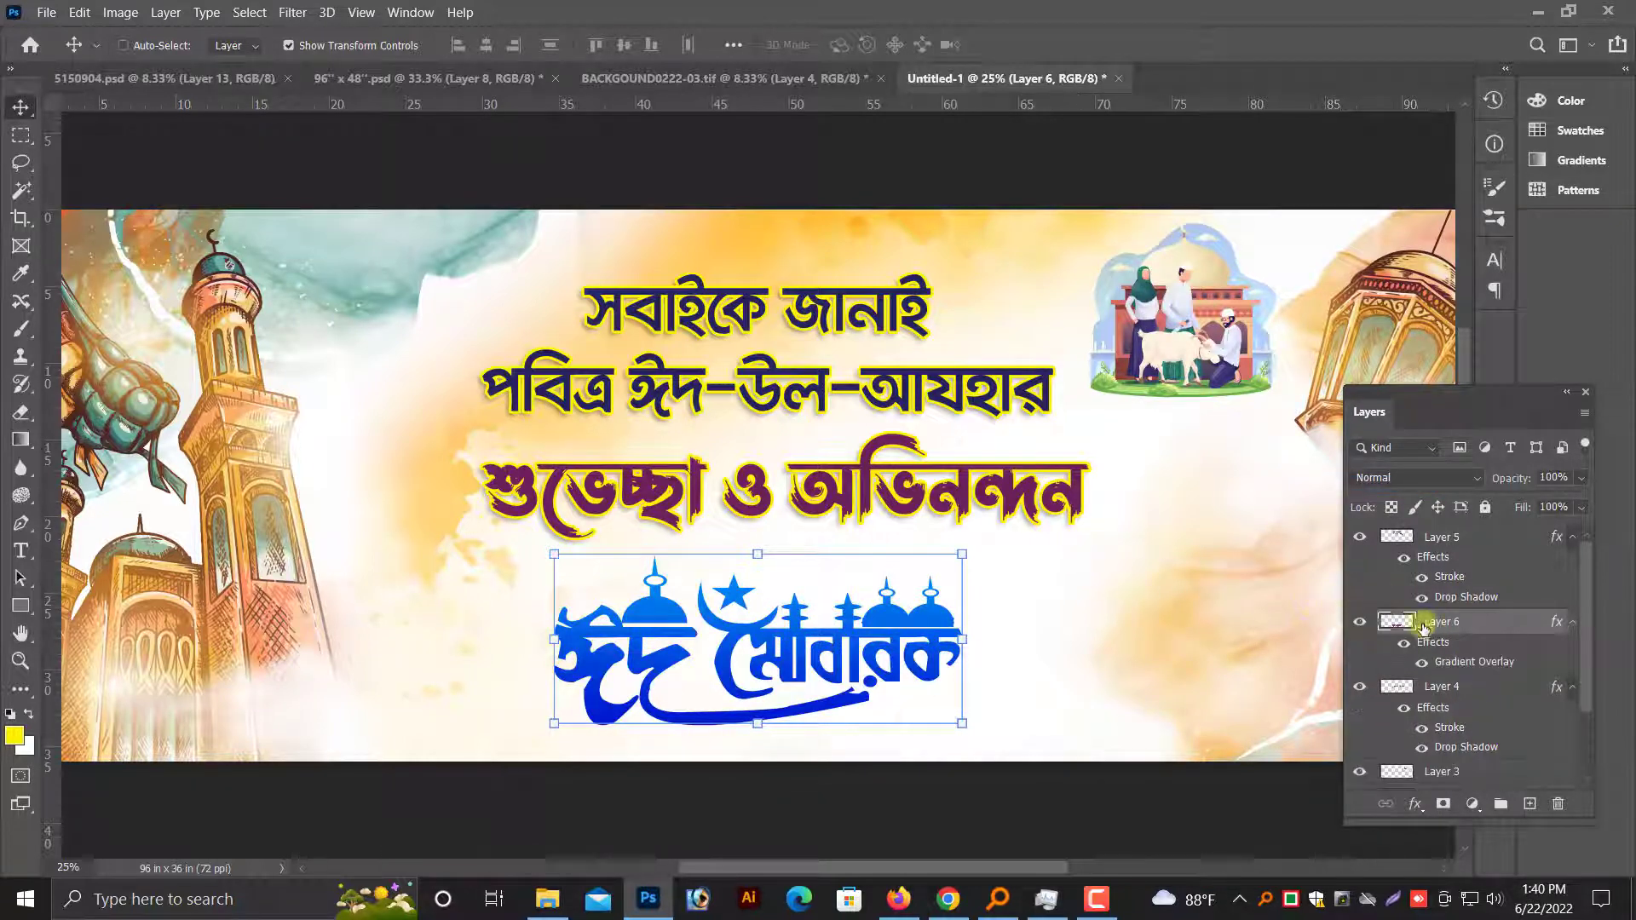
Enable Bevel & Emboss (Emboss, Chisel Hard) and a Stroke on Layer 6.
right_click(1443, 622)
click(1222, 13)
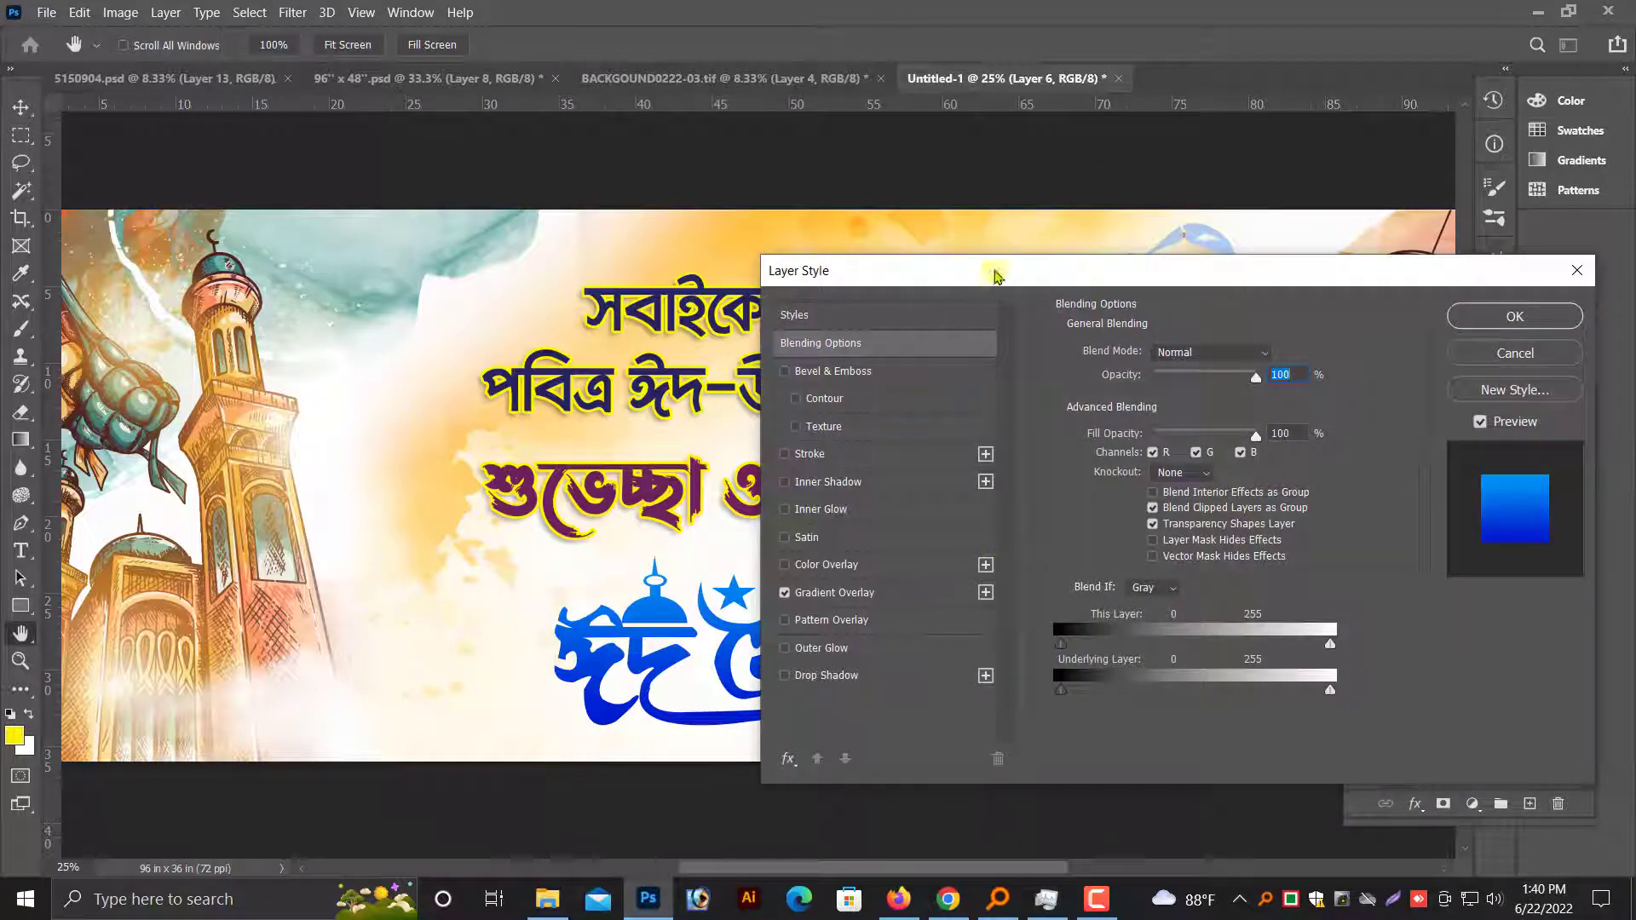
drag(993, 273, 1189, 156)
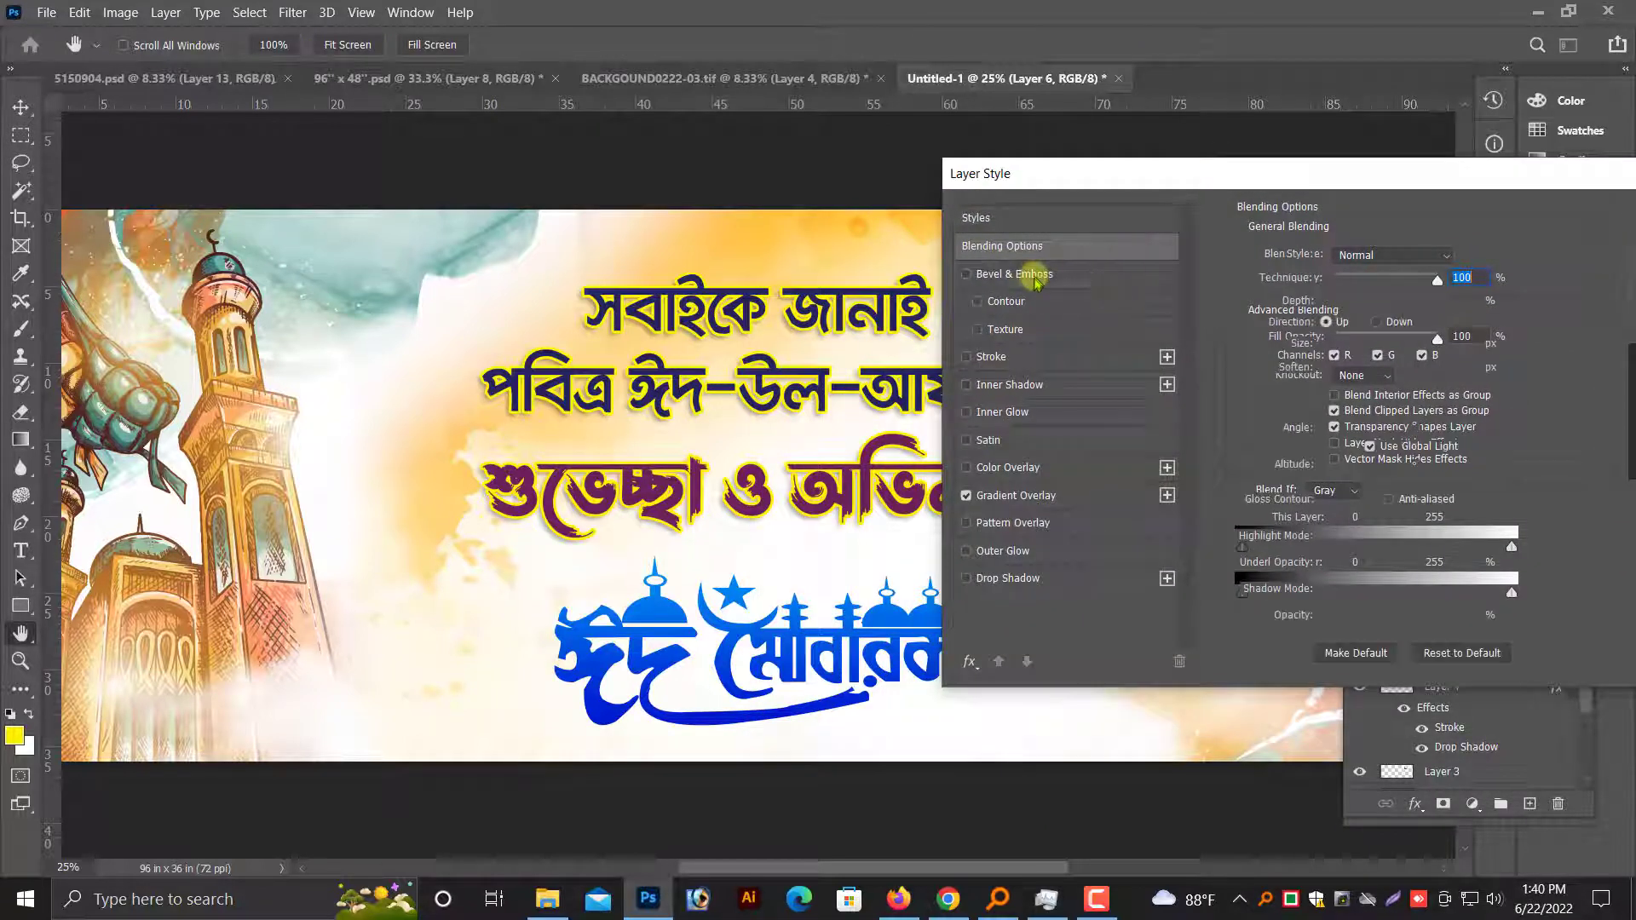
click(1034, 275)
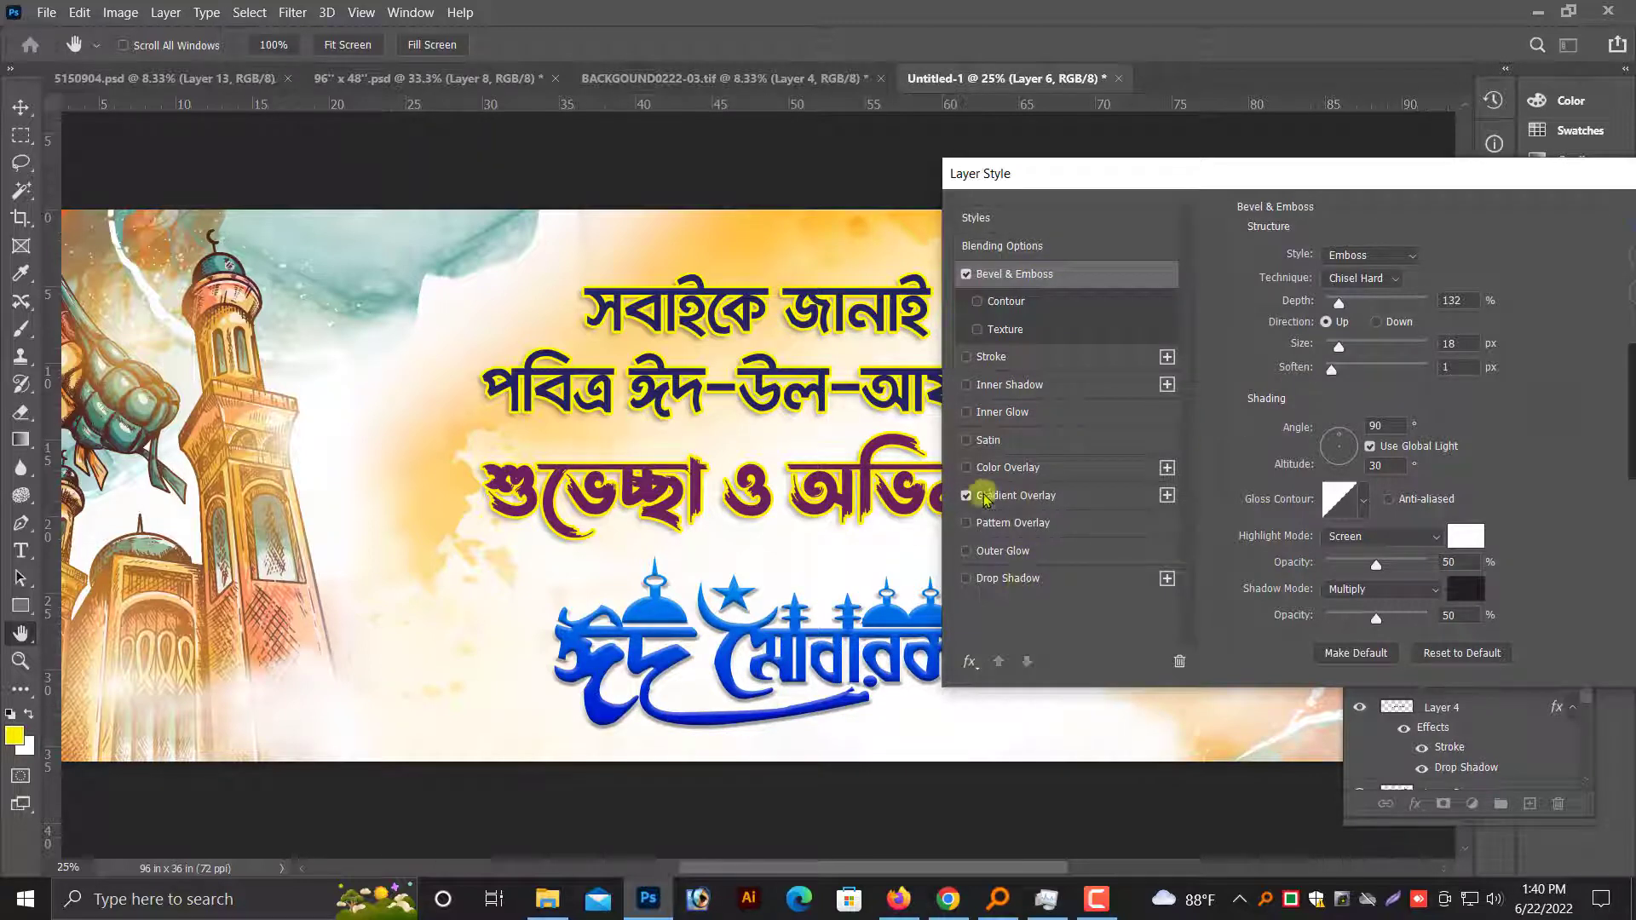
click(988, 358)
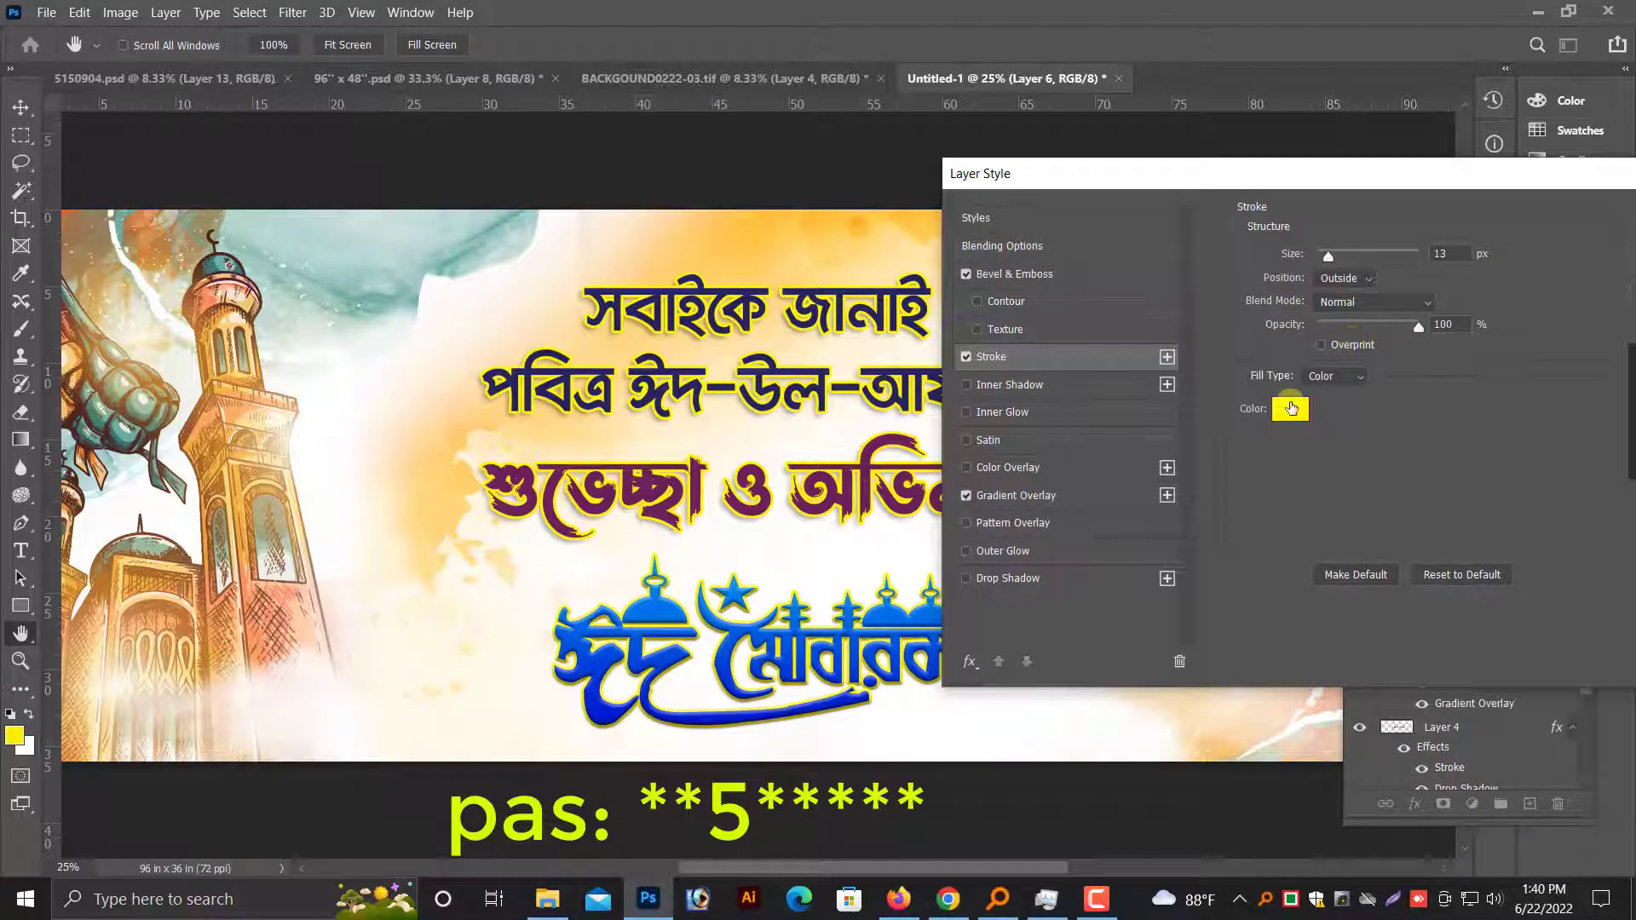
Set the stroke to white ffffff at 29 px and apply the effects.
click(1292, 409)
text(ffffff)
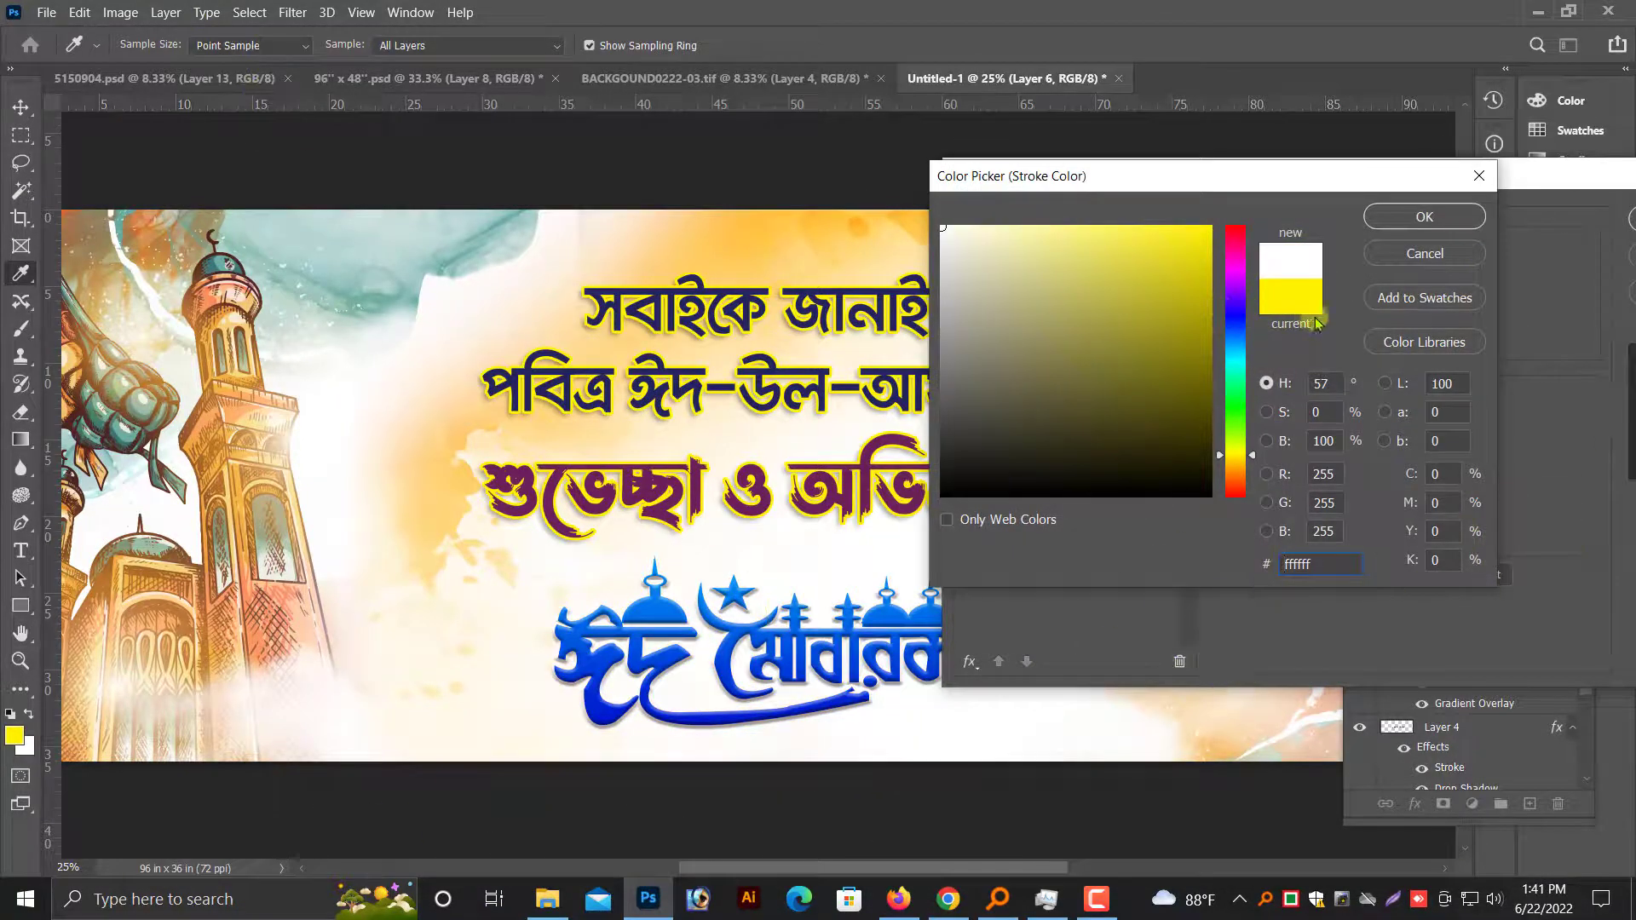
click(1370, 223)
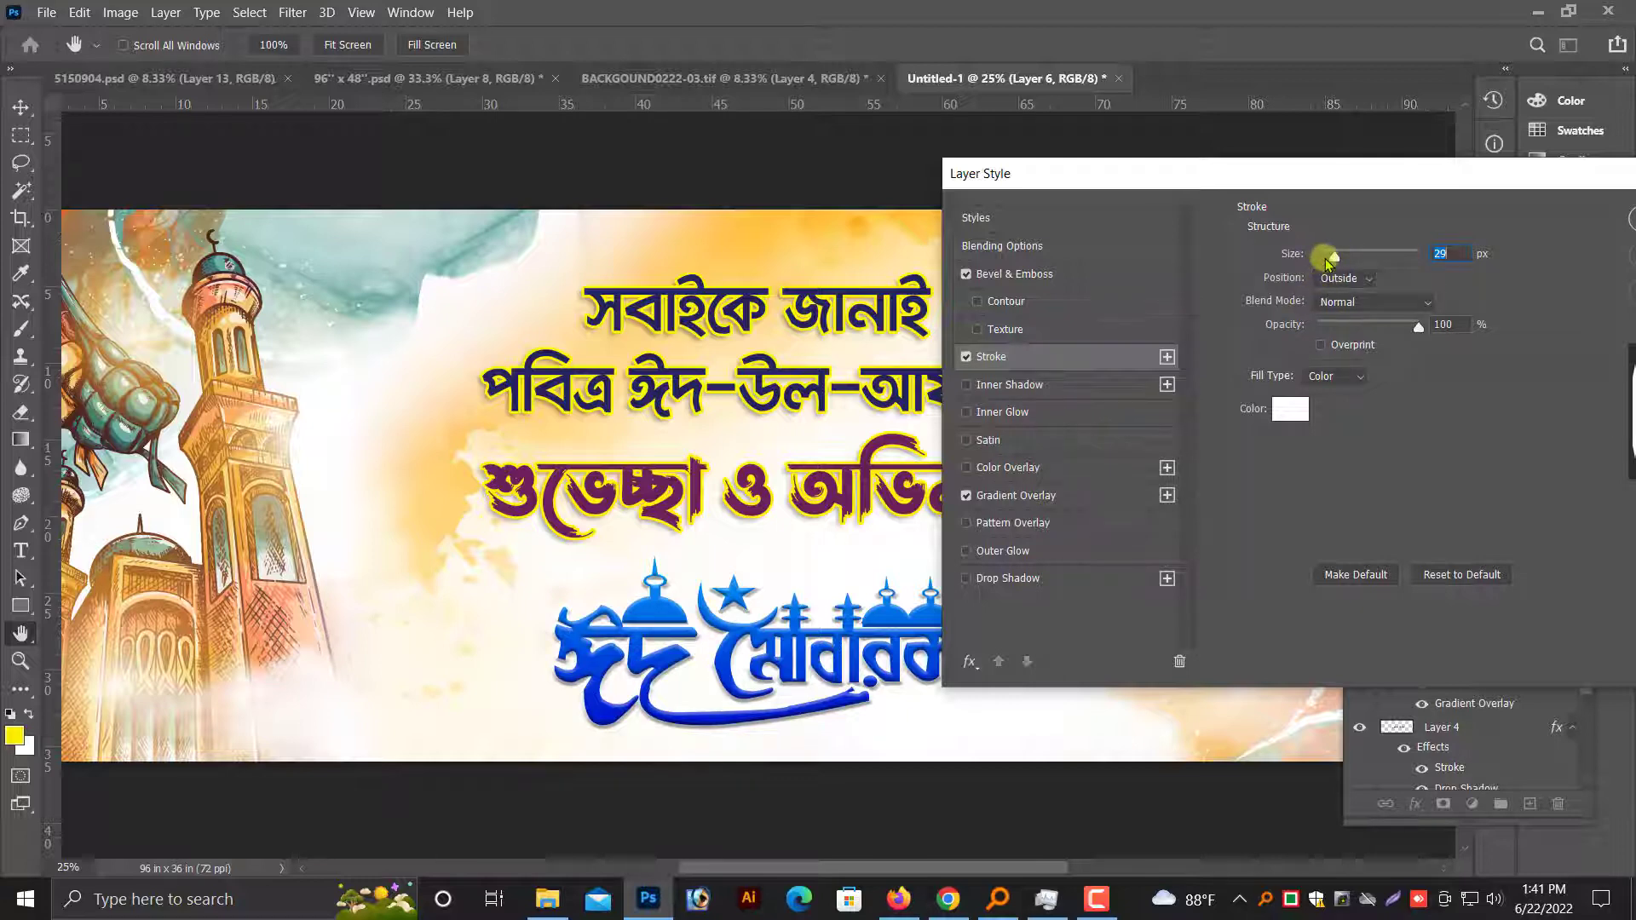
key(Return)
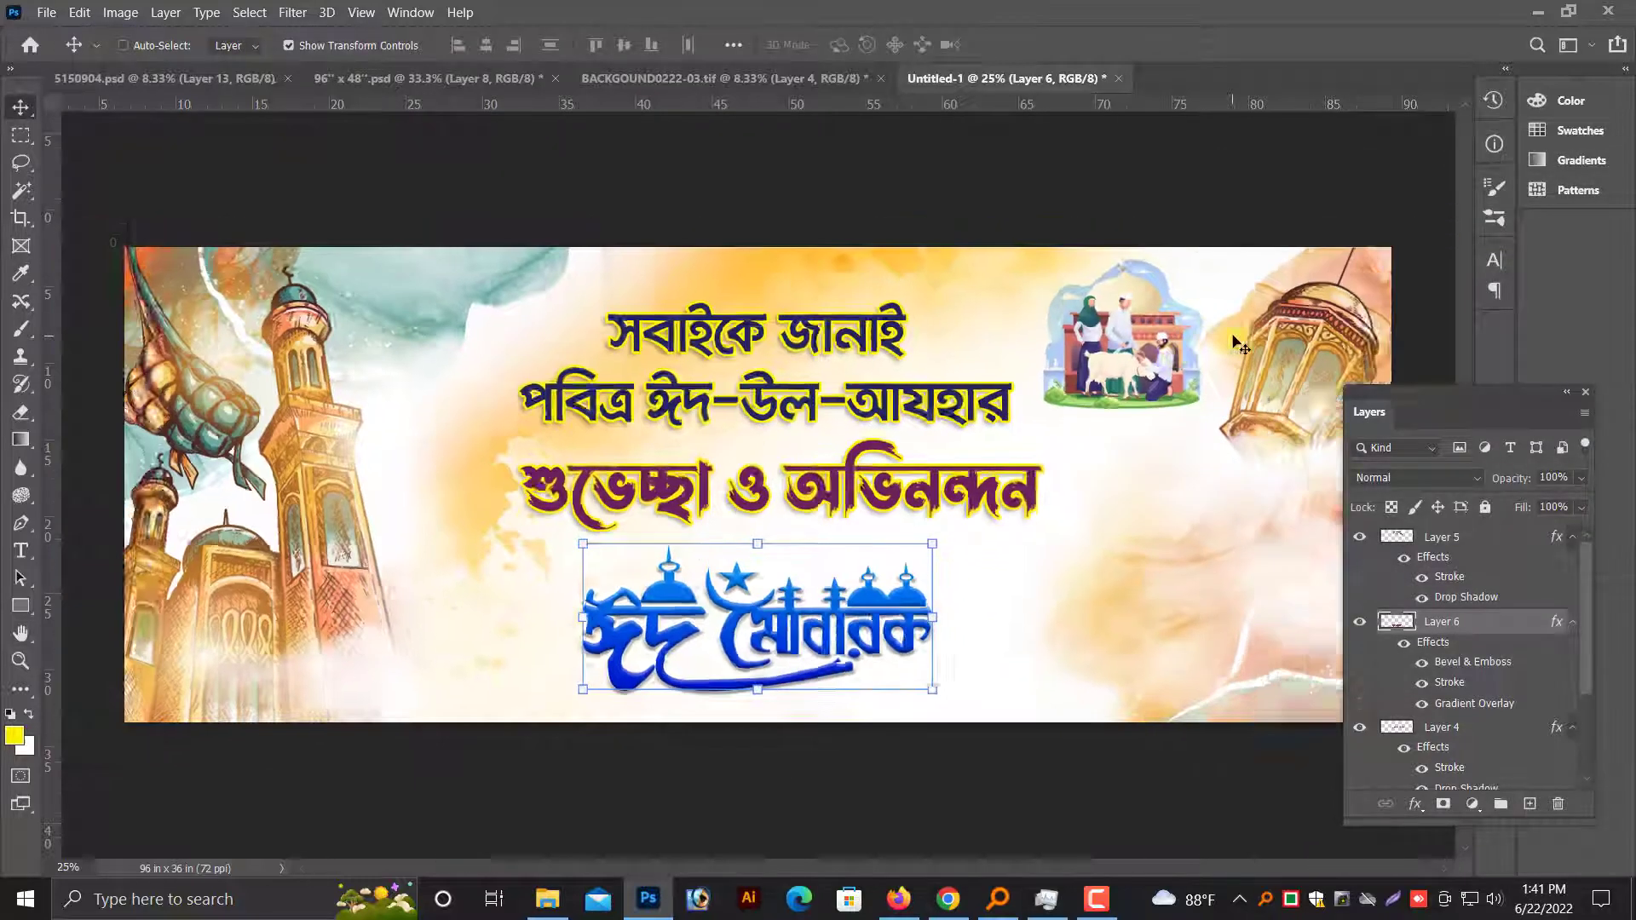
key(ctrl+minus)
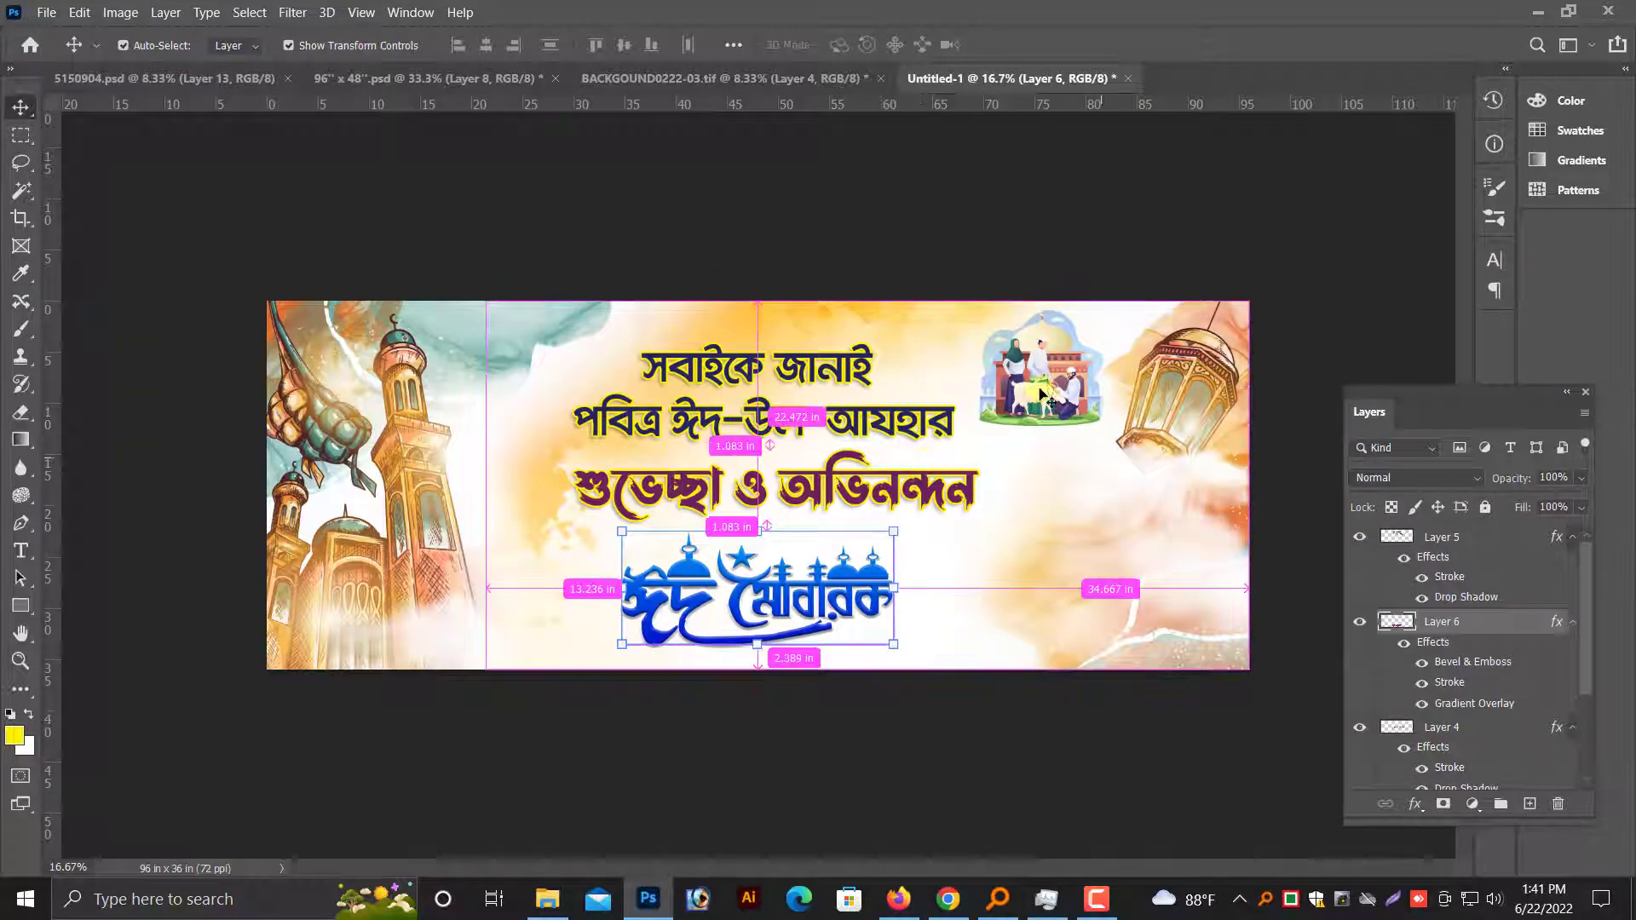
Select the people illustration layer, then bring up the 5150904 portrait design document.
right_click(1042, 394)
click(1065, 380)
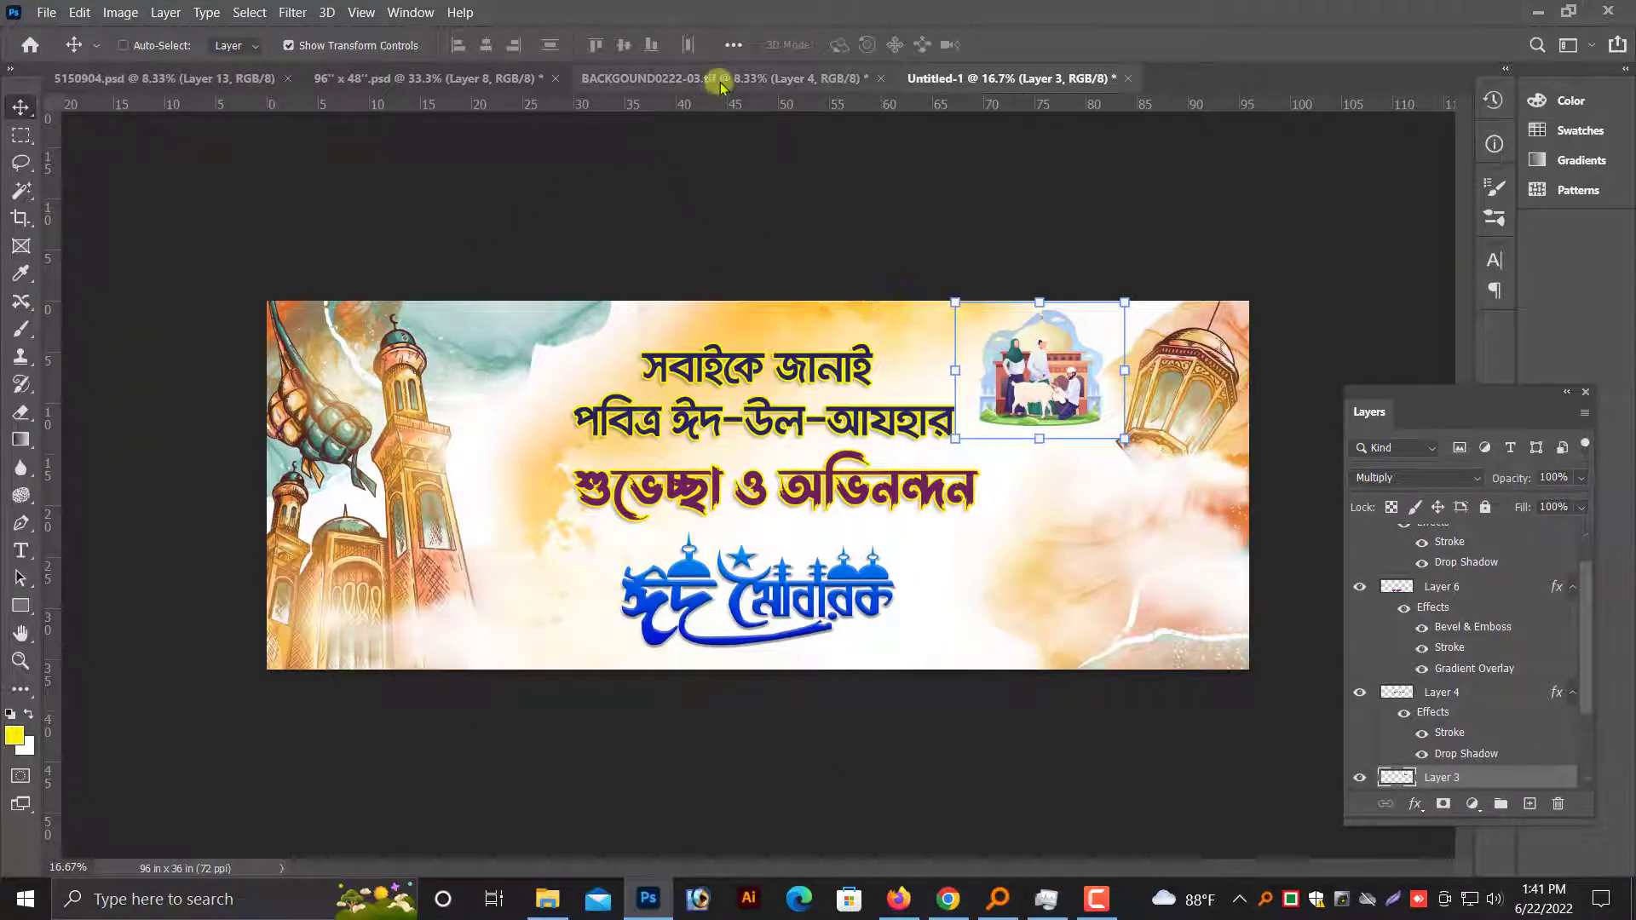
click(366, 78)
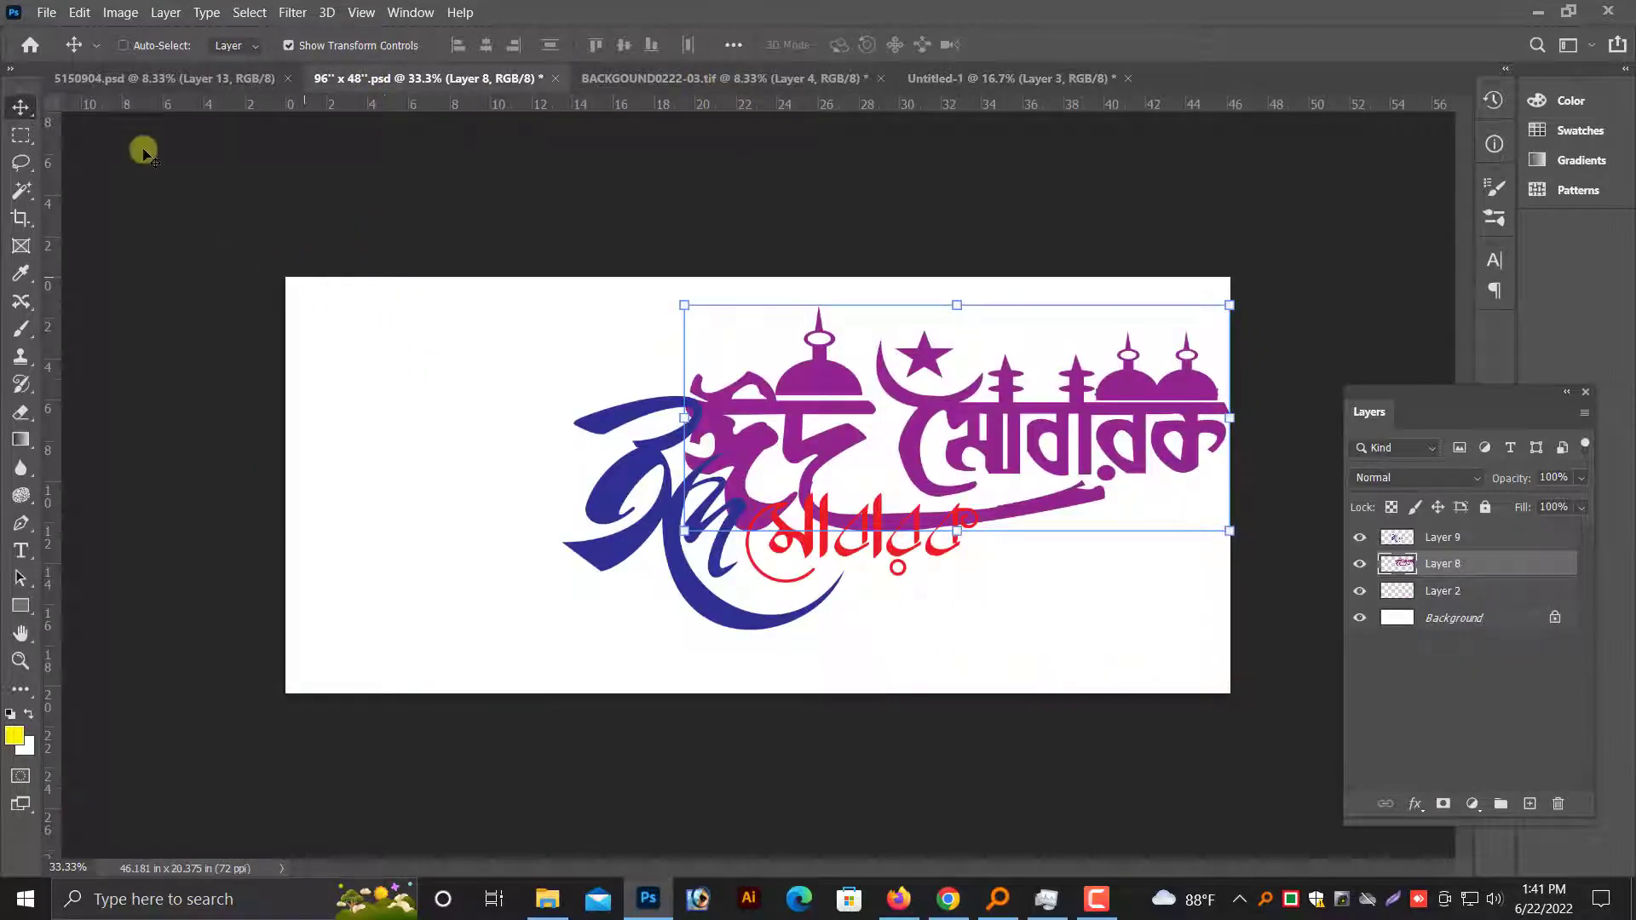
click(153, 78)
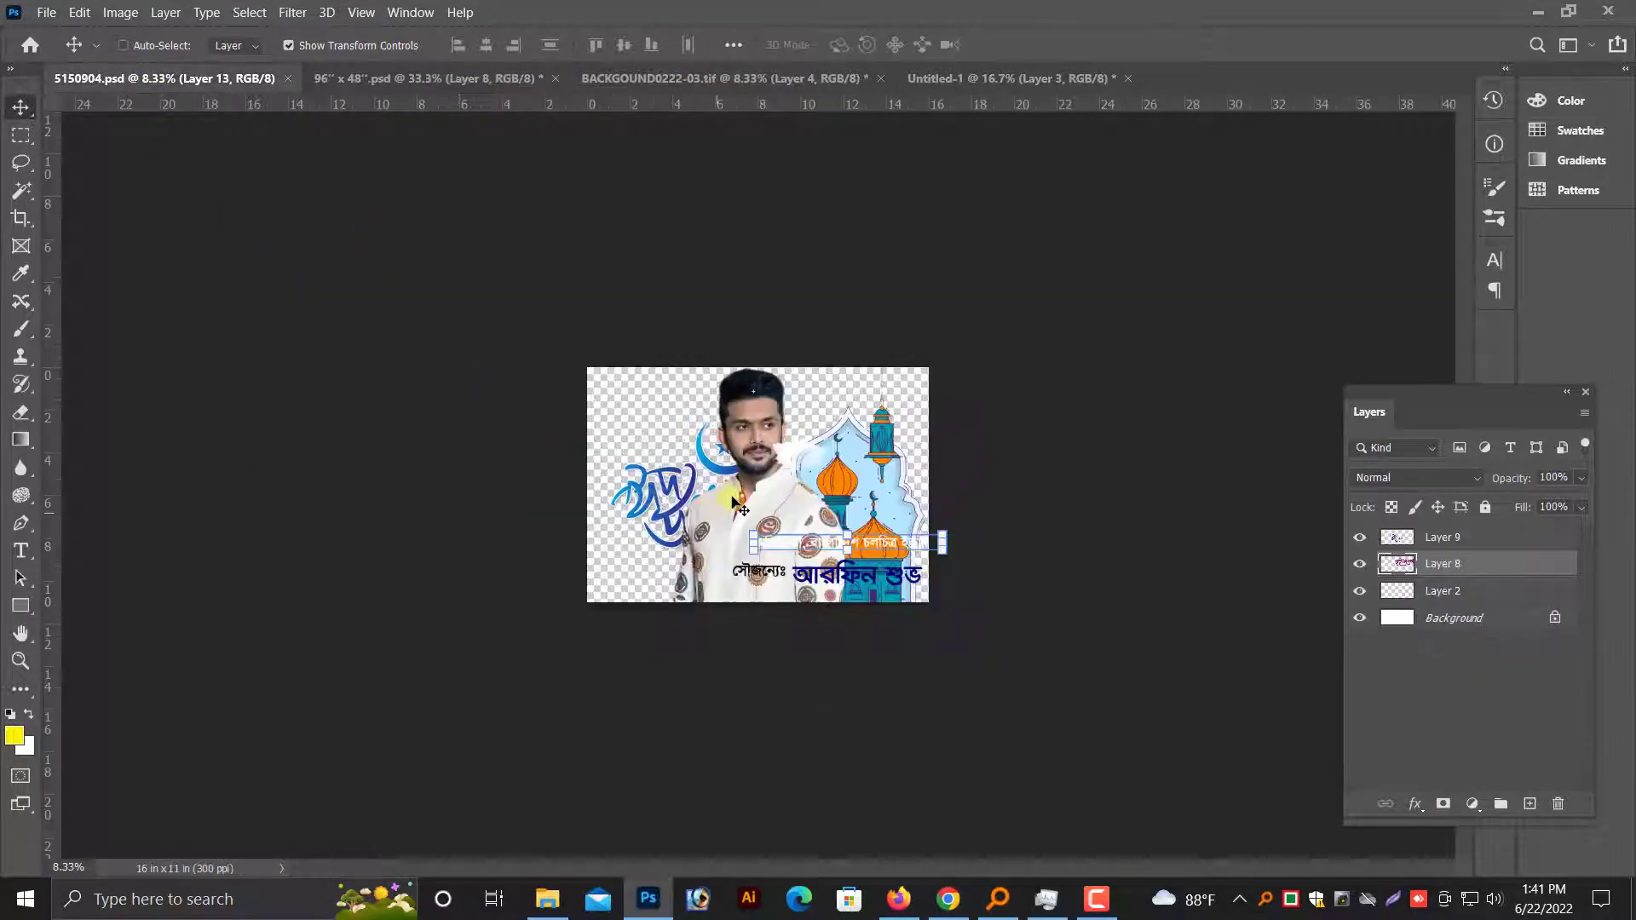
Shift the Design group slightly down in the 5150904 document.
right_click(738, 504)
click(792, 521)
mouse_move(754, 529)
mouse_down()
mouse_move(716, 684)
mouse_move(754, 545)
mouse_up()
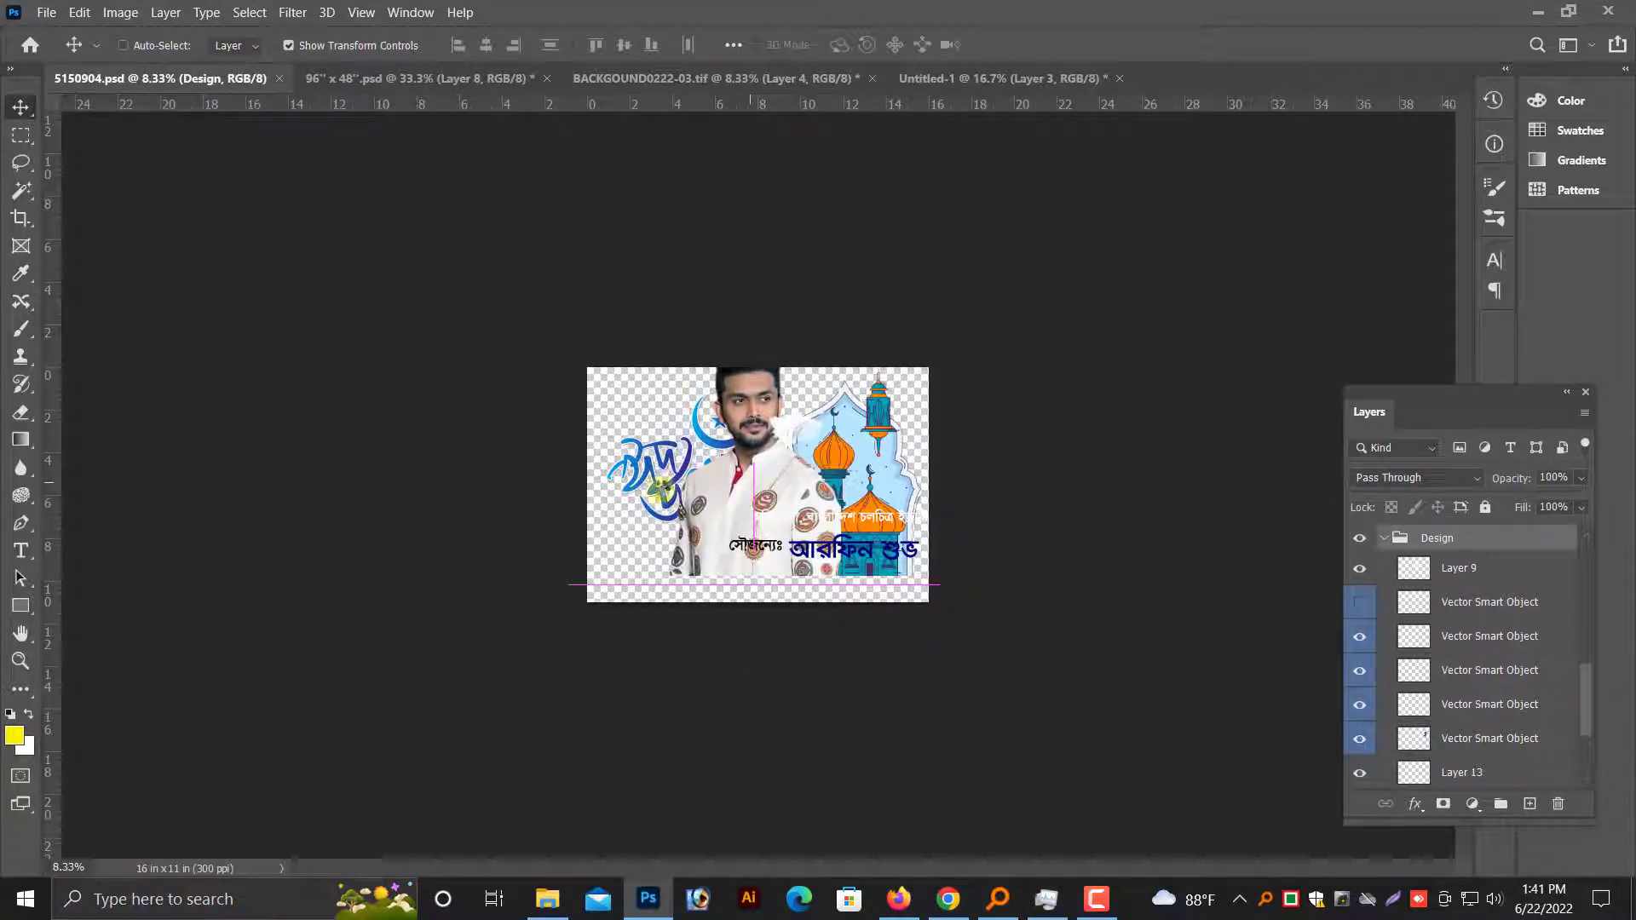
click(725, 534)
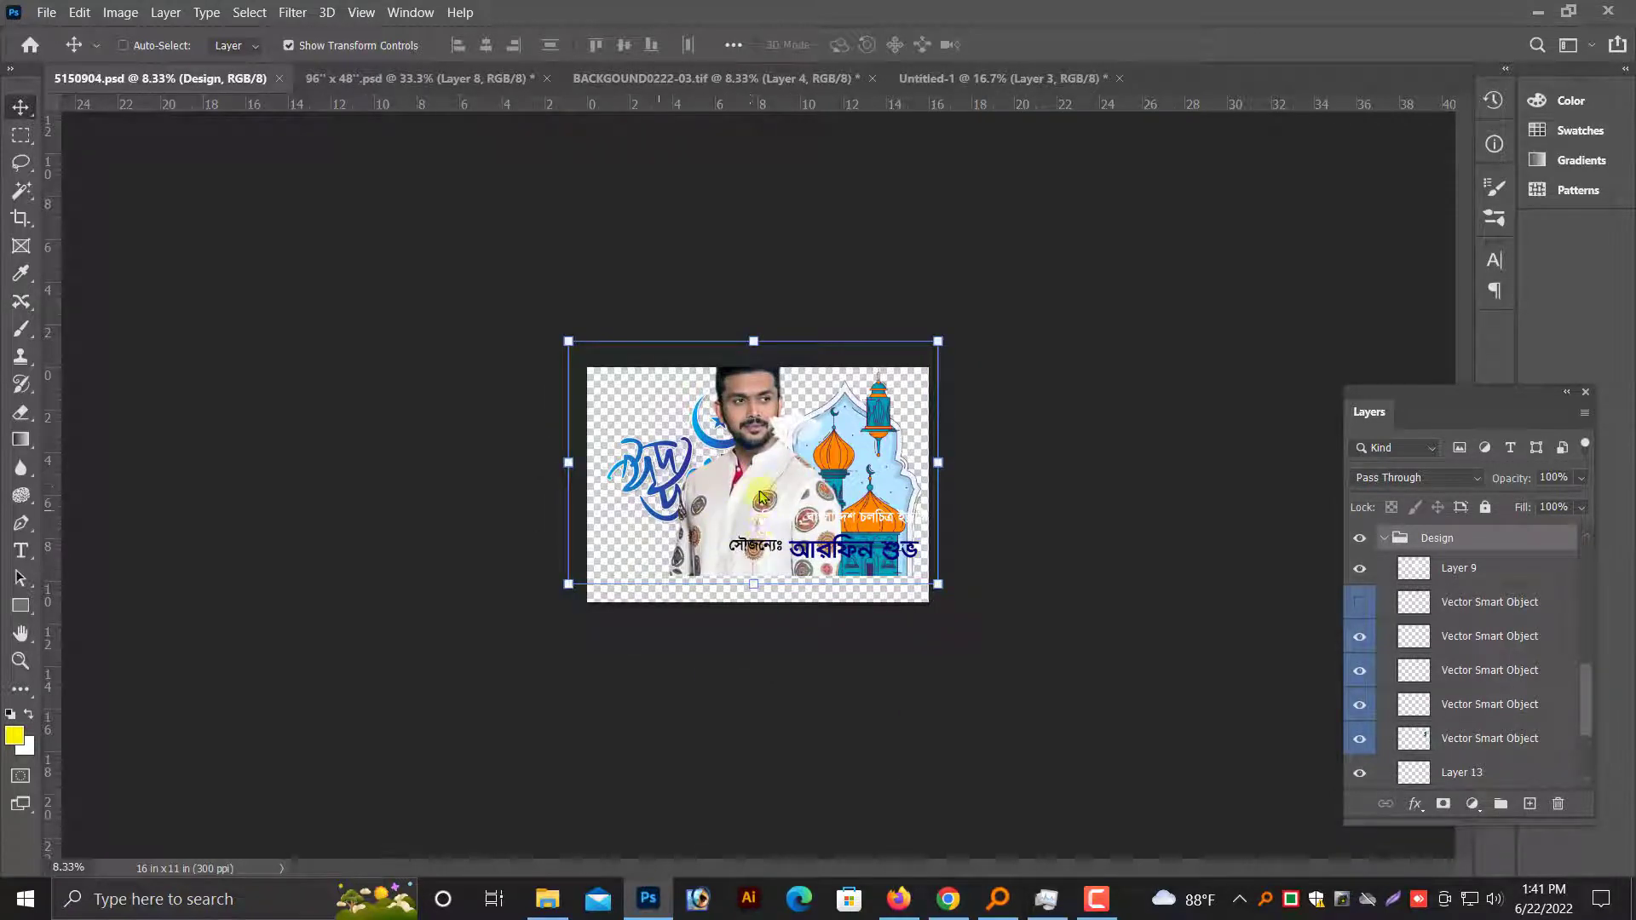
right_click(775, 513)
click(772, 524)
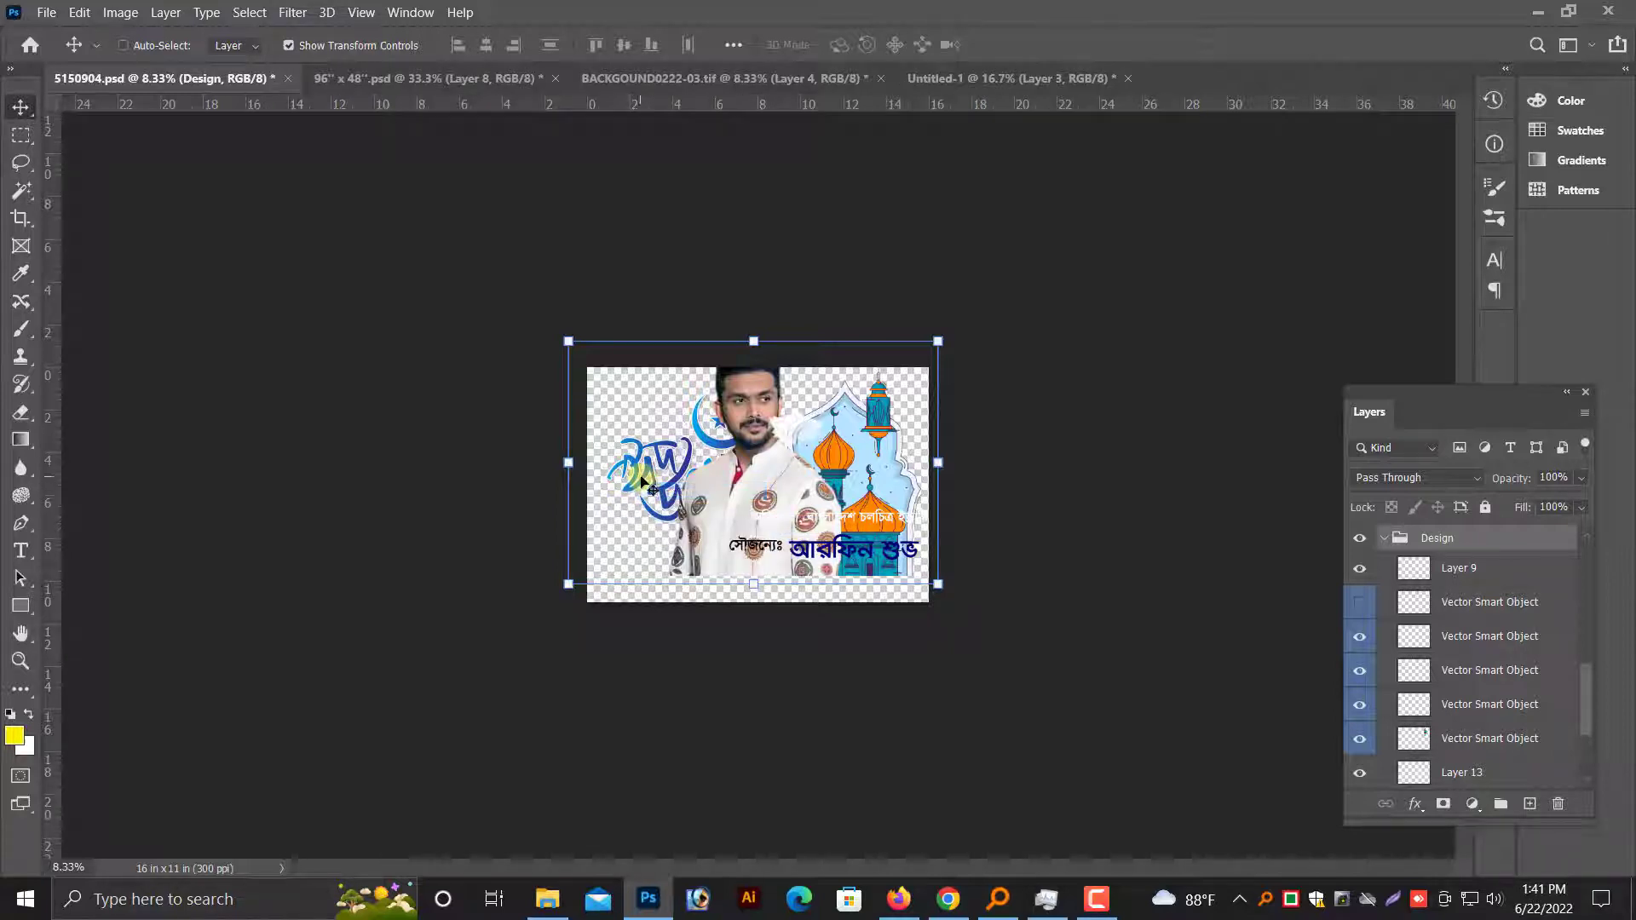
drag(635, 486, 623, 501)
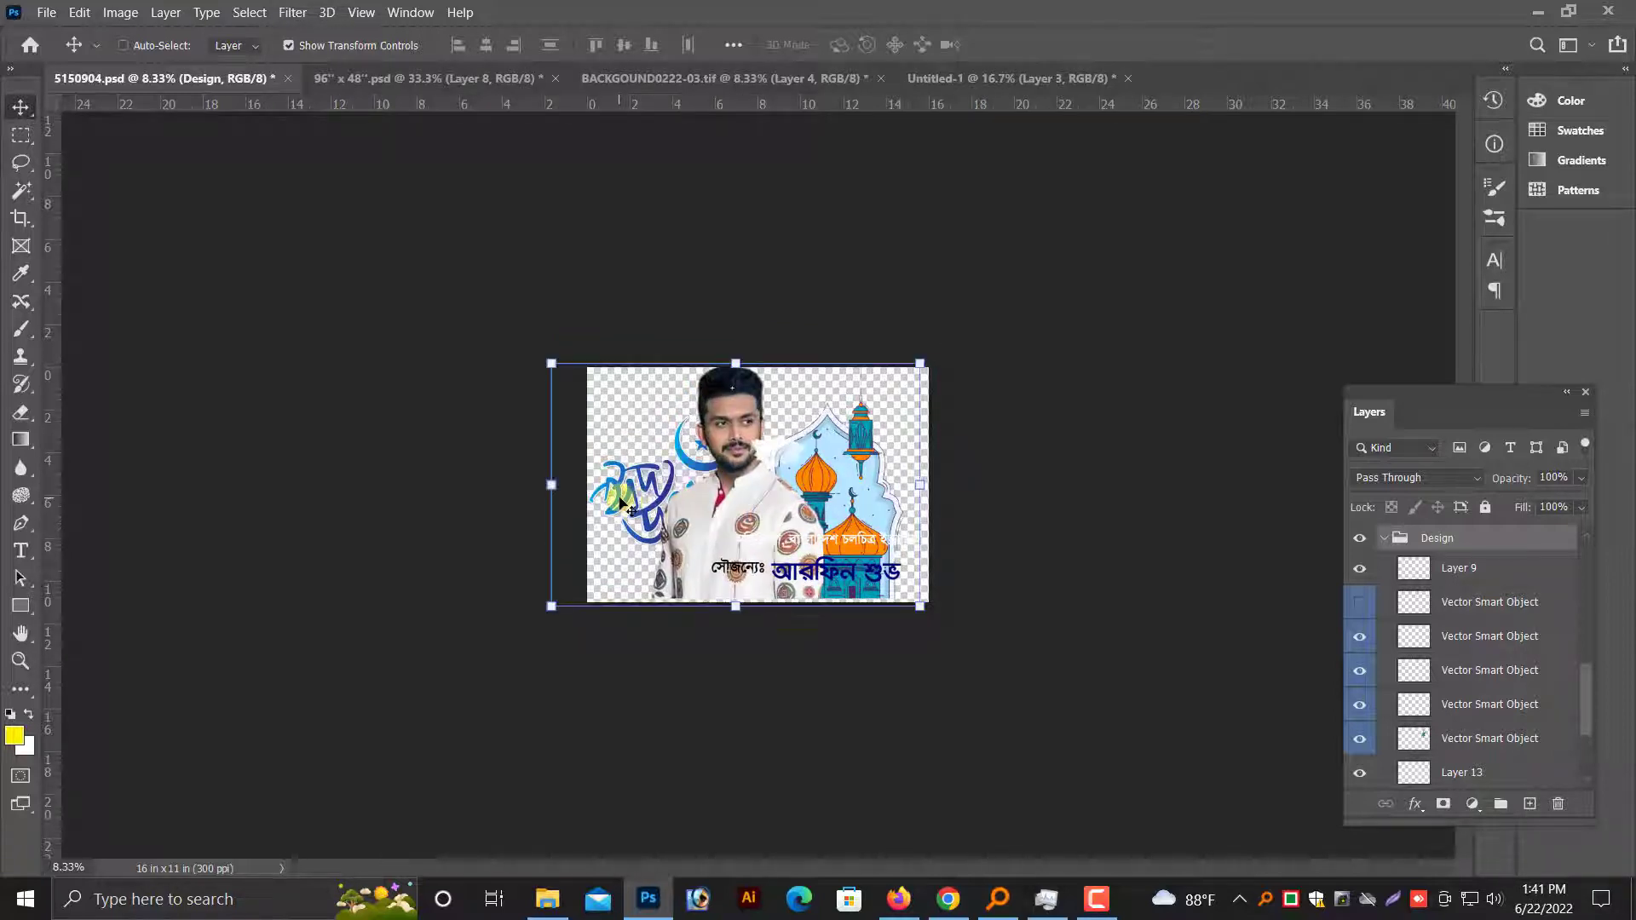
right_click(621, 503)
right_click(730, 515)
mouse_move(743, 519)
mouse_down()
mouse_move(746, 489)
mouse_move(766, 523)
mouse_up()
Lower the man's photo, Layer 11, toward the bottom so only his head shows.
right_click(792, 591)
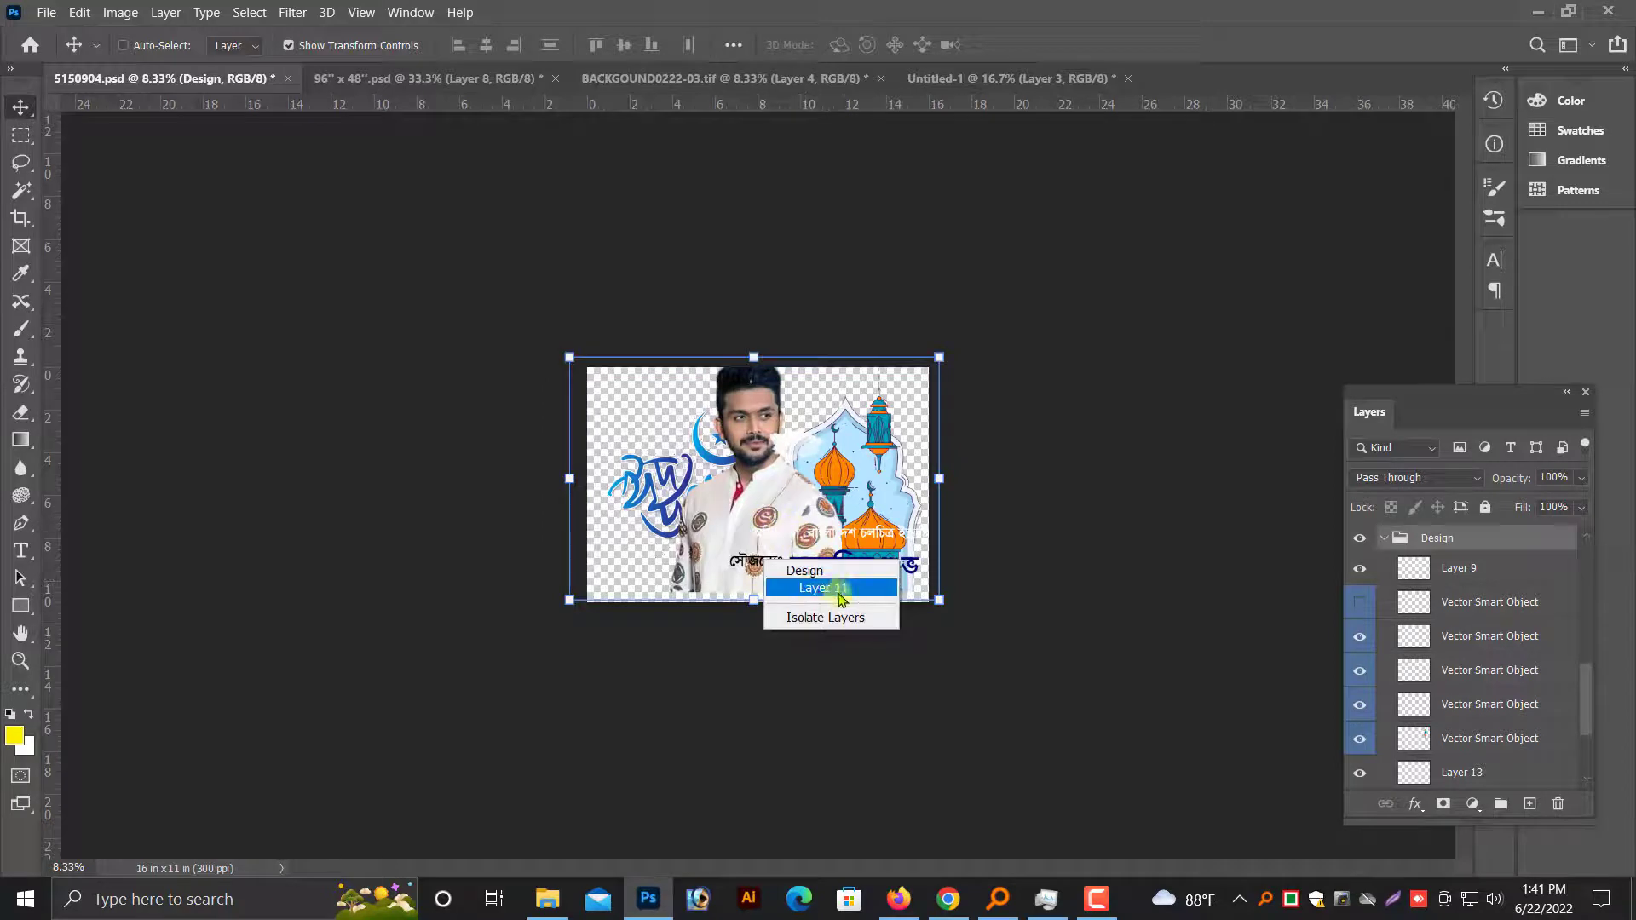
click(805, 588)
key(ctrl+plus)
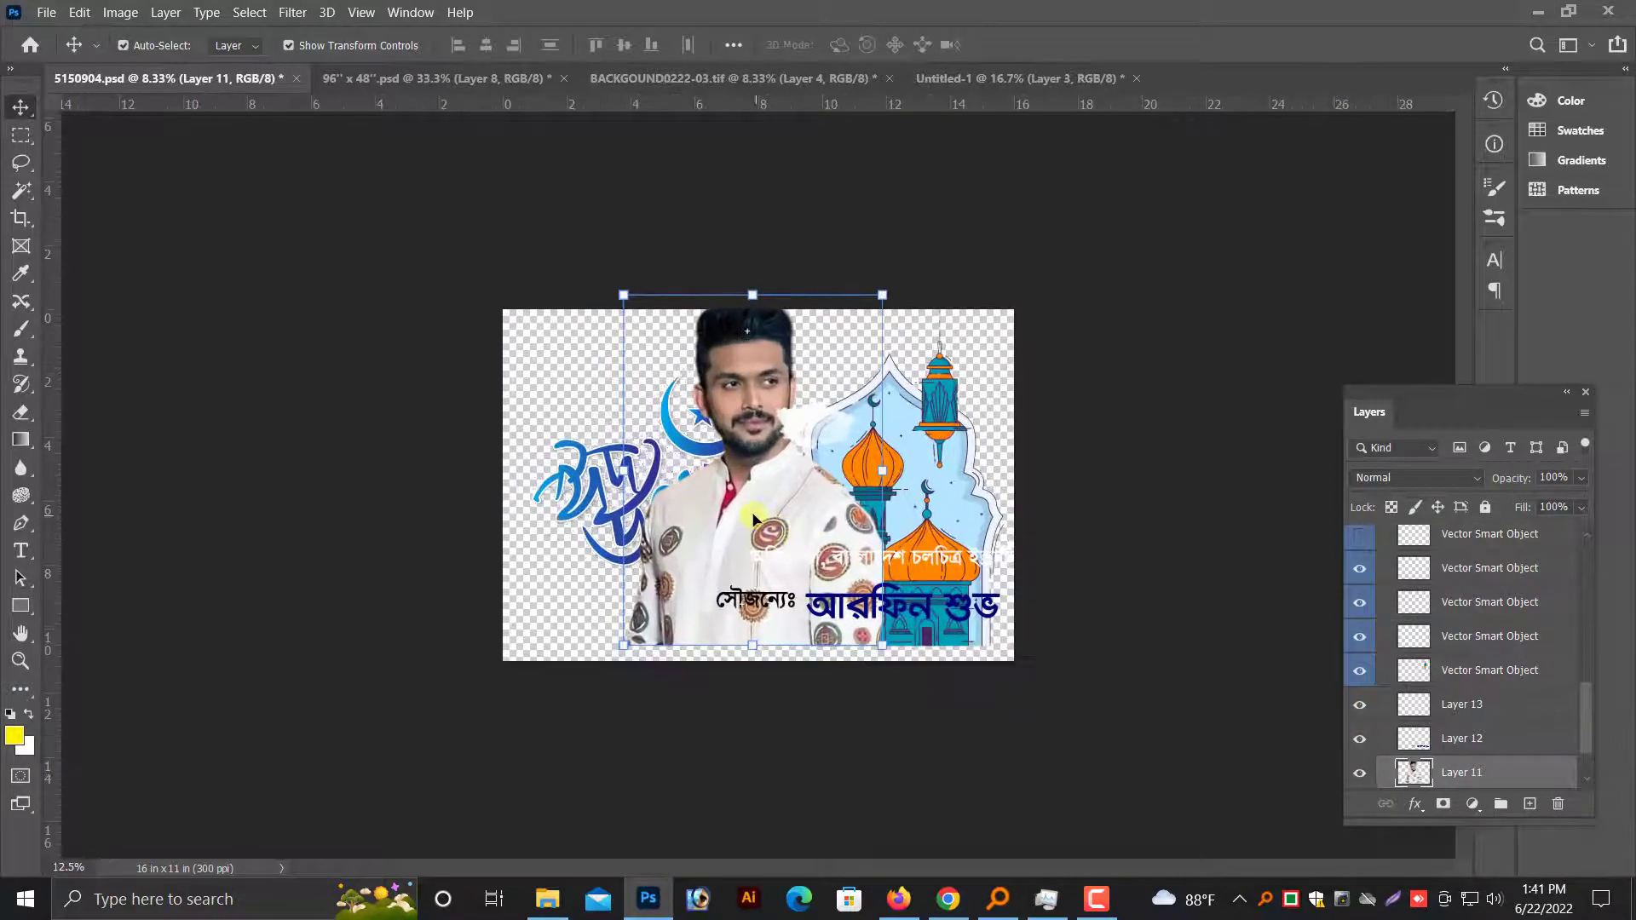
drag(777, 742, 923, 754)
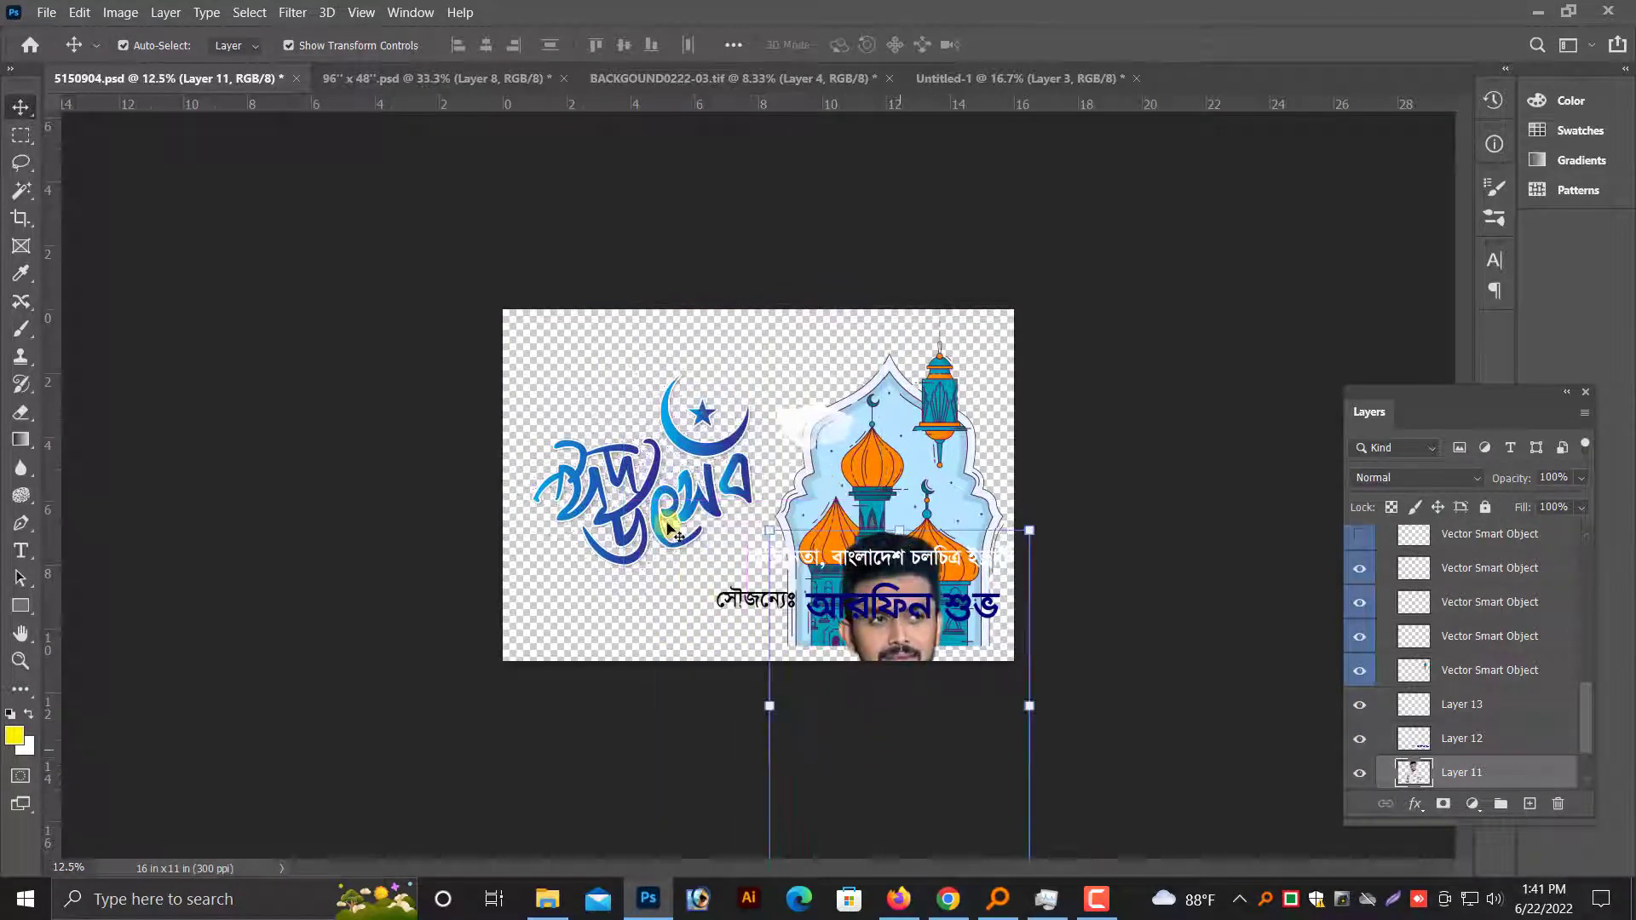
Pick the Eid calligraphy Layer 10 and drag it toward the Untitled-1 banner.
right_click(705, 503)
click(712, 511)
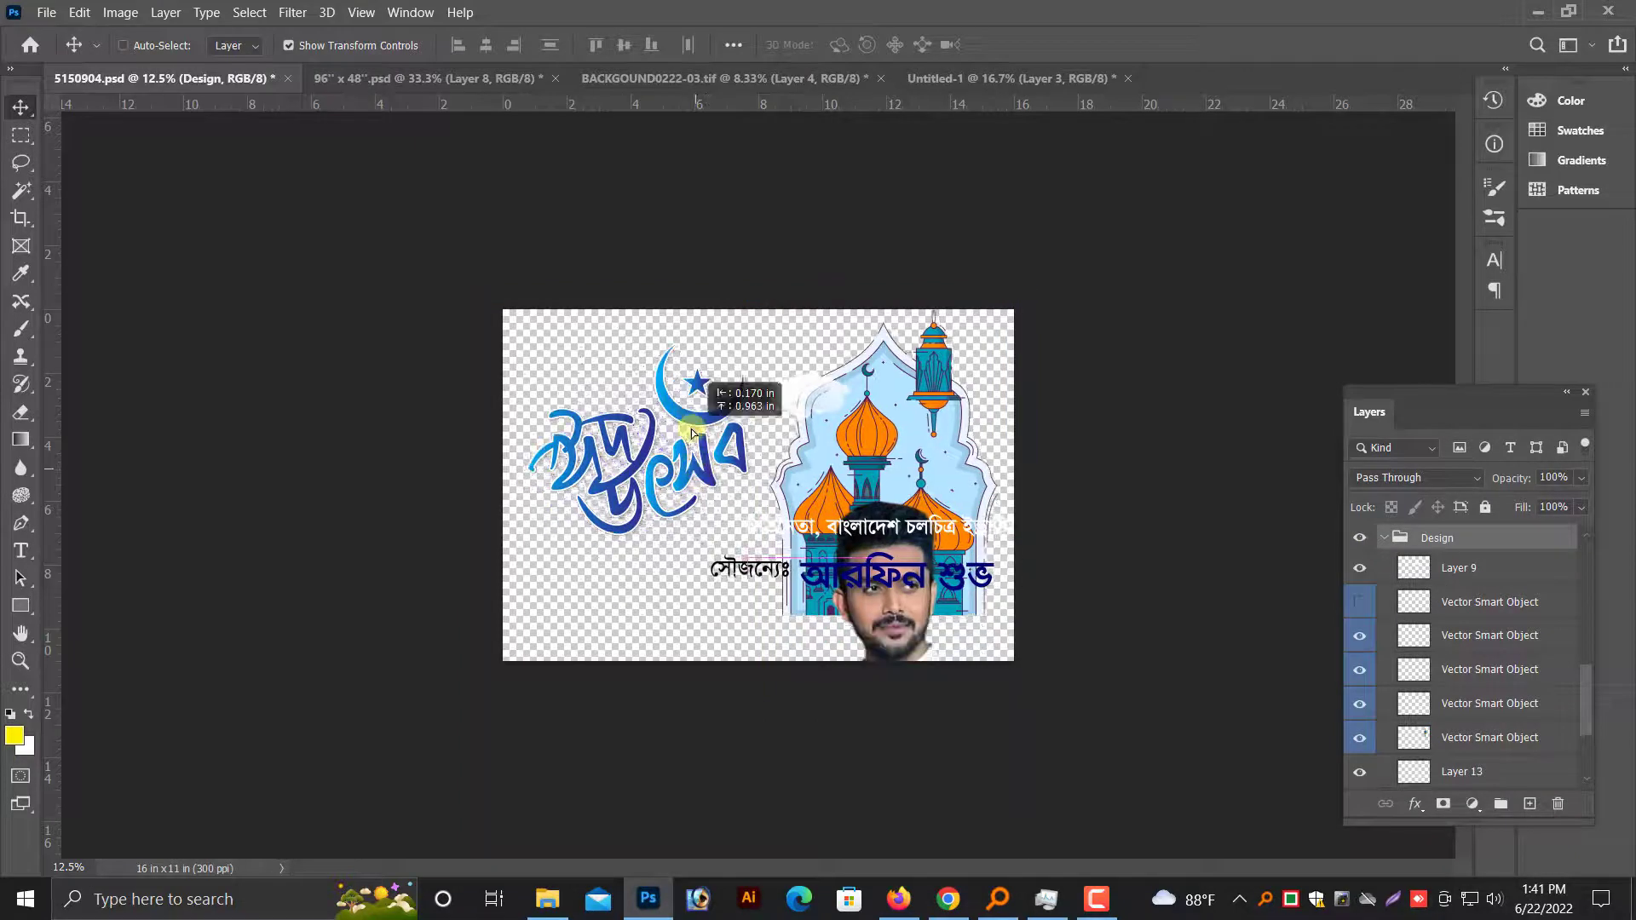
drag(701, 503, 696, 431)
key(ctrl+z)
right_click(681, 493)
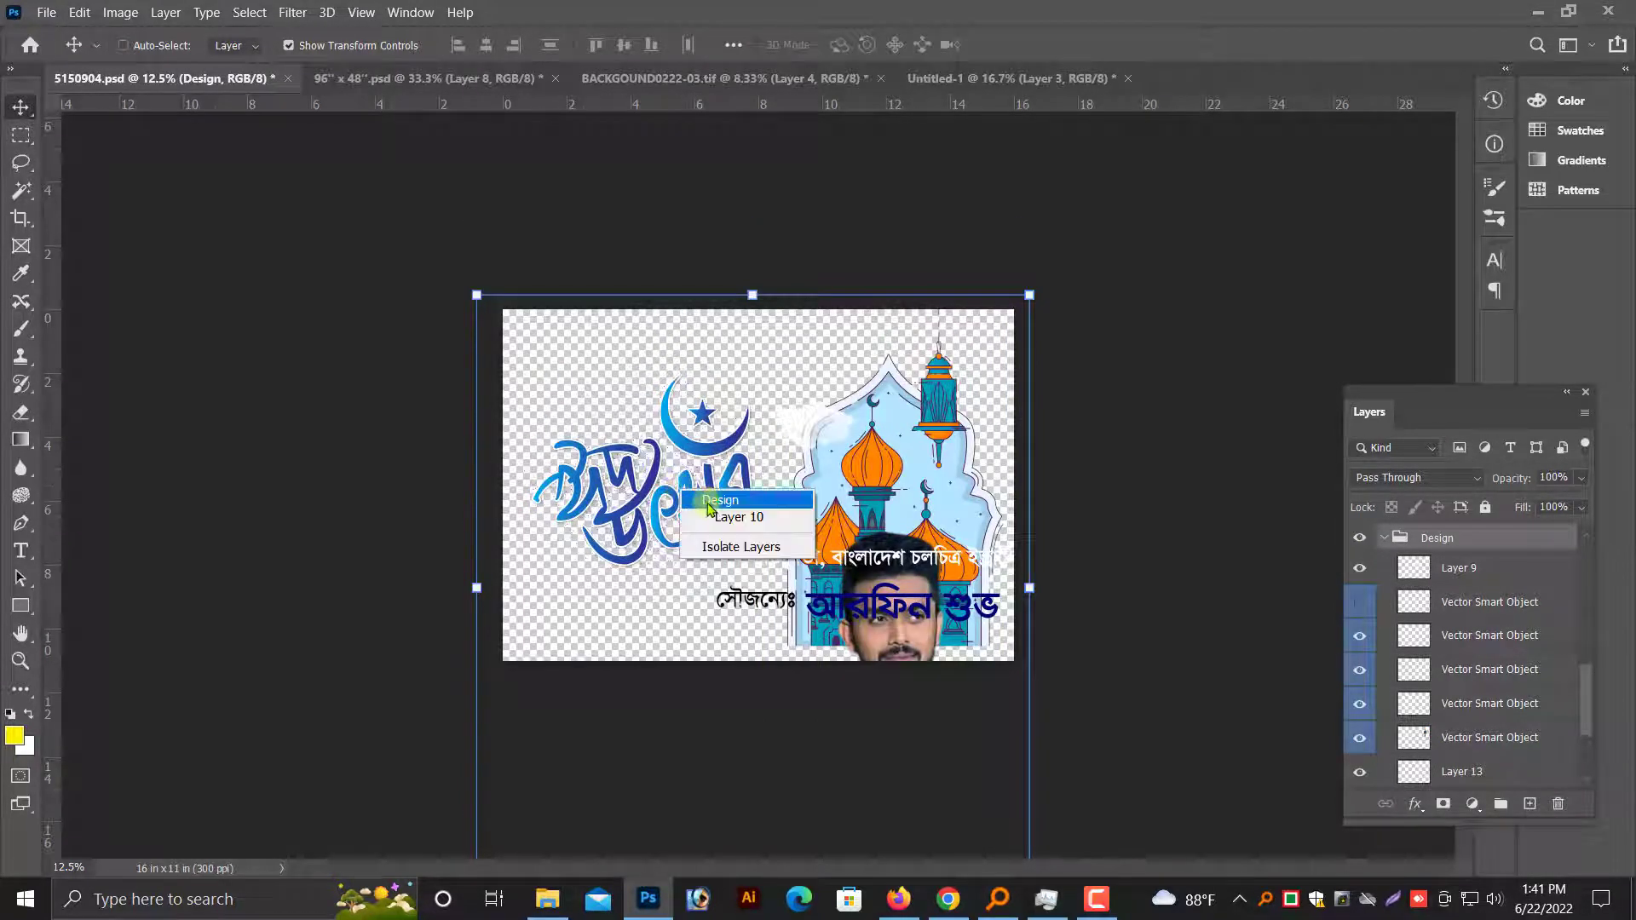
click(711, 503)
right_click(704, 522)
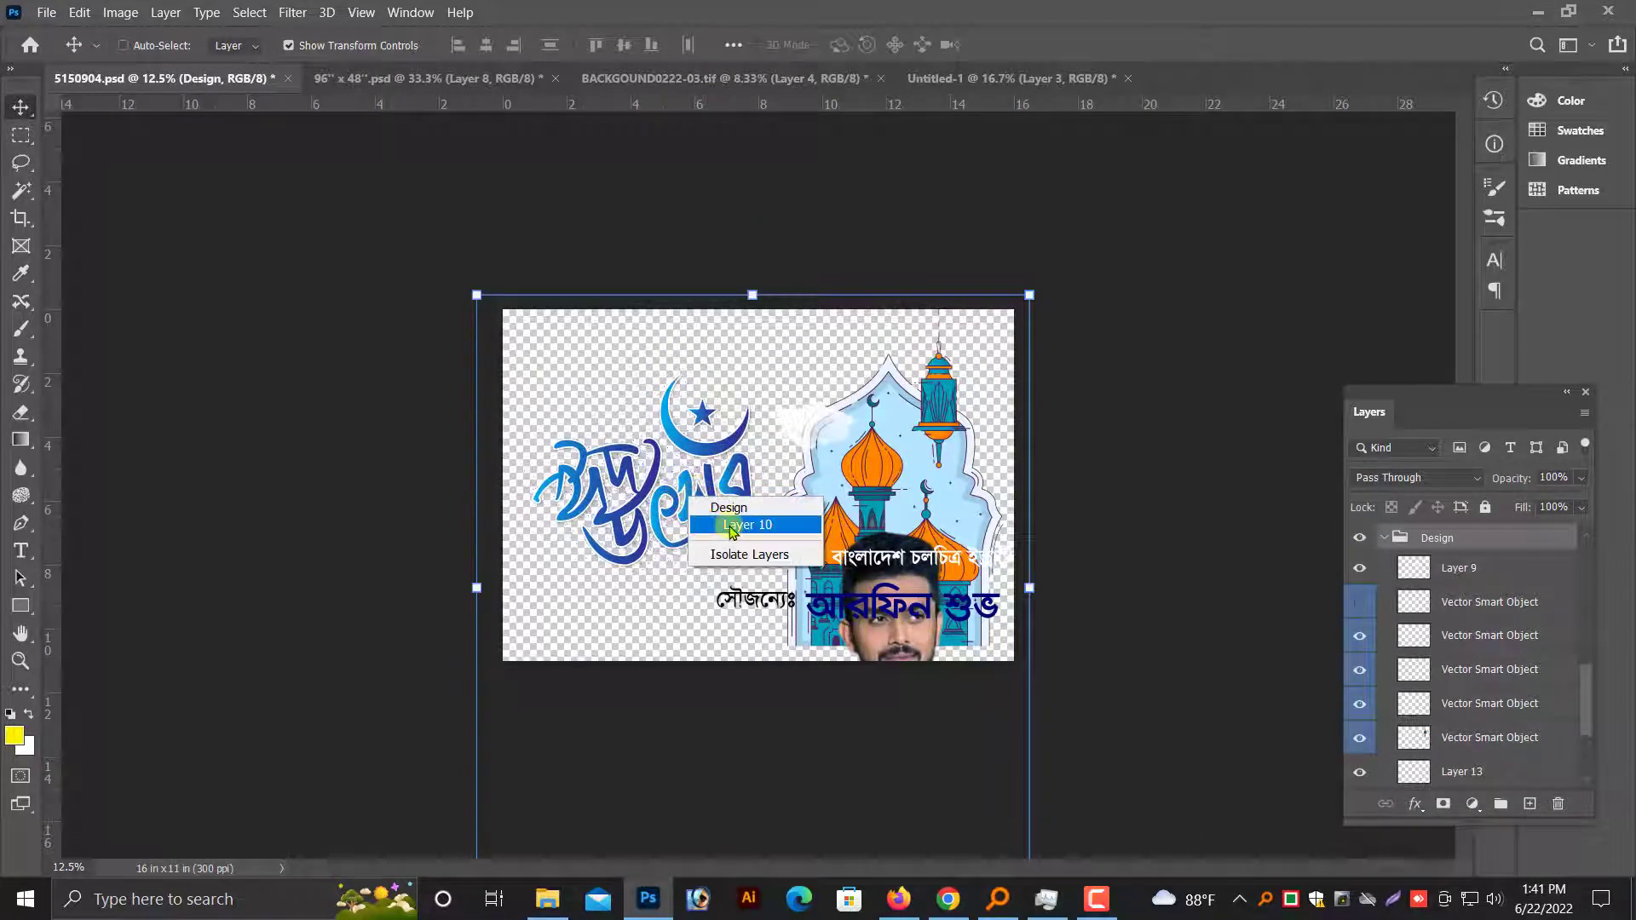
click(720, 530)
mouse_move(830, 406)
mouse_down()
mouse_move(830, 181)
mouse_move(953, 229)
mouse_up()
Drop the Eid calligraphy into Untitled-1 and scale it to about 44% at the top-left.
drag(1073, 583, 1071, 579)
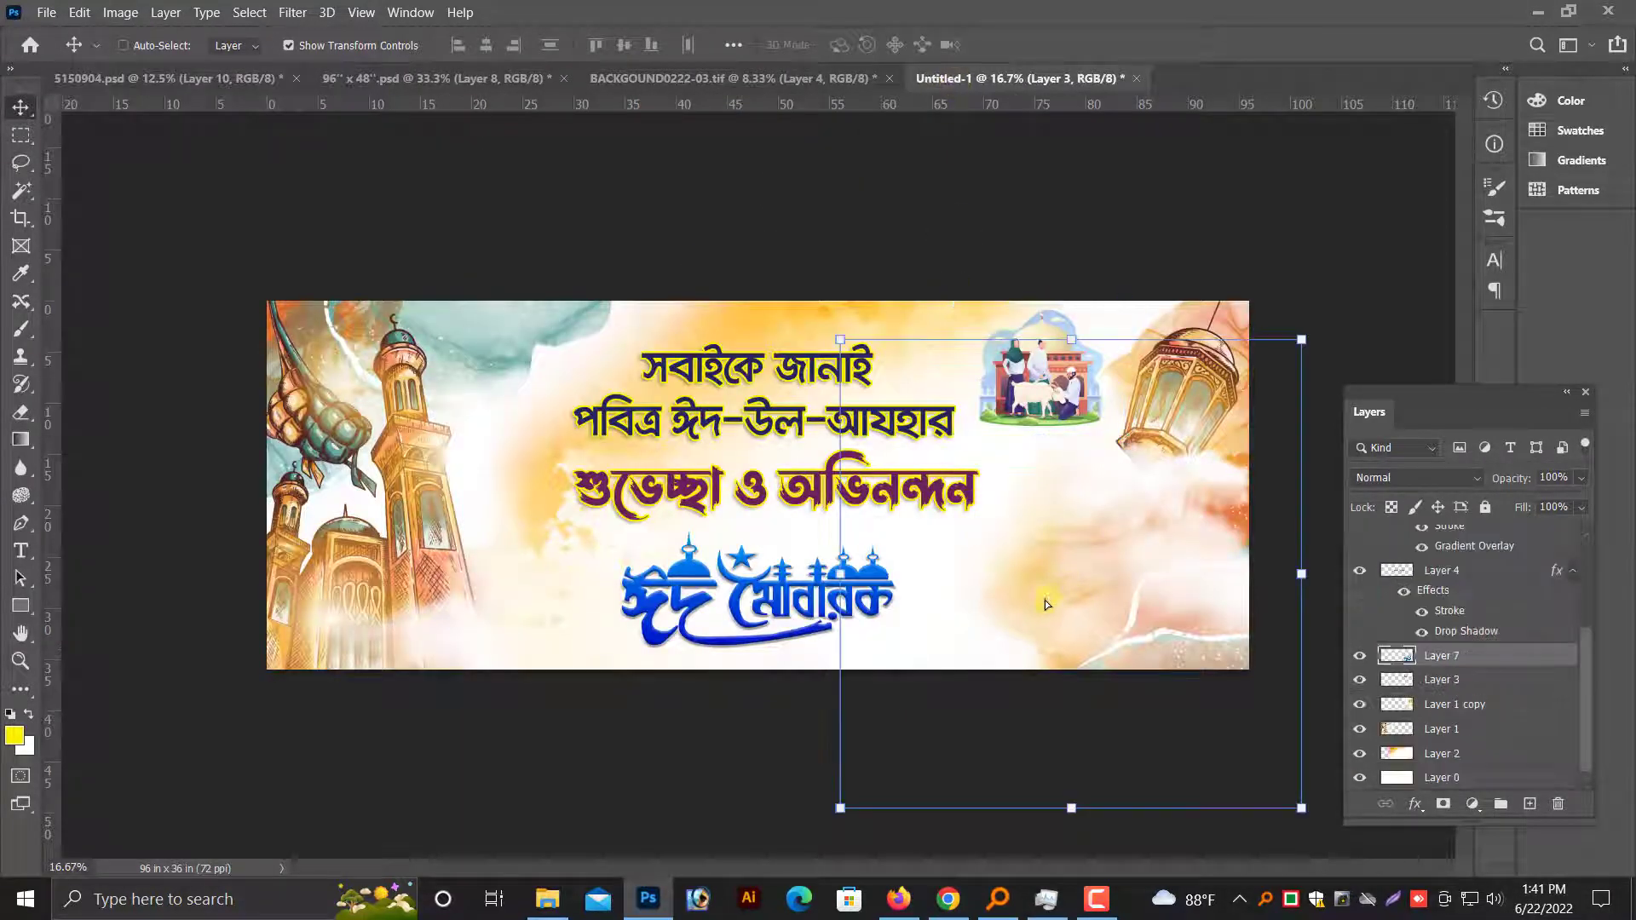
drag(1293, 573, 1038, 549)
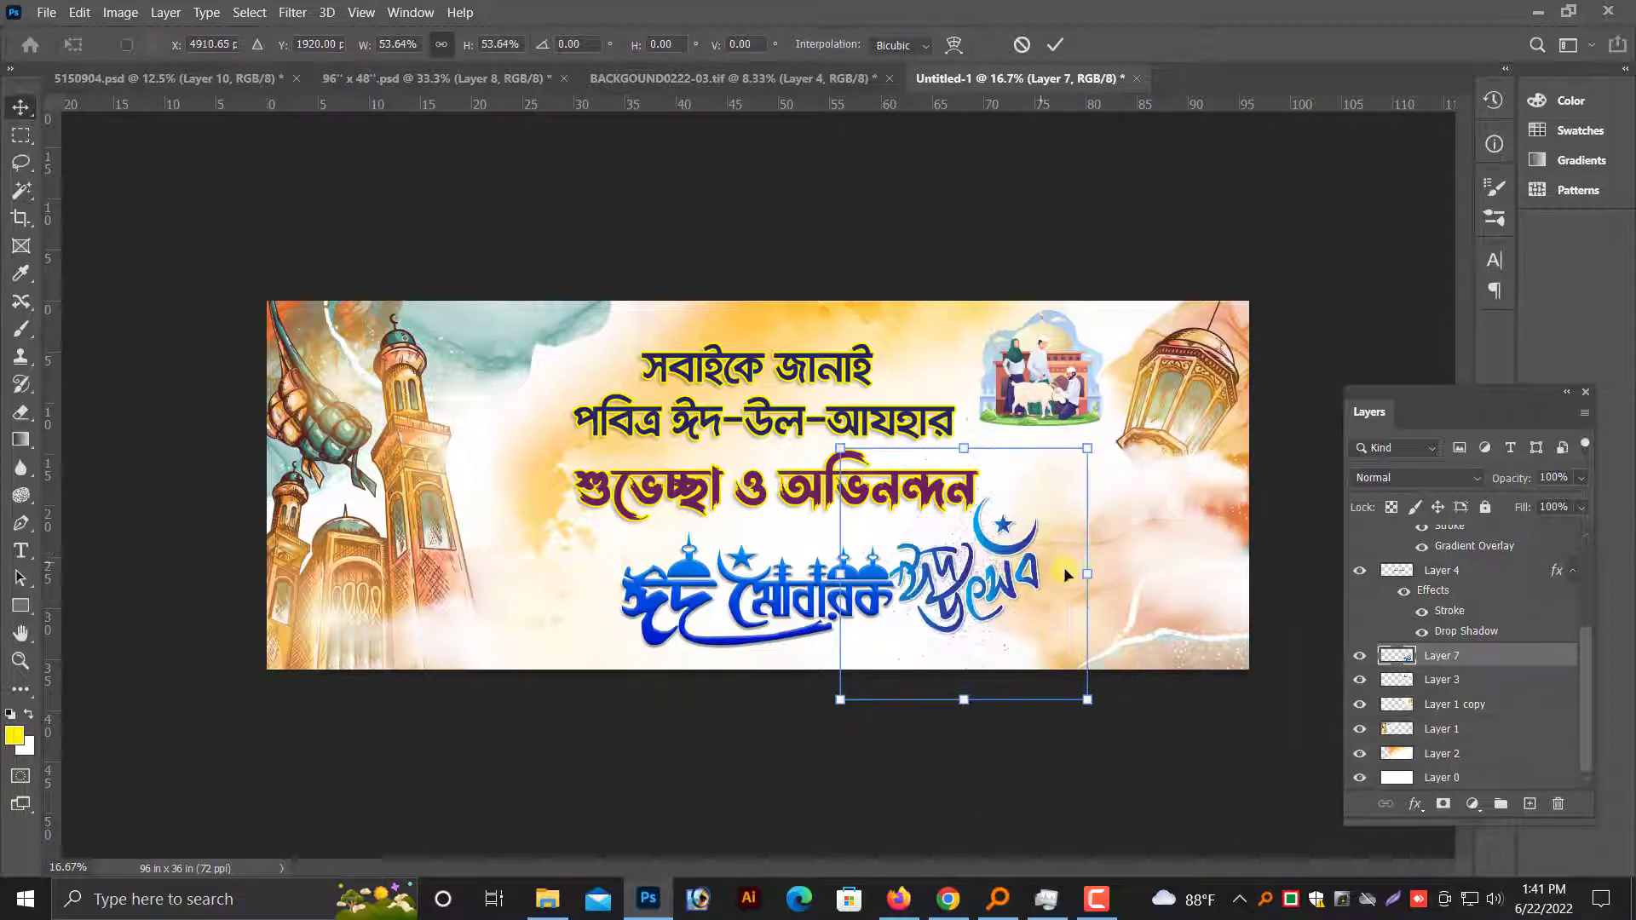
drag(987, 552, 1171, 541)
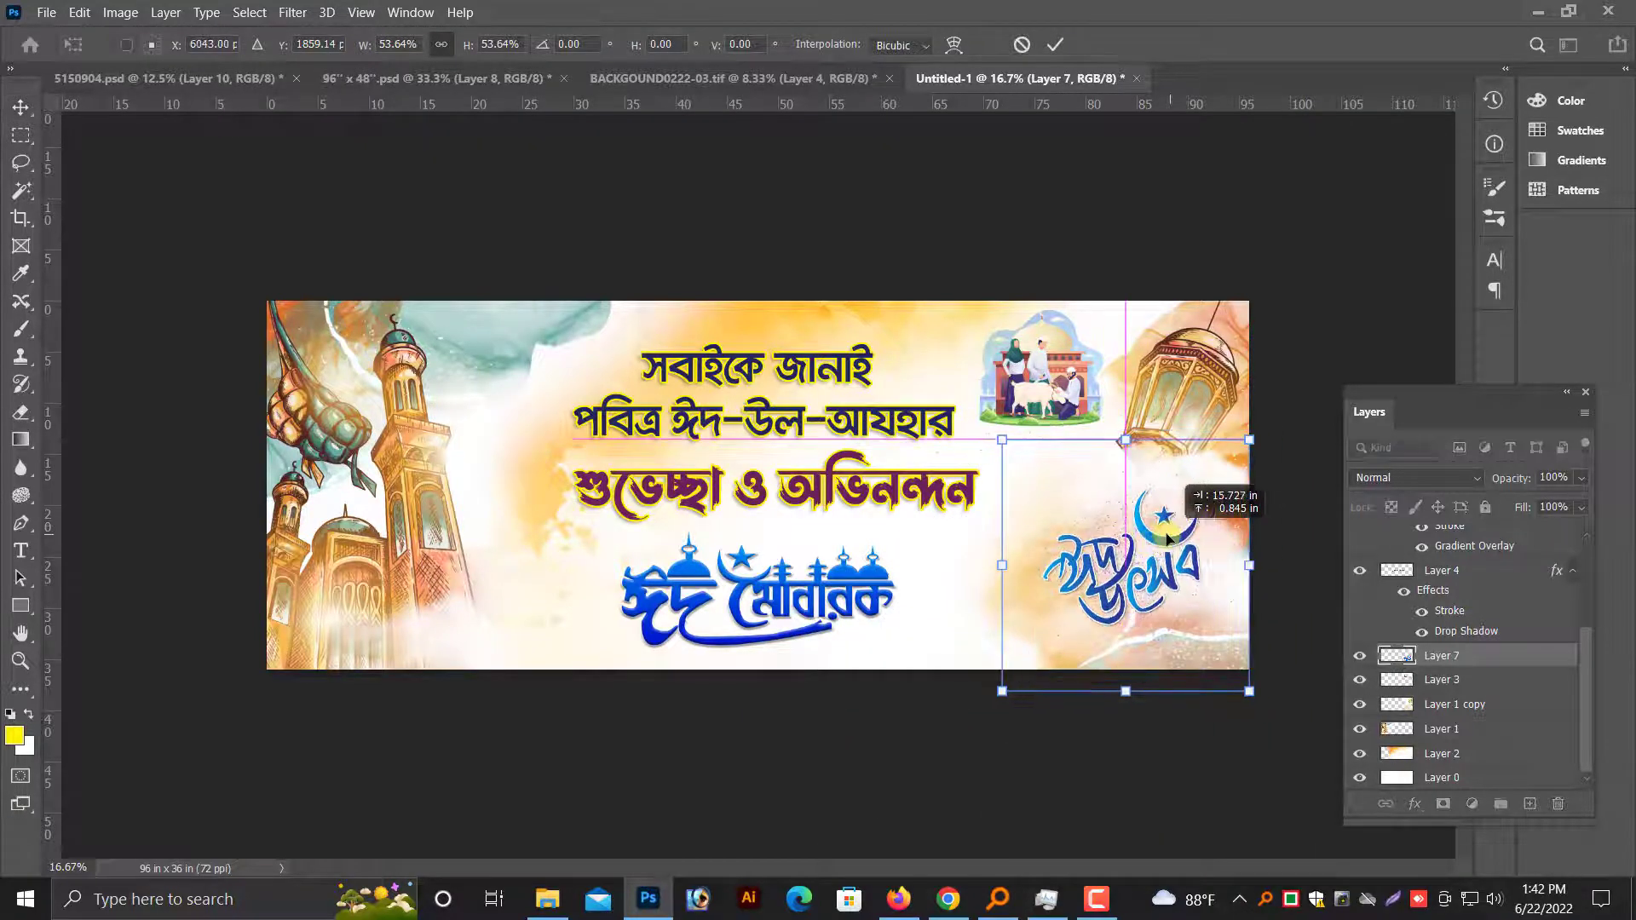
drag(953, 514, 358, 319)
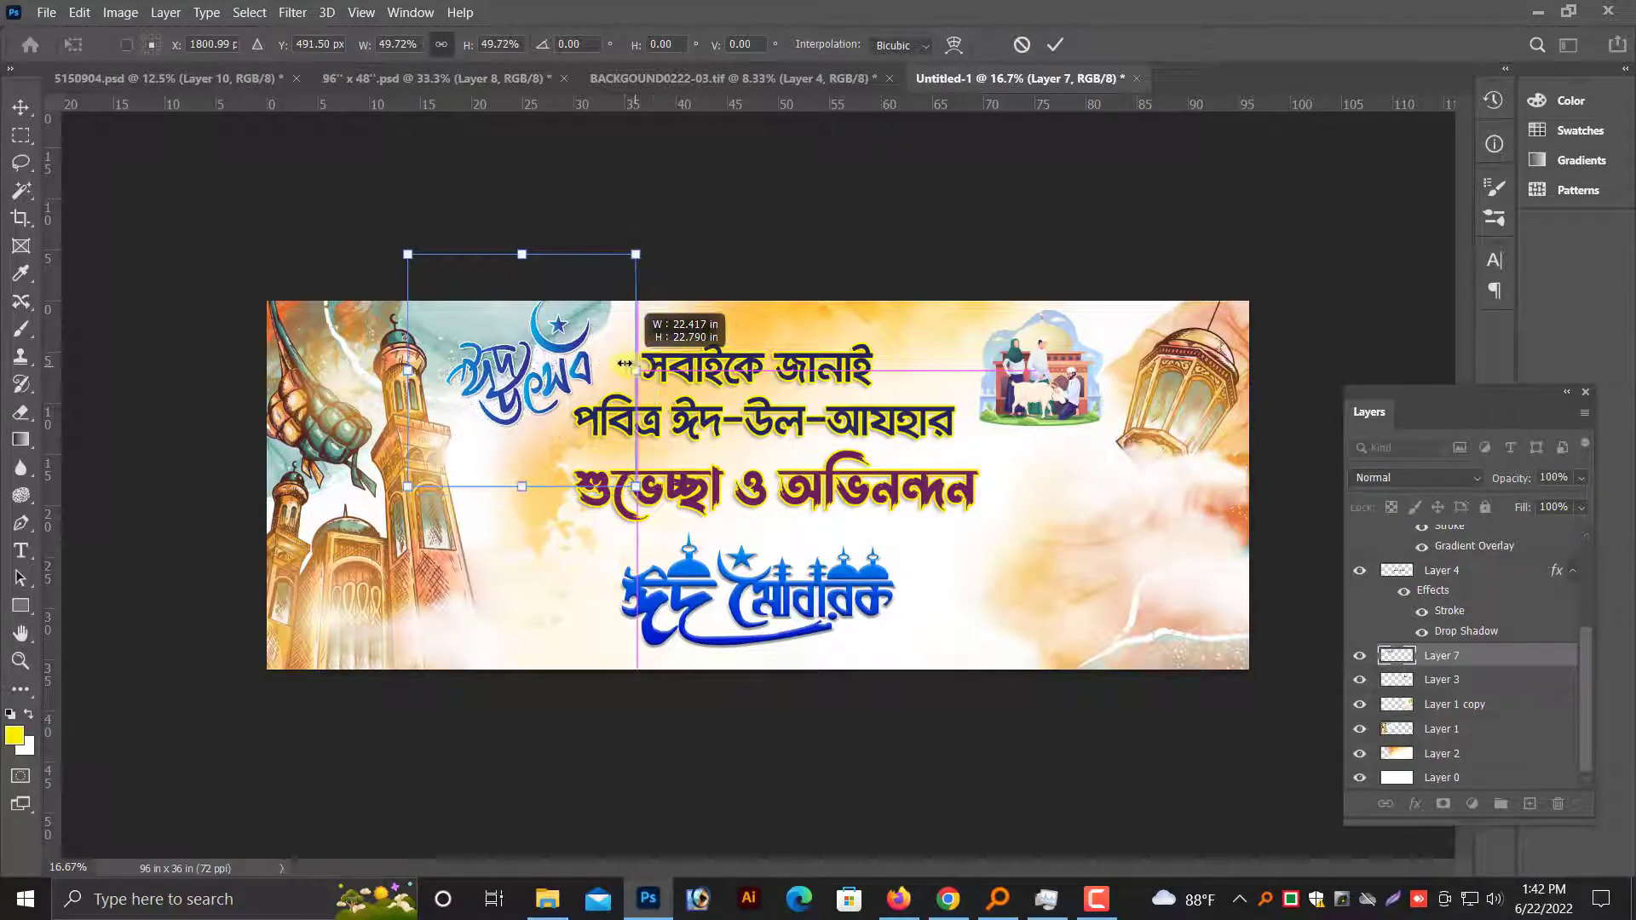
drag(654, 374, 621, 371)
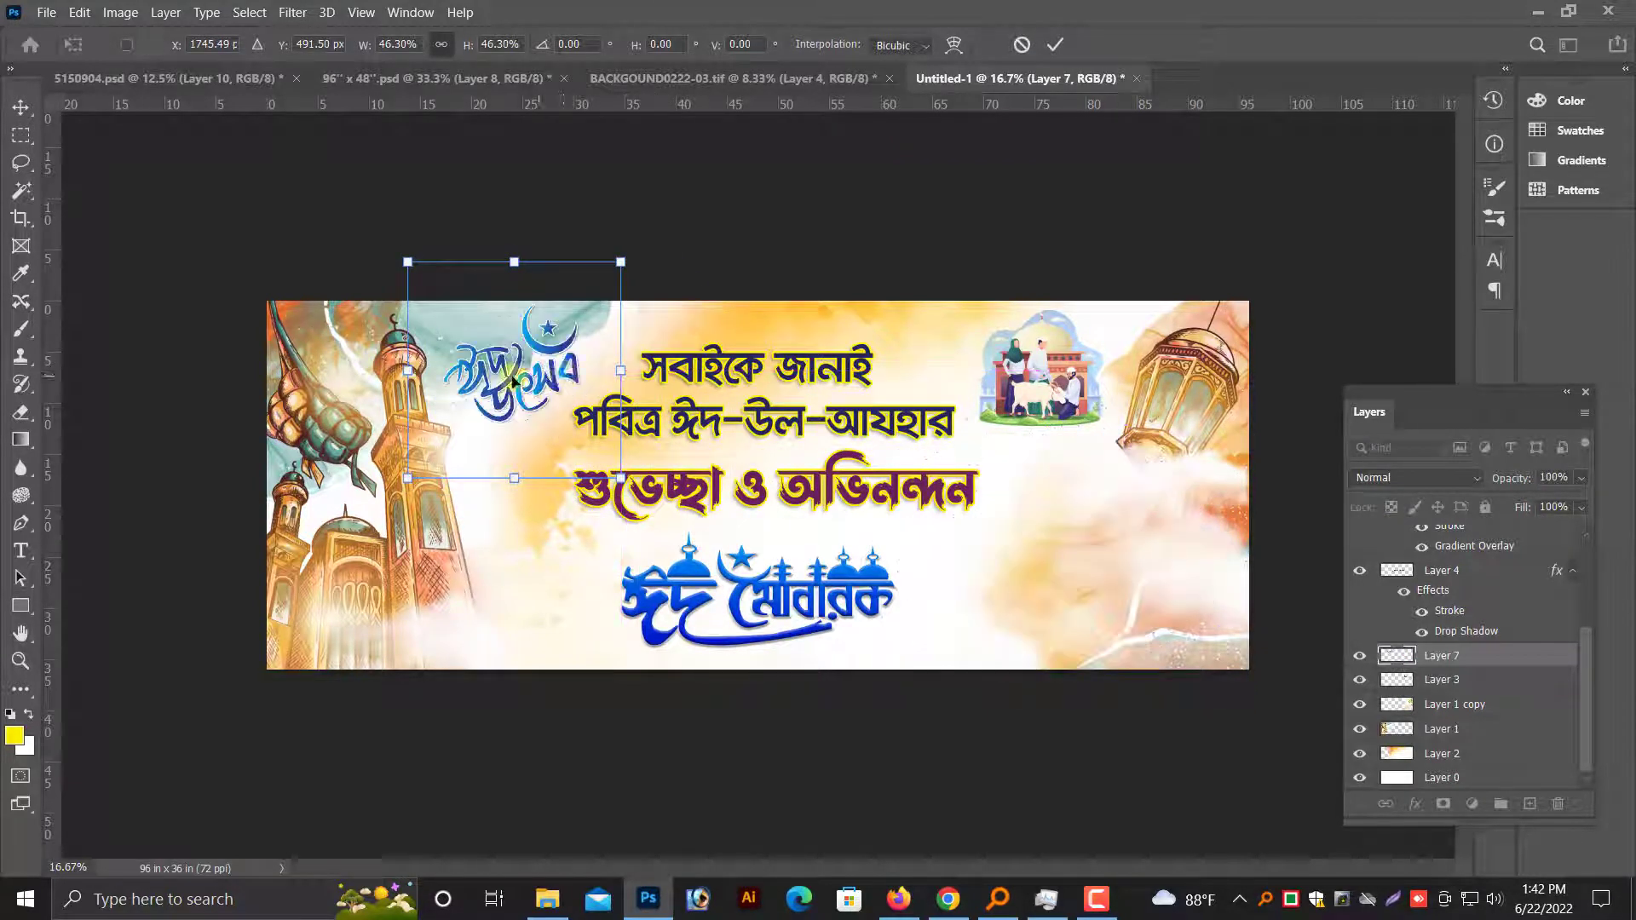
key(ctrl+plus)
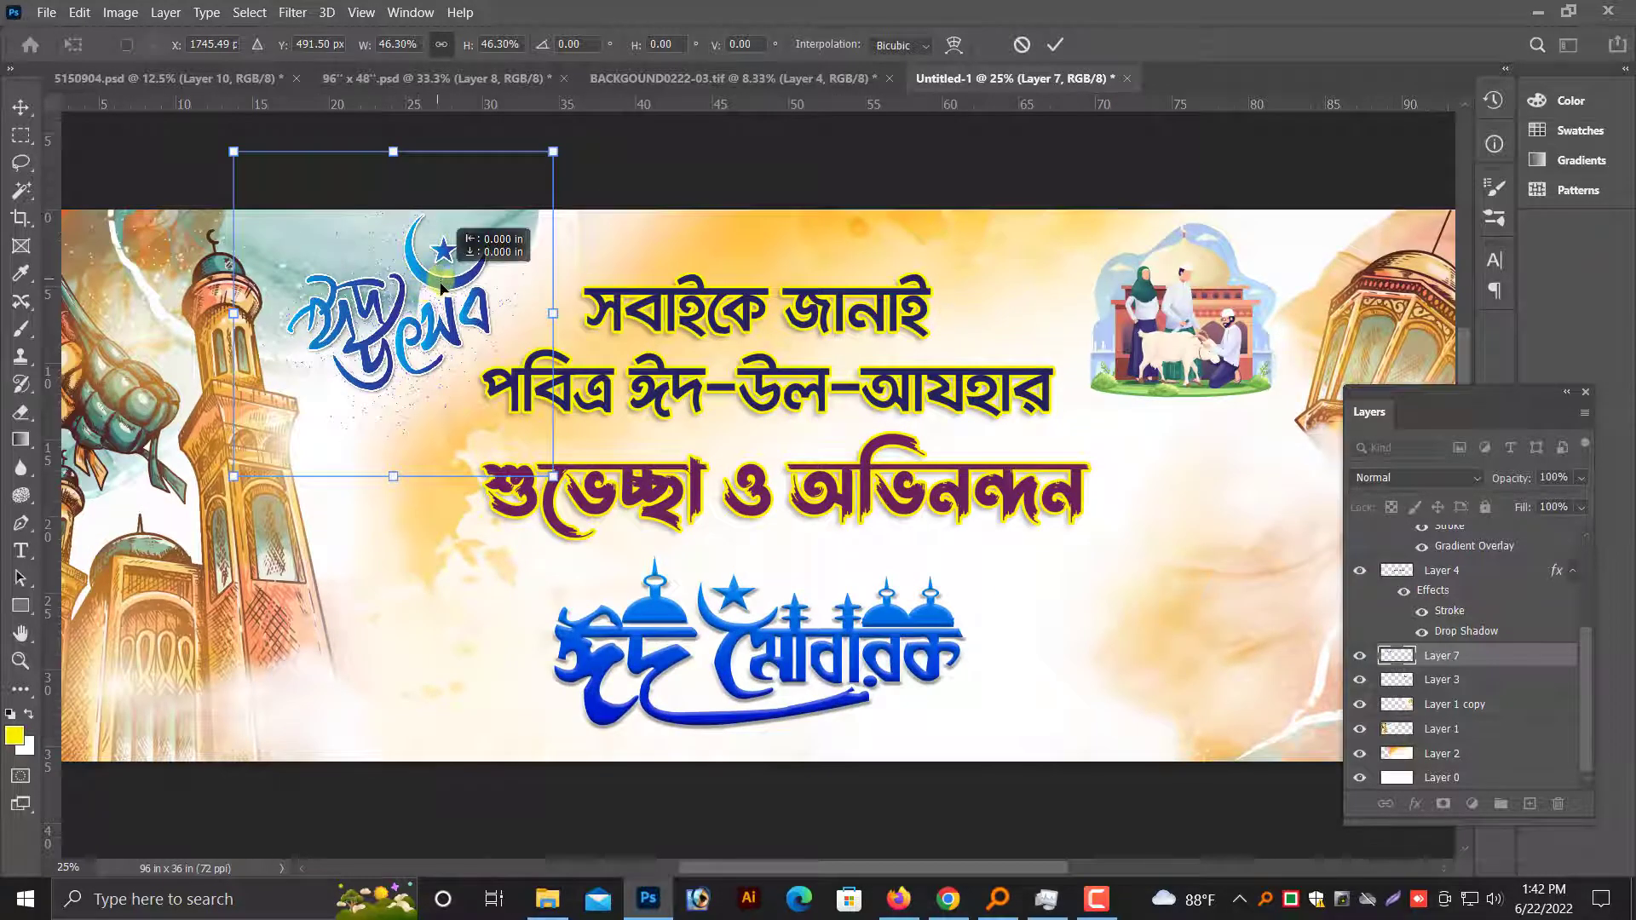
drag(424, 291, 424, 300)
drag(548, 325, 540, 321)
text(171)
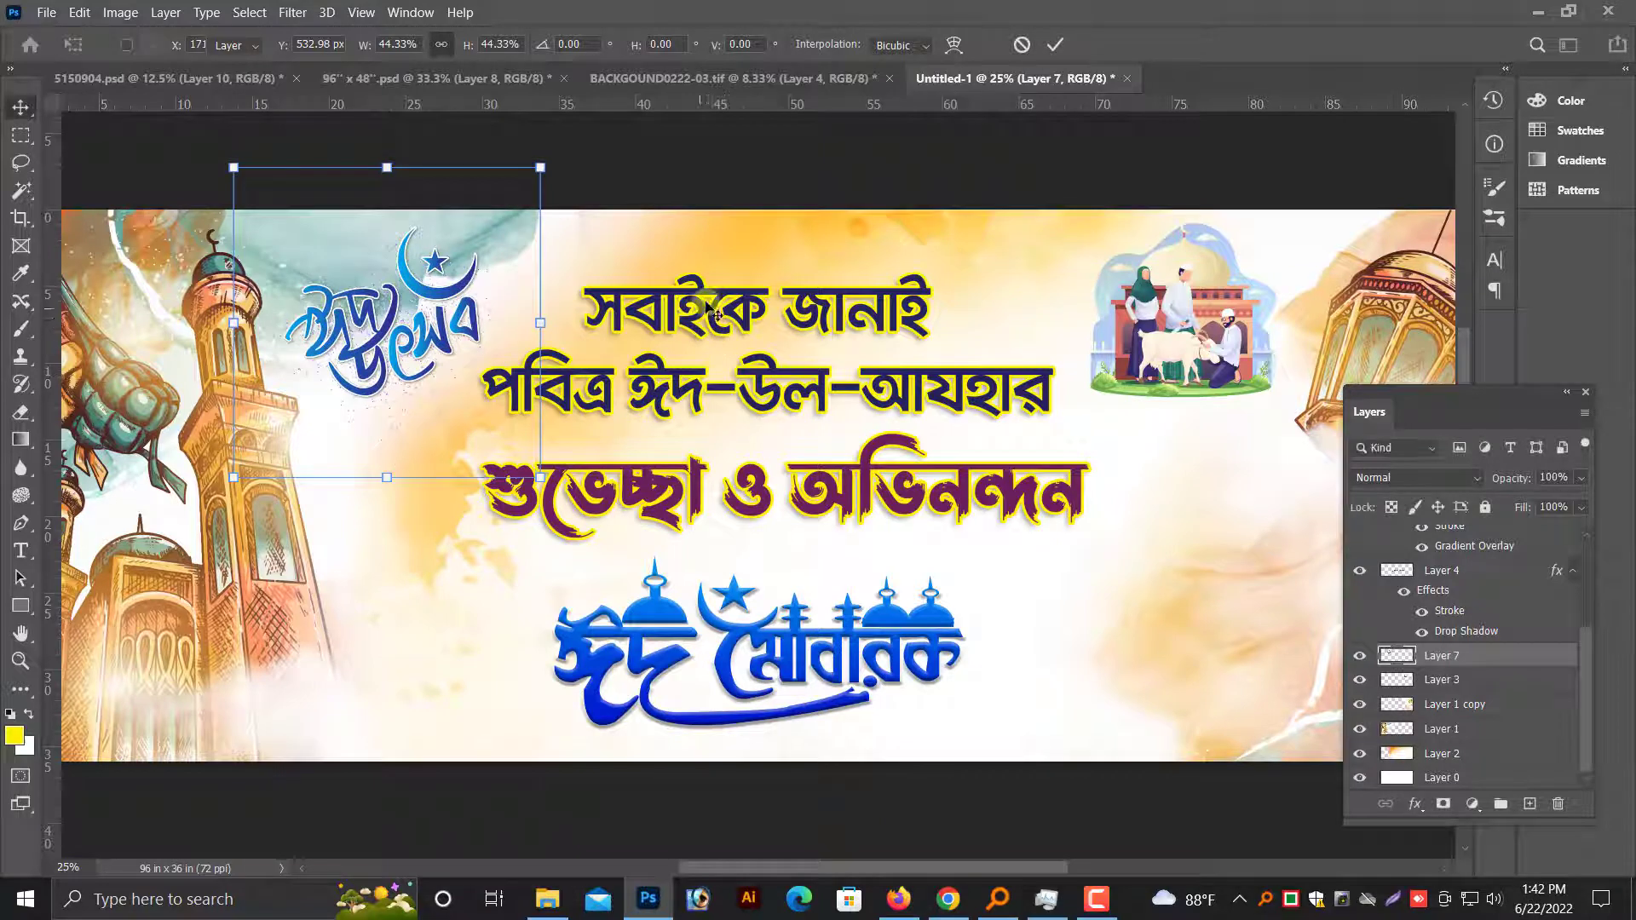
key(Return)
Shrink the two-line greeting text layer to 94.62%.
right_click(710, 300)
click(750, 341)
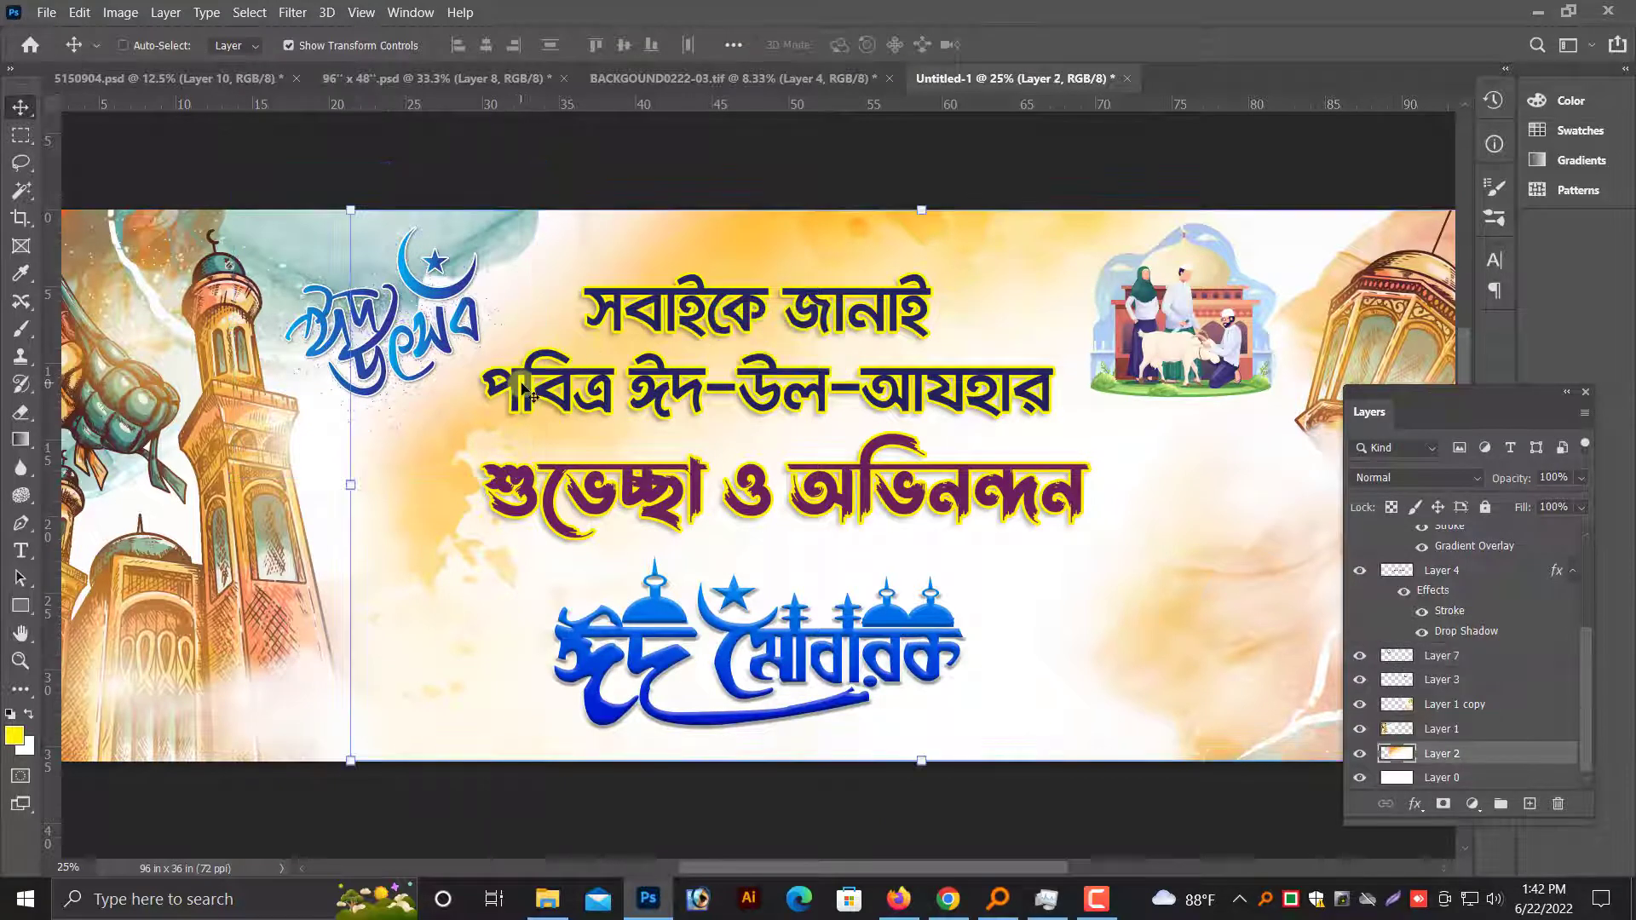
right_click(529, 393)
click(579, 413)
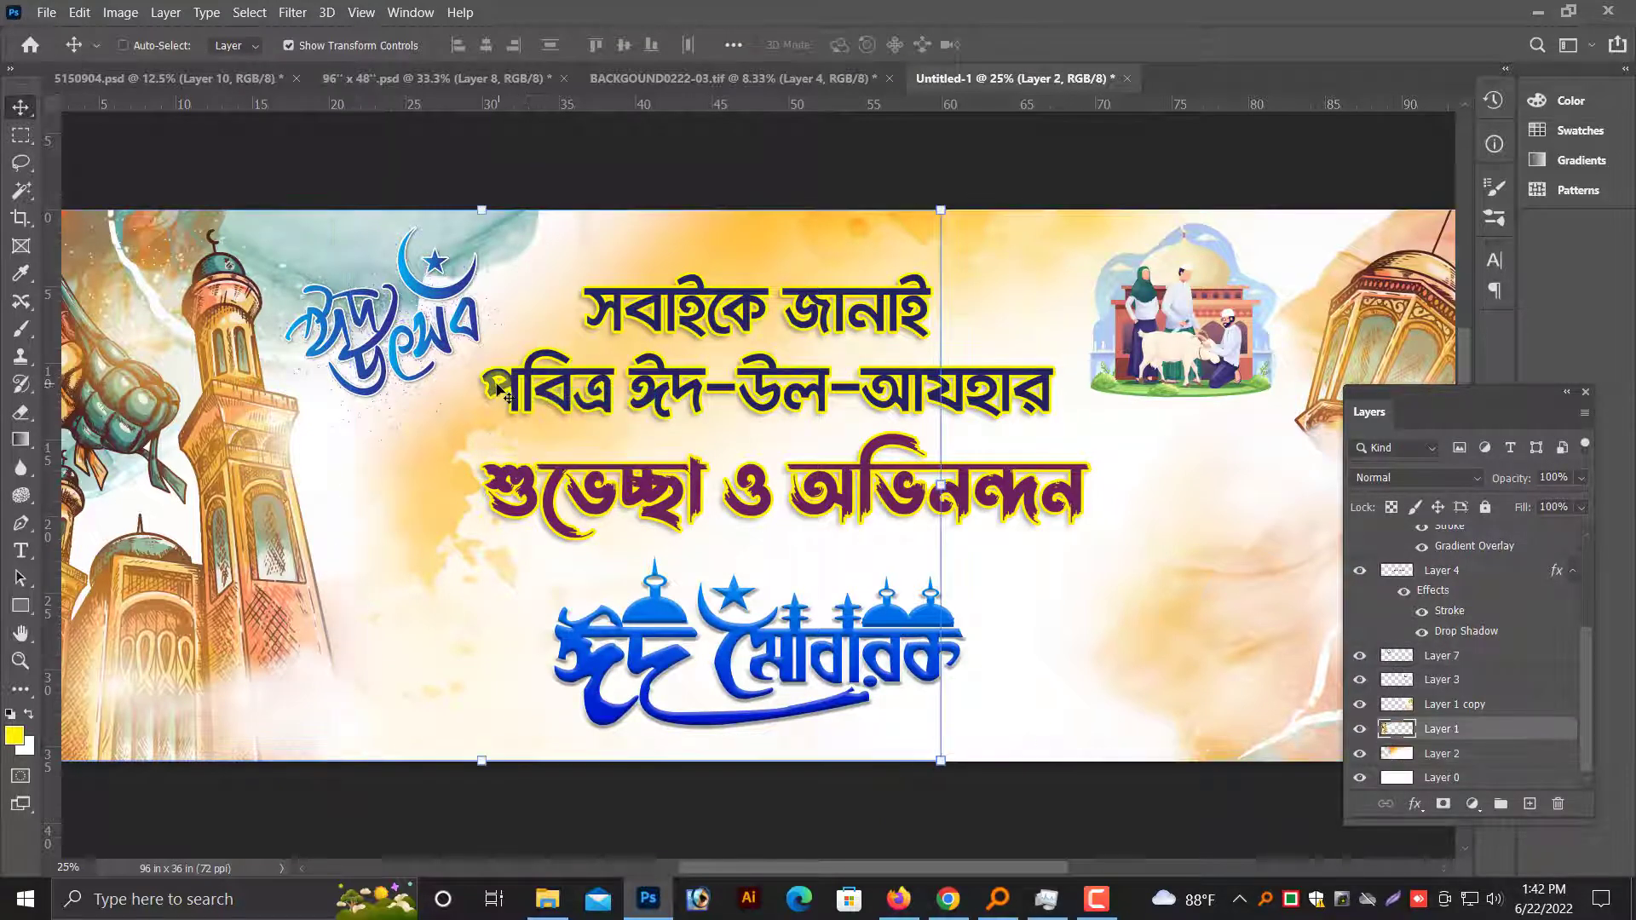
right_click(995, 409)
click(1018, 415)
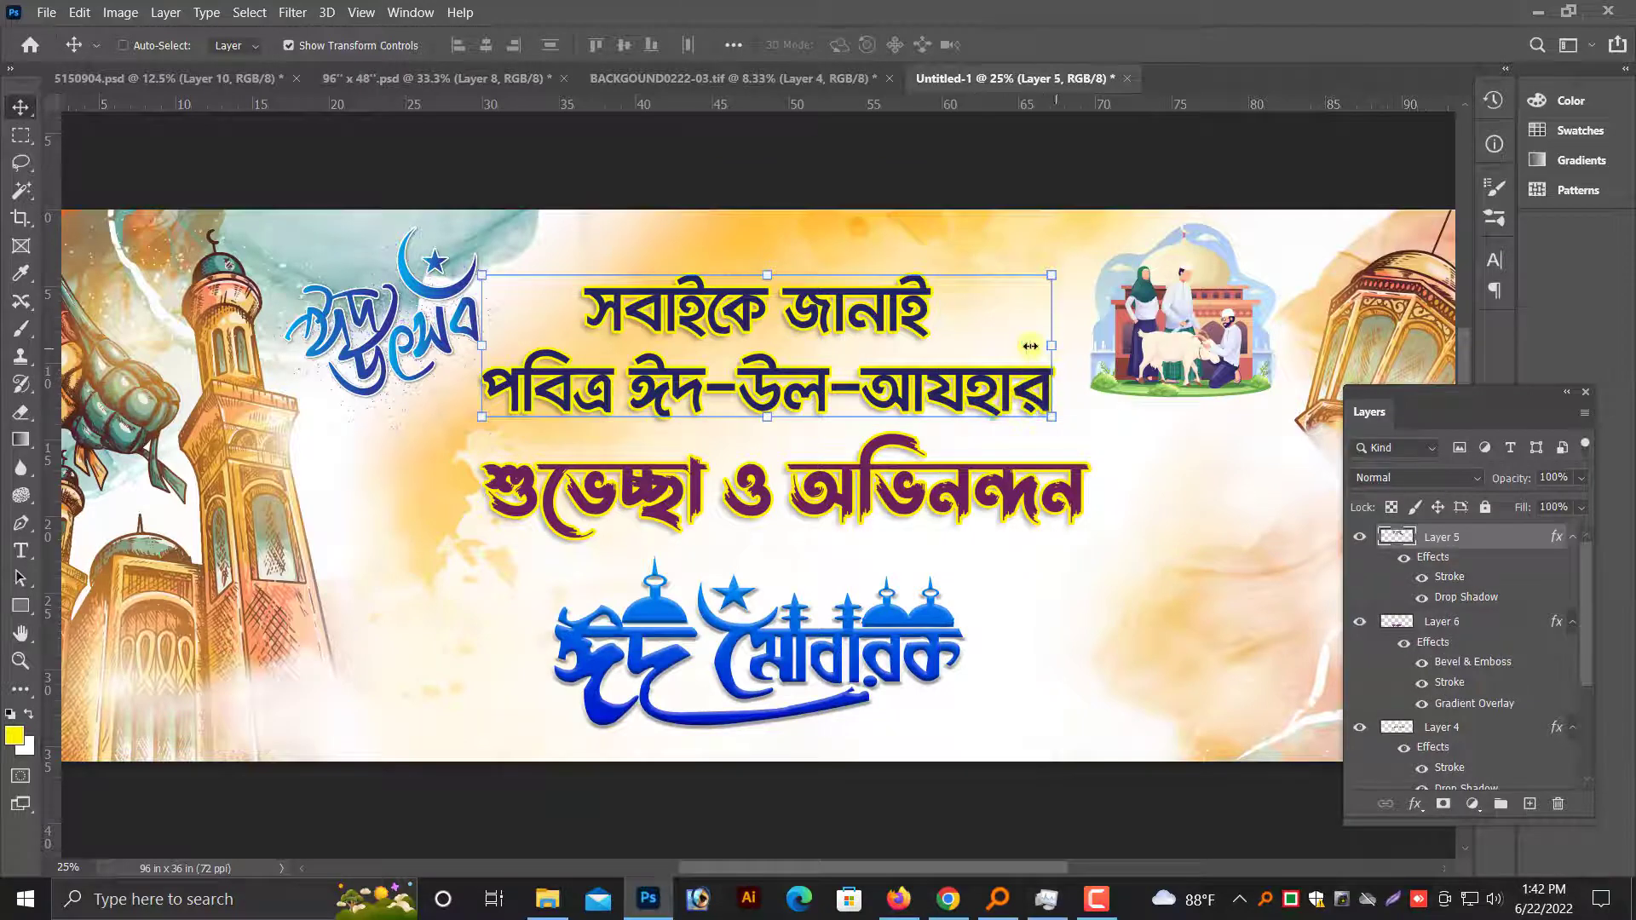
drag(1030, 346, 984, 375)
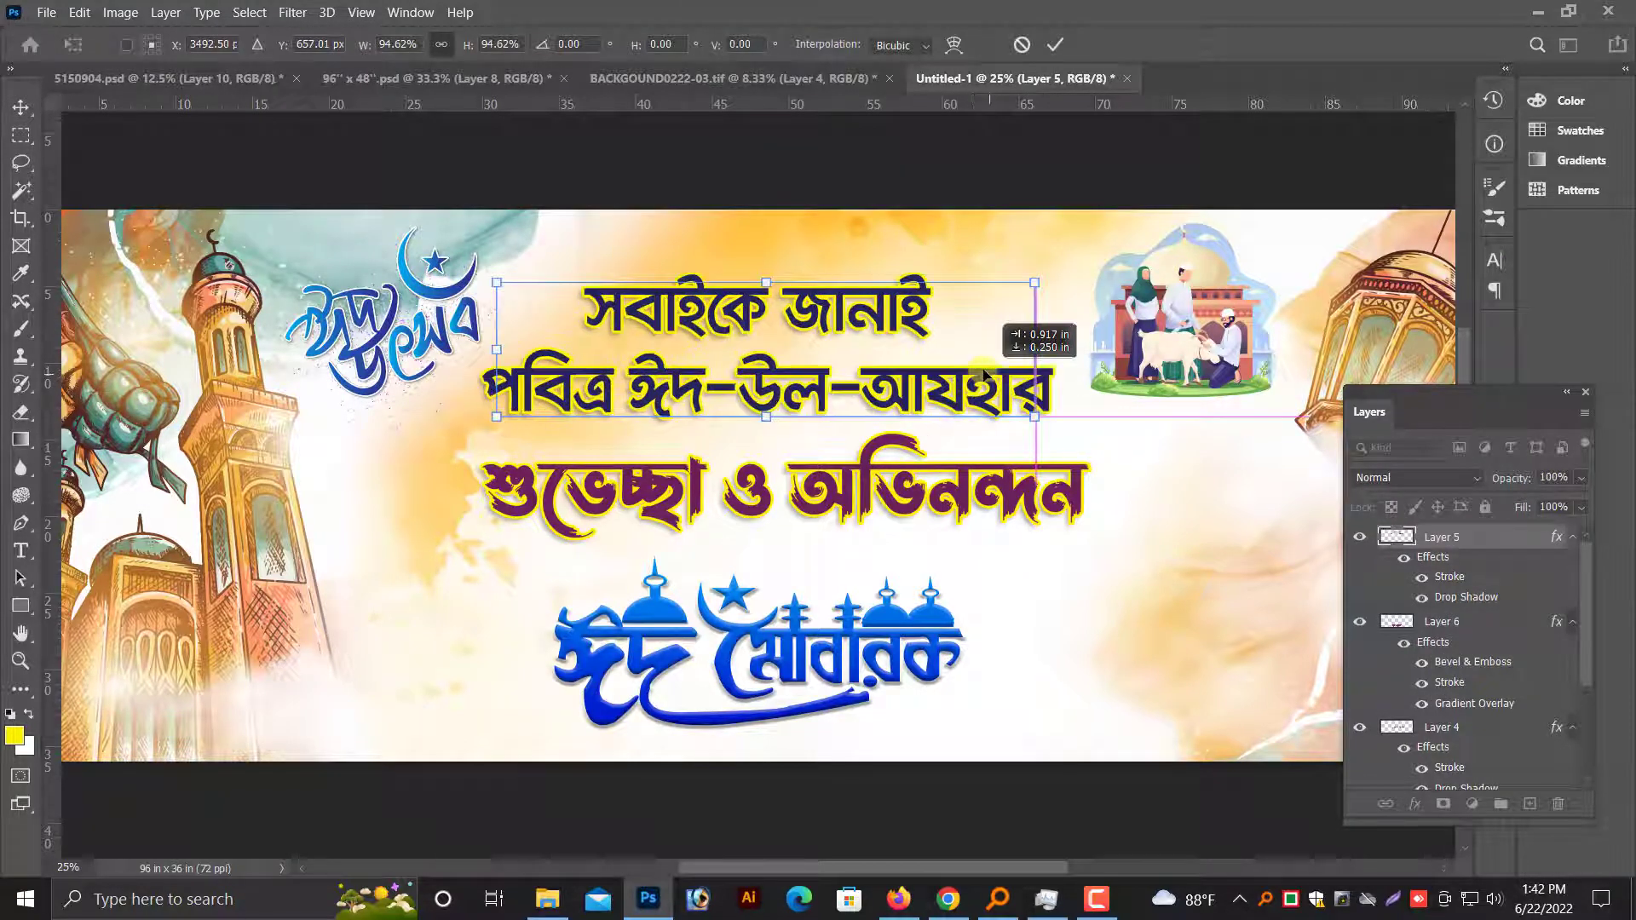
key(Return)
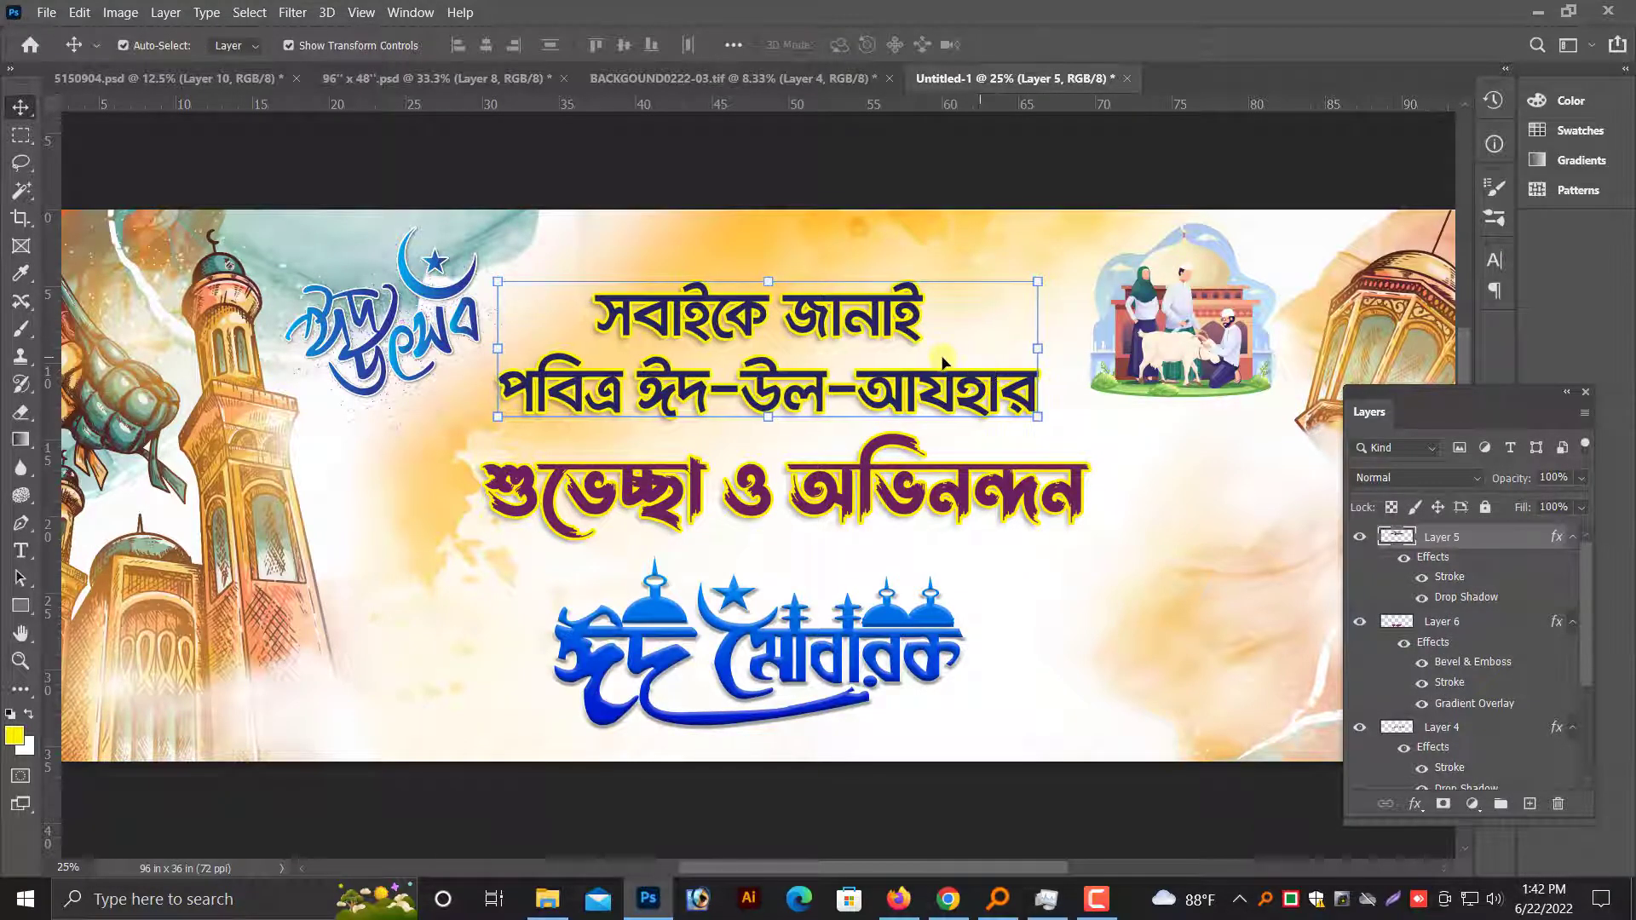
key(ctrl+minus)
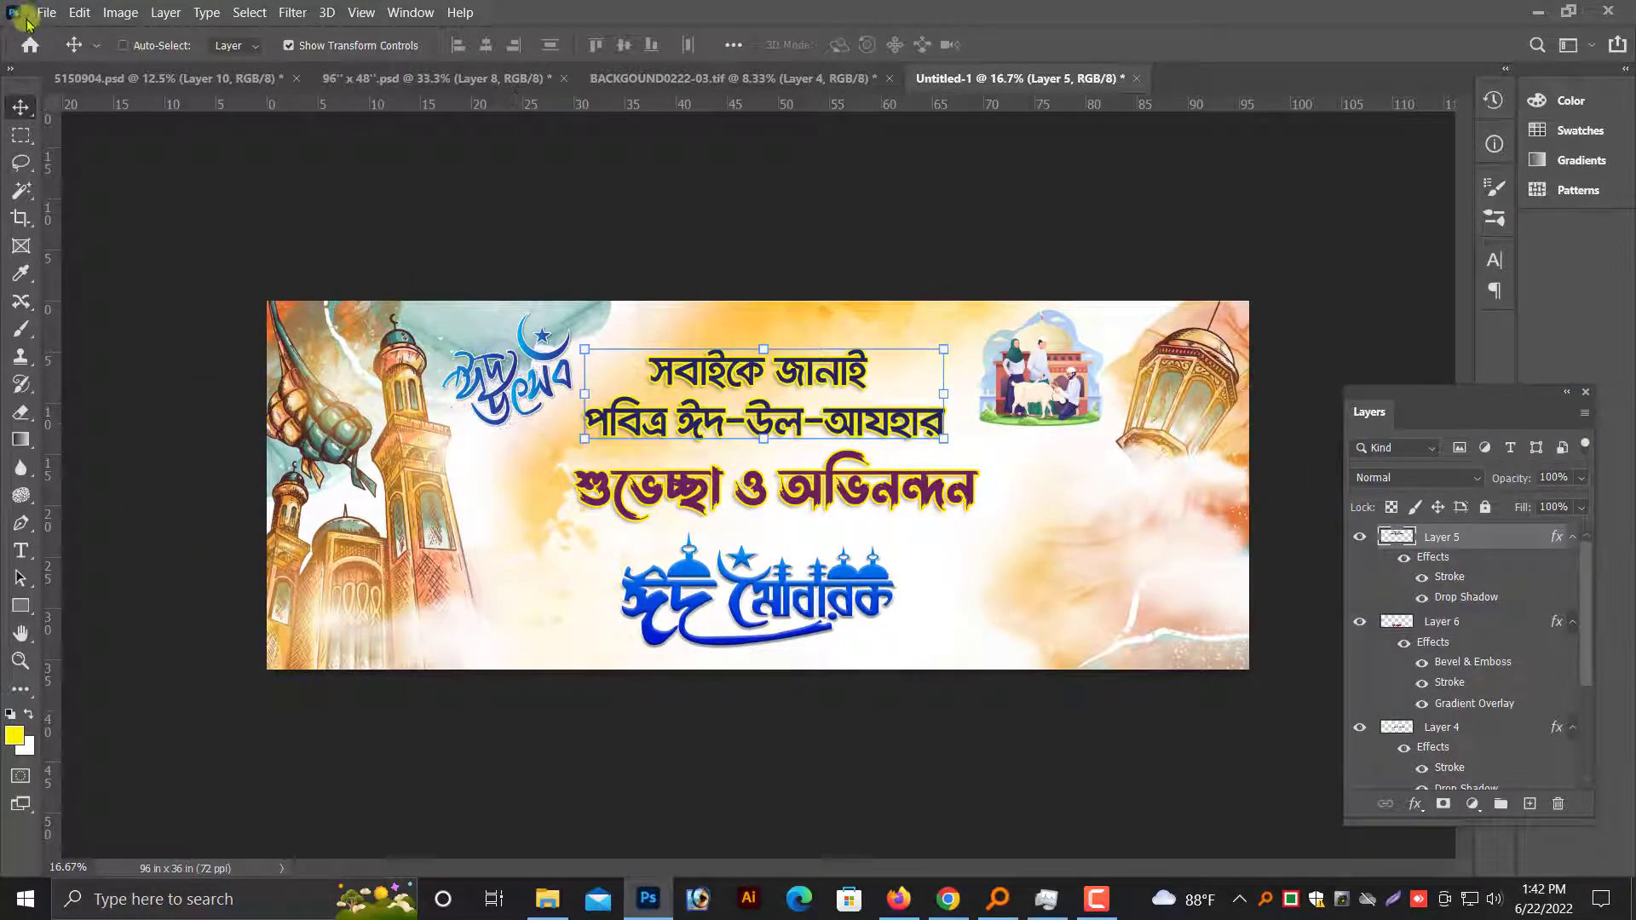
Save the banner as eid banner 01.psd in Documents\eid with Maximize Compatibility.
click(46, 12)
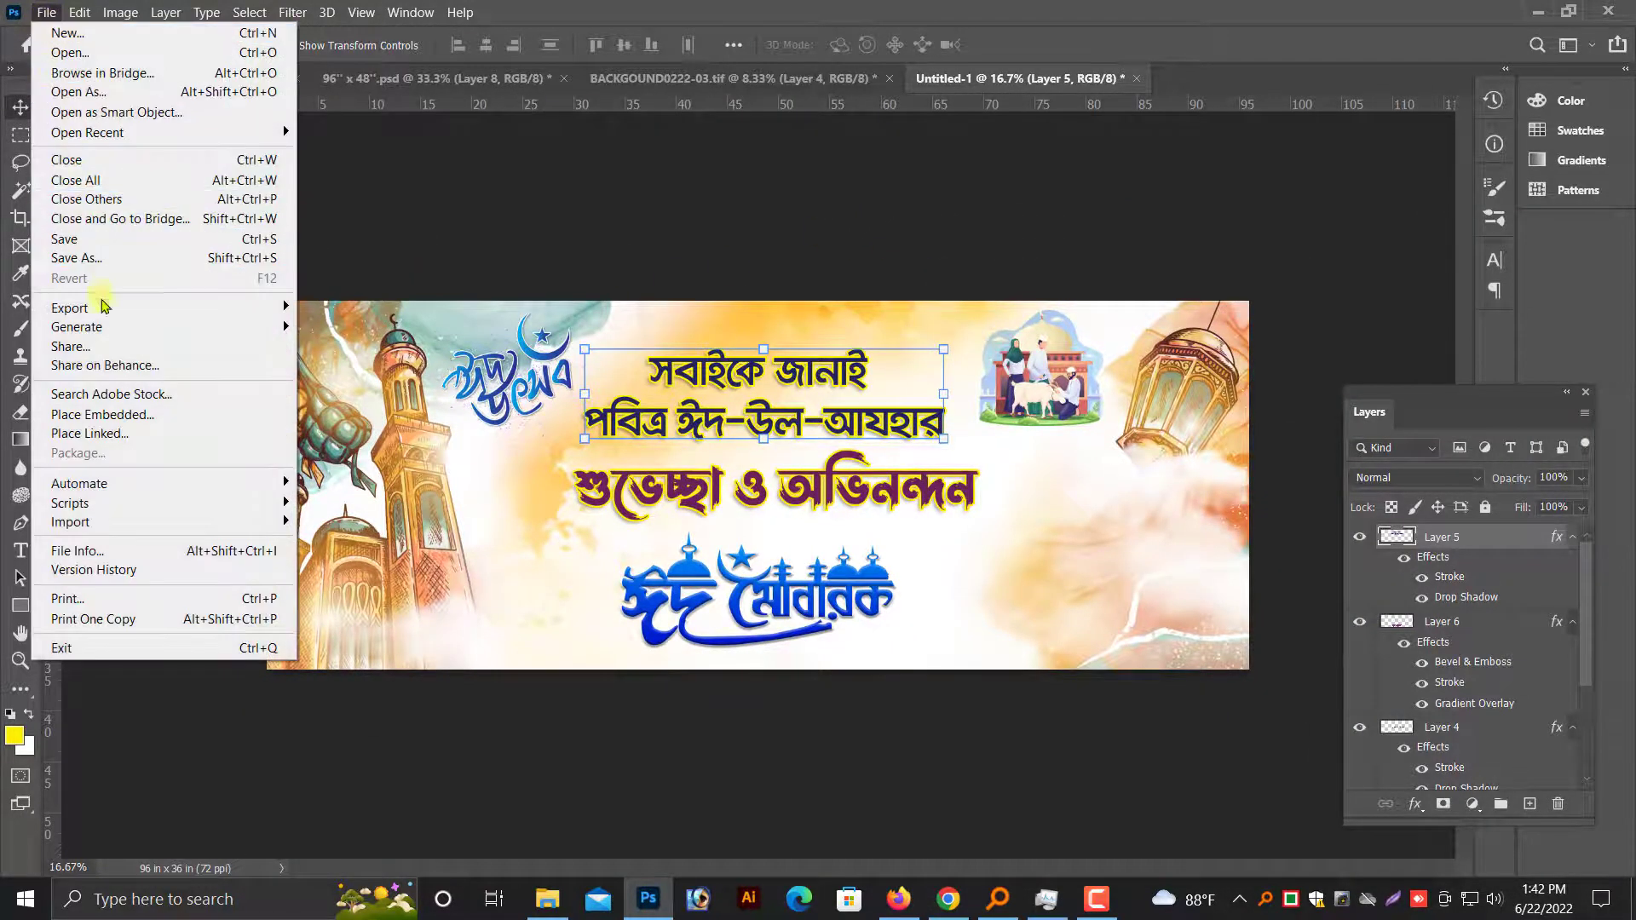
click(46, 12)
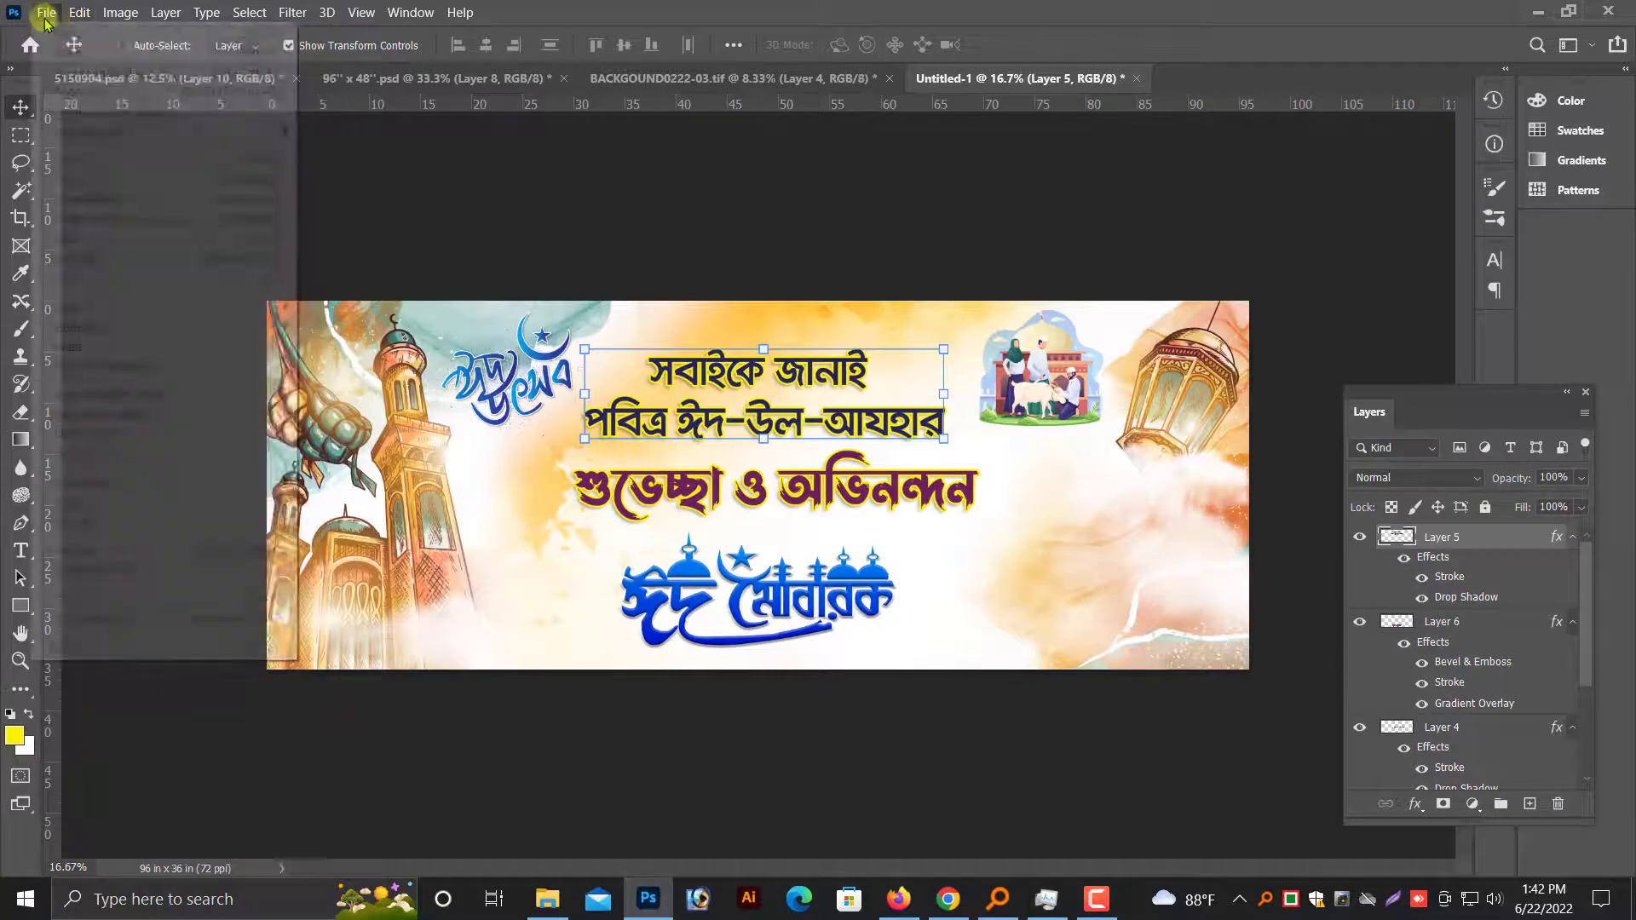
click(42, 15)
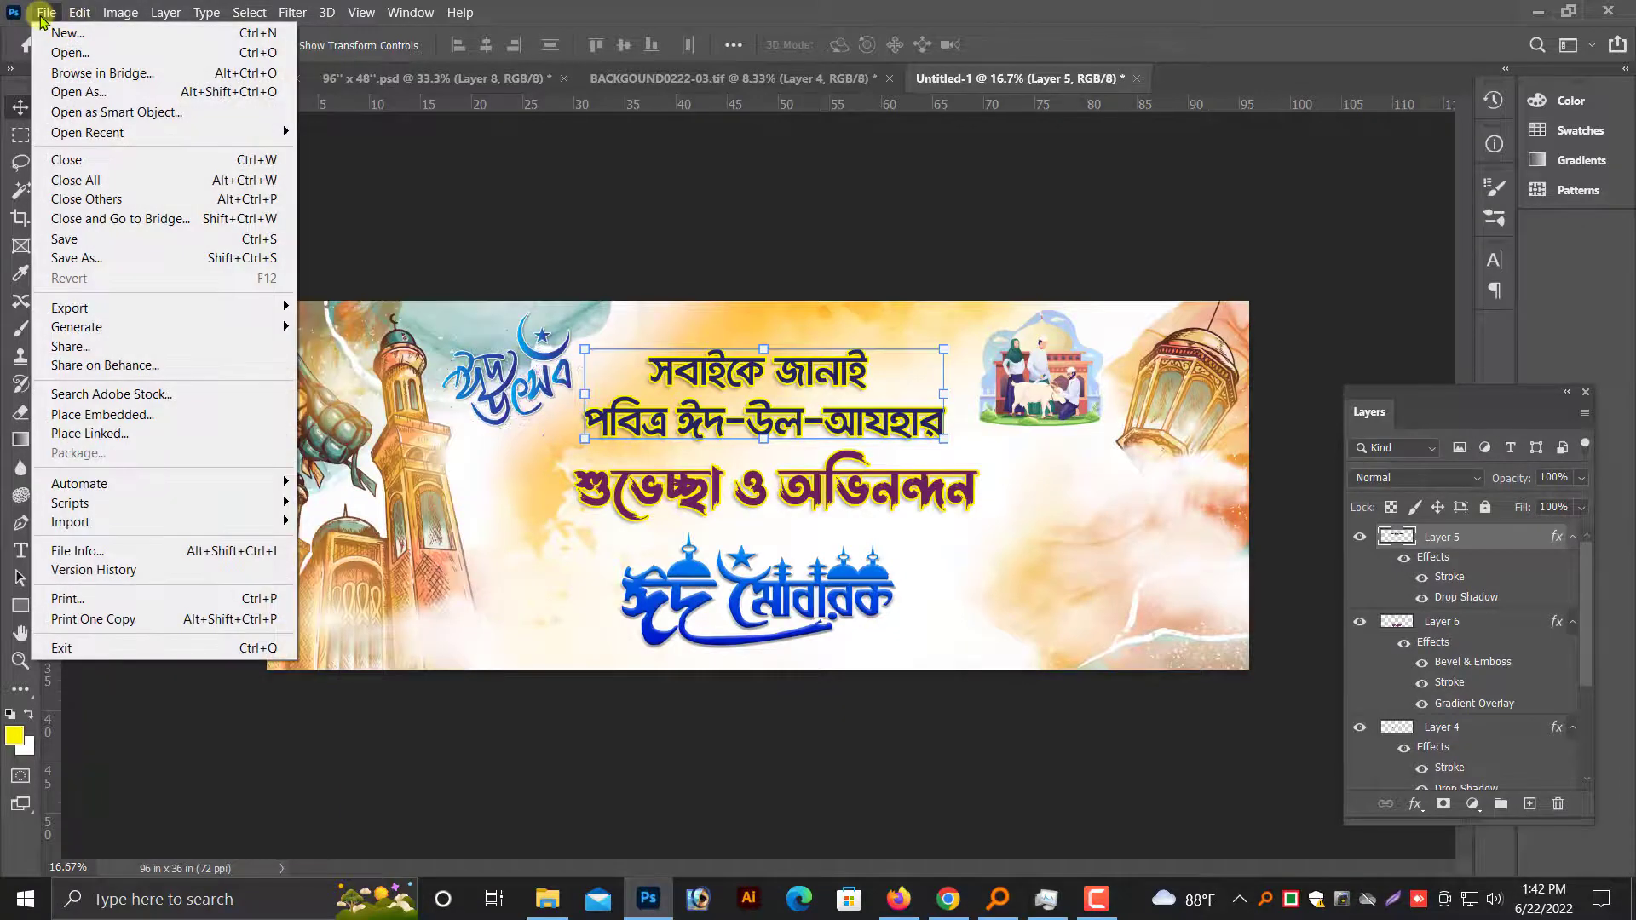
click(77, 257)
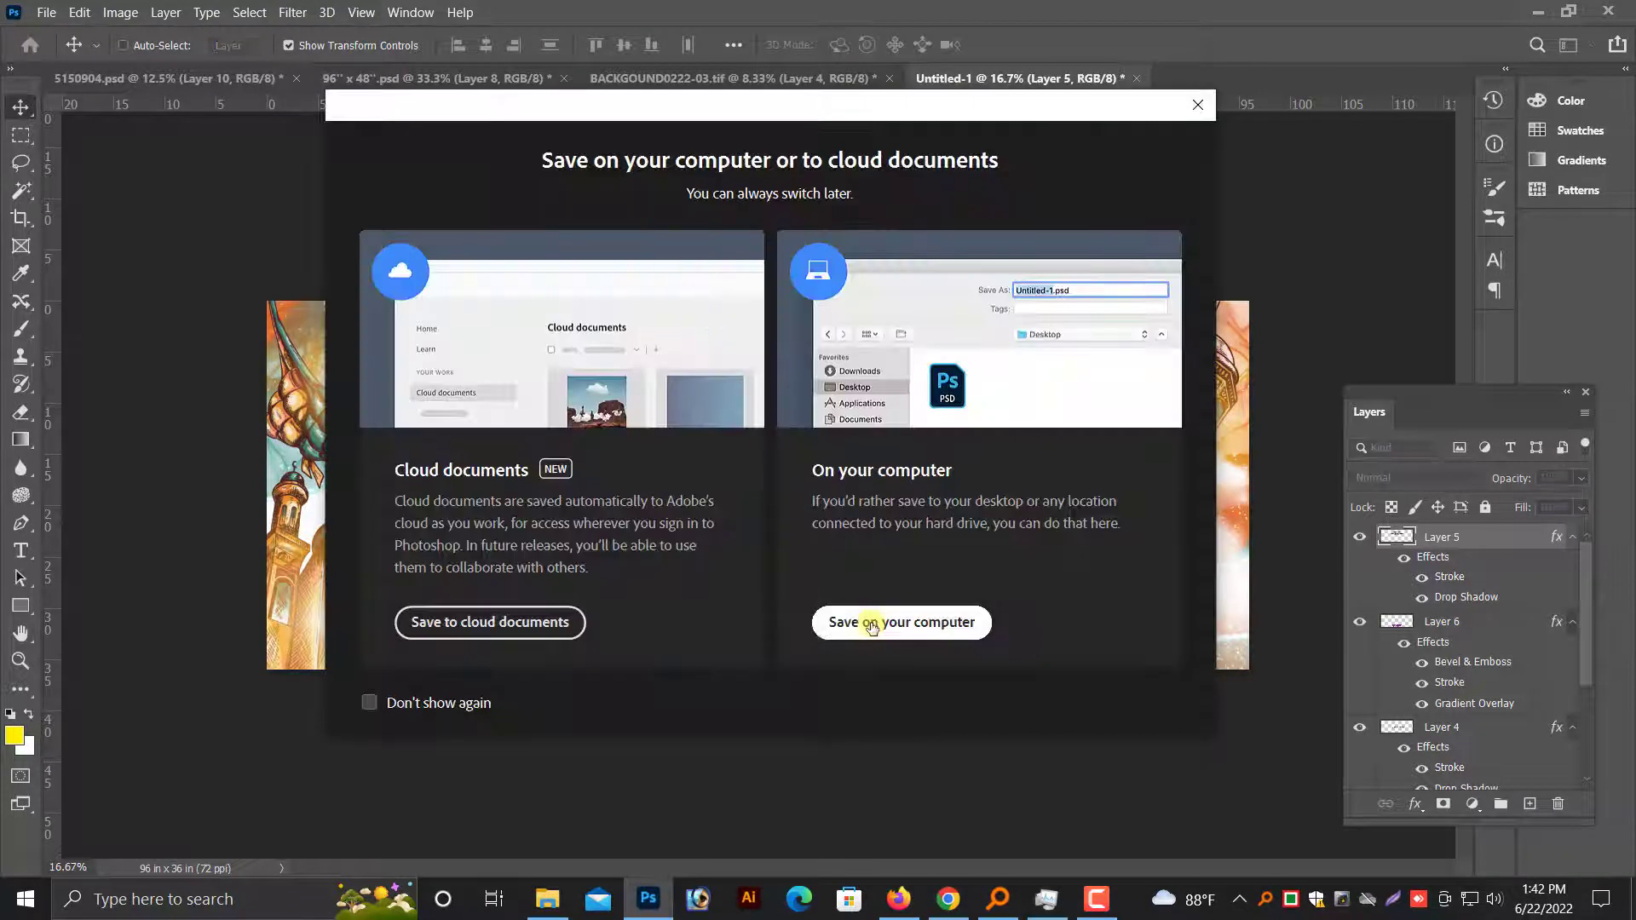
click(869, 621)
key(ctrl+shift+s)
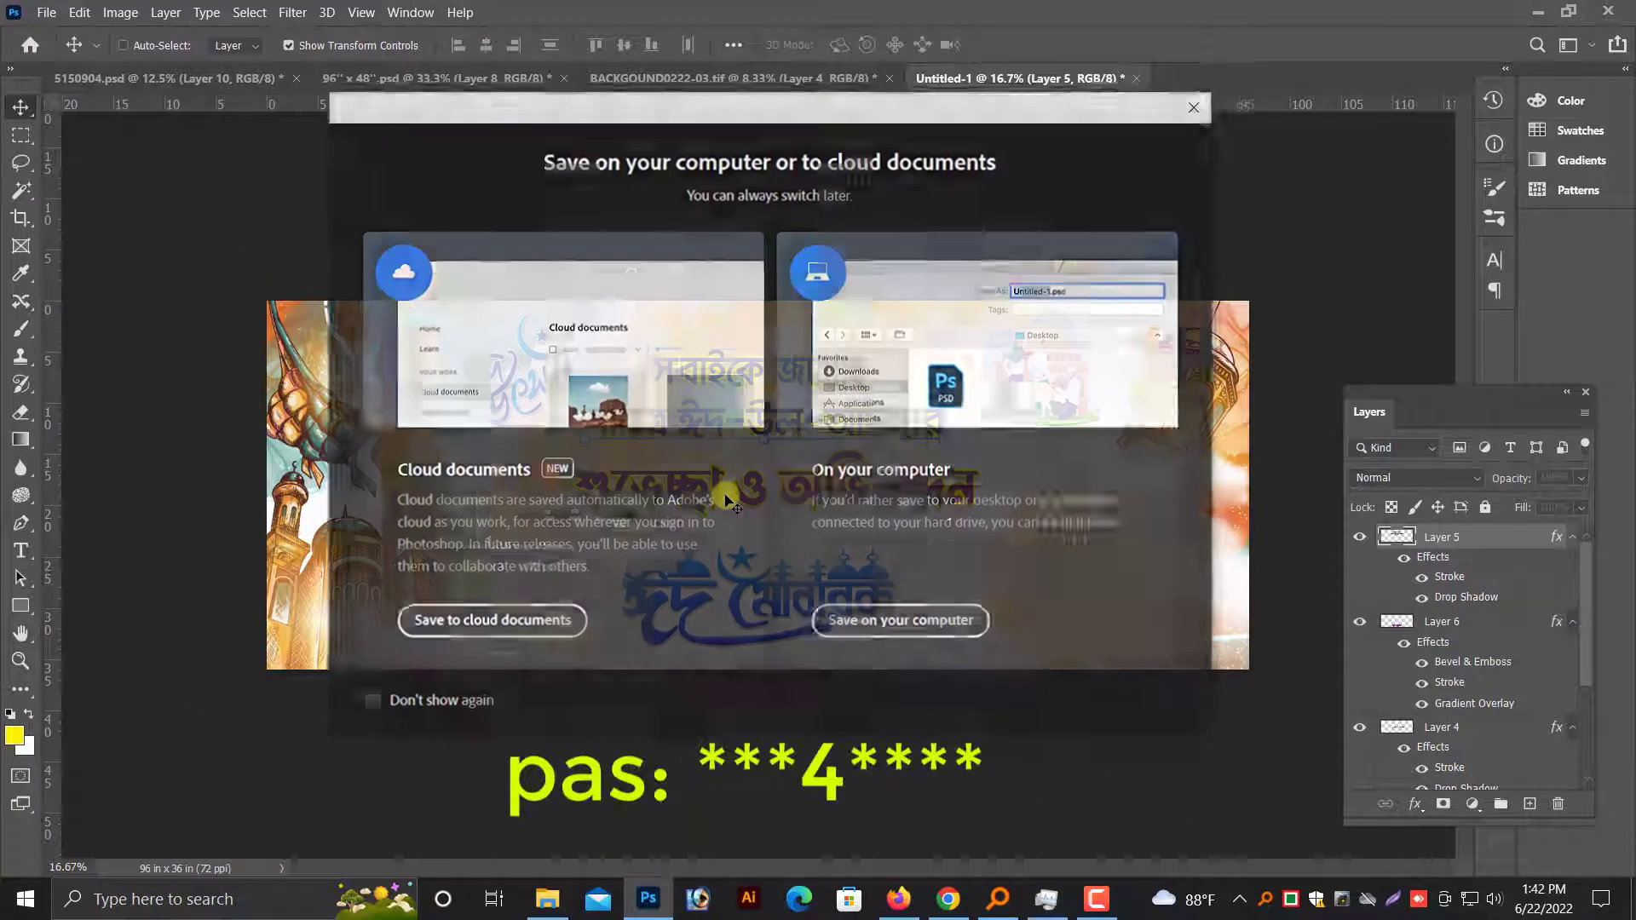
click(861, 625)
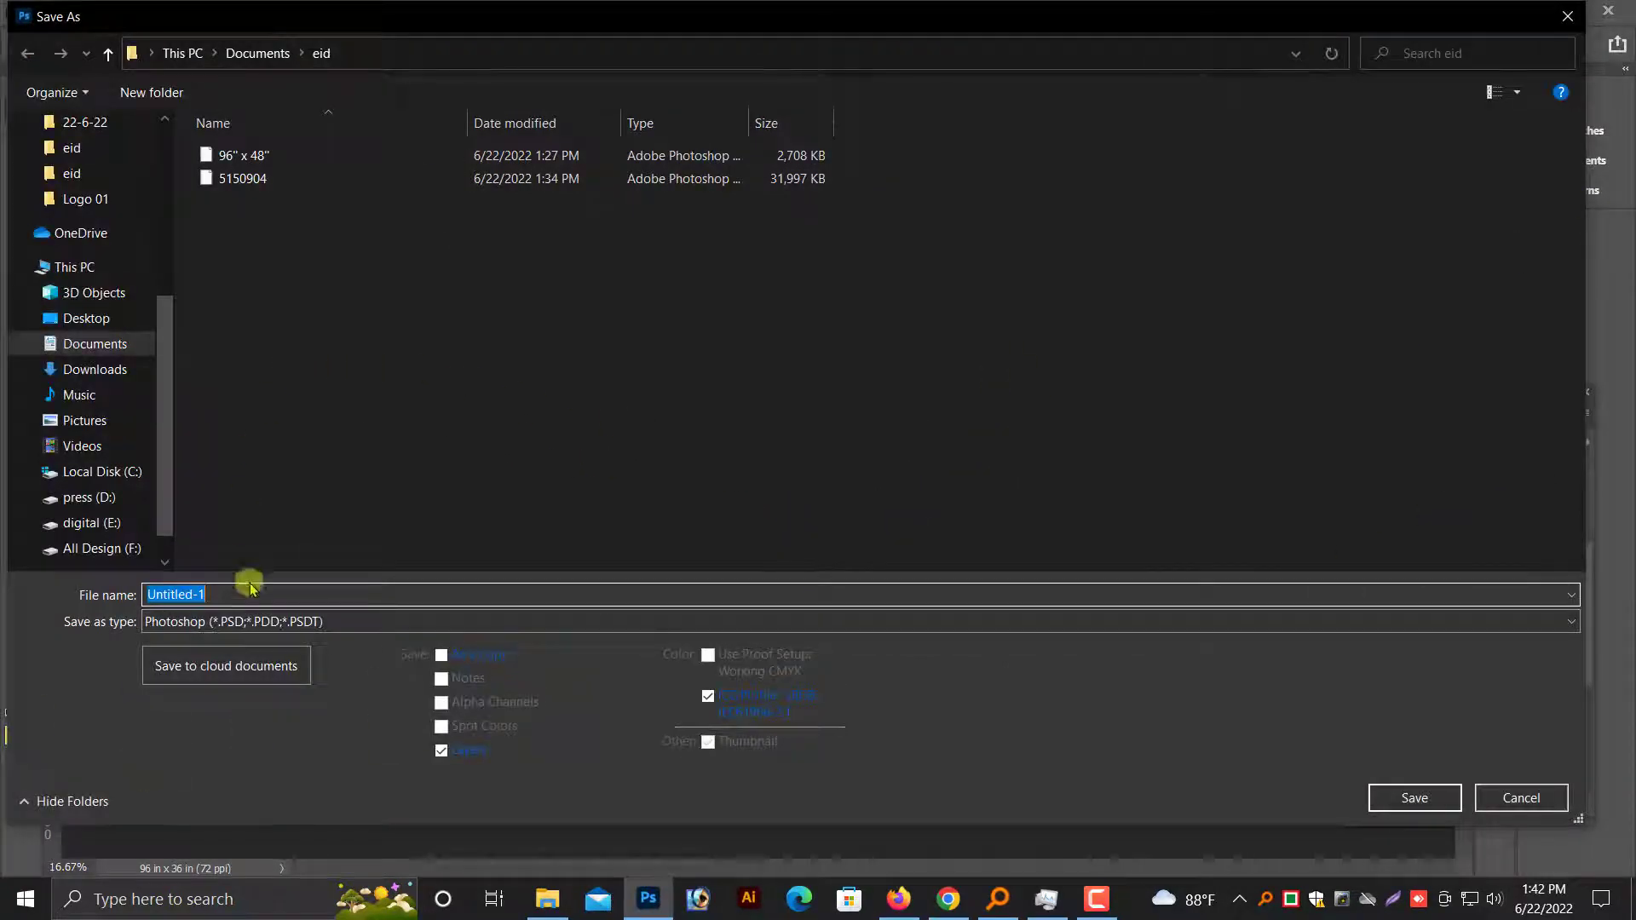
key(BackSpace)
key(BackSpace)
key(BackSpace)
text(eid banner 01)
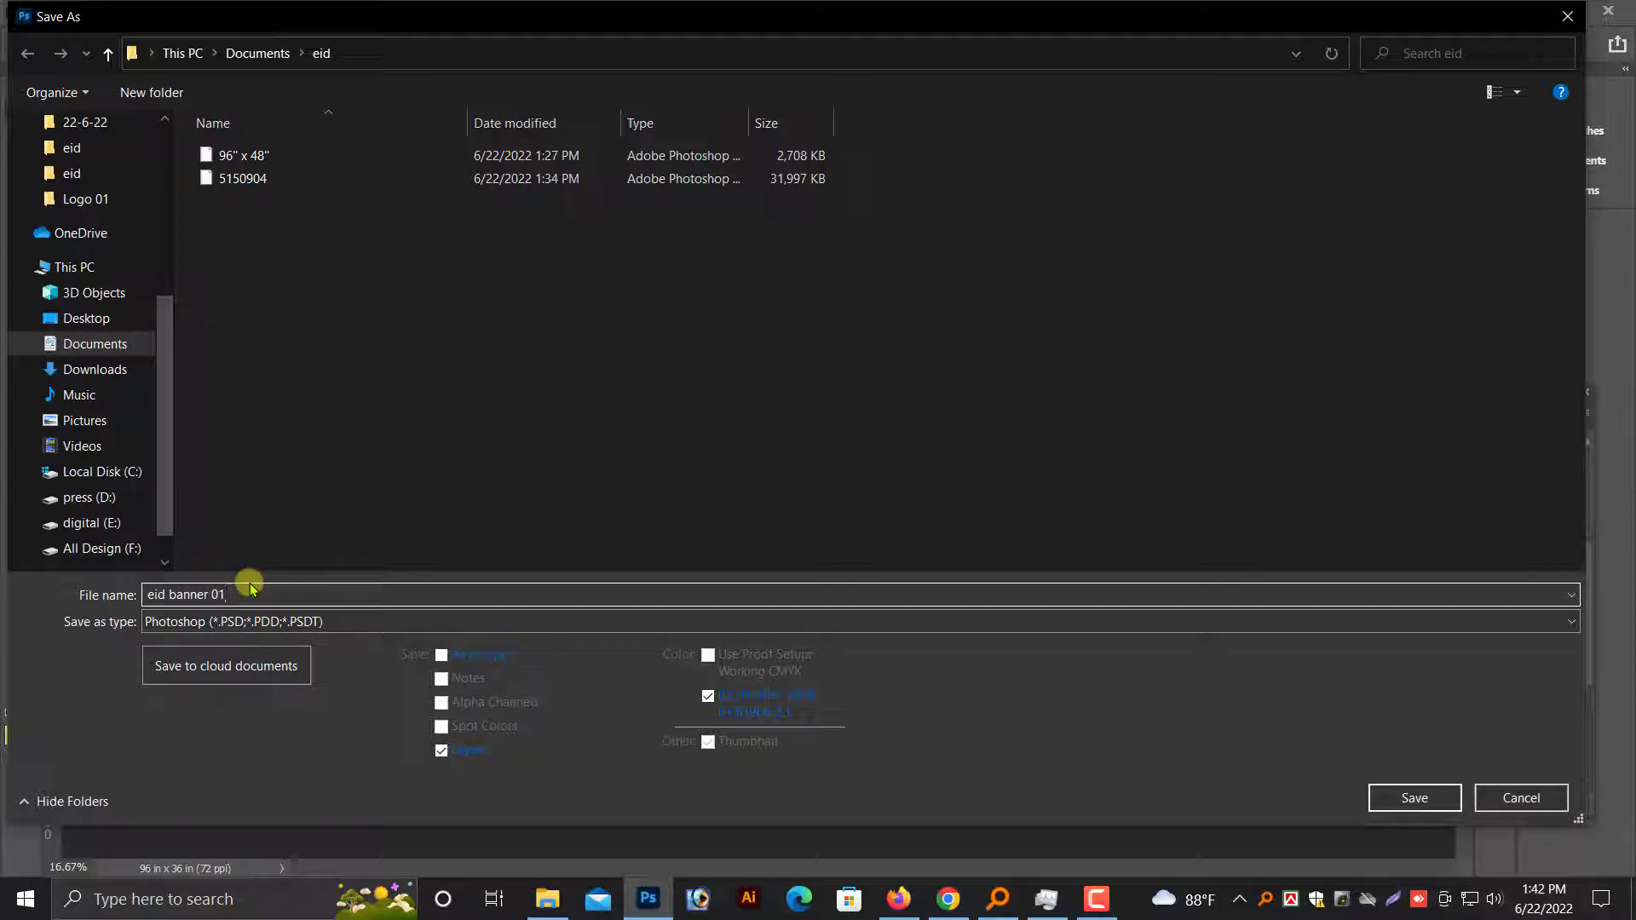
key(Return)
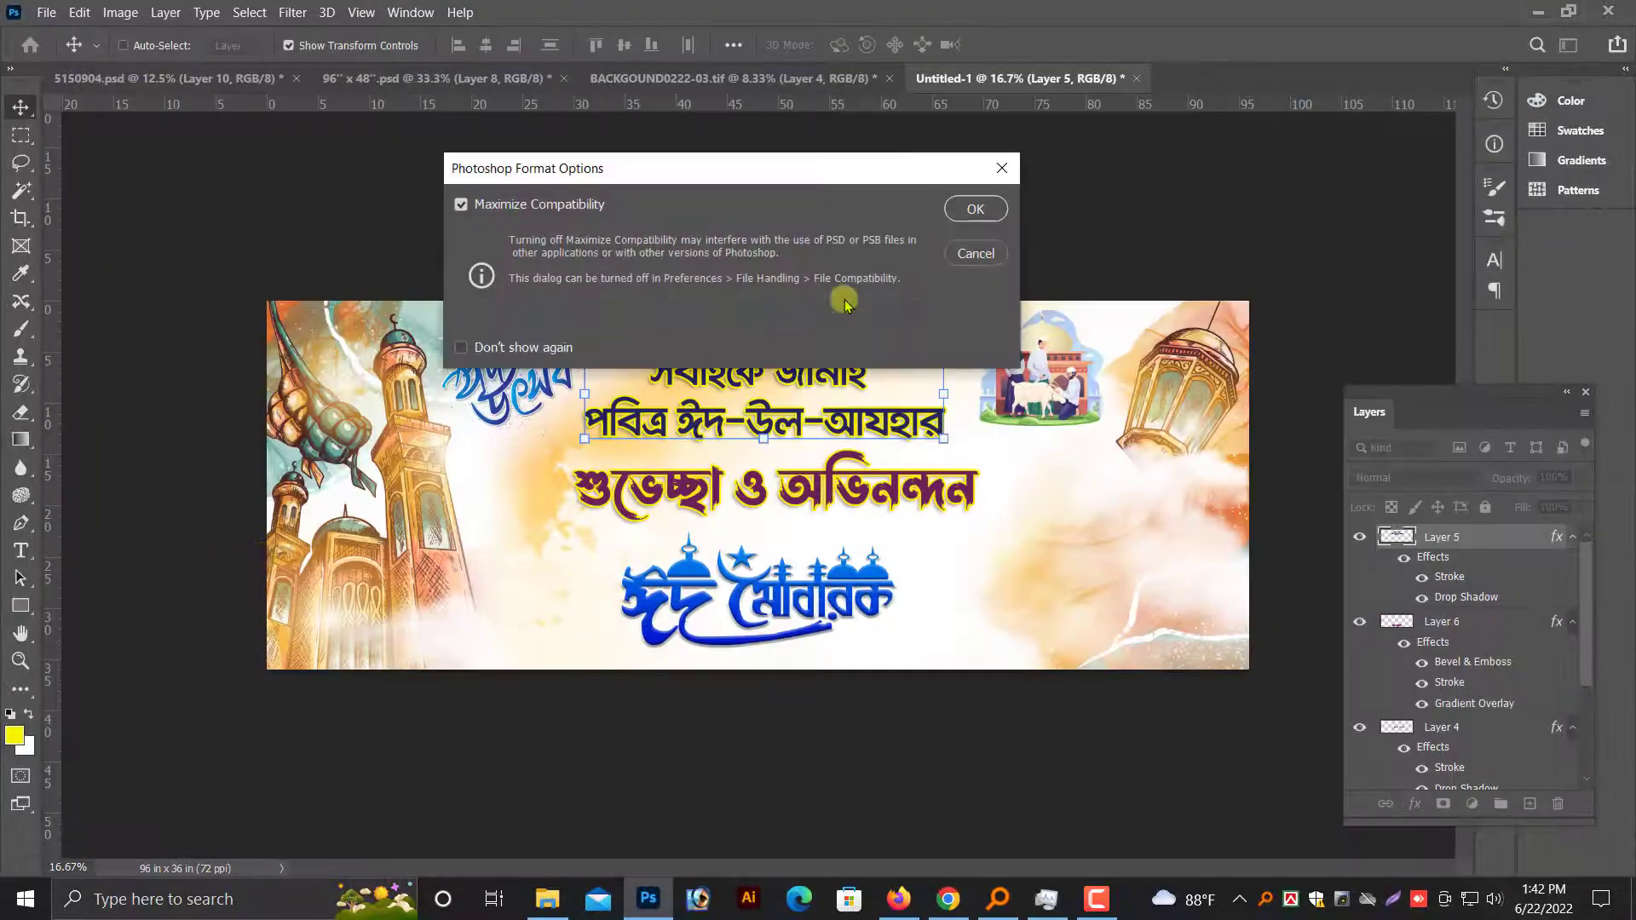
click(958, 220)
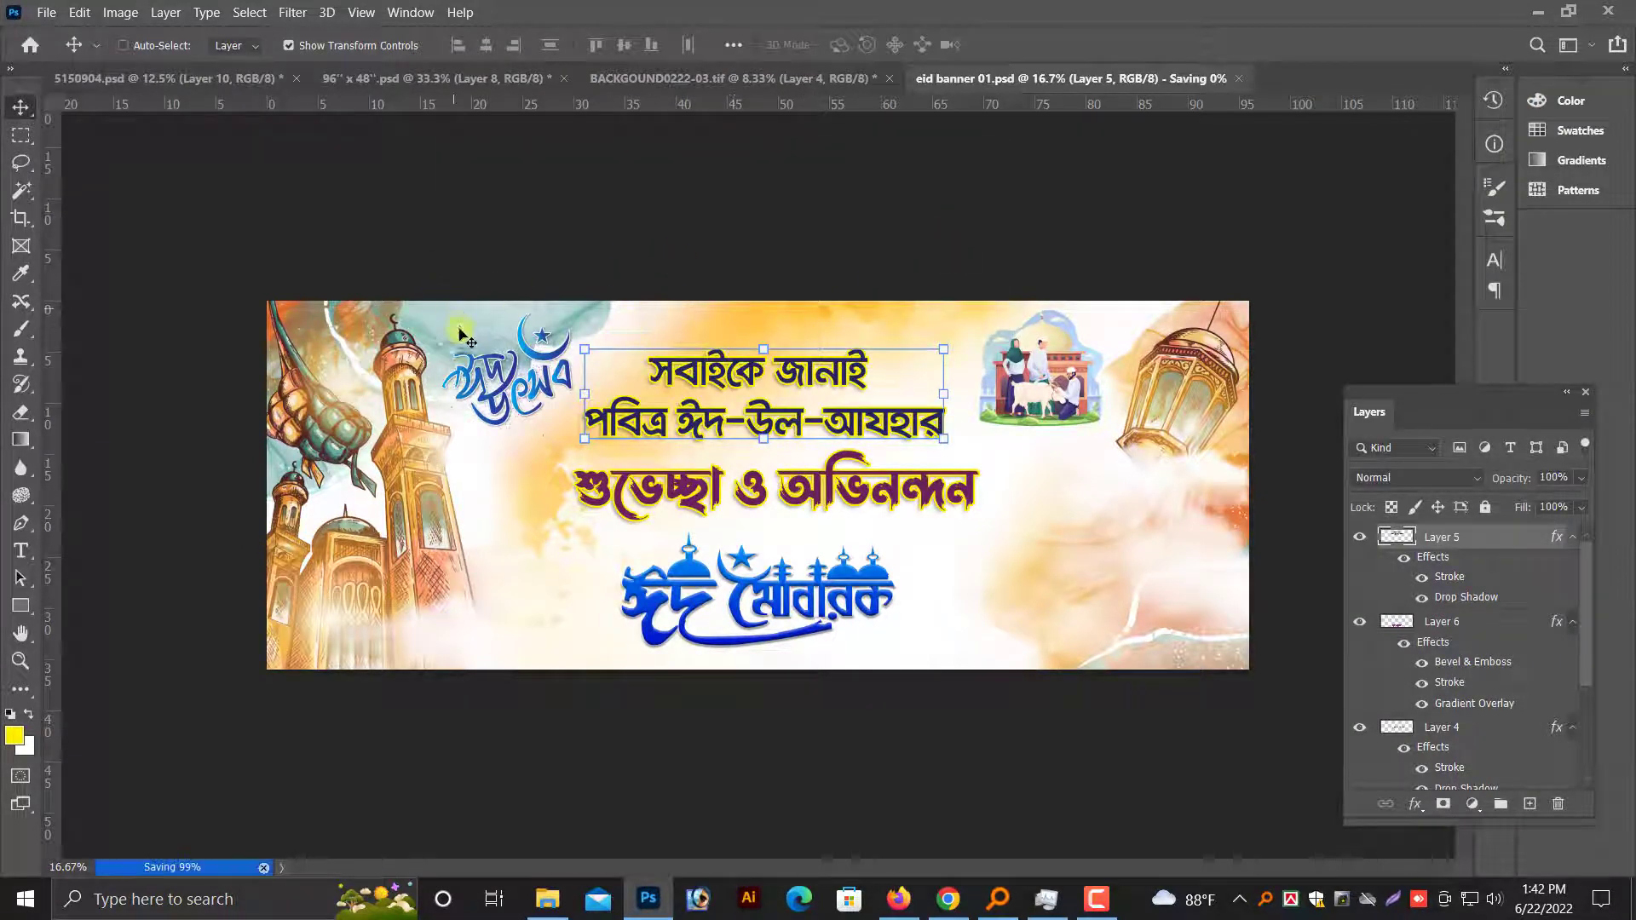
Save the banner as a new file named eid banner 02.psd.
right_click(430, 530)
click(445, 552)
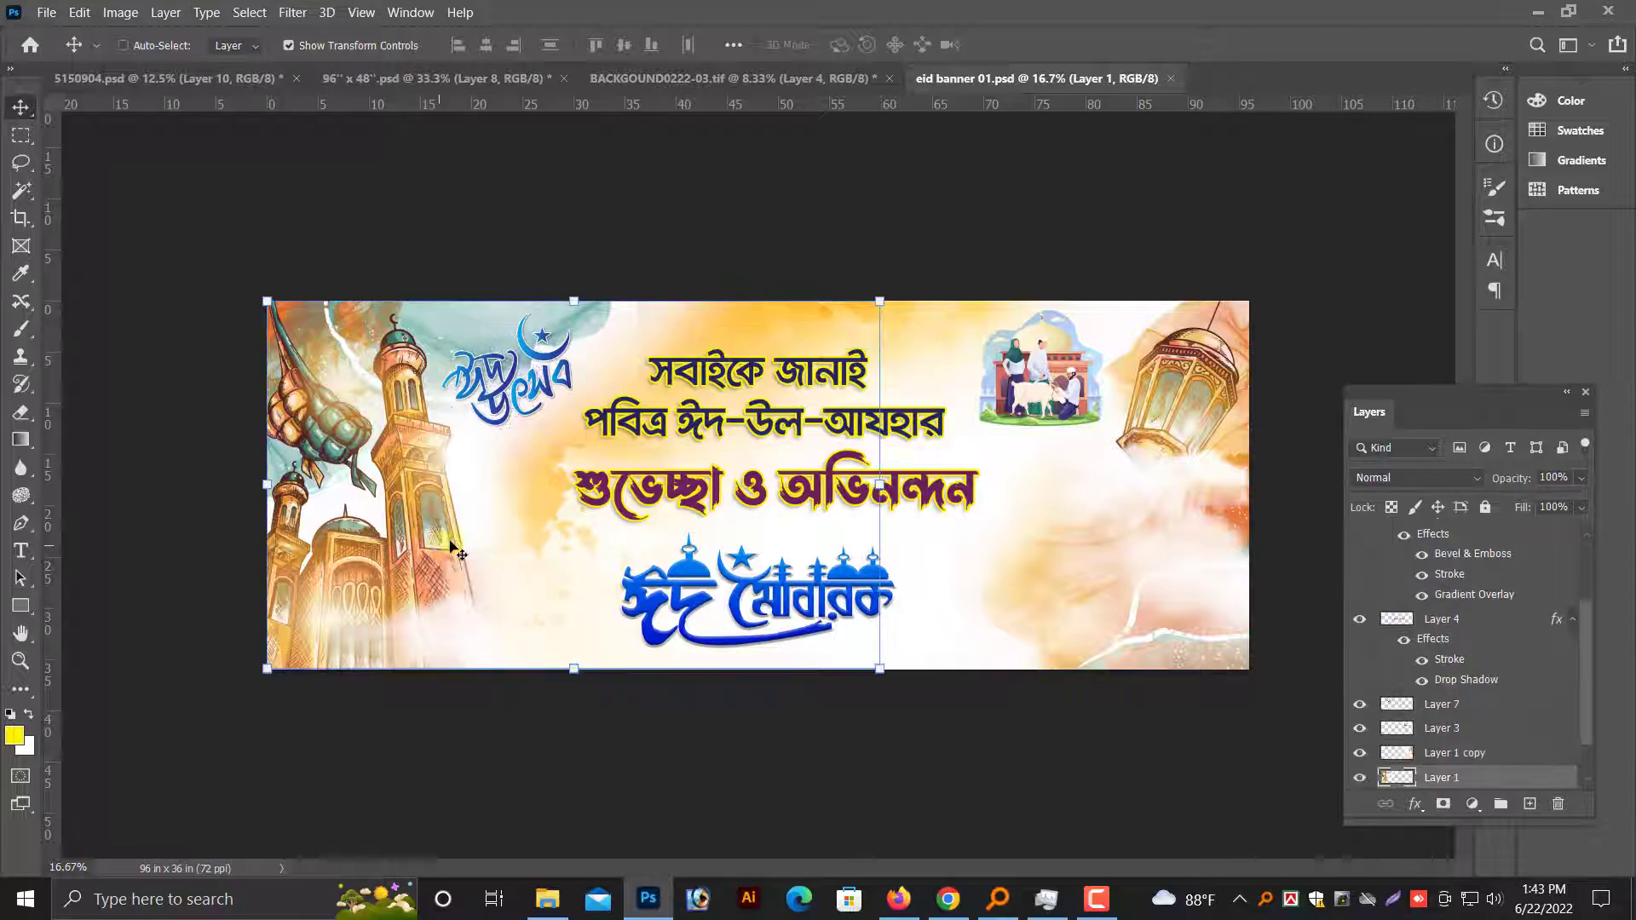
click(46, 15)
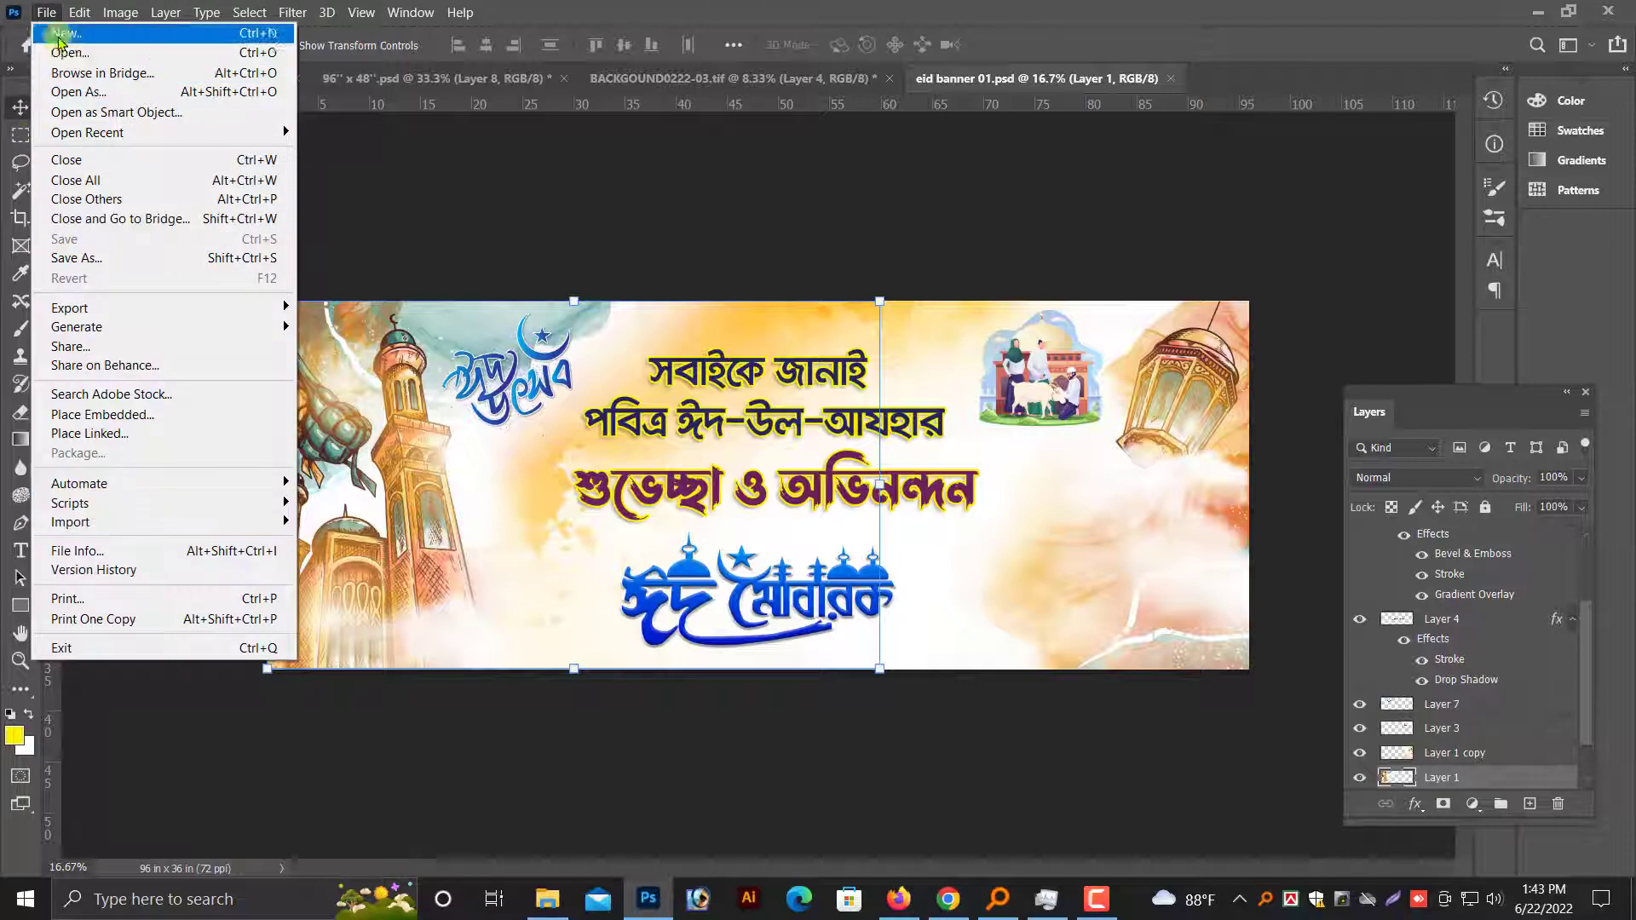
click(77, 257)
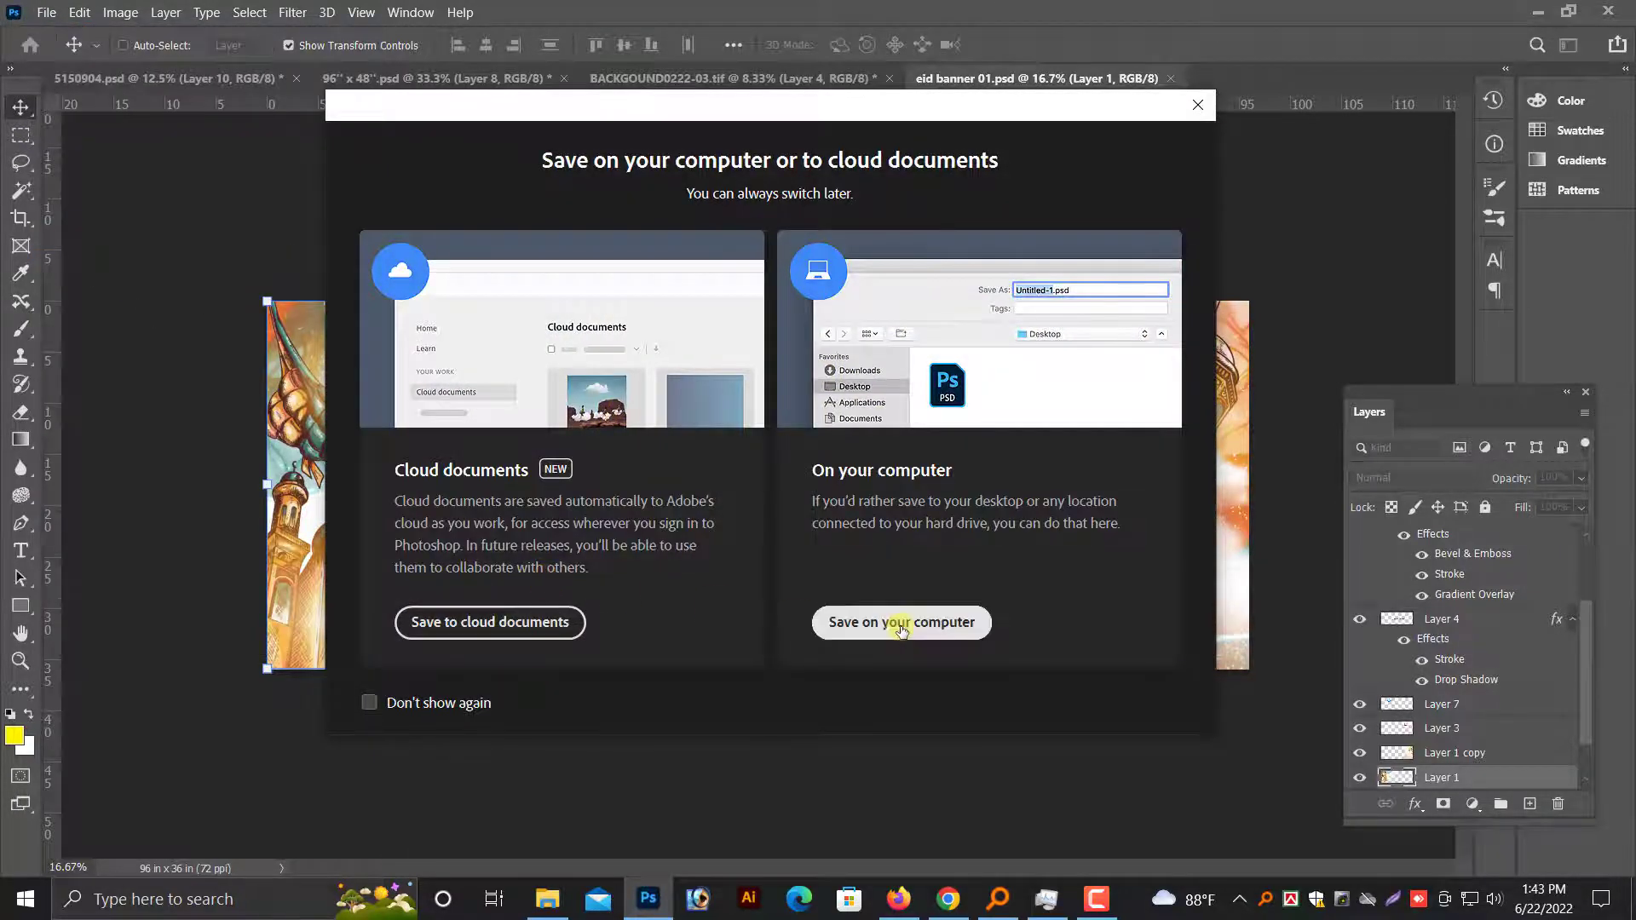
click(895, 622)
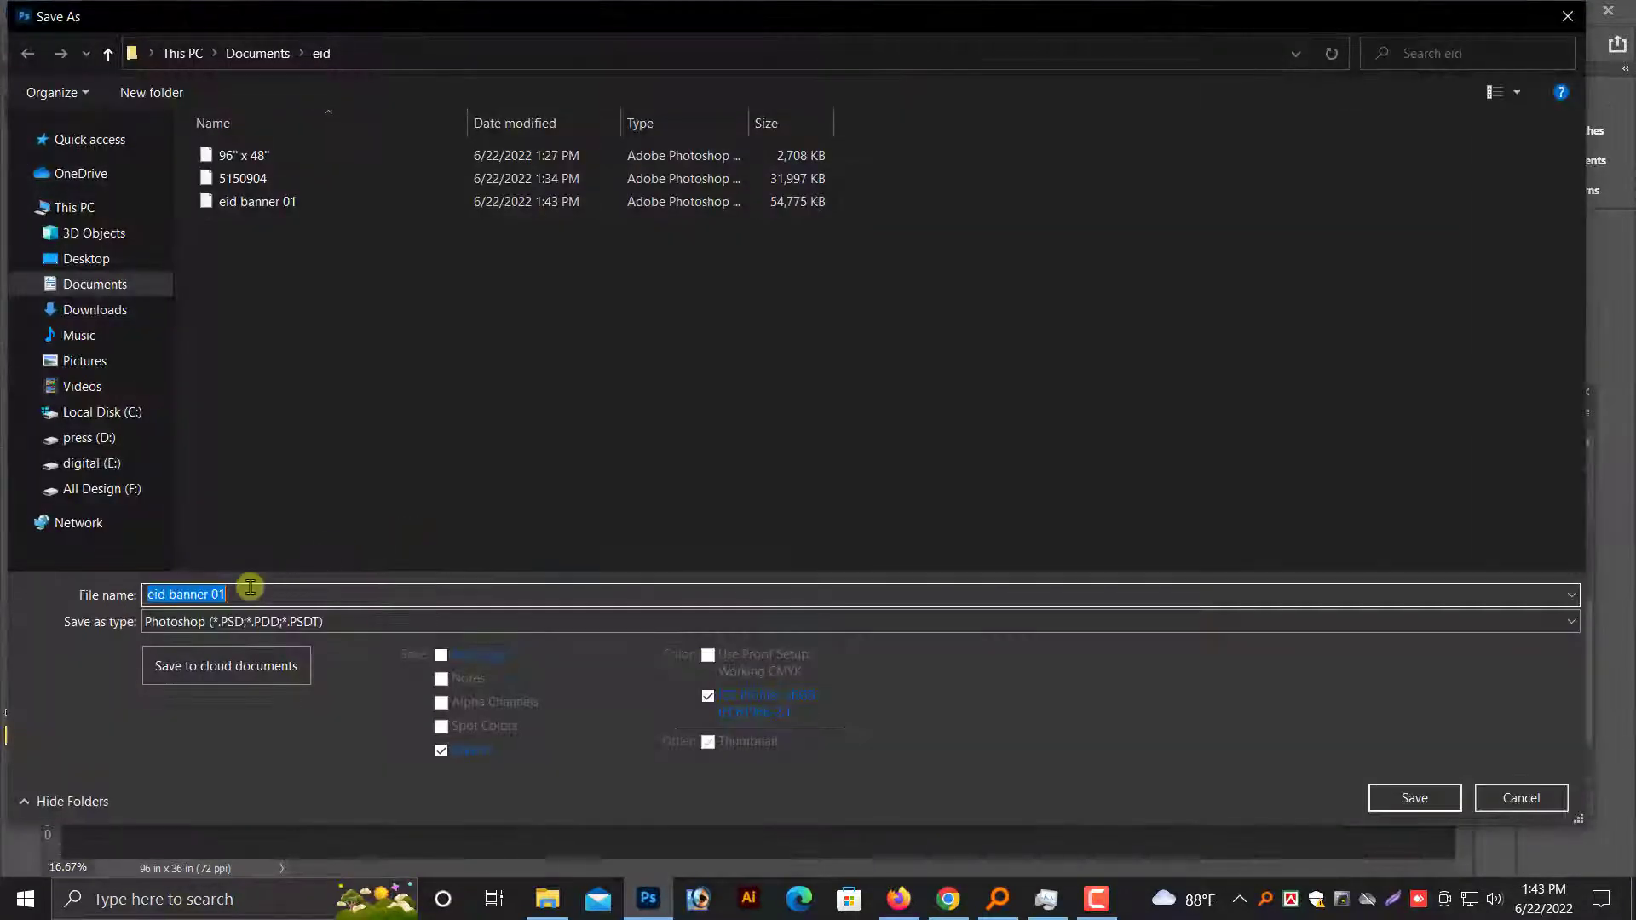
click(250, 587)
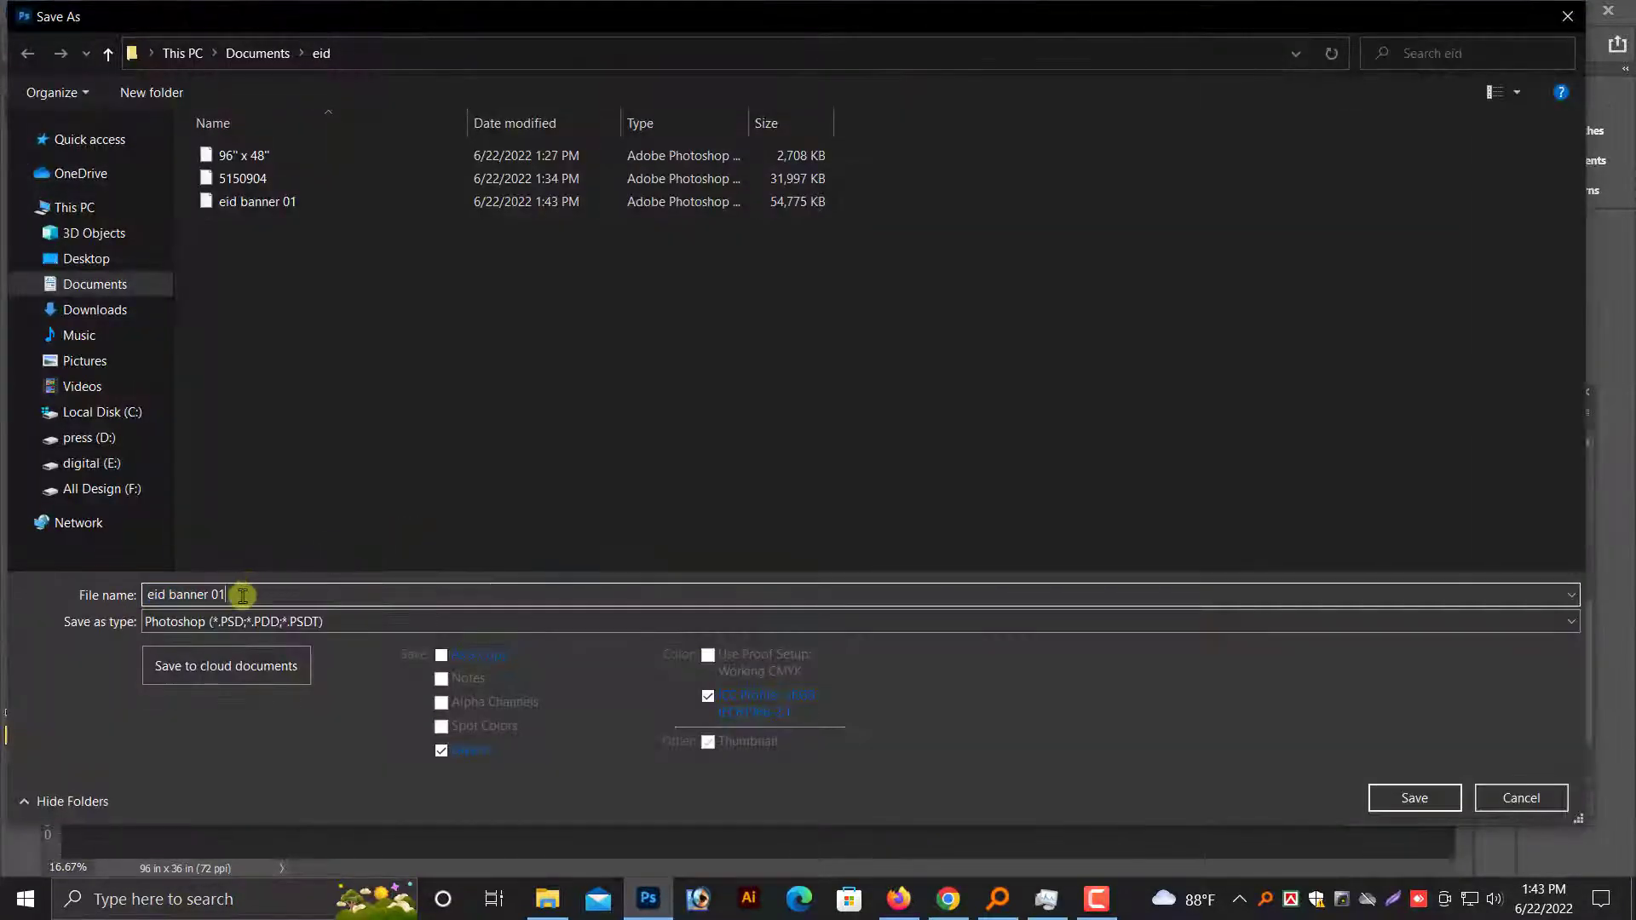
key(BackSpace)
text(2)
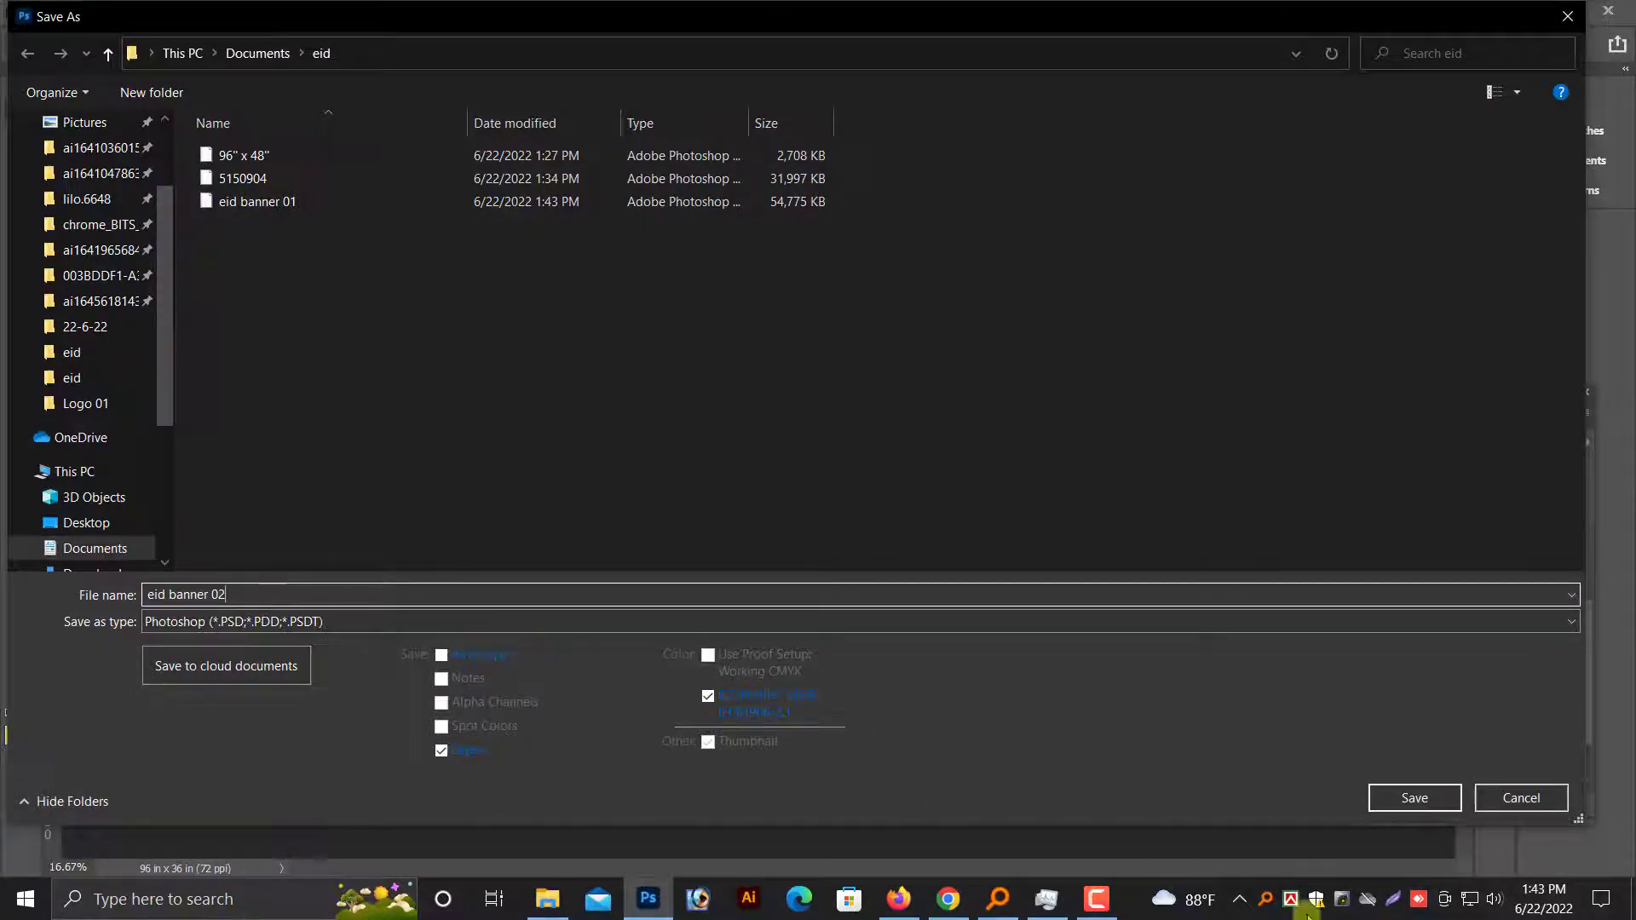
click(1407, 804)
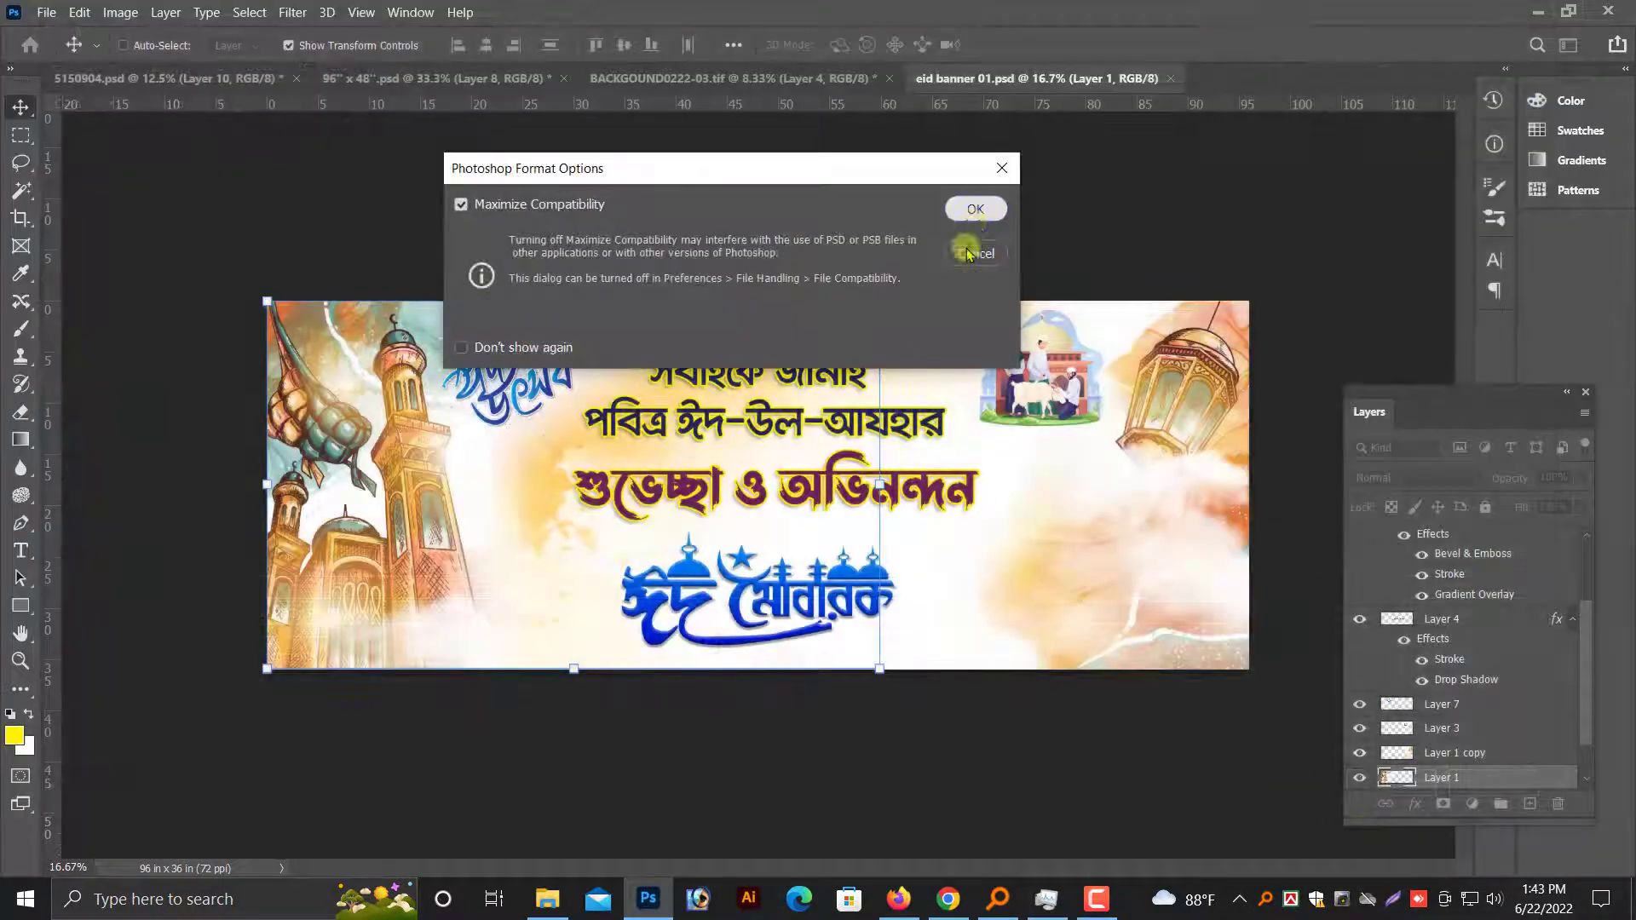
click(970, 208)
Delete Layer 1, the mosque artwork on the left side.
right_click(465, 546)
click(522, 576)
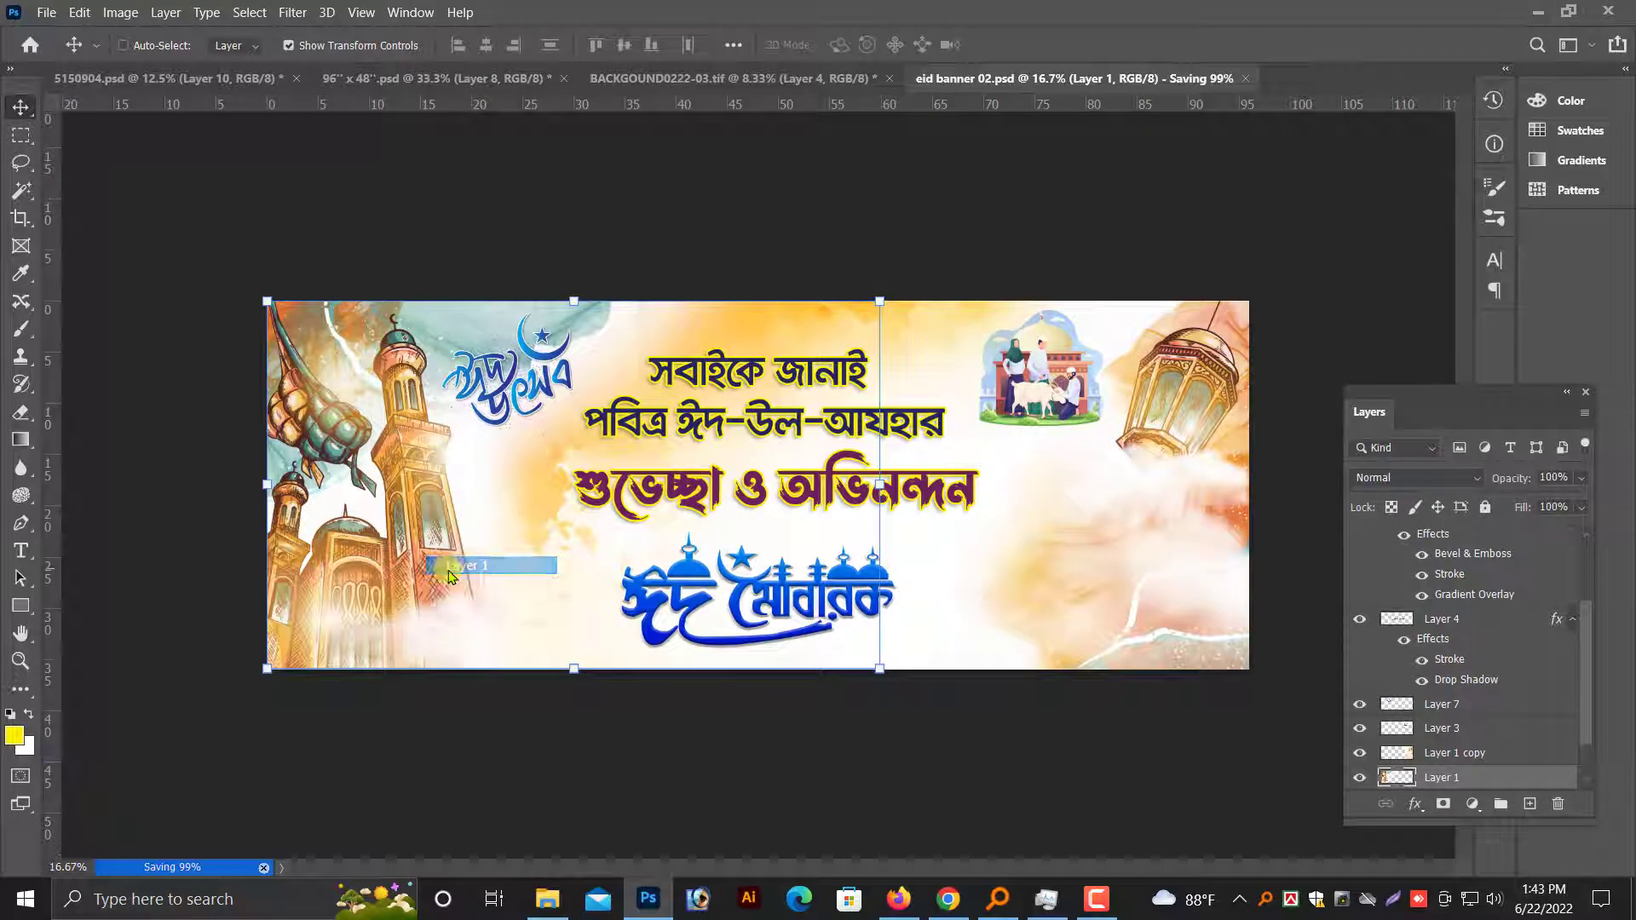
key(Delete)
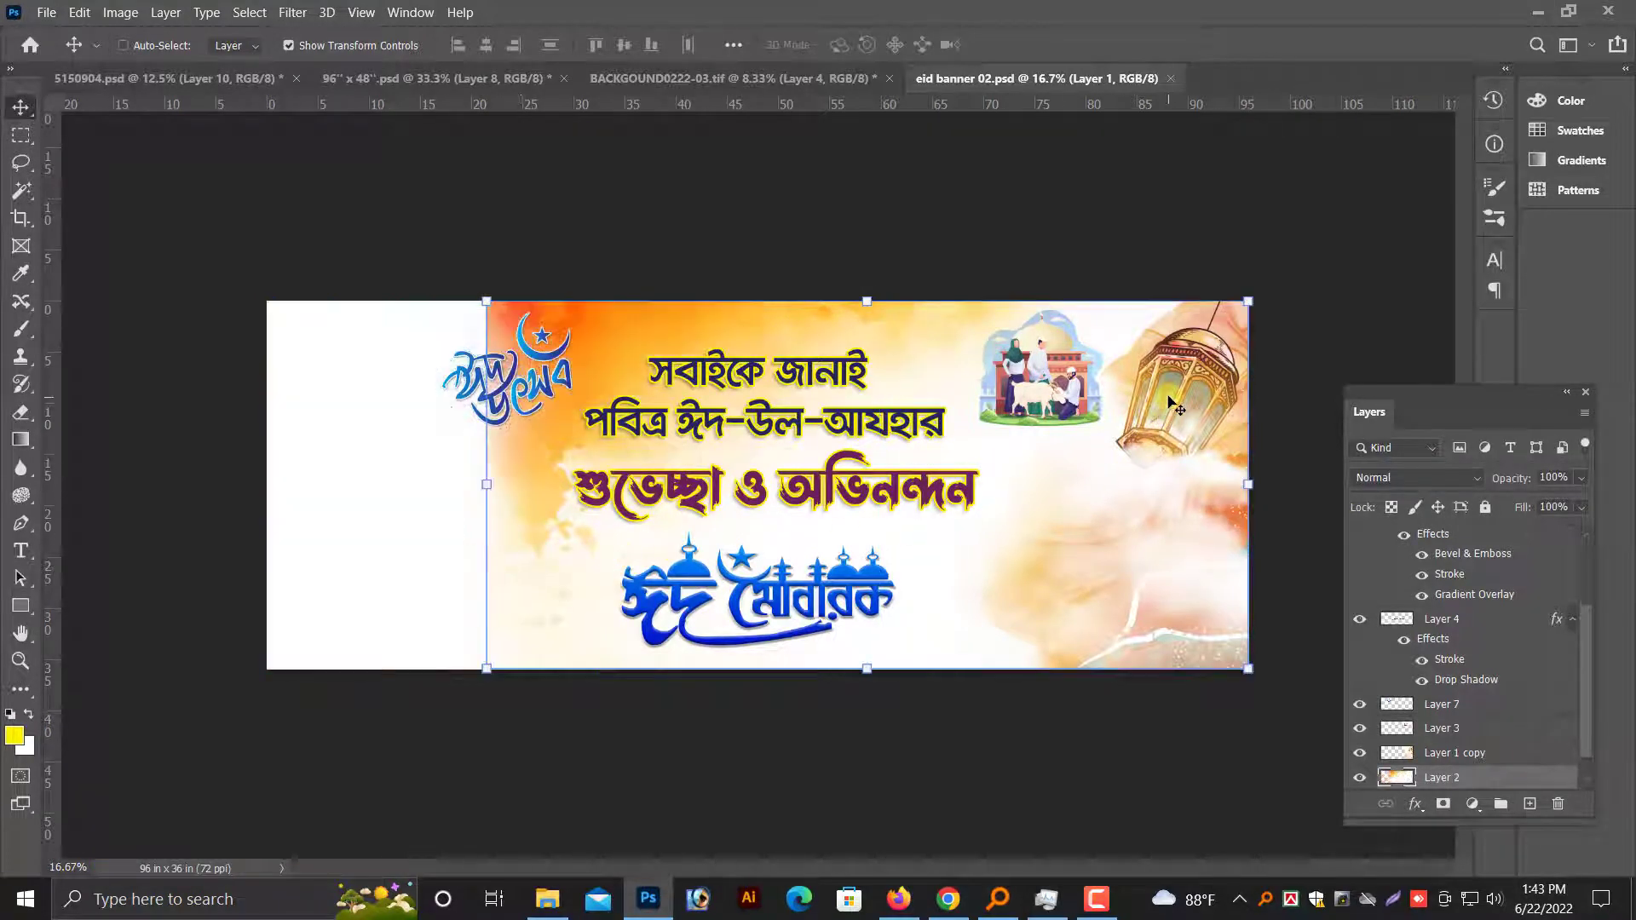
Delete the hanging lantern and smoke layer from banner 02.
right_click(1202, 420)
click(1227, 424)
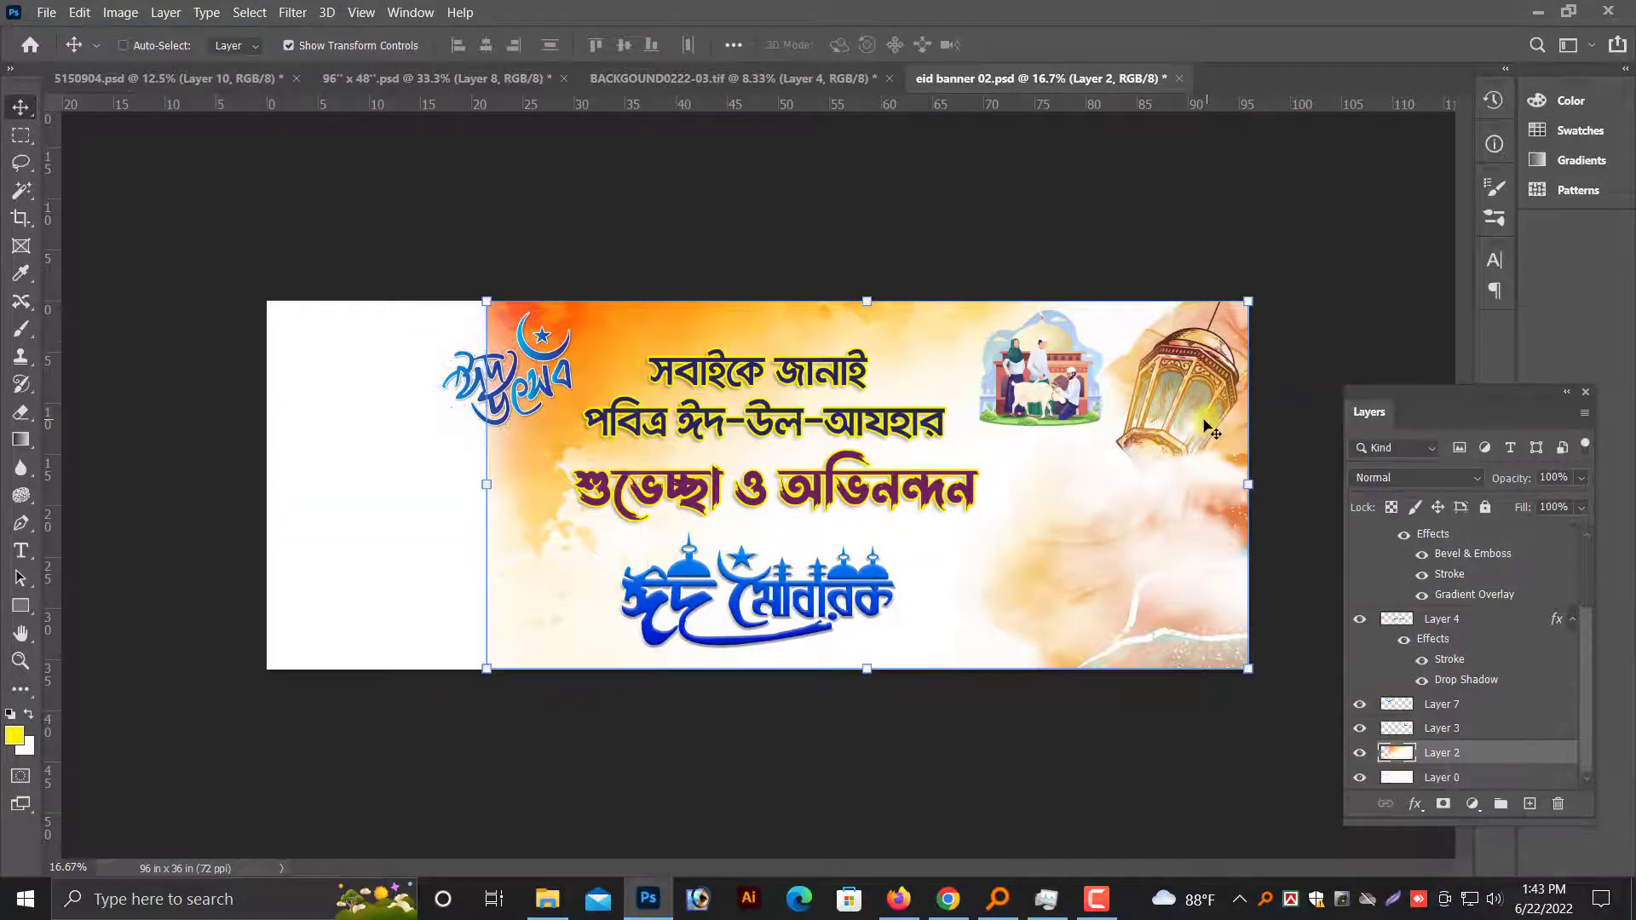
key(Delete)
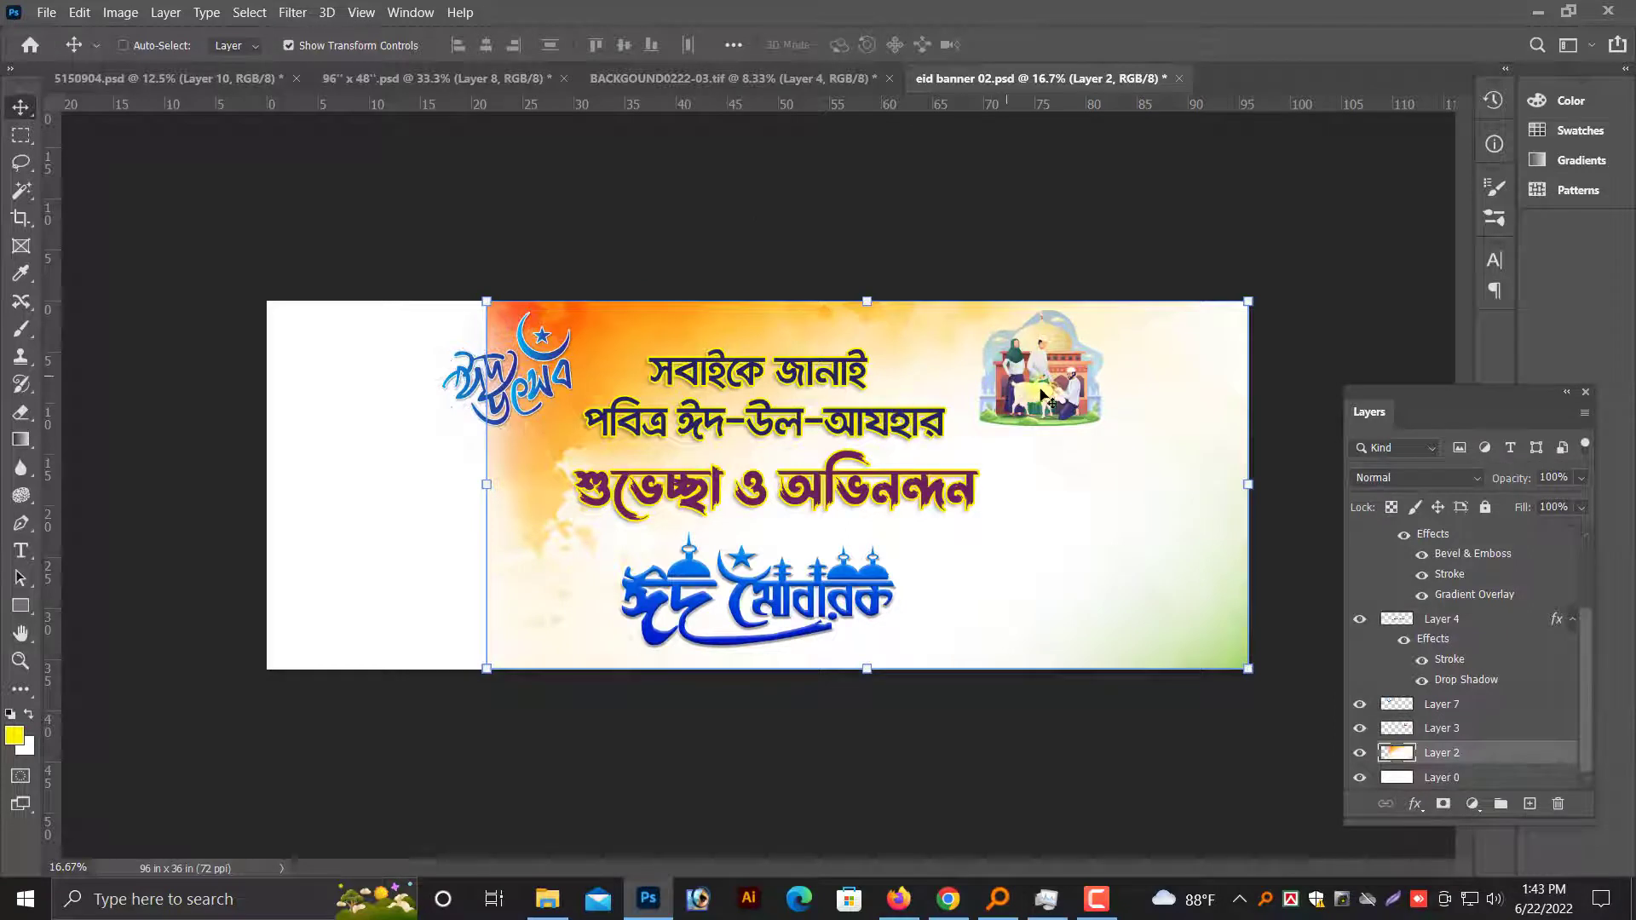
Merge the people-and-cow Layer 3 down into Layer 2, then return to 5150904.psd.
right_click(1076, 417)
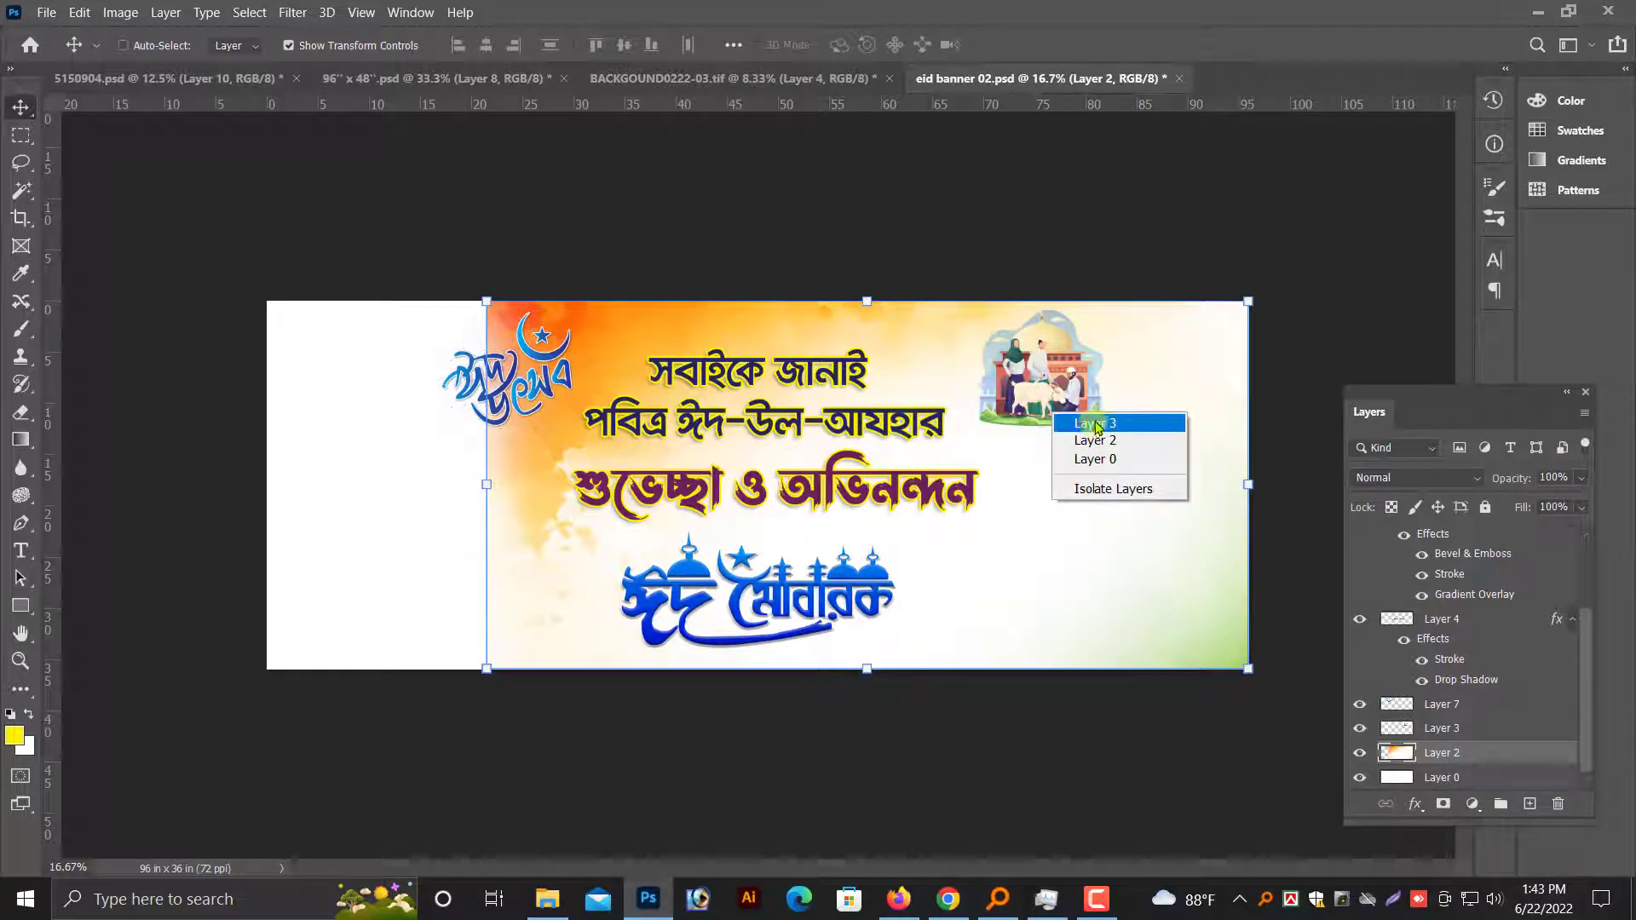
click(1097, 424)
key(ctrl+h)
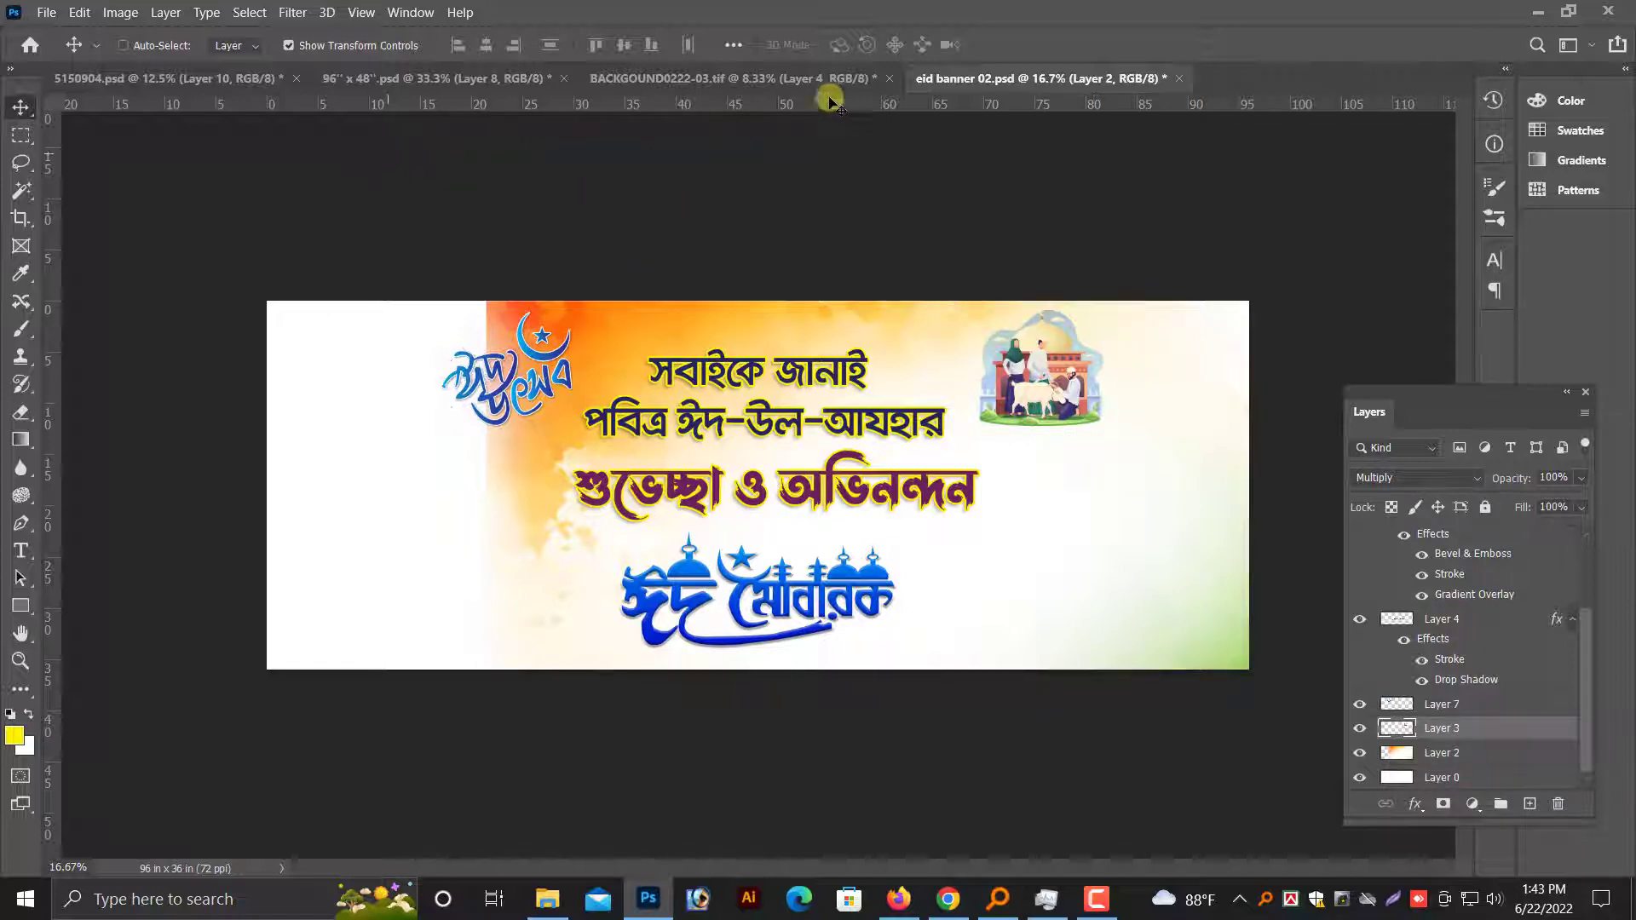
key(ctrl+h)
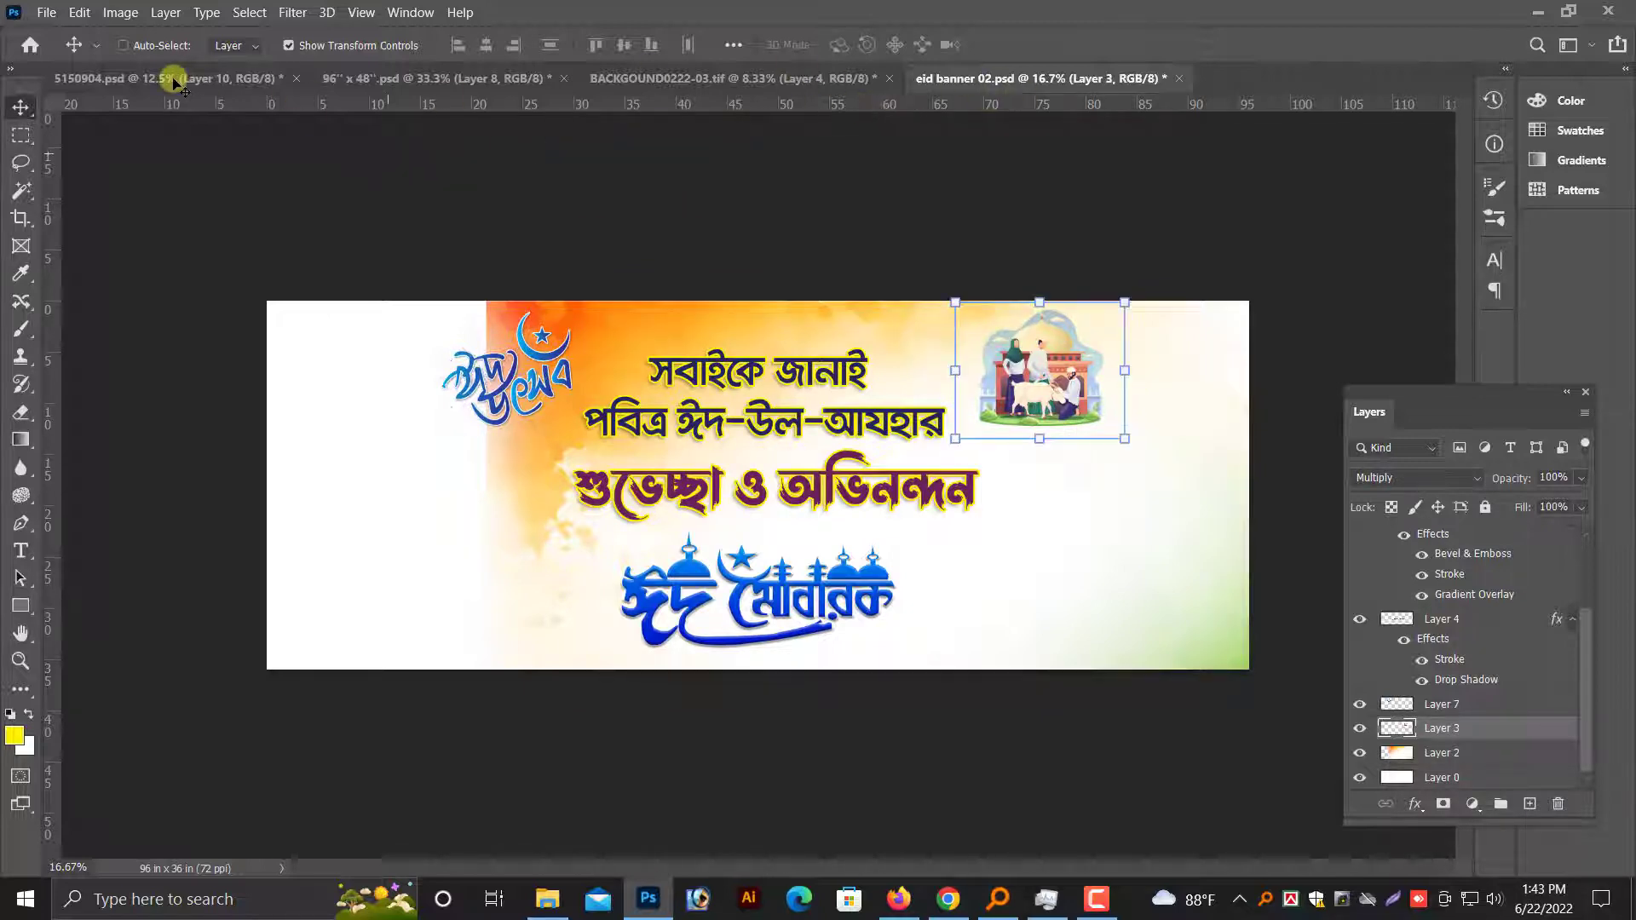
key(ctrl+e)
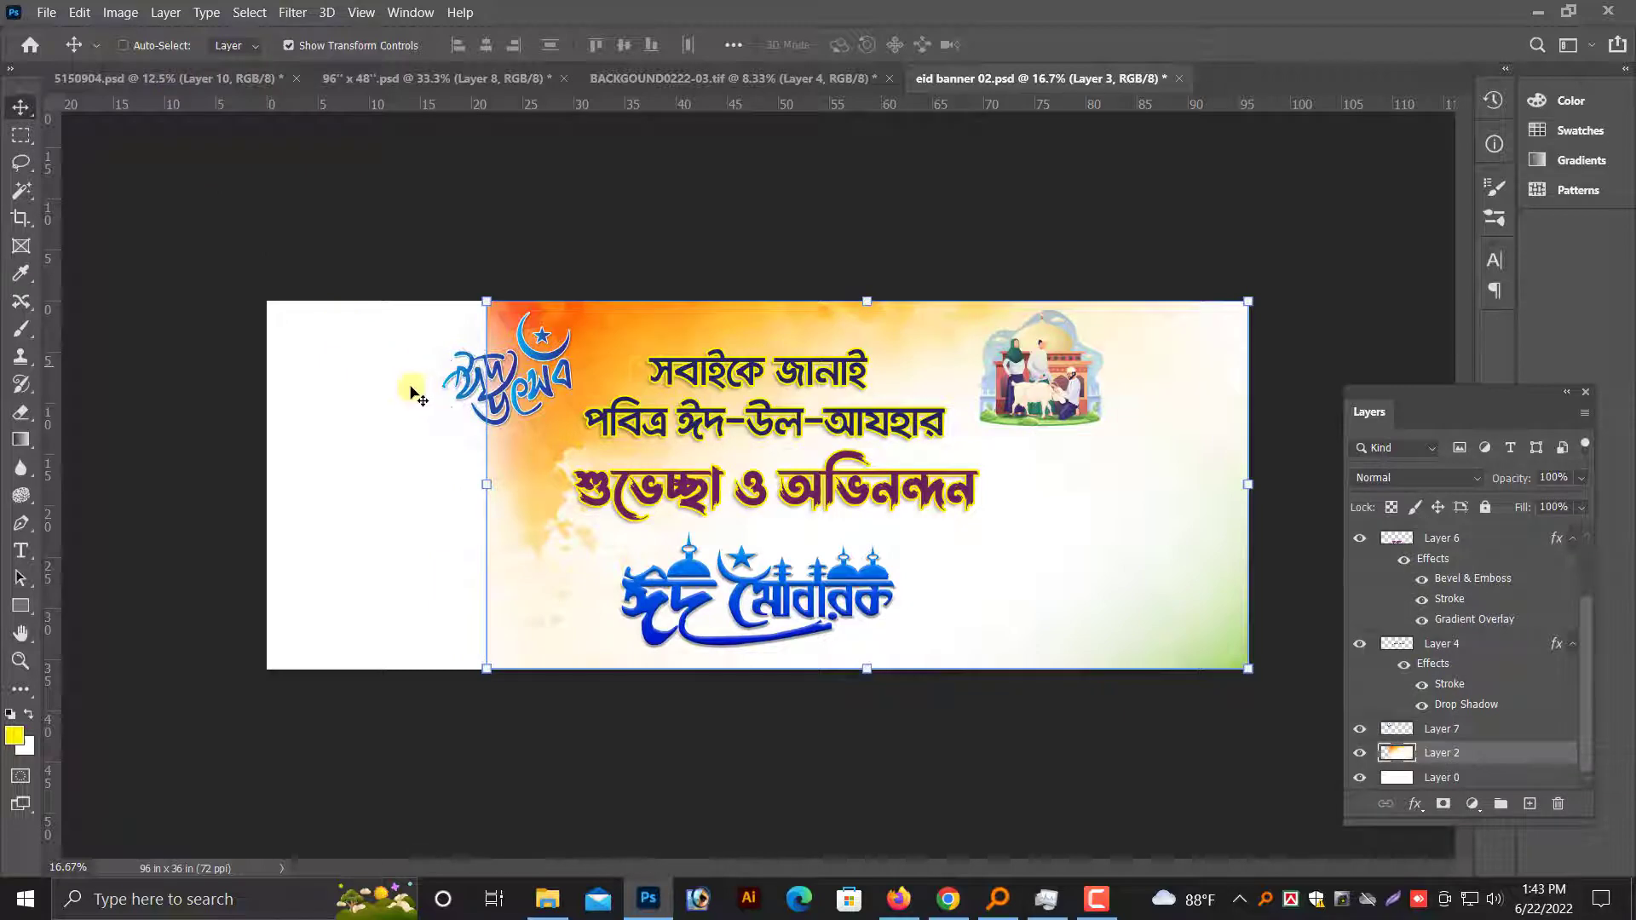
key(ctrl+Tab)
Move the Design group up and right in 5150904, then select the calligraphy Layer 10.
right_click(905, 458)
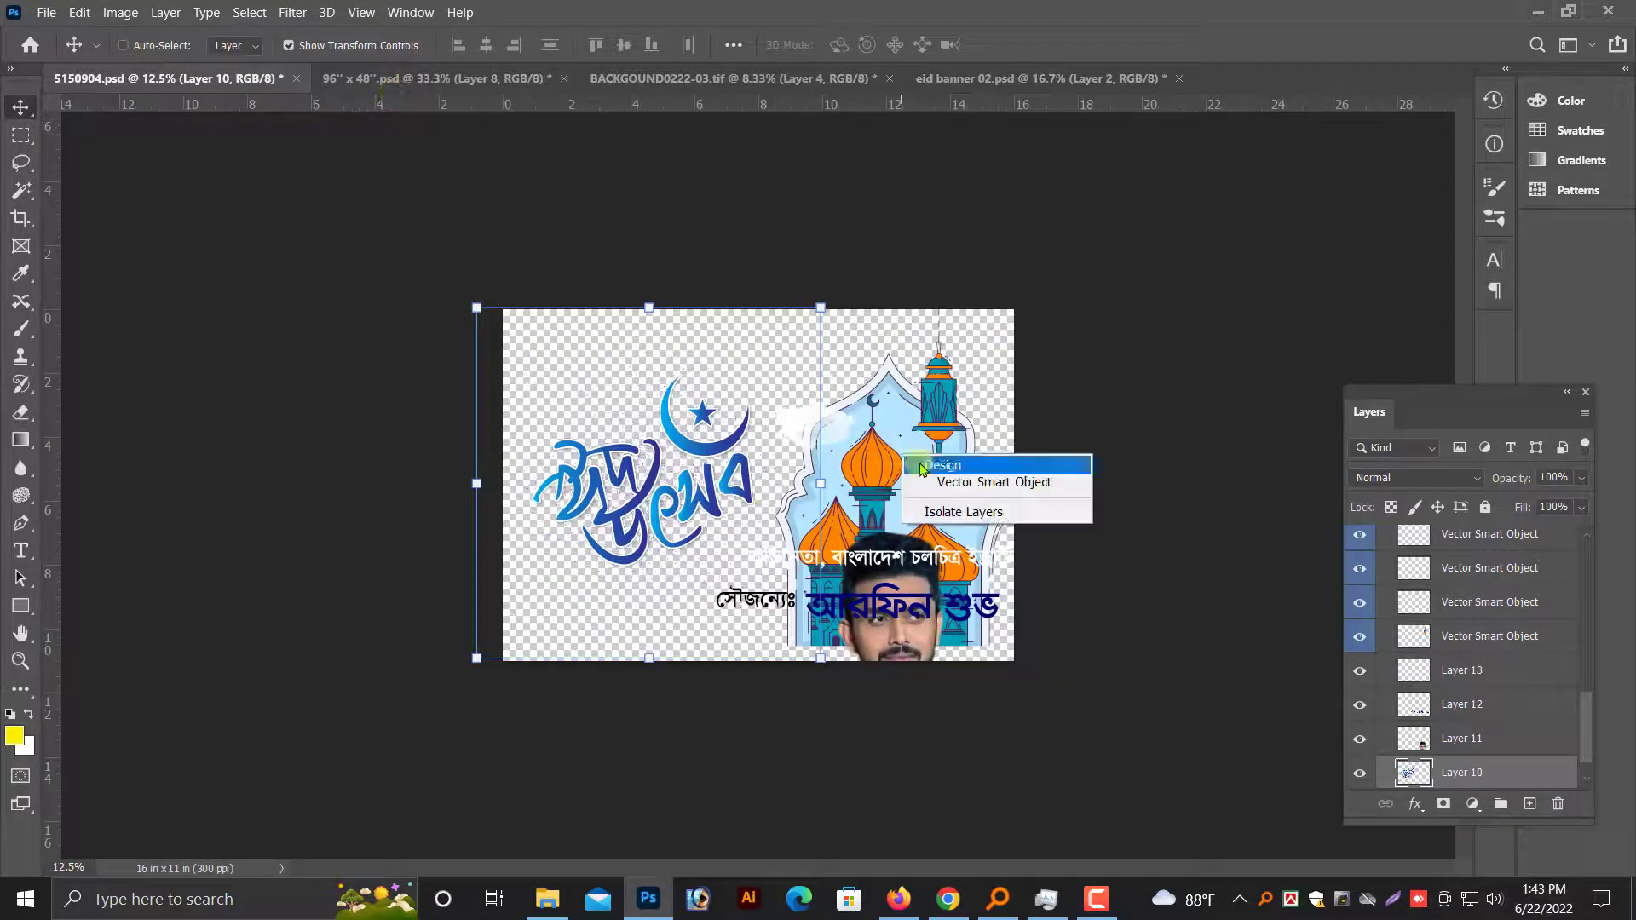
click(922, 465)
mouse_move(901, 495)
mouse_down()
mouse_move(918, 423)
mouse_move(900, 451)
mouse_up()
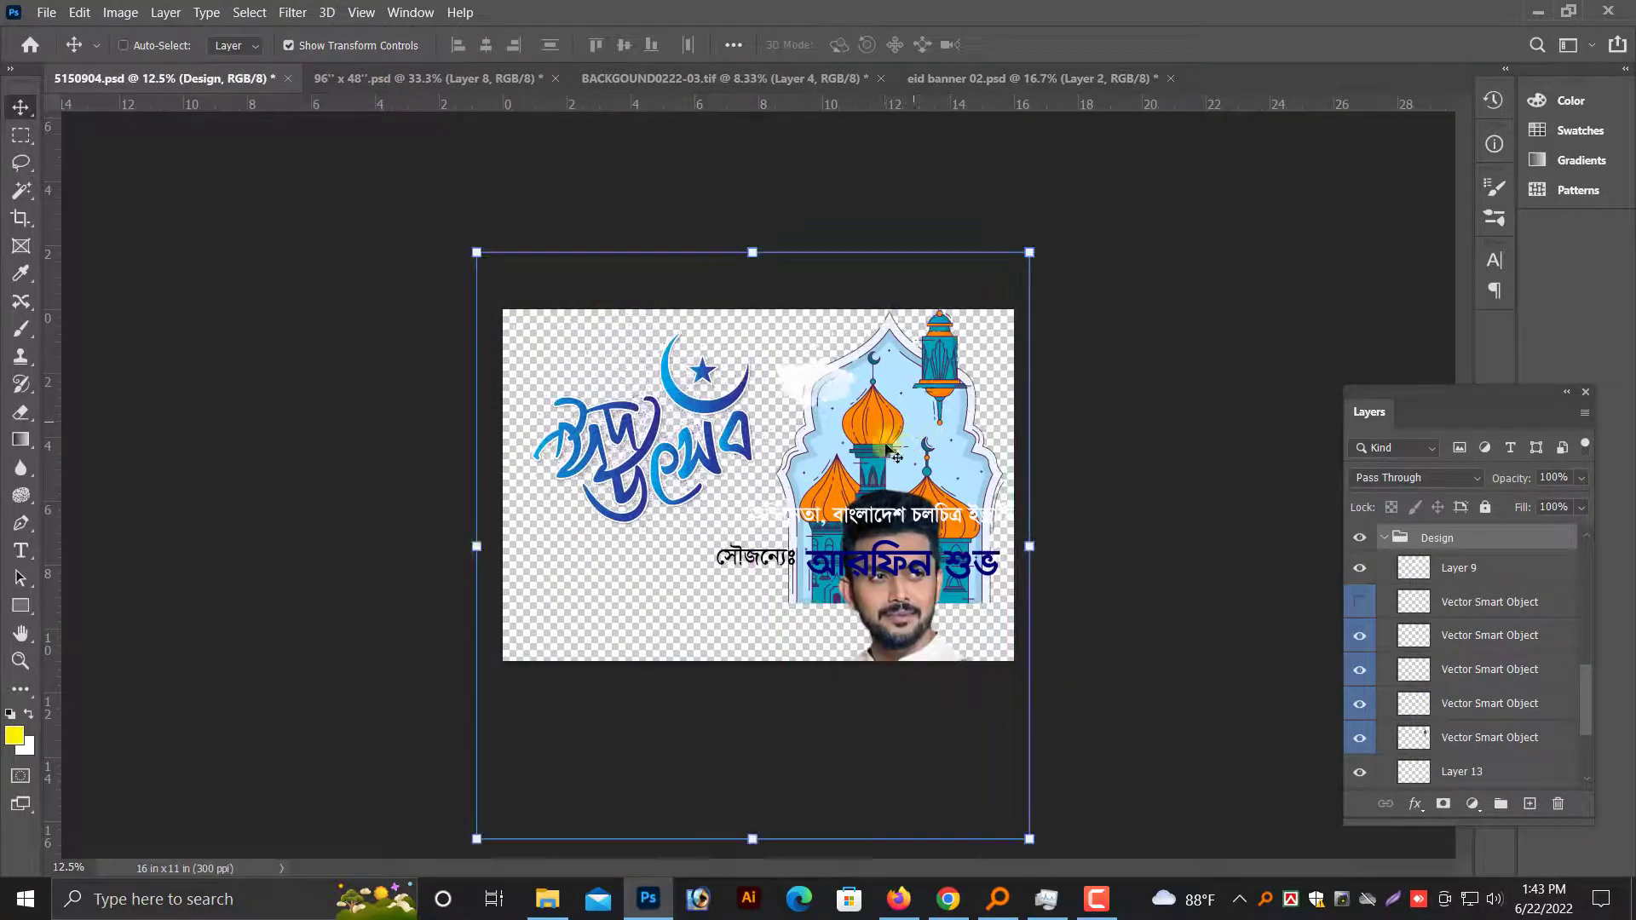
right_click(731, 478)
click(735, 467)
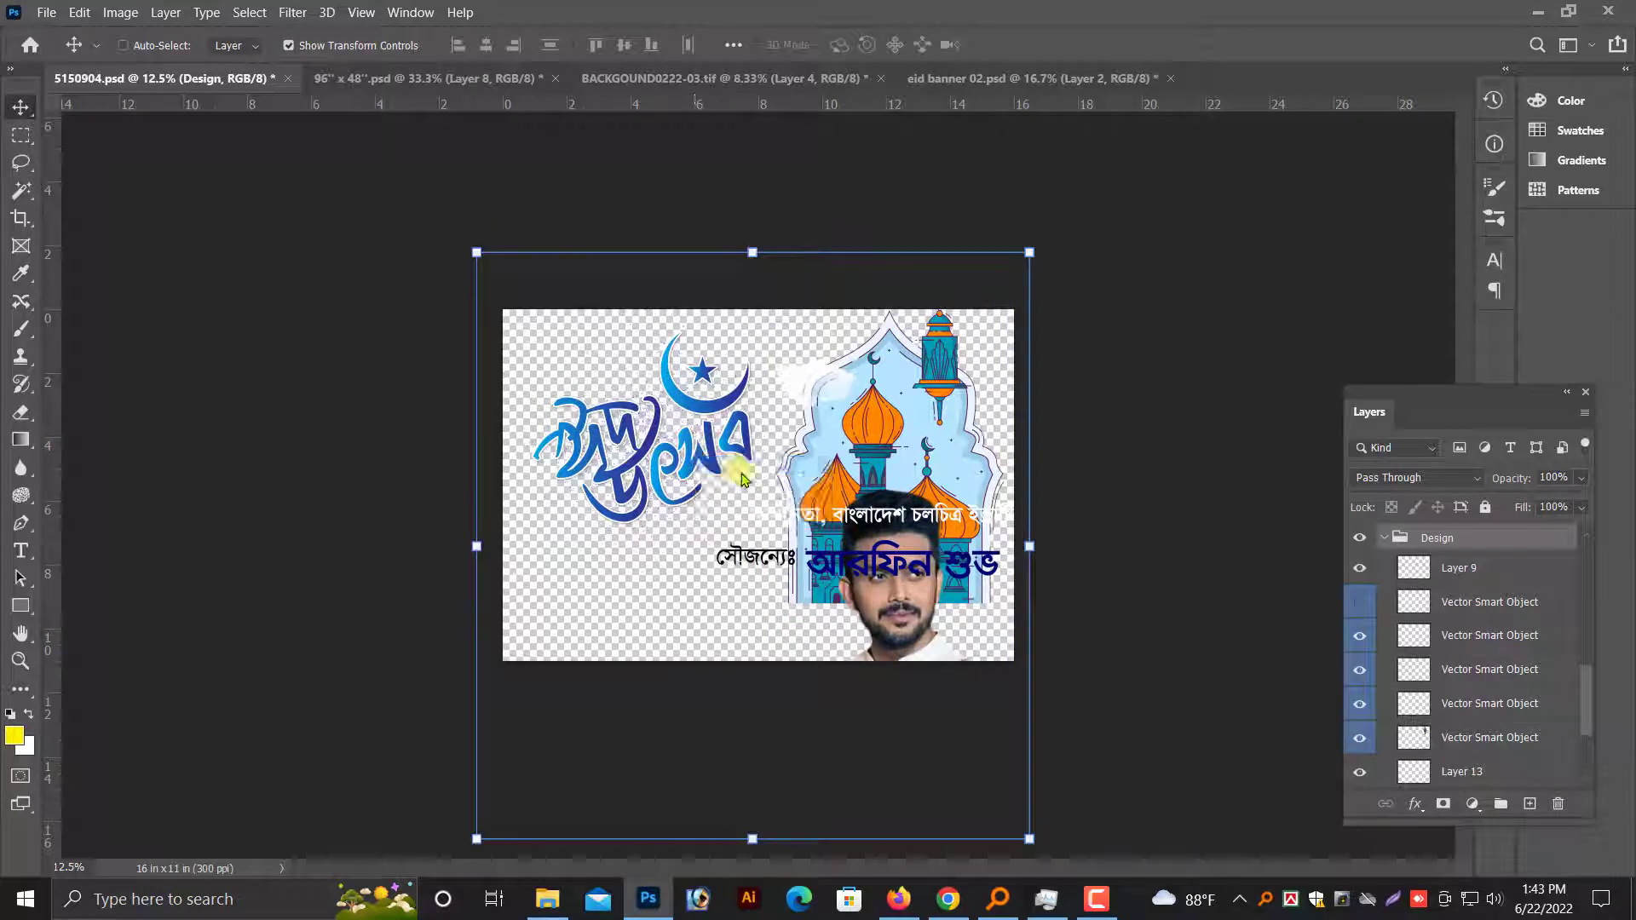
right_click(710, 458)
click(746, 474)
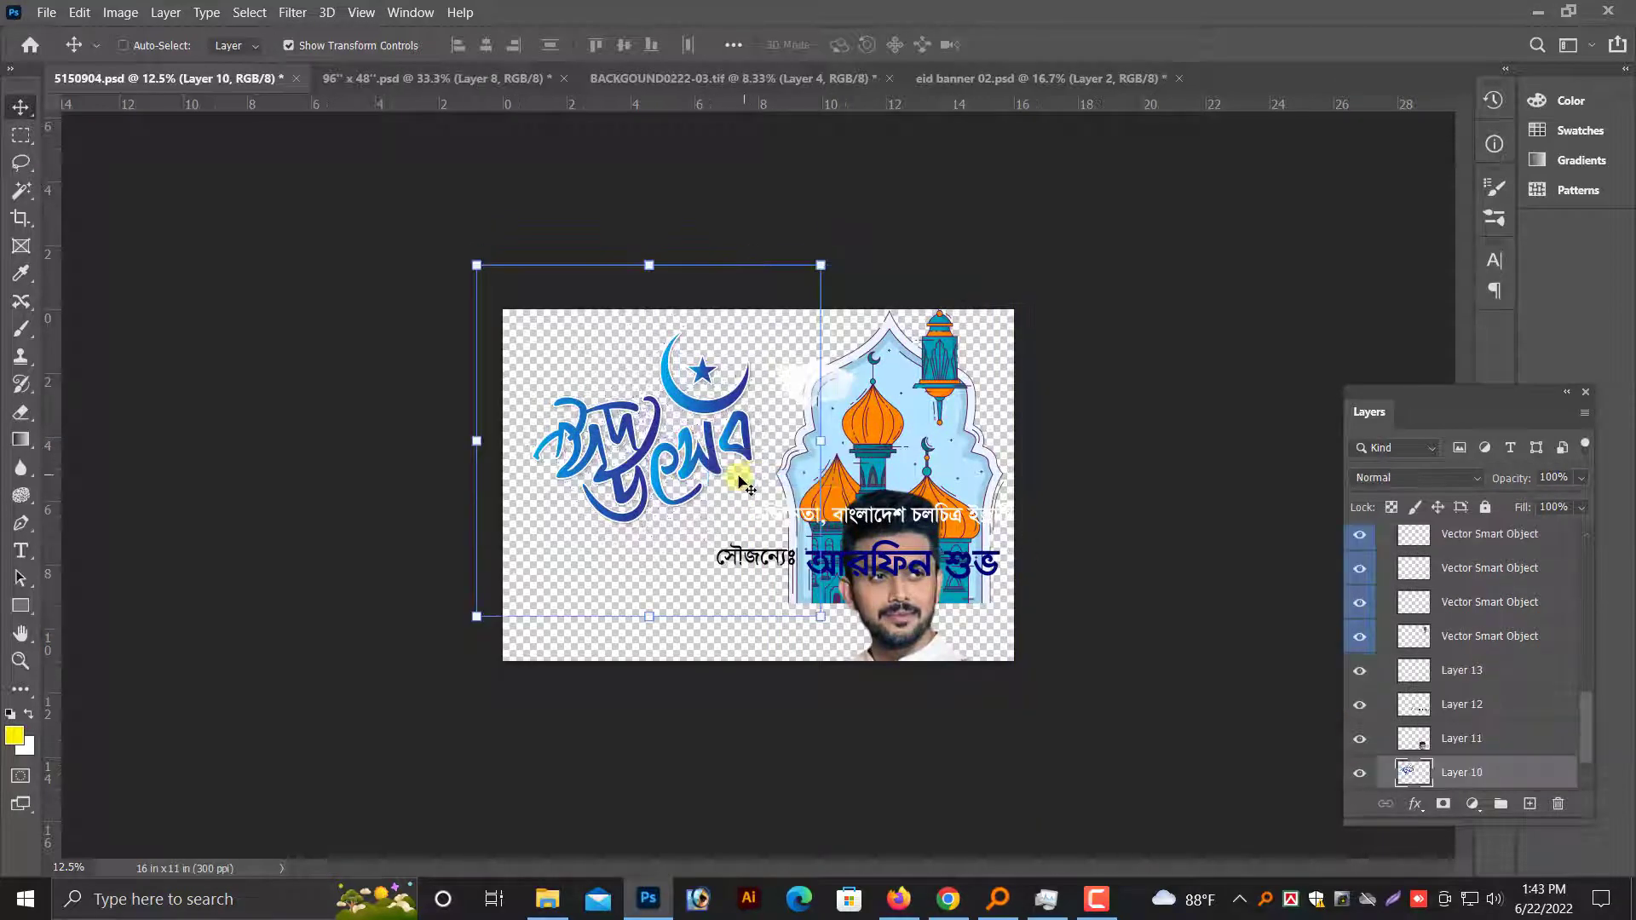
Select the orange-domed mosque Vector Smart Object in 5150904.
key(ctrl+plus)
right_click(830, 422)
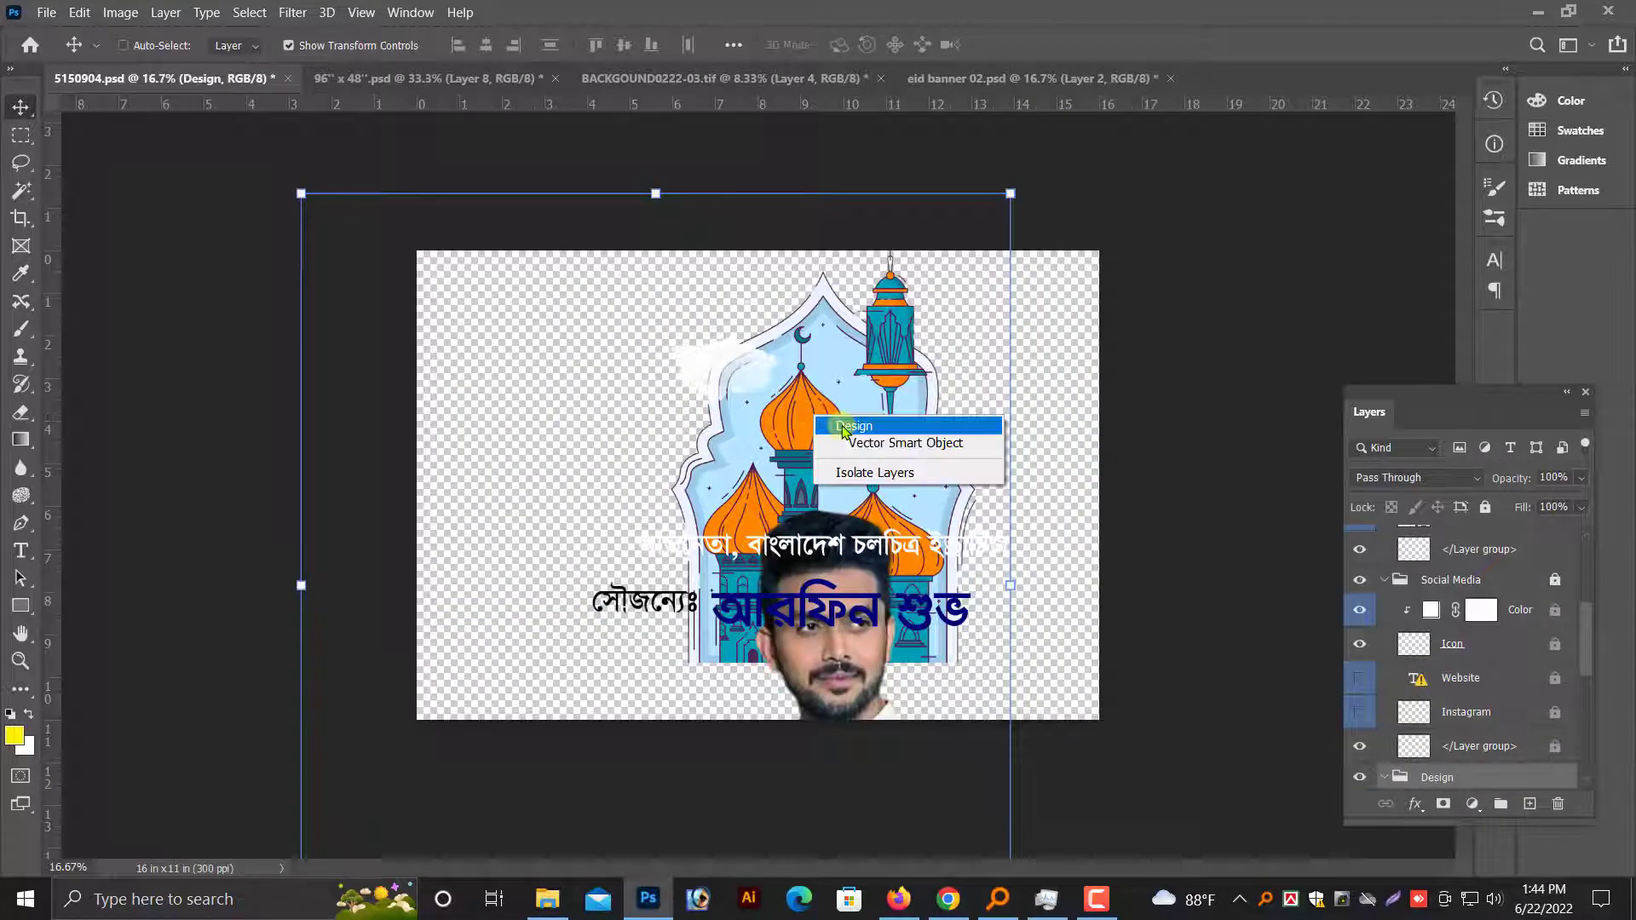
click(825, 424)
right_click(805, 420)
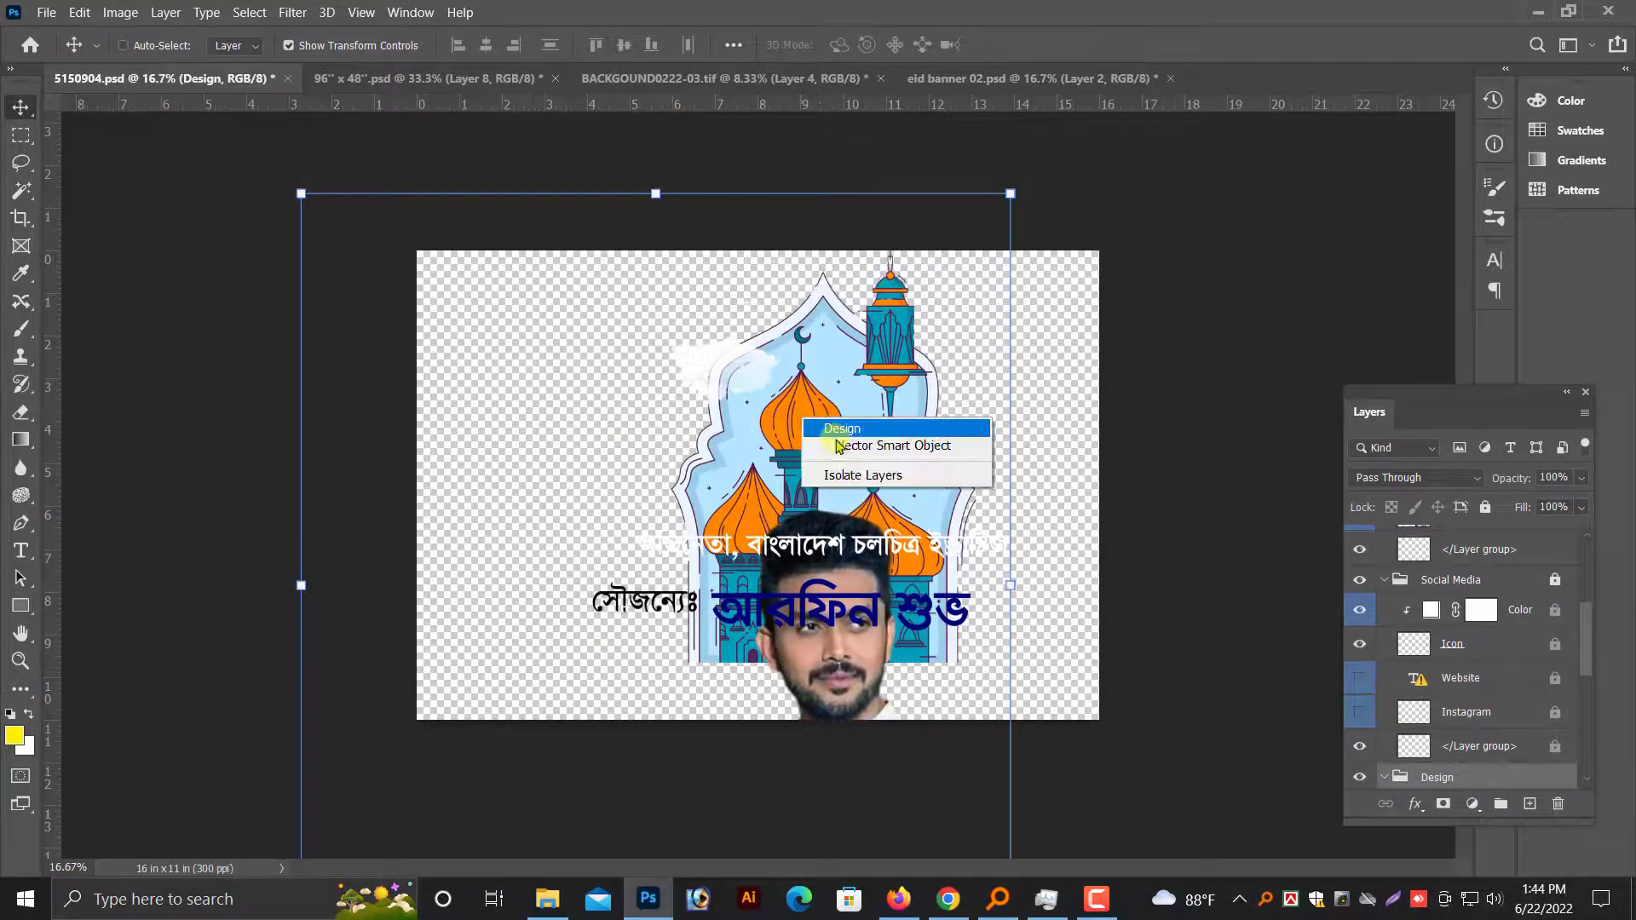
click(852, 445)
Place the mosque at banner 02's right edge scaled to about 90%, then show BACKGOUND0222-03.
mouse_move(852, 446)
mouse_down()
mouse_move(1028, 85)
mouse_move(1112, 546)
mouse_up()
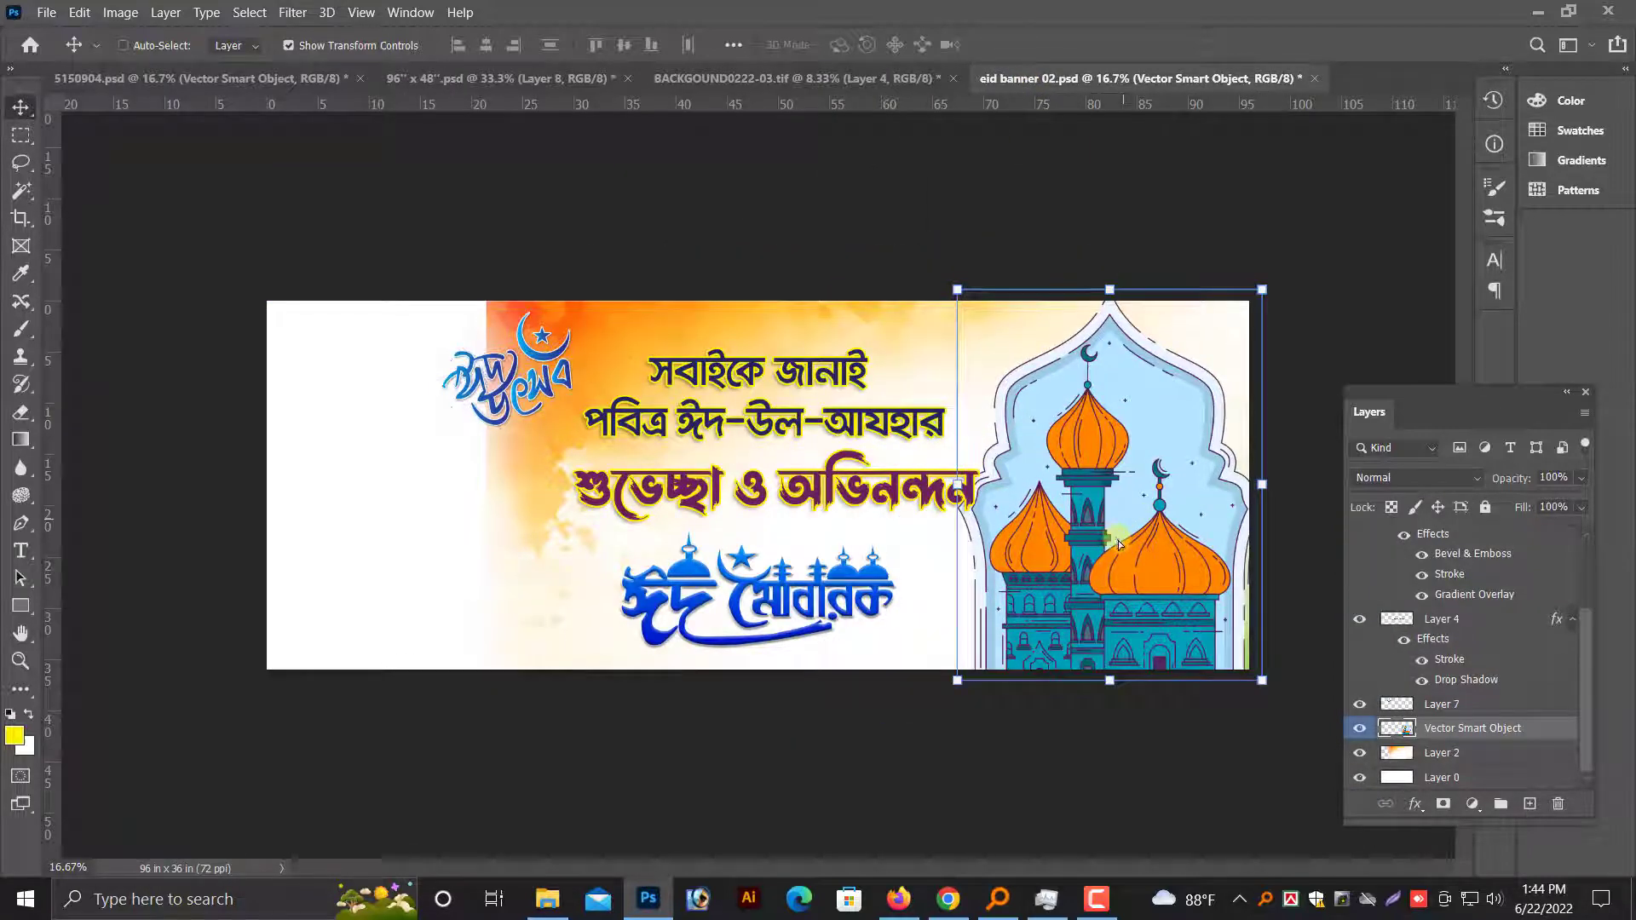
drag(988, 307, 1017, 341)
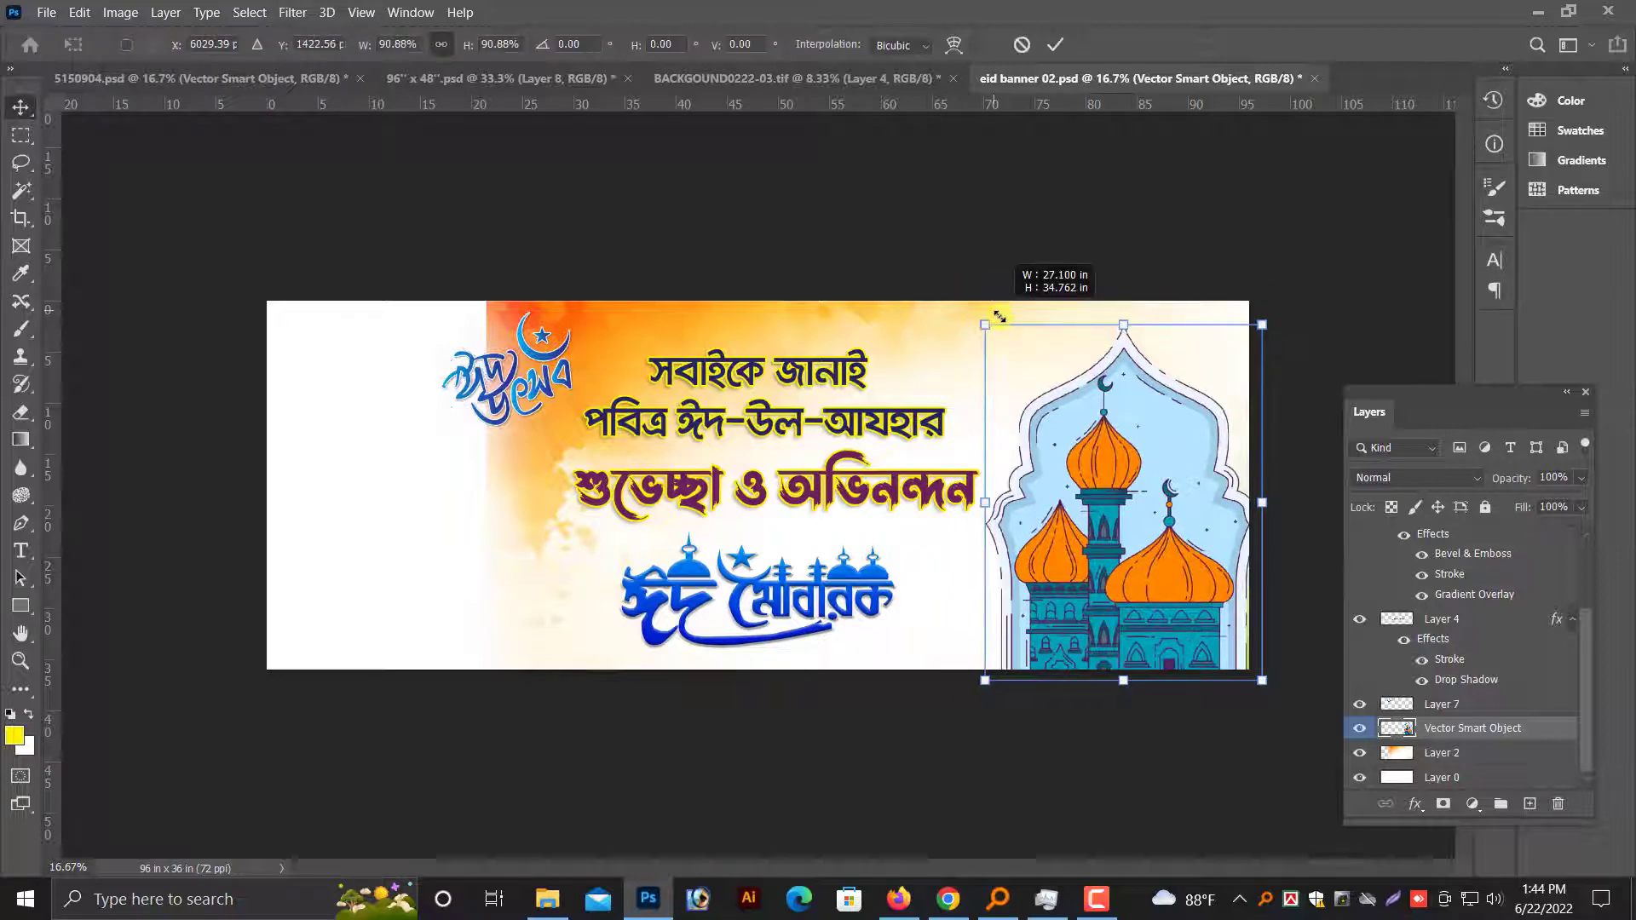
drag(1109, 538, 1113, 527)
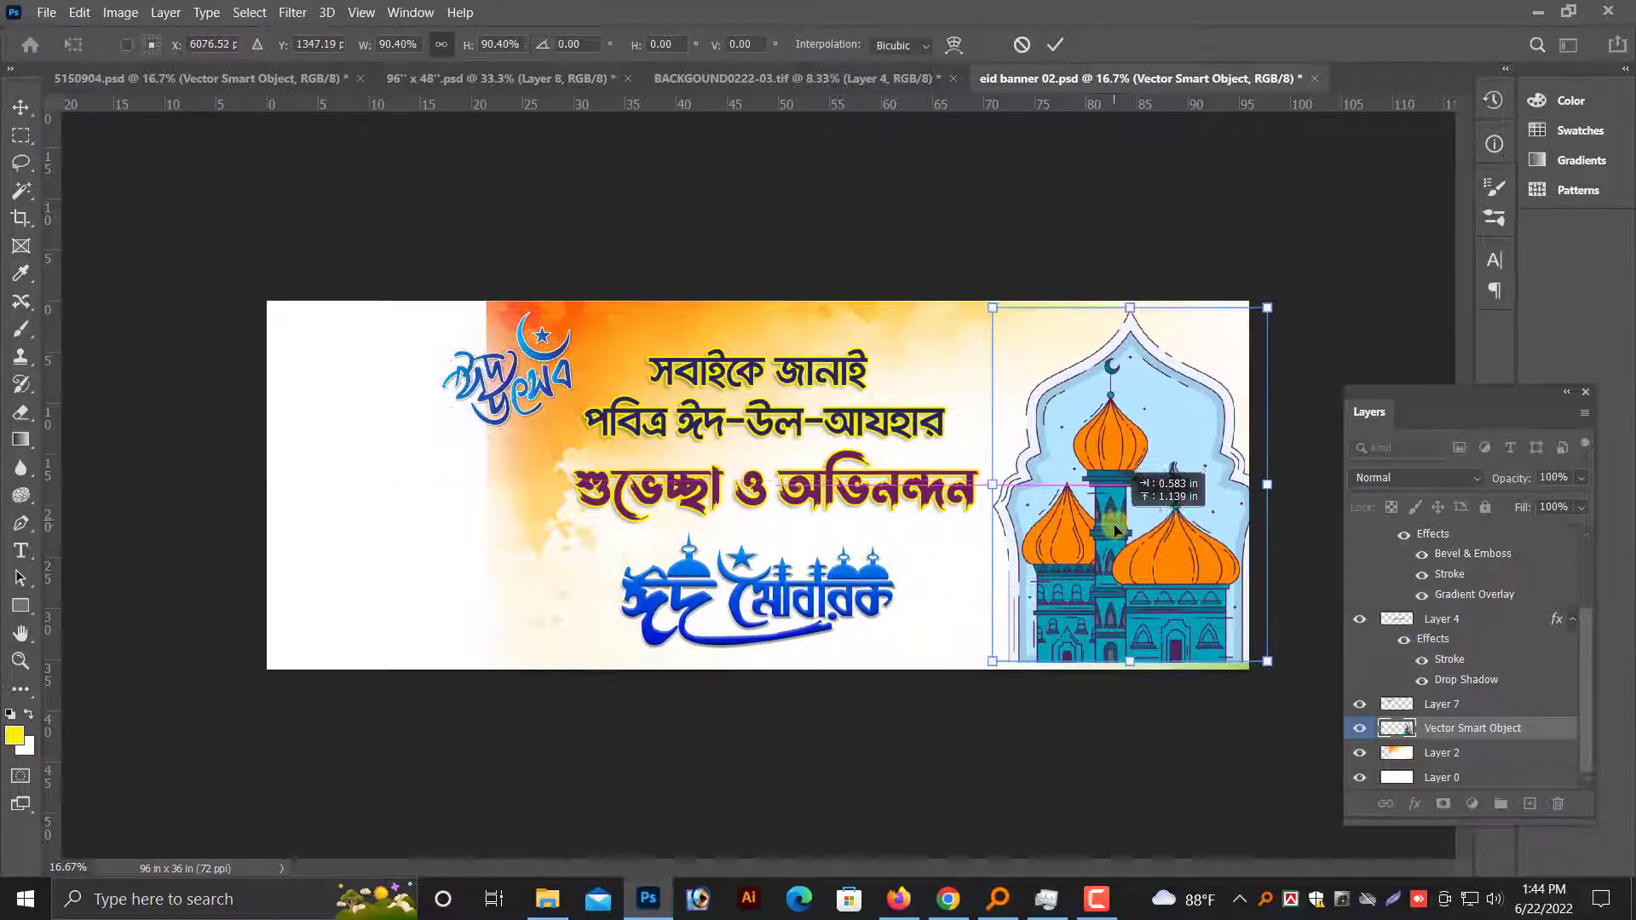
key(Return)
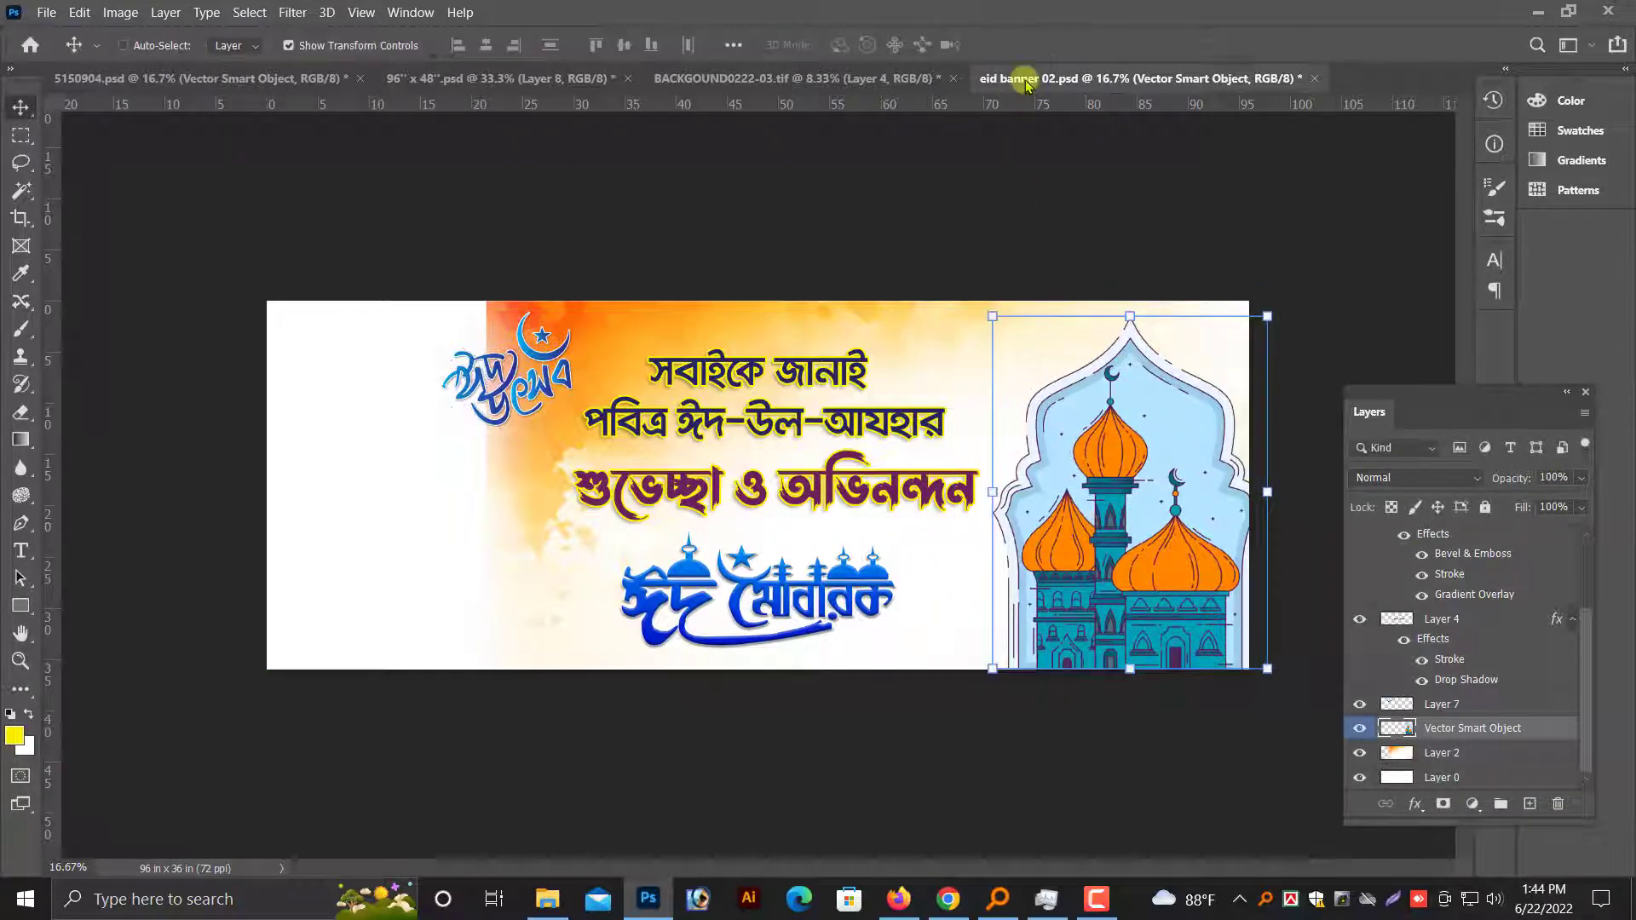
click(840, 76)
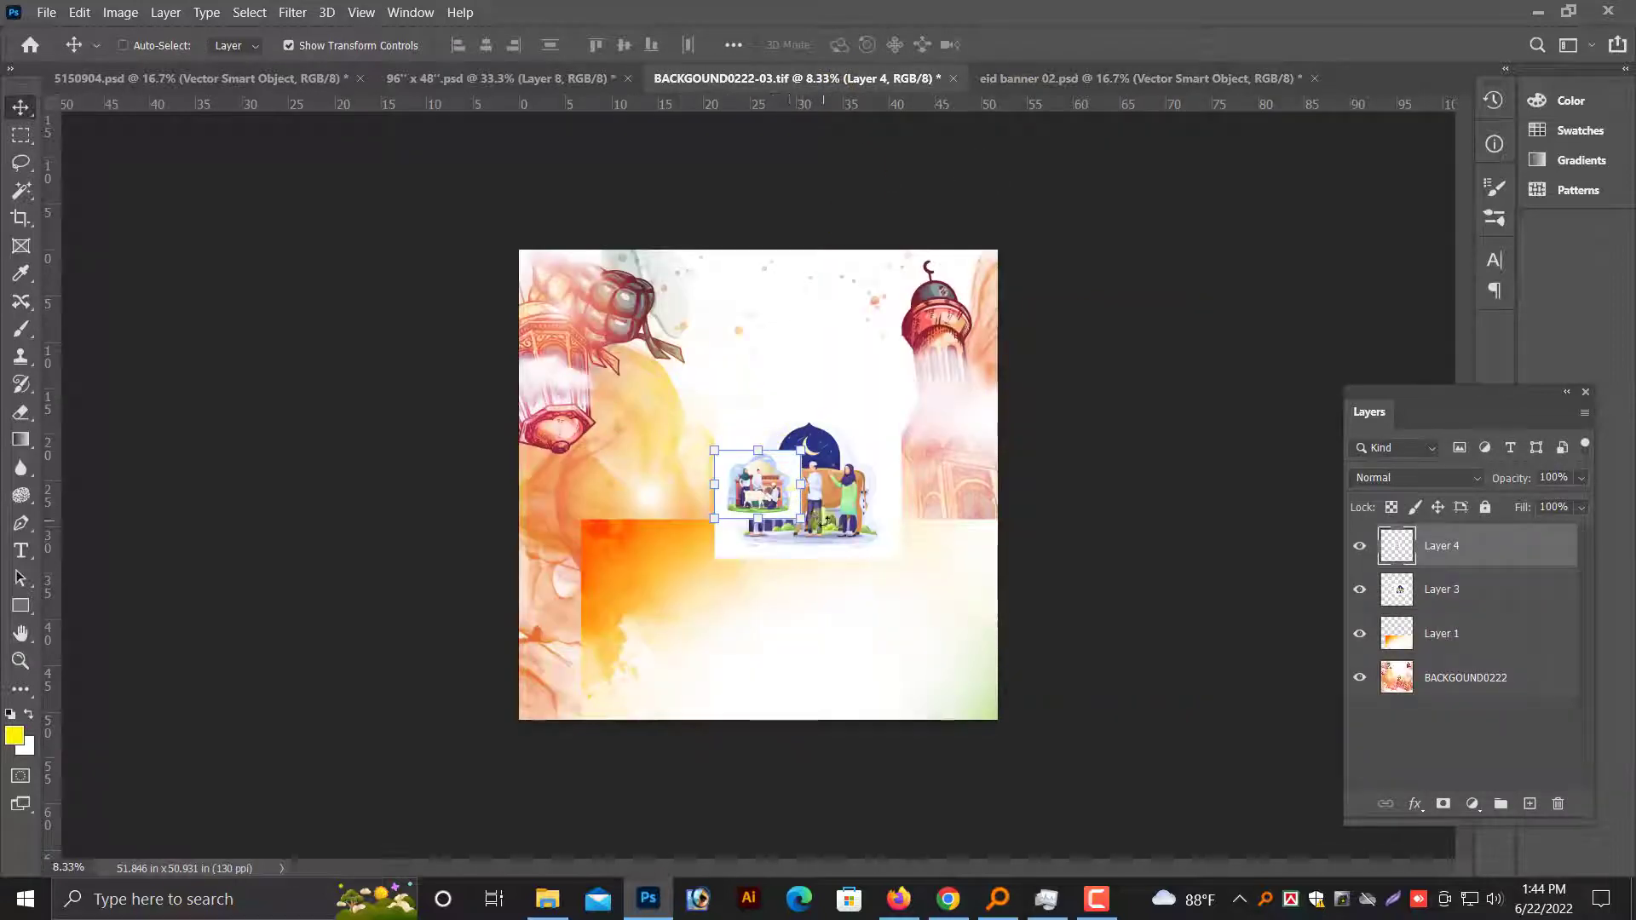
Delete Layer 4 and bring the people-and-cow illustration into banner 02 at half size, blended Multiply.
key(Delete)
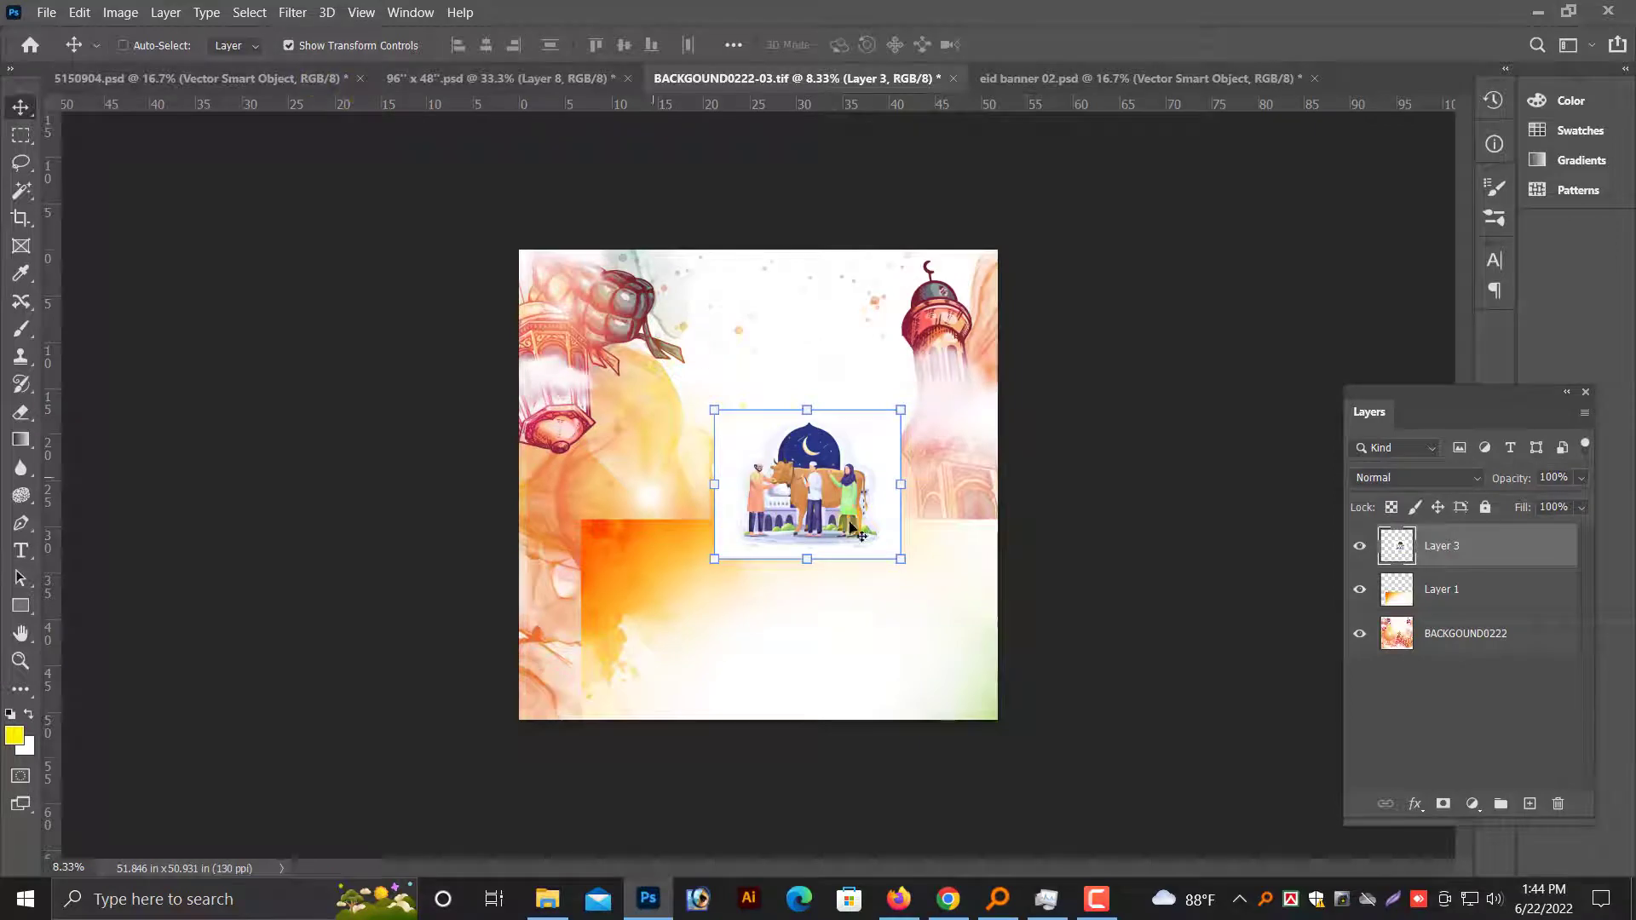
mouse_move(824, 508)
mouse_down()
mouse_move(1014, 91)
mouse_move(511, 490)
mouse_move(879, 520)
mouse_up()
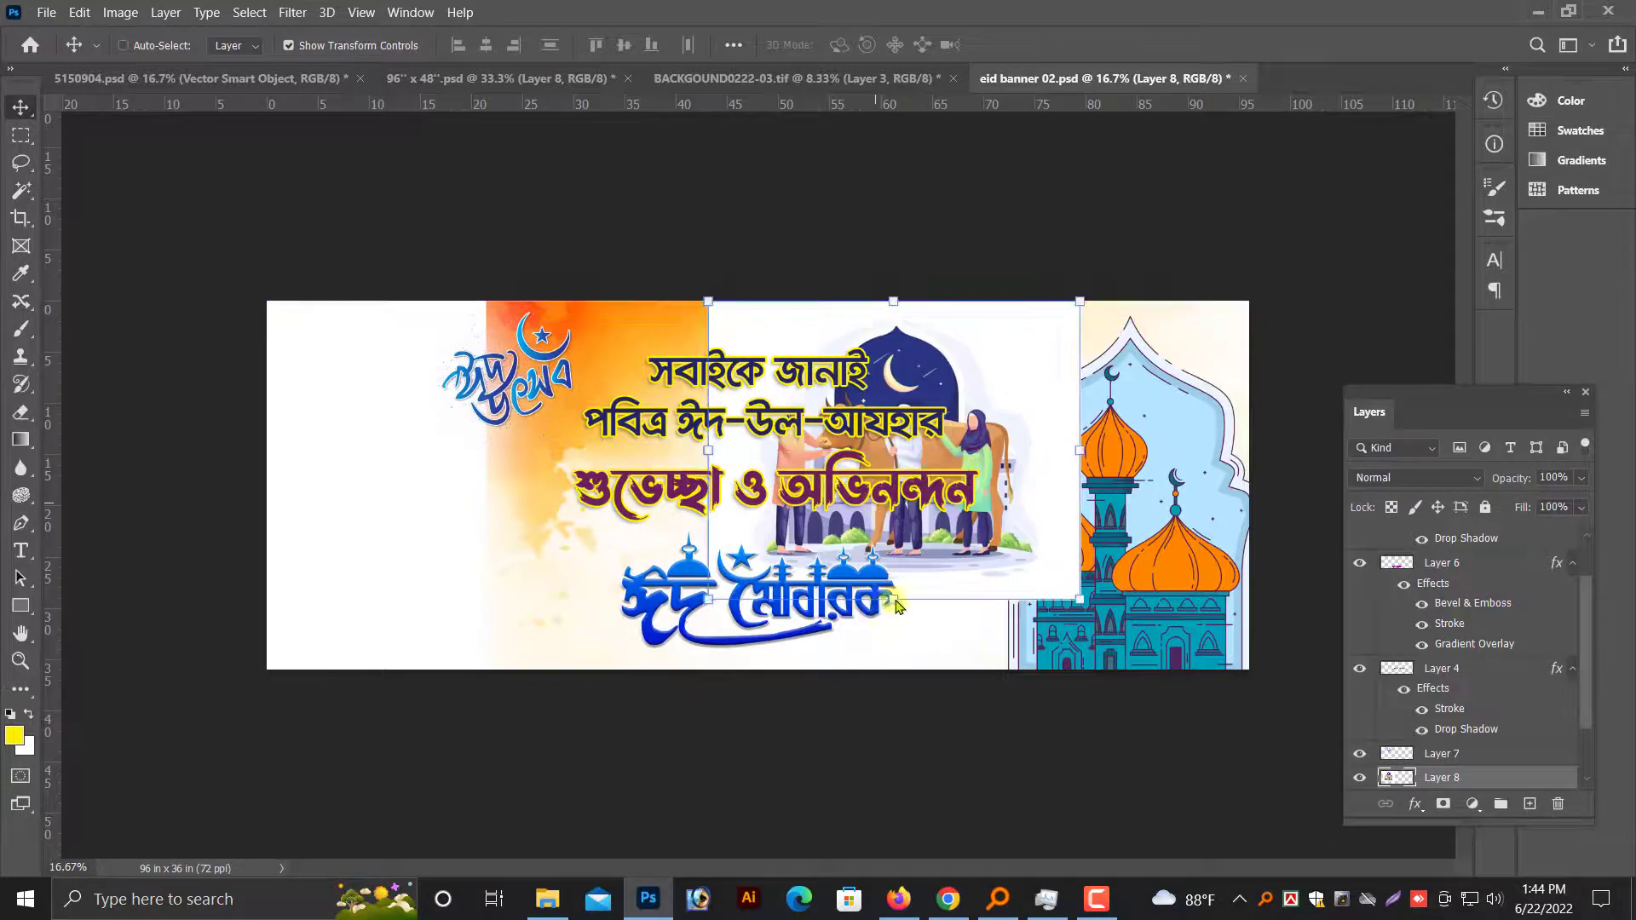
drag(896, 605, 893, 449)
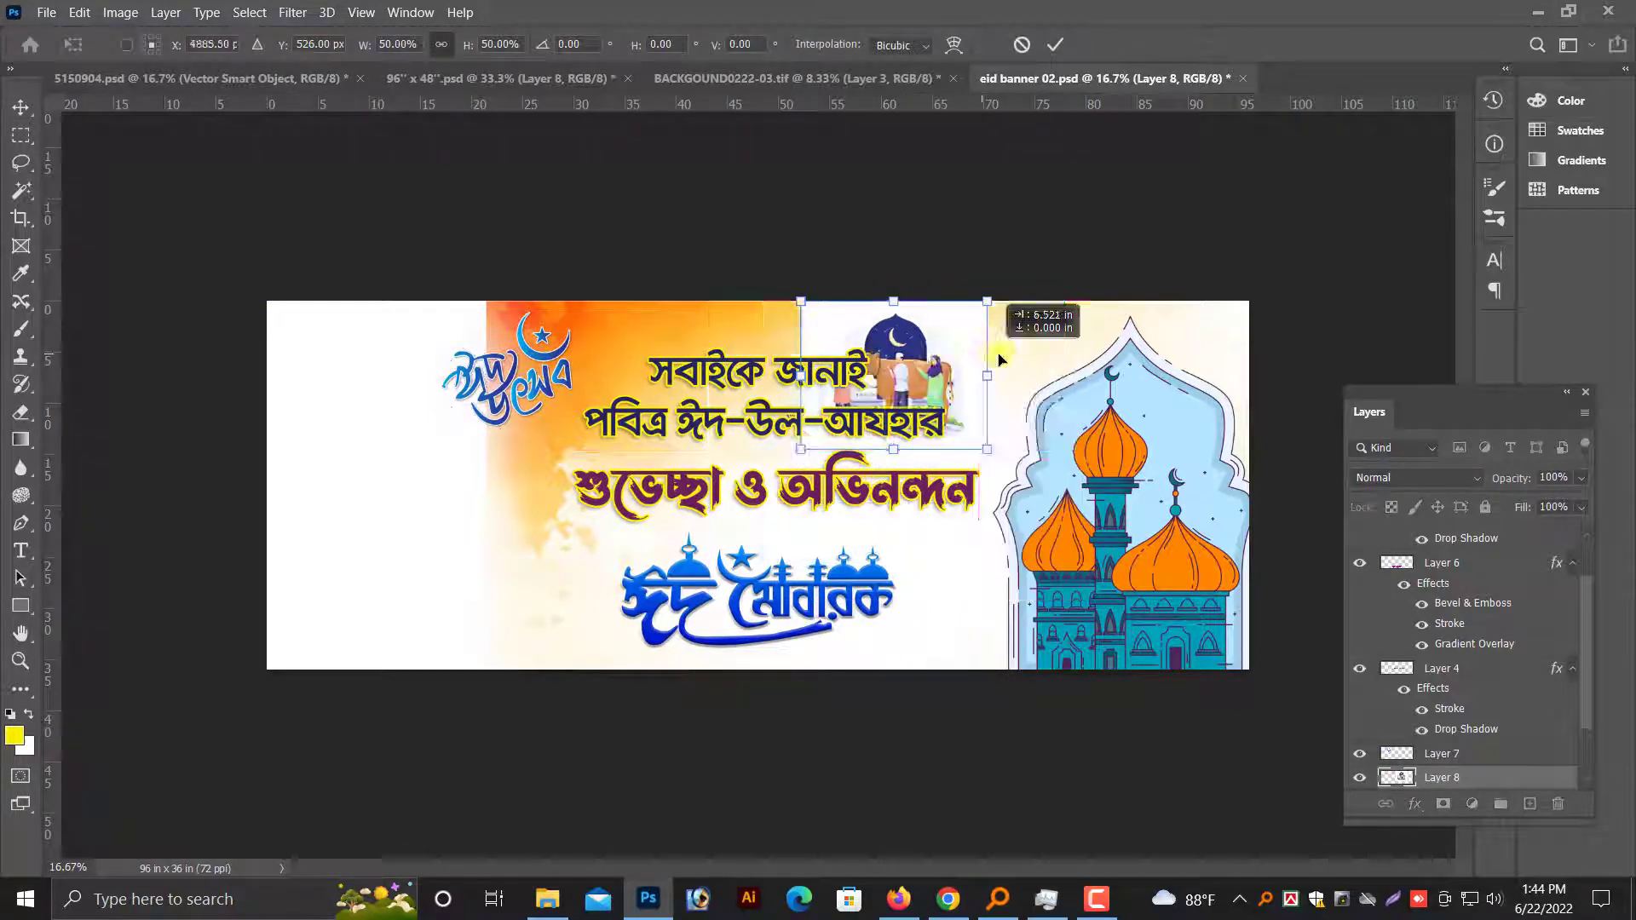
drag(999, 360, 1094, 358)
key(Return)
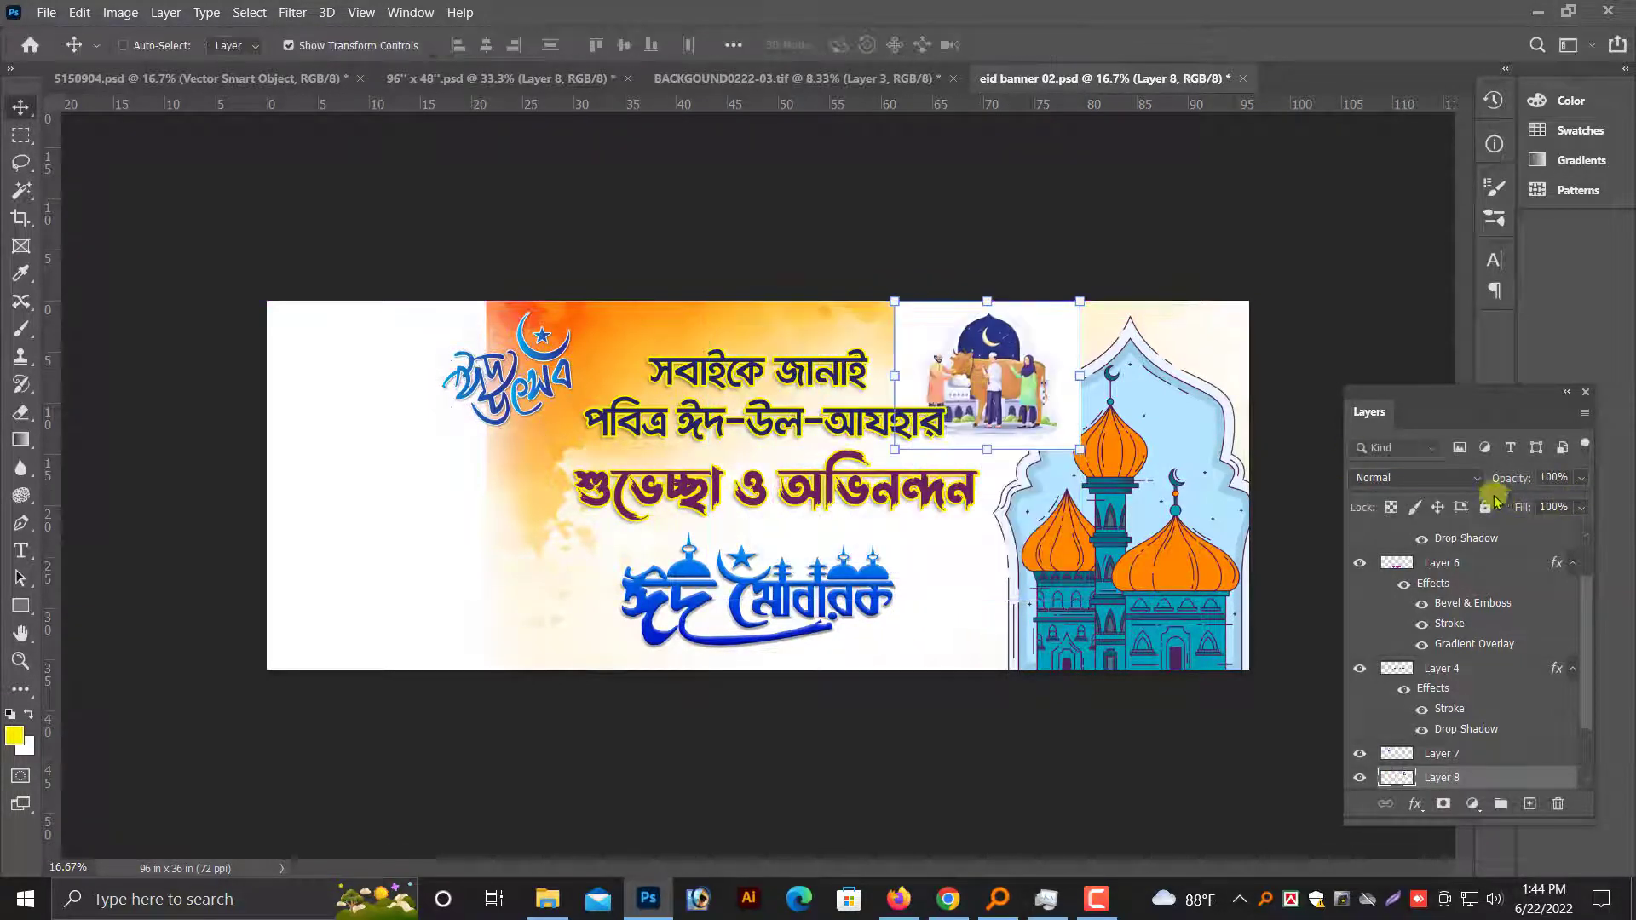
click(1460, 477)
click(1385, 421)
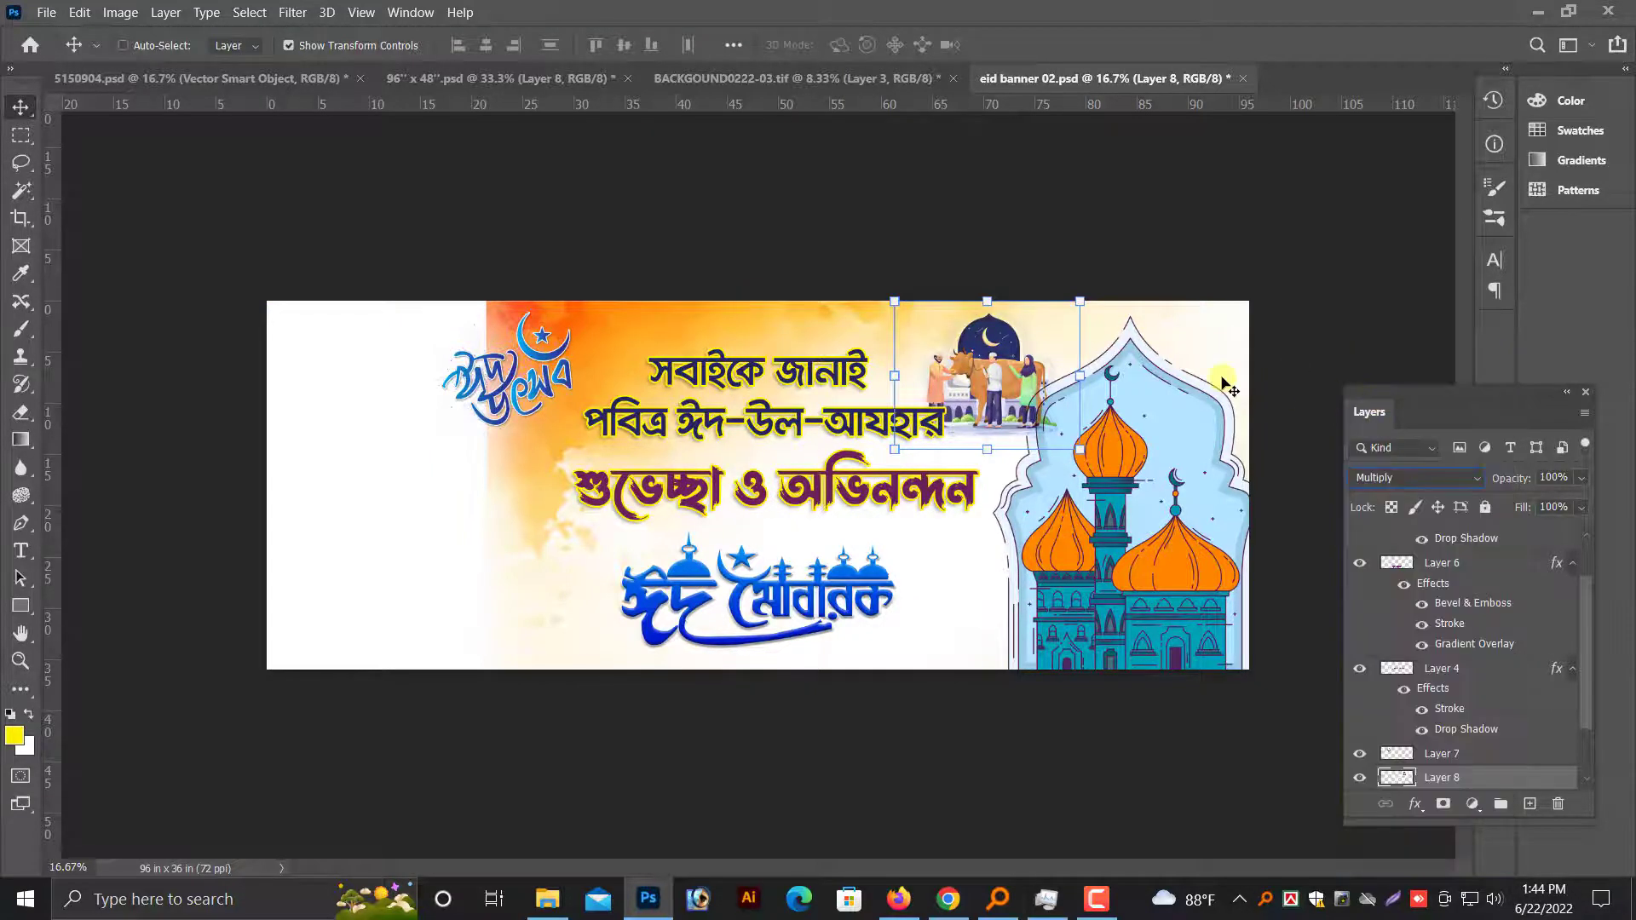
Shrink the illustration further and move it up toward the banner's top right.
key(ctrl+equal)
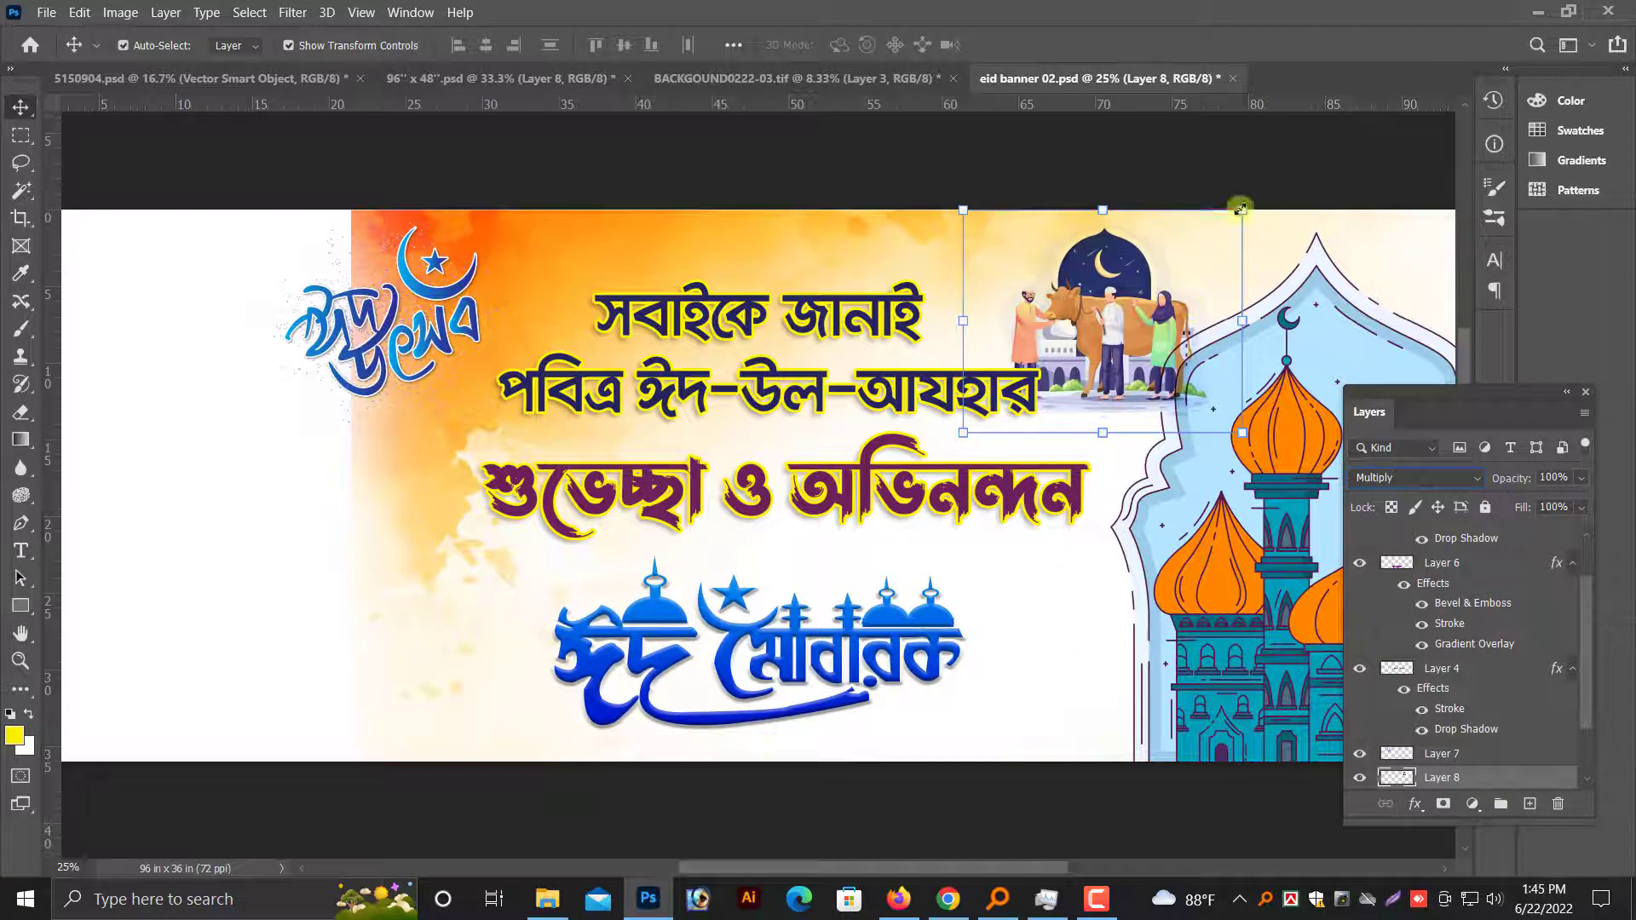
drag(1240, 212, 1205, 238)
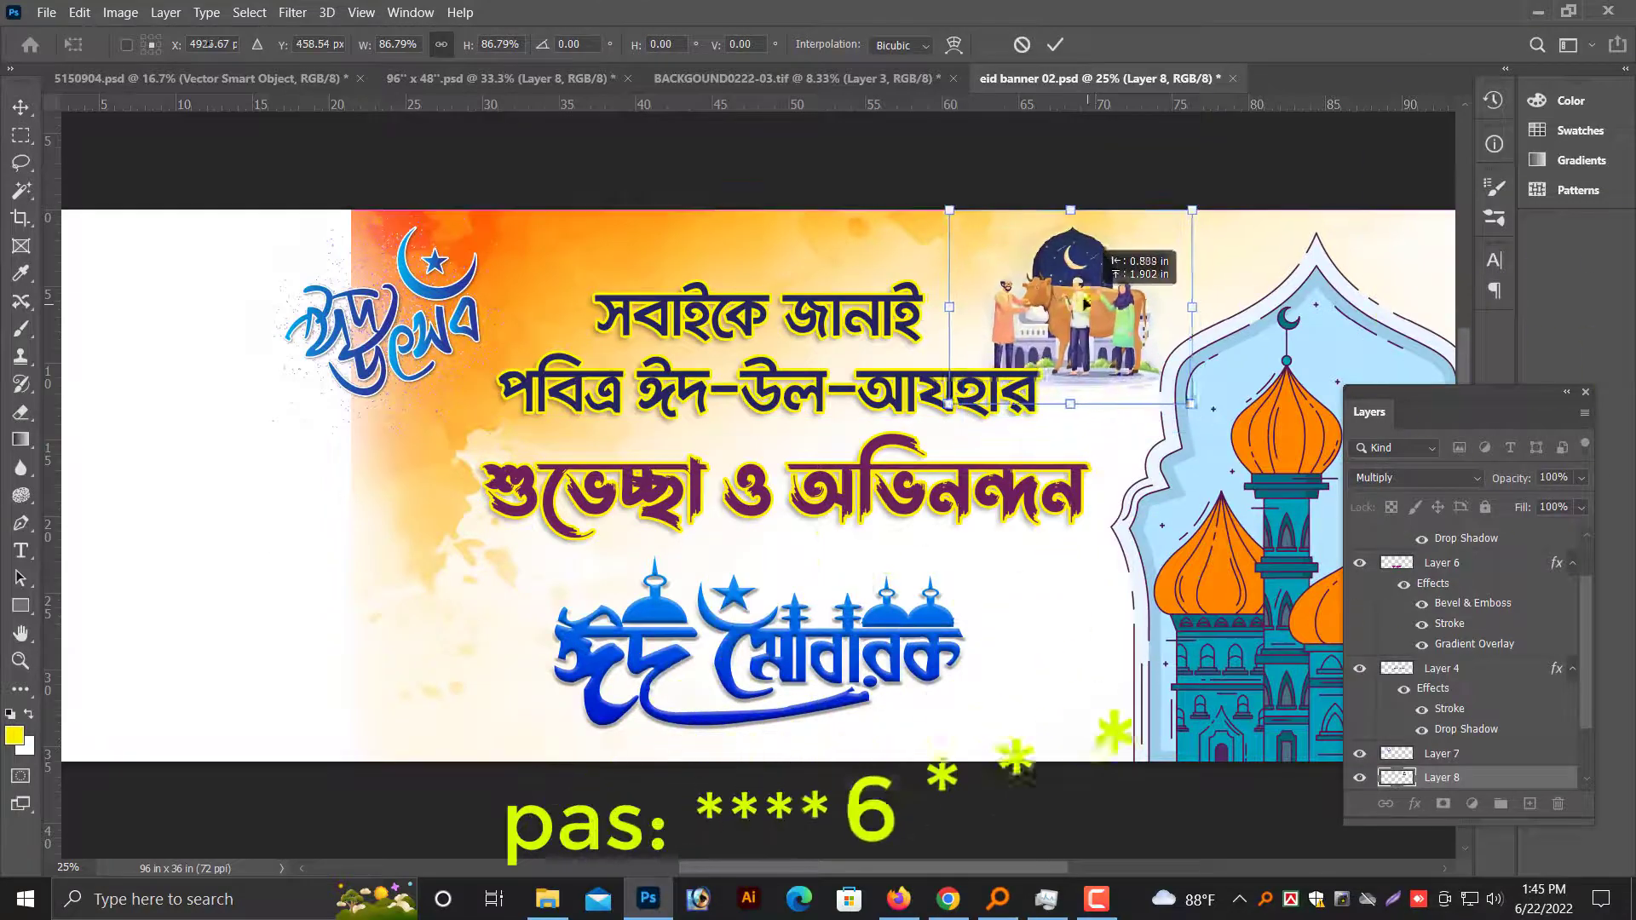
drag(1089, 315, 1073, 286)
drag(1191, 410, 1166, 375)
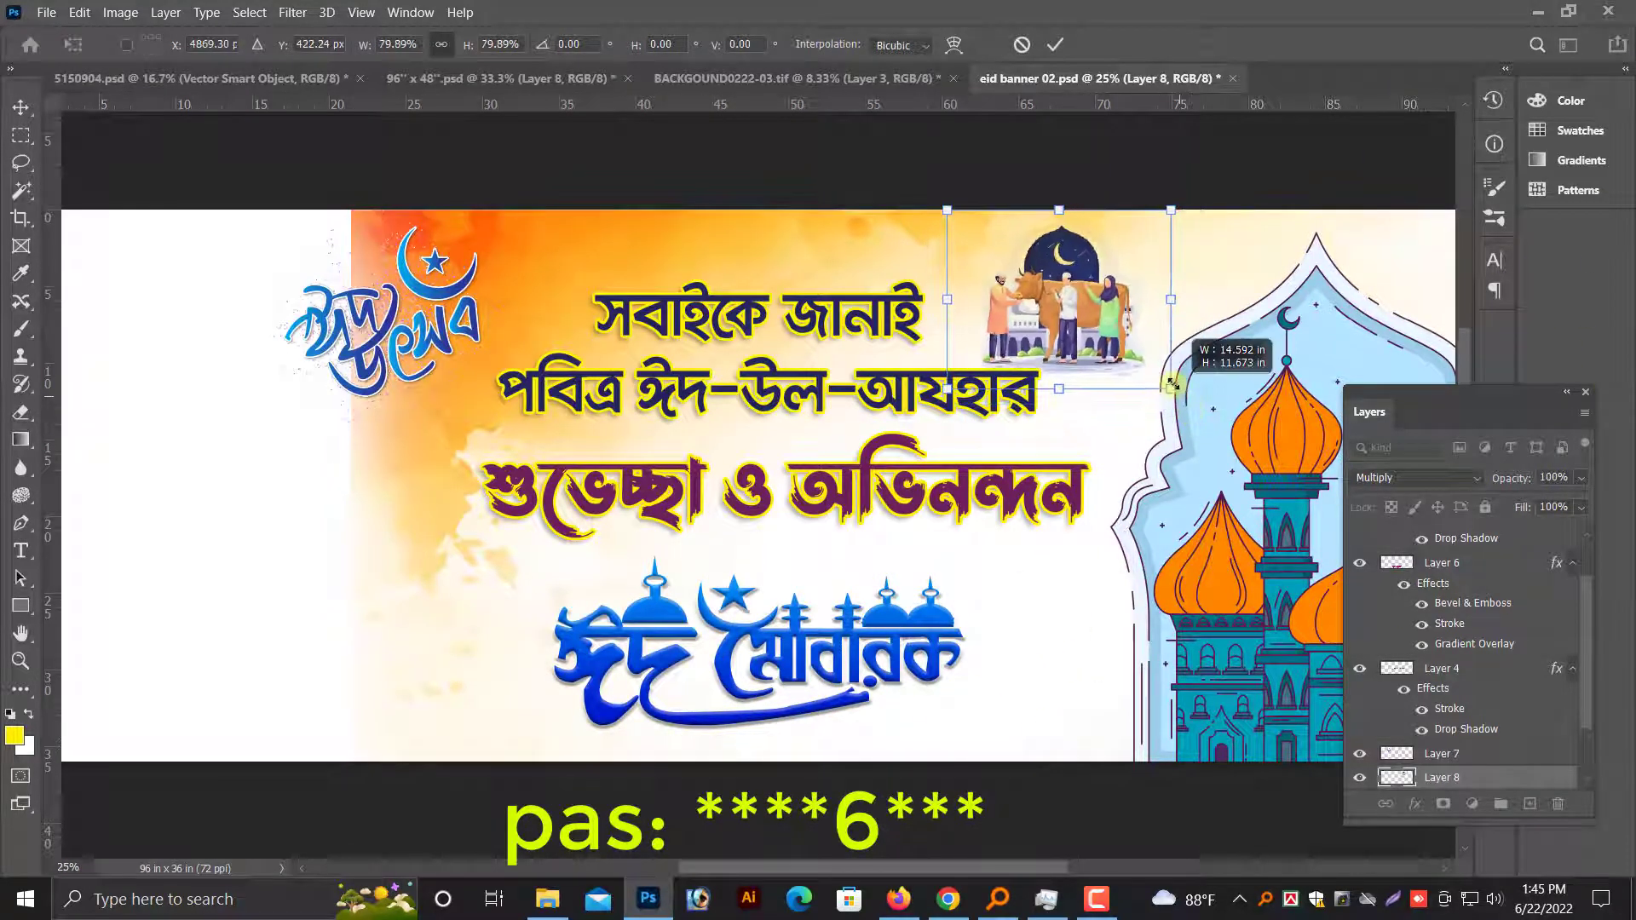
key(Return)
Nudge the Eid illustration up slightly and switch to BACKGOUND0222-03.tif.
key(ctrl+plus)
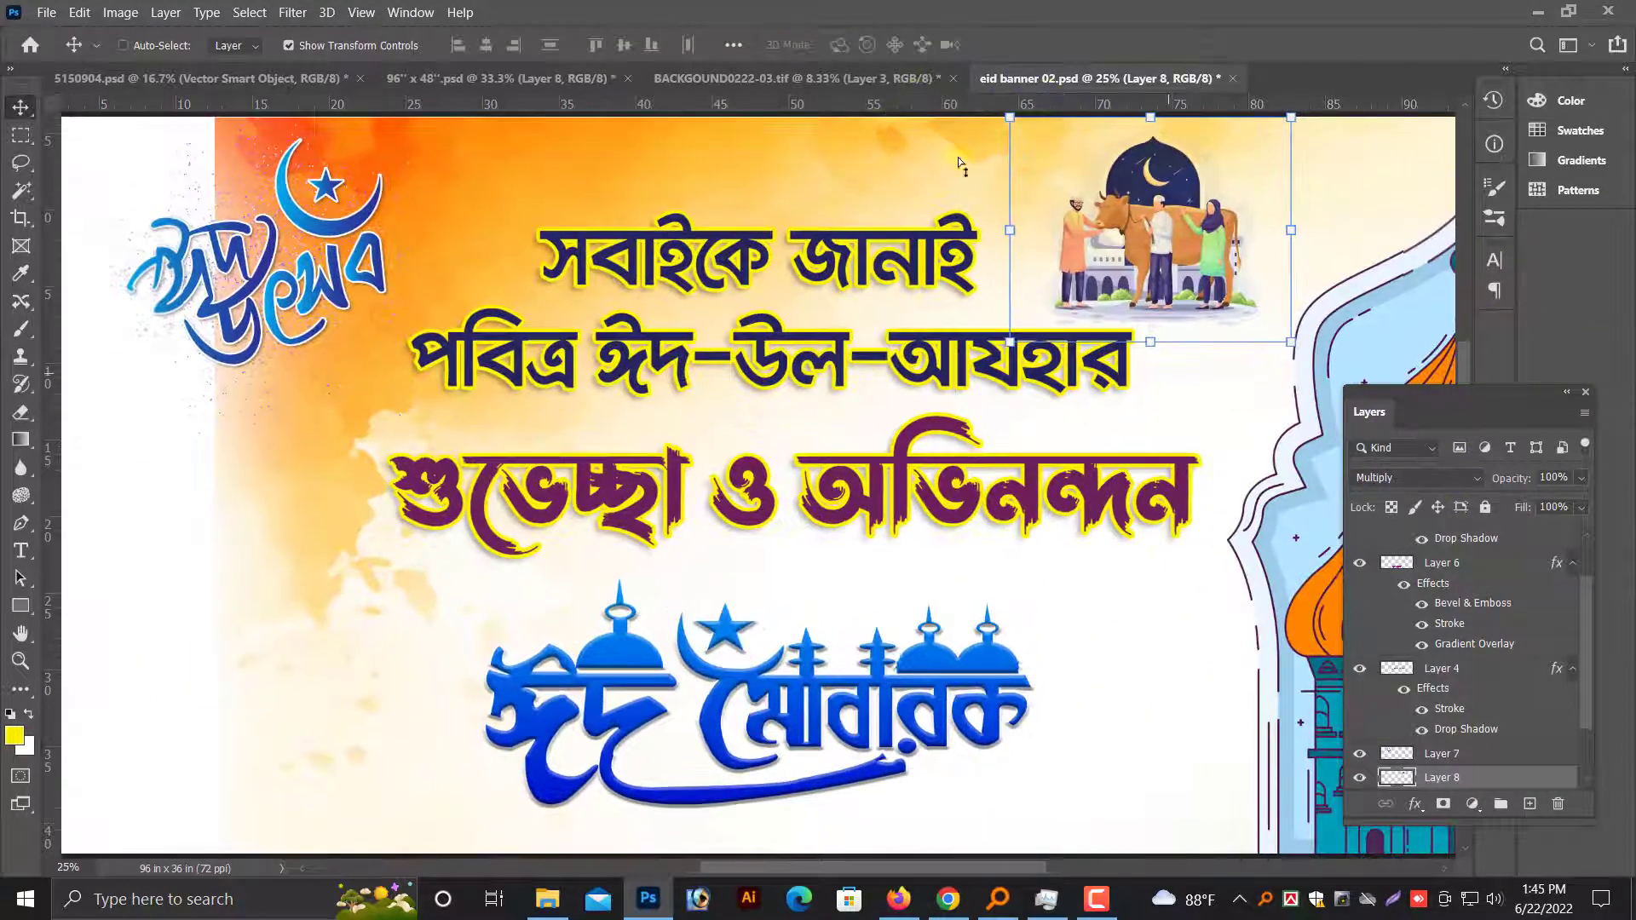
key(ctrl+minus)
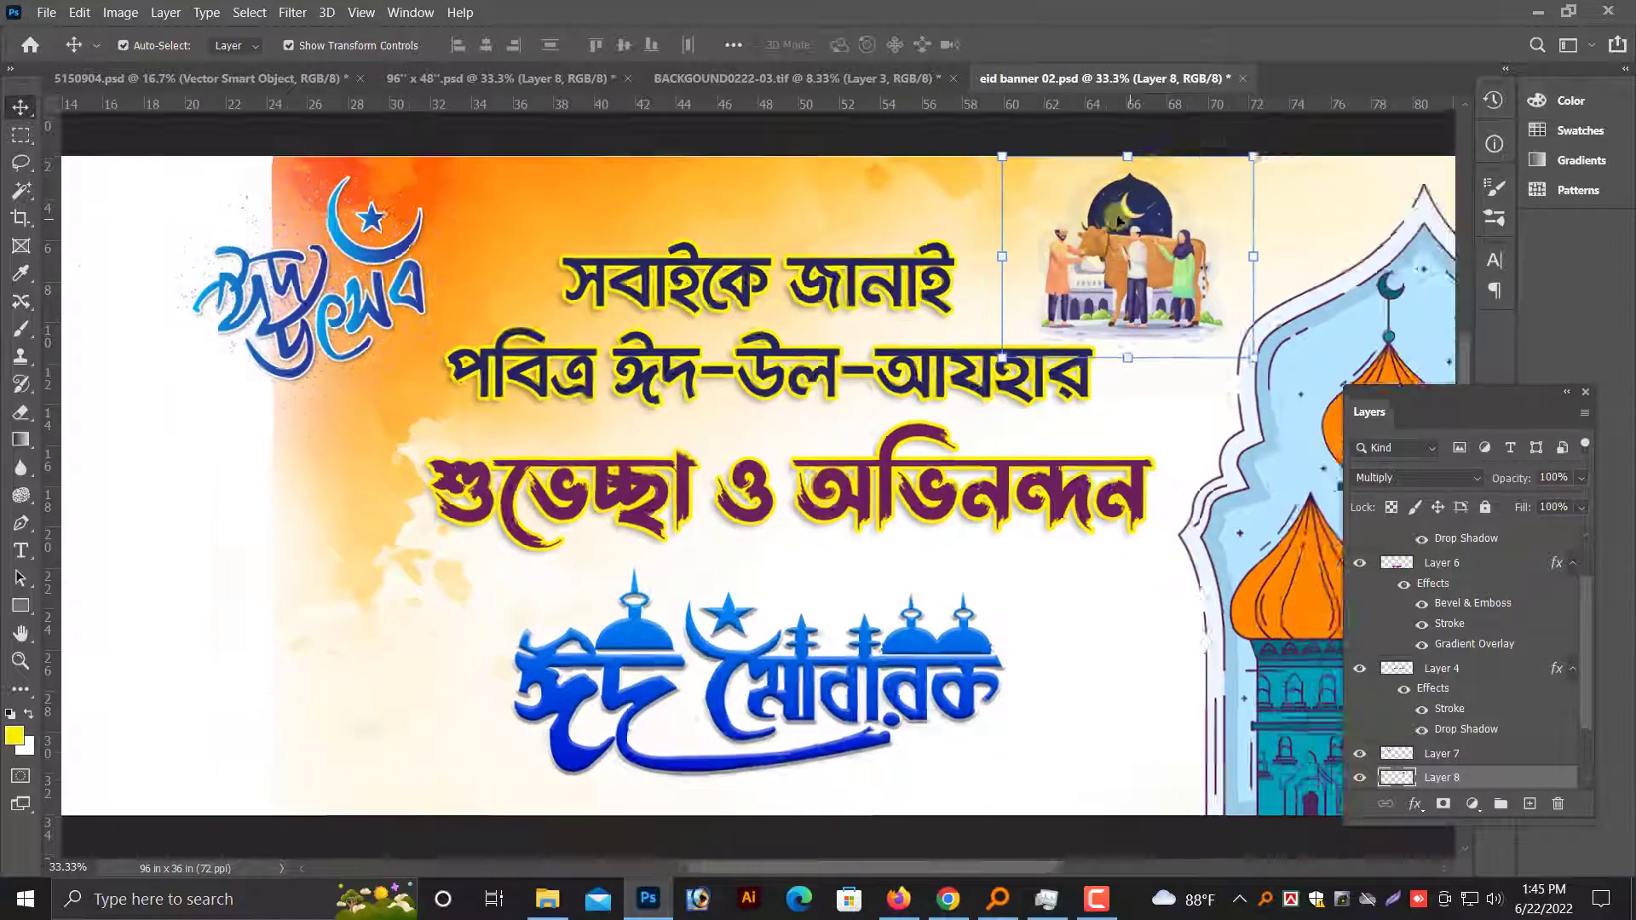
key(shift+Up)
key(ctrl+minus)
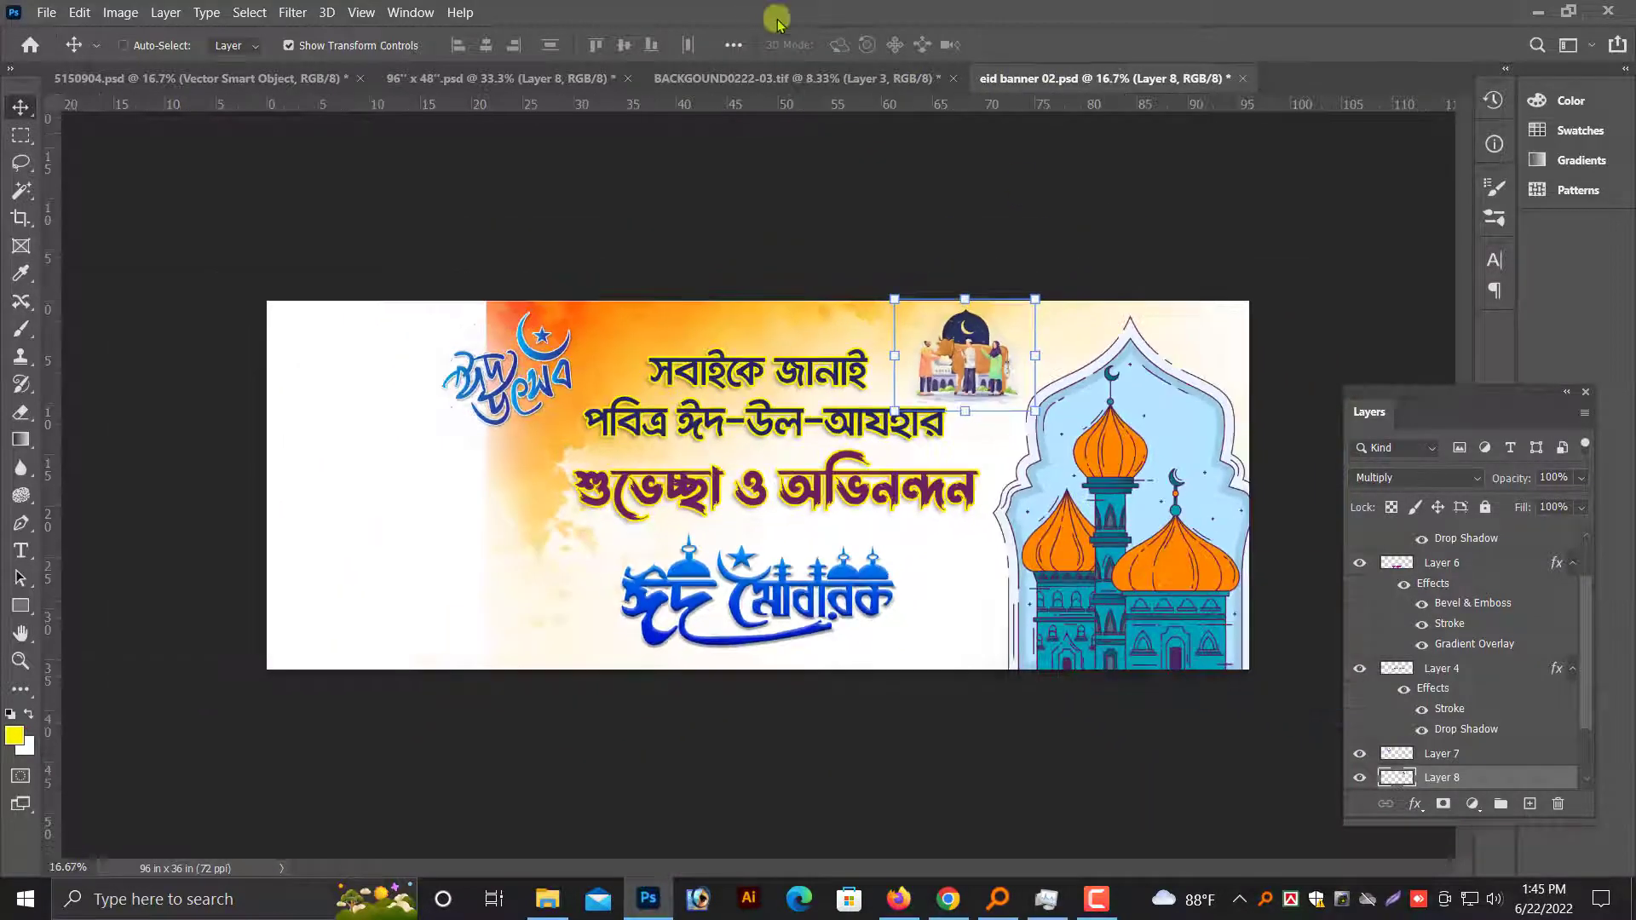
click(784, 77)
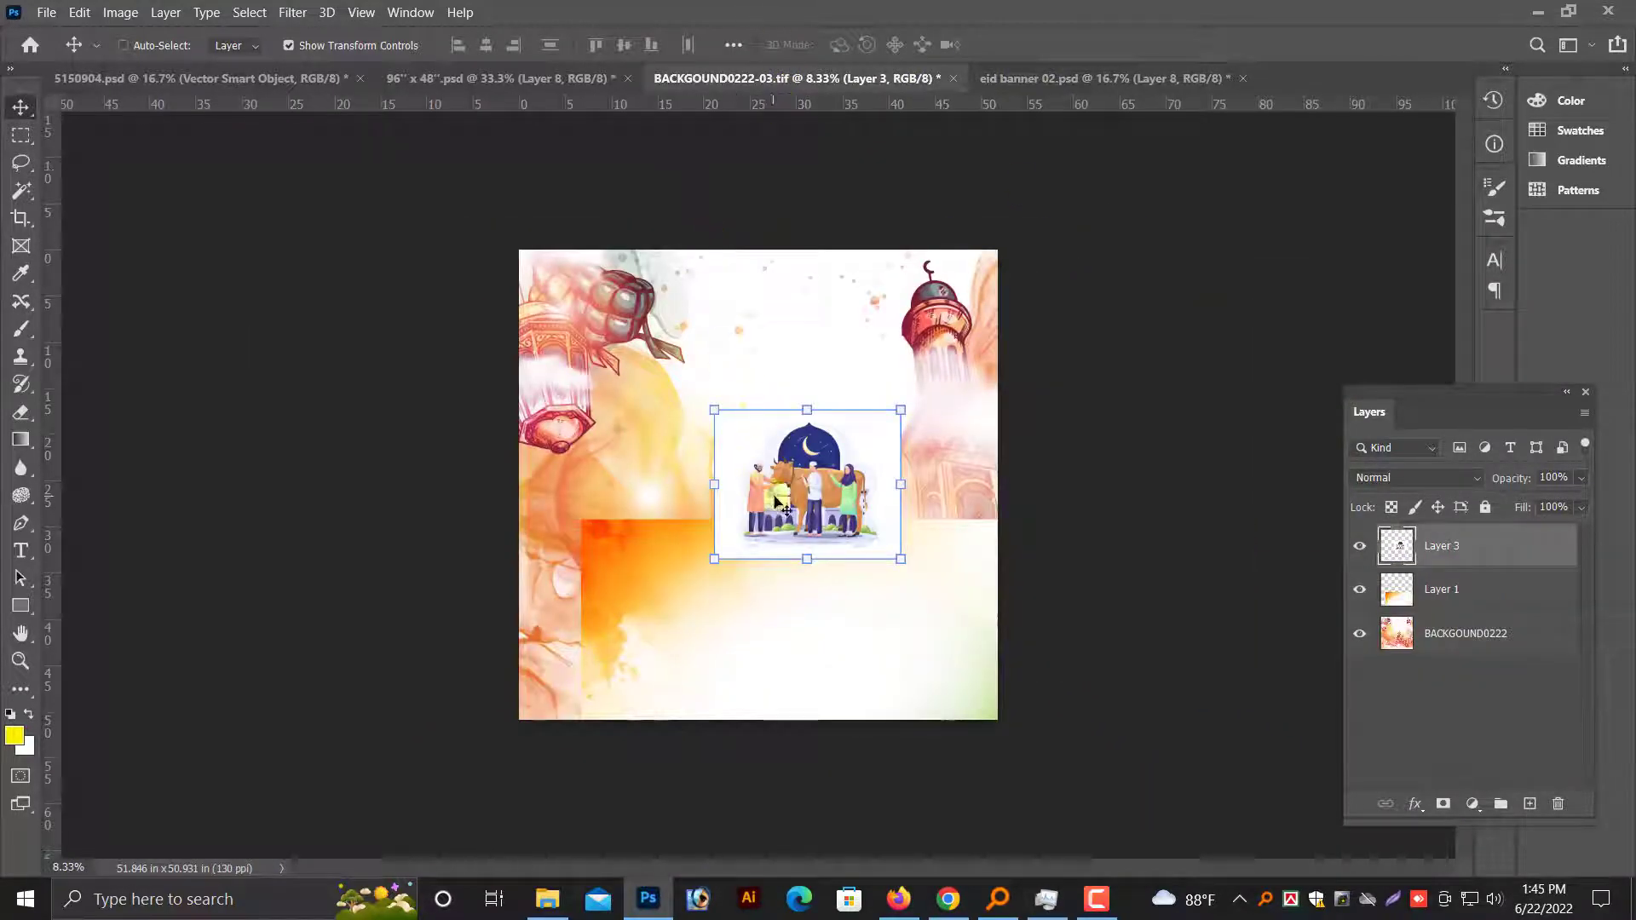
Delete Layer 3 and drag the BACKGOUND0222 watercolour layer into eid banner 02 at 62.85%.
key(Delete)
right_click(652, 426)
click(682, 428)
mouse_move(639, 449)
mouse_down()
mouse_move(900, 168)
mouse_move(1014, 88)
mouse_move(1080, 80)
mouse_up()
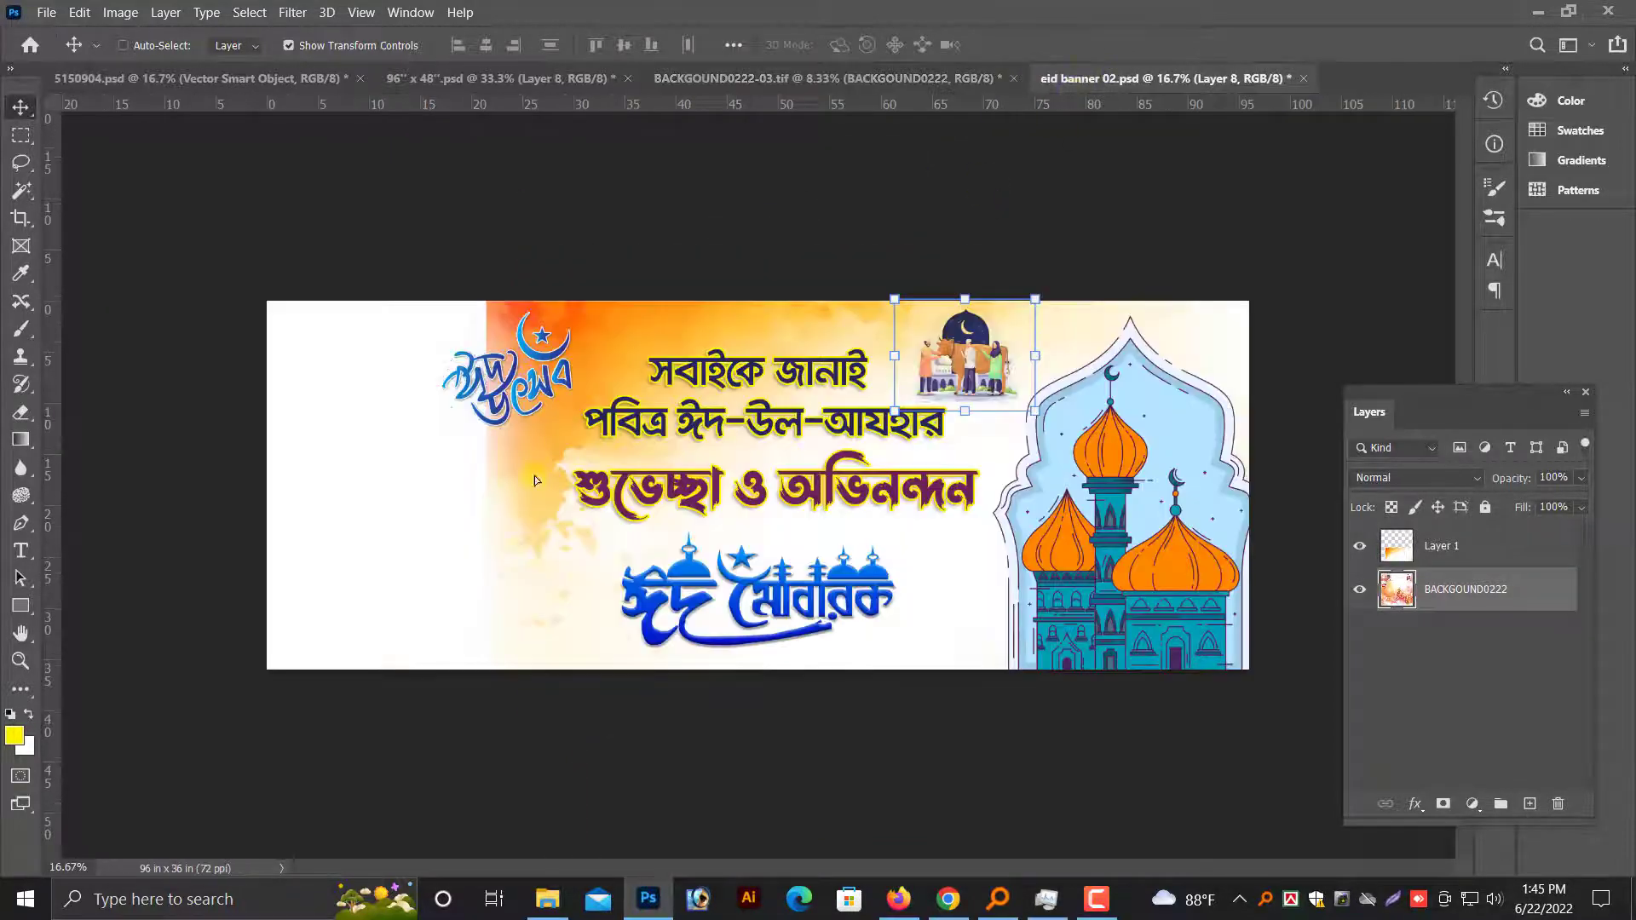
drag(534, 475, 489, 530)
drag(1025, 481, 684, 475)
key(ctrl+minus)
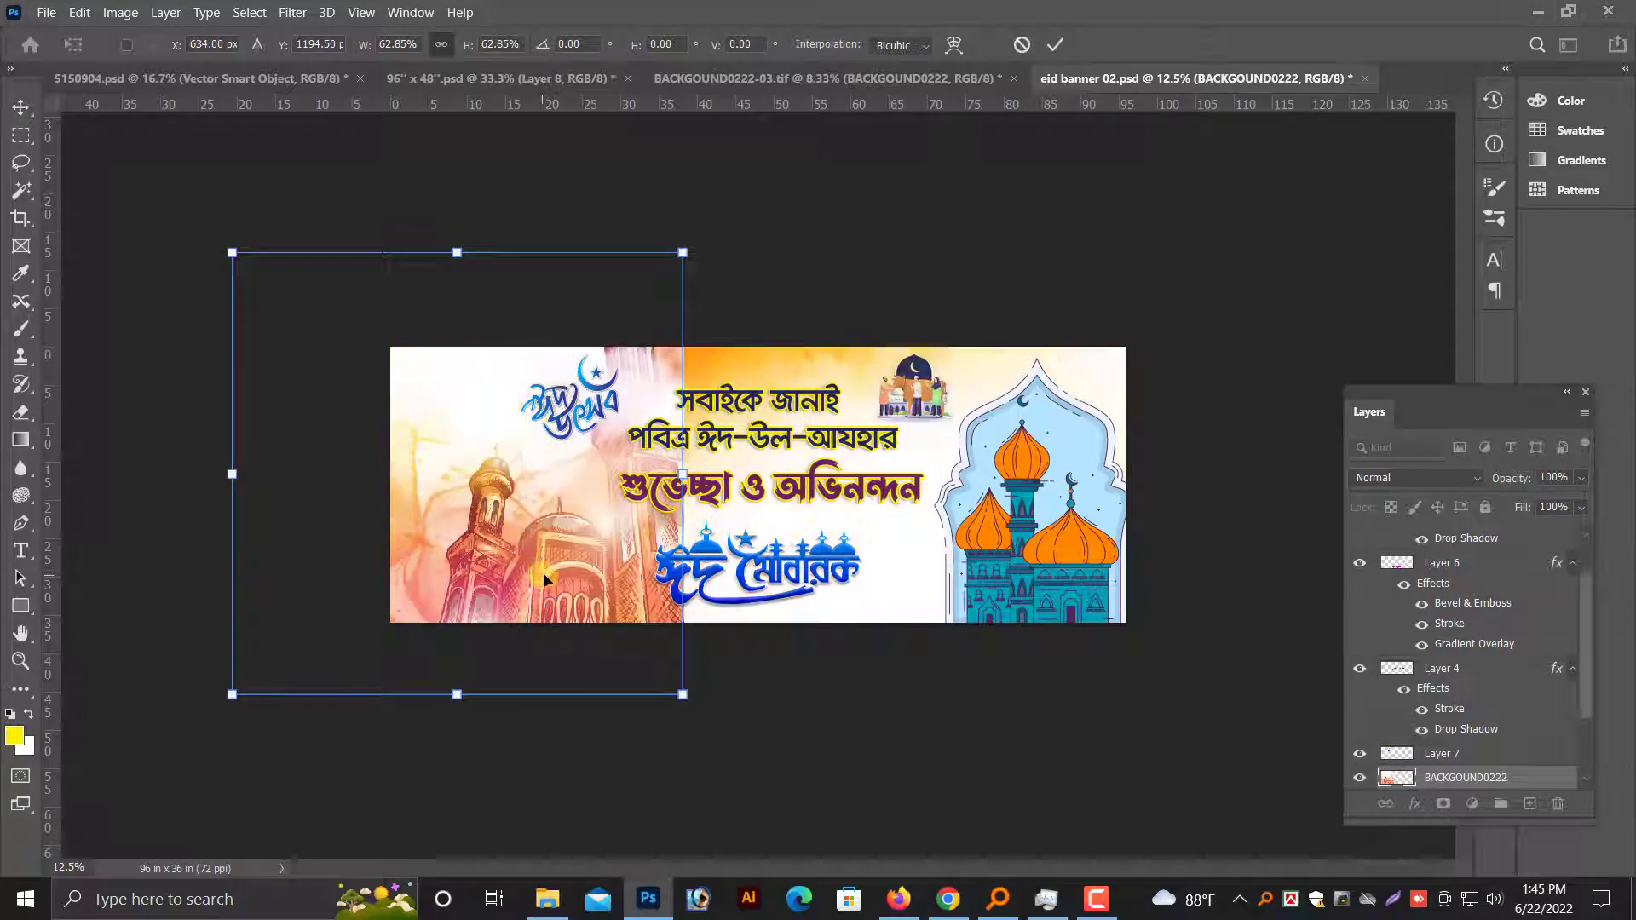
Flip the BACKGOUND0222 layer horizontally and scale it to about 43.3% over the banner's left side.
right_click(494, 510)
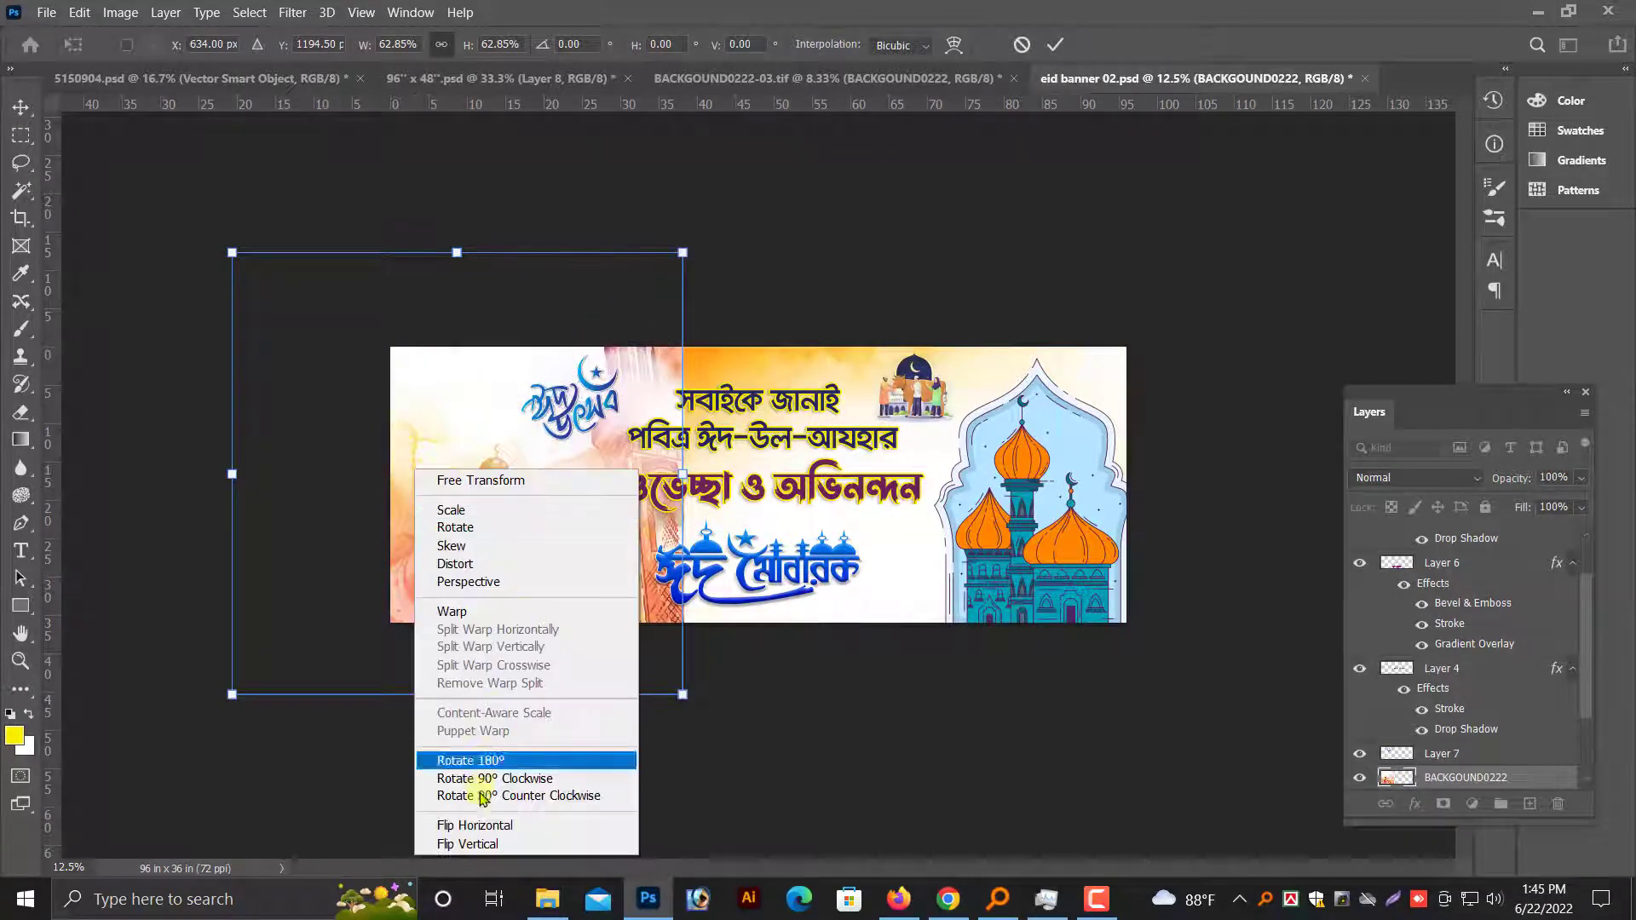
click(482, 822)
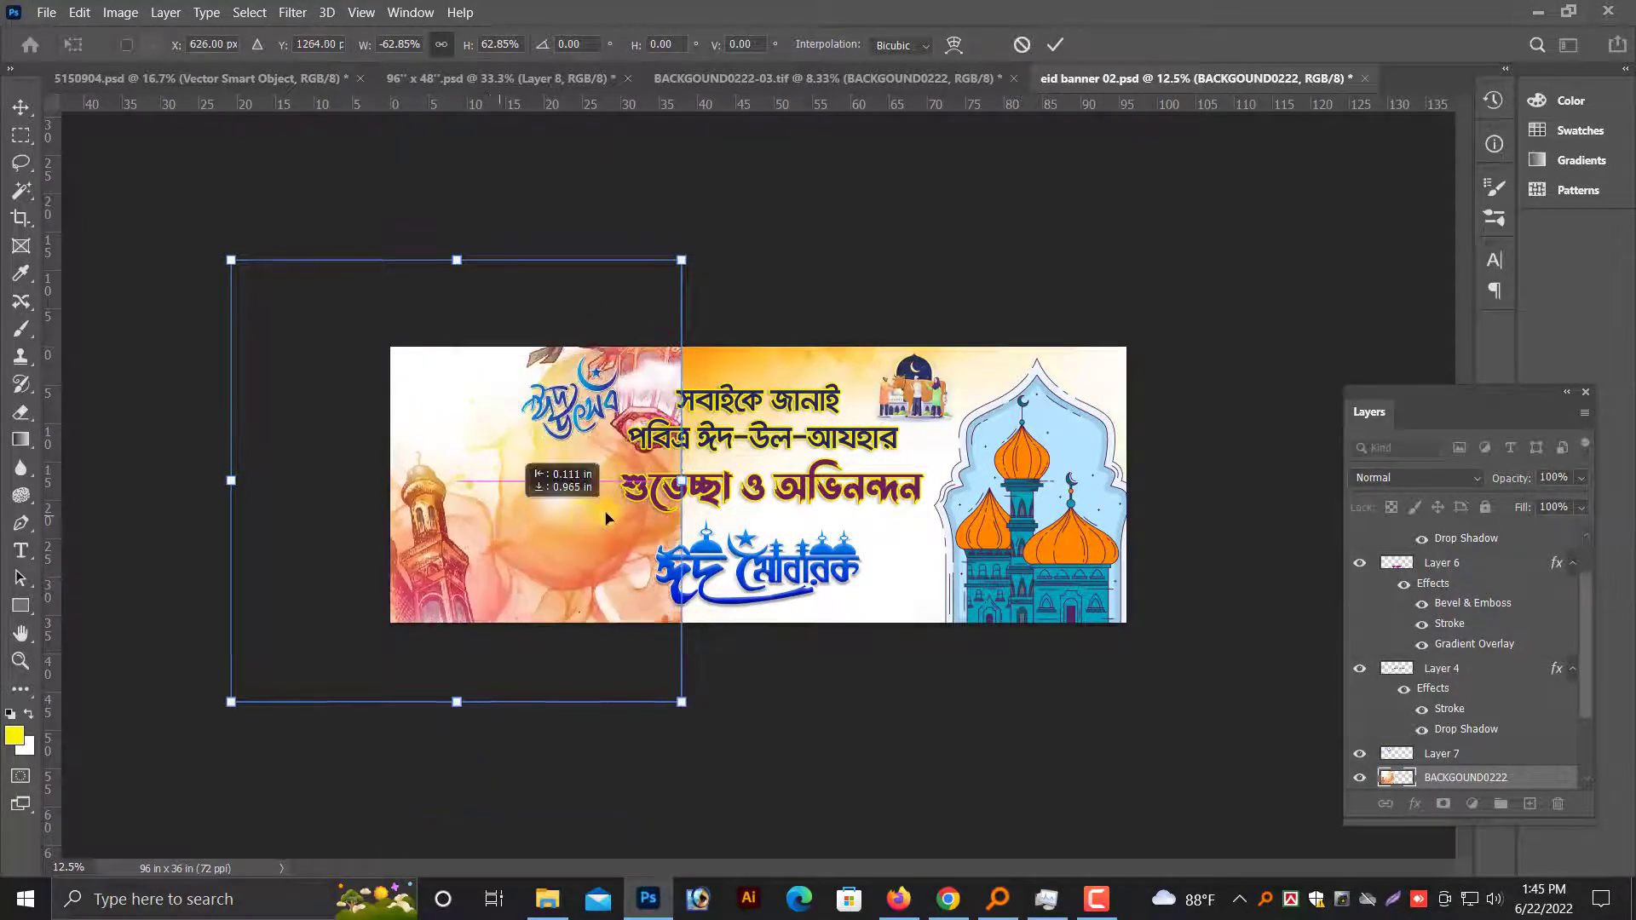
drag(504, 518, 661, 503)
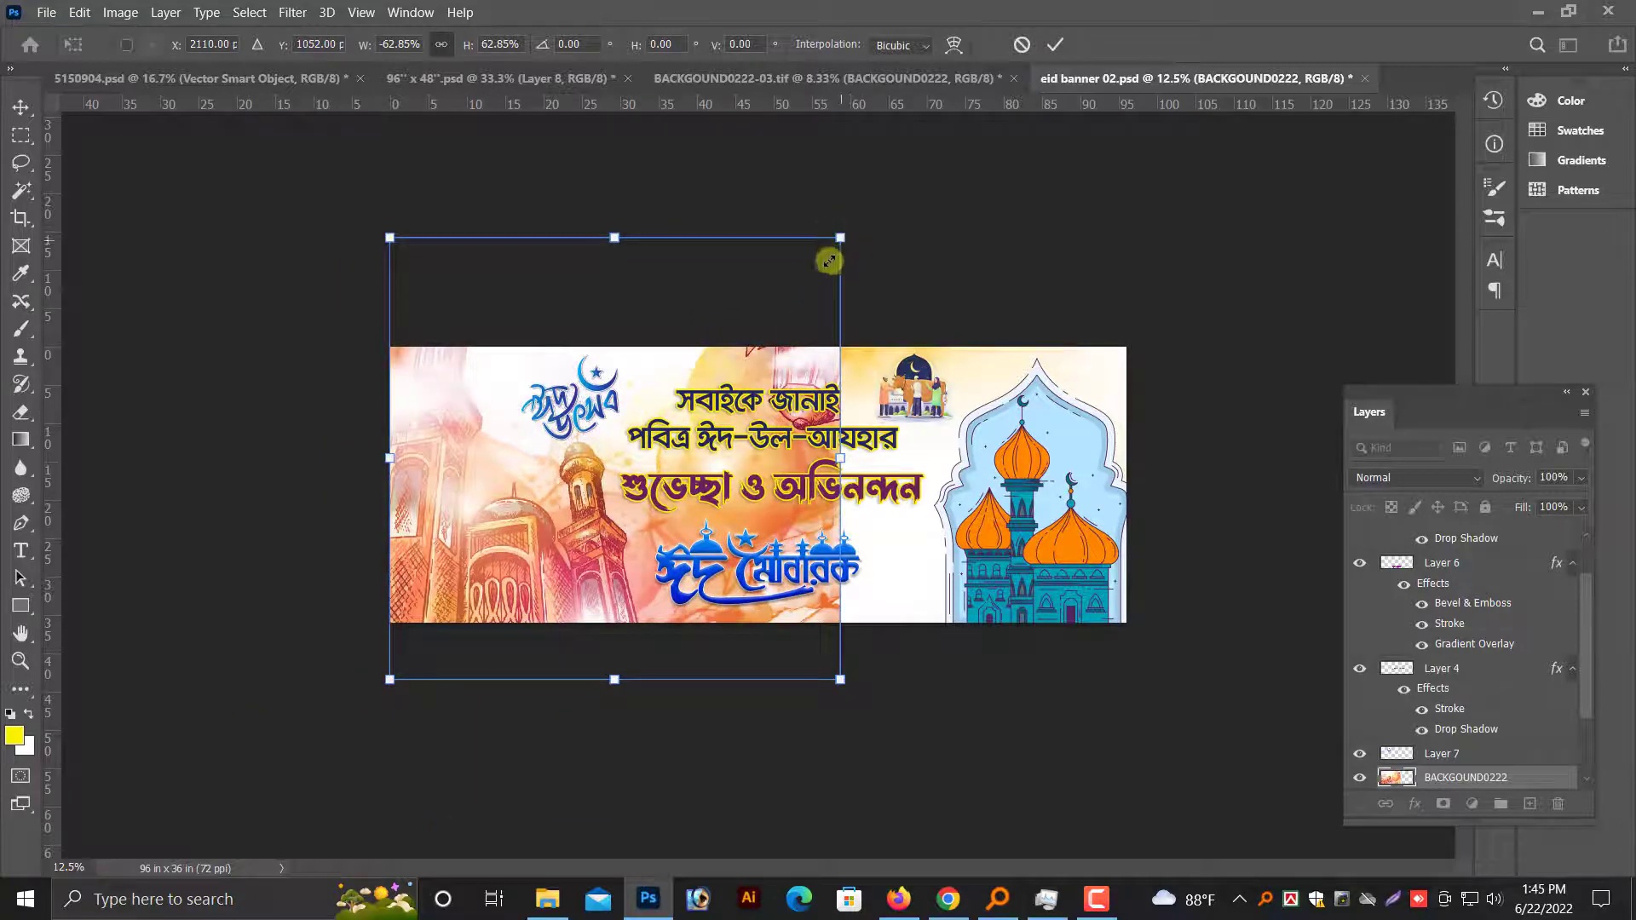
drag(829, 261, 724, 375)
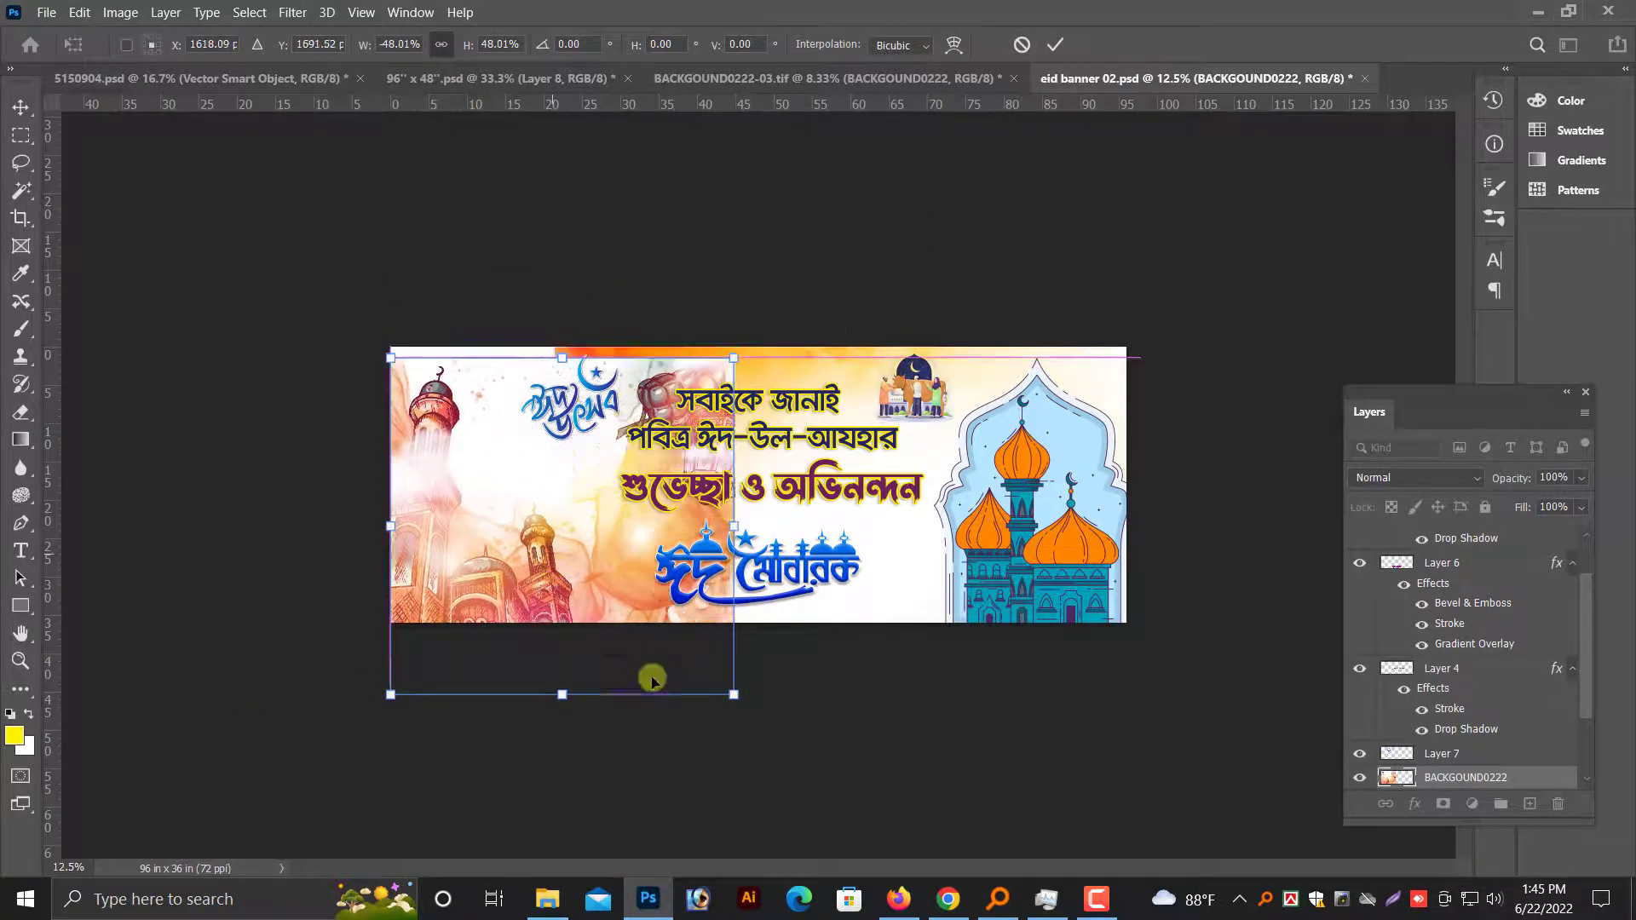
drag(734, 695, 682, 617)
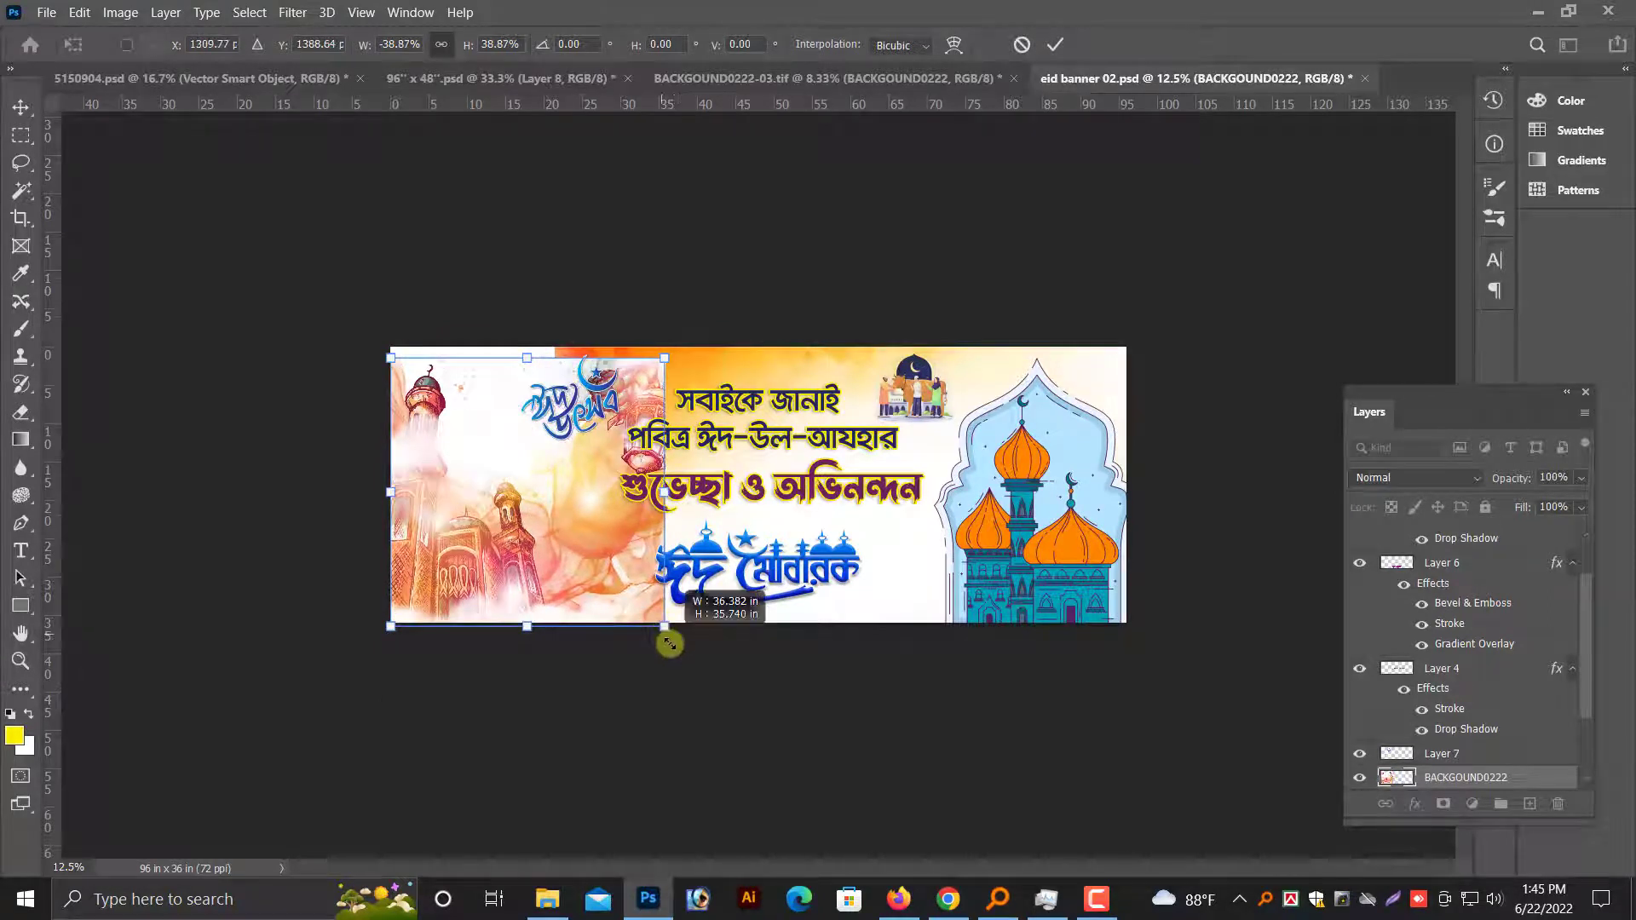
drag(663, 638, 683, 644)
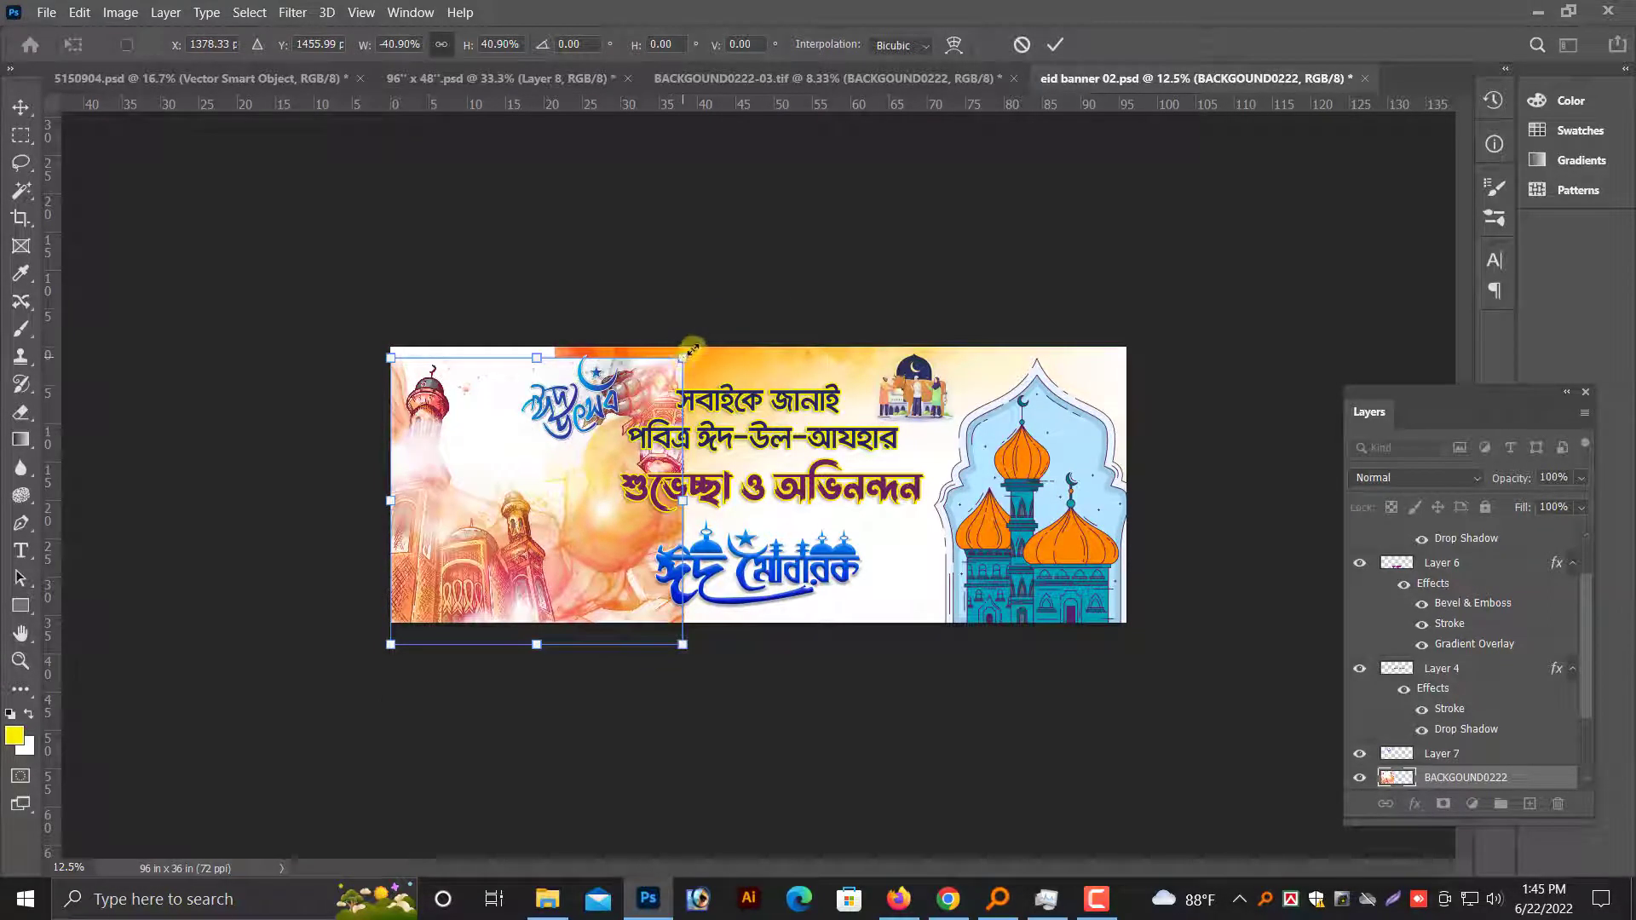
drag(682, 351, 700, 340)
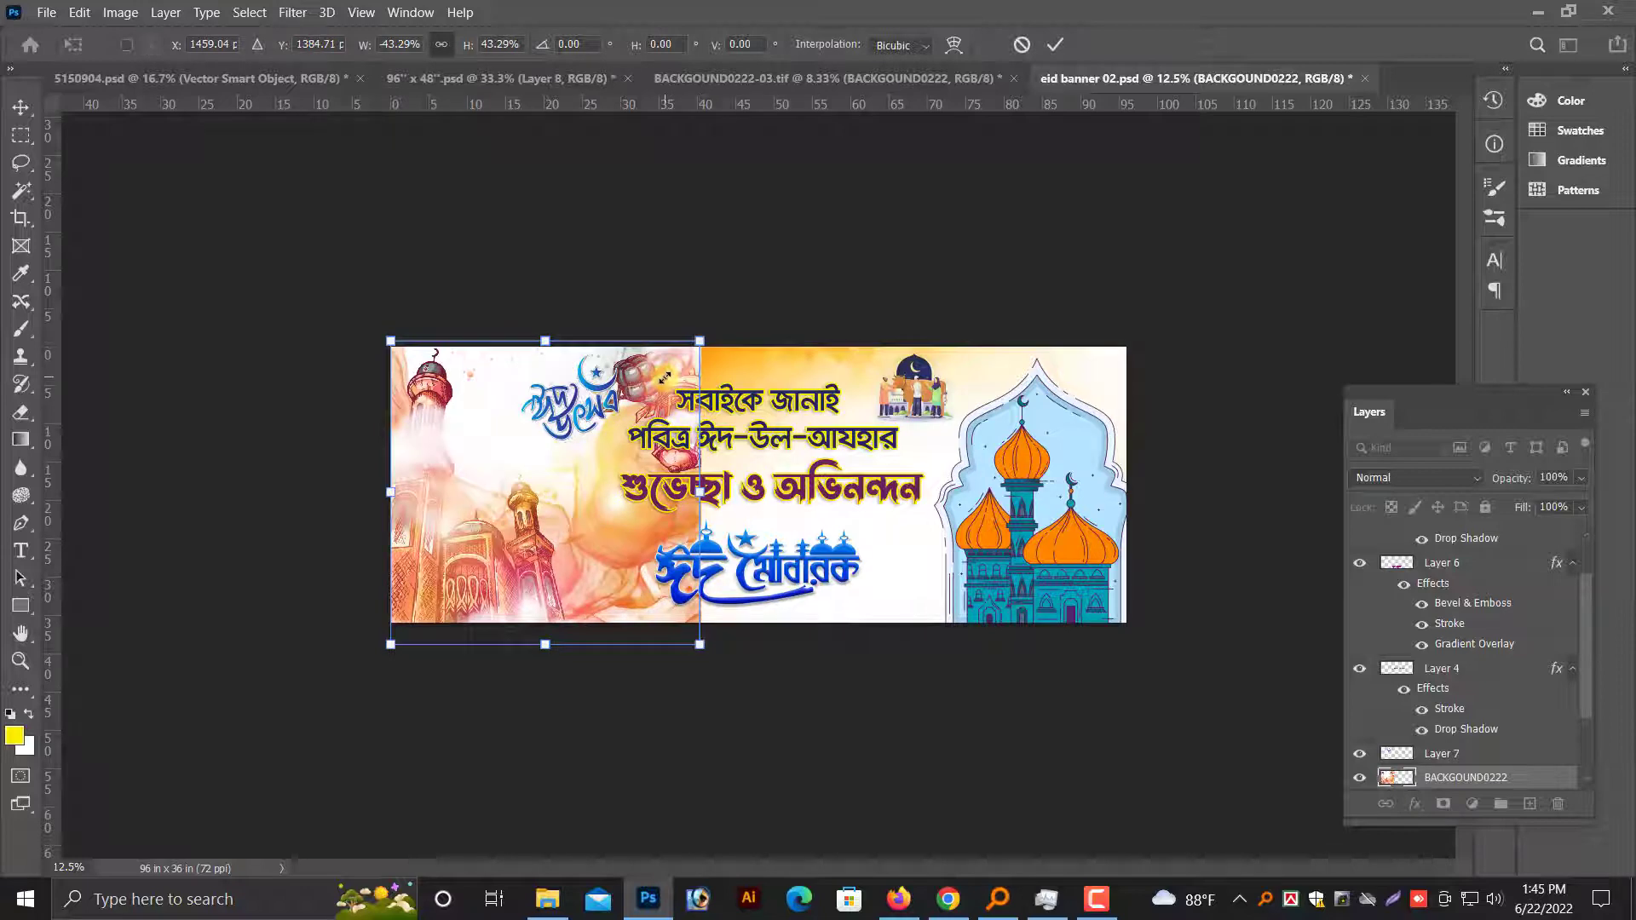
key(Return)
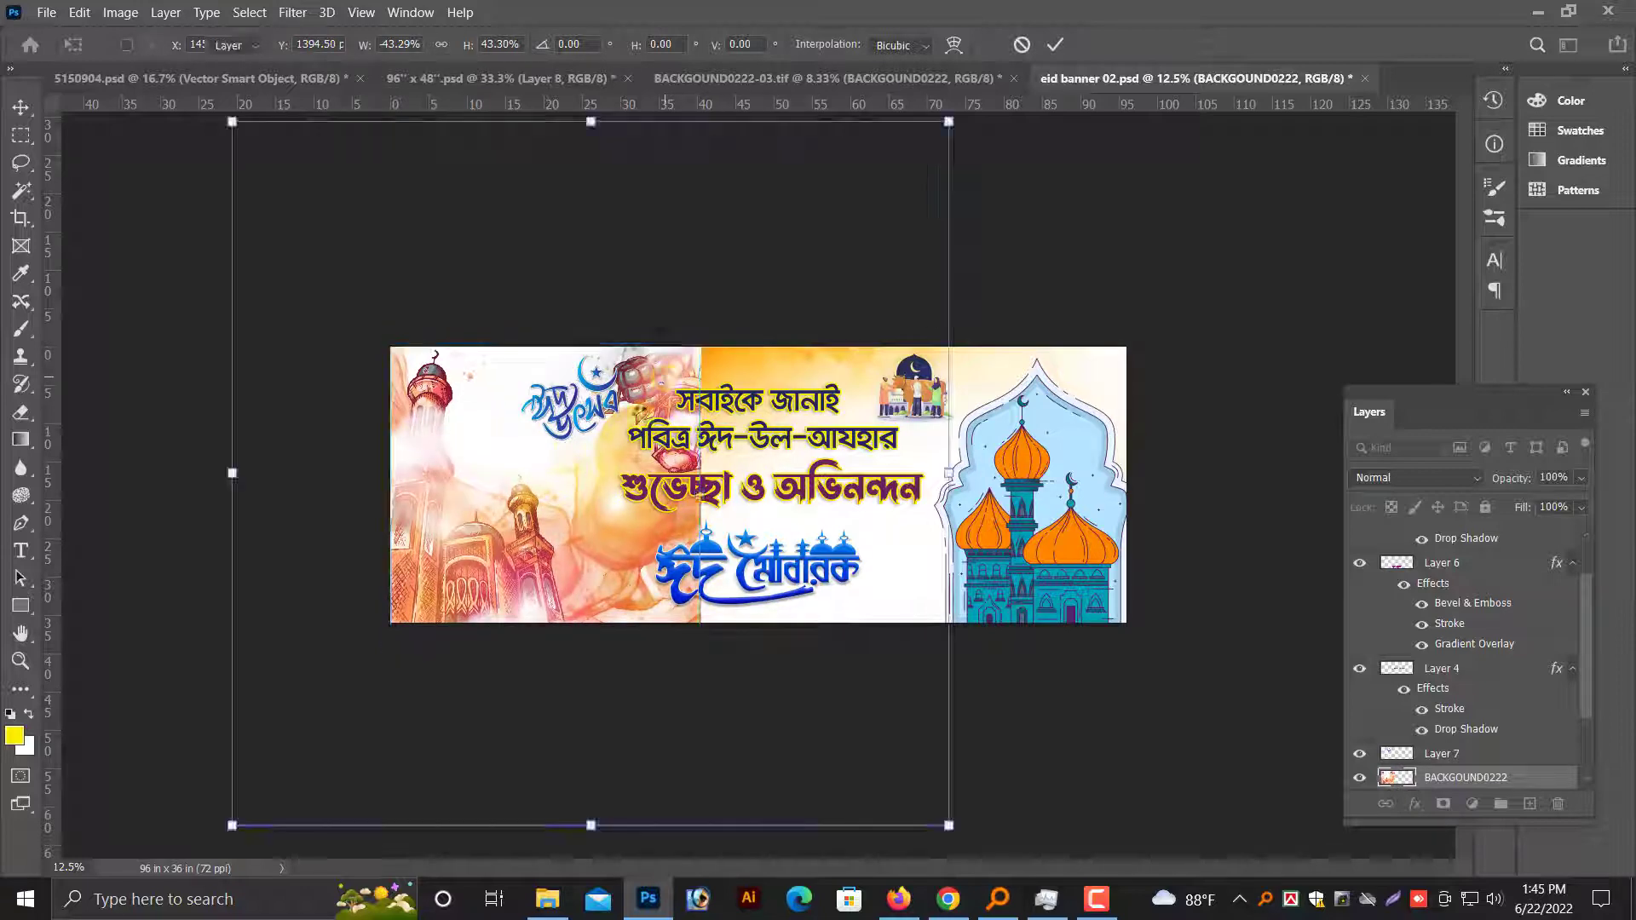
Duplicate the watercolour background to the right and erase the lantern and edge from the left one.
key(Return)
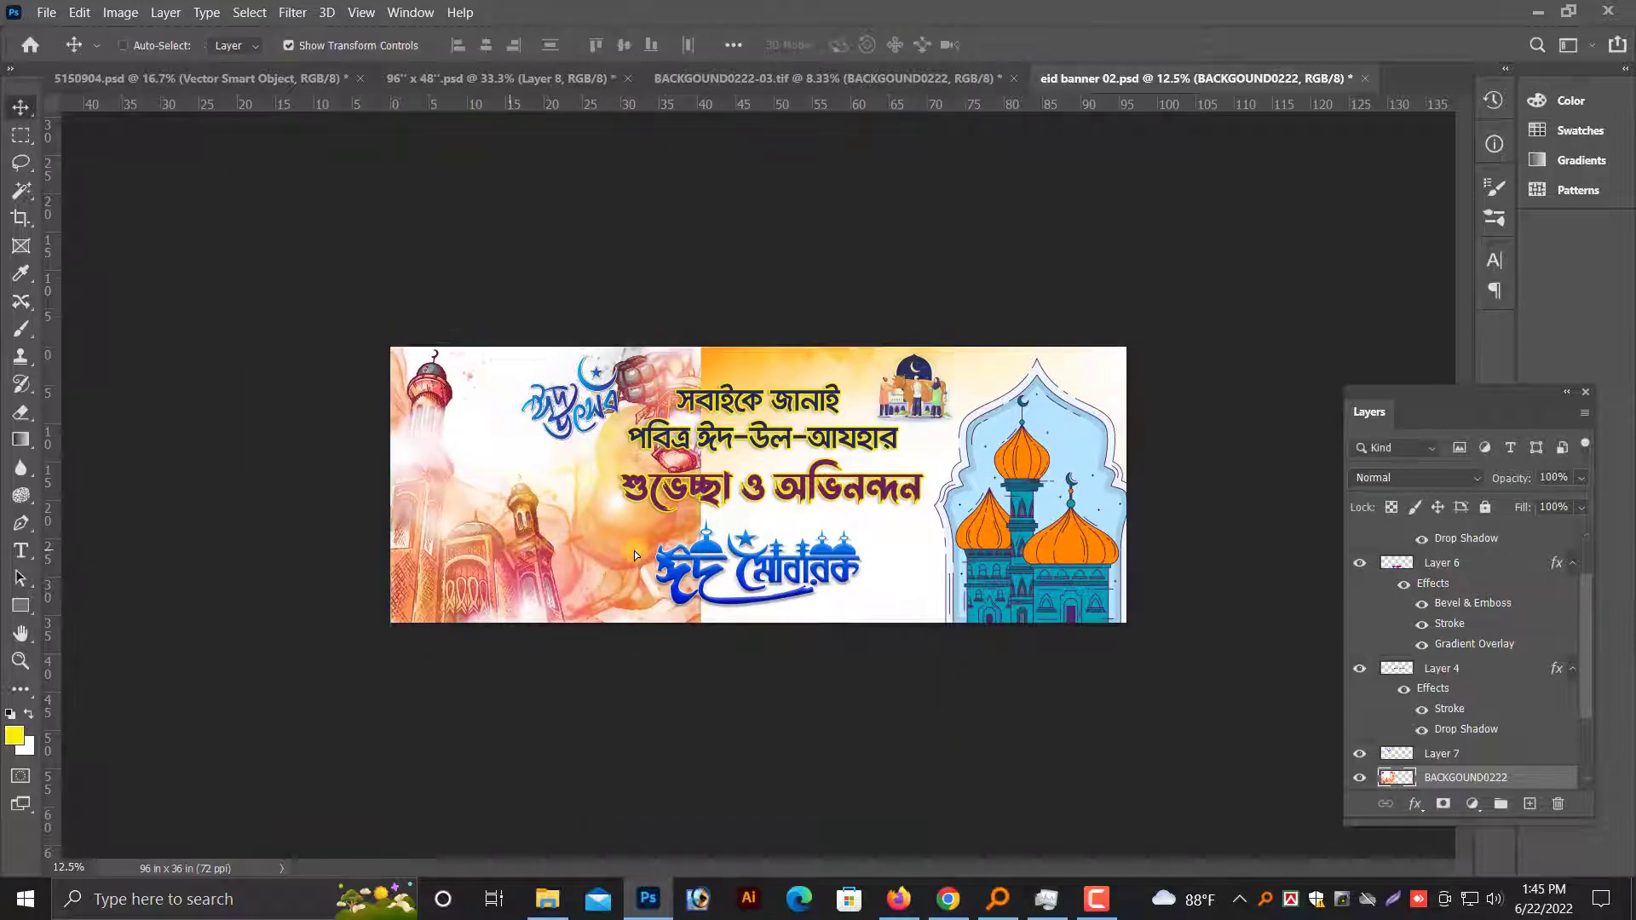
drag(522, 554, 962, 553)
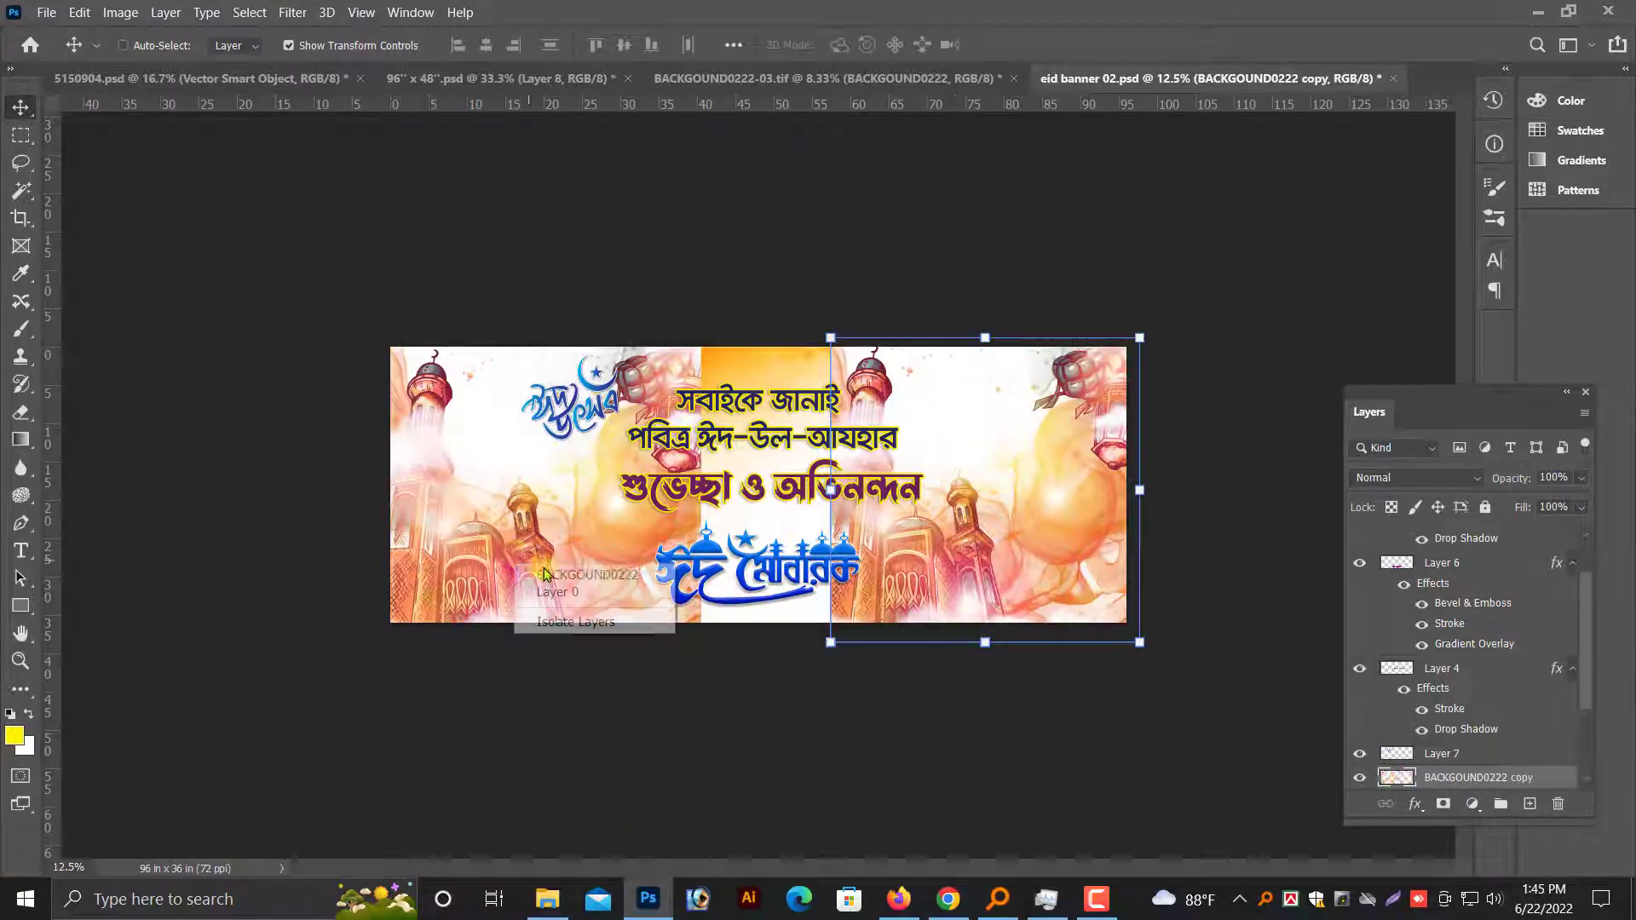
drag(515, 558, 119, 586)
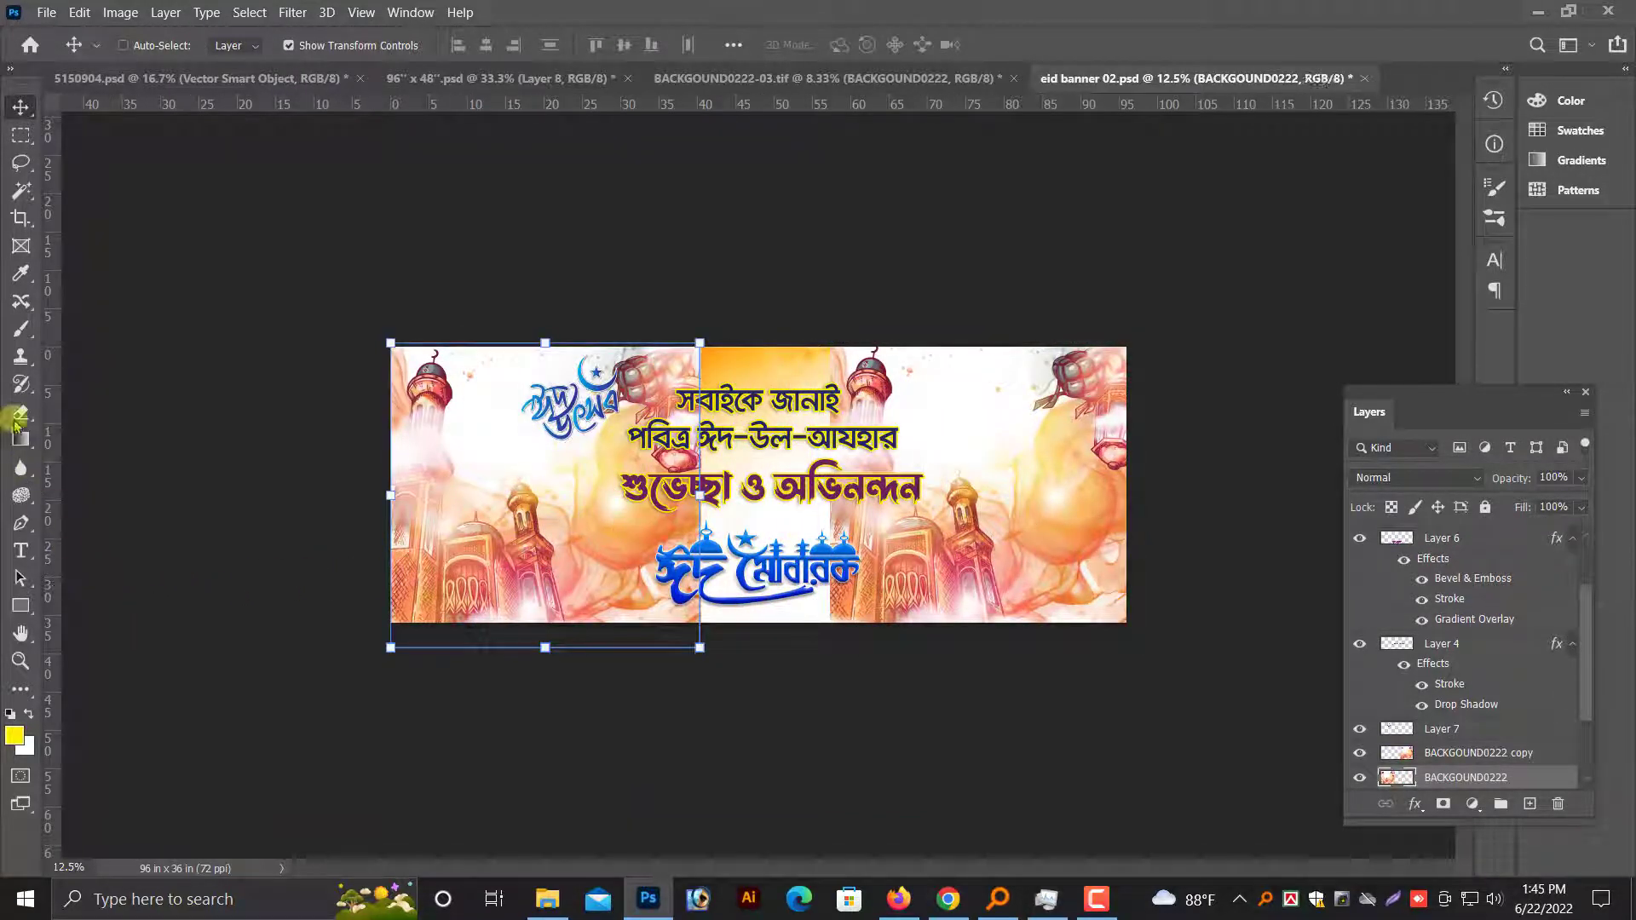
click(21, 412)
drag(631, 392, 683, 679)
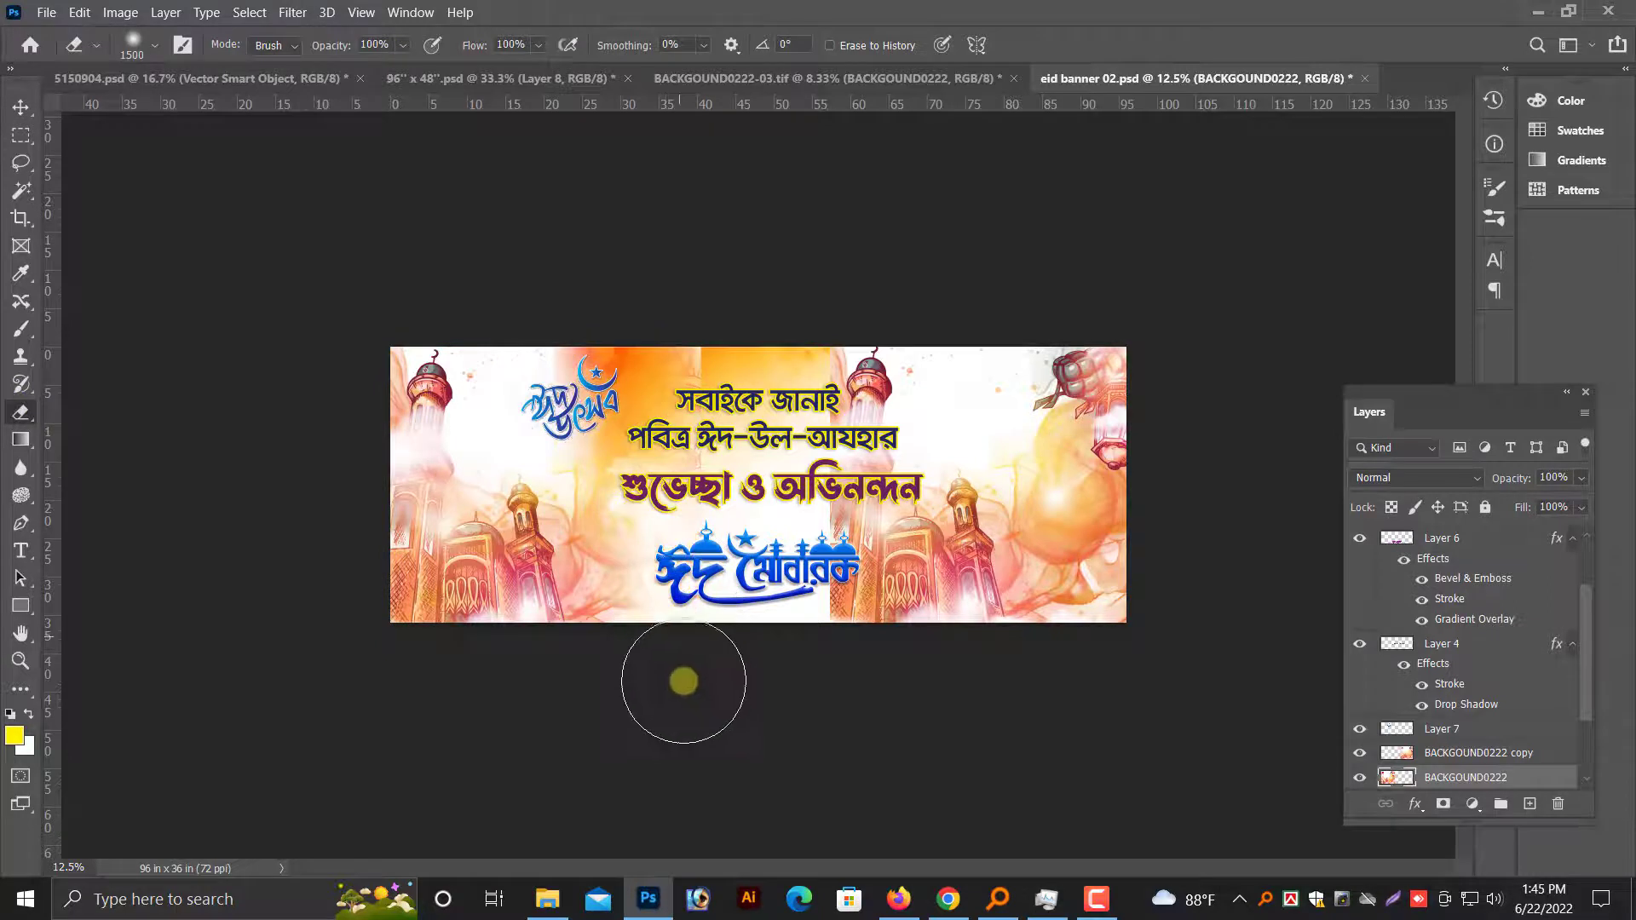
key(bracketright)
key(bracketright)
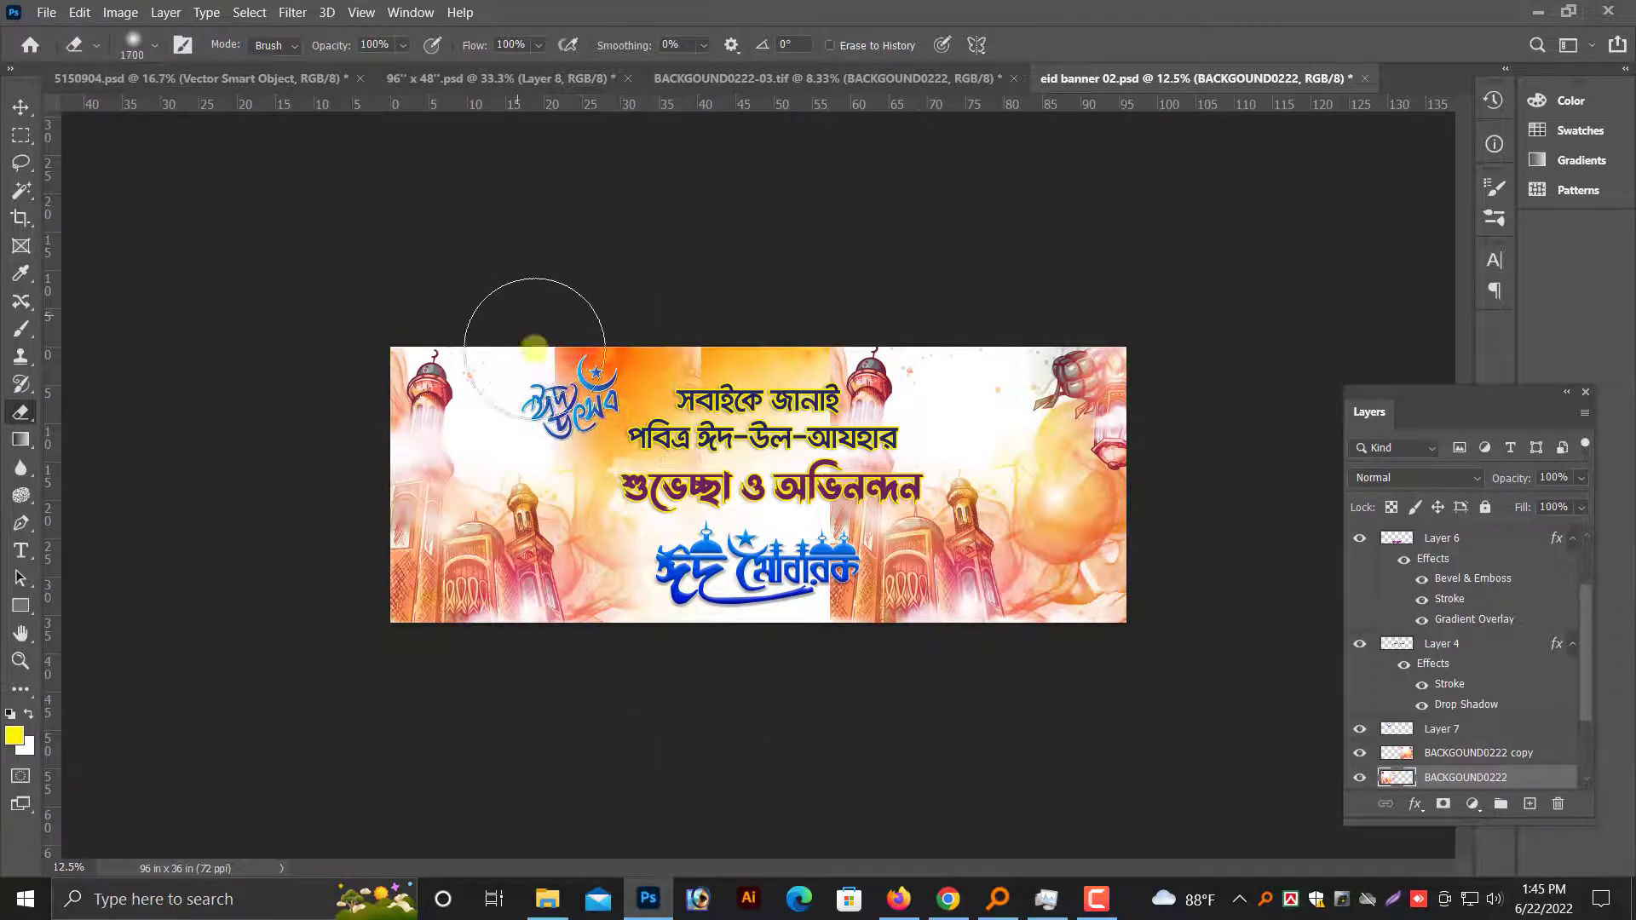
drag(558, 467, 636, 656)
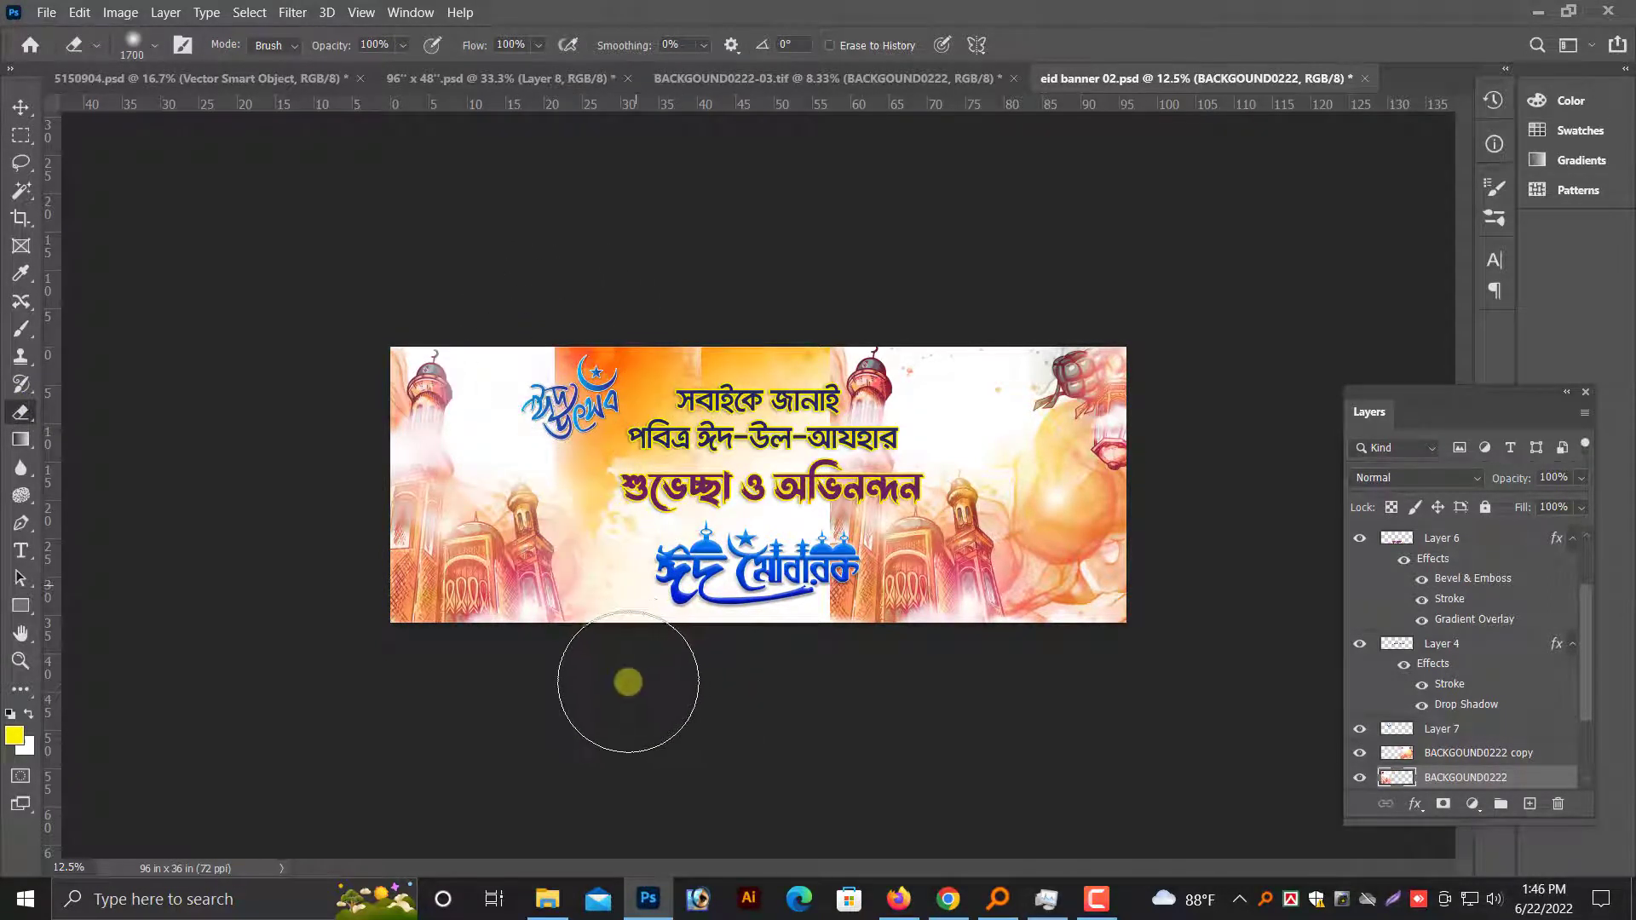
Widen the orange Layer 2 backdrop leftward across the banner.
click(21, 106)
right_click(738, 369)
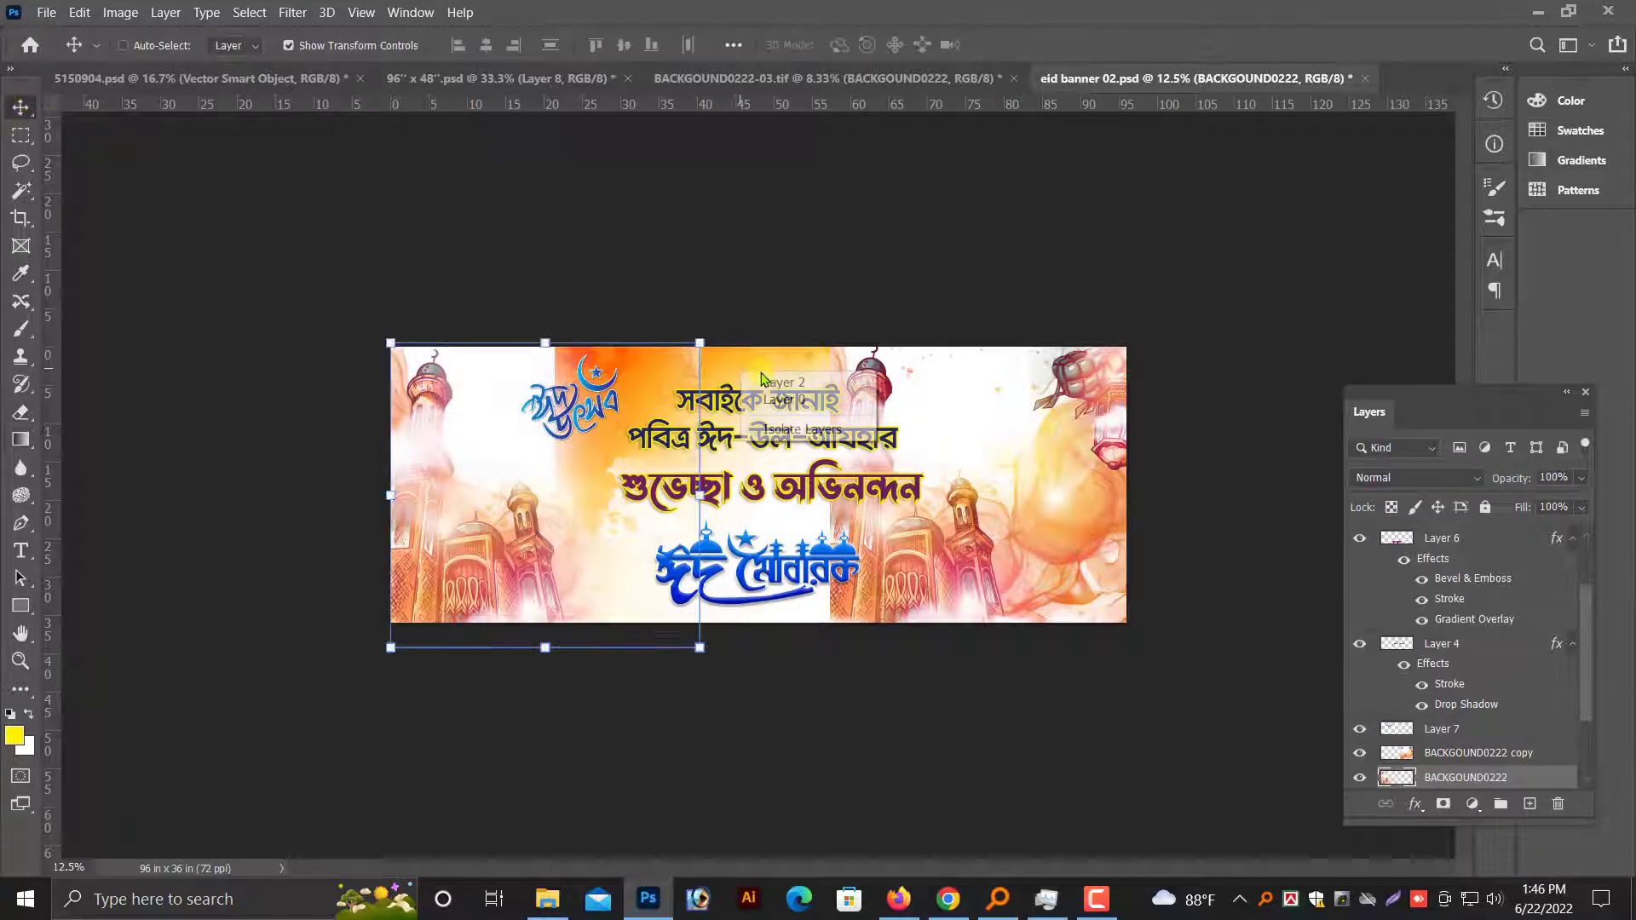
click(767, 397)
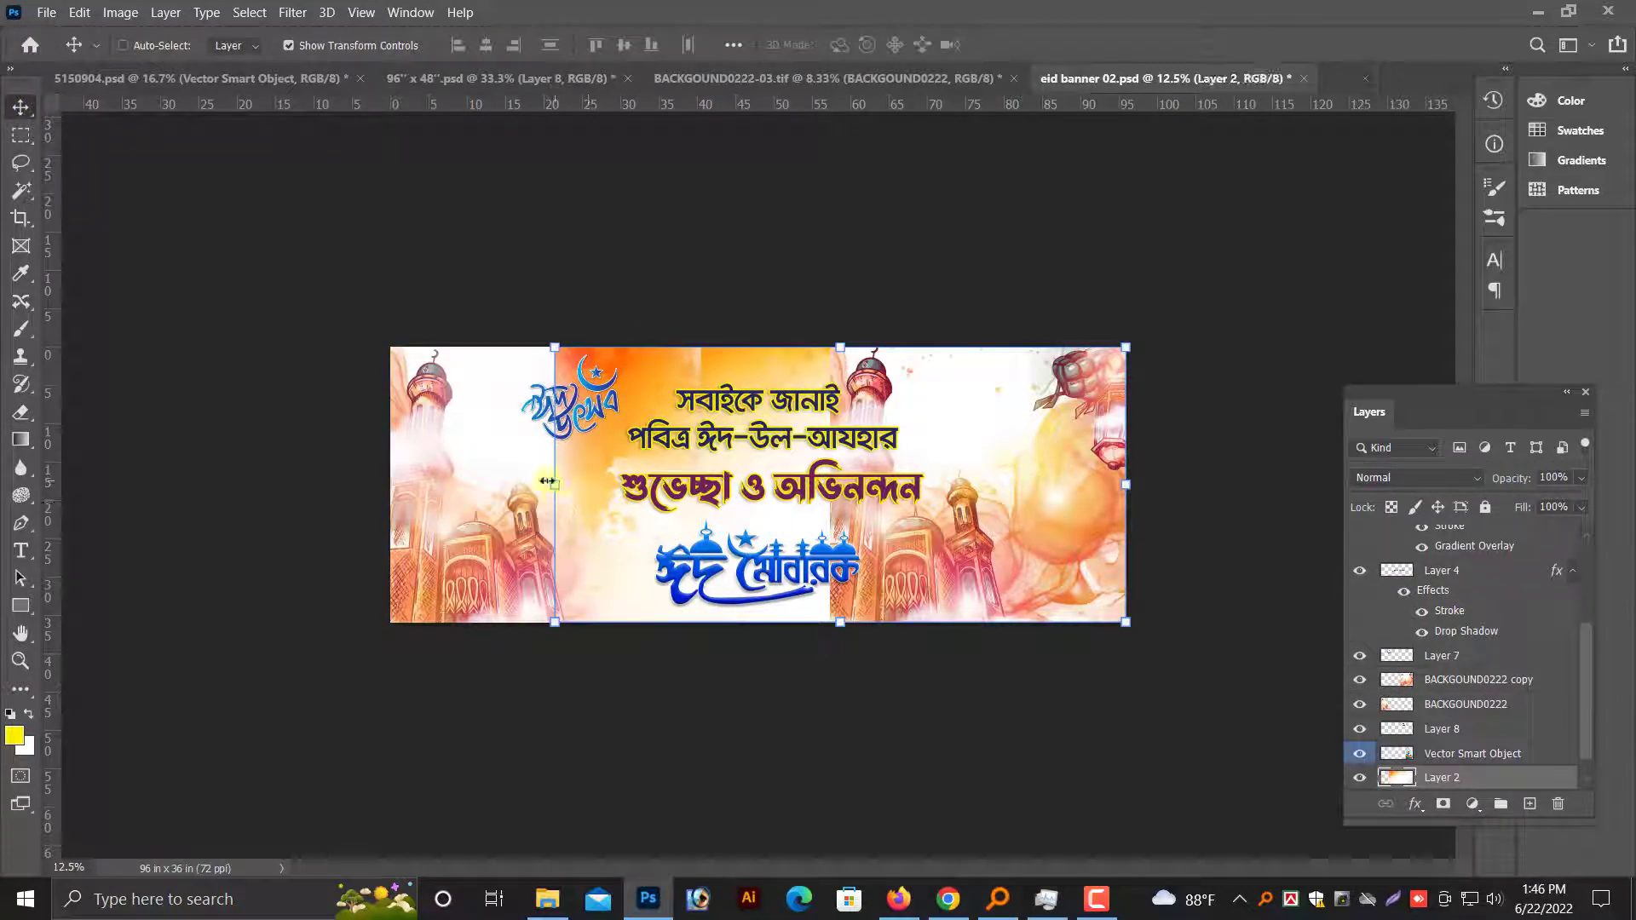
drag(555, 486, 415, 463)
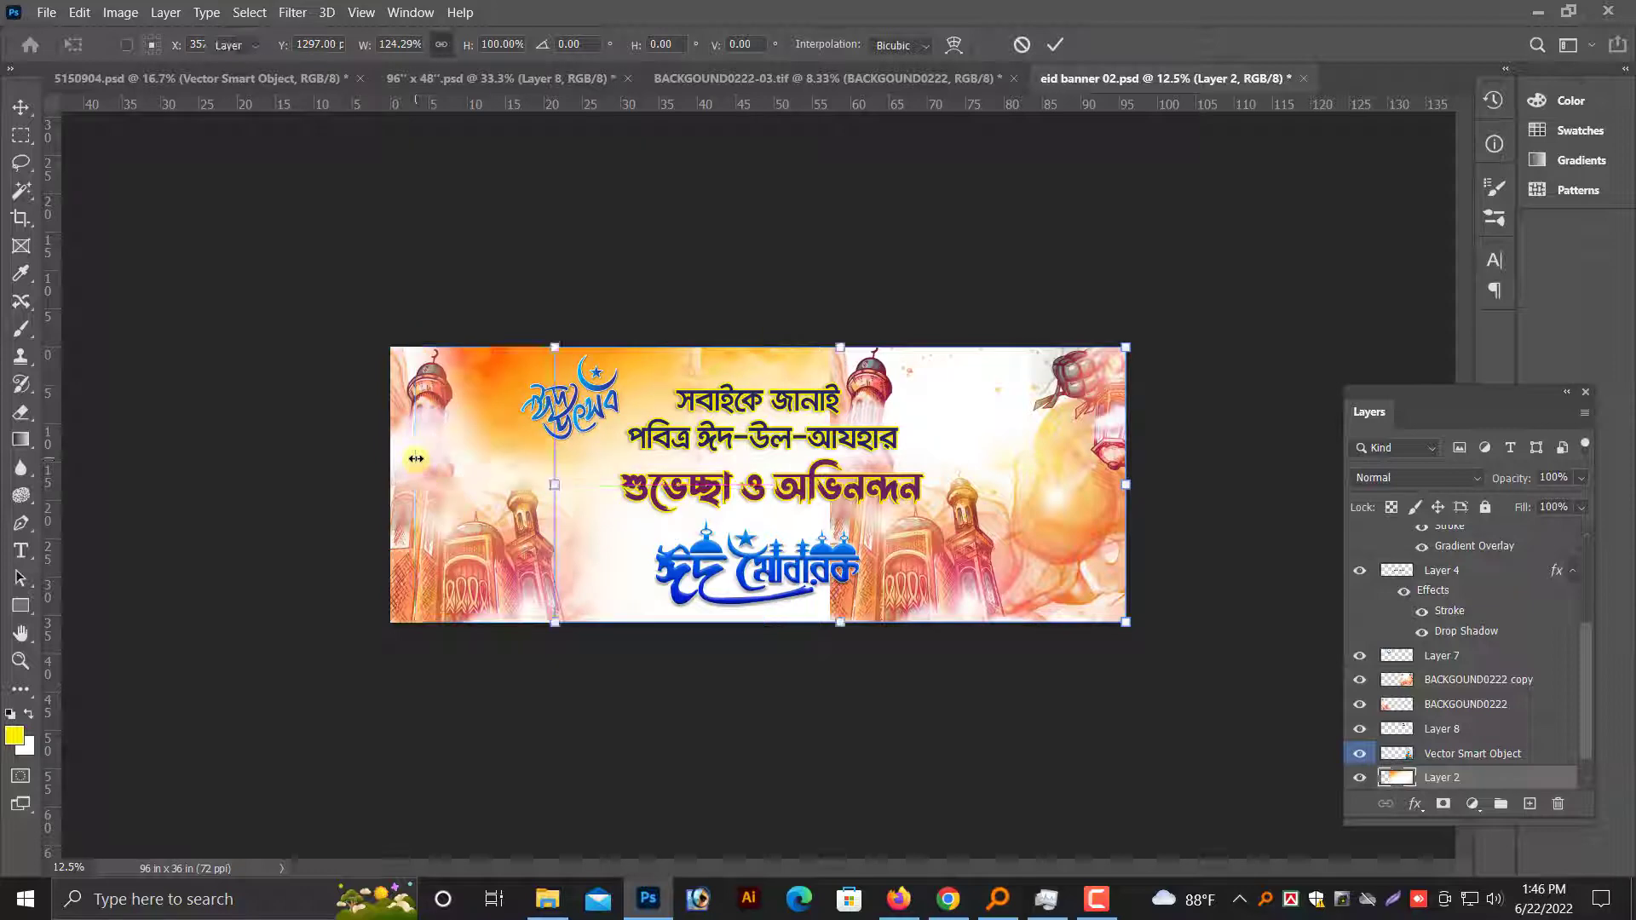
key(Return)
Erase strips of the right BACKGOUND0222 copy and send it to the bottom of the stack.
right_click(933, 583)
click(958, 582)
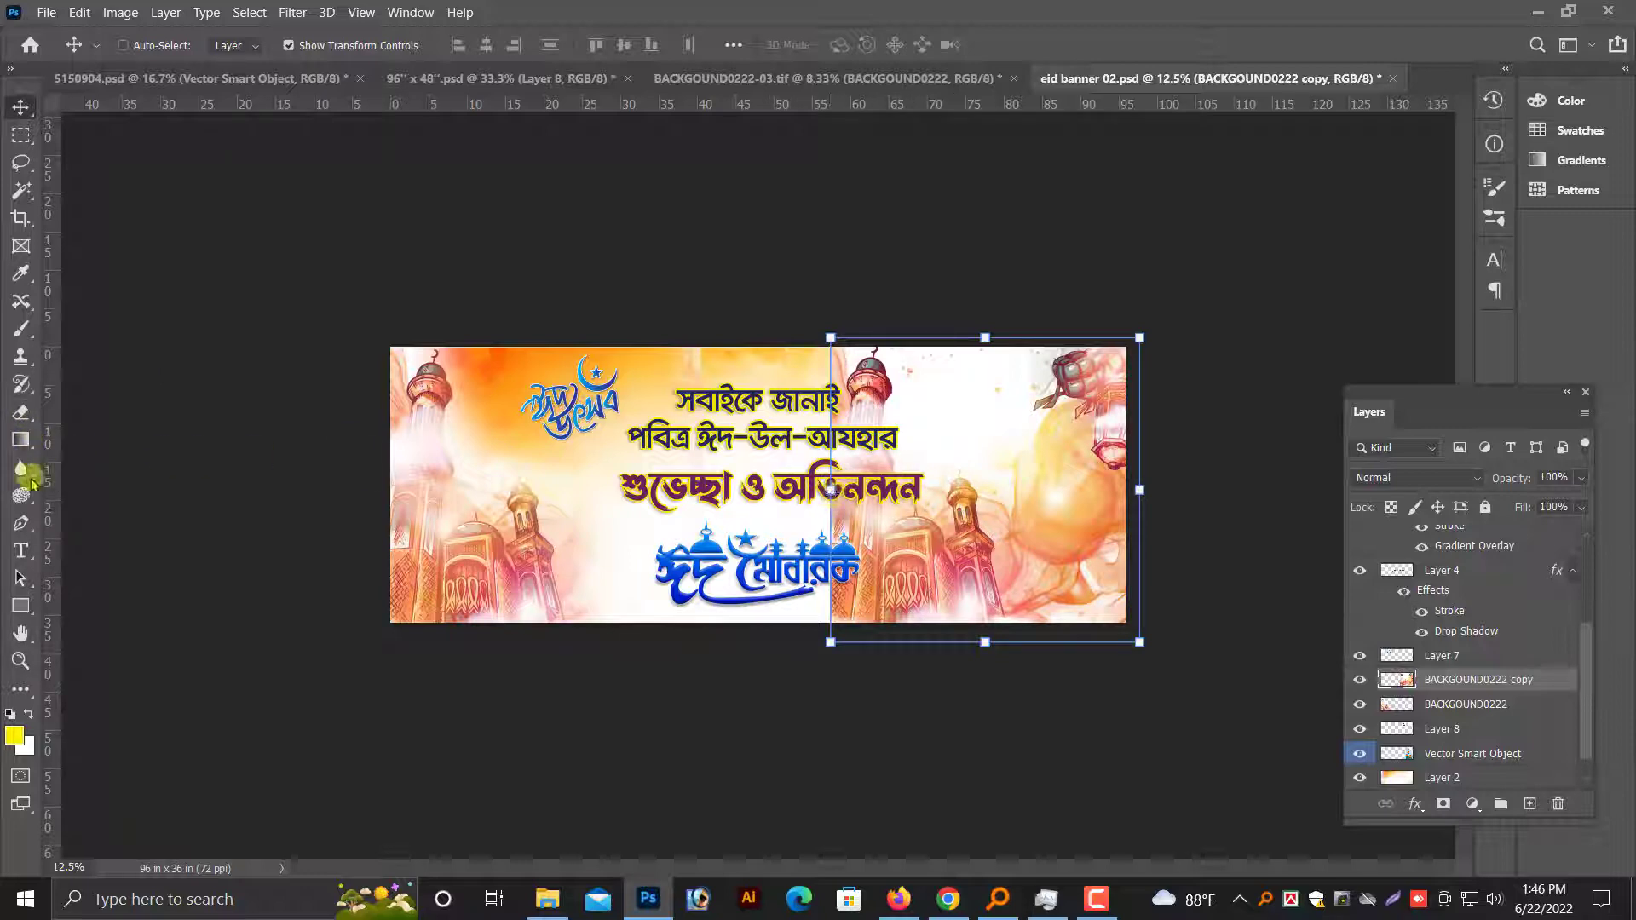
click(21, 413)
drag(882, 315, 833, 642)
drag(920, 366, 937, 594)
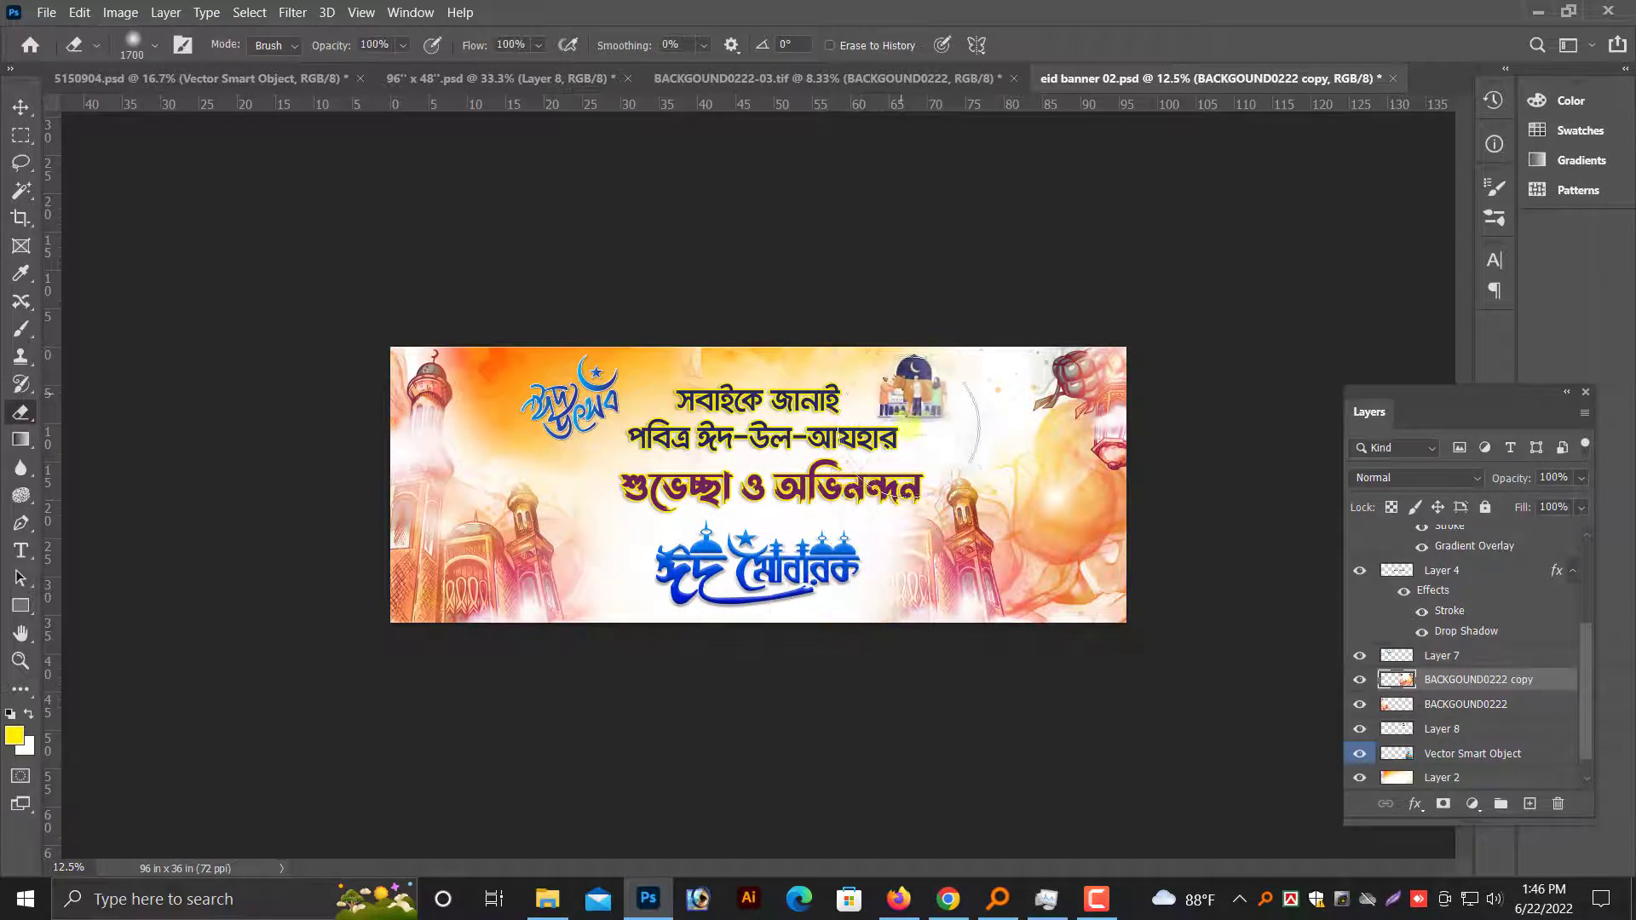
key(ctrl+z)
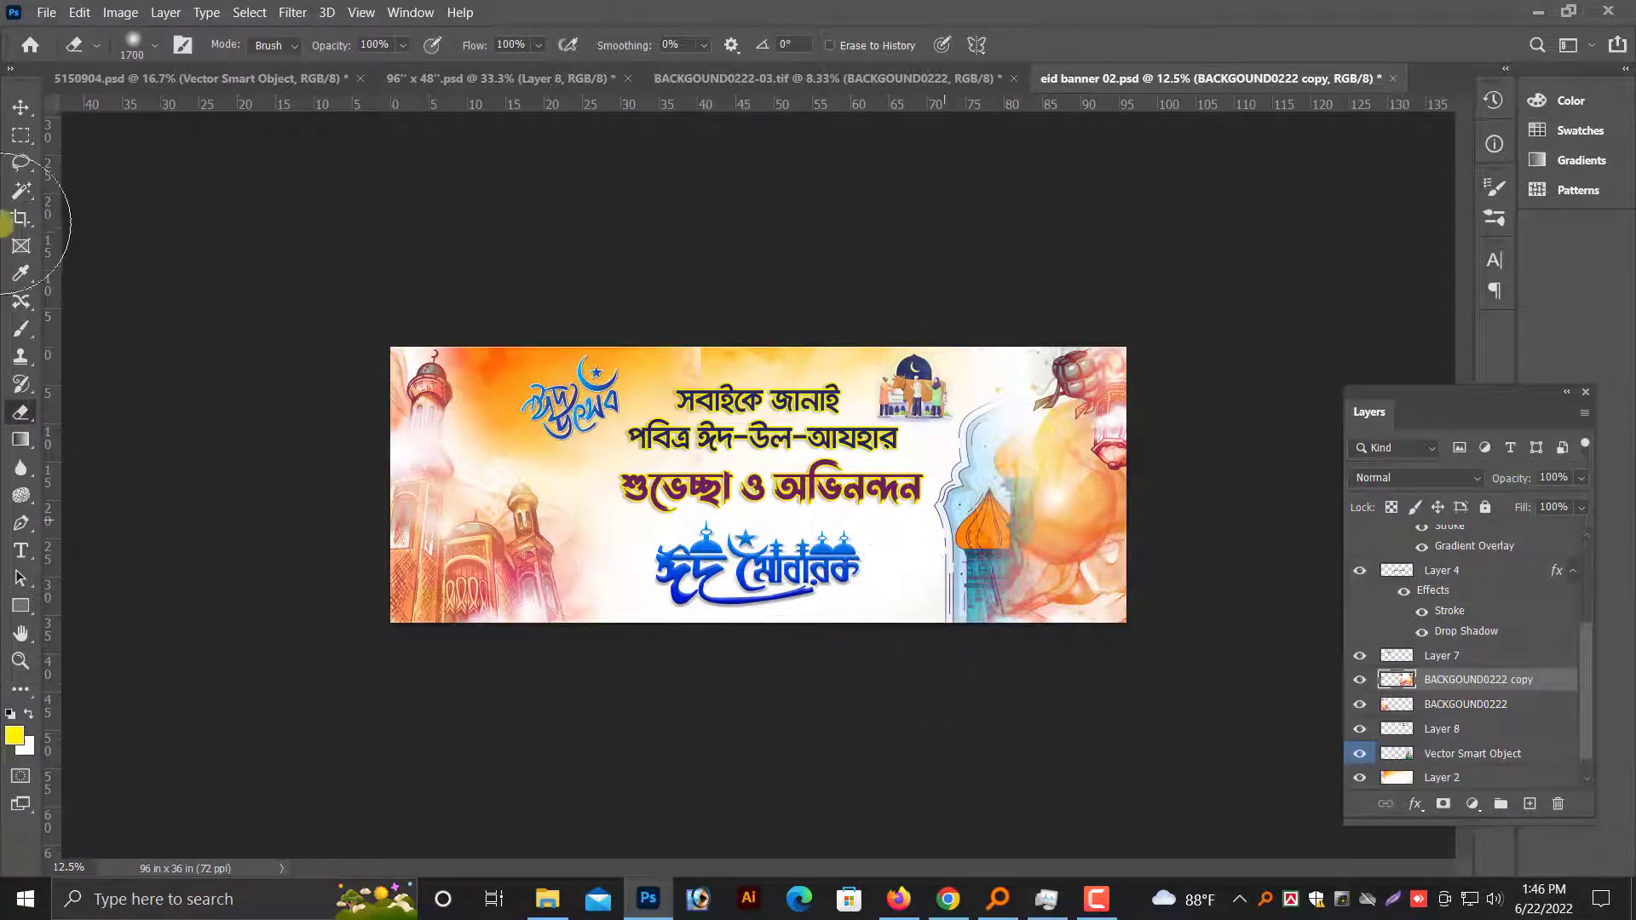
click(20, 106)
key(ctrl+shift+bracketleft)
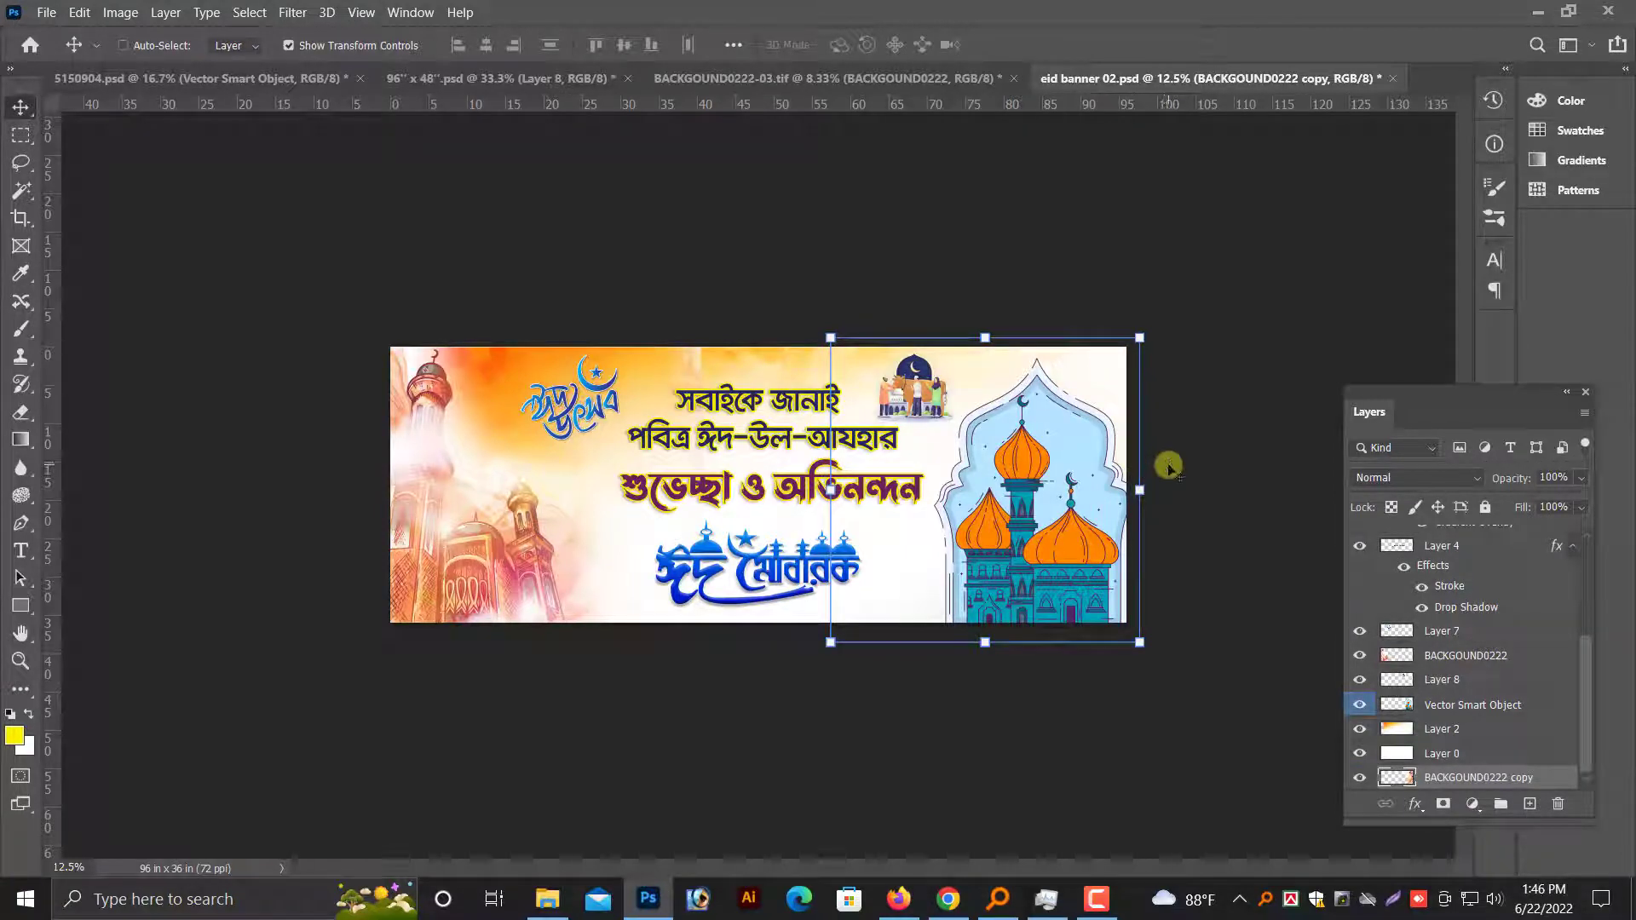
Raise the background copy above Layer 2, then select the mosque and Layer 8.
key(ctrl+bracketright)
key(ctrl+bracketright)
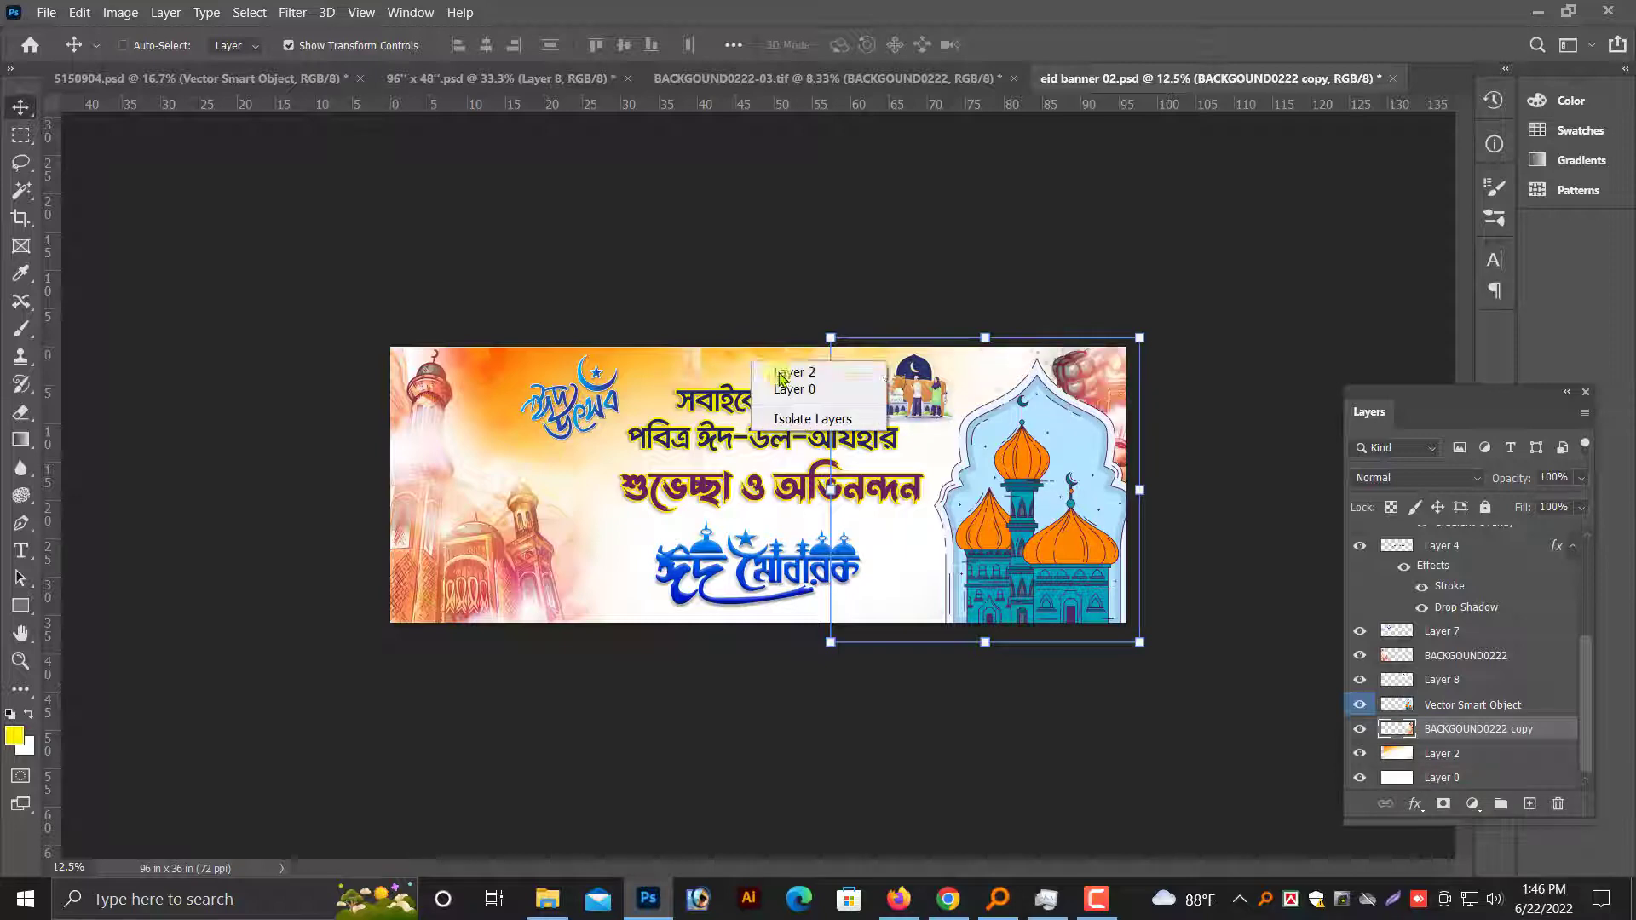
key(alt+bracketleft)
key(ctrl+plus)
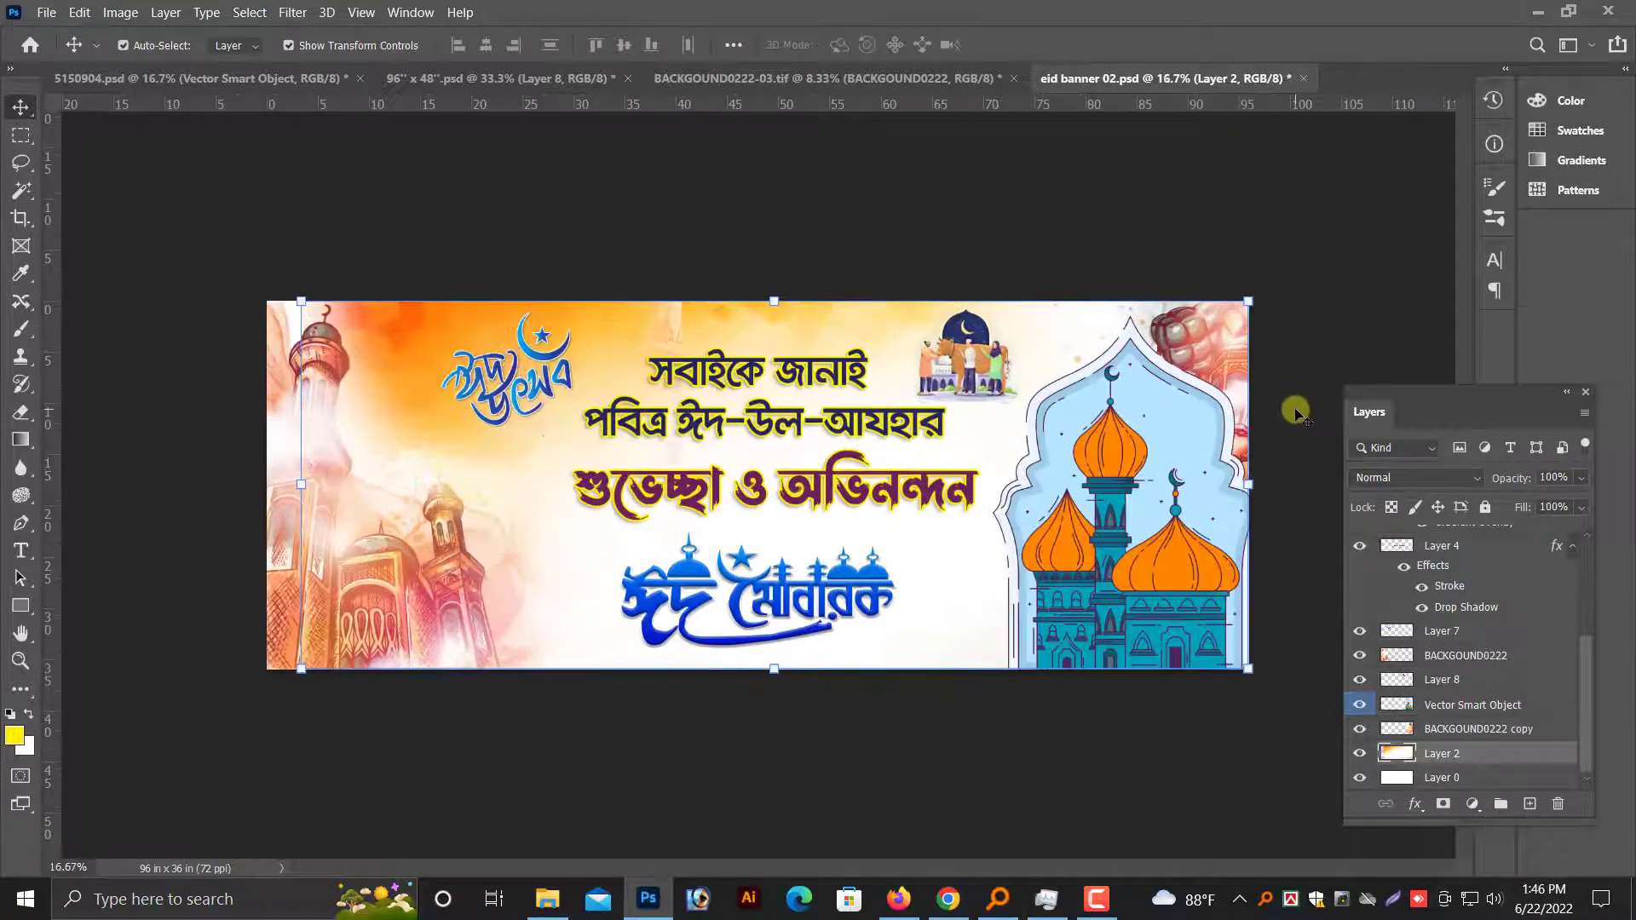
right_click(1159, 502)
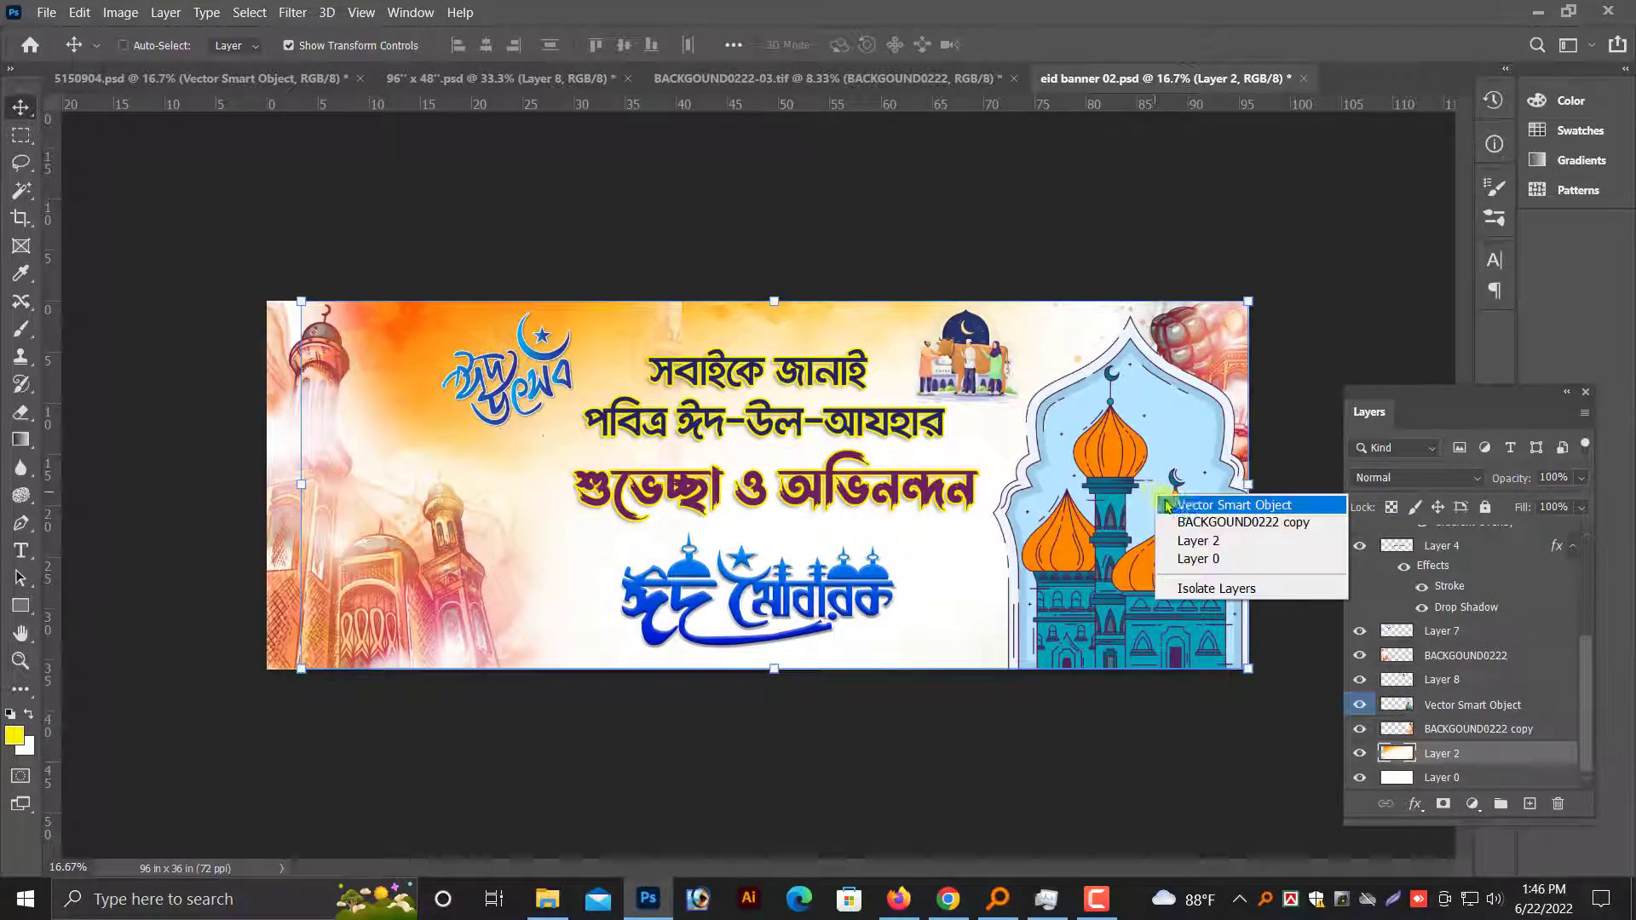
click(1188, 509)
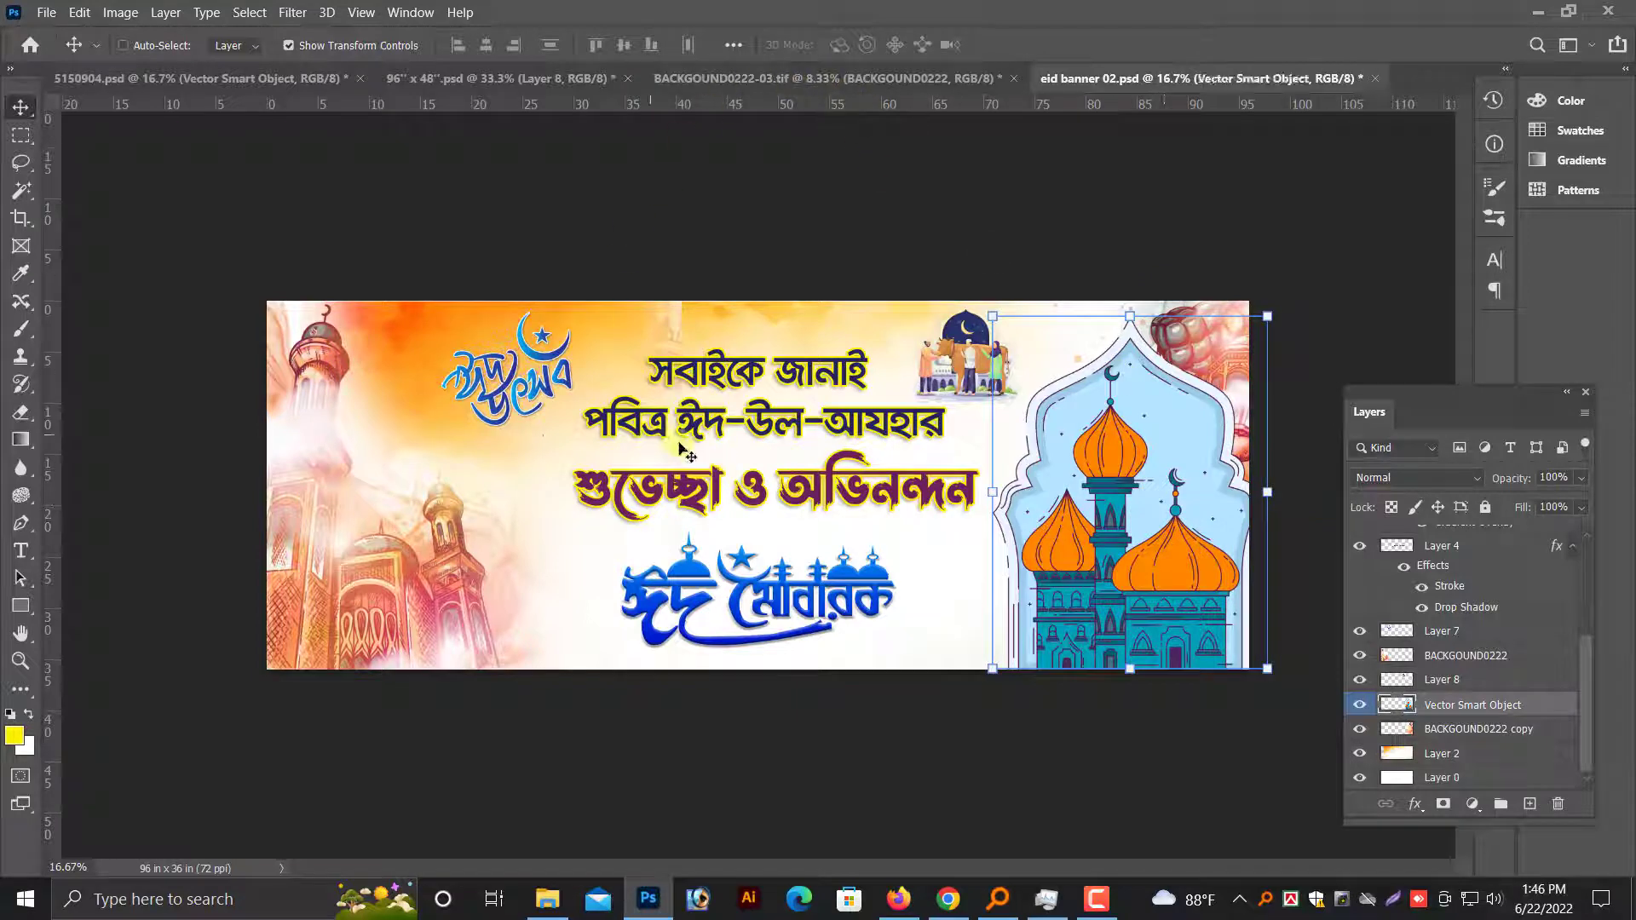
key(ctrl+plus)
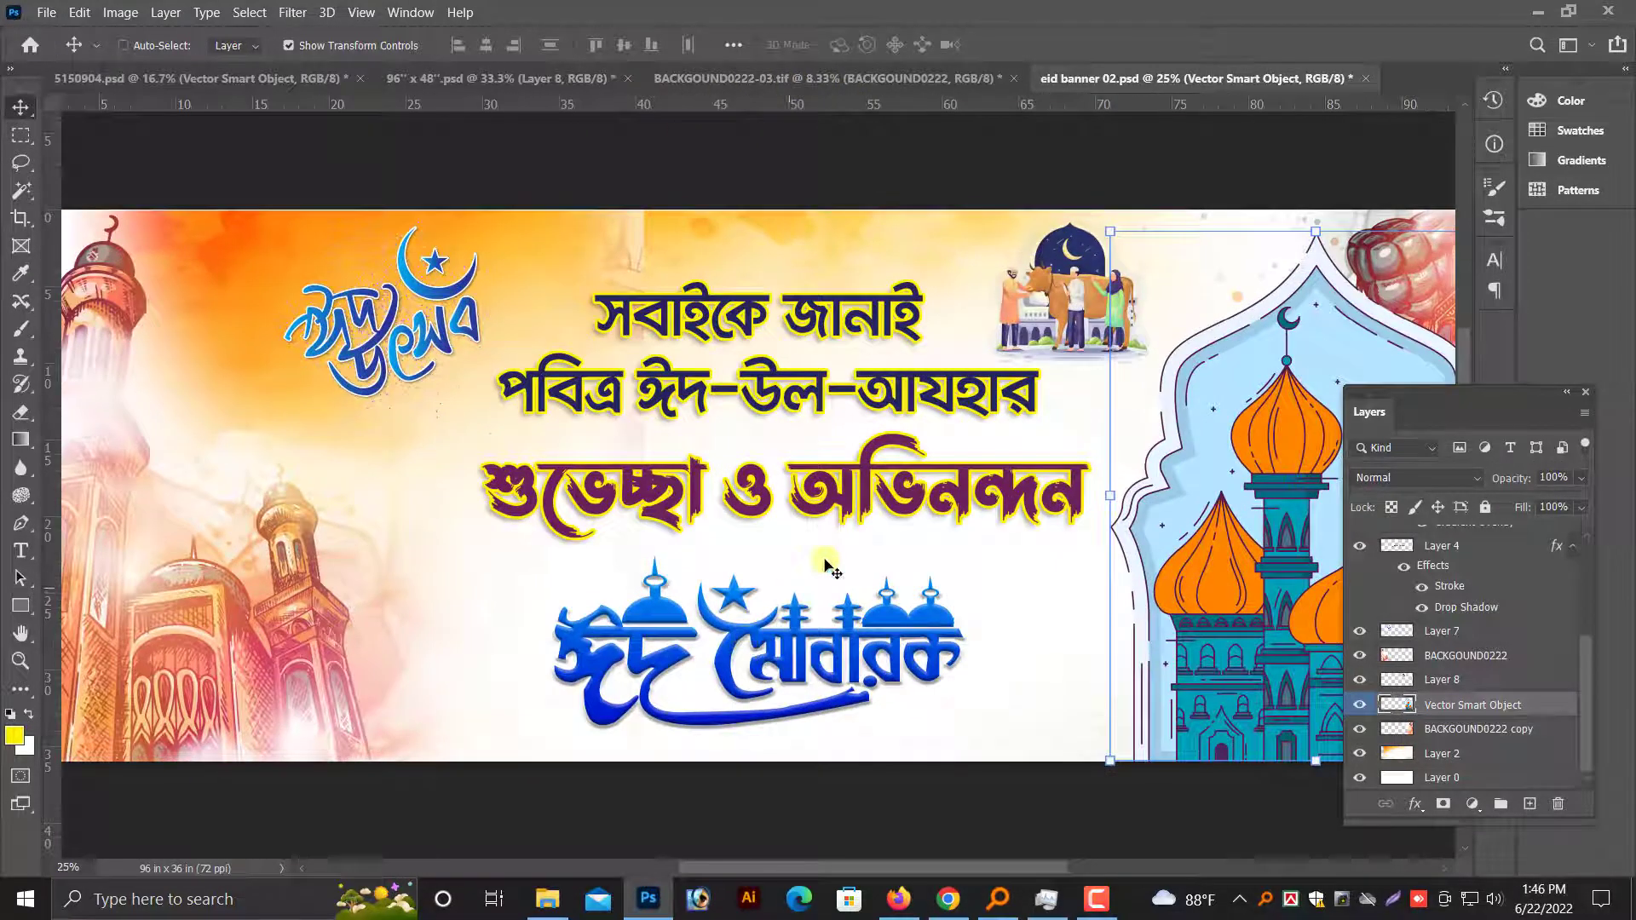
right_click(1046, 310)
click(1067, 317)
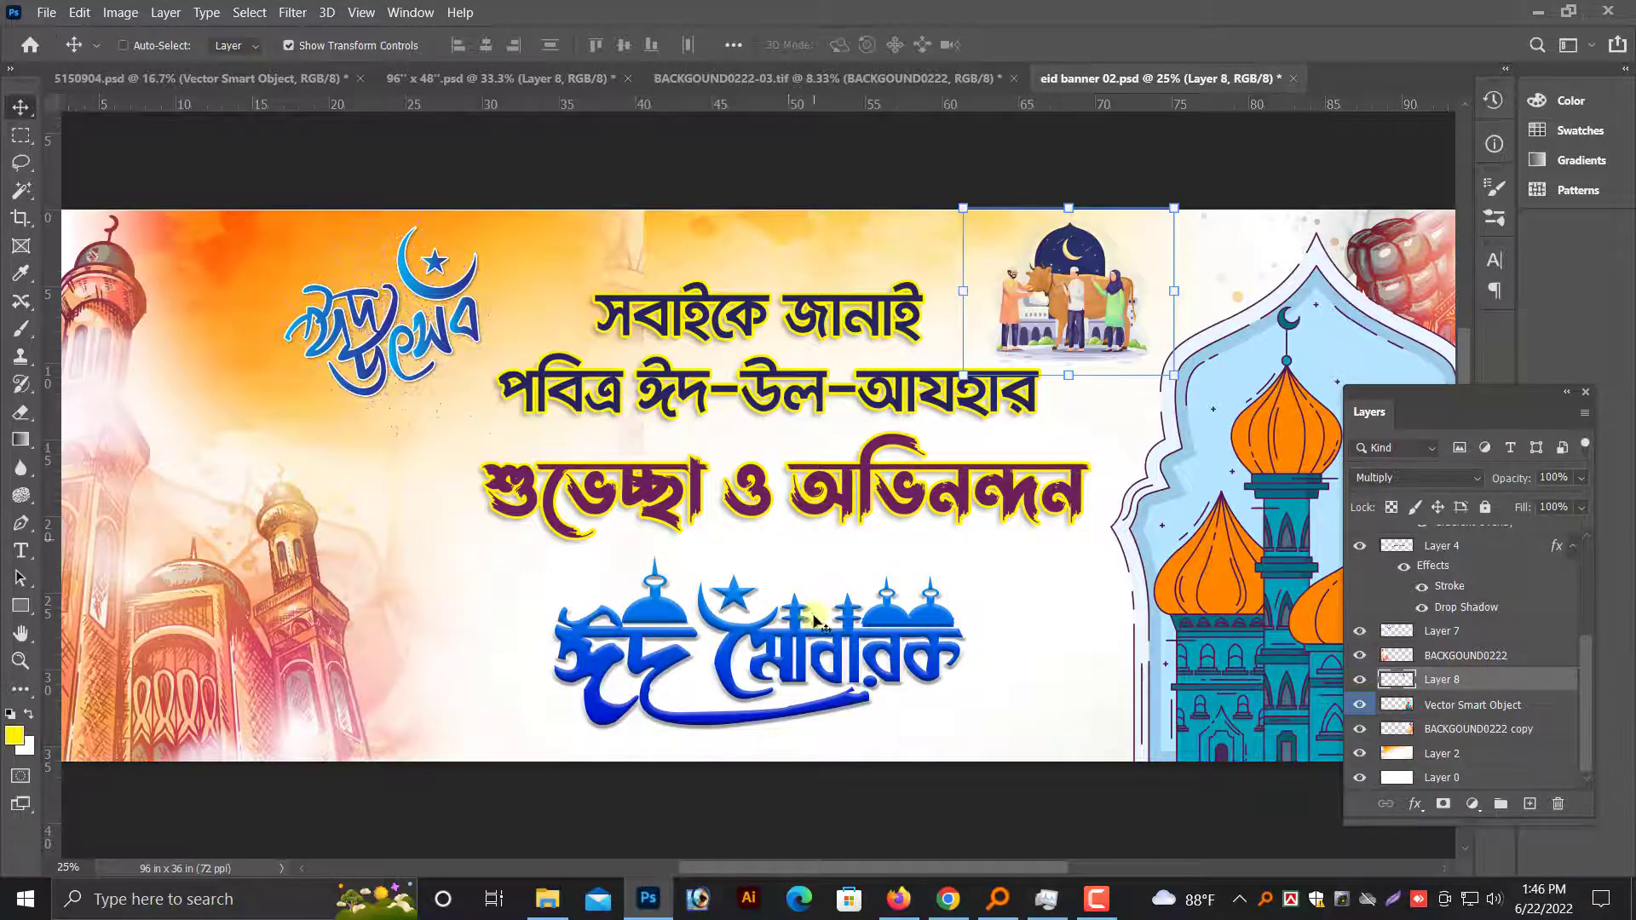
Select the Eid Mubarak calligraphy with the greeting line and shift both slightly left.
ctrl+click(852, 643)
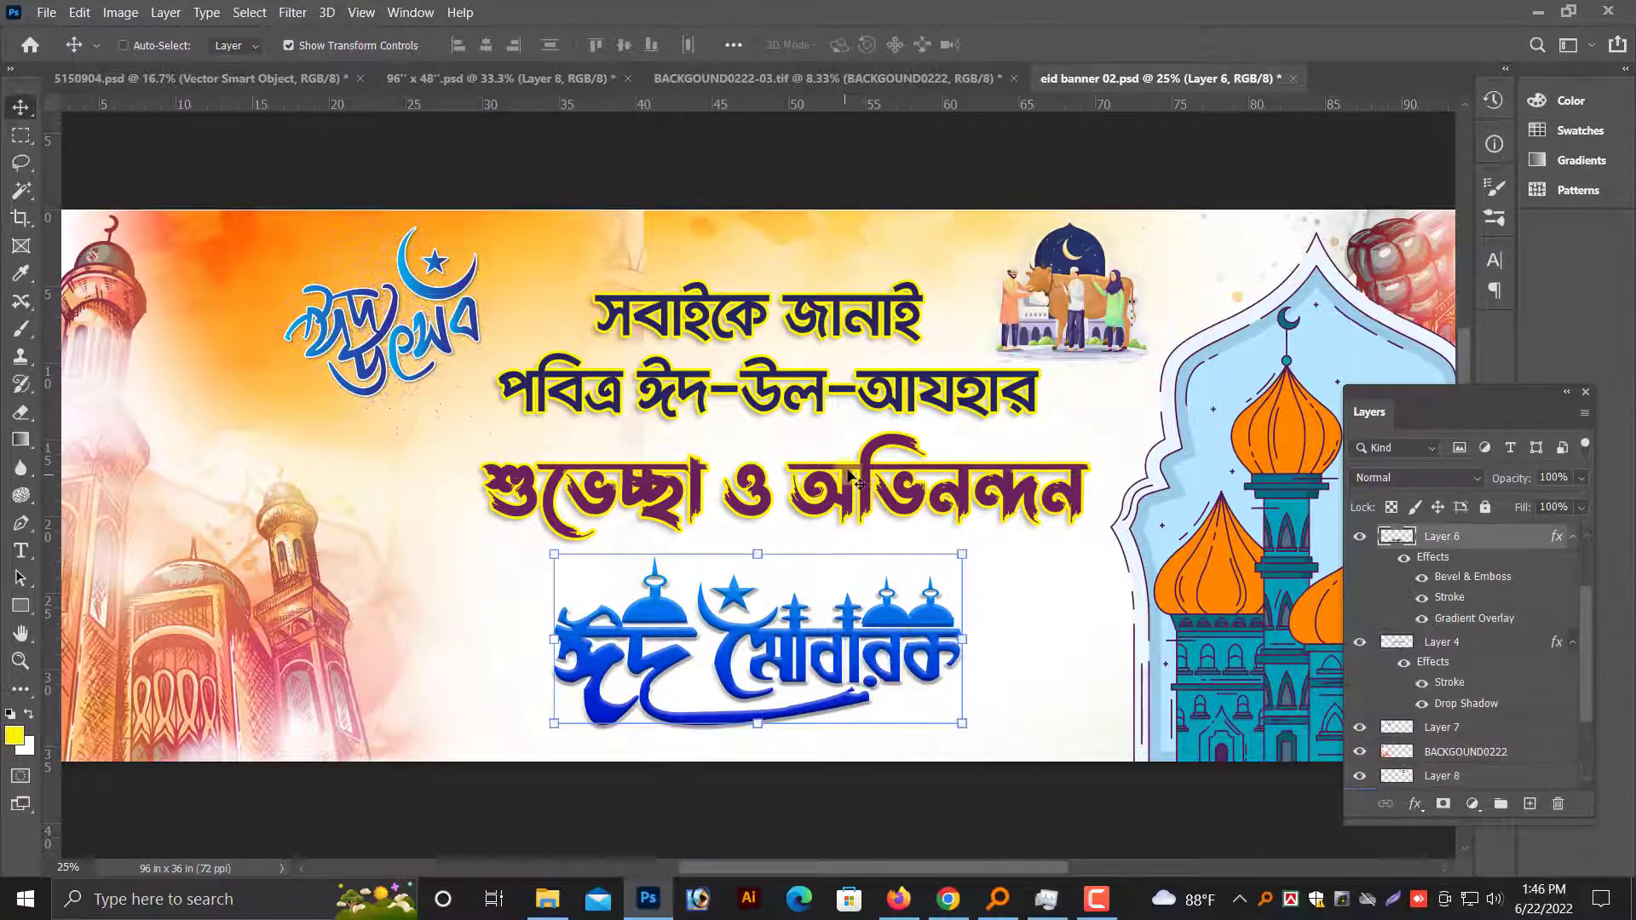
right_click(870, 479)
shift+click(874, 477)
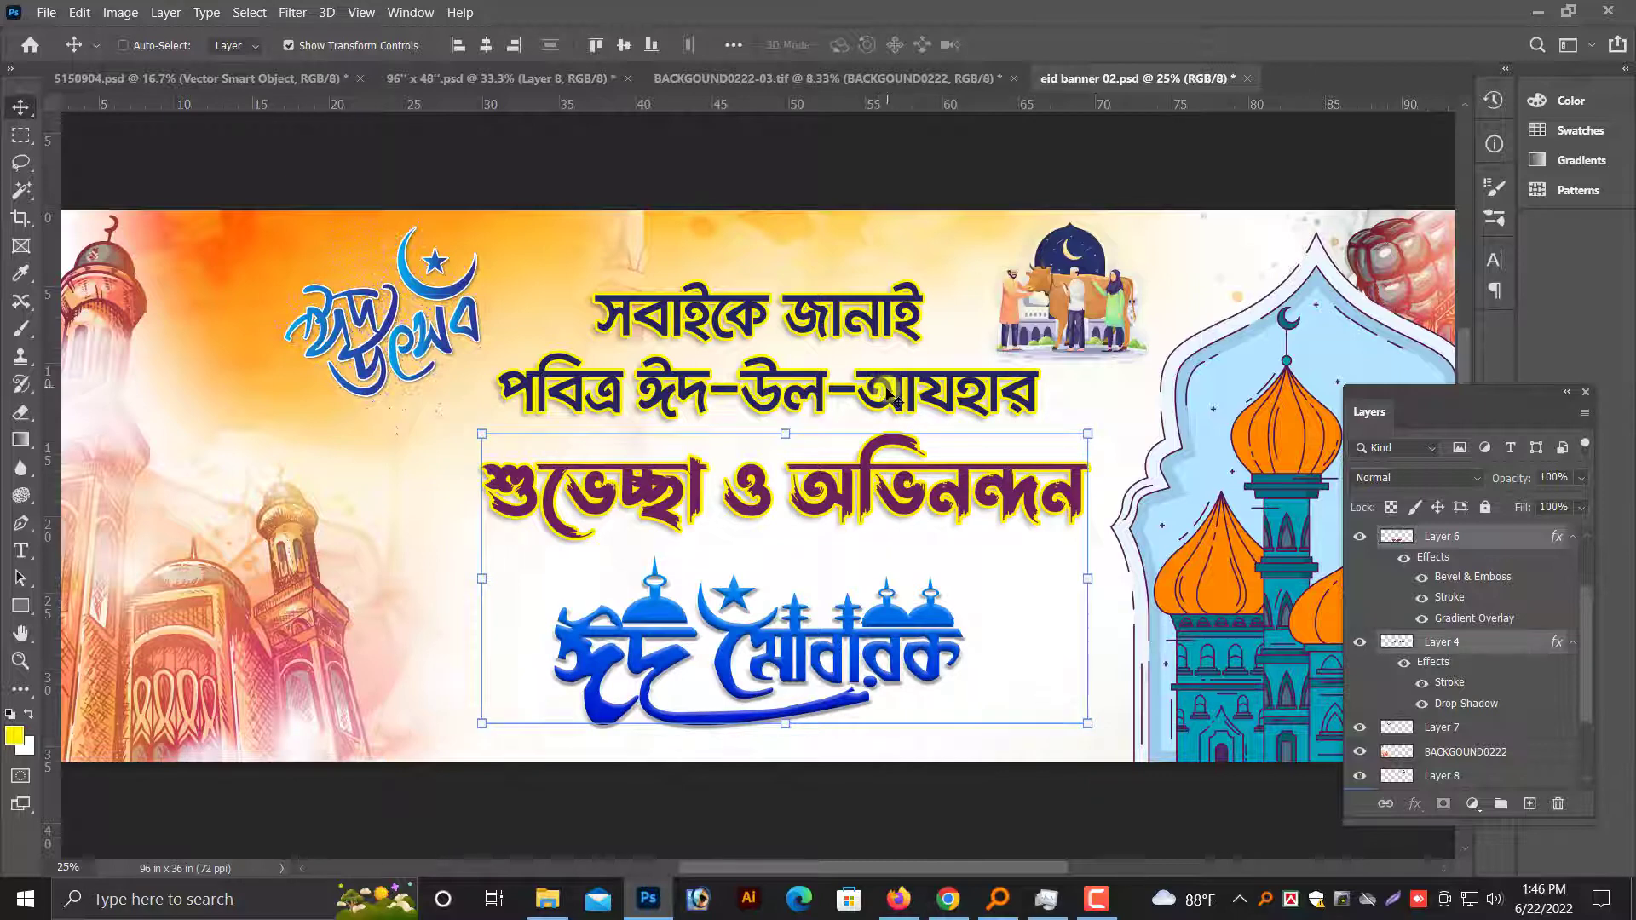
right_click(910, 402)
click(912, 400)
right_click(880, 303)
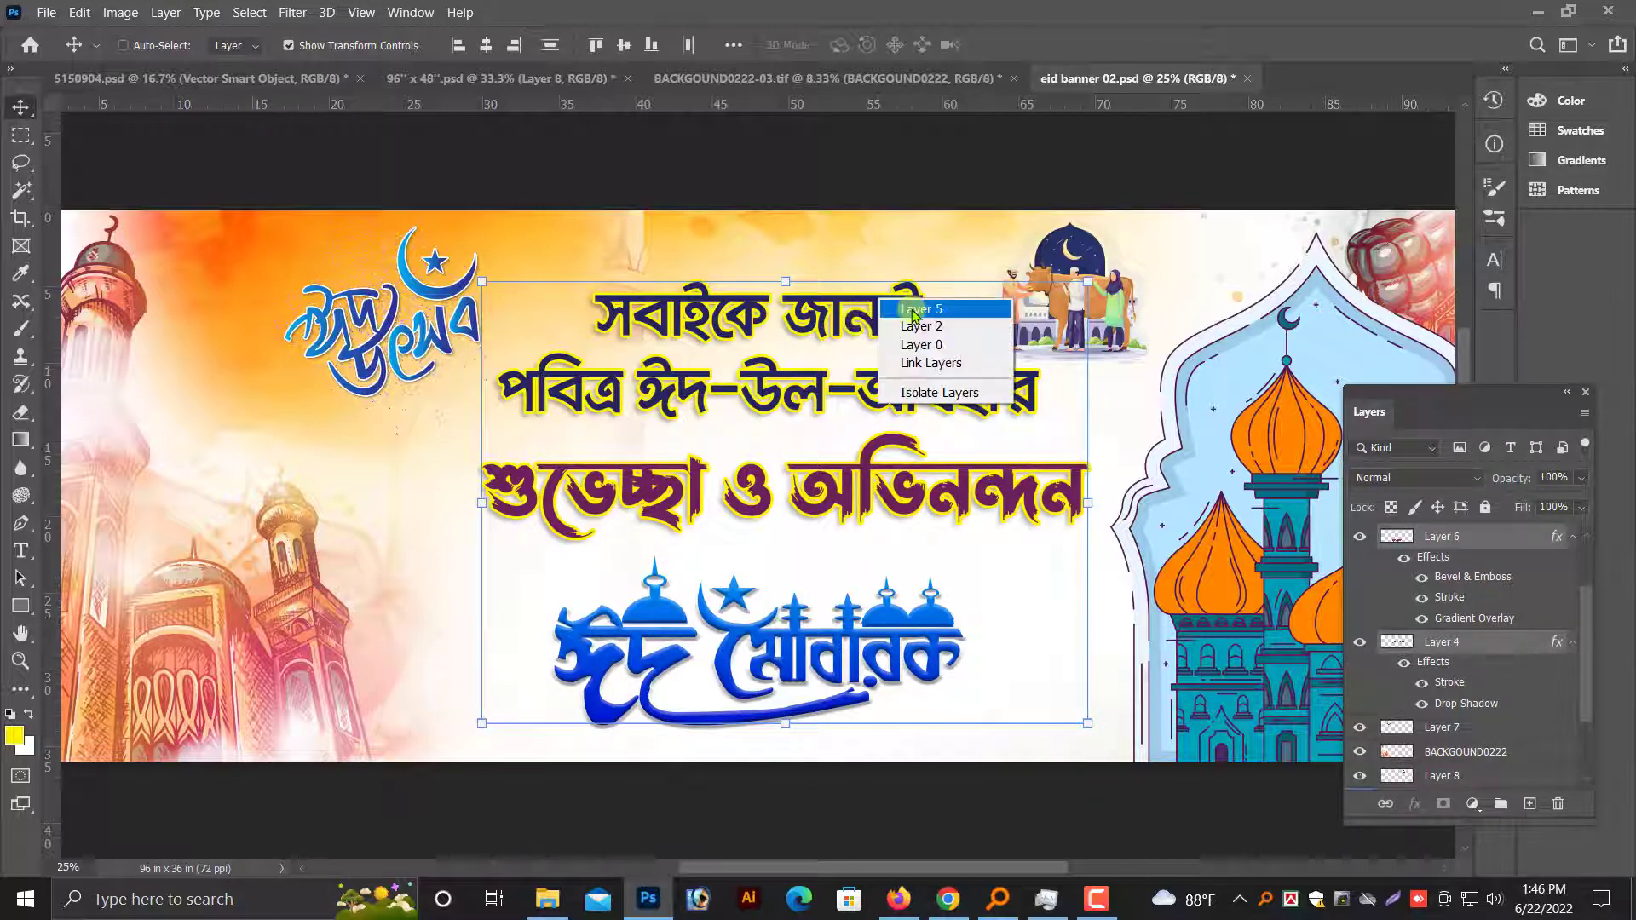
shift+click(891, 317)
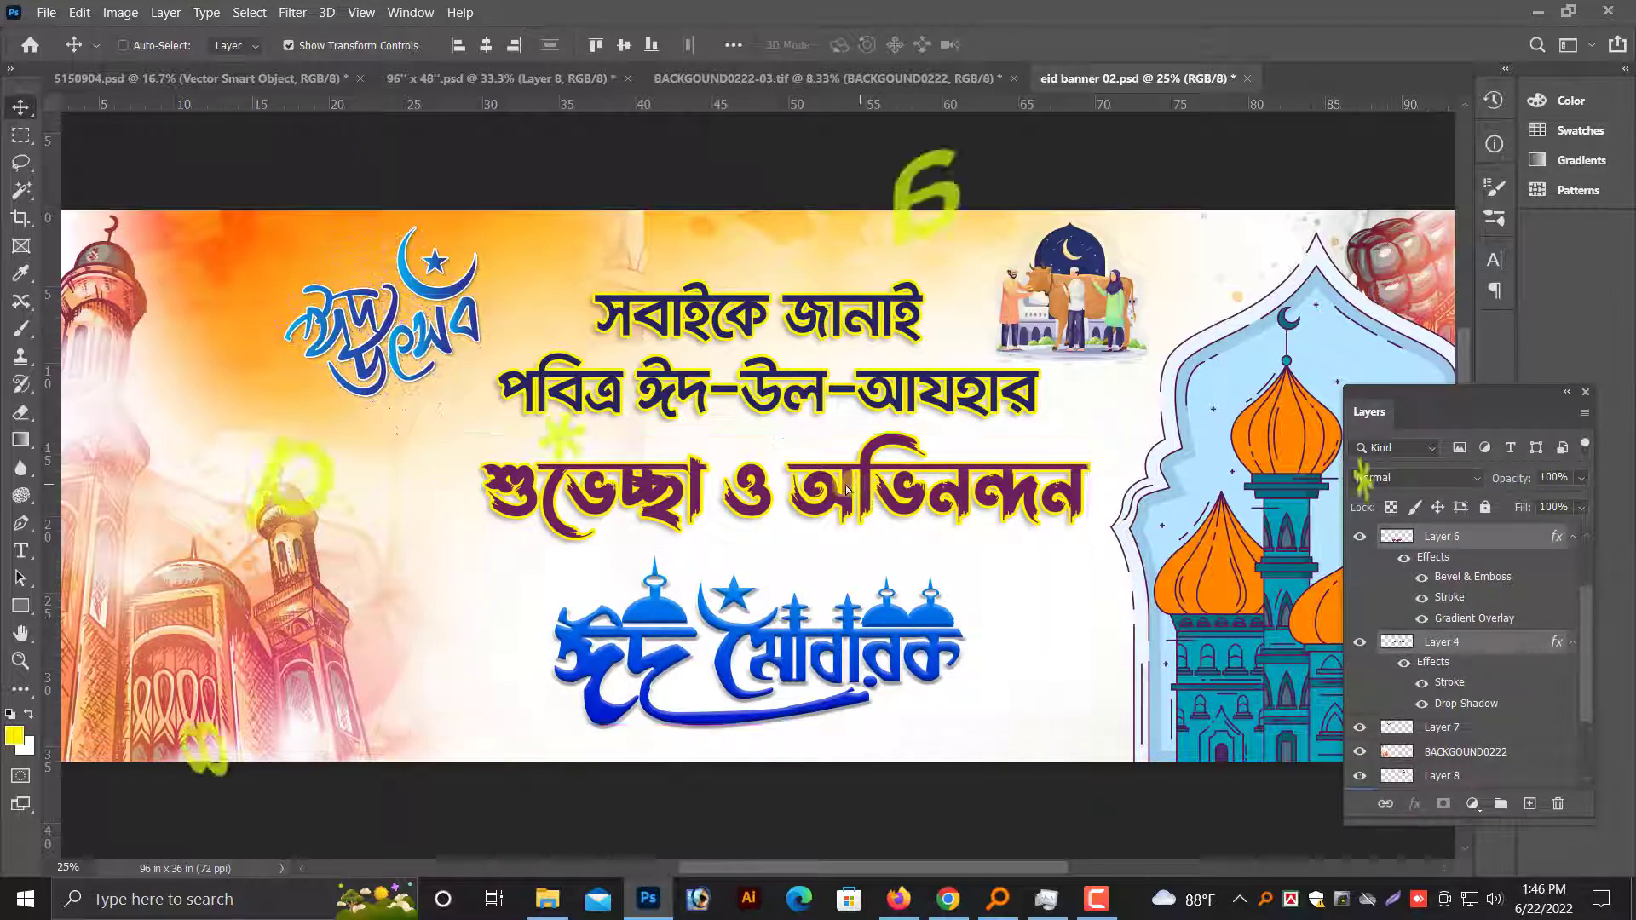
drag(870, 498, 843, 496)
Resize the banner background Layer 2 to about 87.49% width.
ctrl+click(1082, 729)
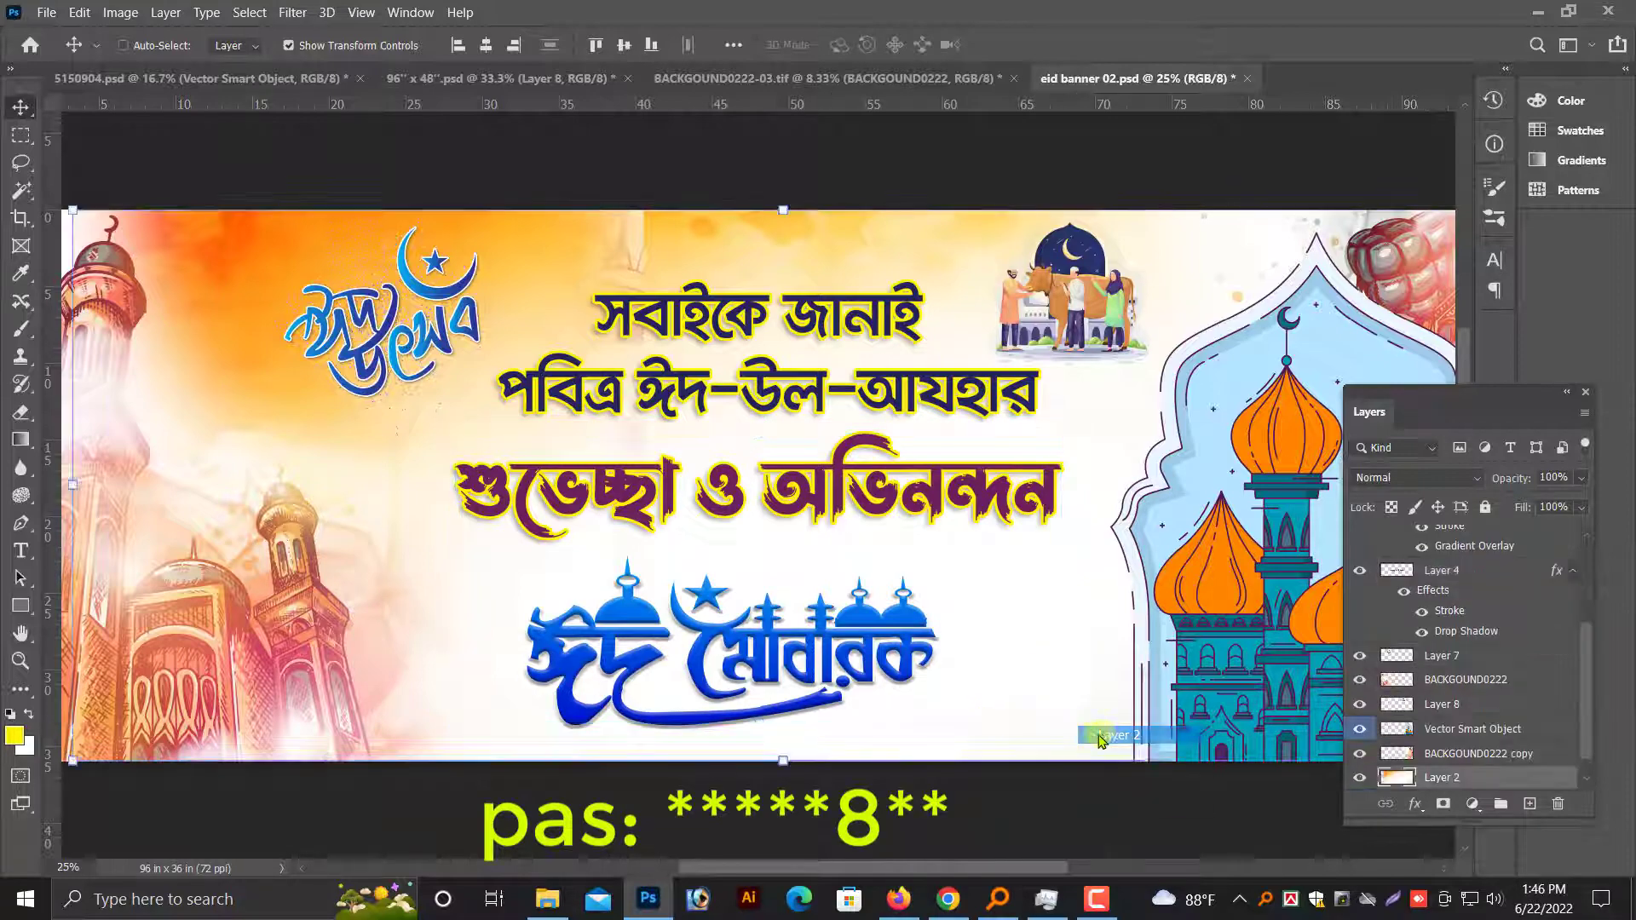
key(ctrl+minus)
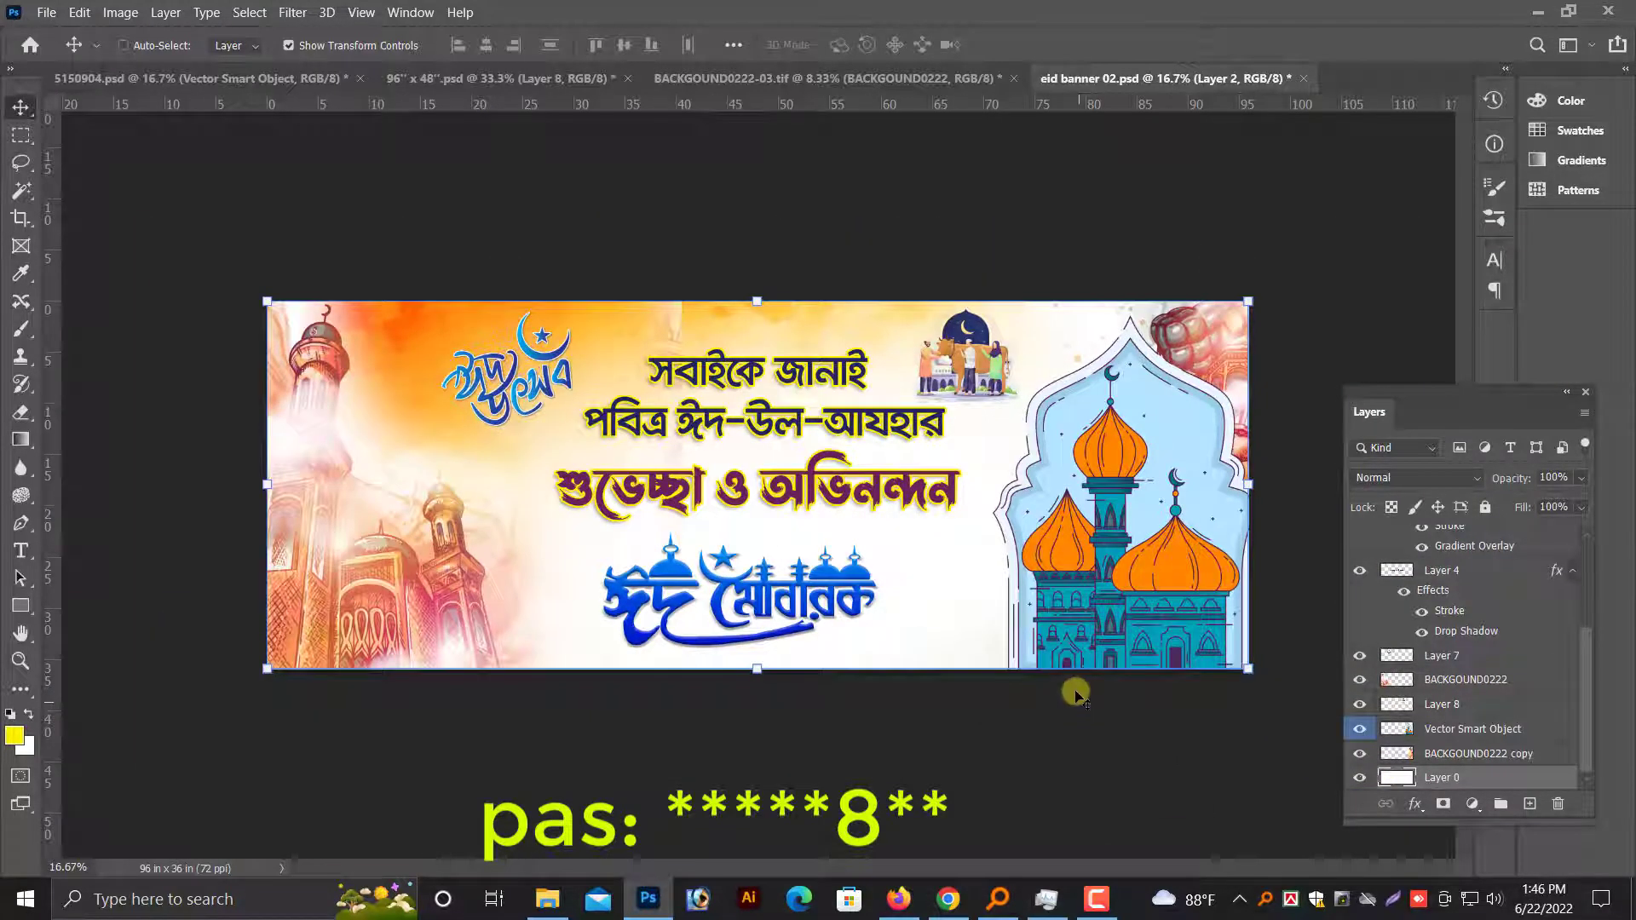
key(ctrl+z)
key(ctrl+shift+z)
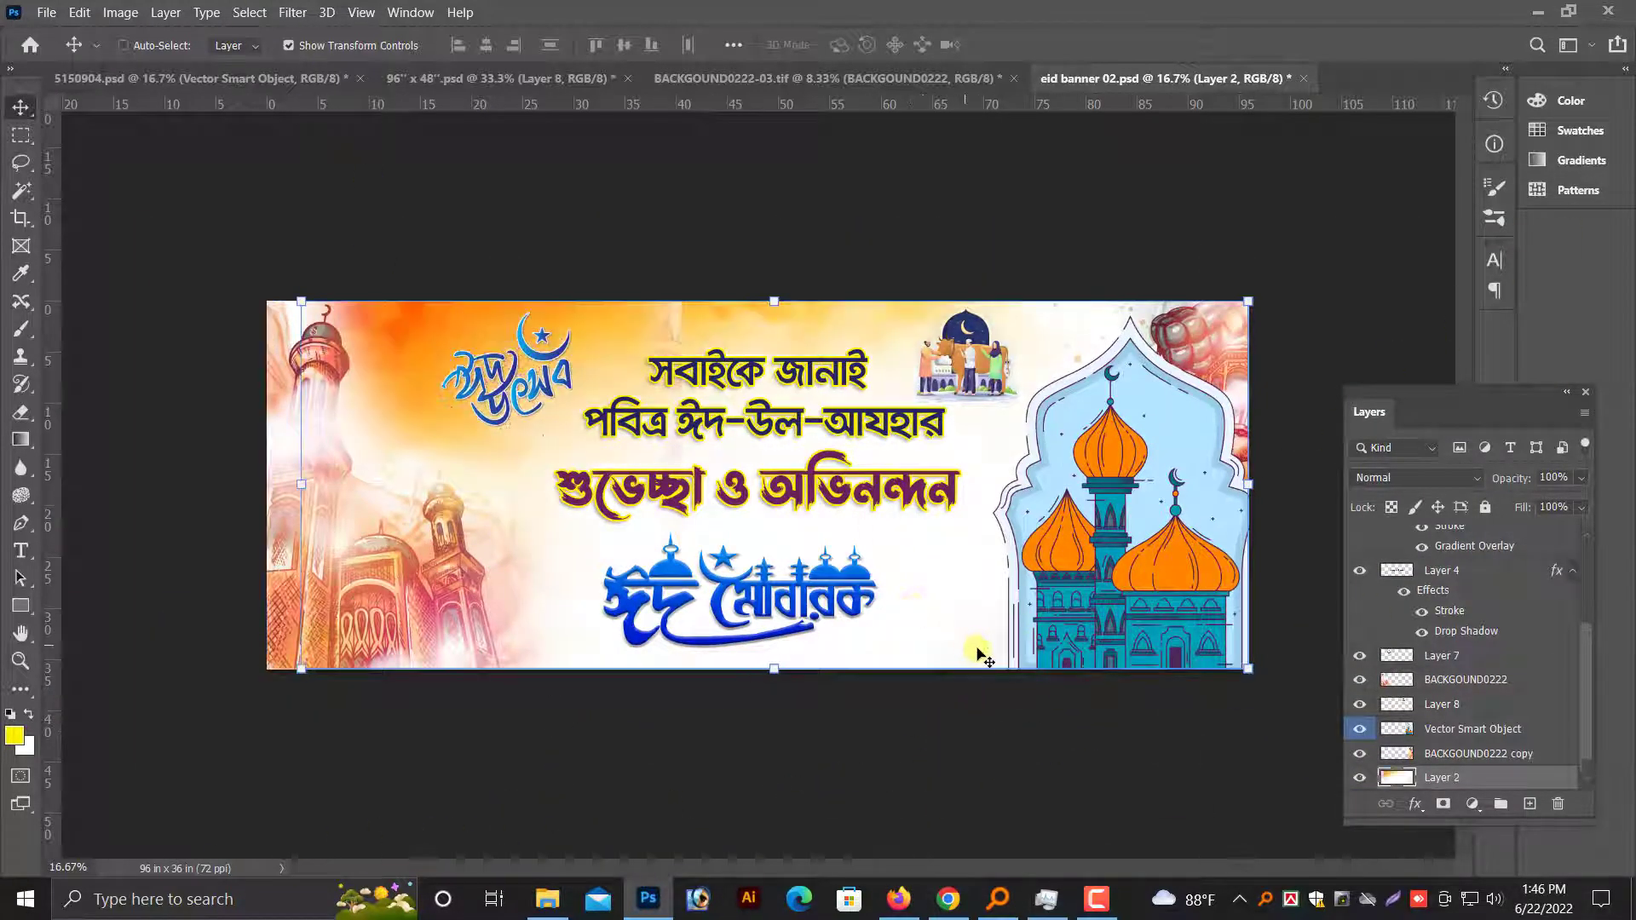
mouse_move(1173, 692)
mouse_down()
mouse_move(1053, 688)
mouse_move(1089, 679)
mouse_up()
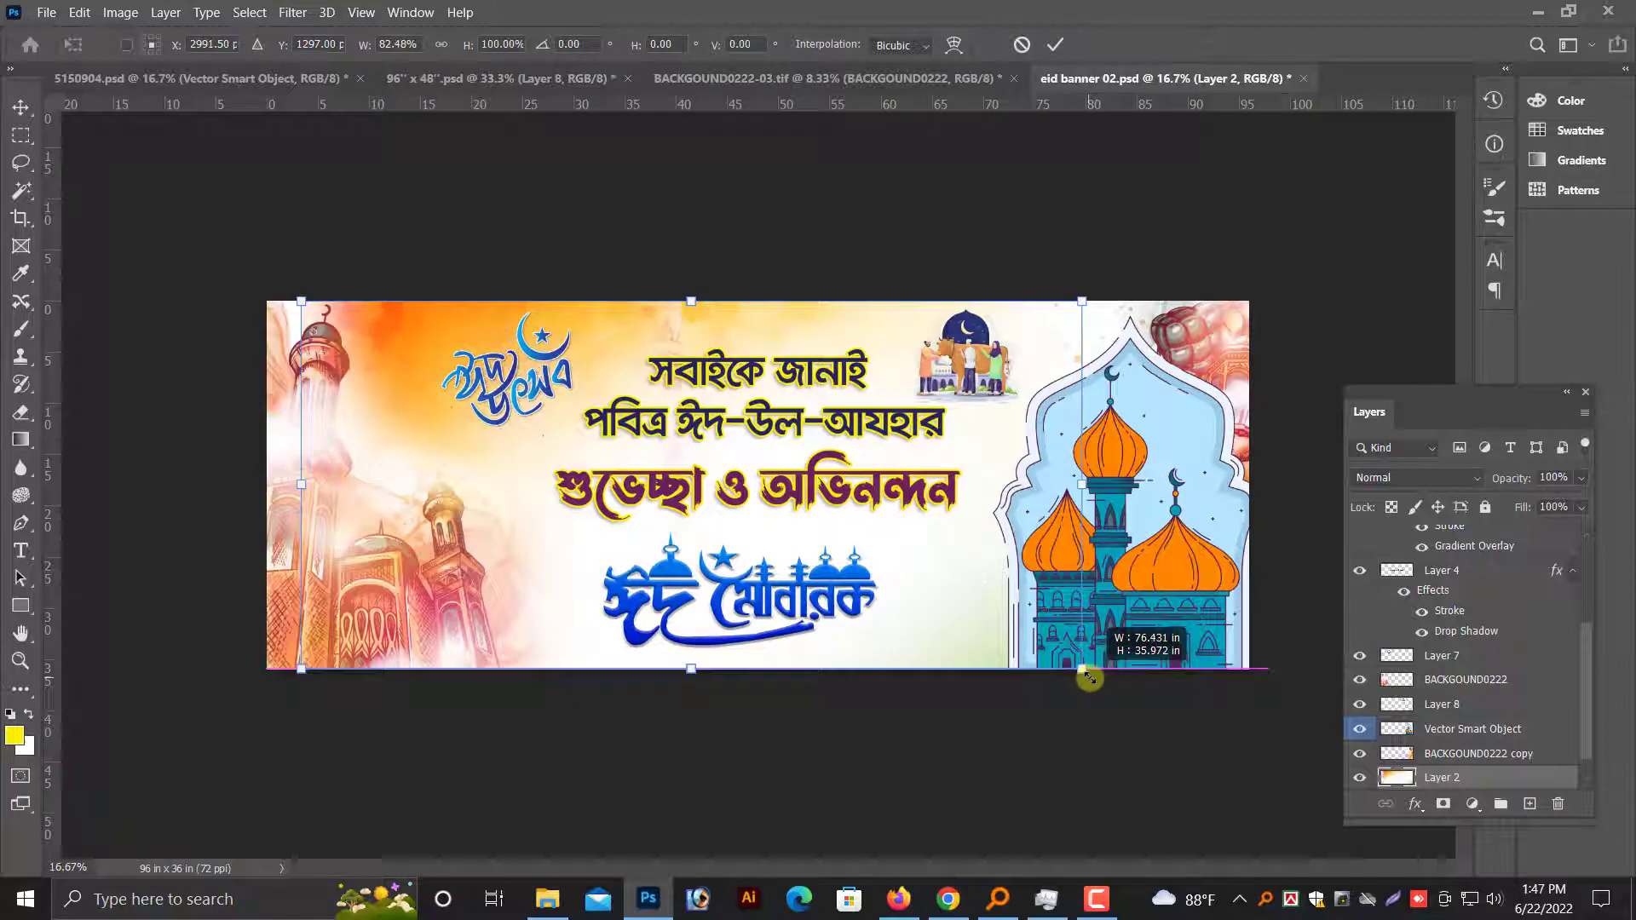
drag(1089, 679, 1082, 670)
drag(1082, 488, 1135, 492)
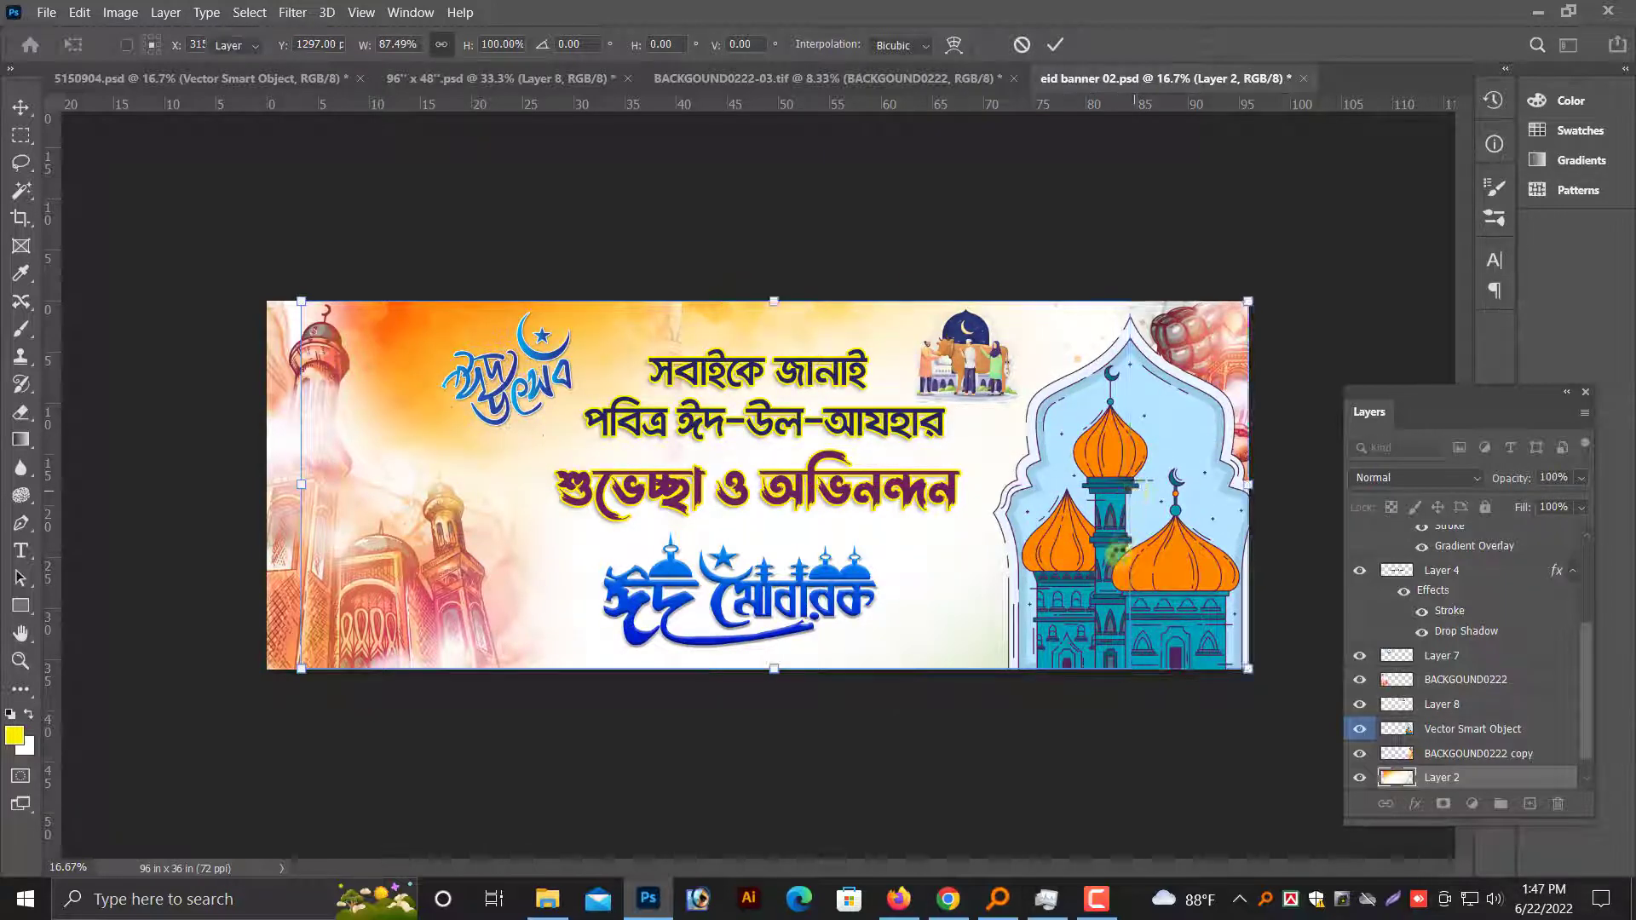
key(Return)
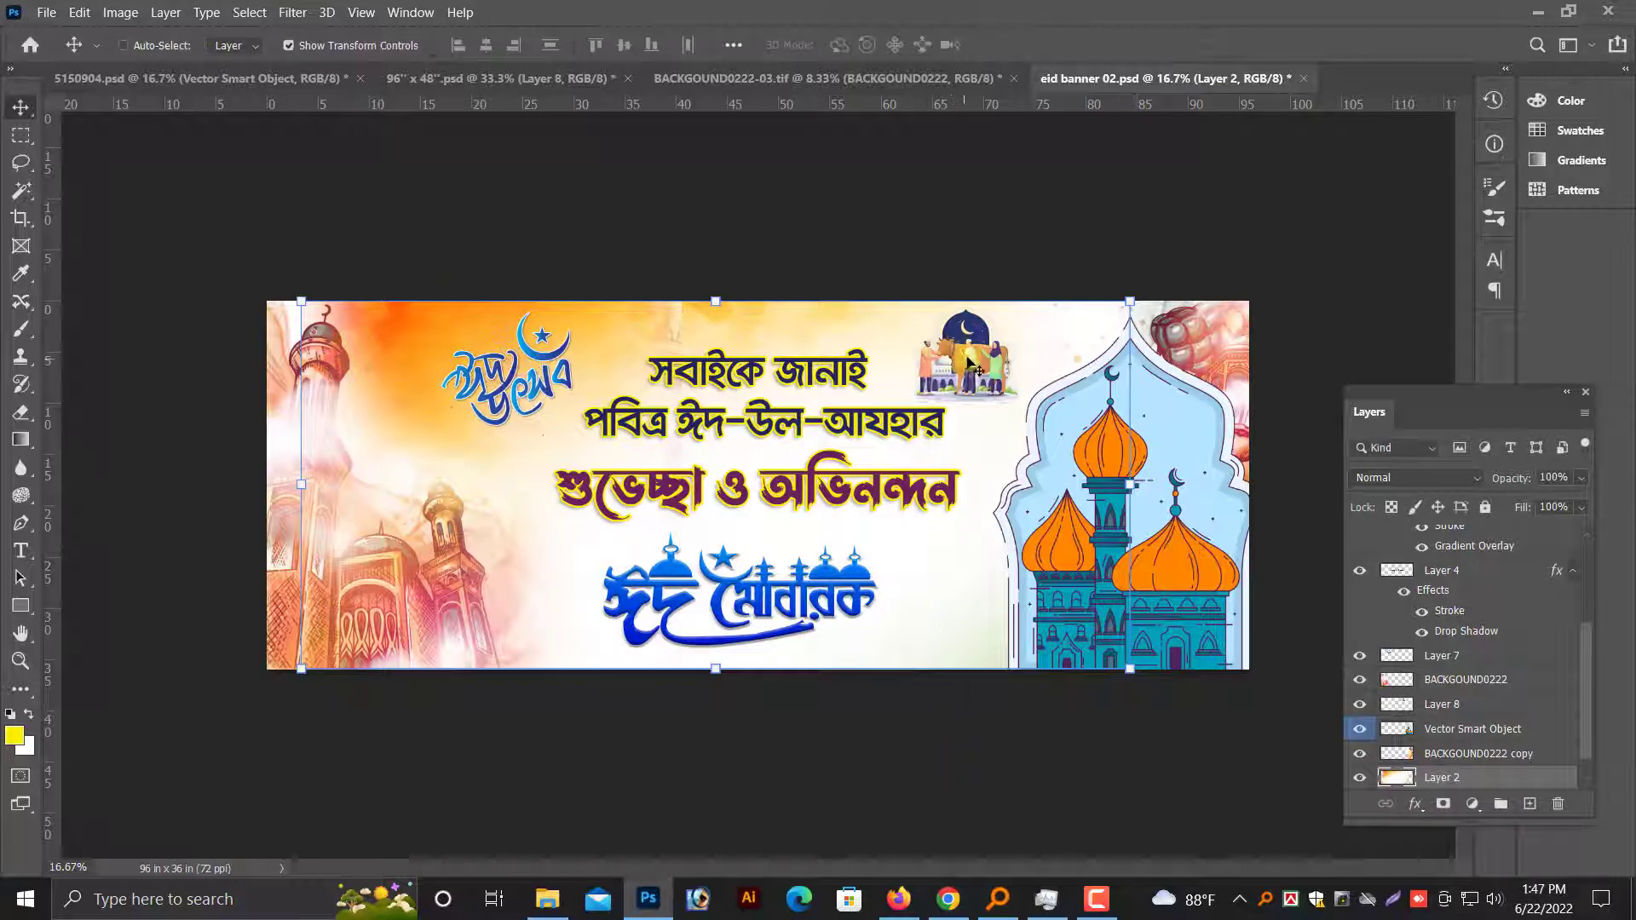
Nudge the family illustration right, move the Eid Utsab calligraphy left, then show the 96'' x 48'' file.
ctrl+click(969, 365)
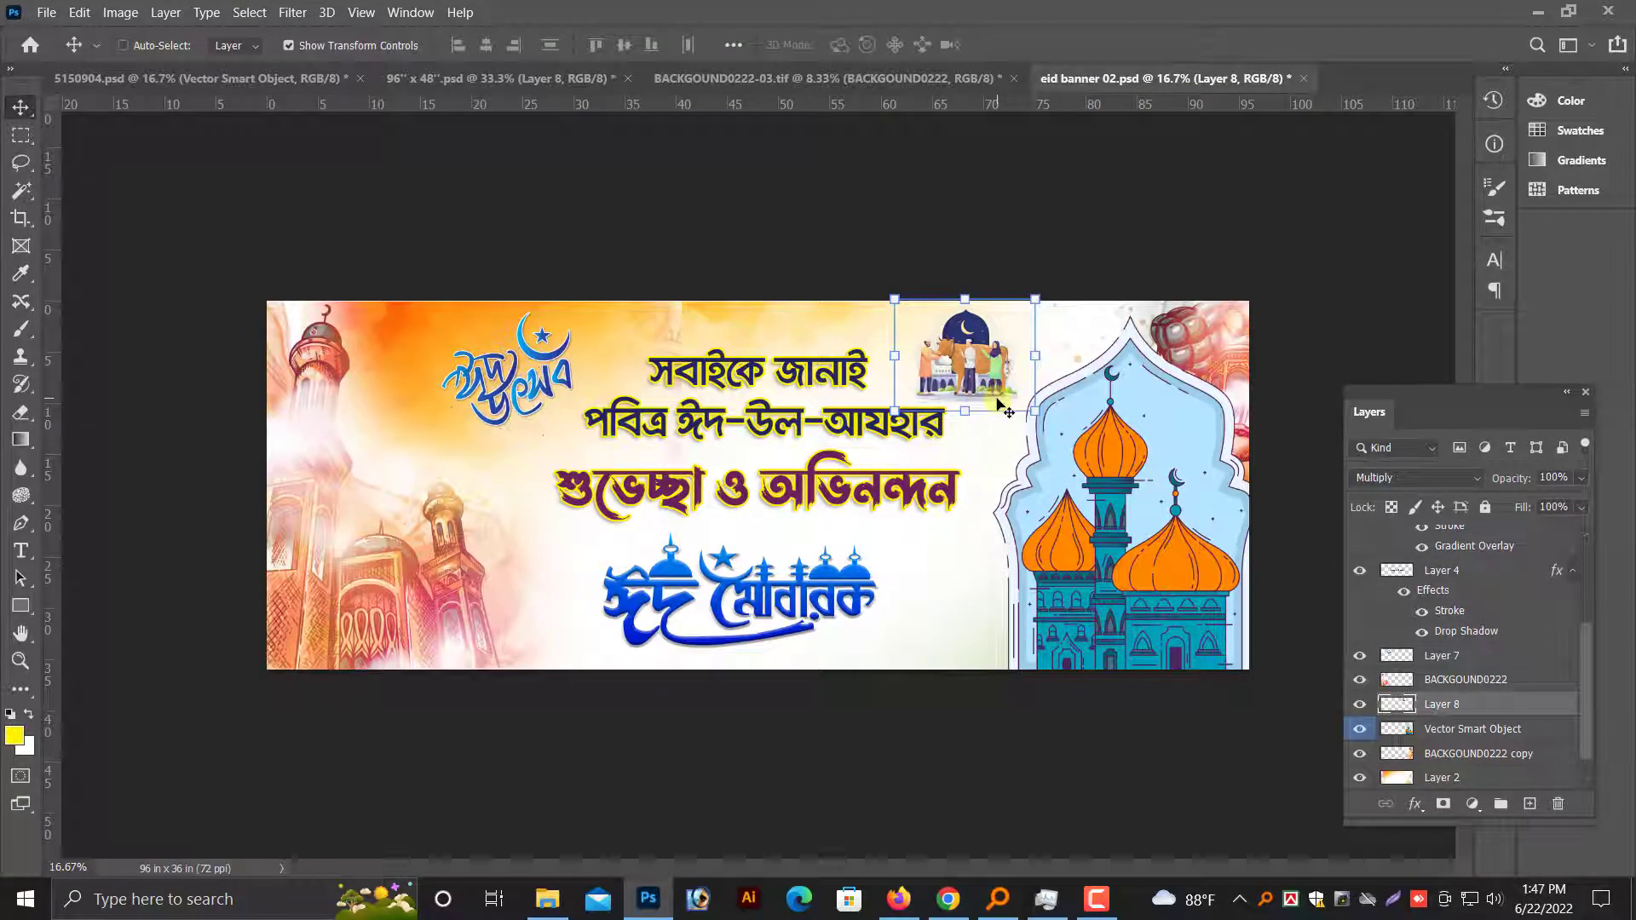
key(shift+Right)
key(shift+Right)
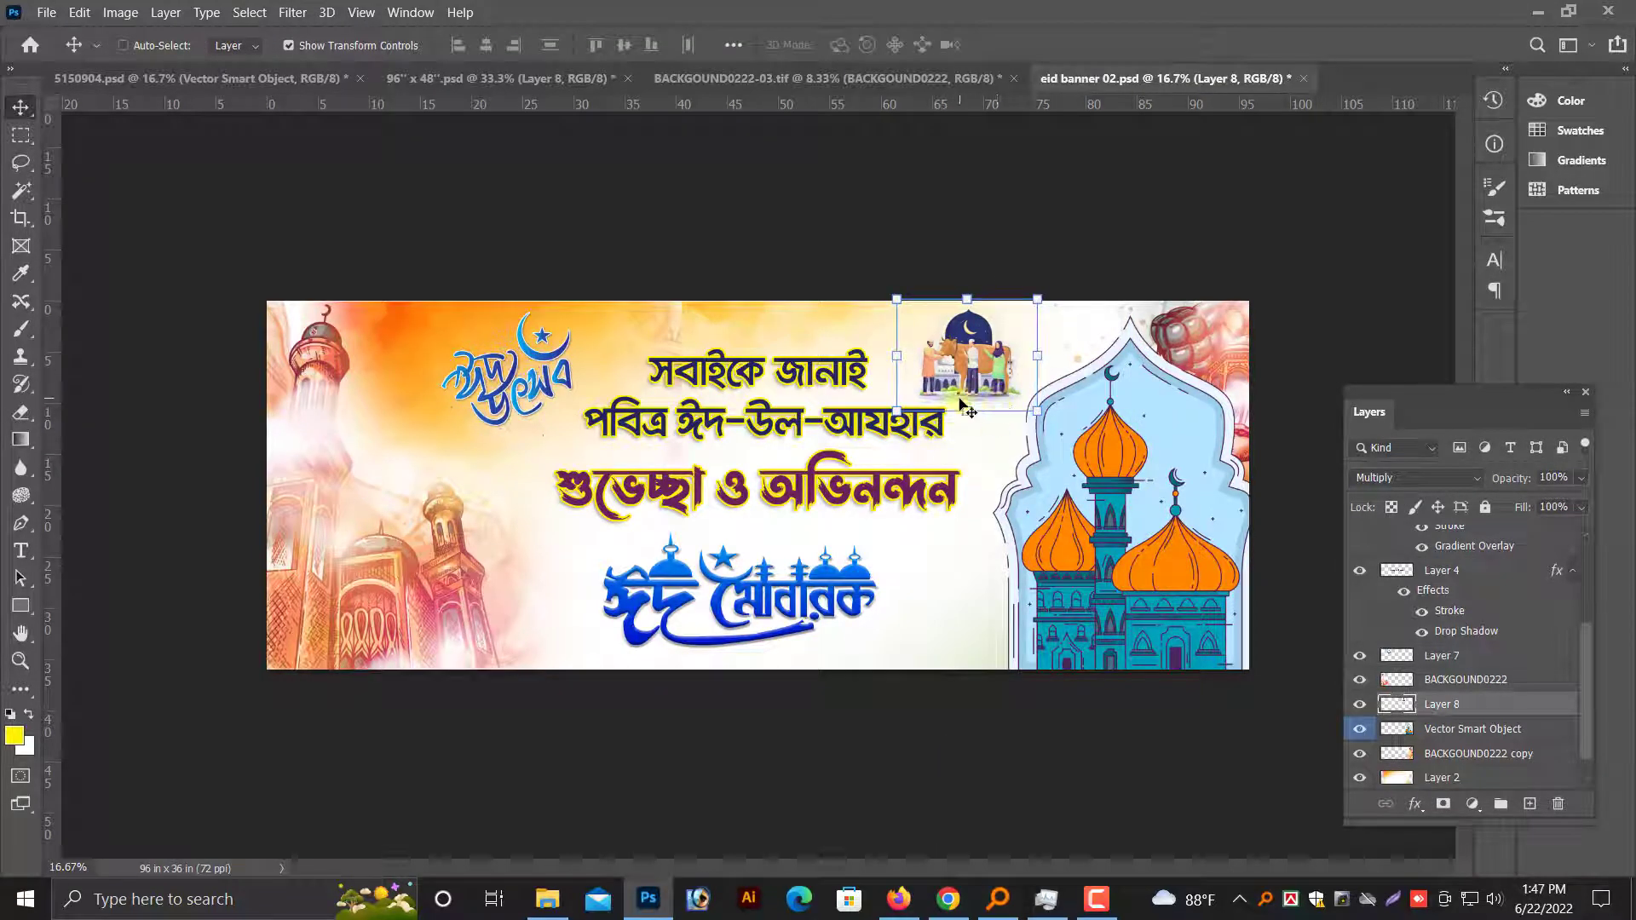
key(shift+Right)
key(shift+Right)
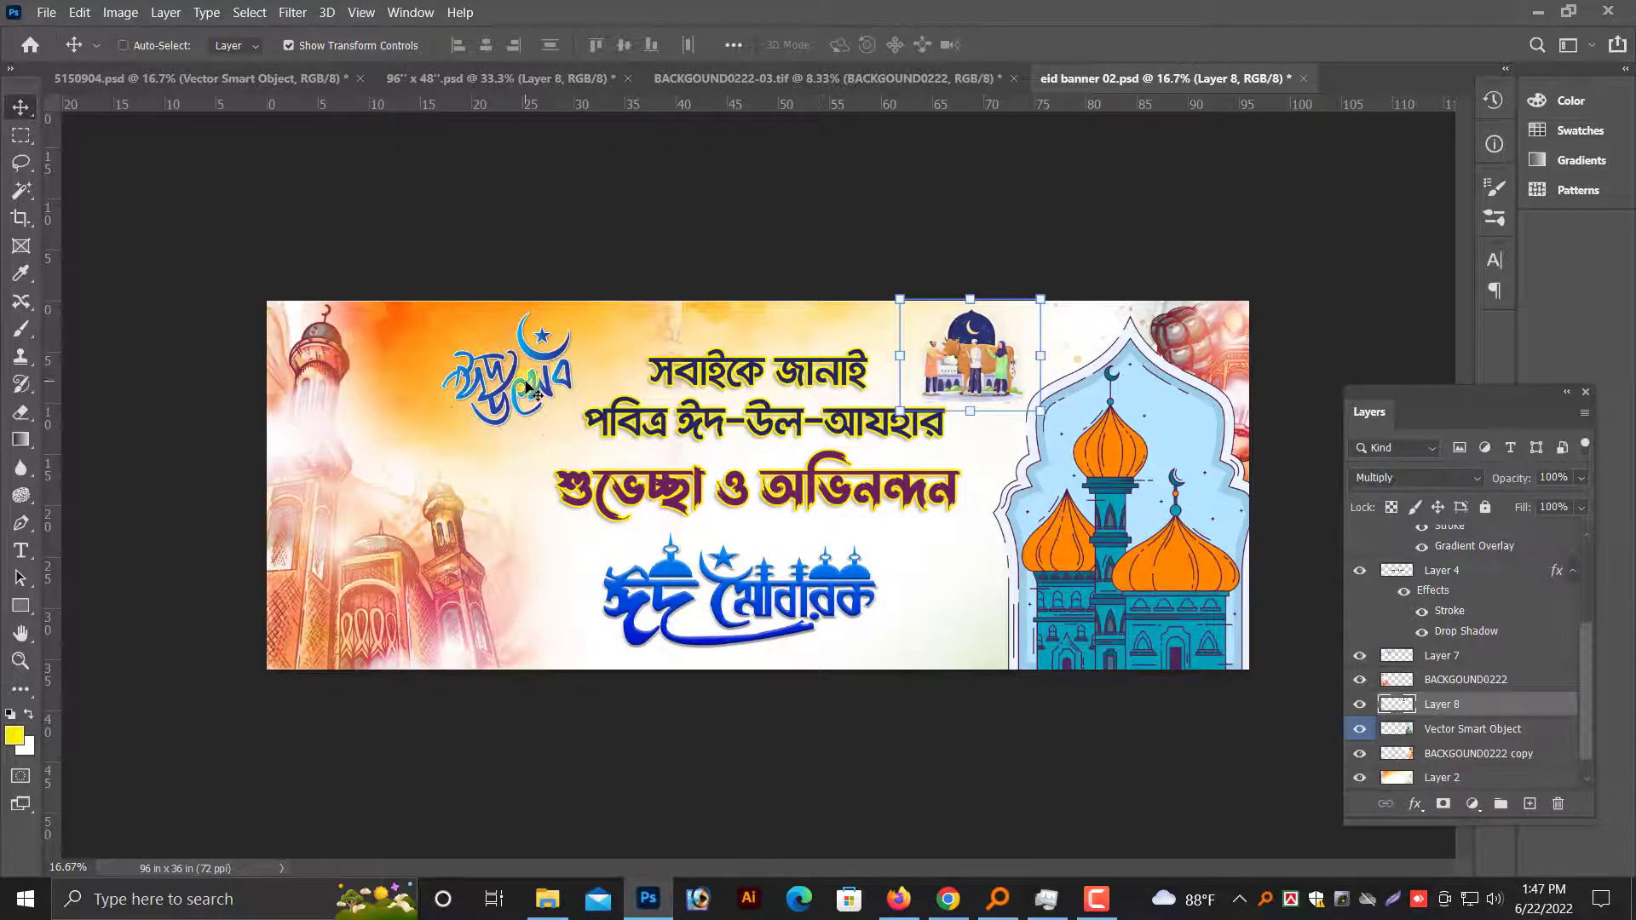
drag(524, 389, 466, 395)
right_click(746, 368)
click(775, 306)
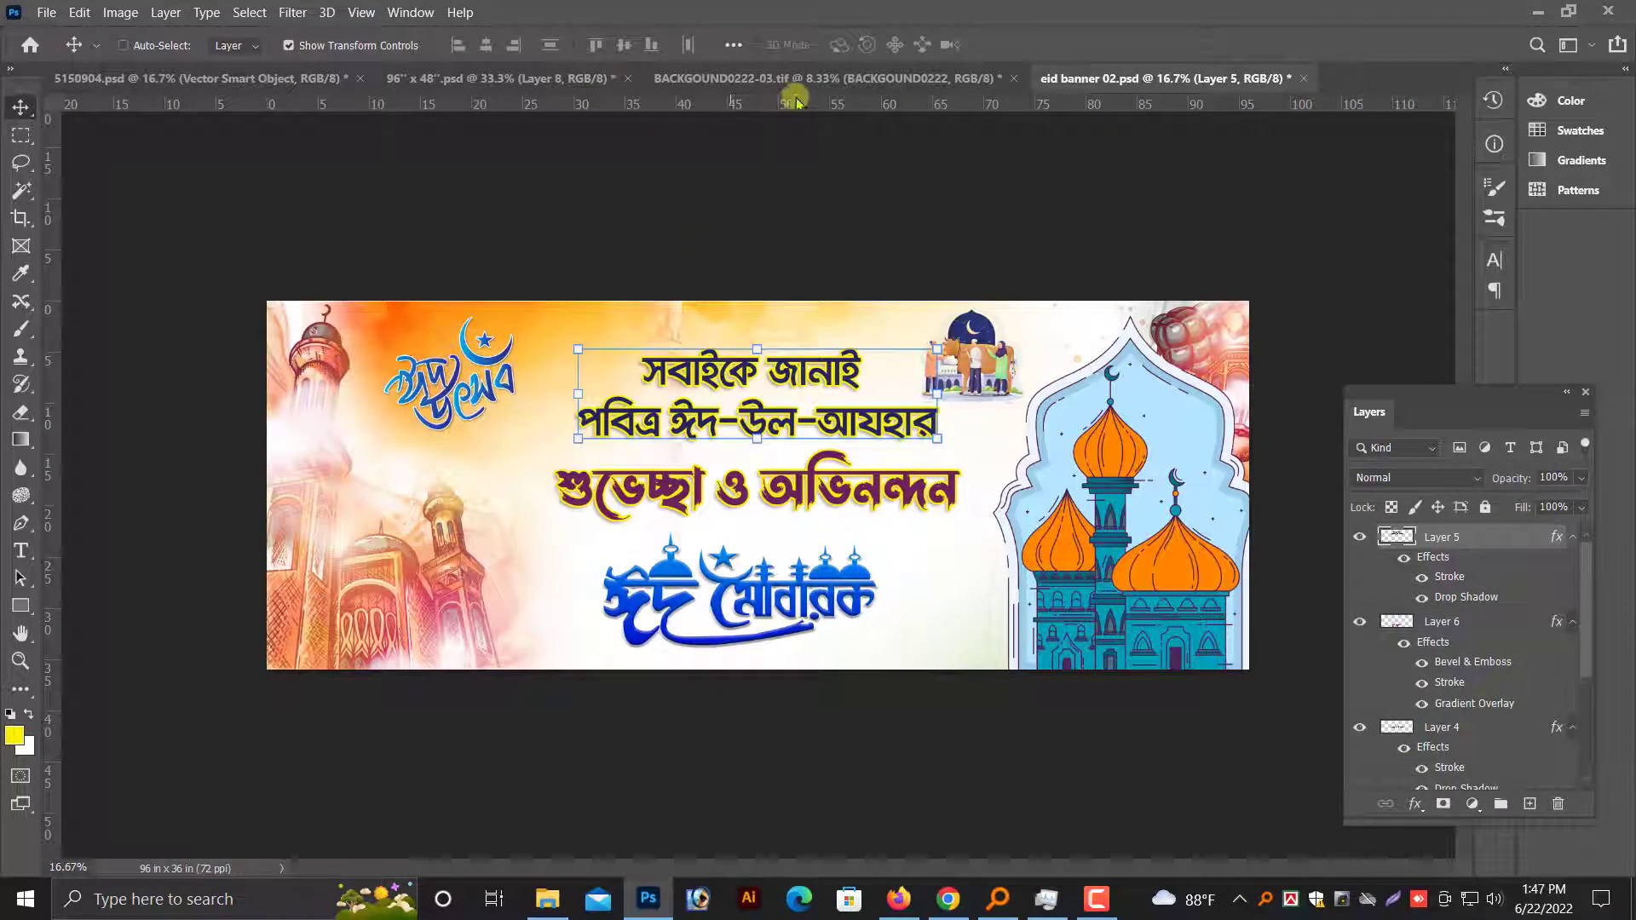
click(456, 79)
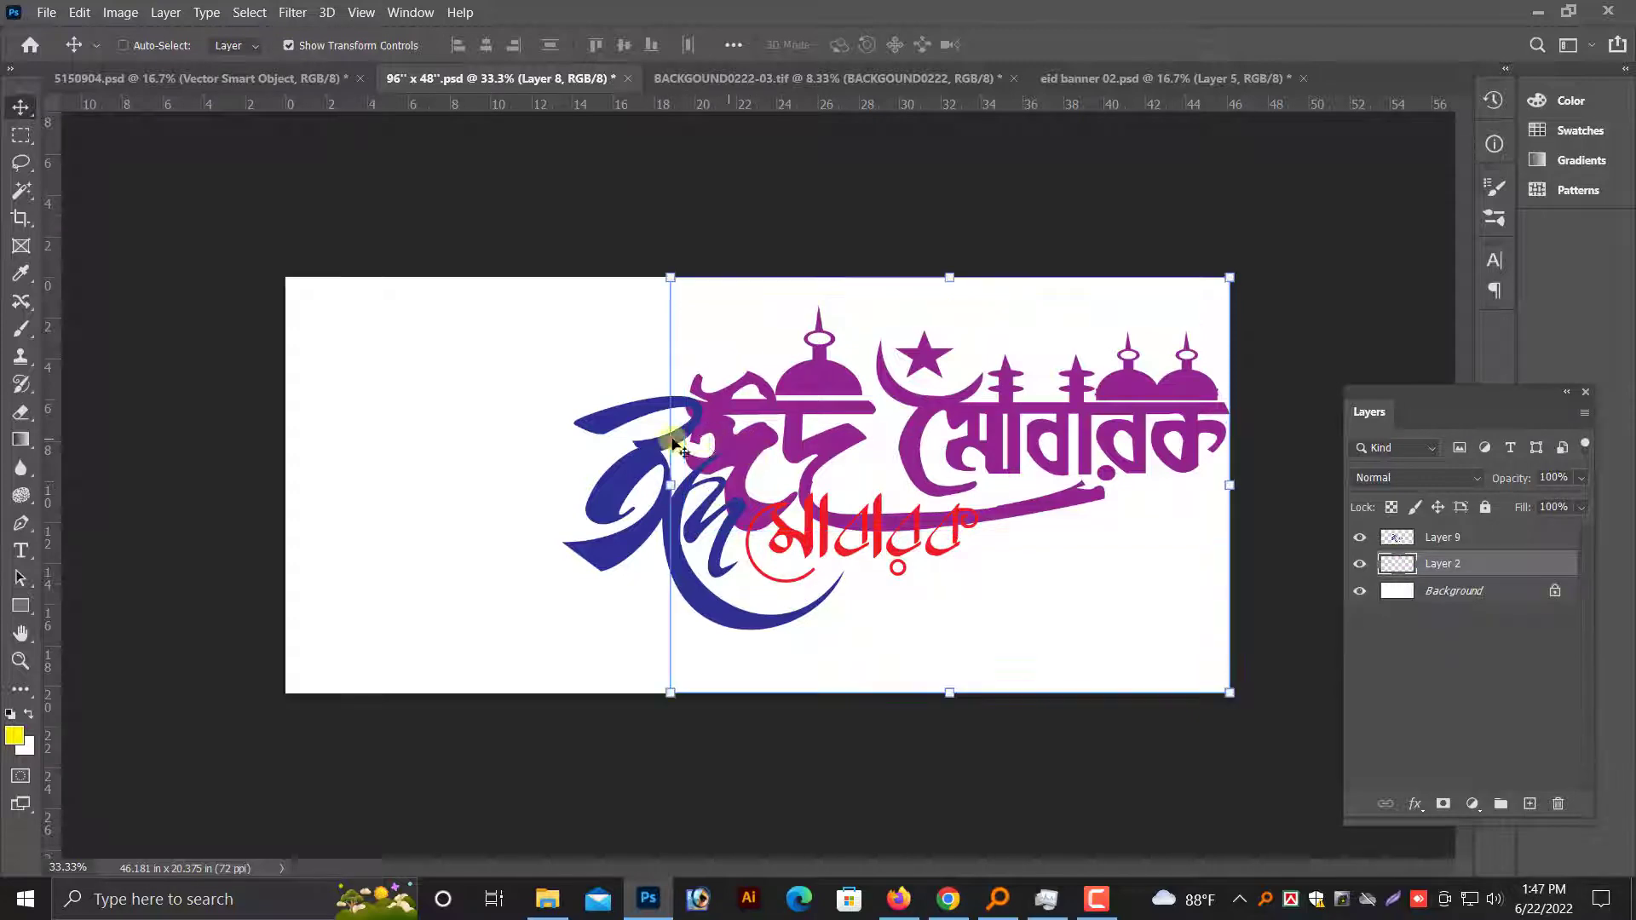
Delete the purple Eid Mubarak artwork and bring the new calligraphy into the banner.
key(Delete)
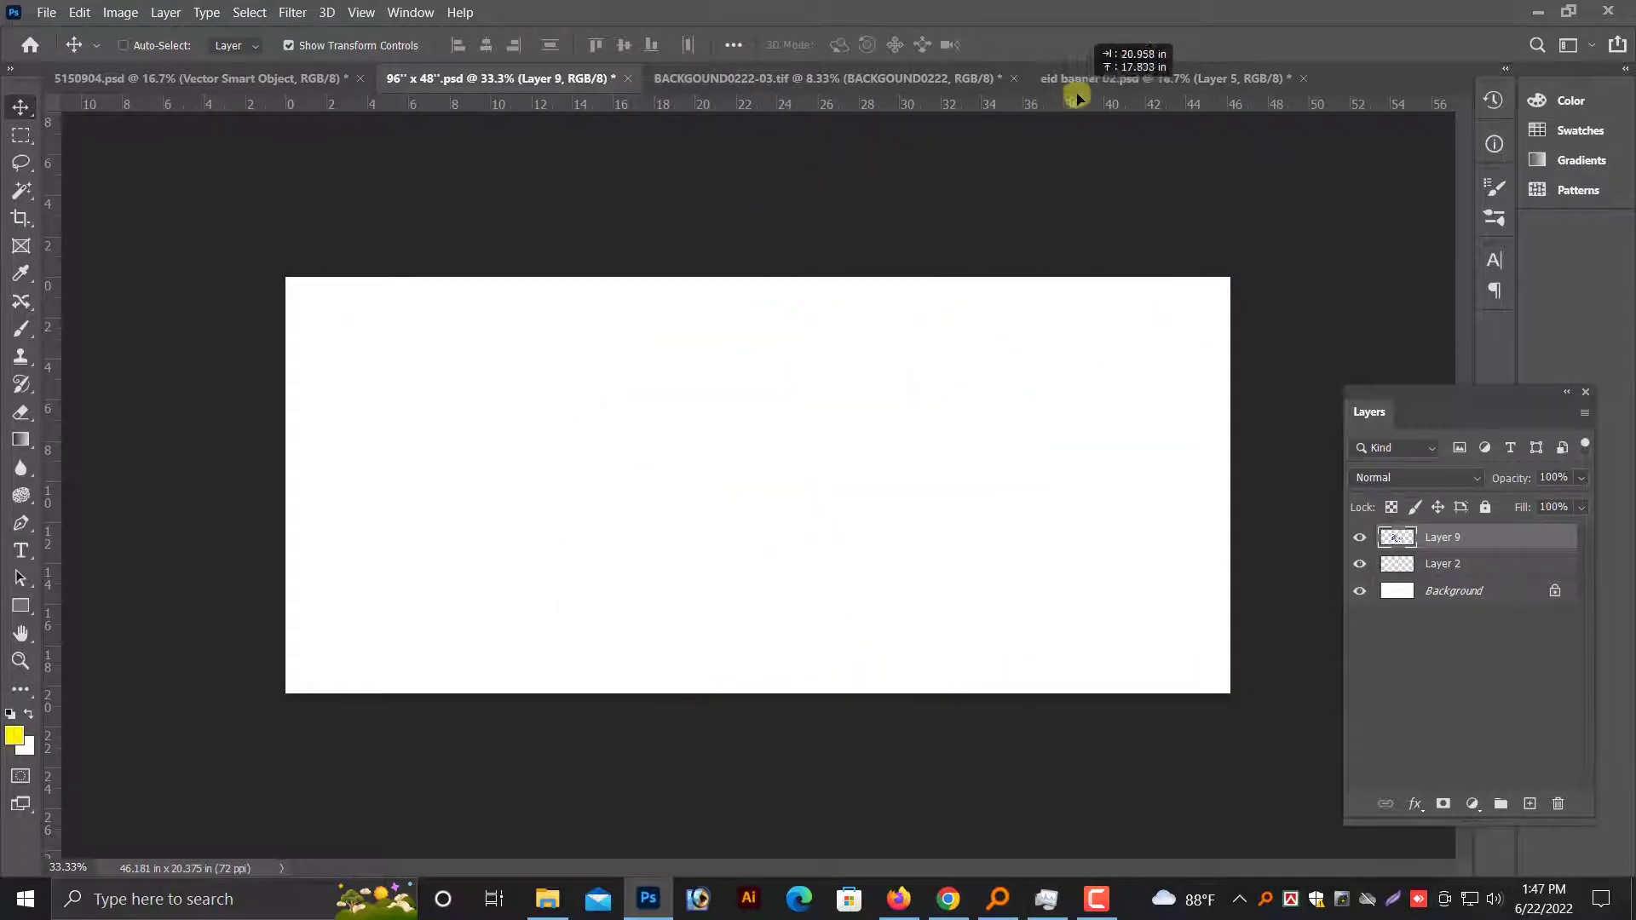
drag(758, 230, 932, 350)
drag(877, 549, 862, 547)
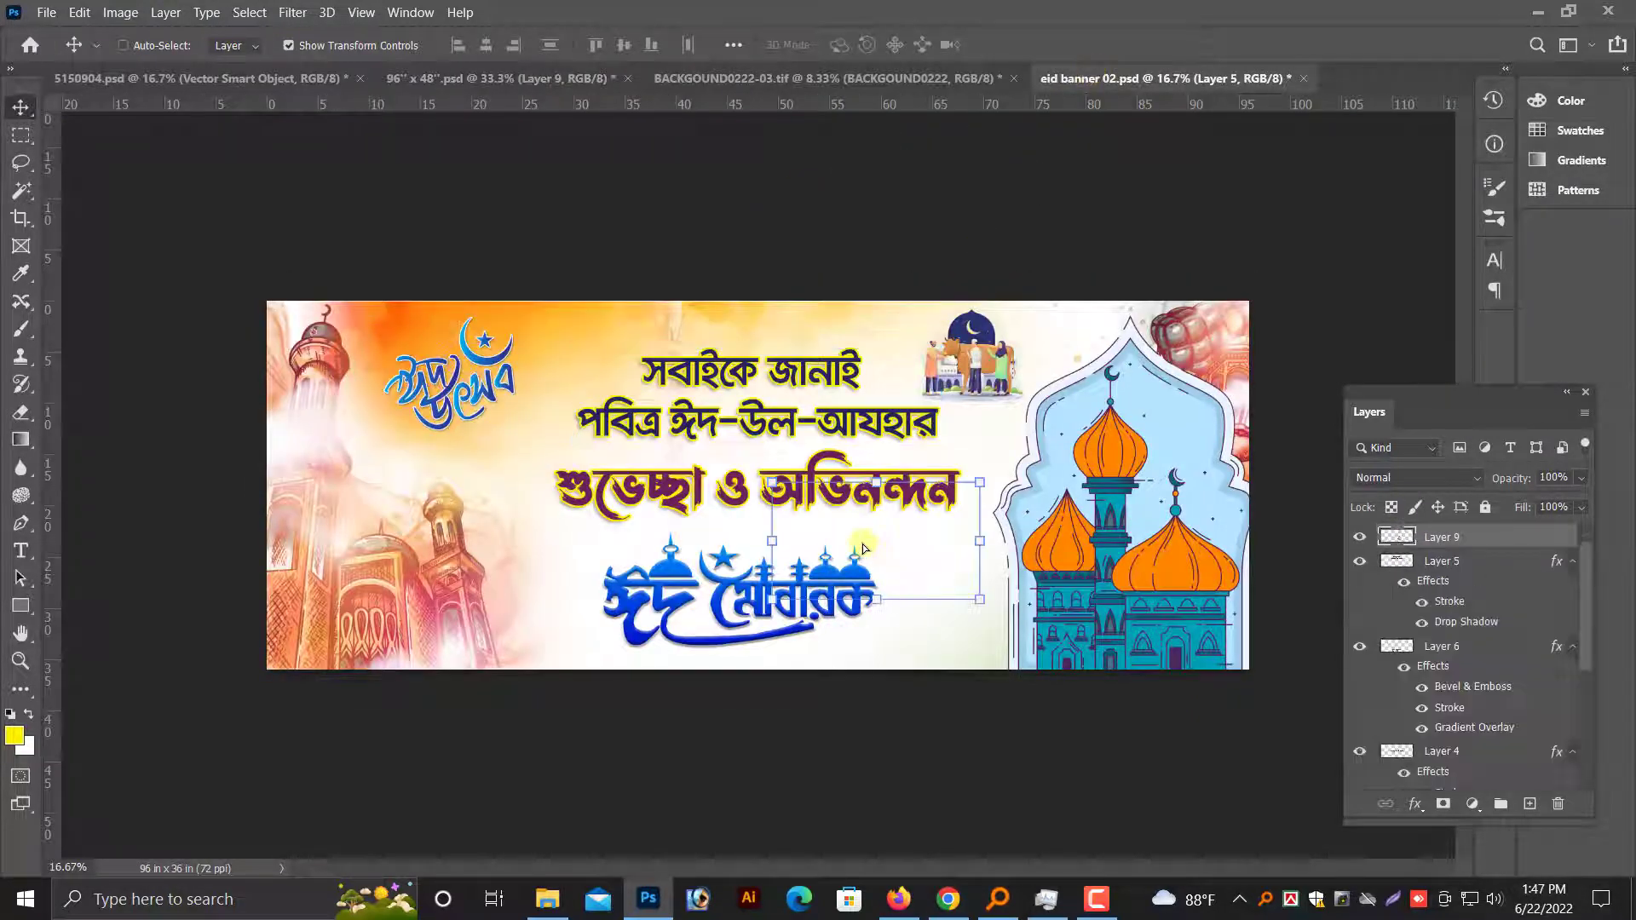
key(ctrl+plus)
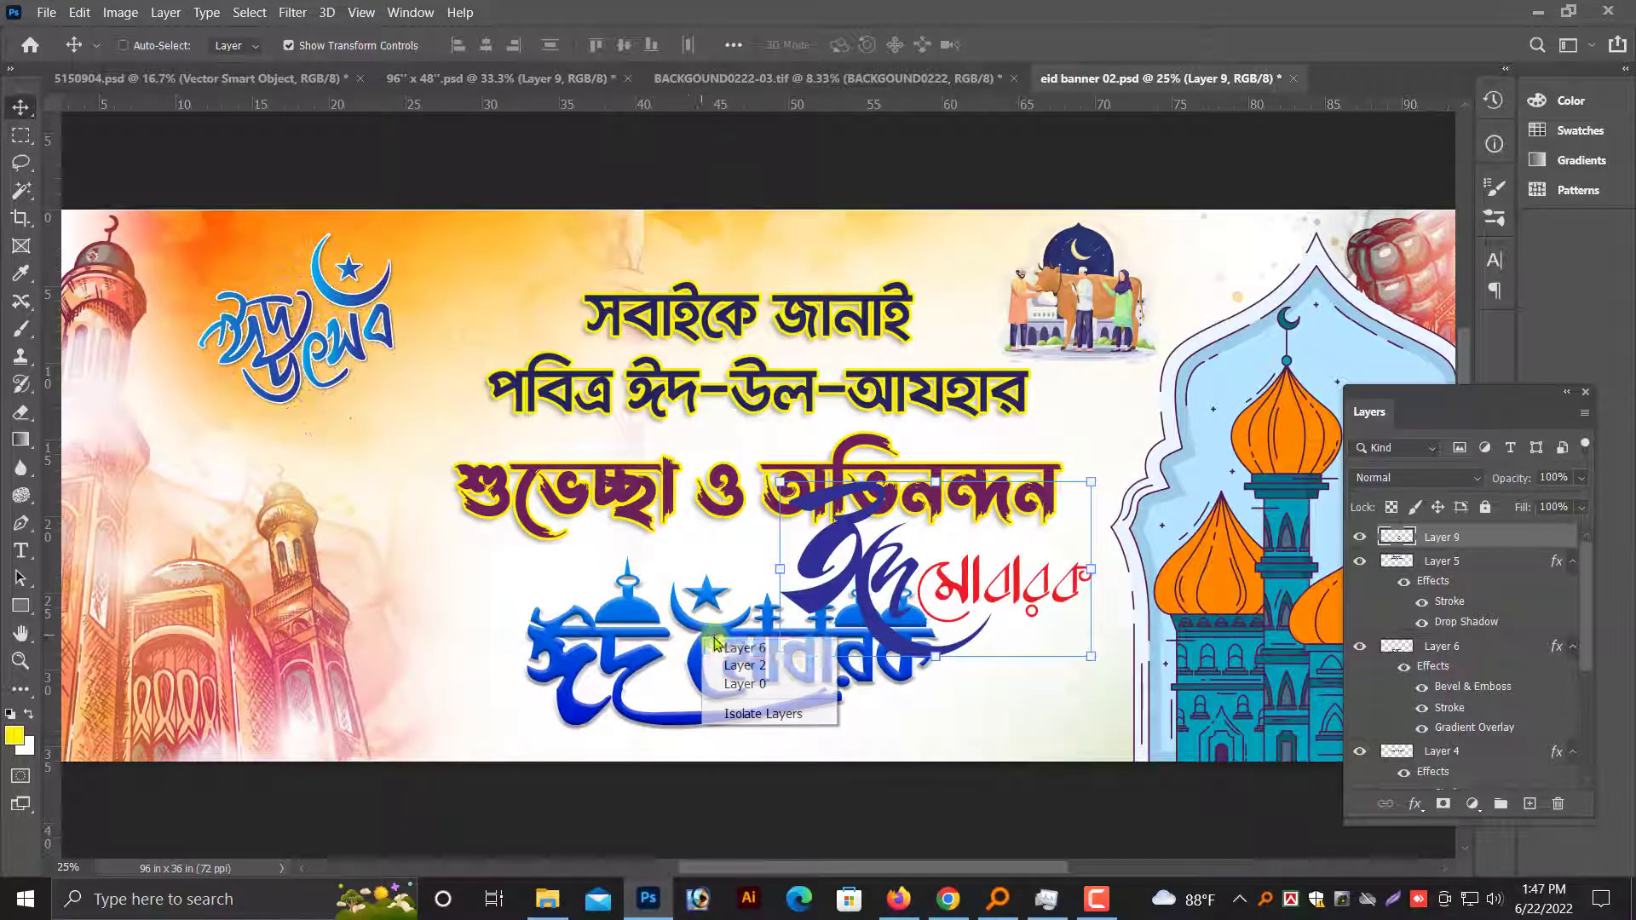
Copy the blue Eid Mubarak layer's style, then delete that old layer.
click(1487, 652)
right_click(1467, 656)
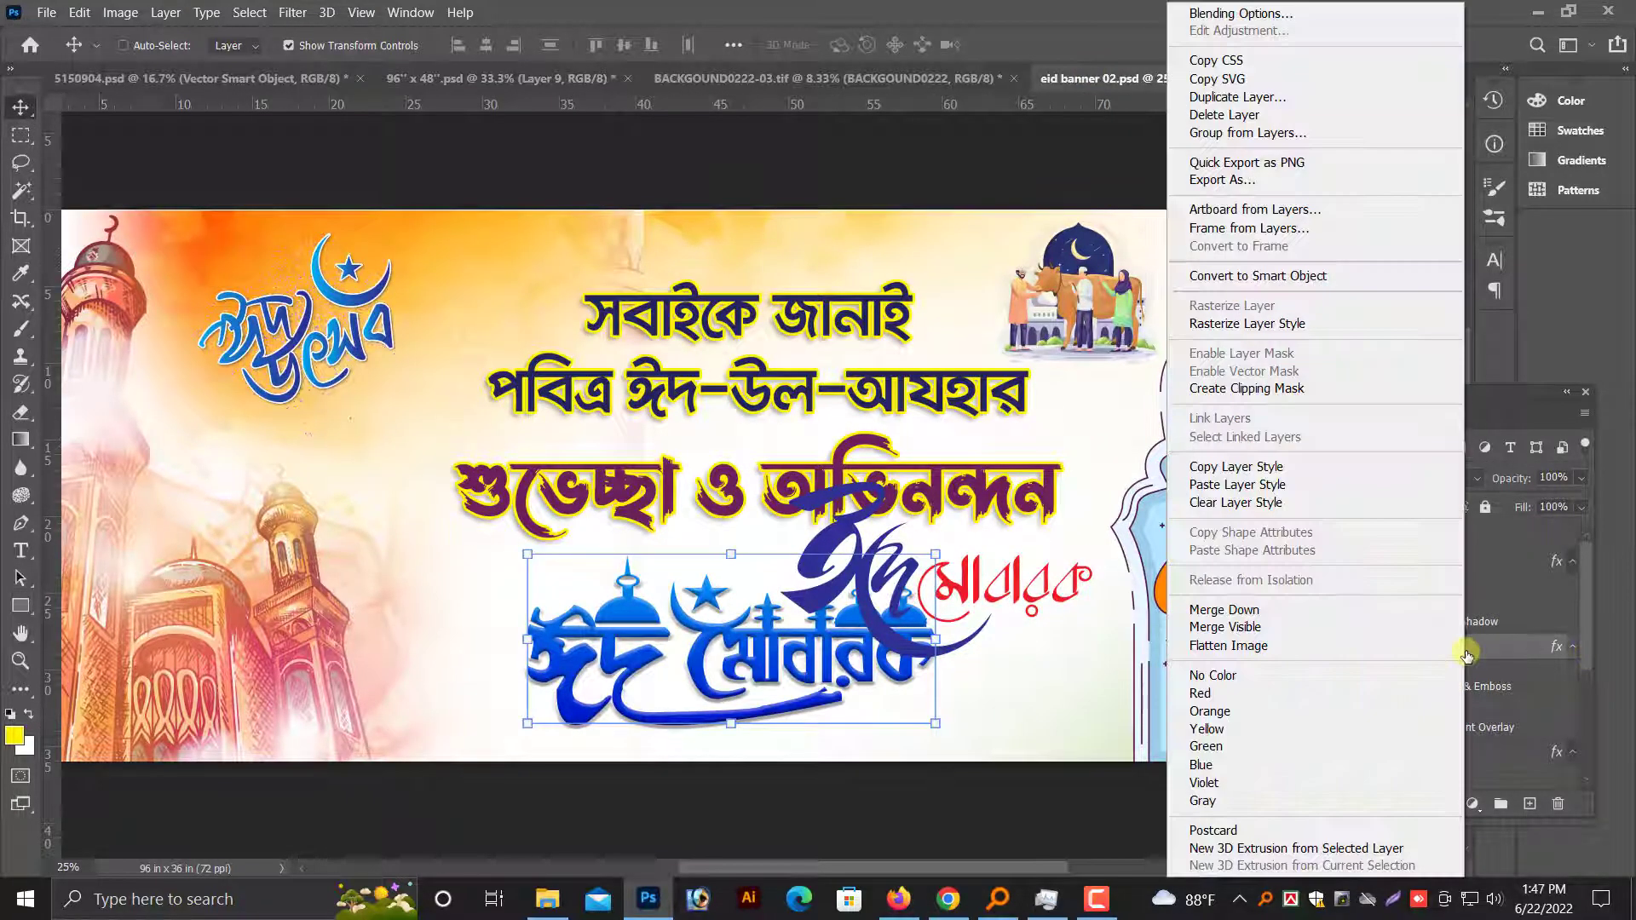
click(1244, 466)
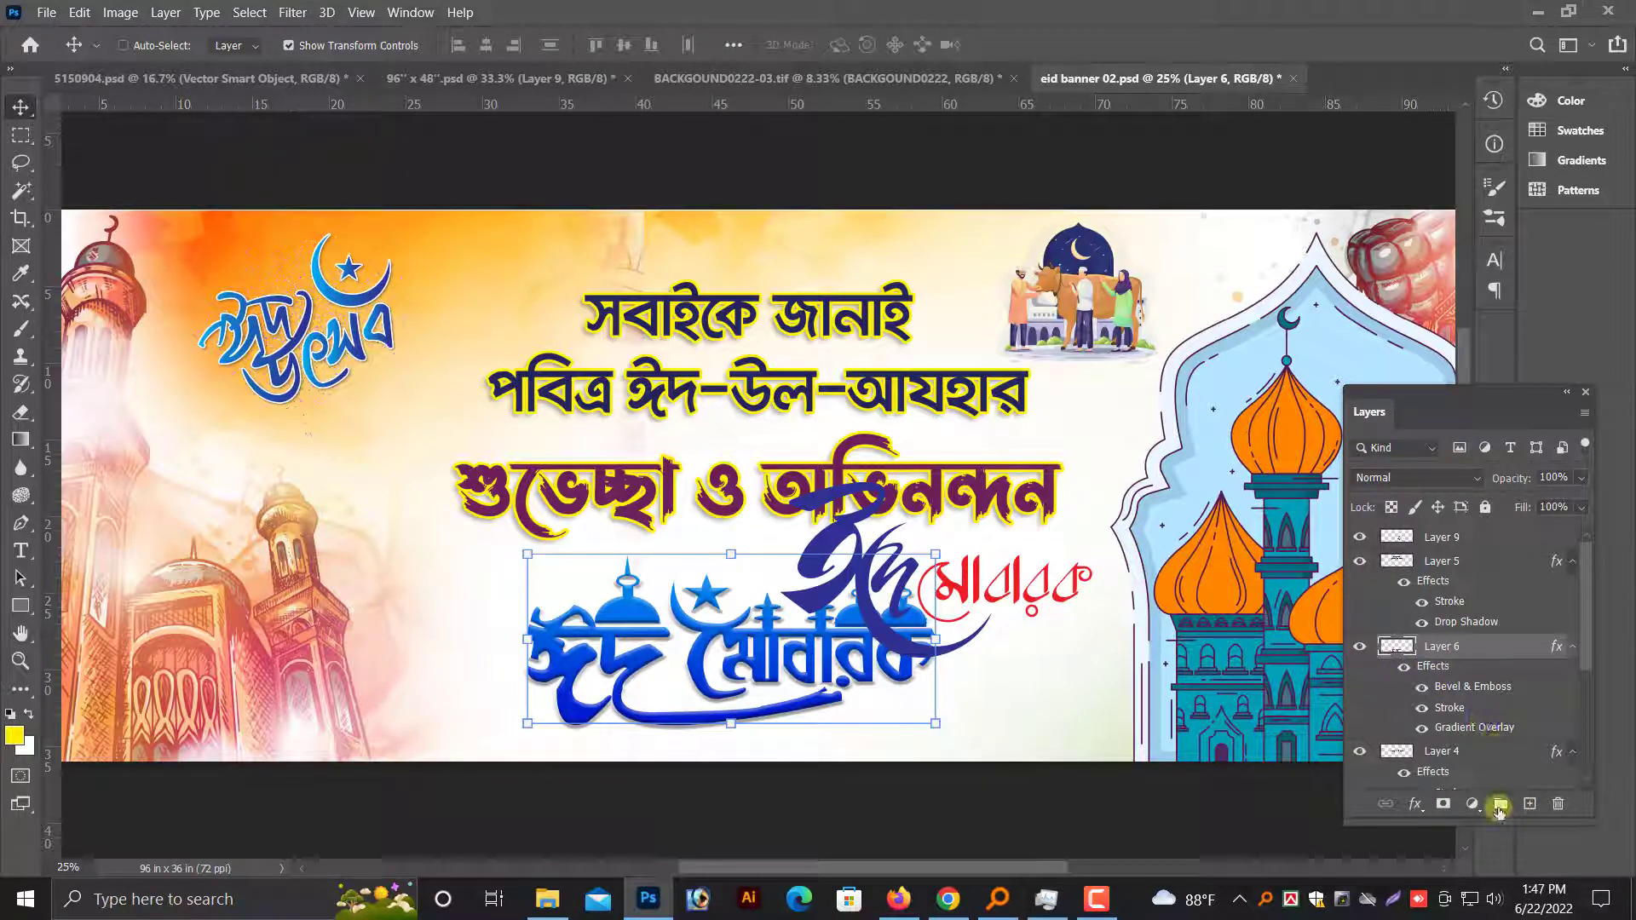
click(1558, 805)
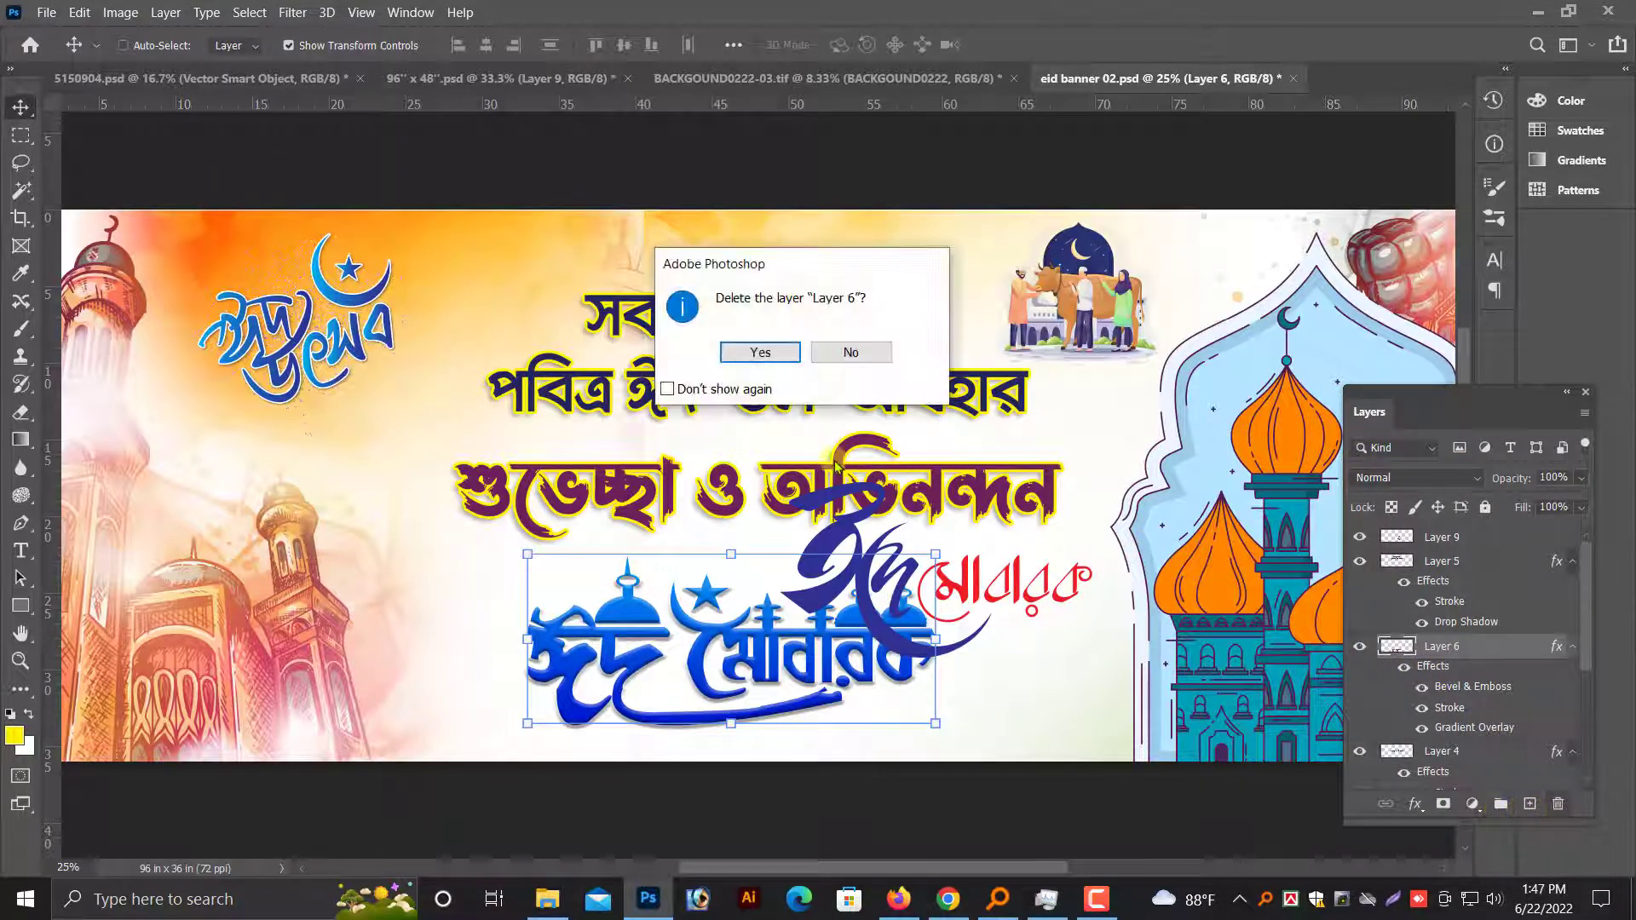
click(760, 353)
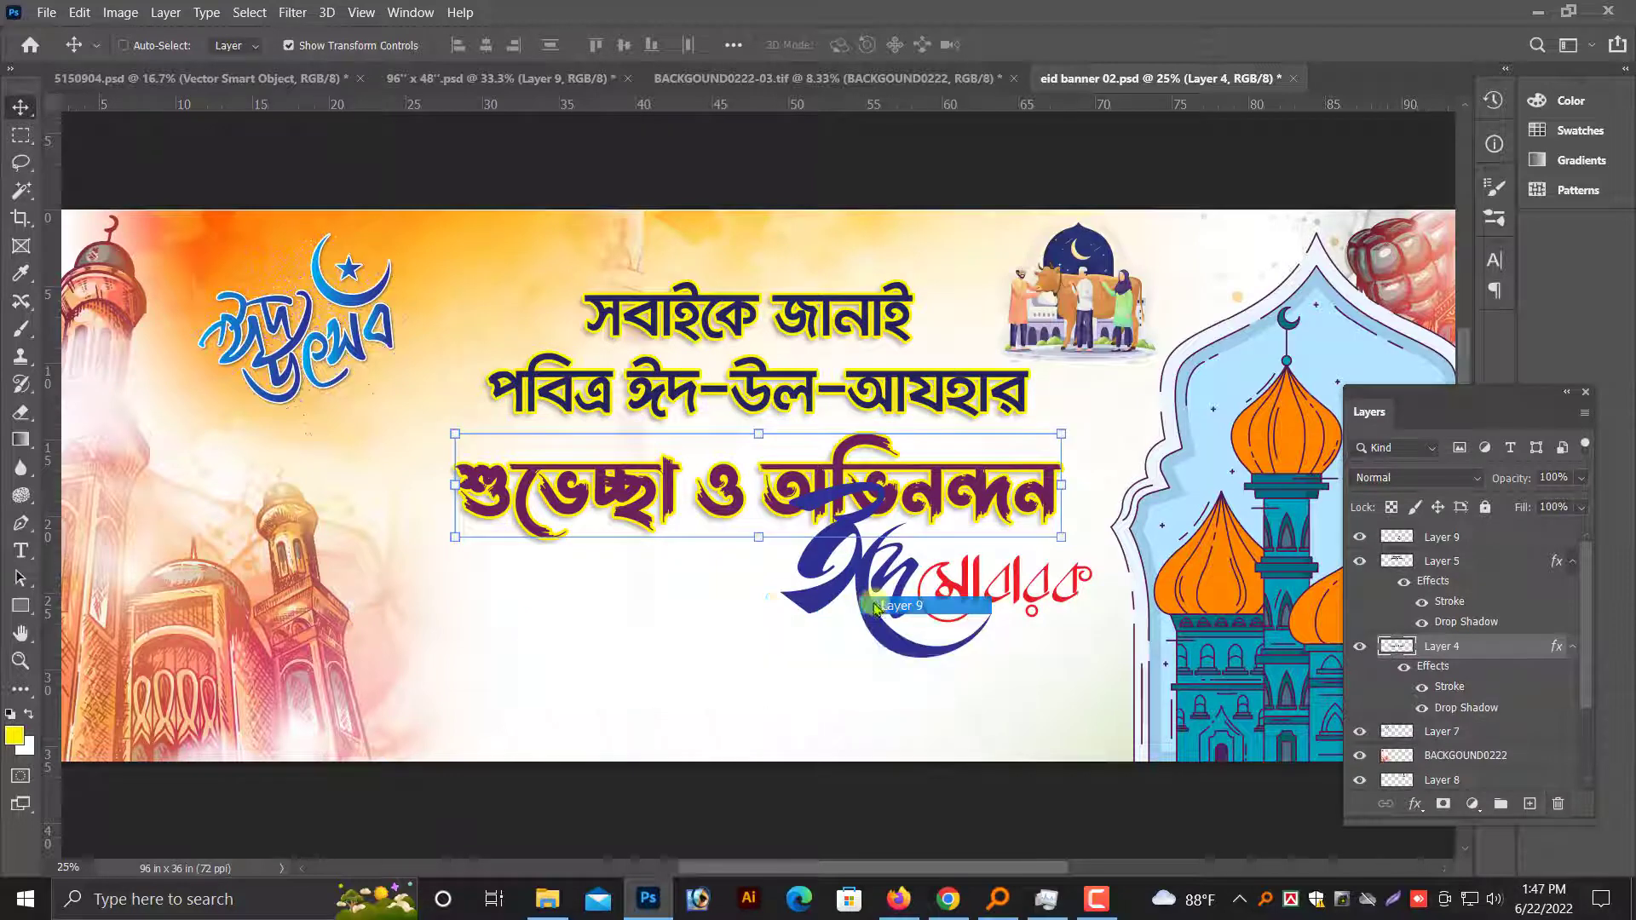
Position the new calligraphy under the greeting with the pasted blue style, then show 5150904.psd.
drag(860, 601, 731, 718)
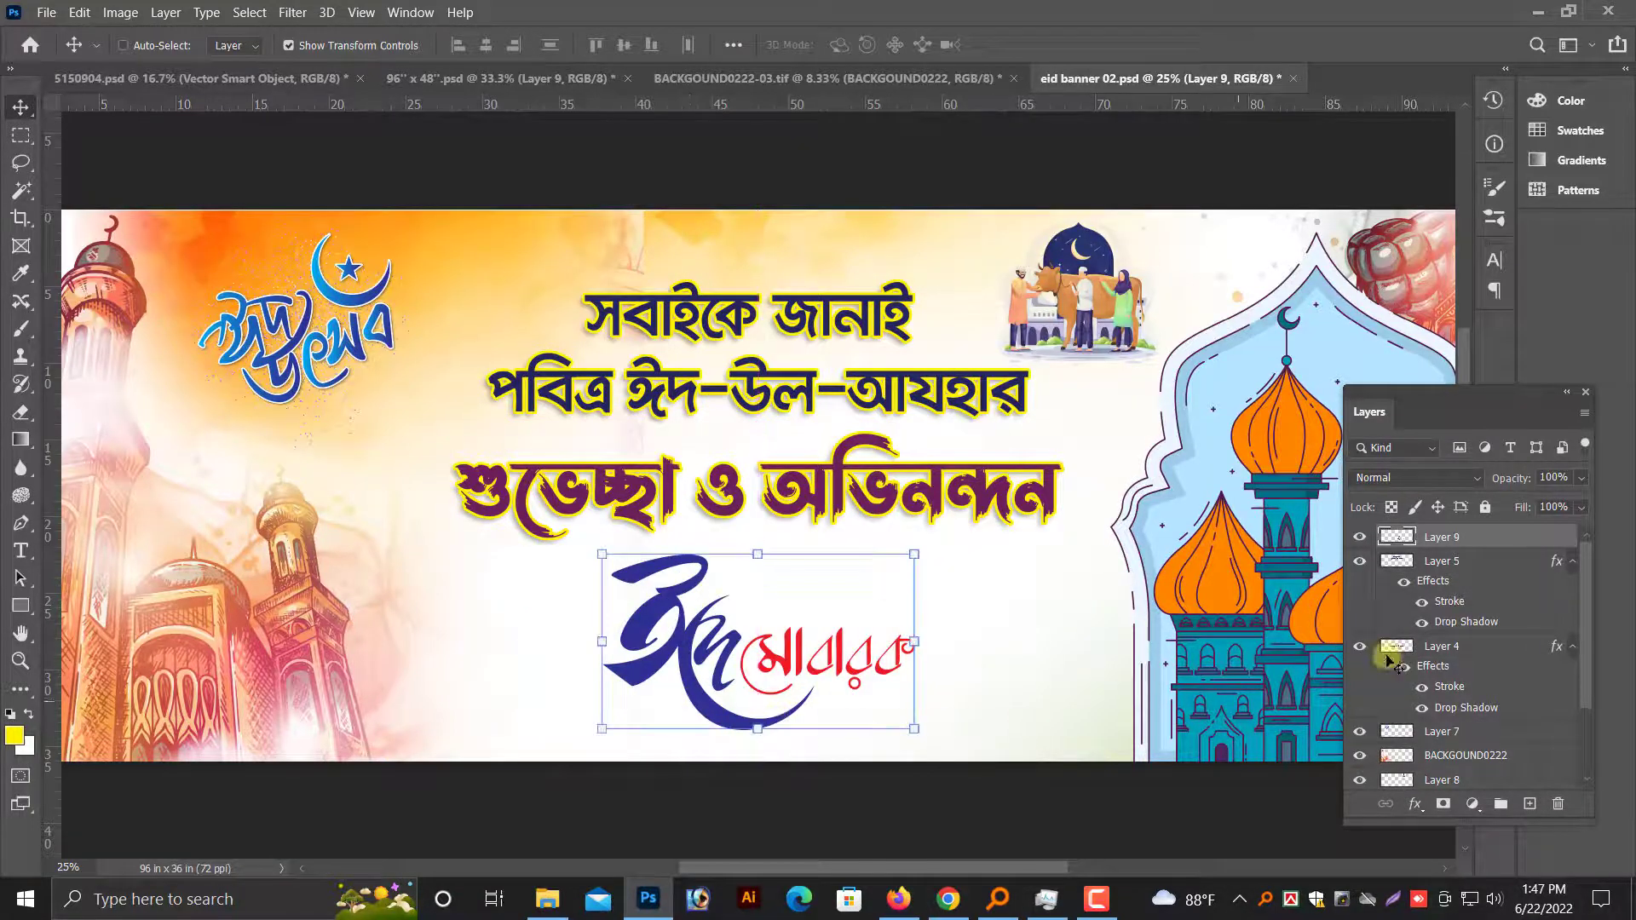
right_click(1453, 550)
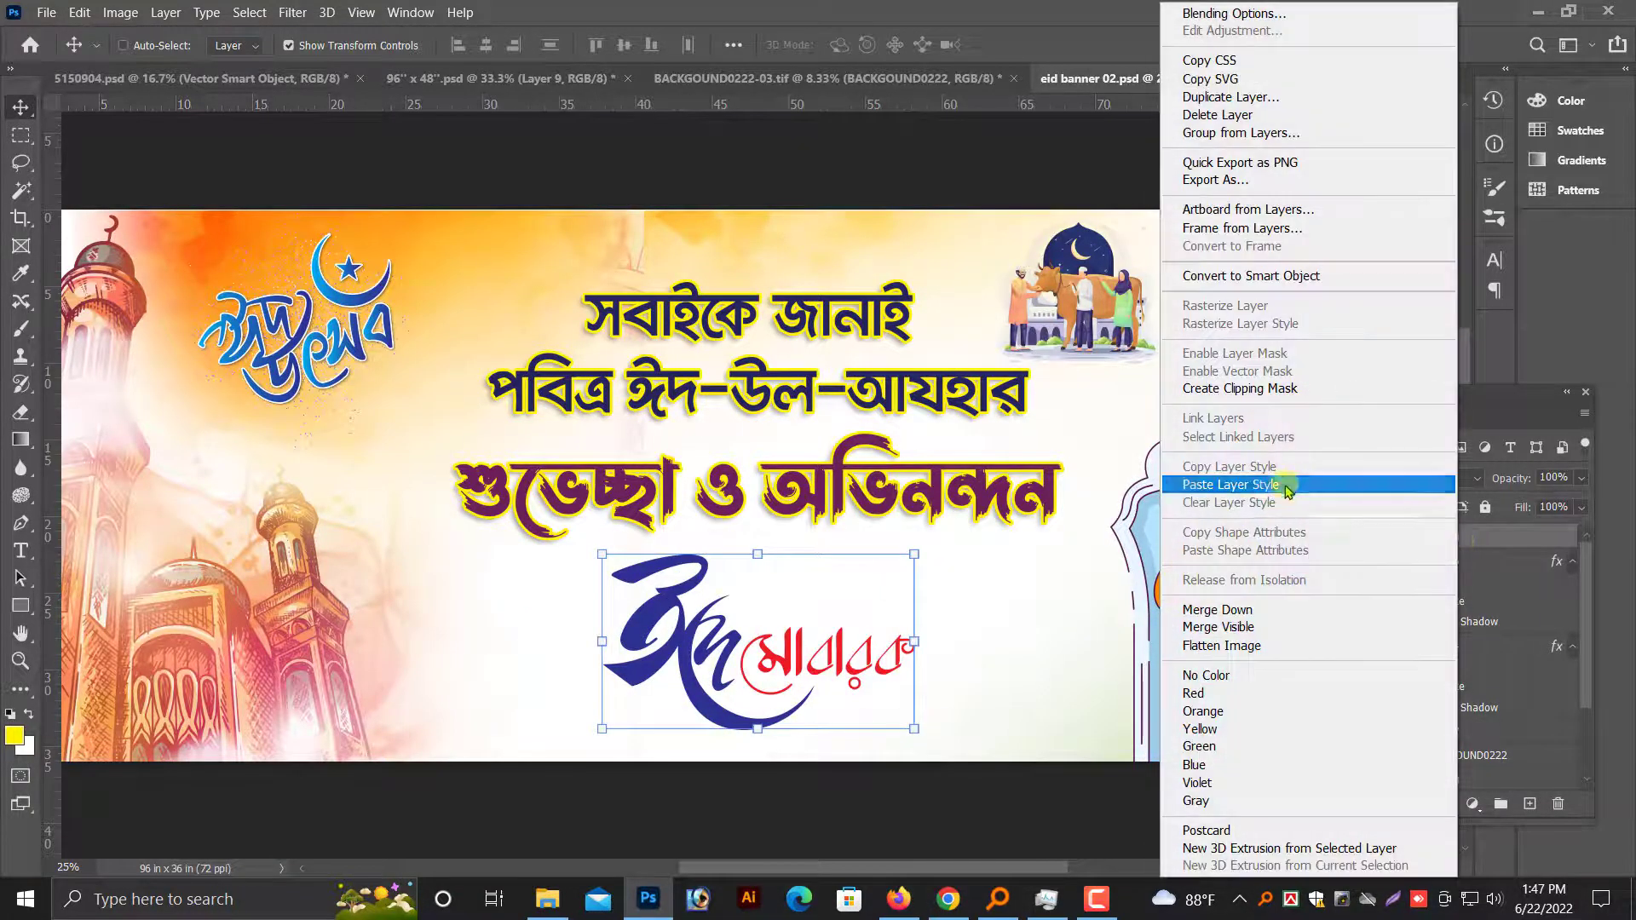
drag(687, 657, 682, 663)
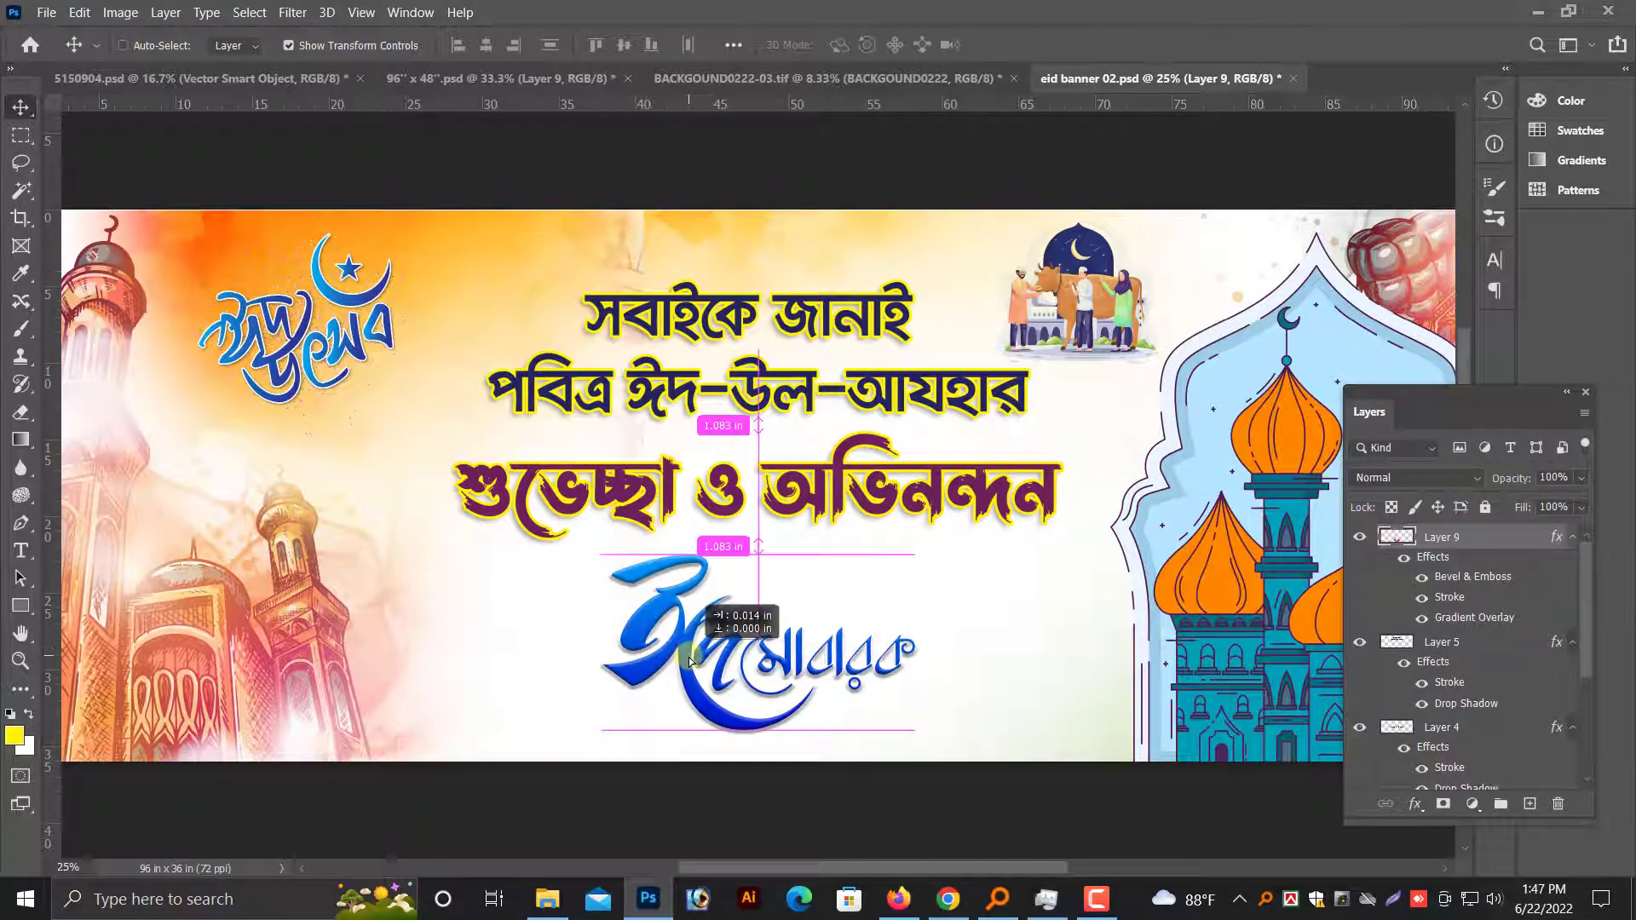
key(ctrl+minus)
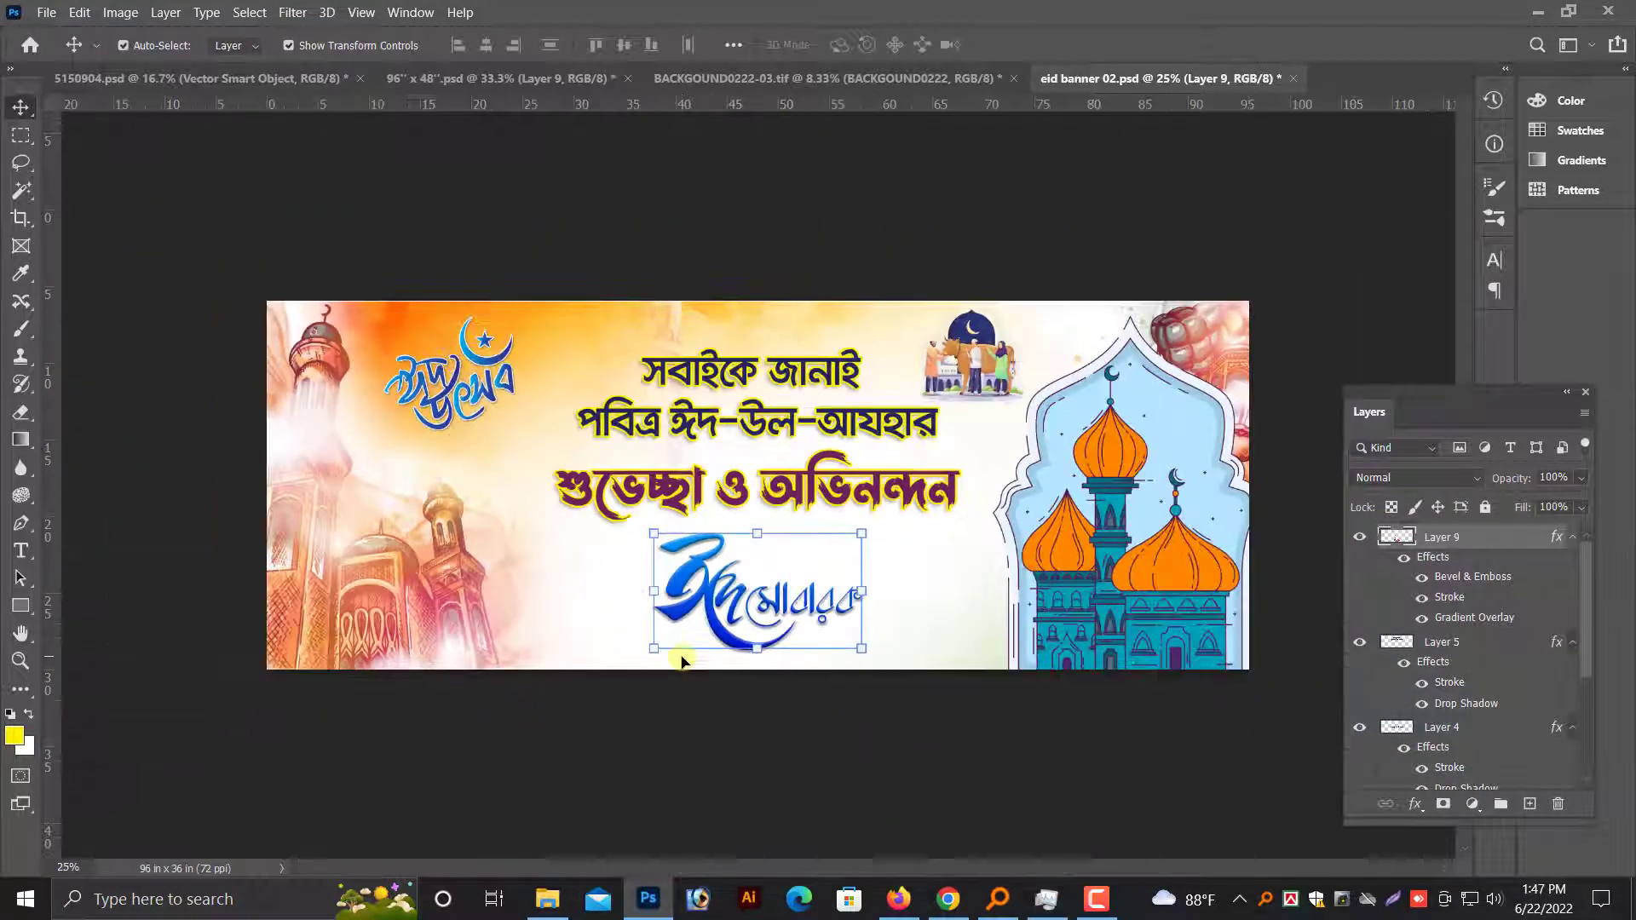
click(249, 77)
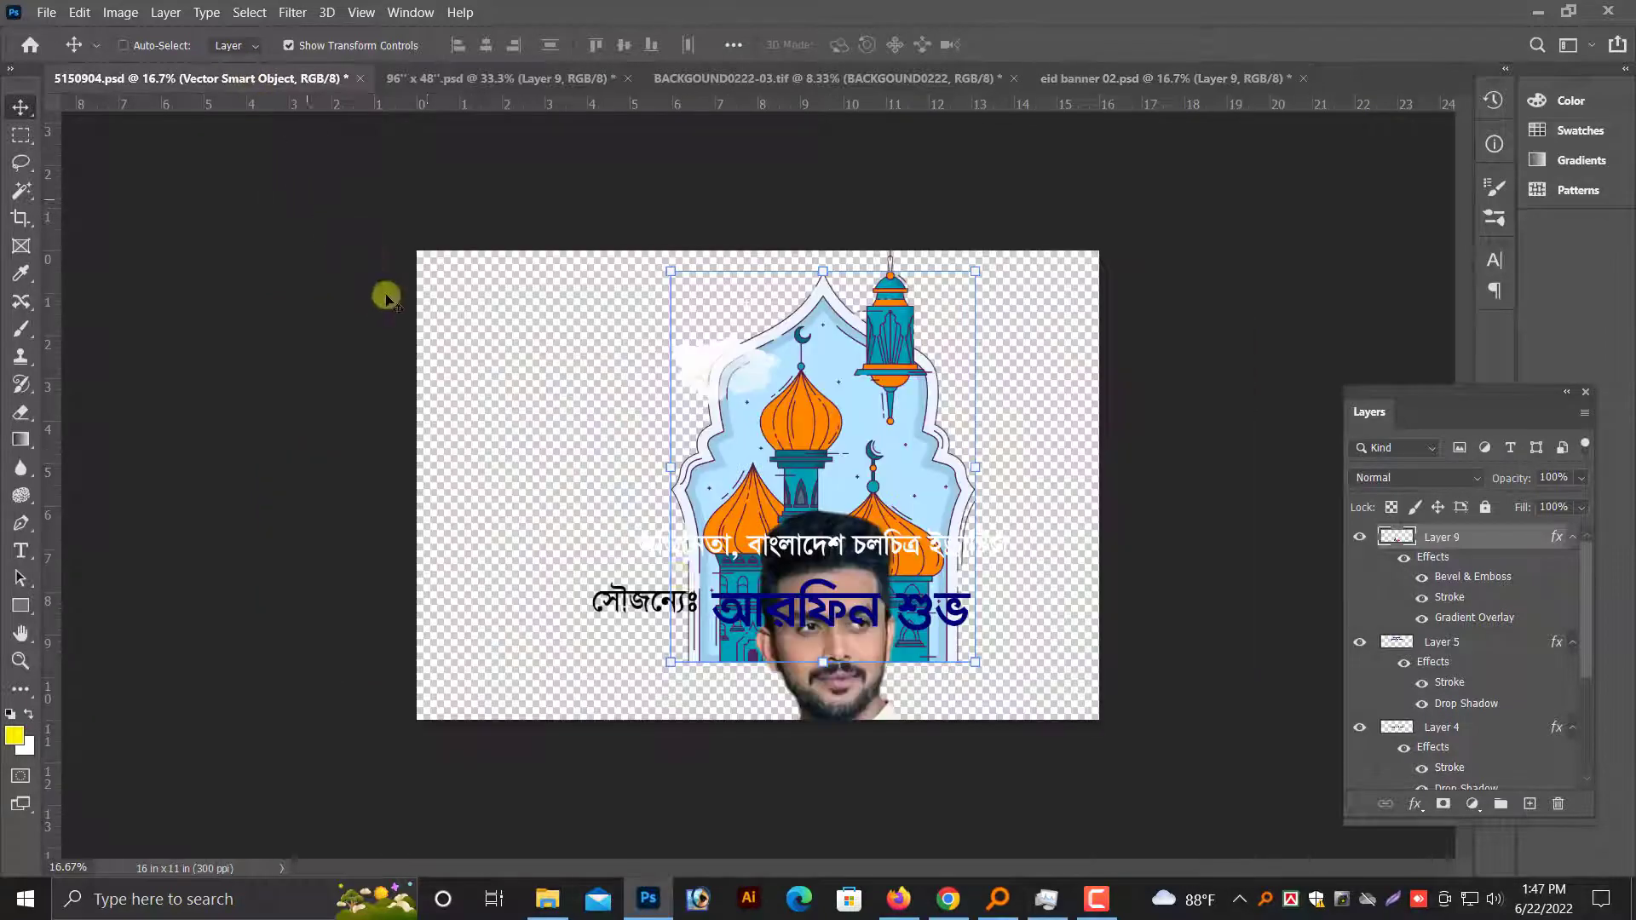
Select the hanging lantern artwork on its own in 5150904.psd.
right_click(889, 326)
click(922, 334)
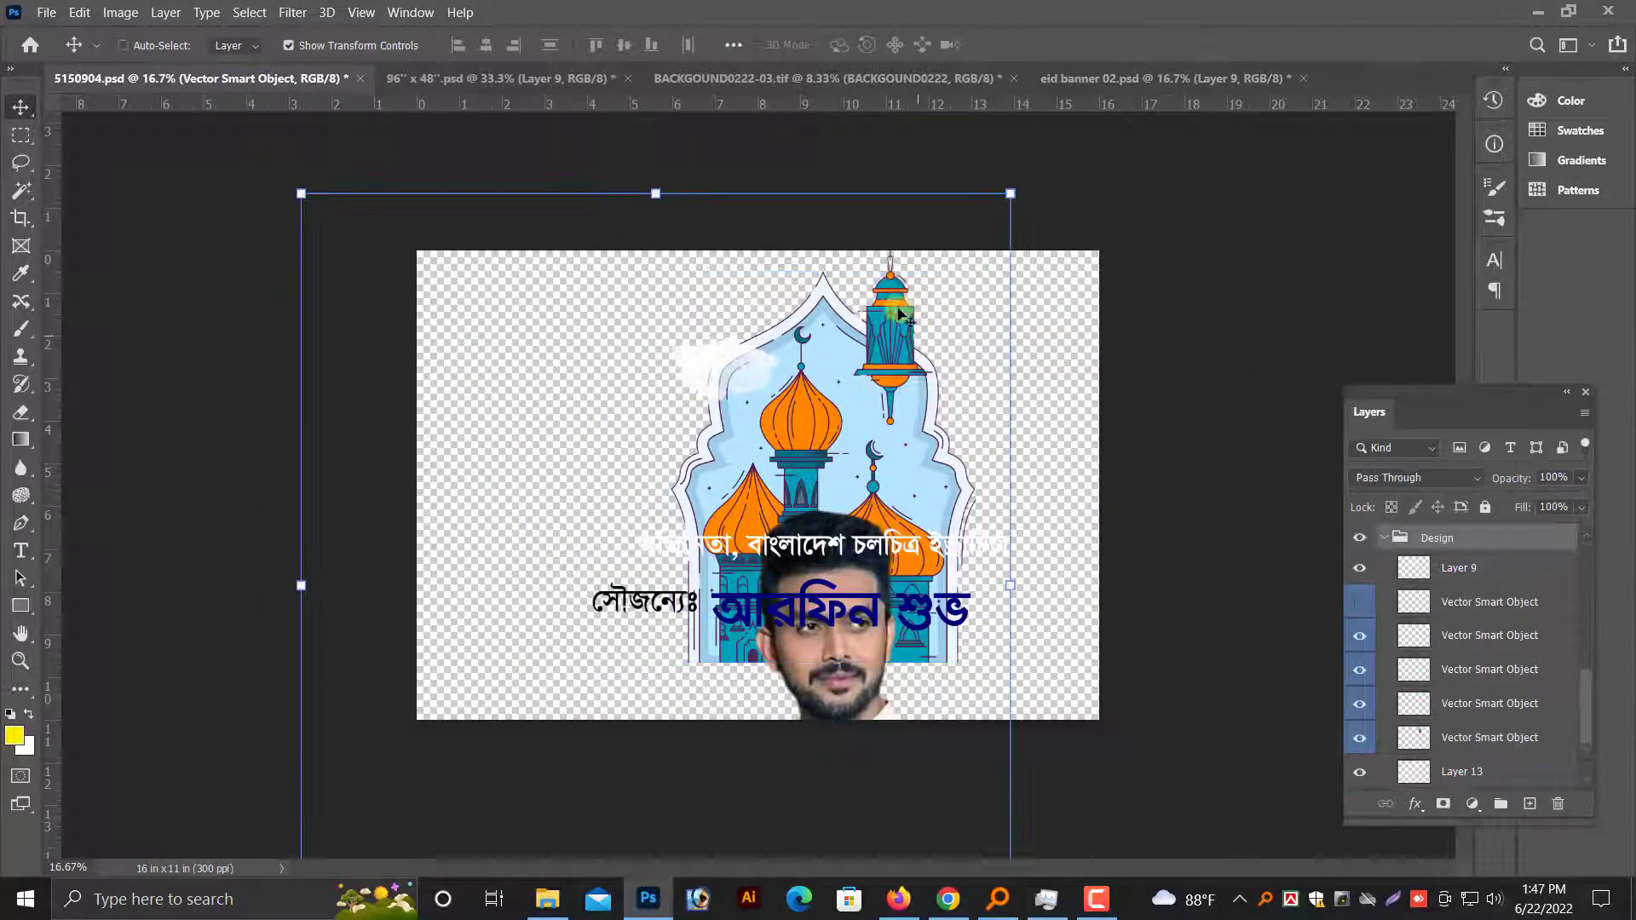
right_click(892, 299)
click(925, 307)
right_click(893, 300)
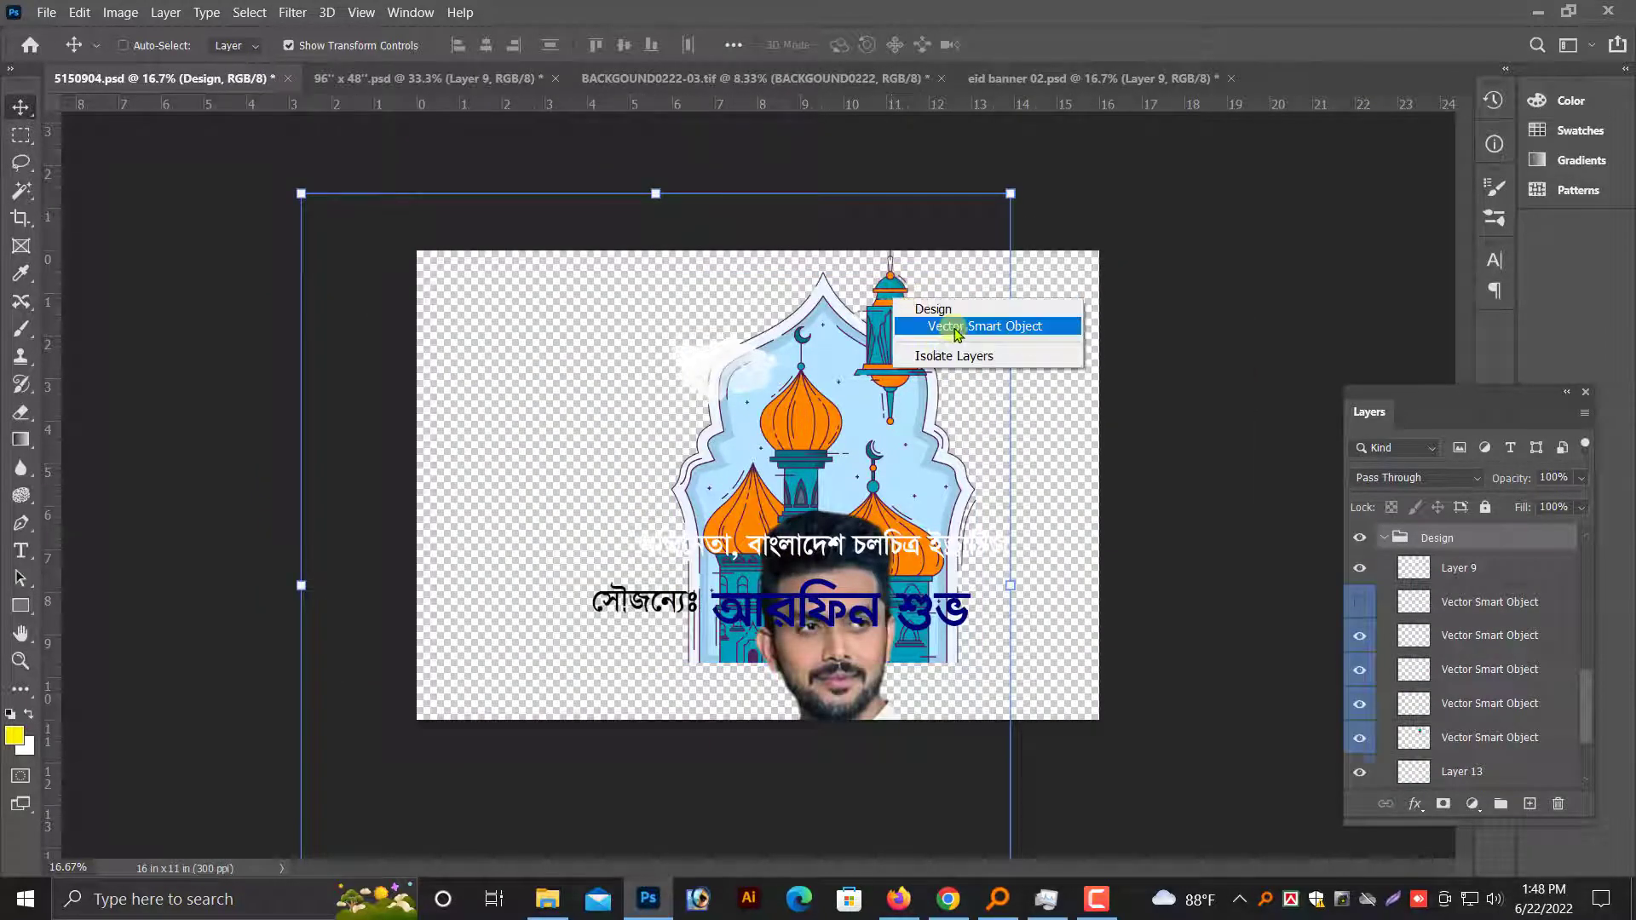
click(899, 325)
Bring the lantern into the banner at about 77.5% size near the top right.
mouse_move(893, 320)
mouse_down()
mouse_move(1094, 200)
mouse_move(1052, 383)
mouse_move(1177, 401)
mouse_move(1240, 294)
mouse_up()
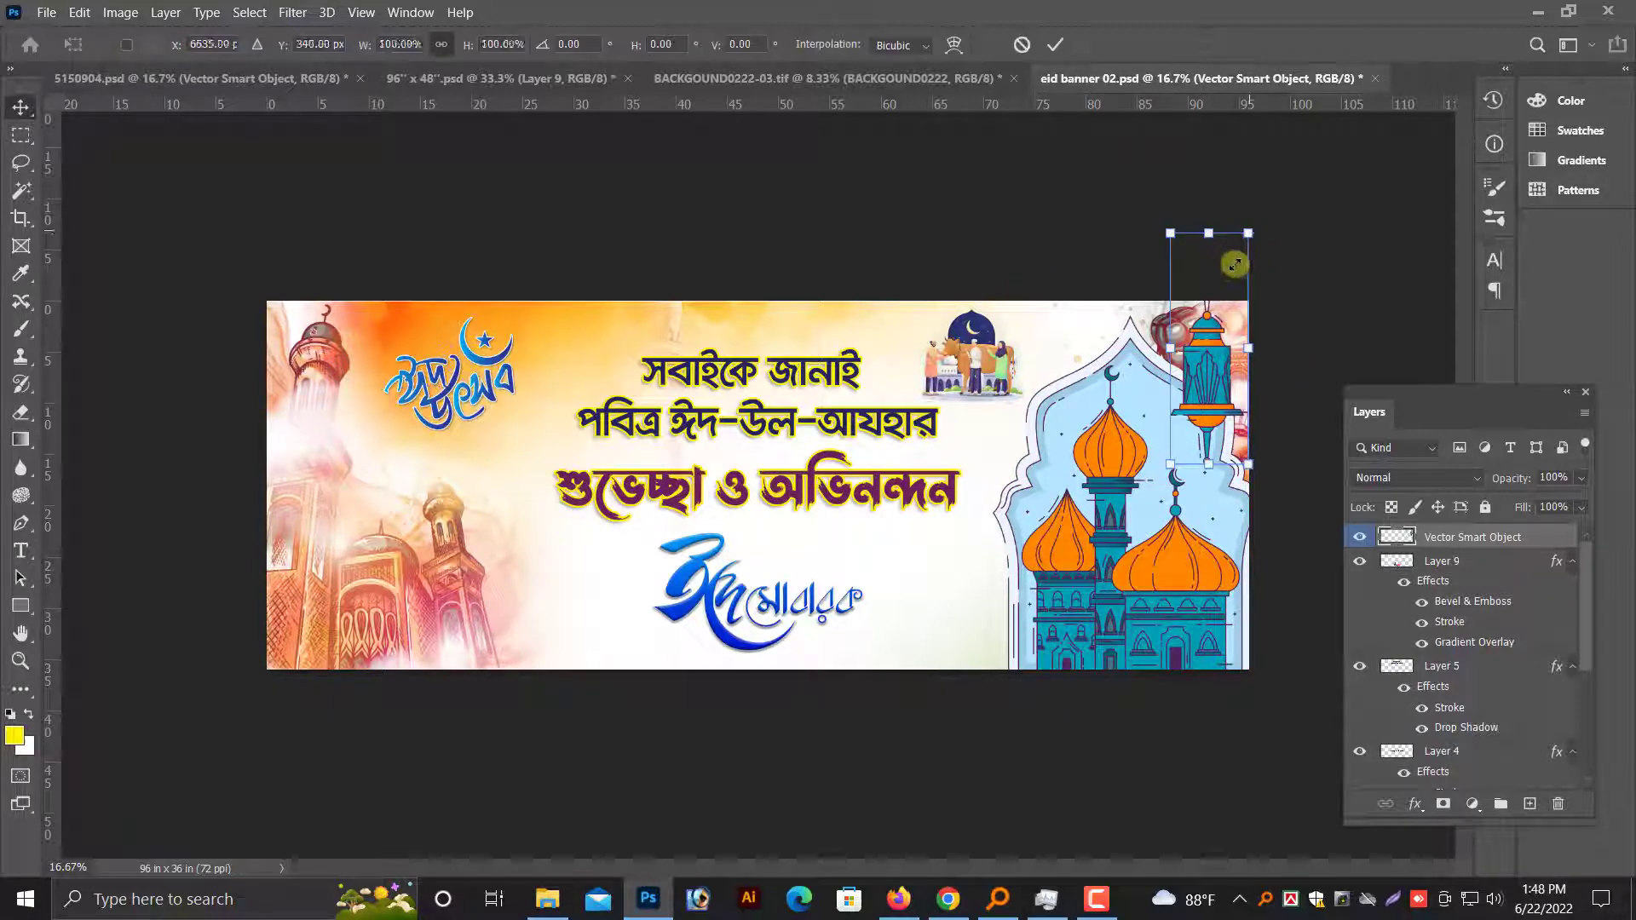
drag(1248, 232, 1230, 285)
drag(1199, 397, 1199, 393)
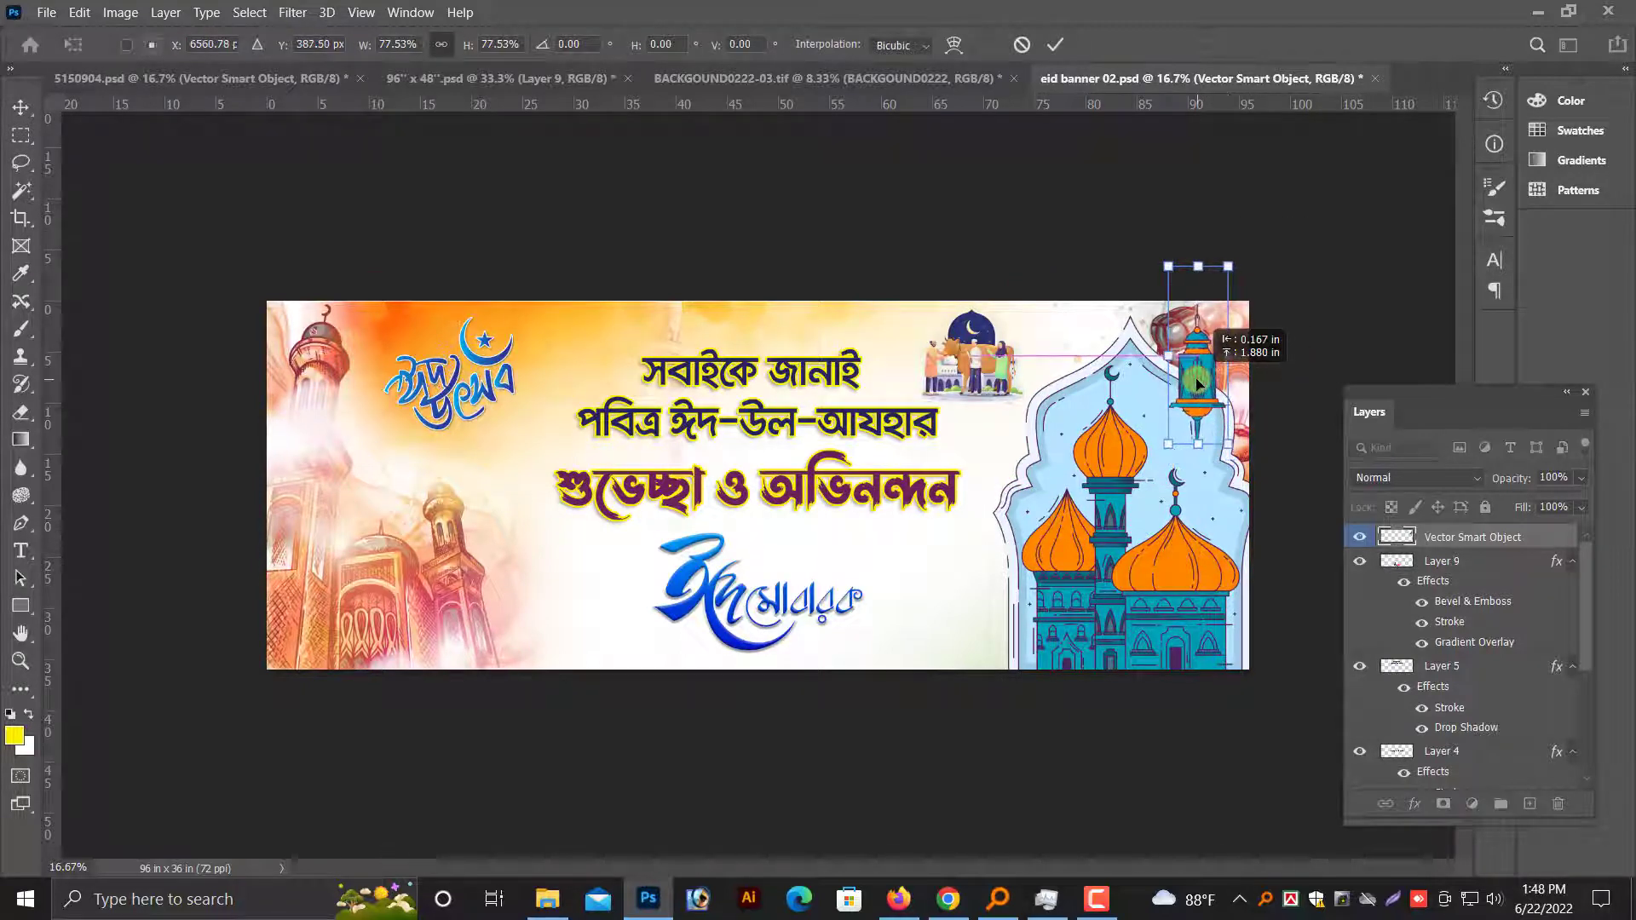
key(Return)
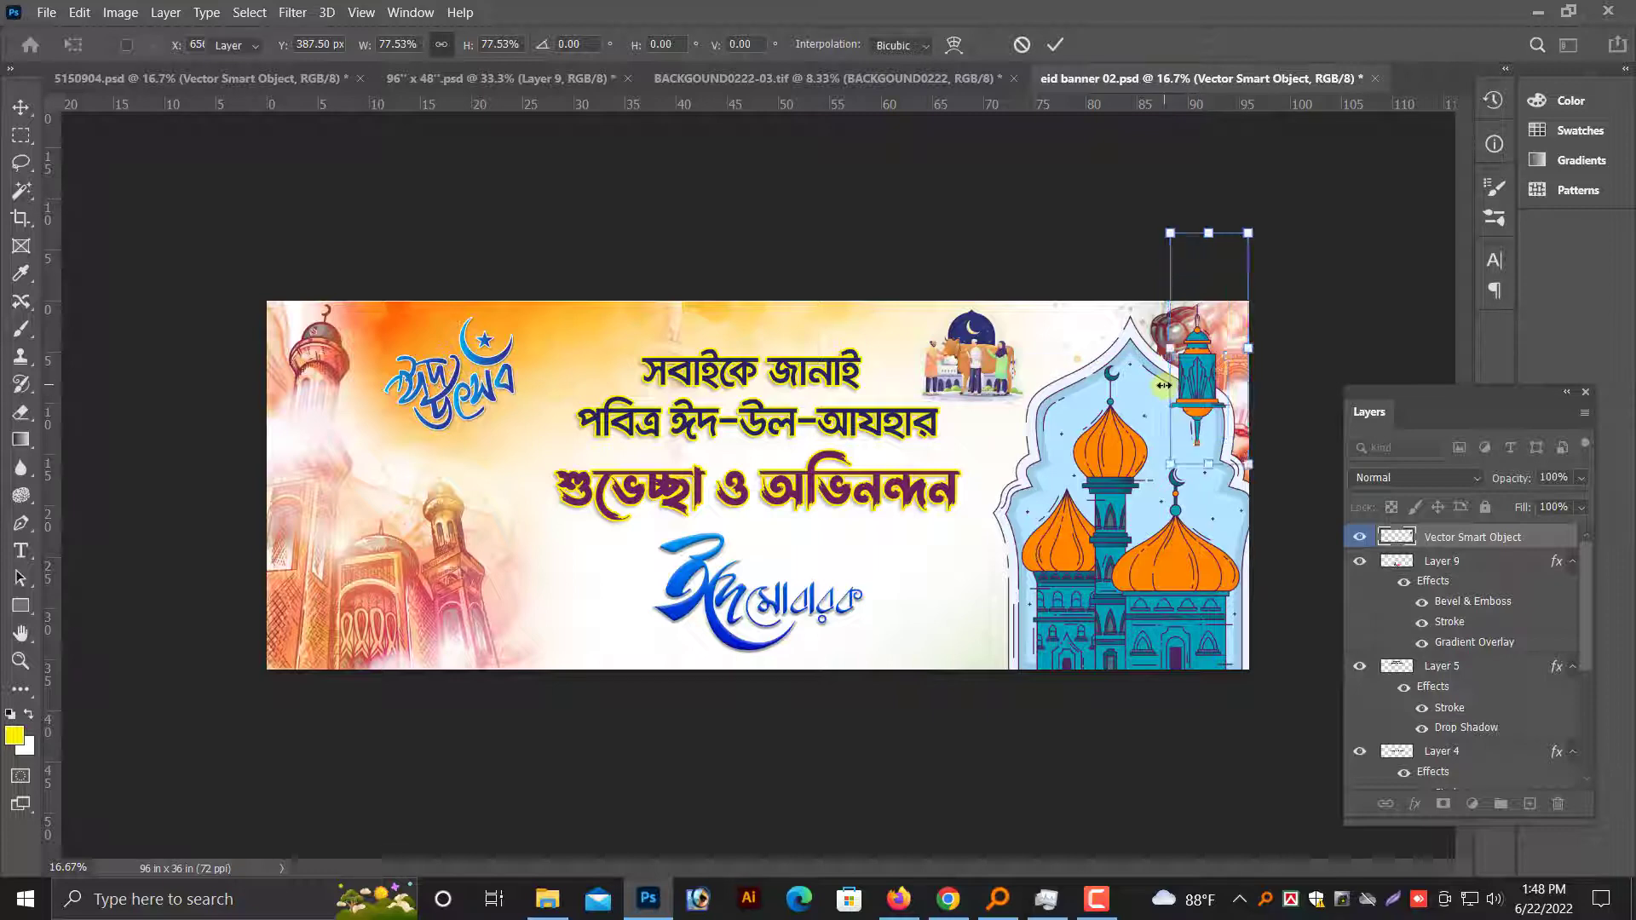
Shift the mosque illustration right, nudge the lantern up, and save the banner.
right_click(1112, 556)
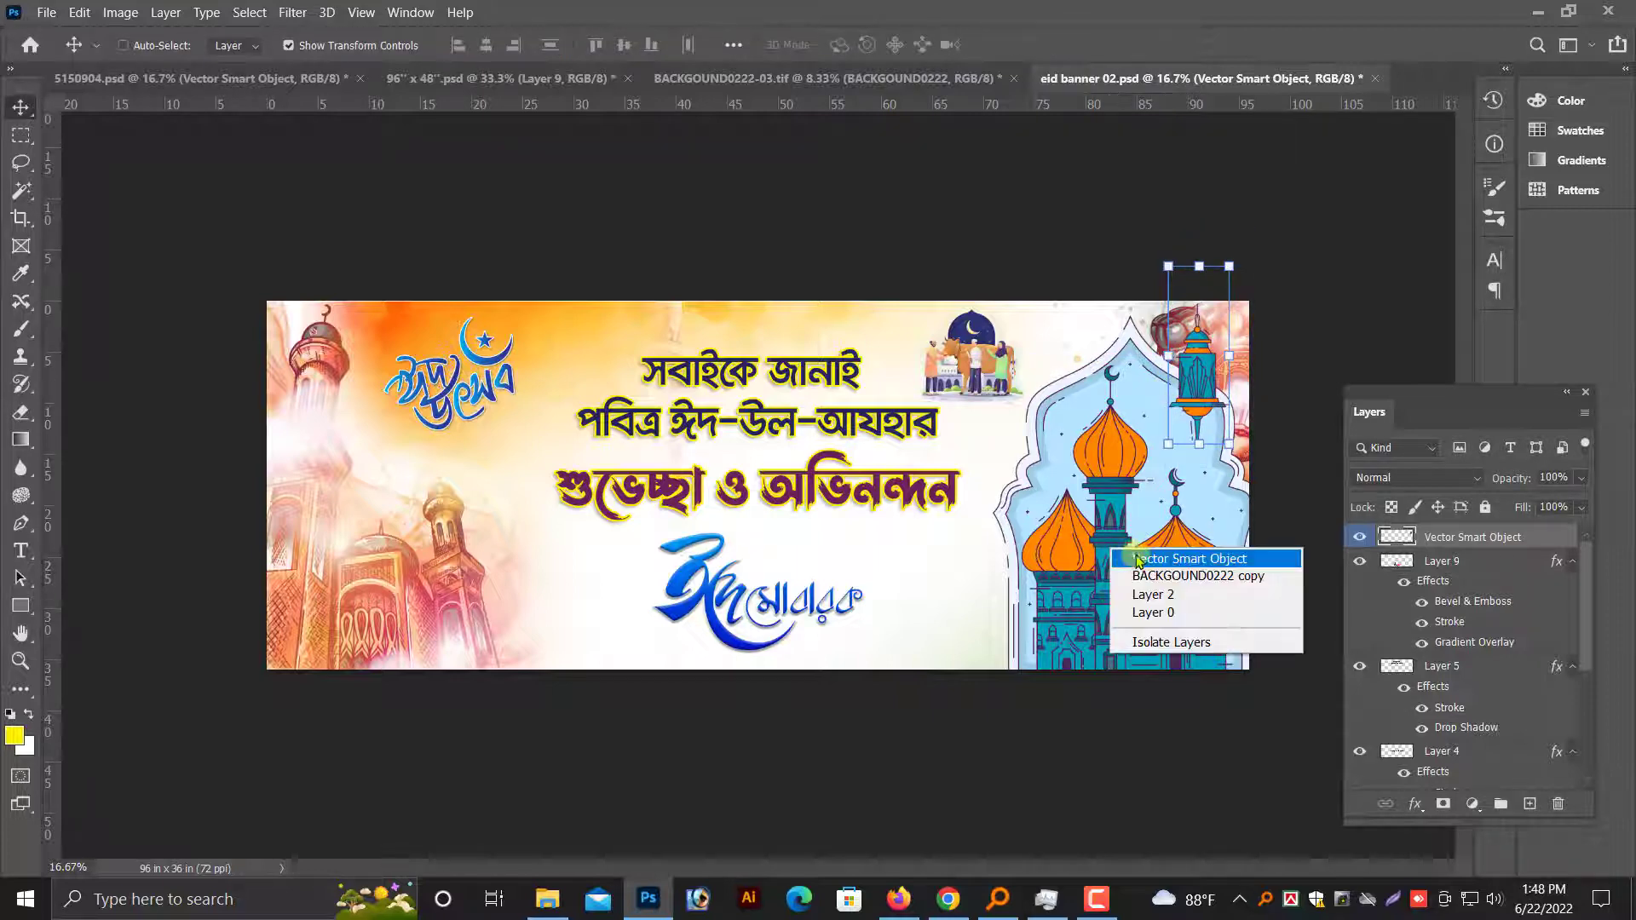
click(1118, 562)
key(shift+Right)
key(shift+Right)
key(shift+Right)
key(shift+Right)
key(shift+Right)
key(shift+Right)
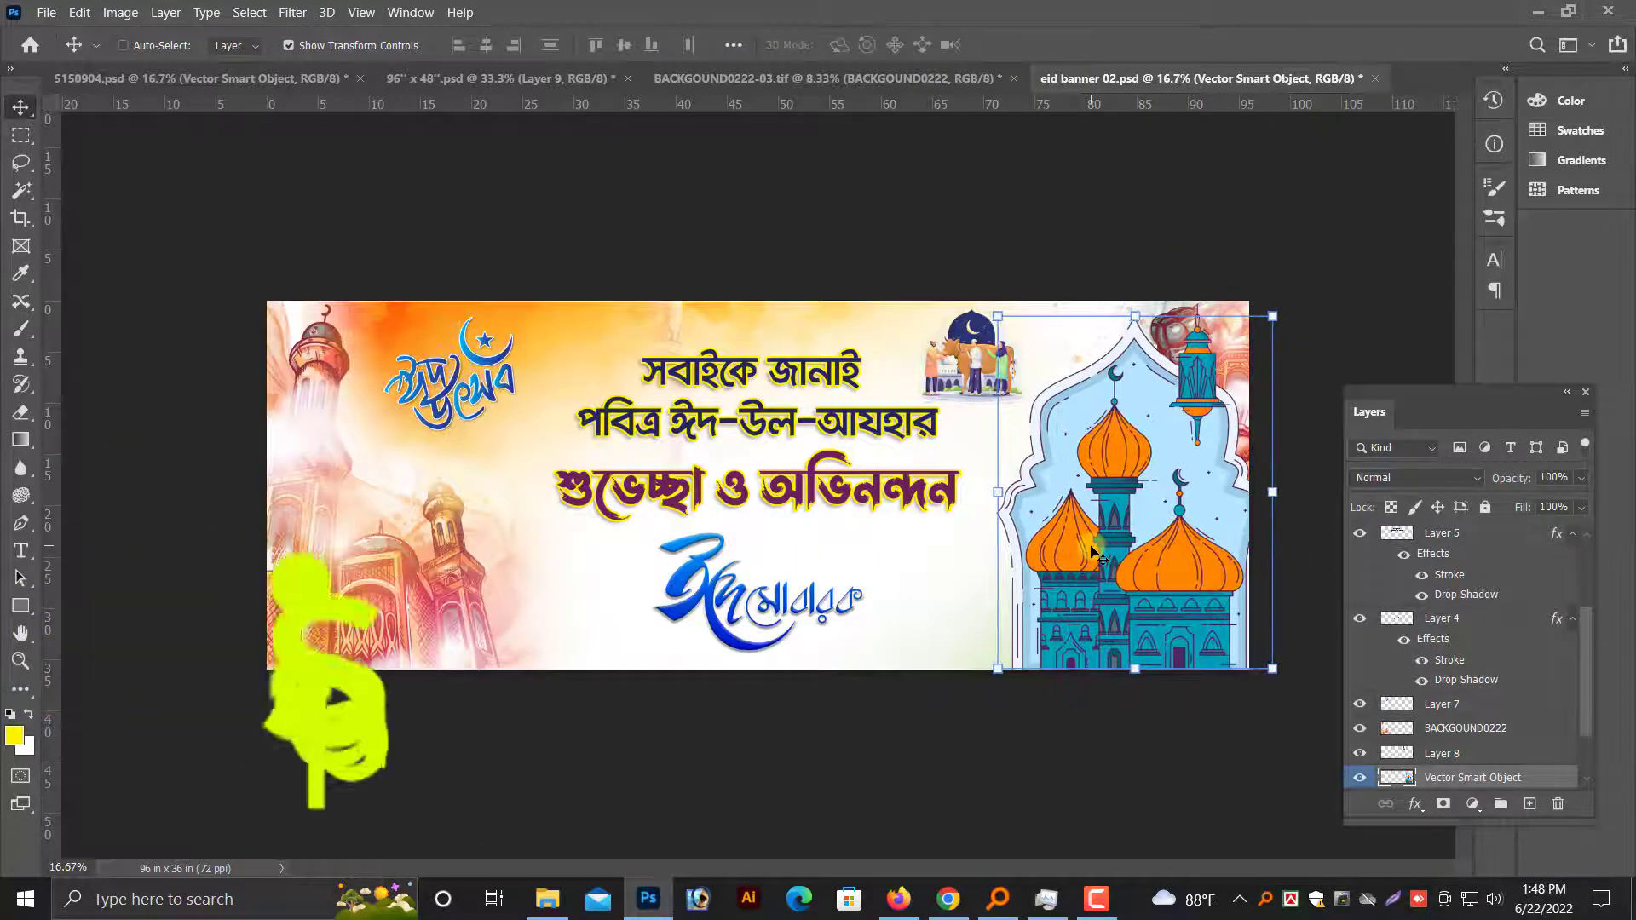
key(shift+Right)
key(shift+Right)
key(shift+Right)
key(shift+Right)
key(shift+Right)
key(shift+Right)
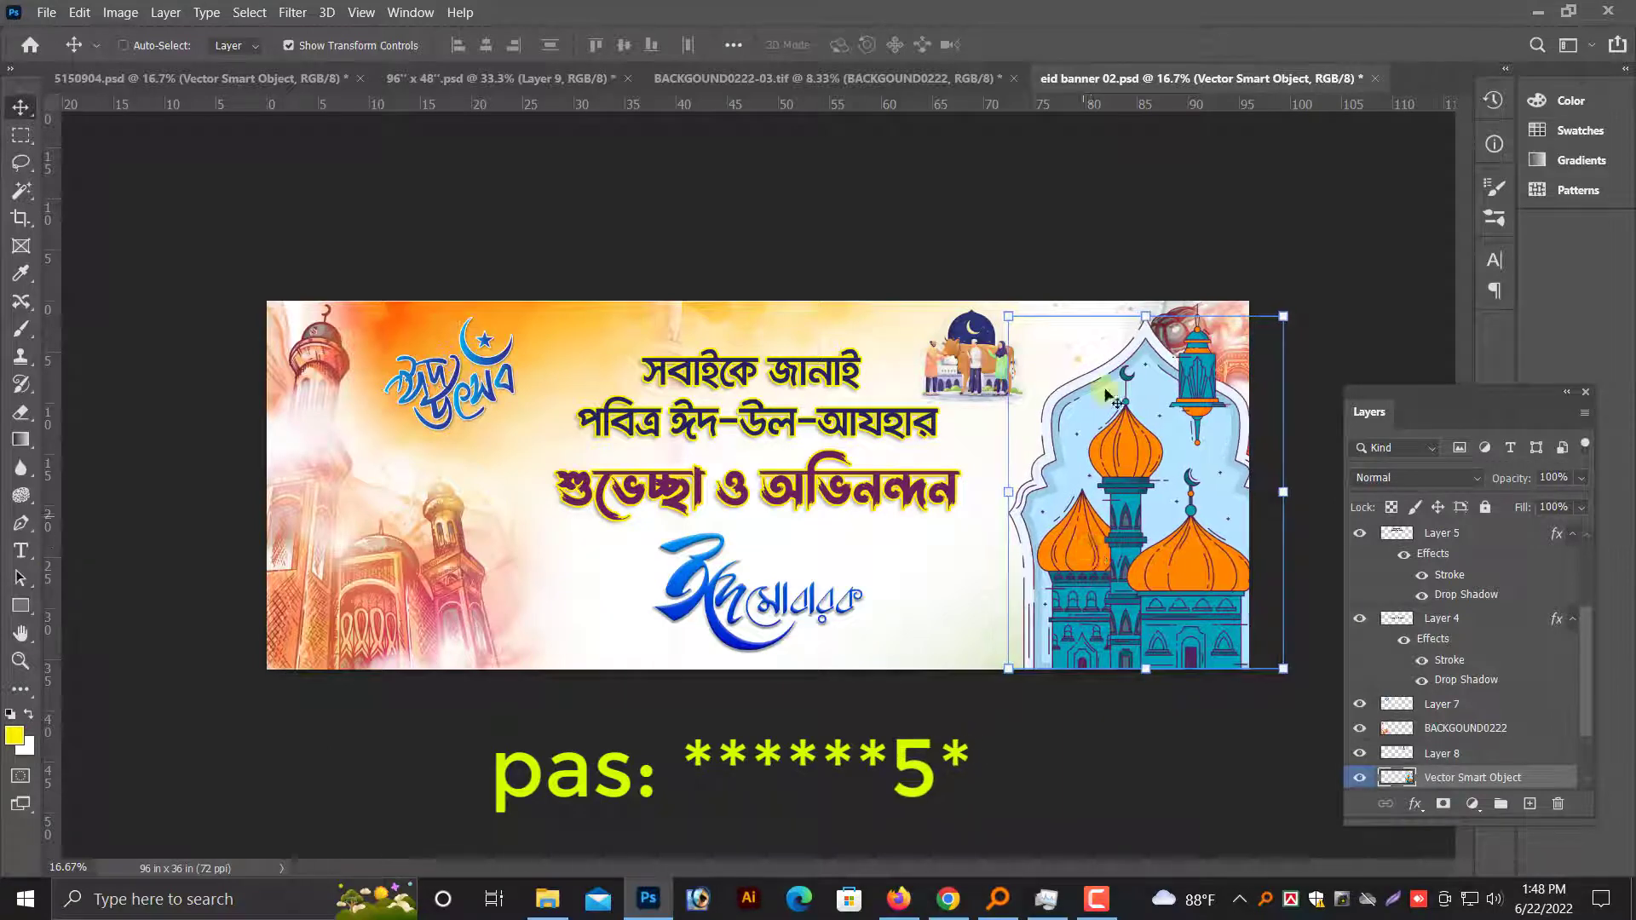
right_click(1194, 381)
click(1210, 394)
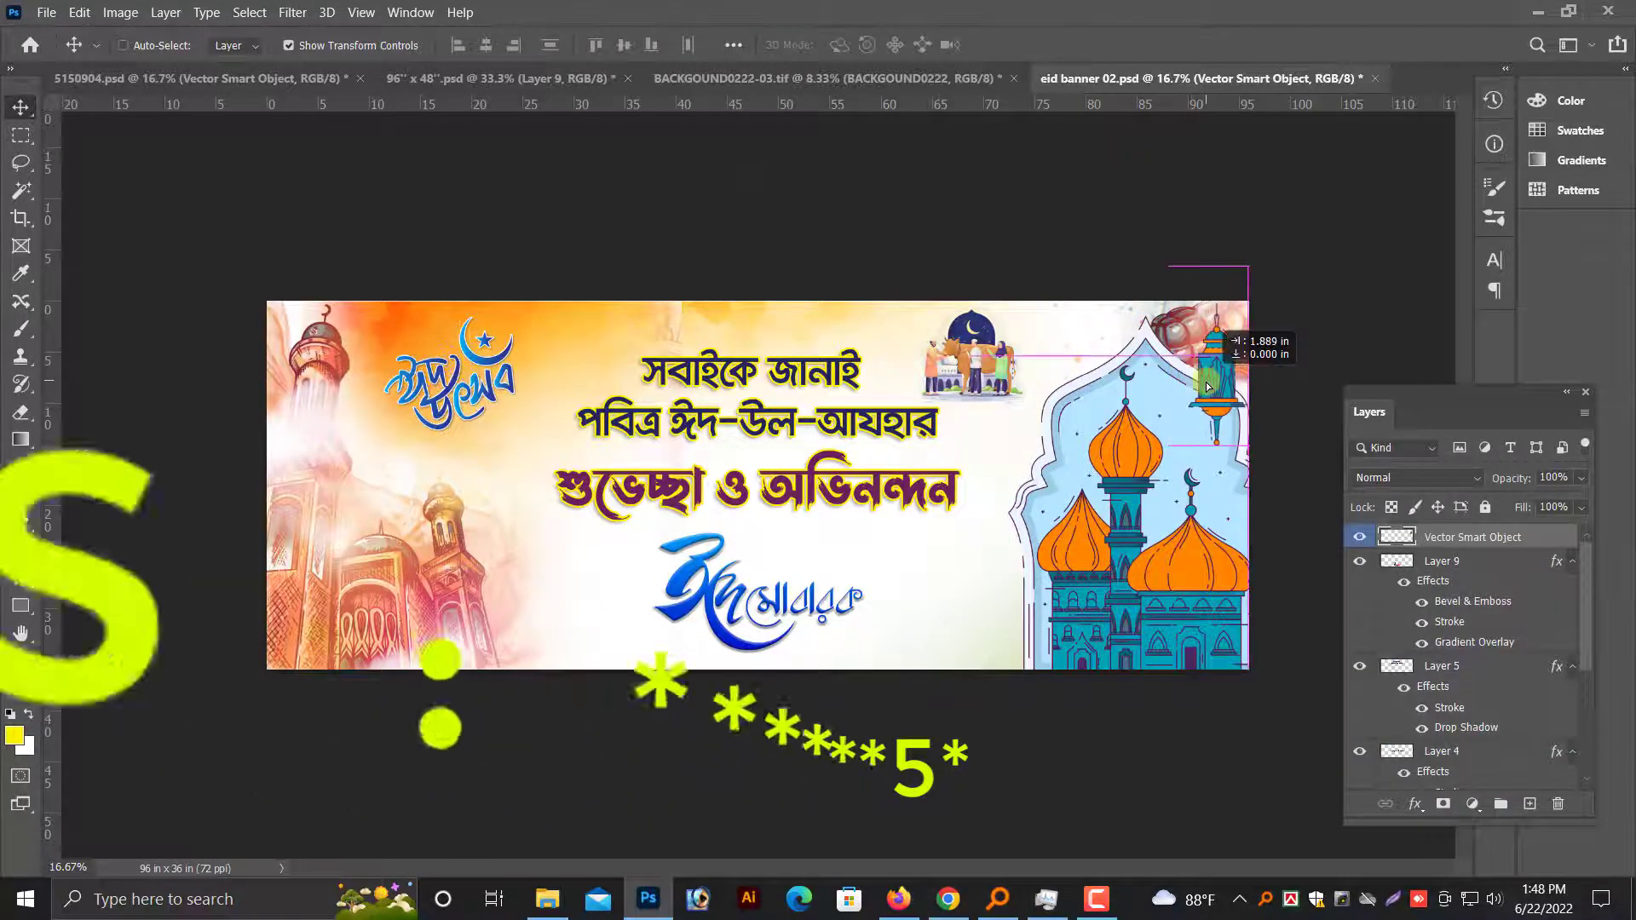
key(shift+Up)
key(shift+Up)
key(shift+Up)
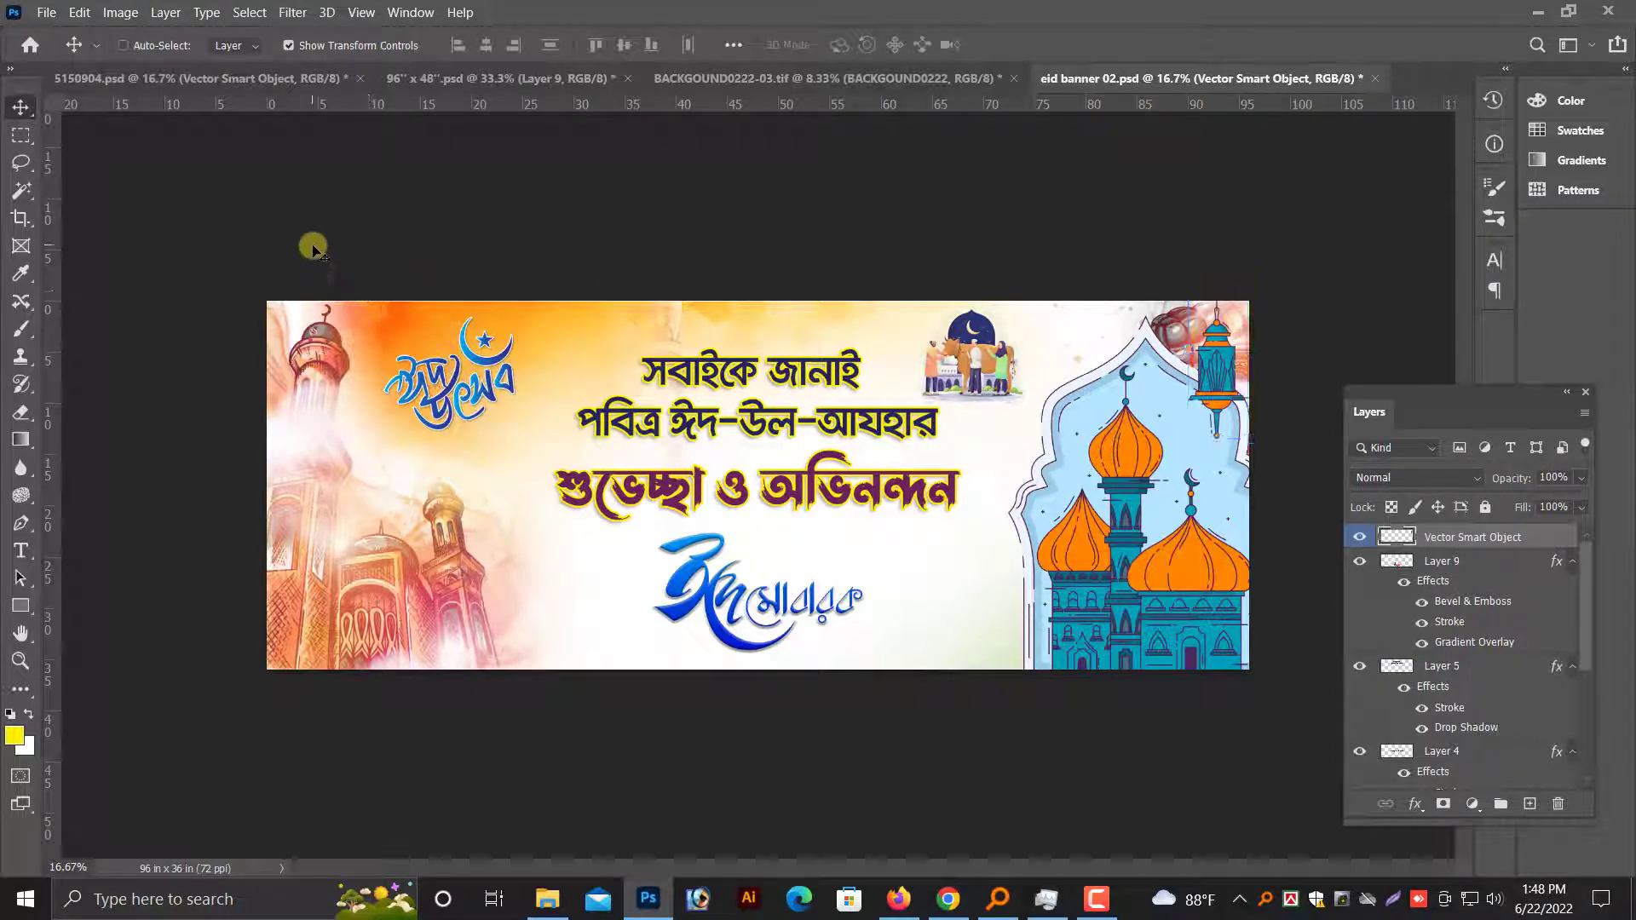
key(ctrl+s)
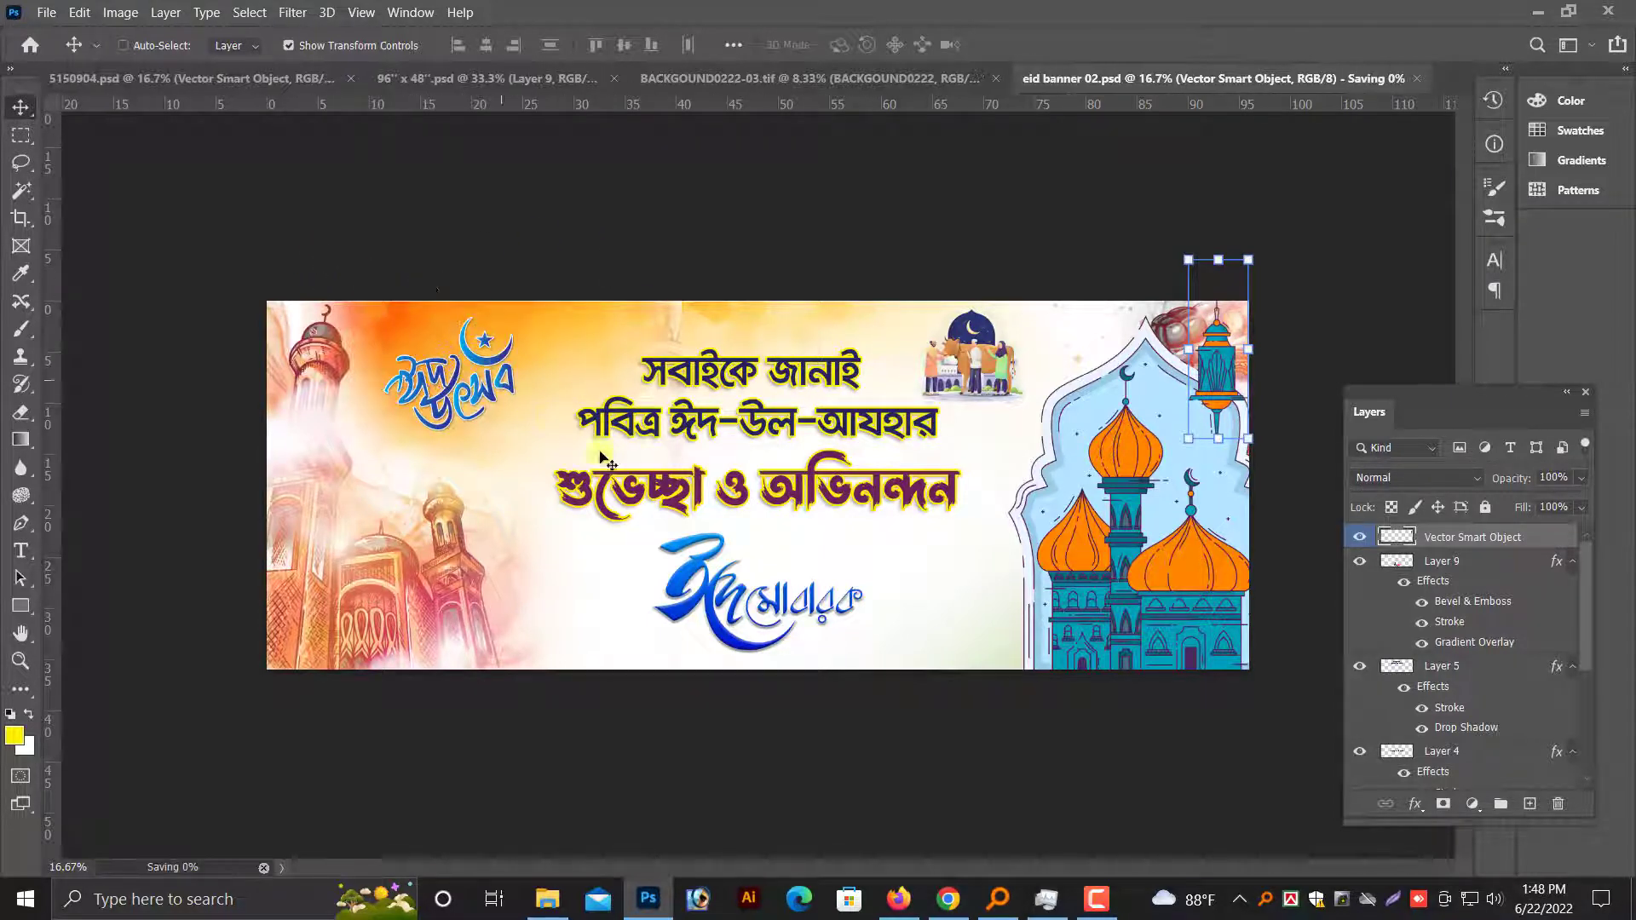
Nudge the two-line greeting text up and left and move the people illustration slightly up.
right_click(744, 372)
click(750, 374)
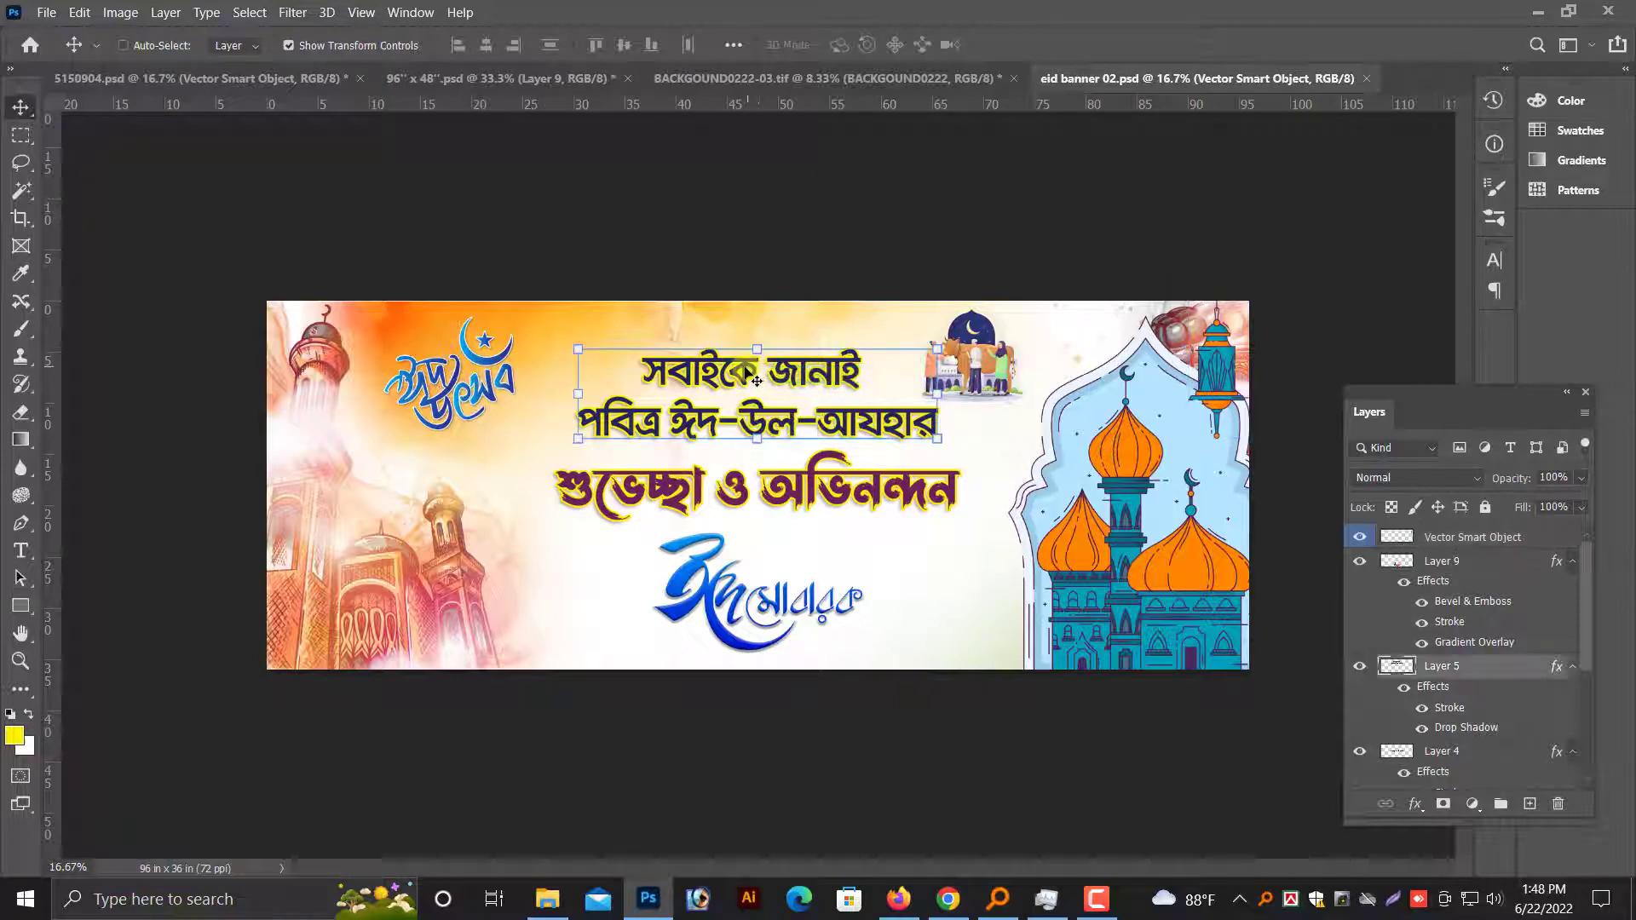
key(shift+Left)
key(shift+Left)
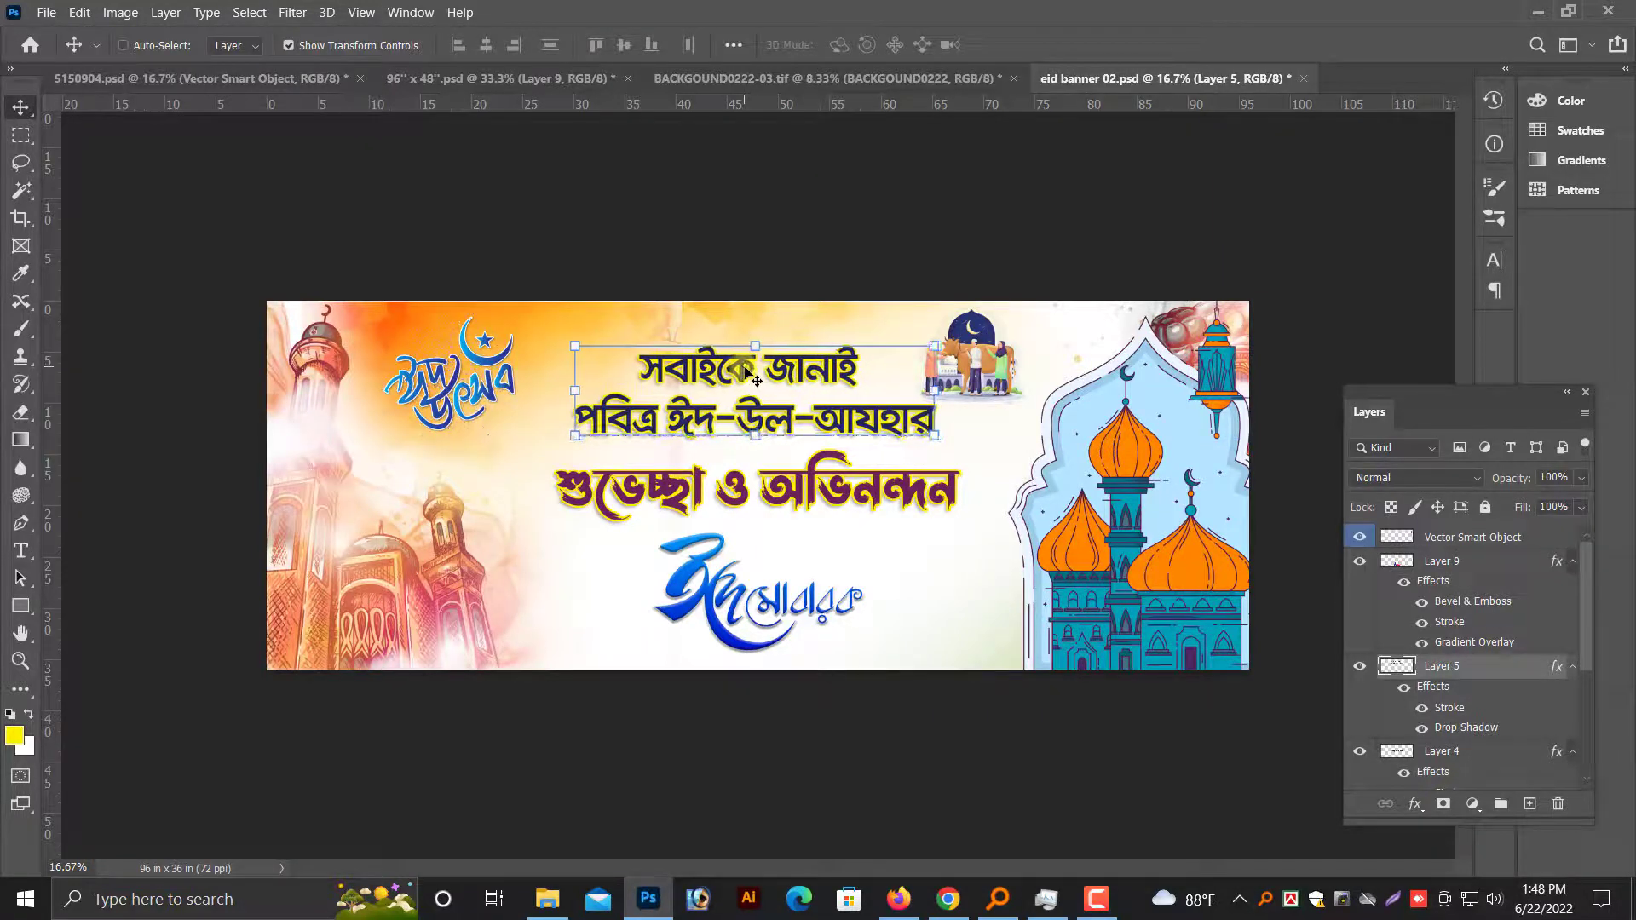
key(shift+Up)
right_click(984, 368)
click(1010, 374)
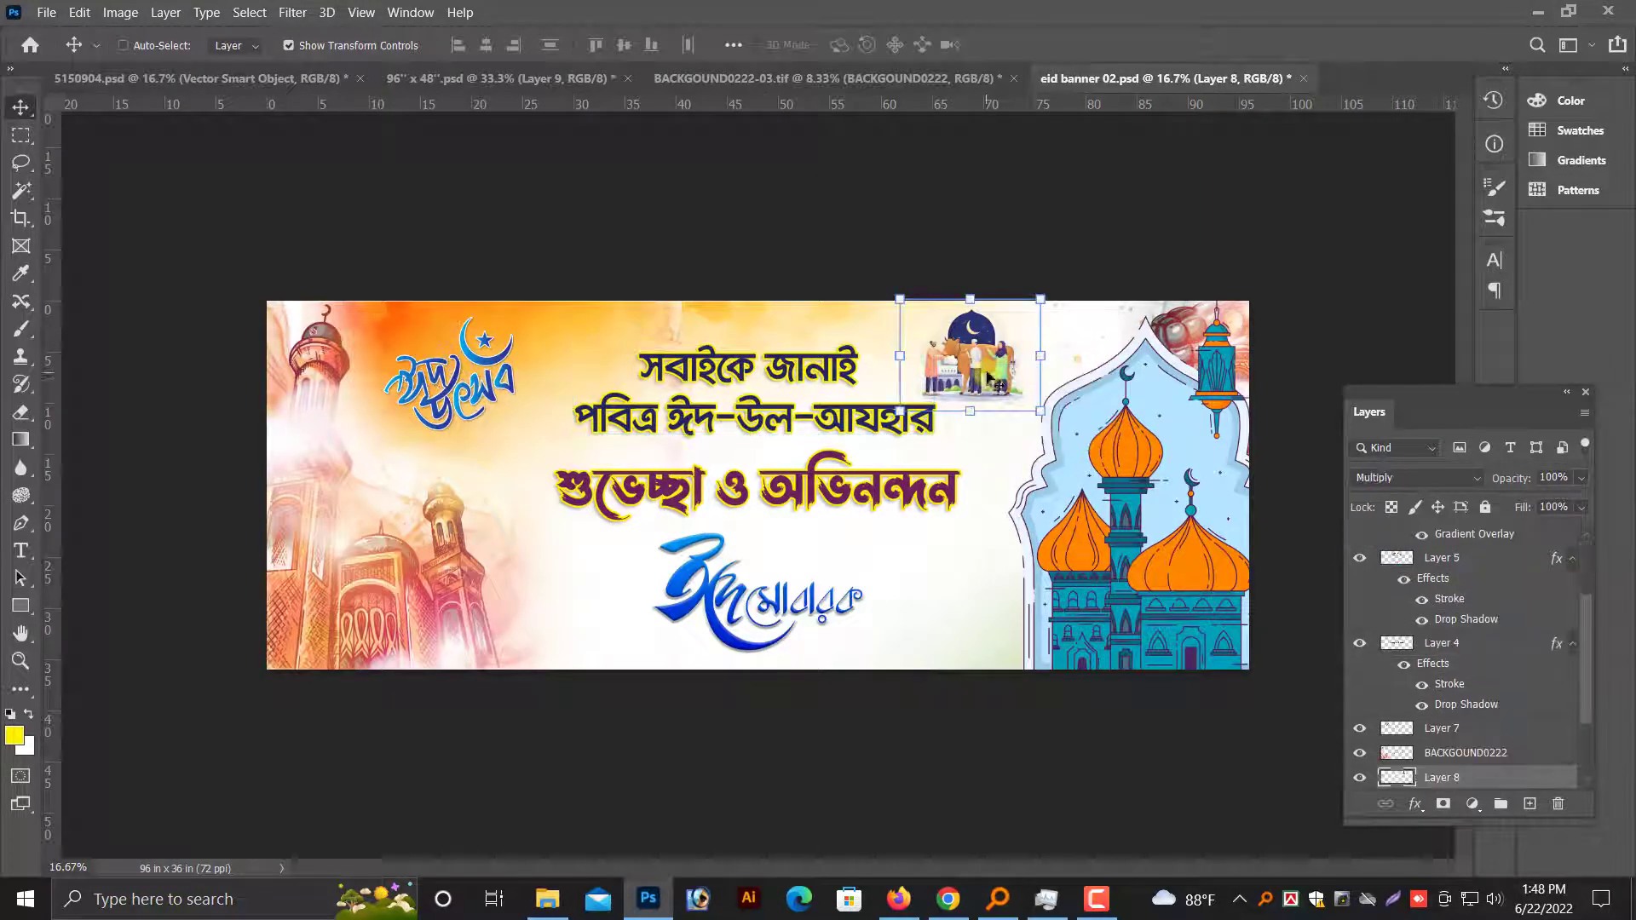
drag(993, 394, 999, 385)
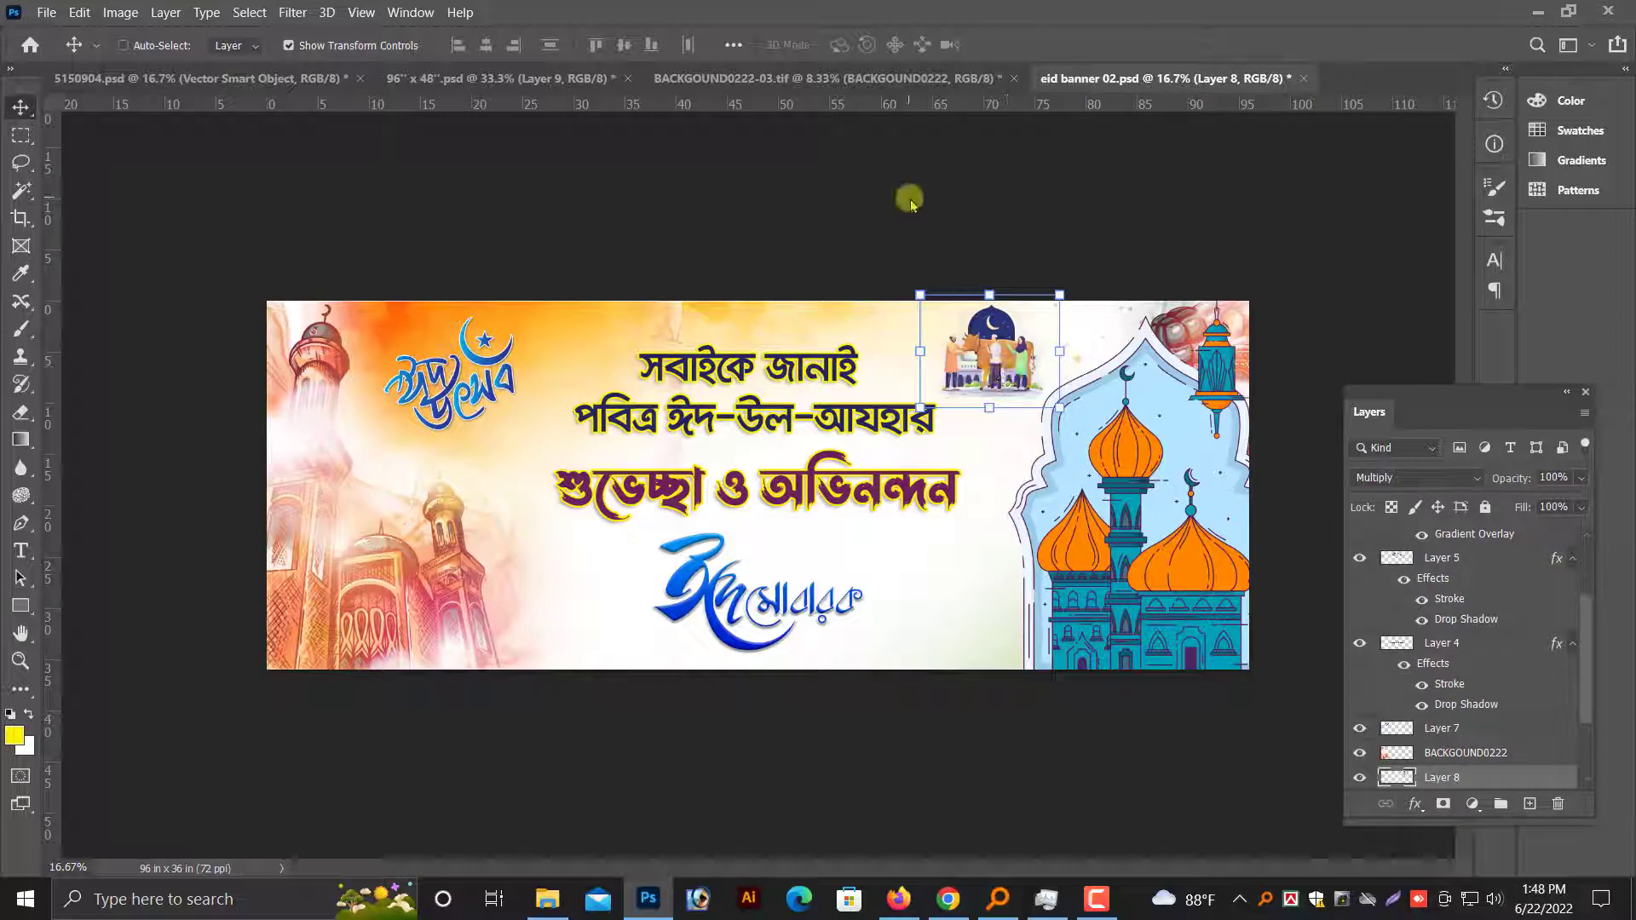
Save eid banner 02 and flatten it into a single Background layer.
key(ctrl+s)
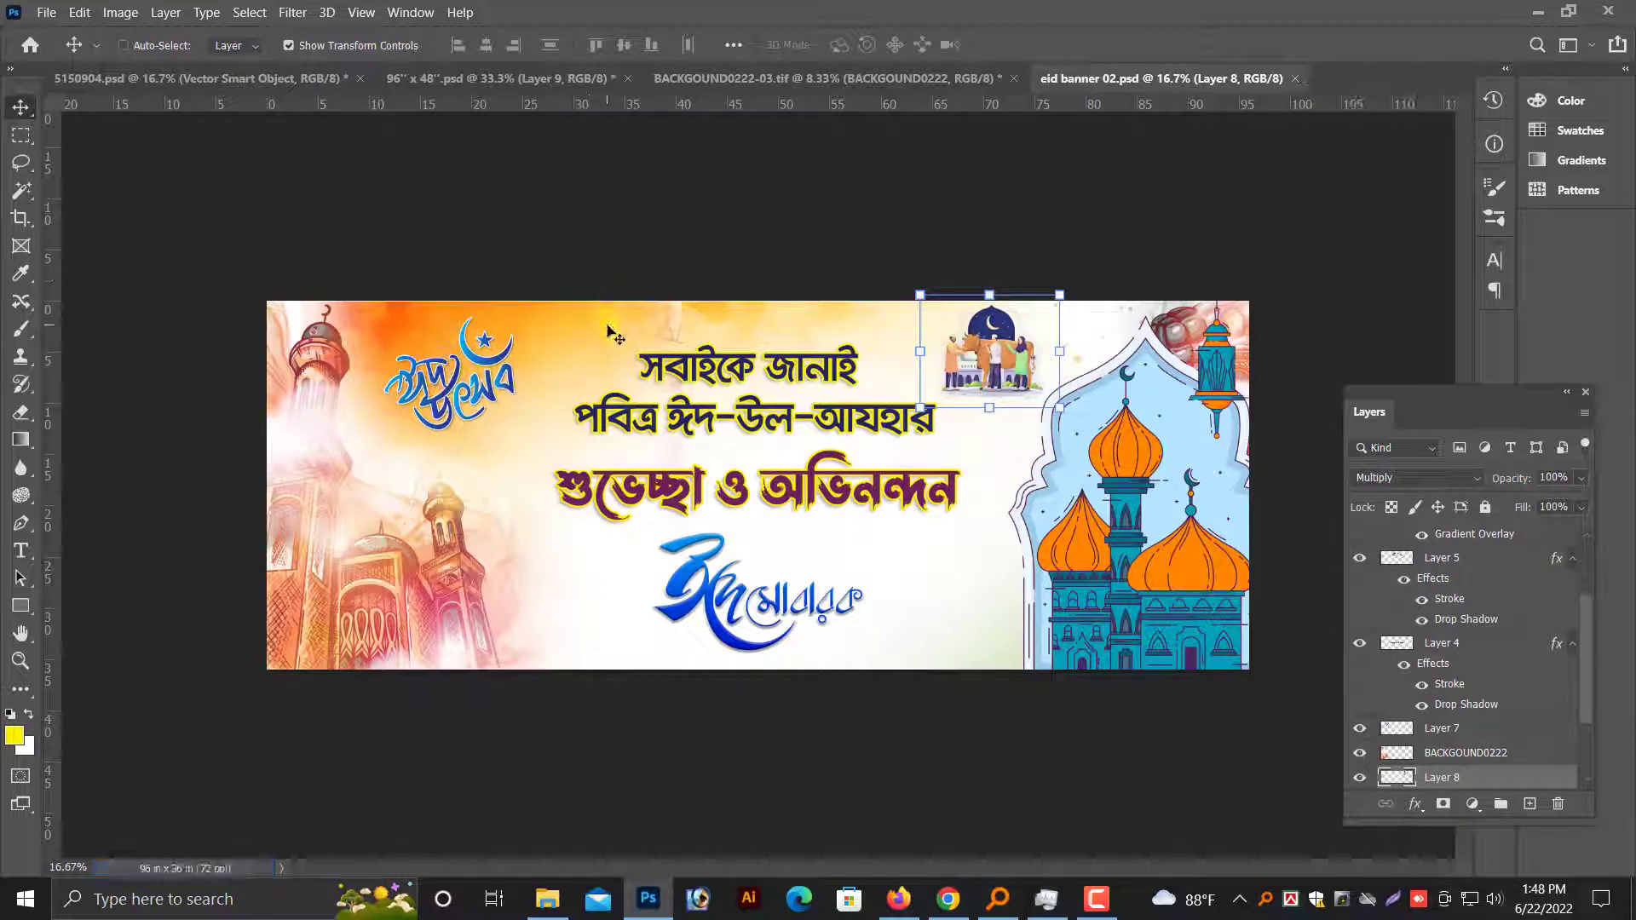
key(alt+l)
key(f)
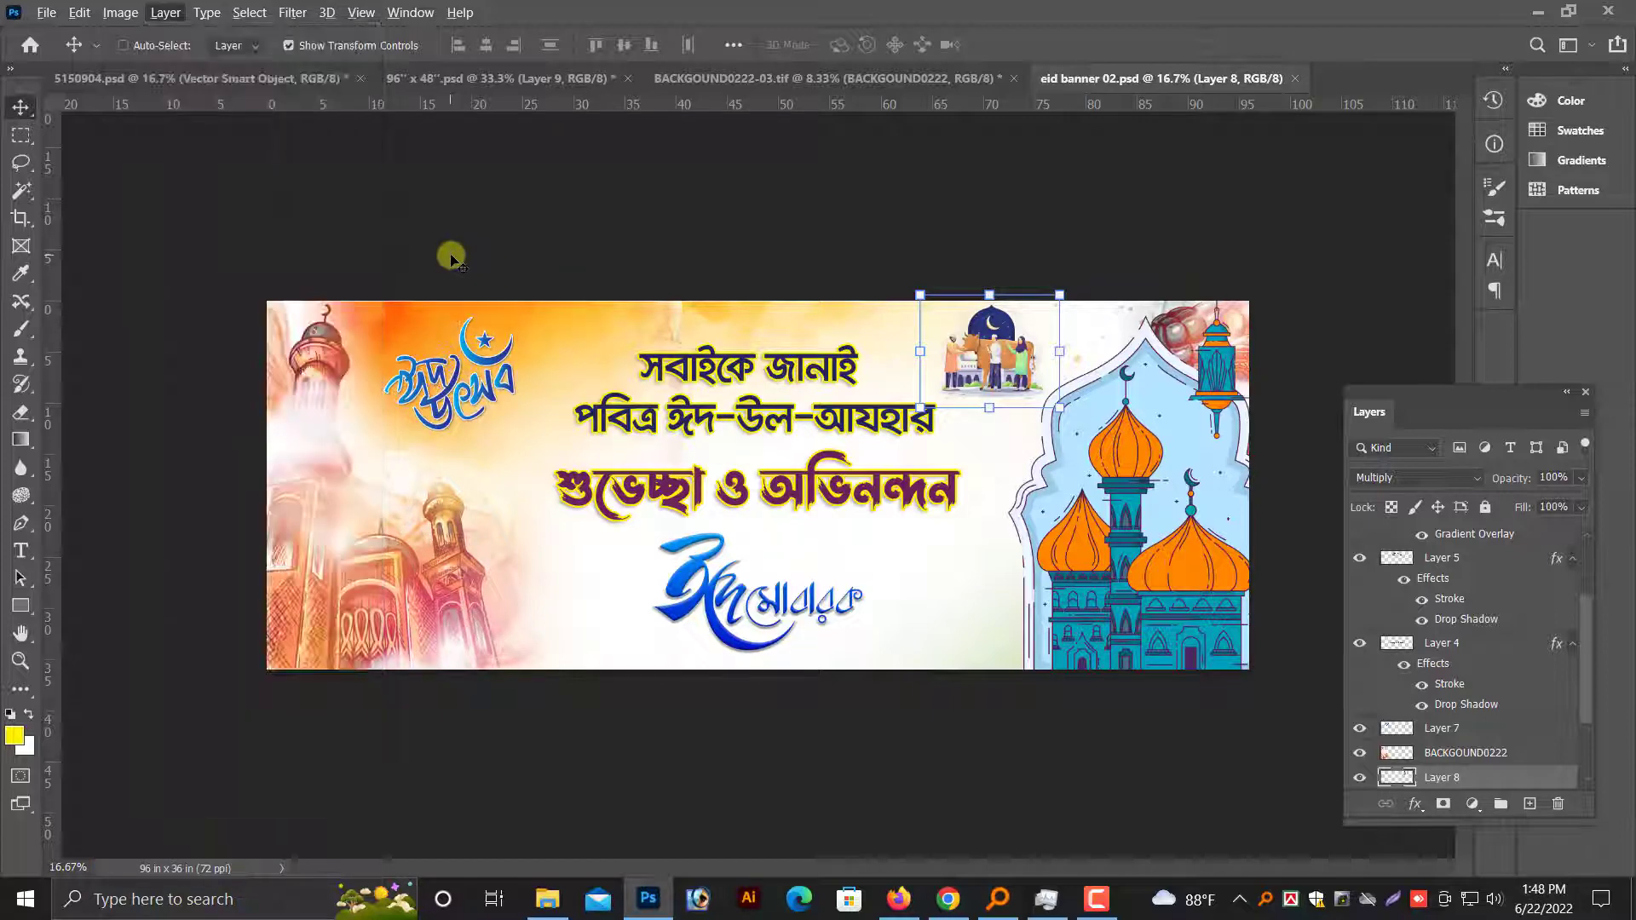
Close the 96'' x 48'' calligraphy and 5150904 documents without saving.
click(516, 79)
click(831, 353)
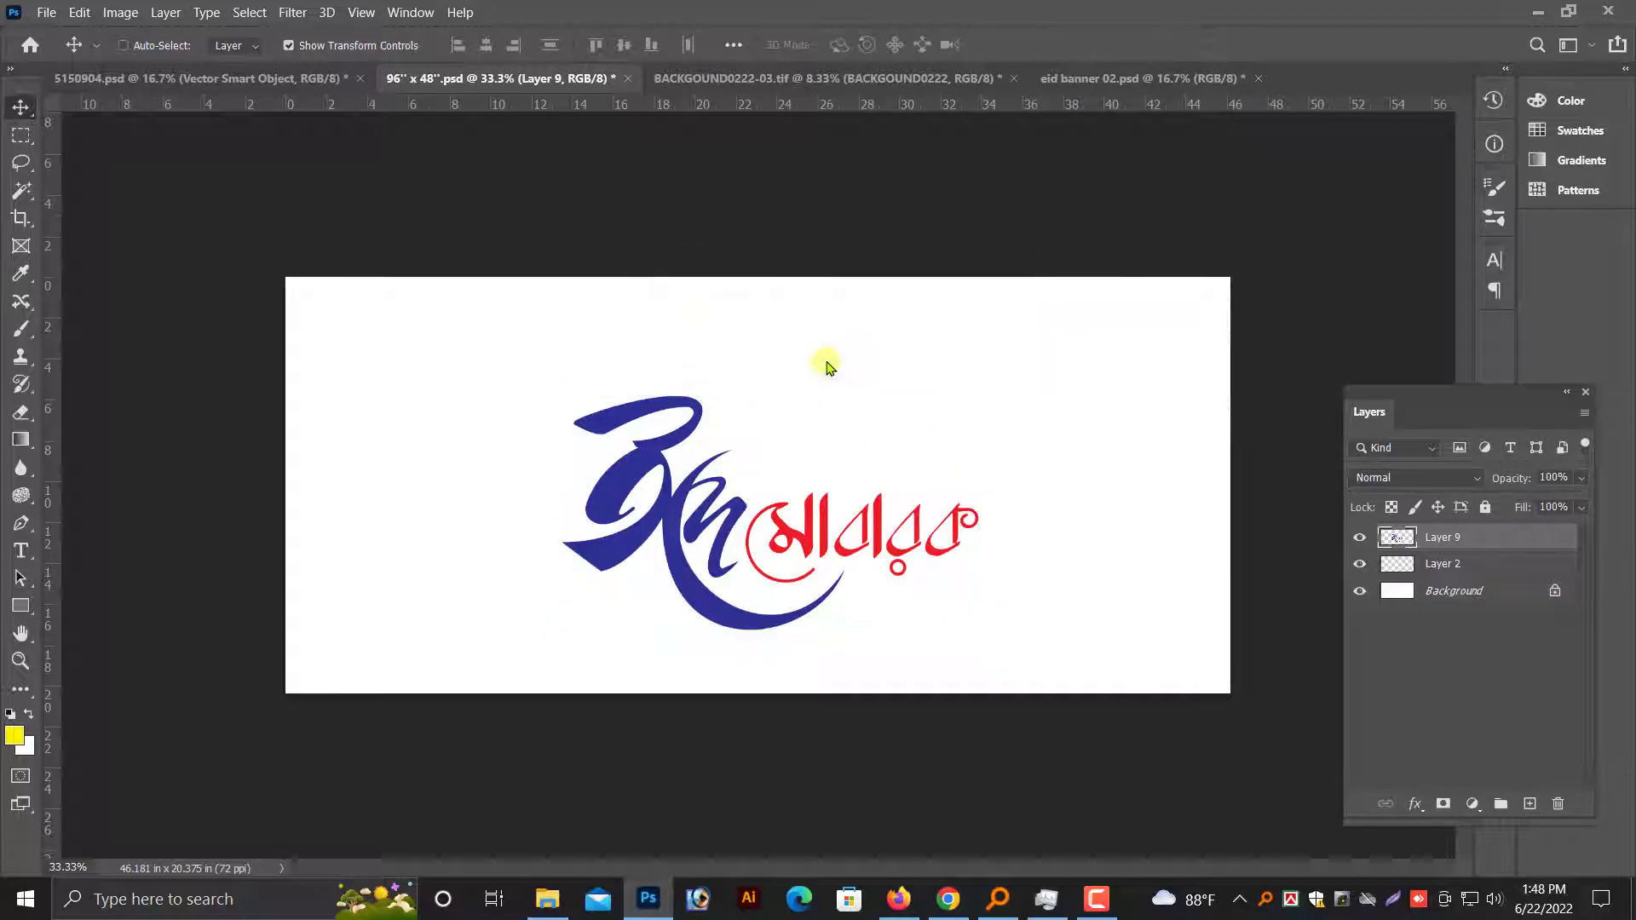
click(243, 81)
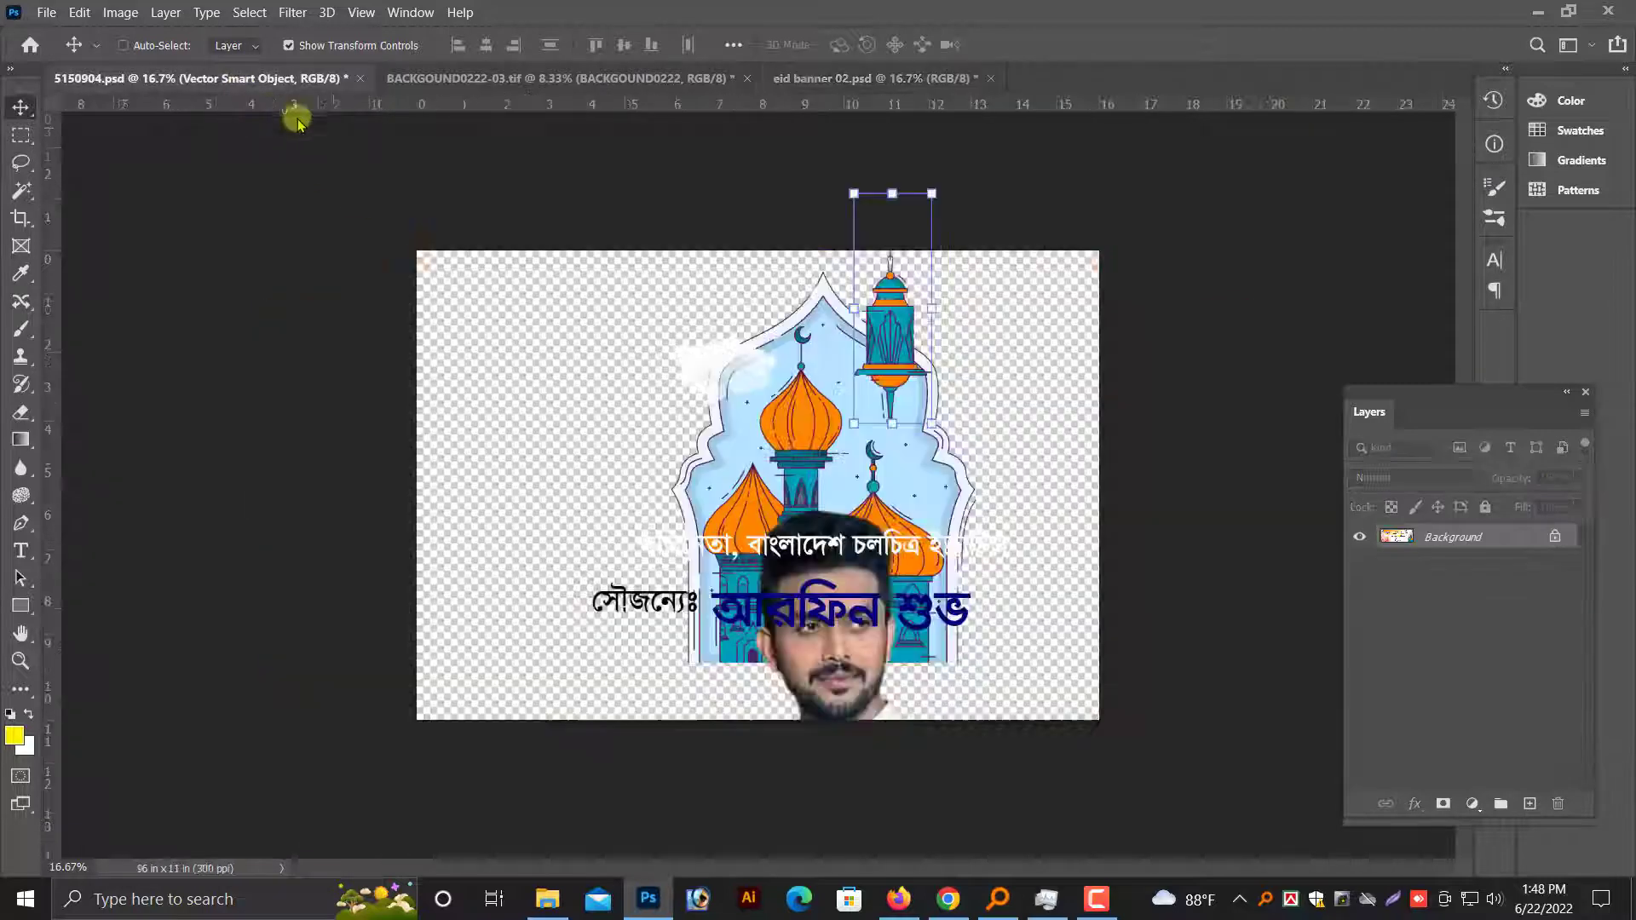
key(ctrl+w)
click(835, 352)
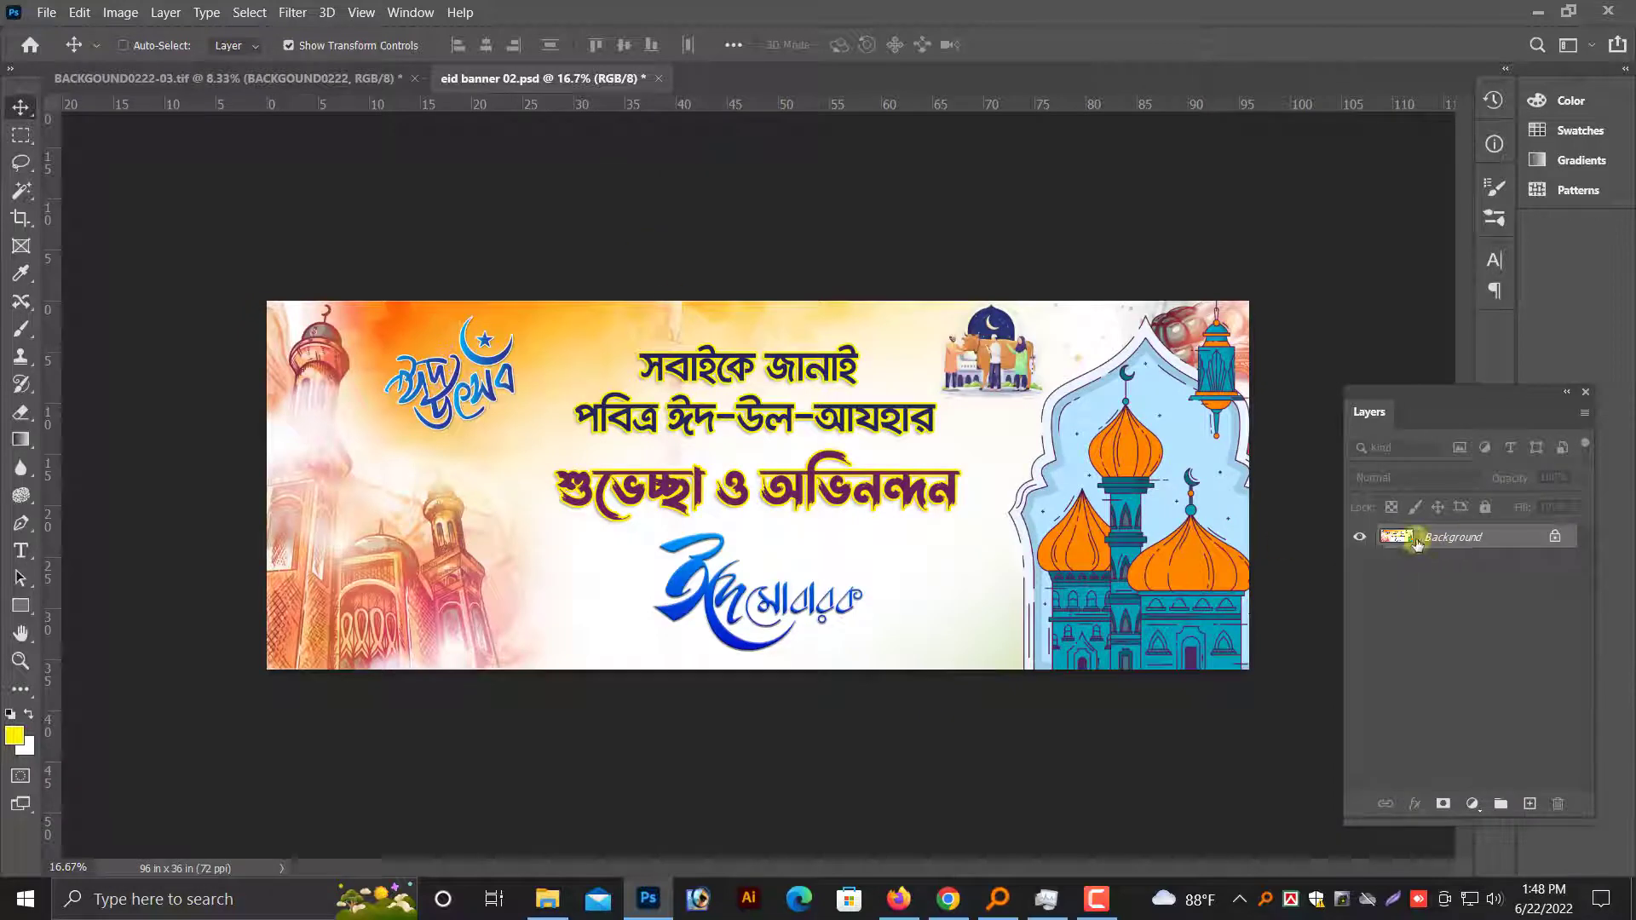
Unlock the Background as Layer 0 and extend the canvas height to 75 inches, top-anchored.
key(Return)
click(118, 12)
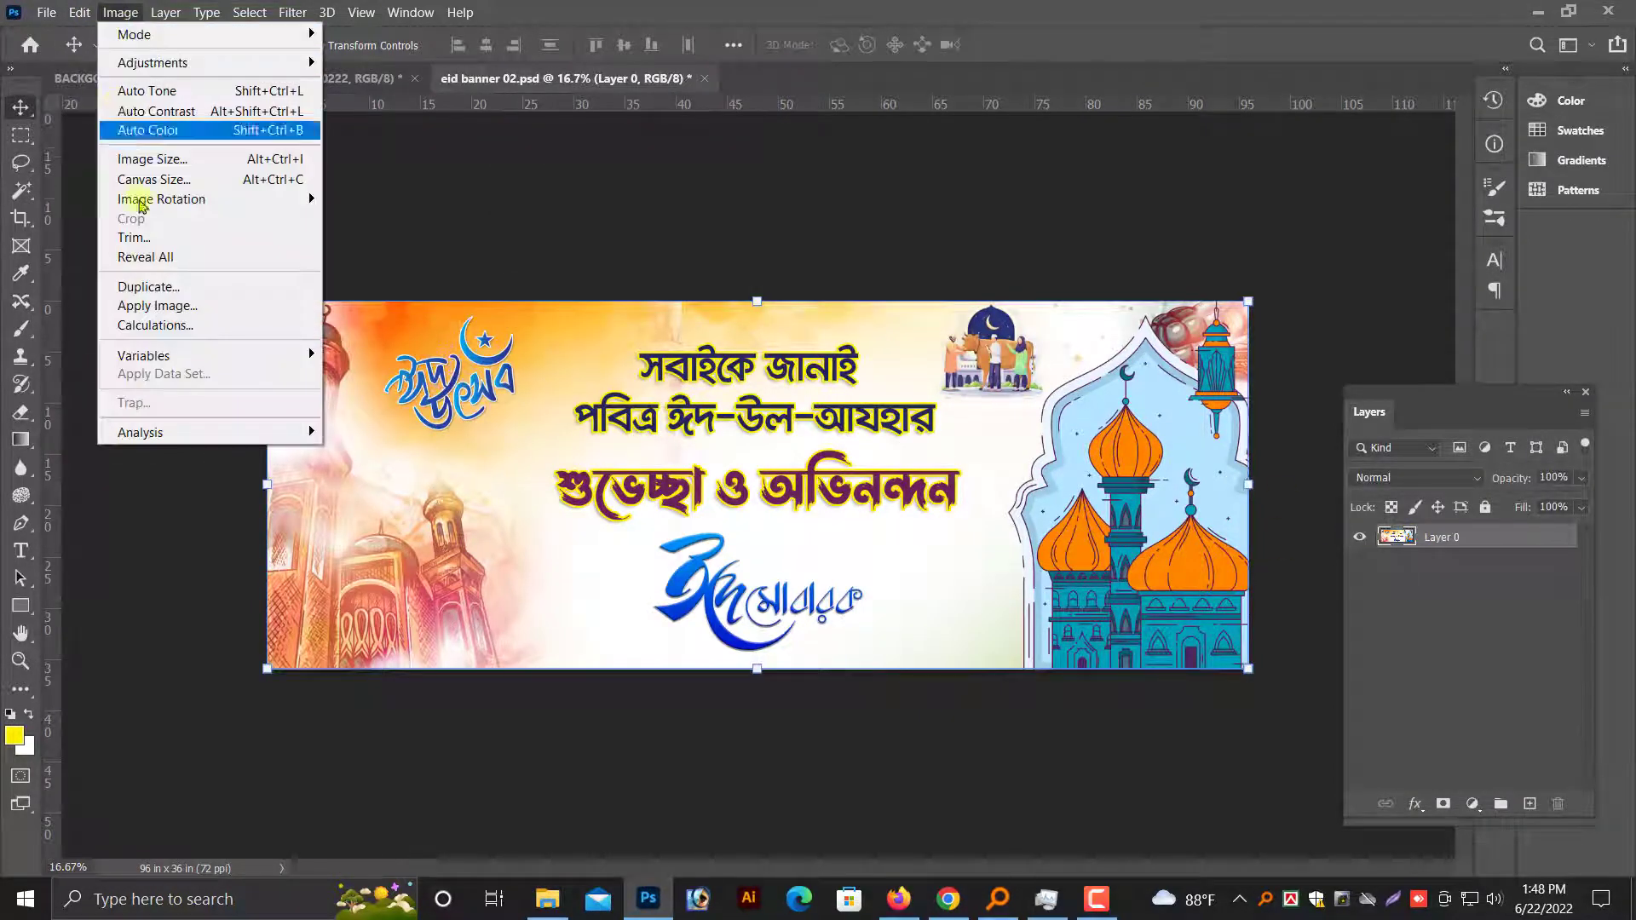
click(153, 179)
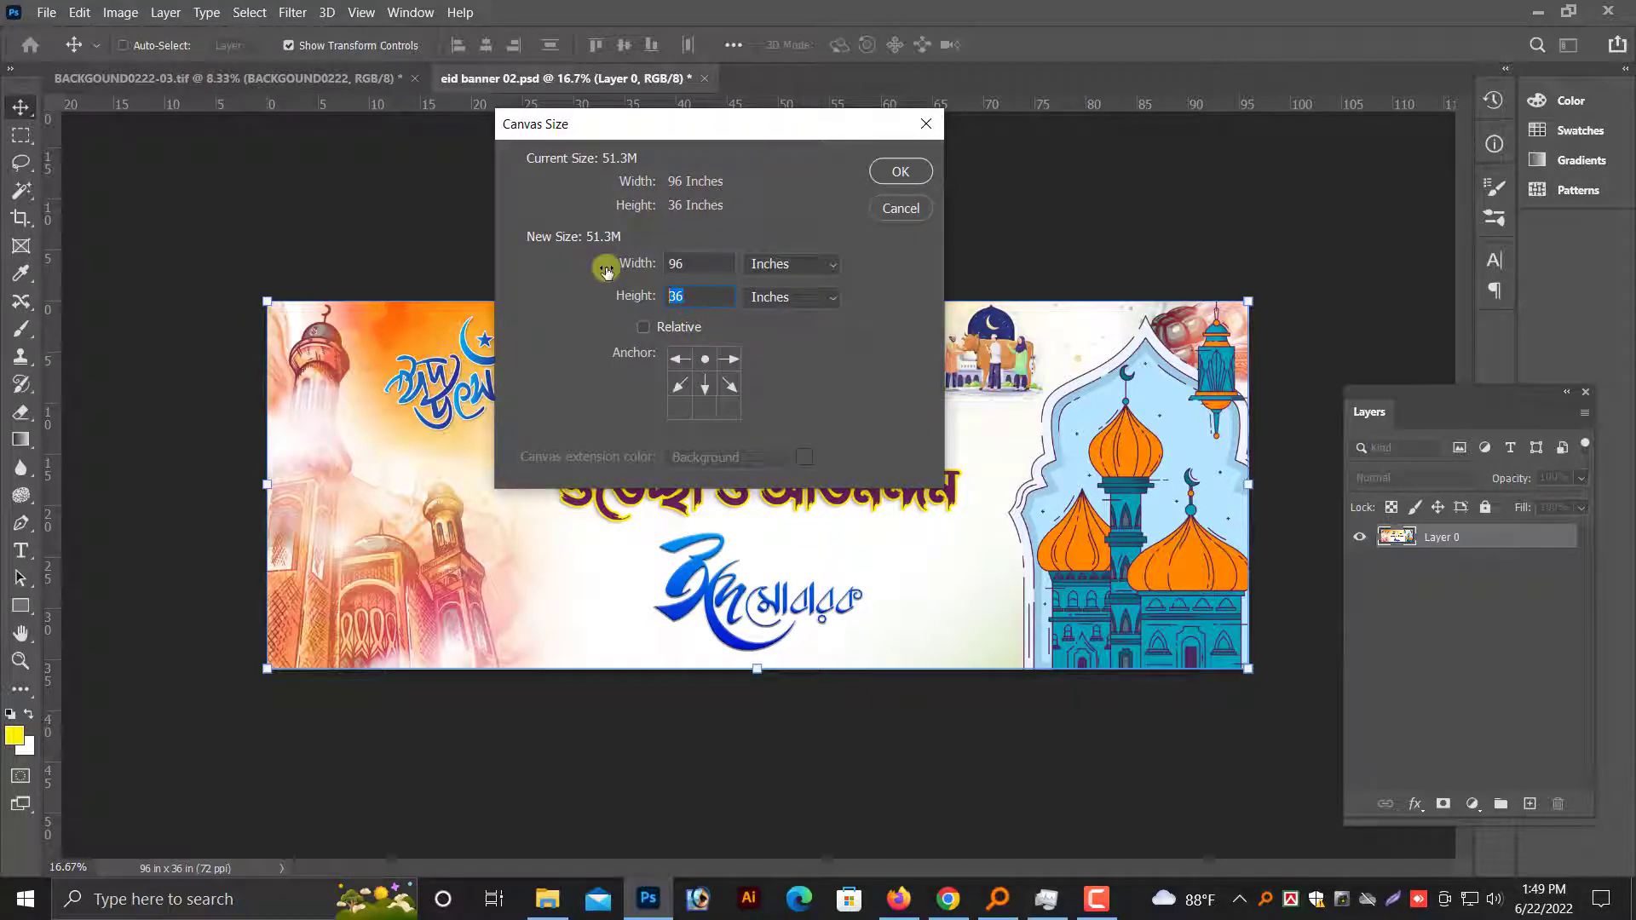
text(75)
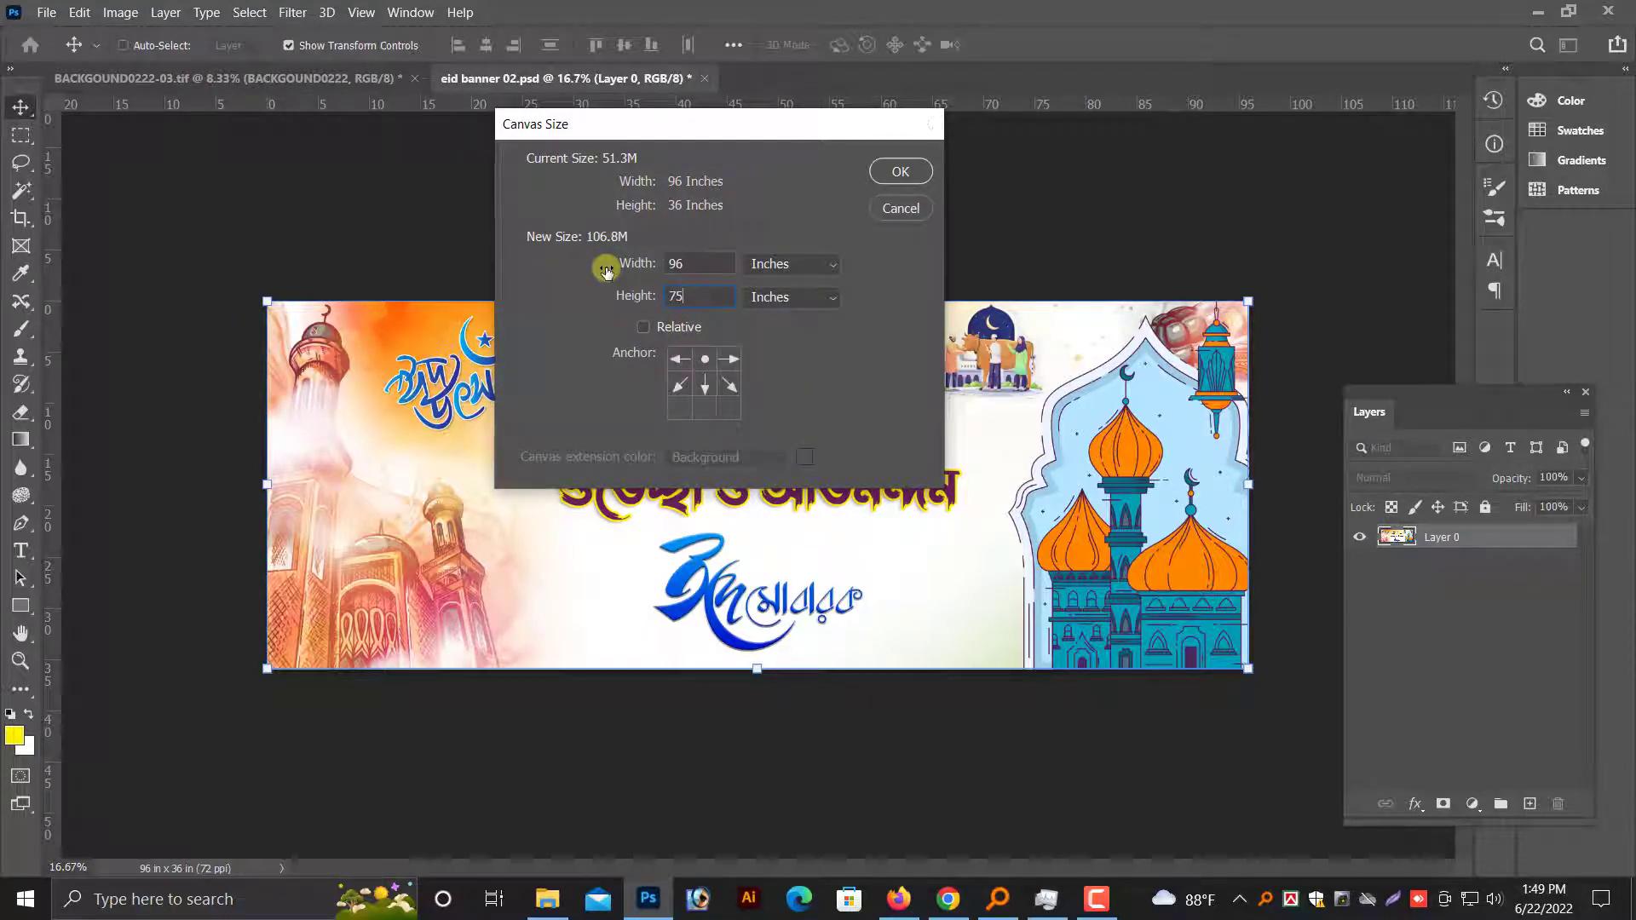
key(Return)
key(ctrl+minus)
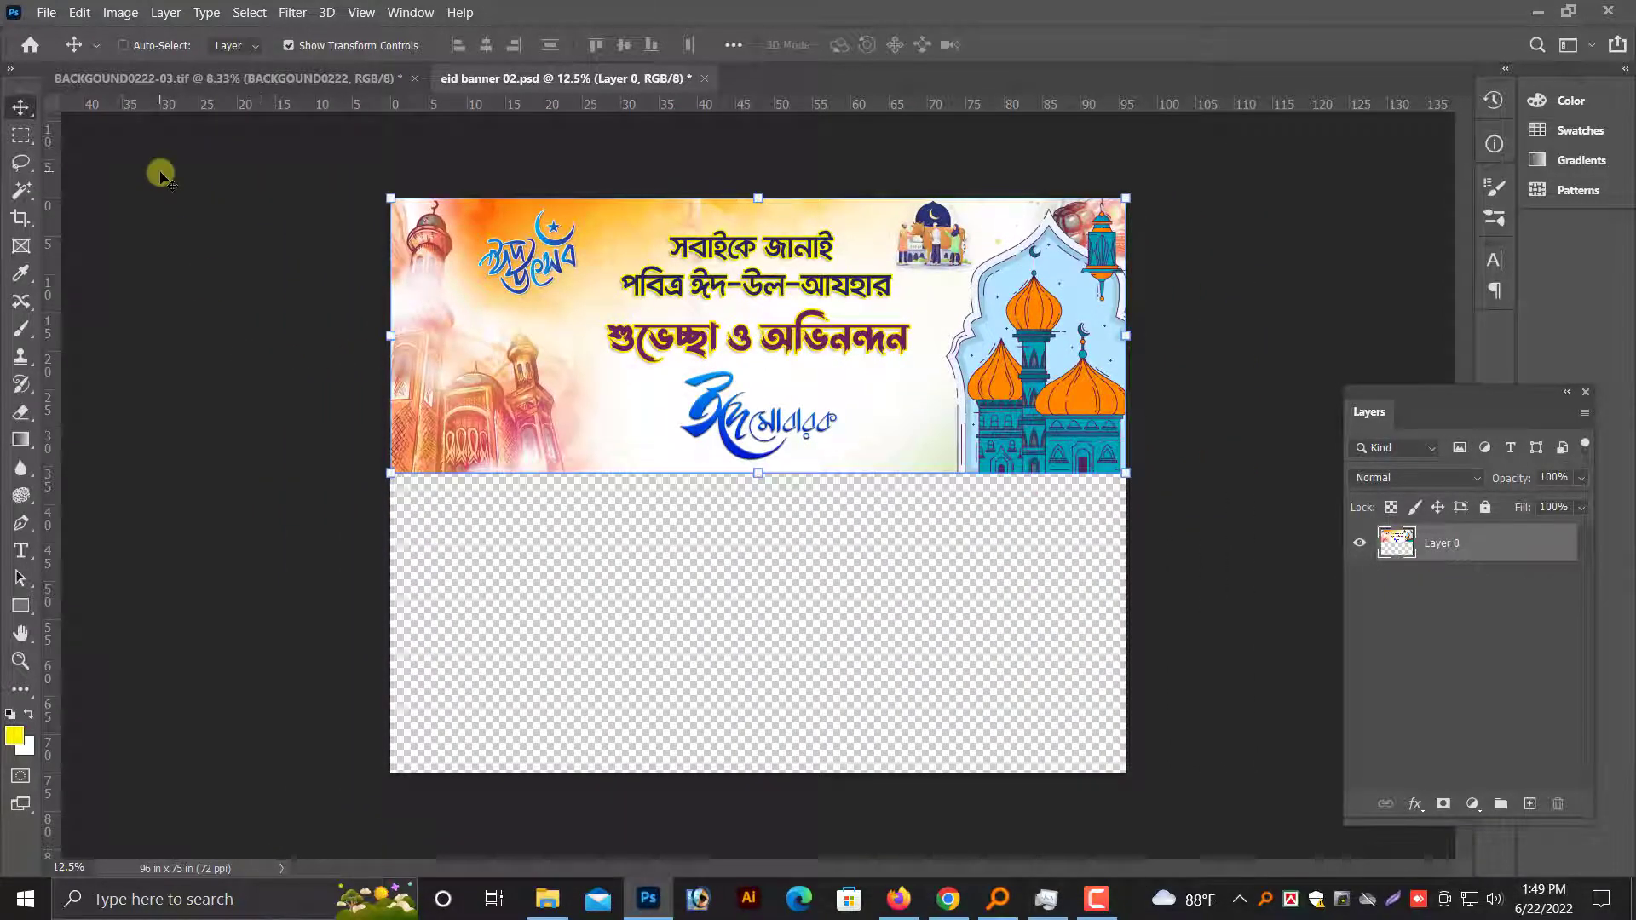
click(42, 12)
click(64, 50)
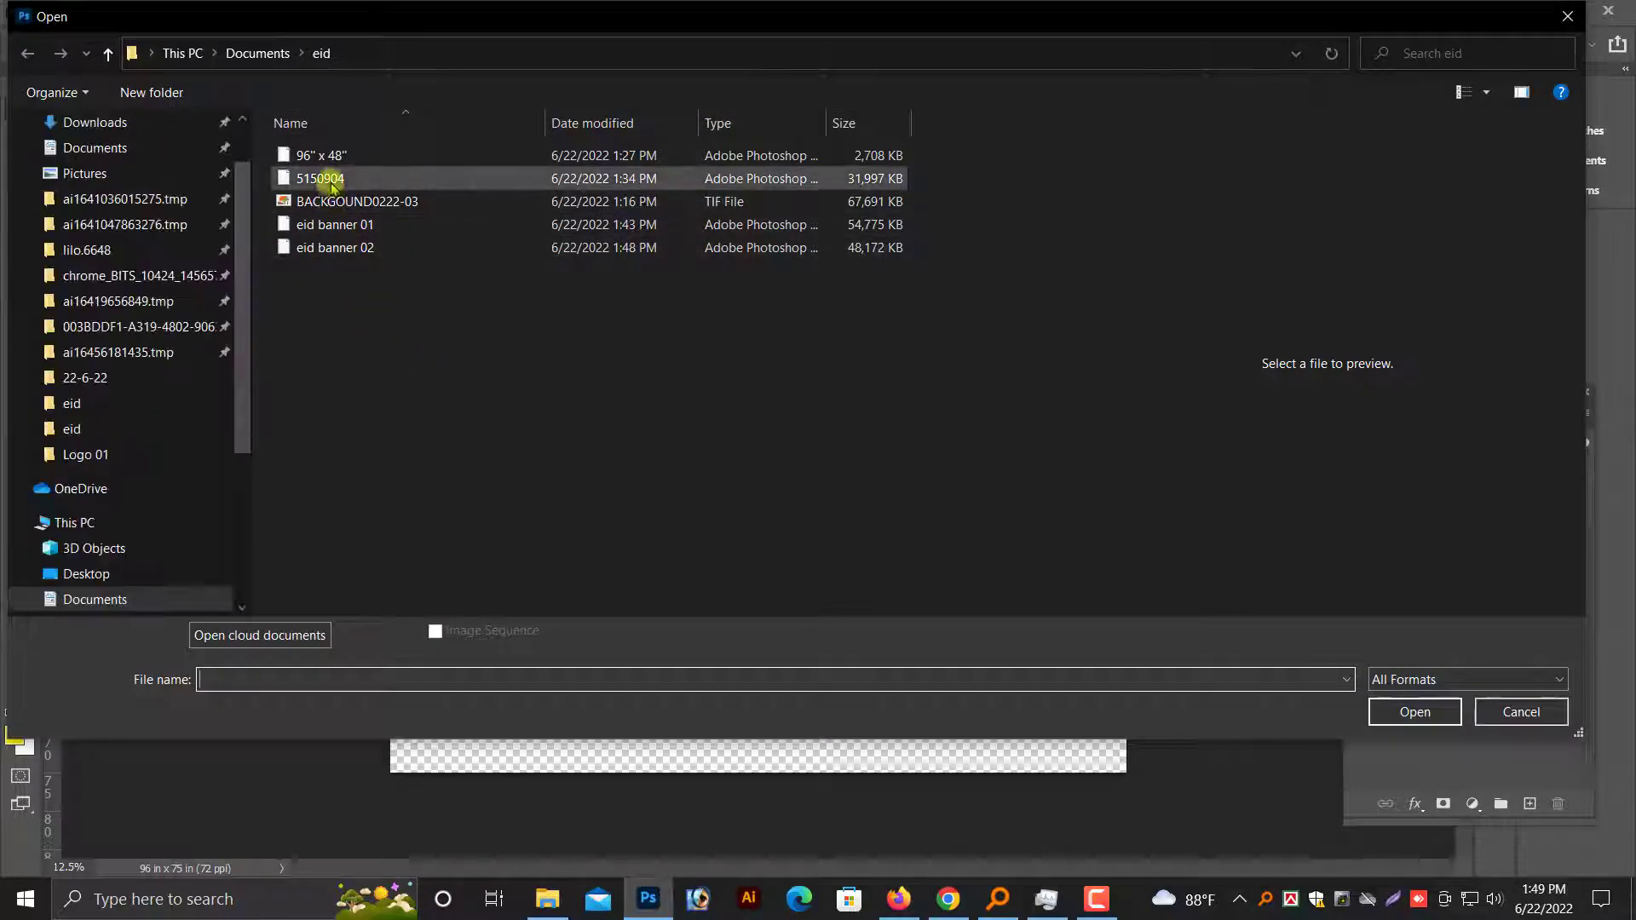
Open eid banner 01, copy the whole image, and close it without saving.
double_click(350, 229)
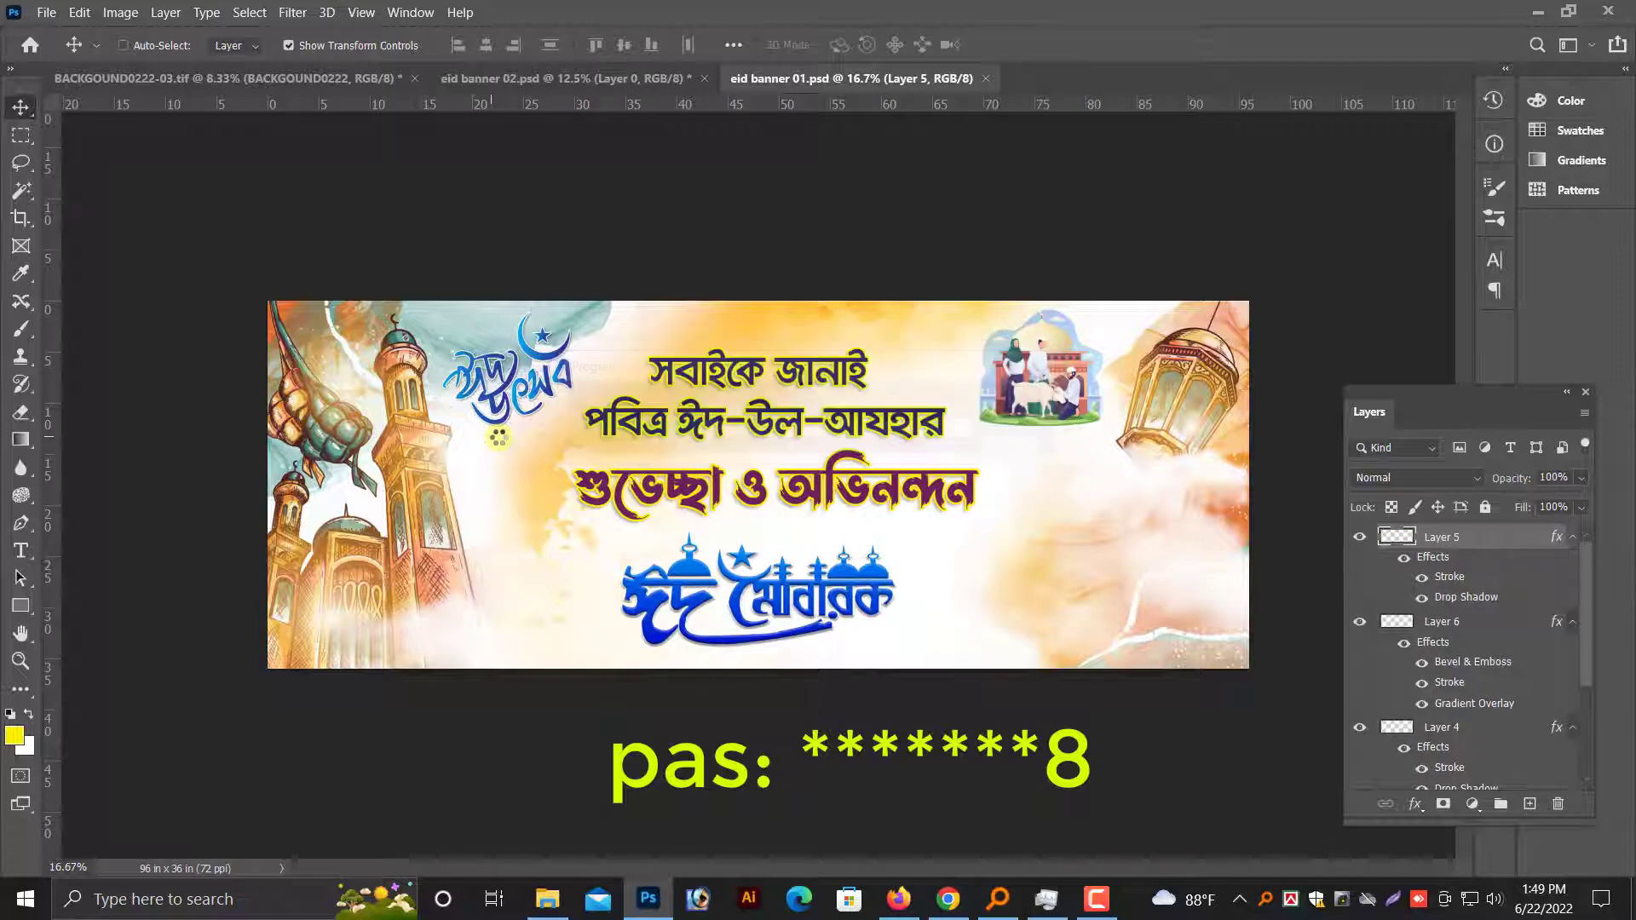
key(BackSpace)
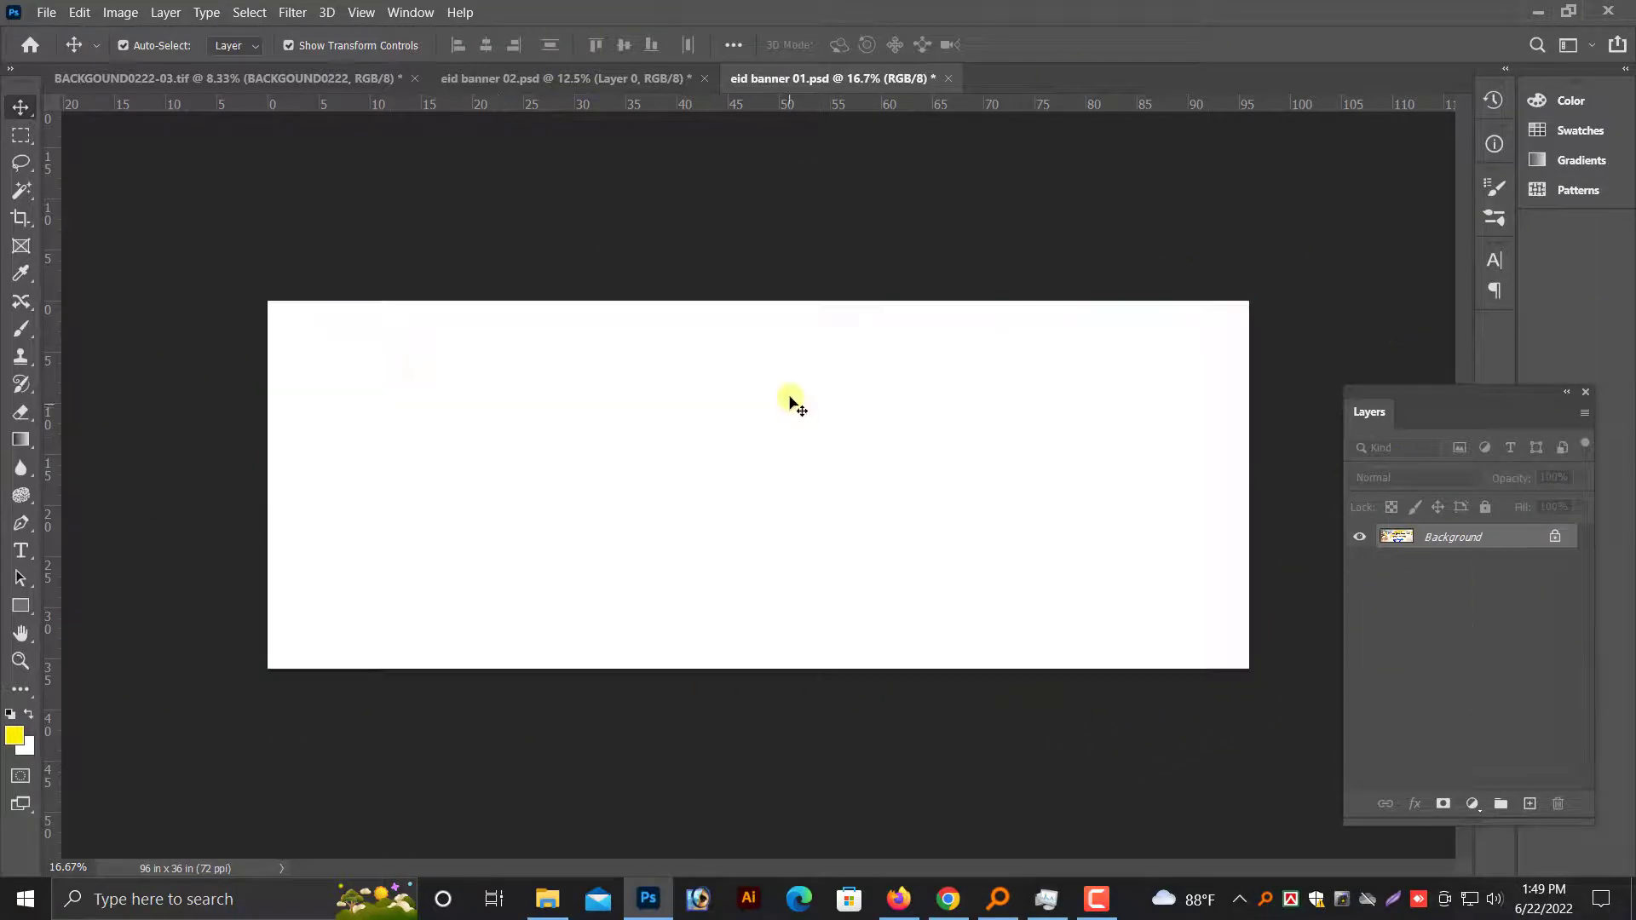
key(ctrl+w)
click(852, 355)
Paste banner 01 into eid banner 02 as Layer 1, positioned in the lower half.
key(ctrl+v)
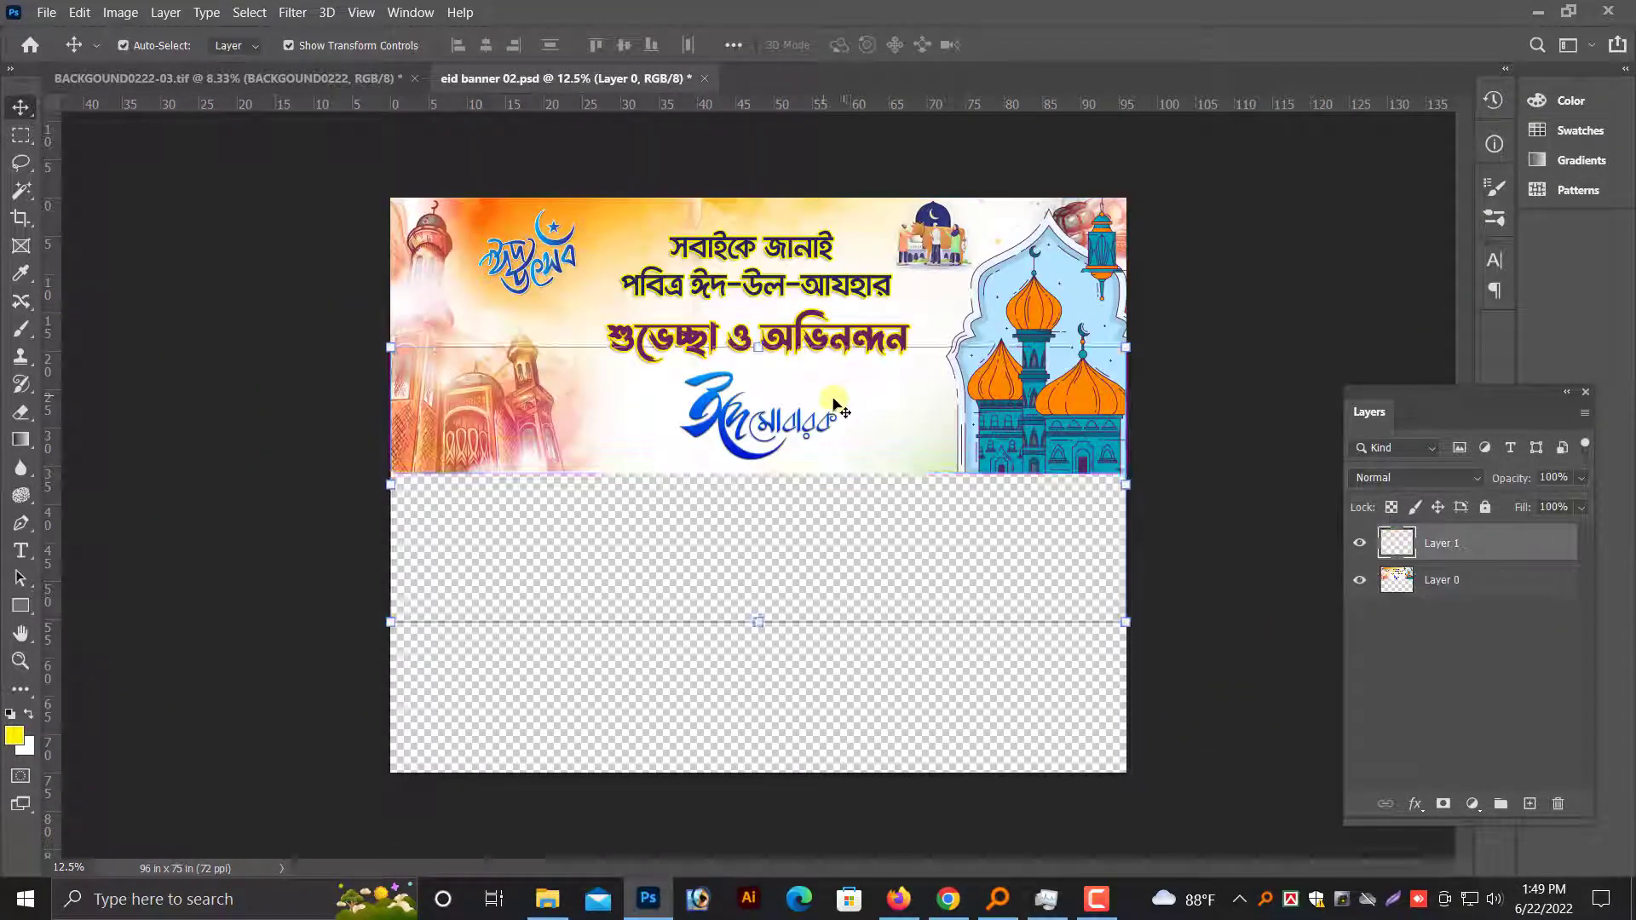
mouse_move(818, 481)
mouse_down()
mouse_move(815, 577)
mouse_move(790, 599)
mouse_up()
key(ctrl+plus)
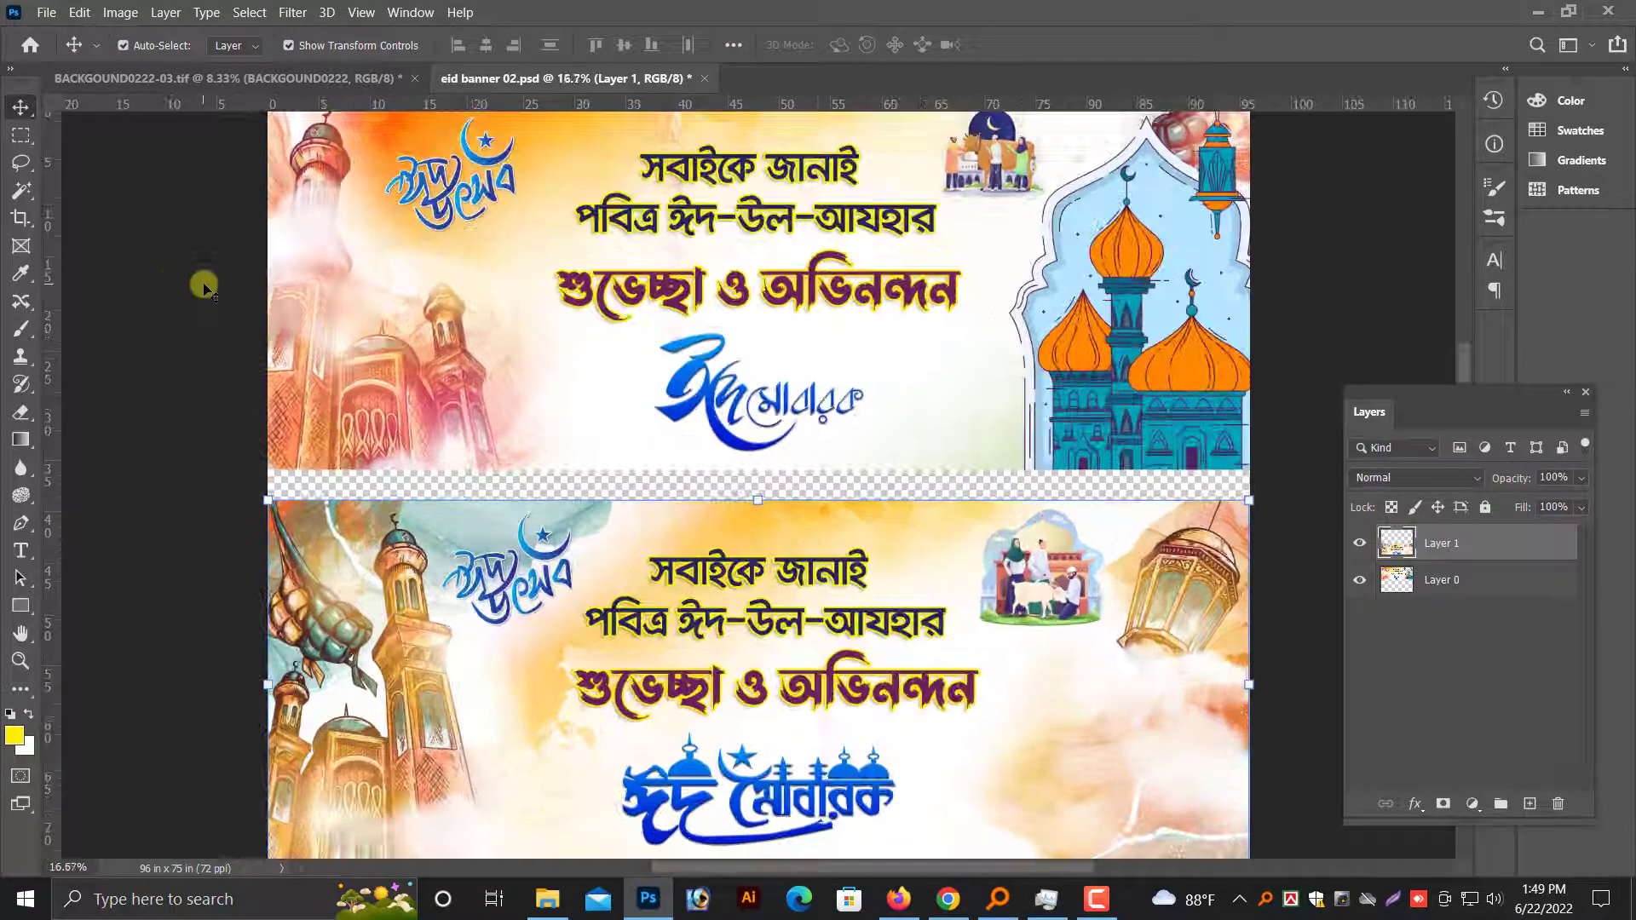
key(ctrl+minus)
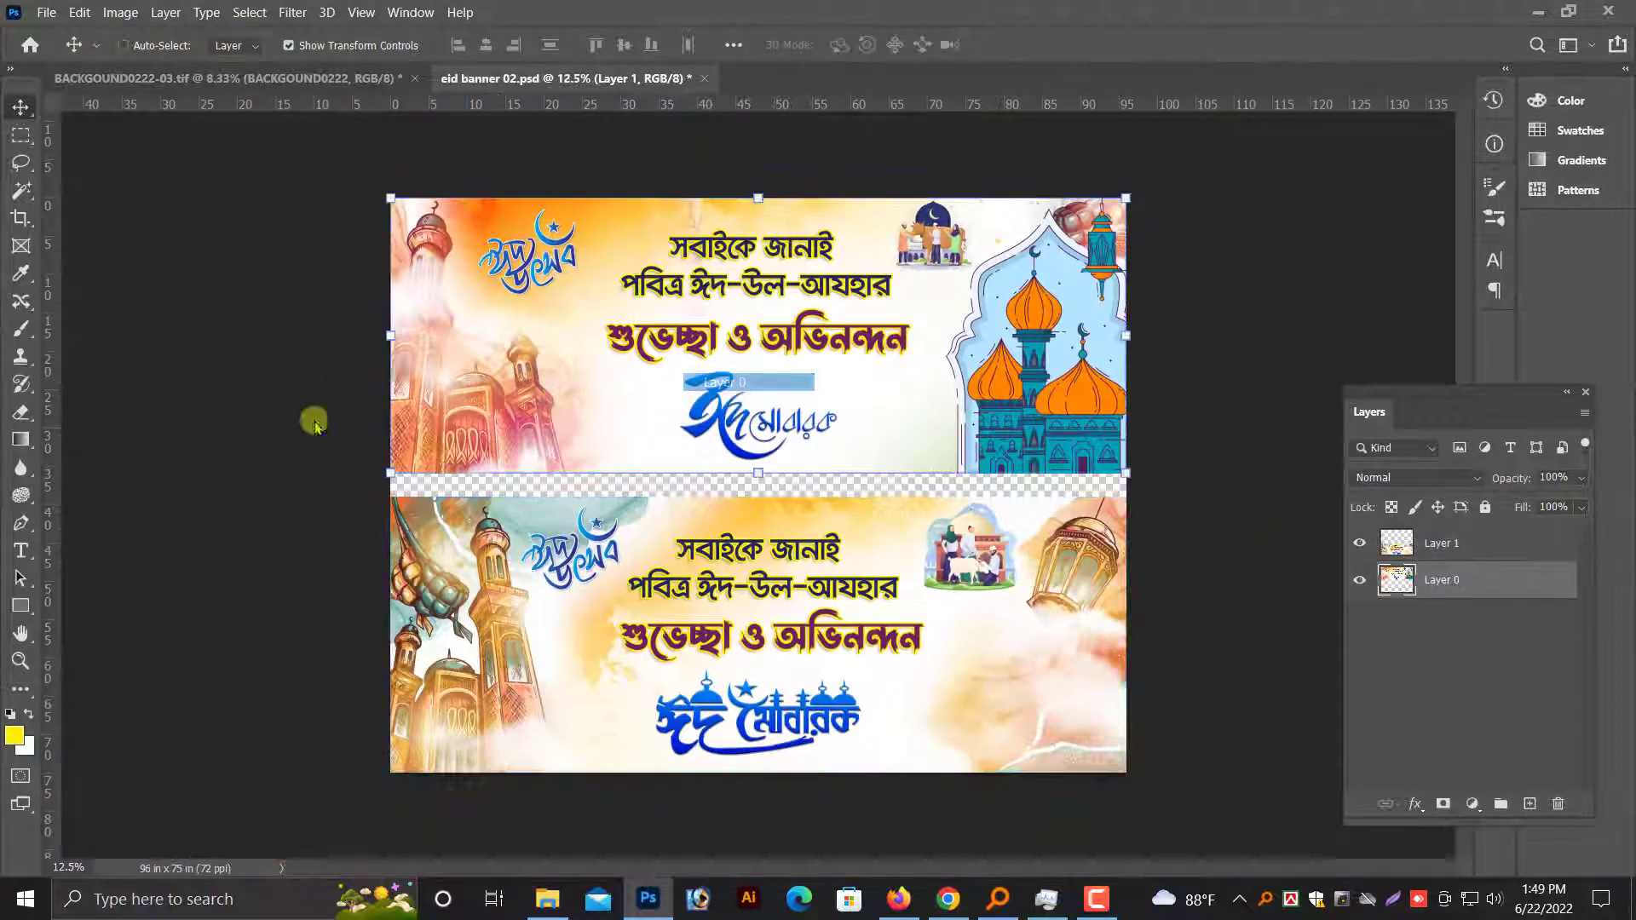
key(alt+bracketleft)
click(18, 134)
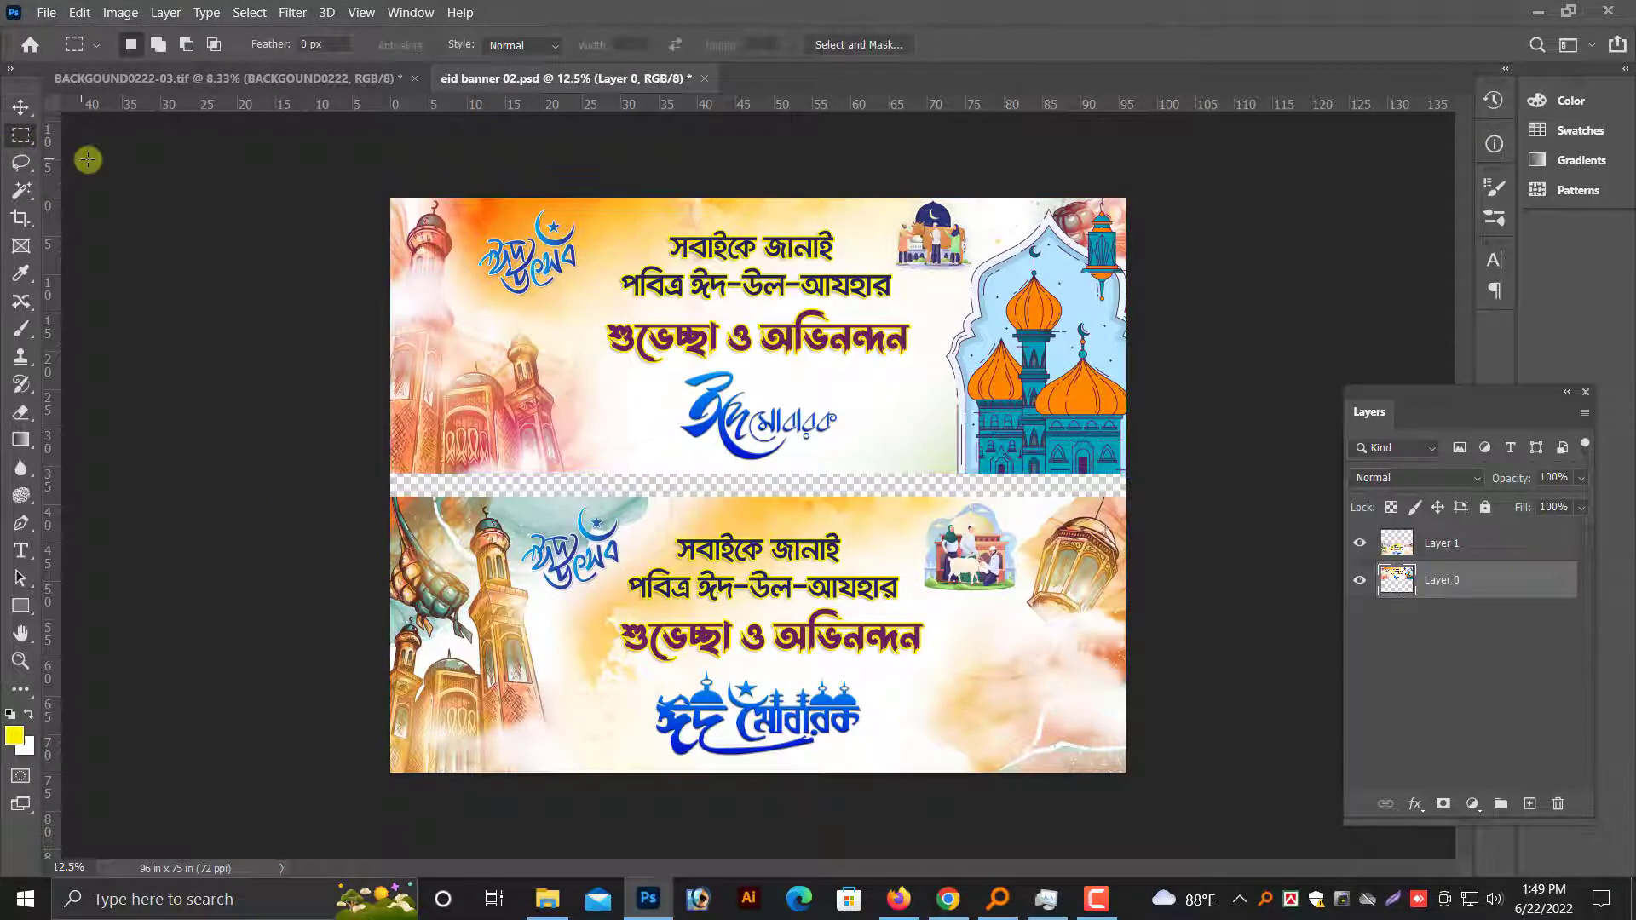